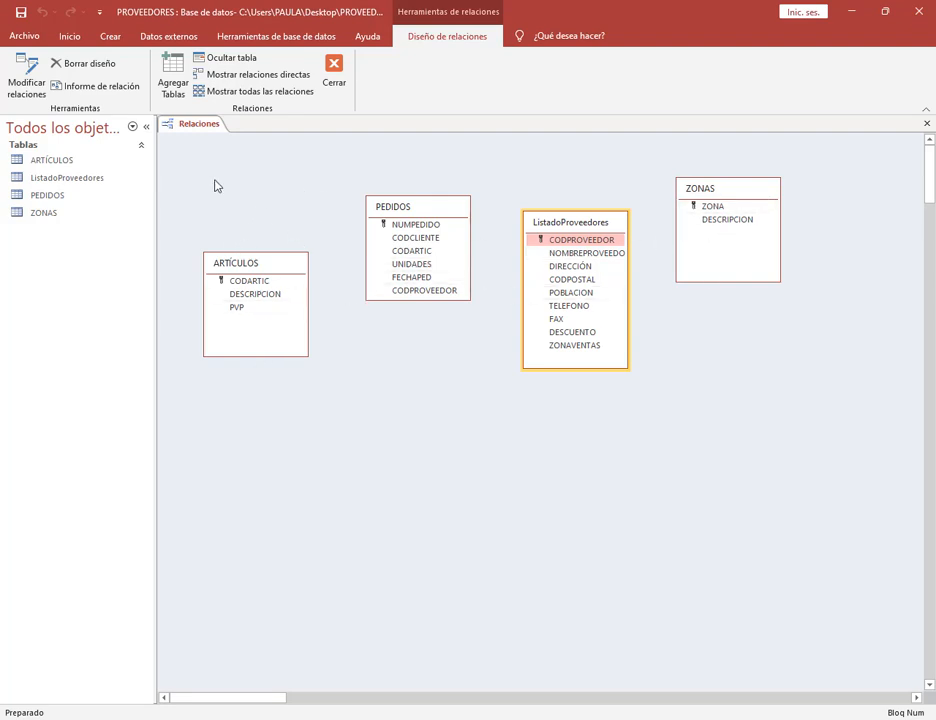
left_click_drag(171, 219, 328, 387)
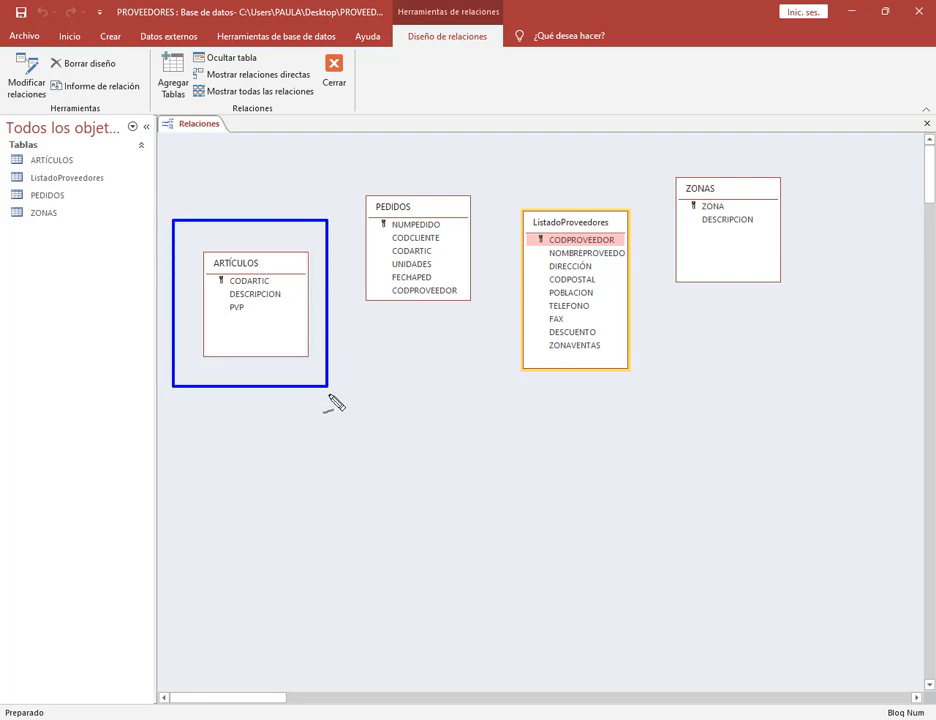
mouse_move(328, 393)
left_mouse_down()
mouse_move(425, 412)
mouse_move(560, 355)
left_mouse_up()
mouse_move(384, 174)
left_mouse_down()
mouse_move(357, 242)
mouse_move(439, 313)
mouse_move(463, 188)
mouse_move(378, 176)
mouse_move(263, 230)
left_mouse_up()
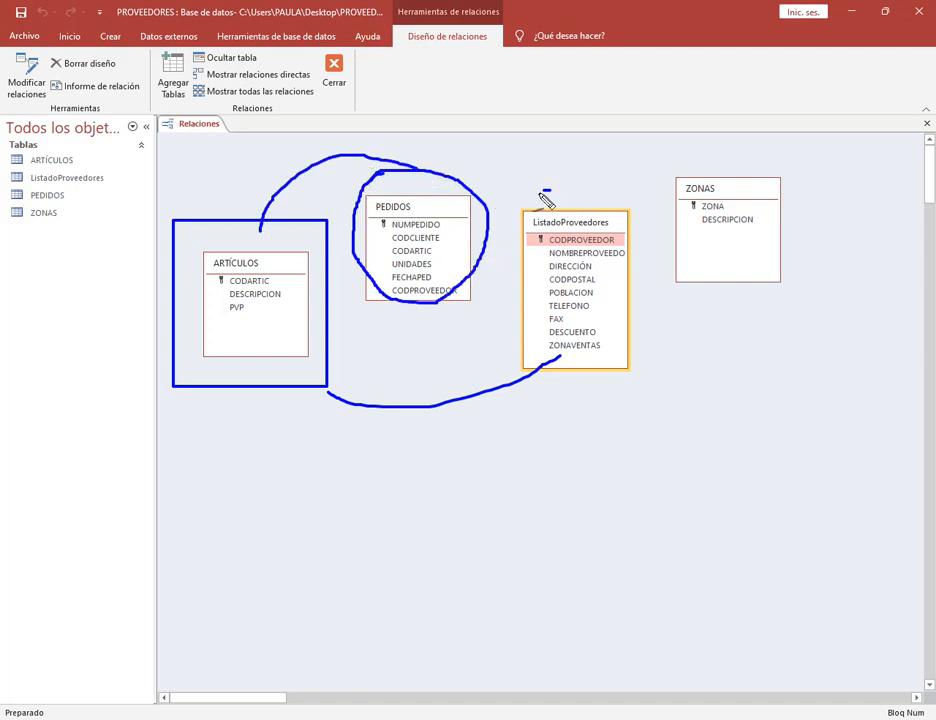
mouse_move(549, 189)
left_mouse_down()
mouse_move(539, 380)
mouse_move(658, 305)
mouse_move(540, 195)
mouse_move(712, 176)
left_mouse_up()
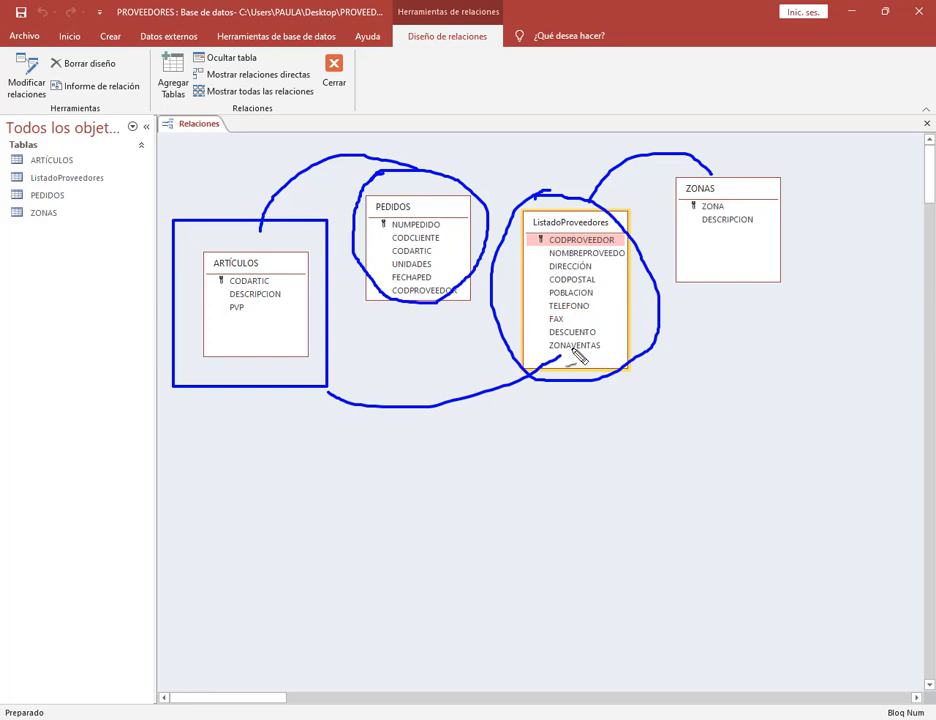
key("Escape")
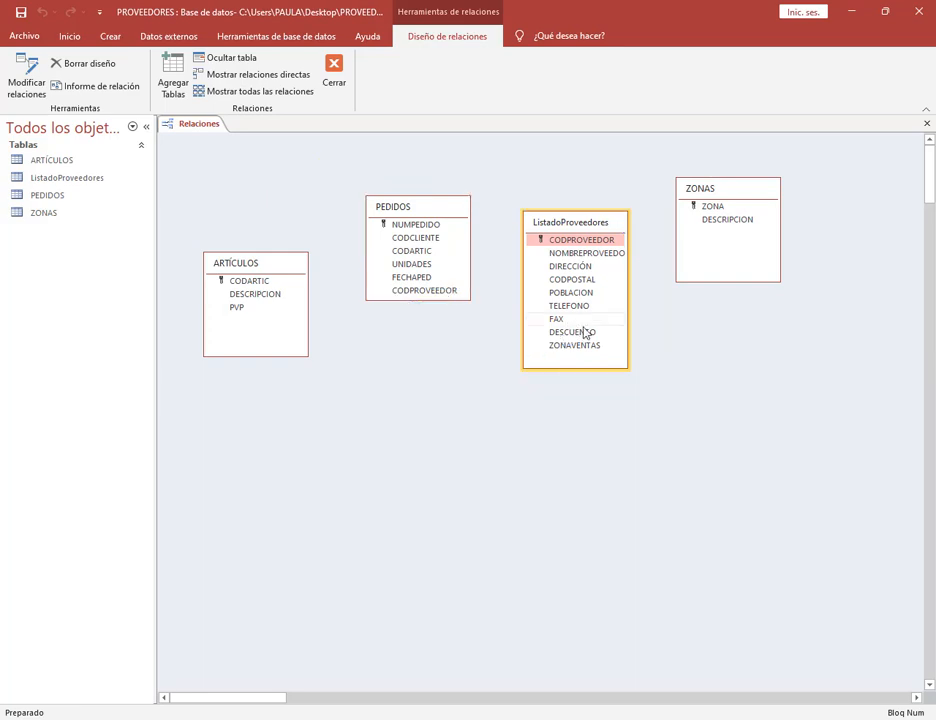
Move the ZONAS table slightly farther from ListadoProveedores in the relationships diagram and close the diagram.
left_click_drag(709, 190, 723, 189)
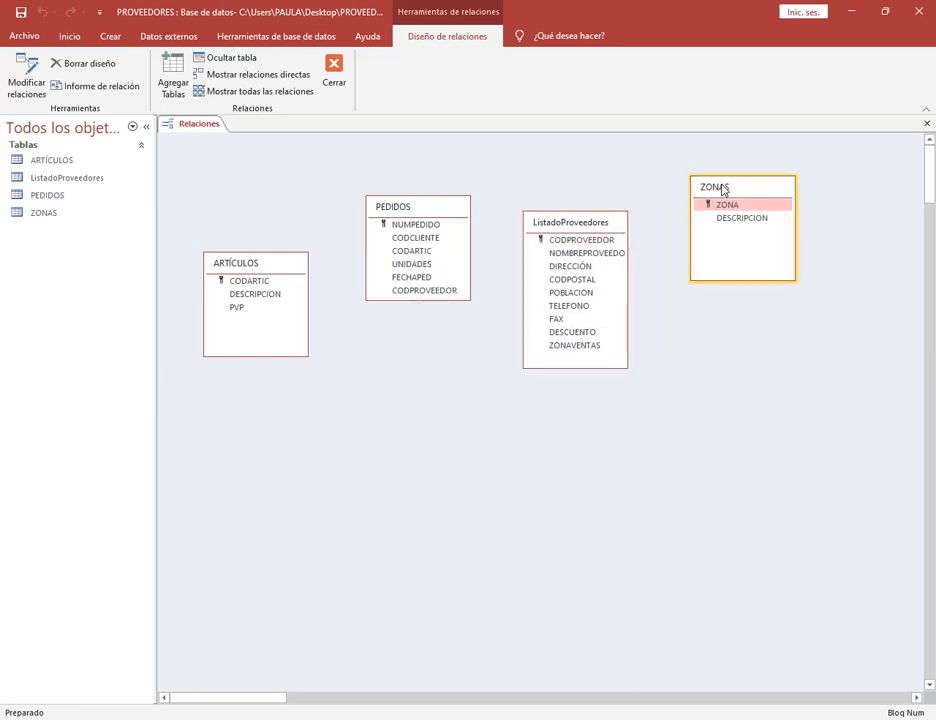
left_click_drag(696, 210, 666, 263)
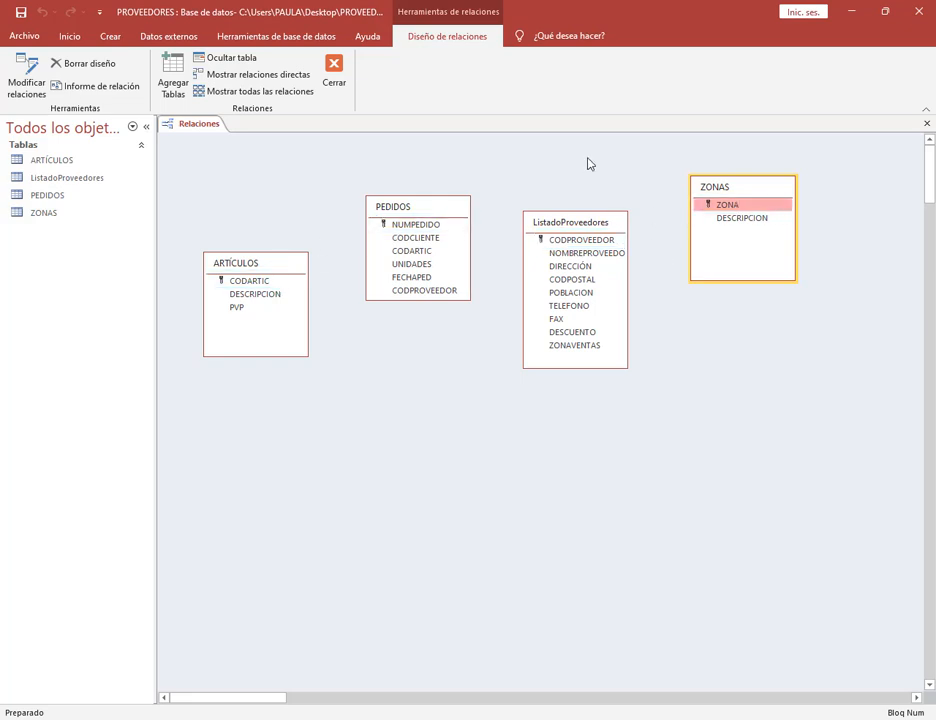
right_click(198, 126)
left_click(230, 150)
Open the ARTÍCULOS table in design view, examine its primary key field, and close the table.
right_click(52, 163)
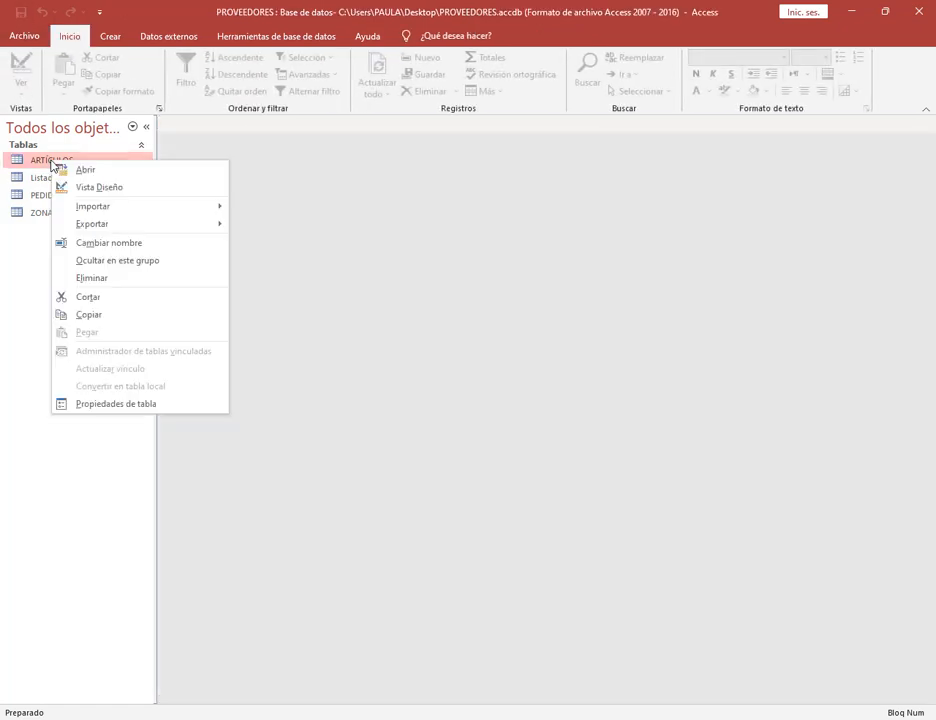
left_click(70, 188)
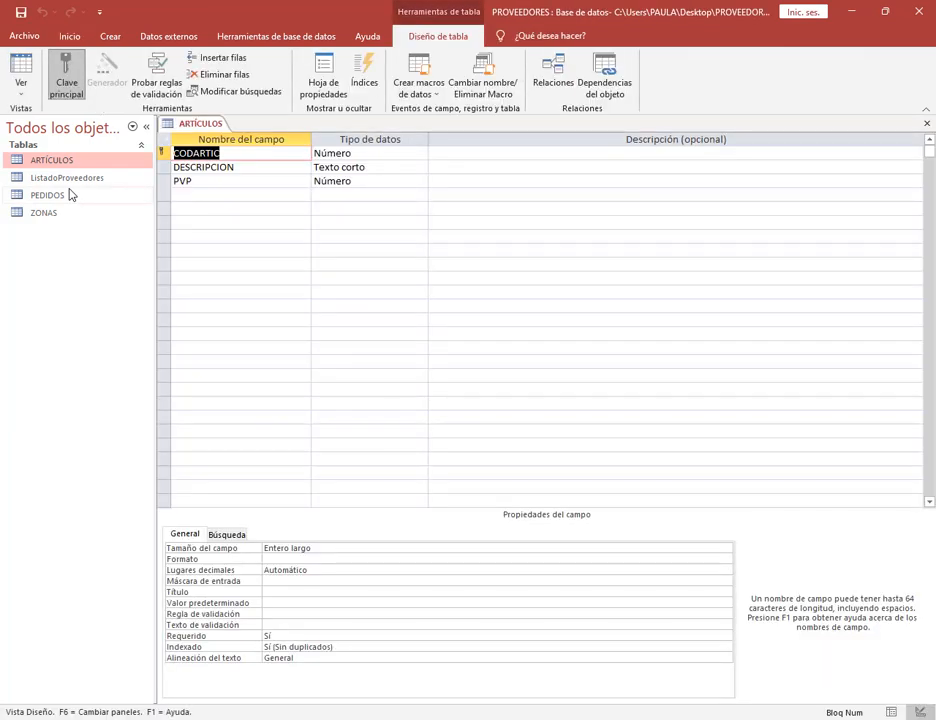
key("ctrl+shift+d")
mouse_move(151, 143)
left_mouse_down()
mouse_move(317, 168)
mouse_move(397, 163)
left_mouse_up()
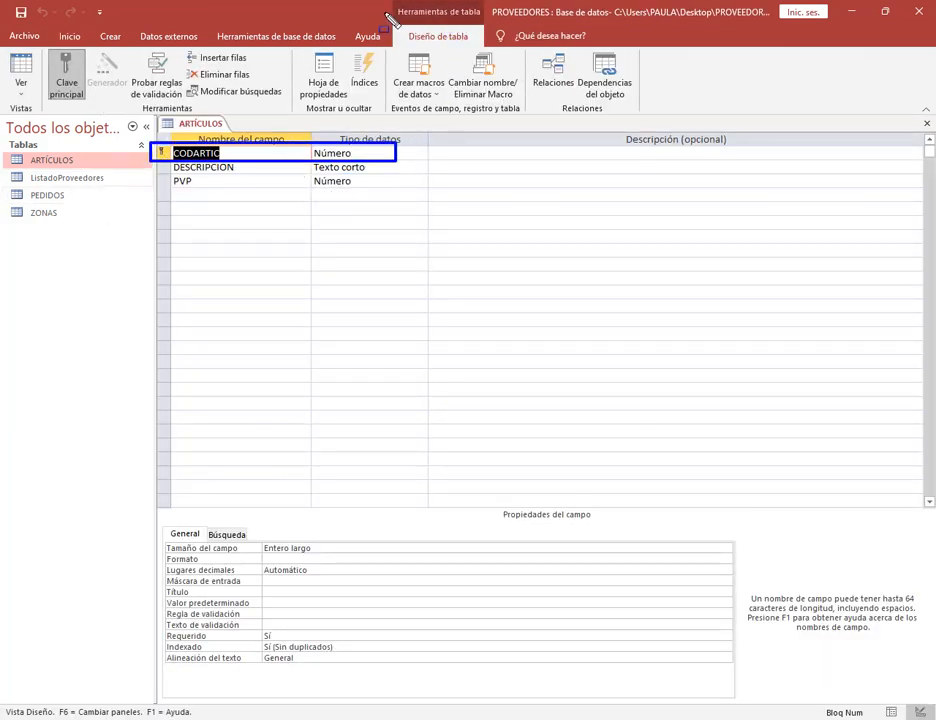
left_click_drag(384, 12, 492, 50)
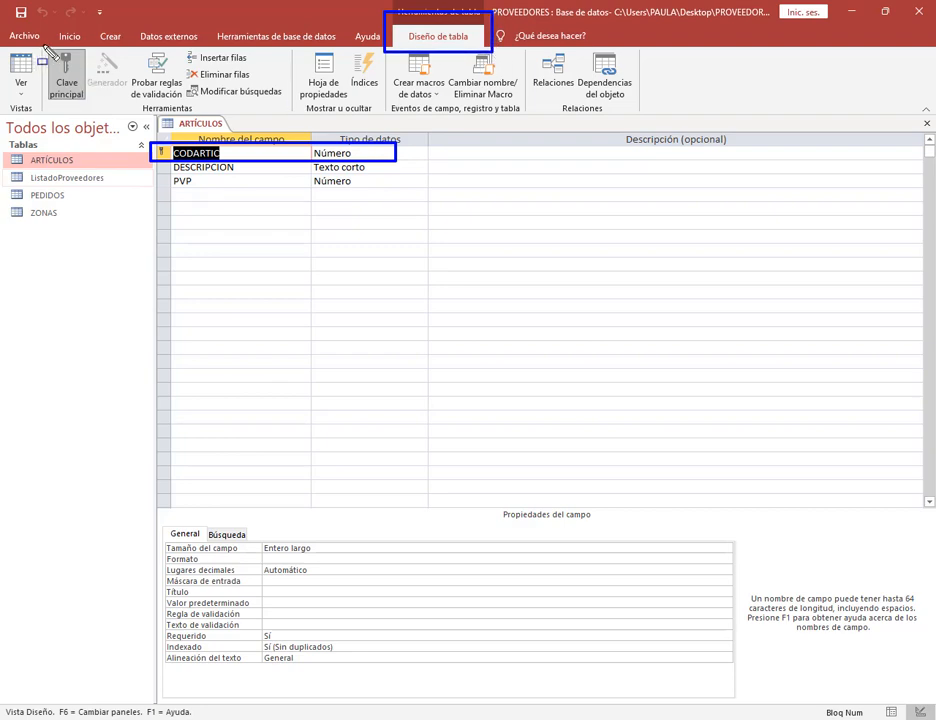
left_click_drag(41, 47, 98, 104)
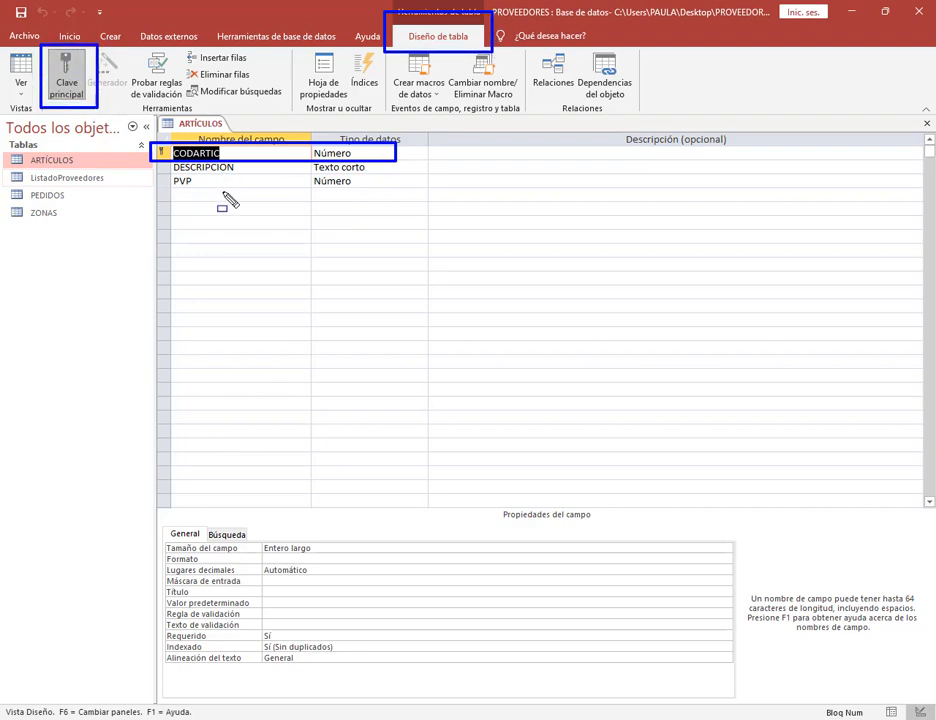
left_click_drag(178, 96, 166, 142)
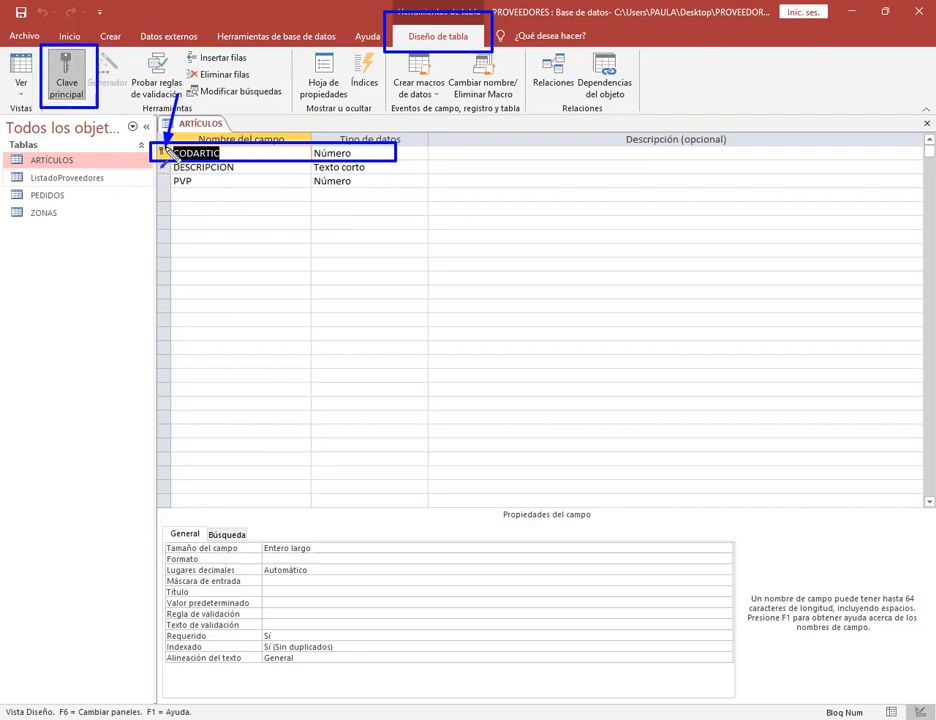
key("Escape")
left_click(928, 126)
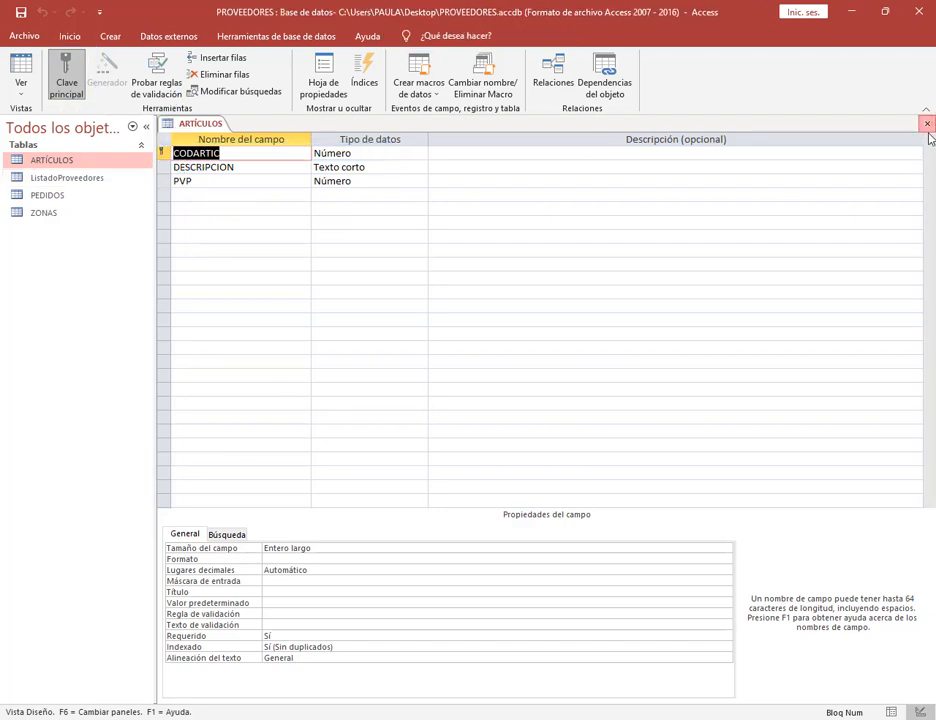
Reopen the relationships diagram and rearrange it, shifting ListadoProveedores toward ZONAS and making the PEDIDOS table box taller.
left_click(288, 37)
left_click(205, 78)
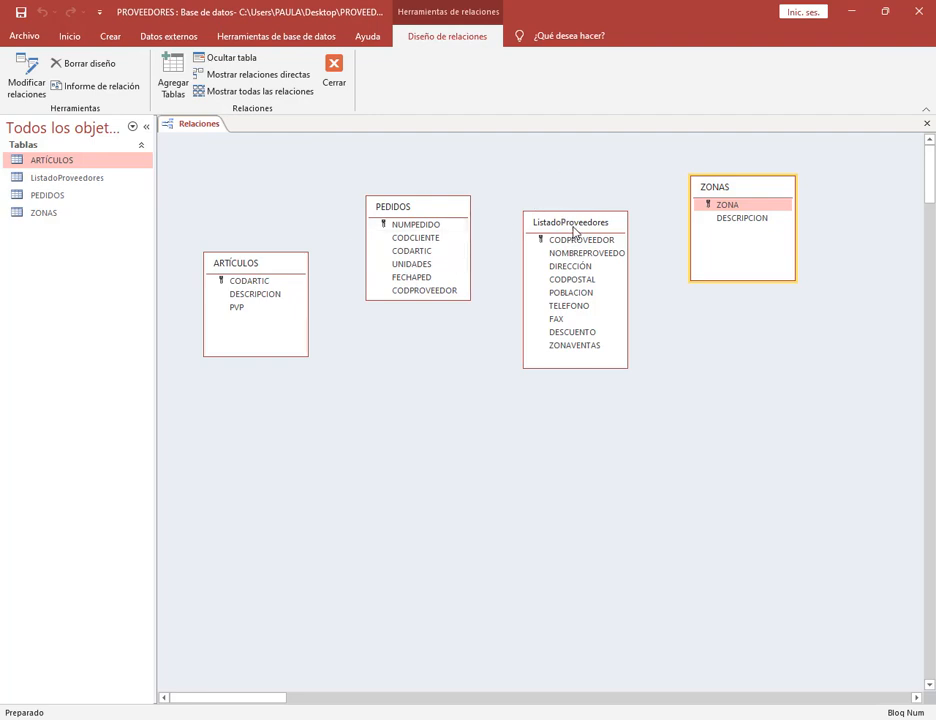
left_click_drag(574, 230, 589, 227)
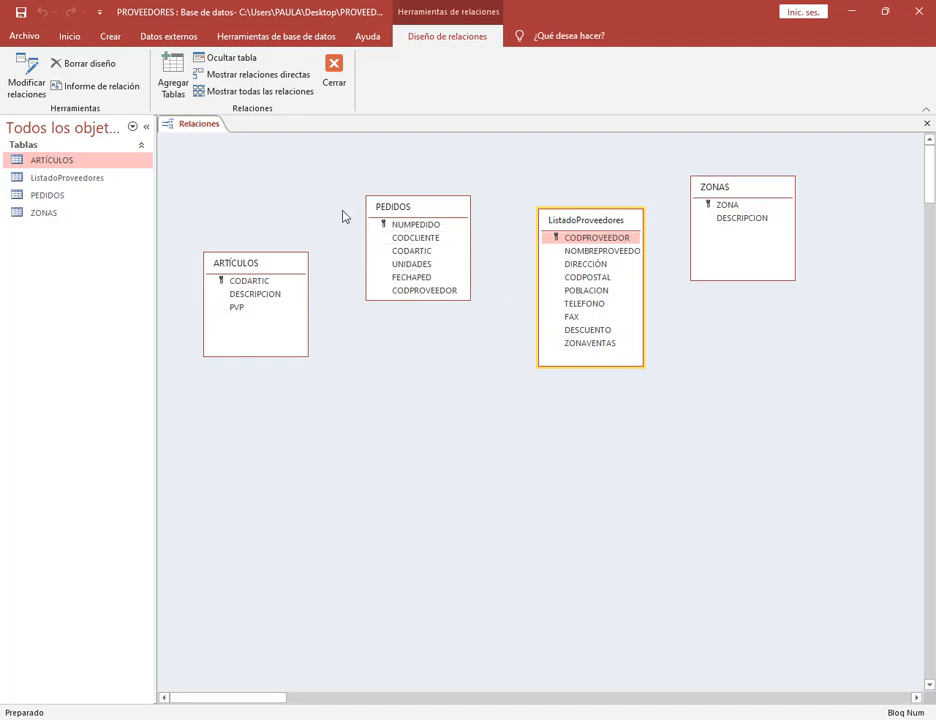
left_click_drag(430, 299, 430, 323)
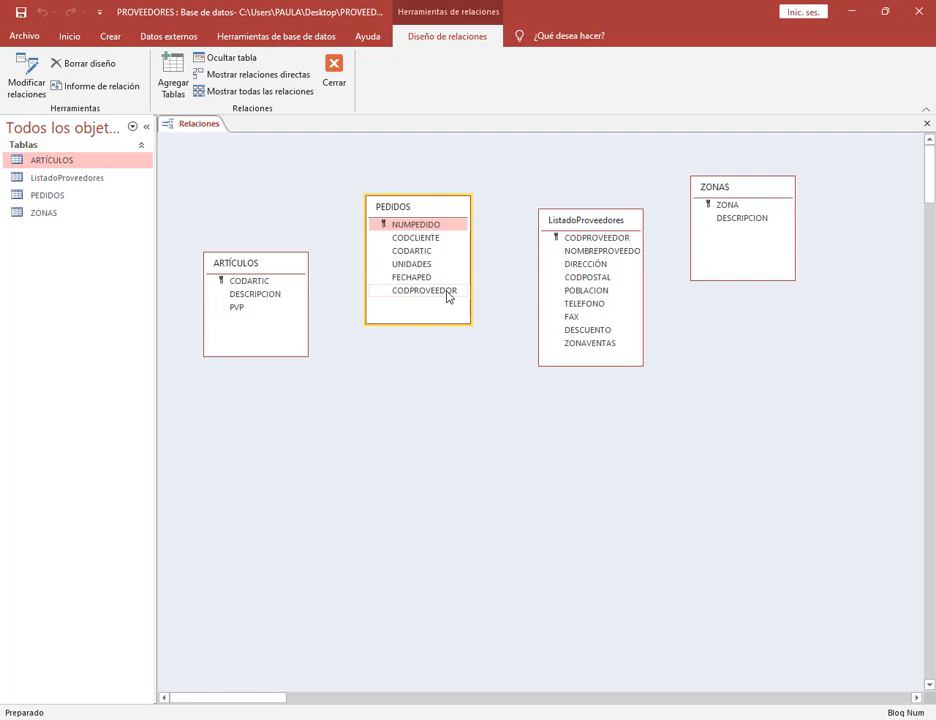
left_click_drag(412, 206, 408, 215)
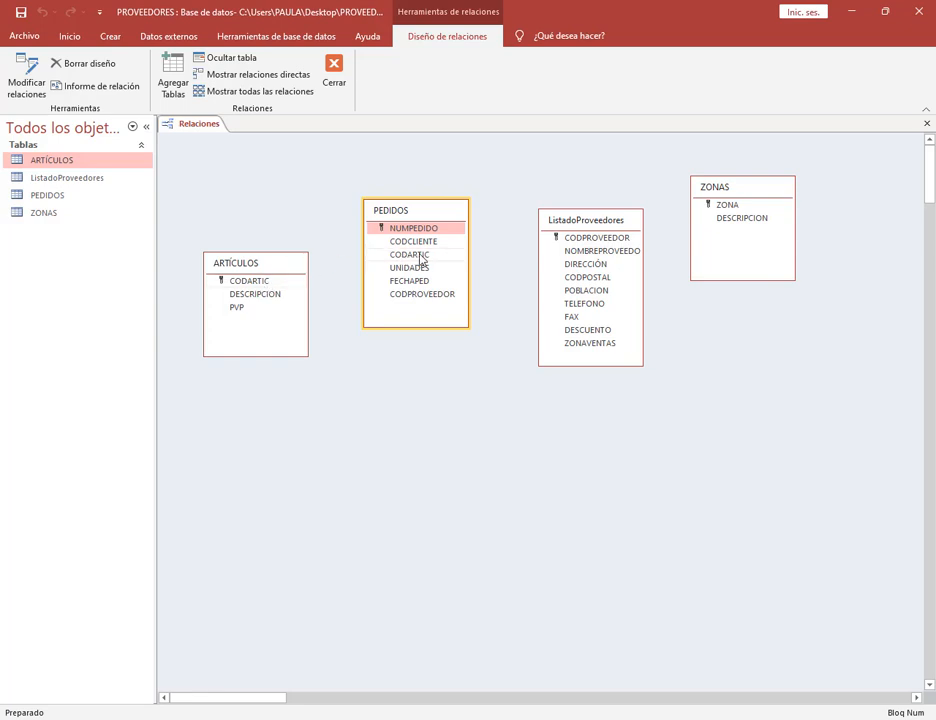
left_click_drag(230, 284, 420, 258)
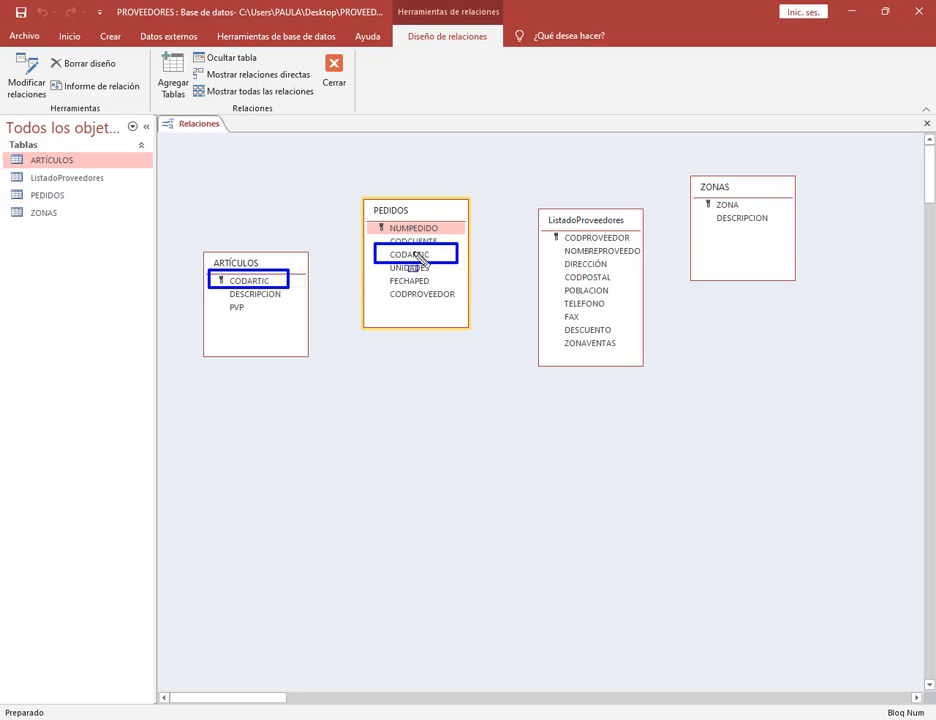
mouse_move(420, 258)
left_mouse_down()
mouse_move(387, 252)
mouse_move(368, 294)
mouse_move(285, 289)
mouse_move(366, 270)
mouse_move(378, 250)
left_mouse_up()
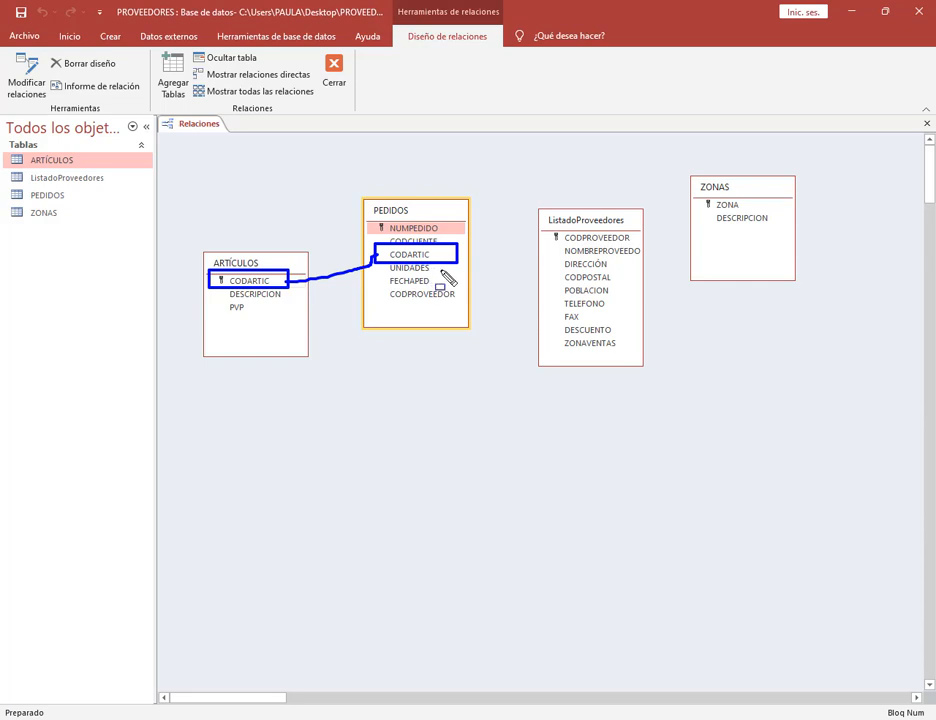
key("Escape")
Move the ListadoProveedores and ZONAS tables slightly closer to PEDIDOS in the relationships diagram.
left_click_drag(571, 229, 558, 226)
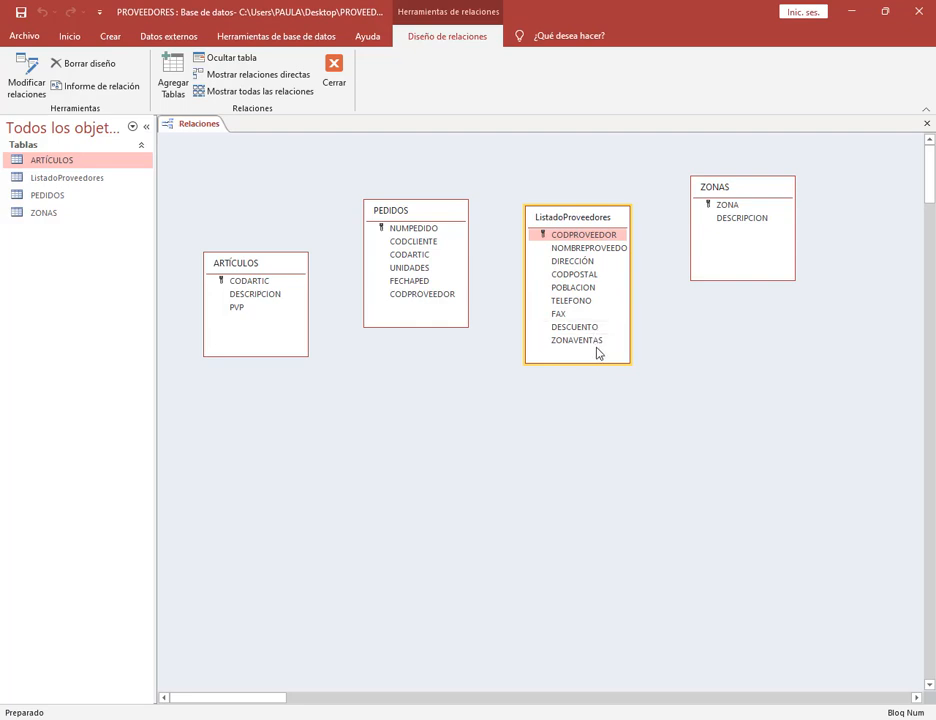
left_click_drag(737, 191, 721, 196)
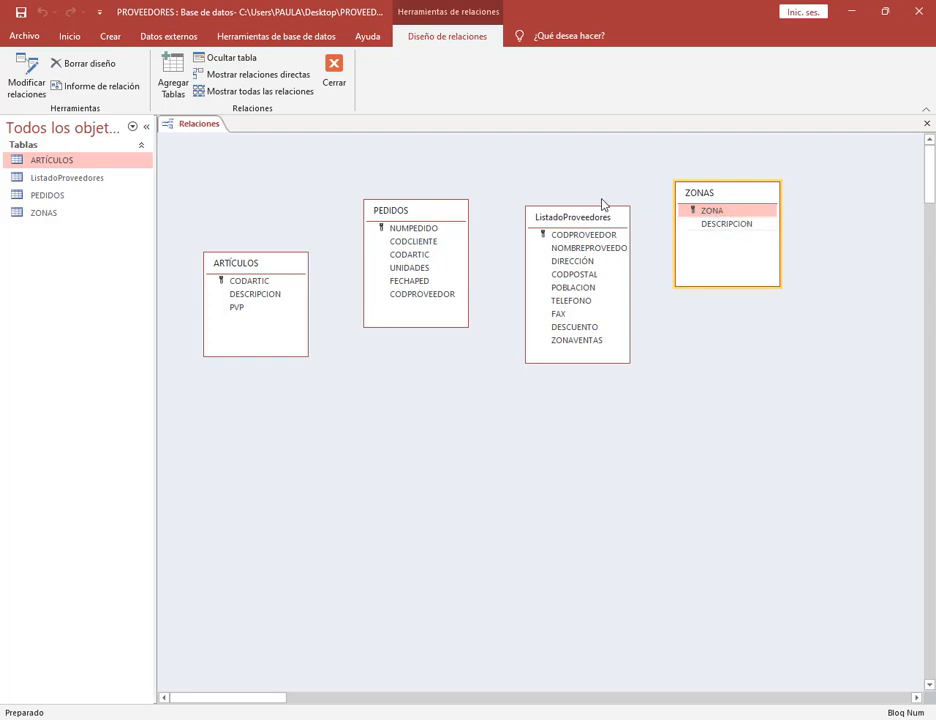
mouse_move(562, 340)
left_mouse_down()
mouse_move(547, 341)
mouse_move(608, 355)
mouse_move(677, 278)
mouse_move(664, 309)
mouse_move(687, 299)
mouse_move(683, 226)
mouse_move(667, 250)
mouse_move(652, 330)
mouse_move(632, 340)
left_mouse_up()
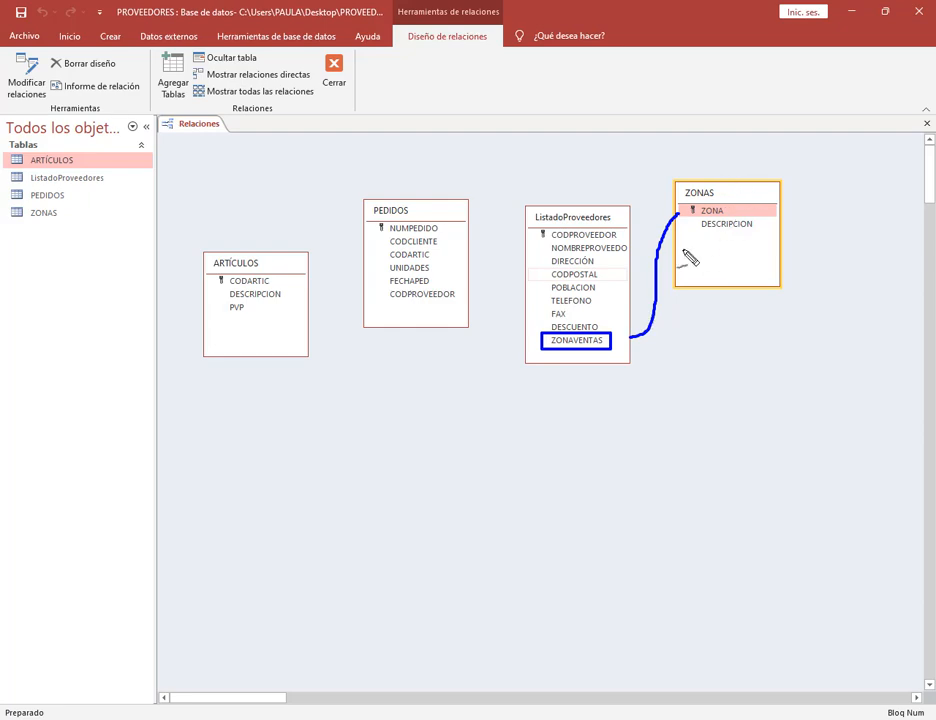
key("Escape")
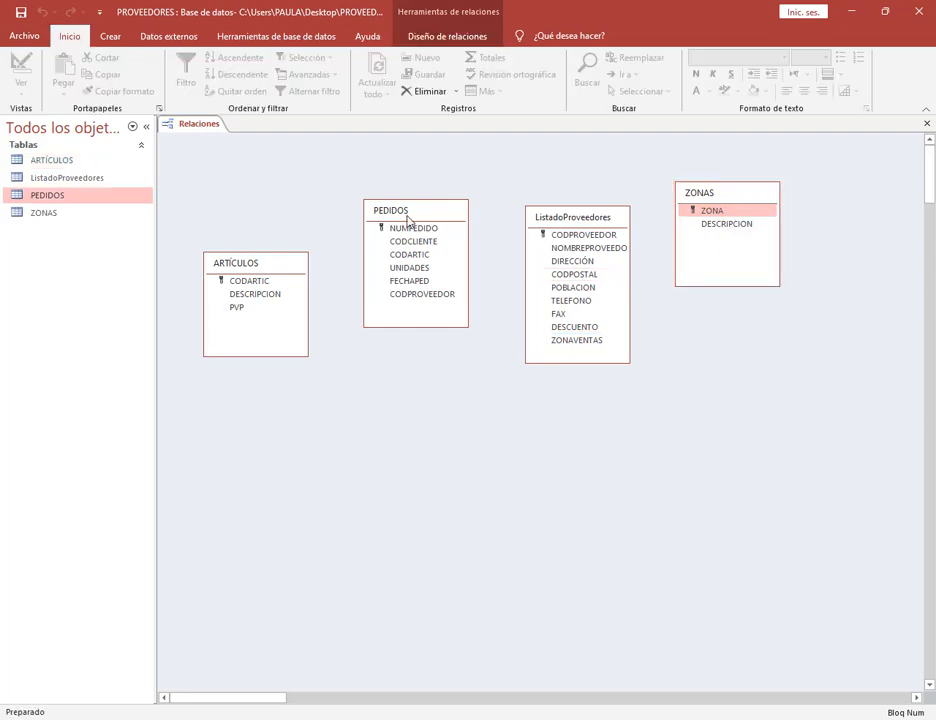
Close the relationships diagram and save its layout changes.
left_click(408, 222)
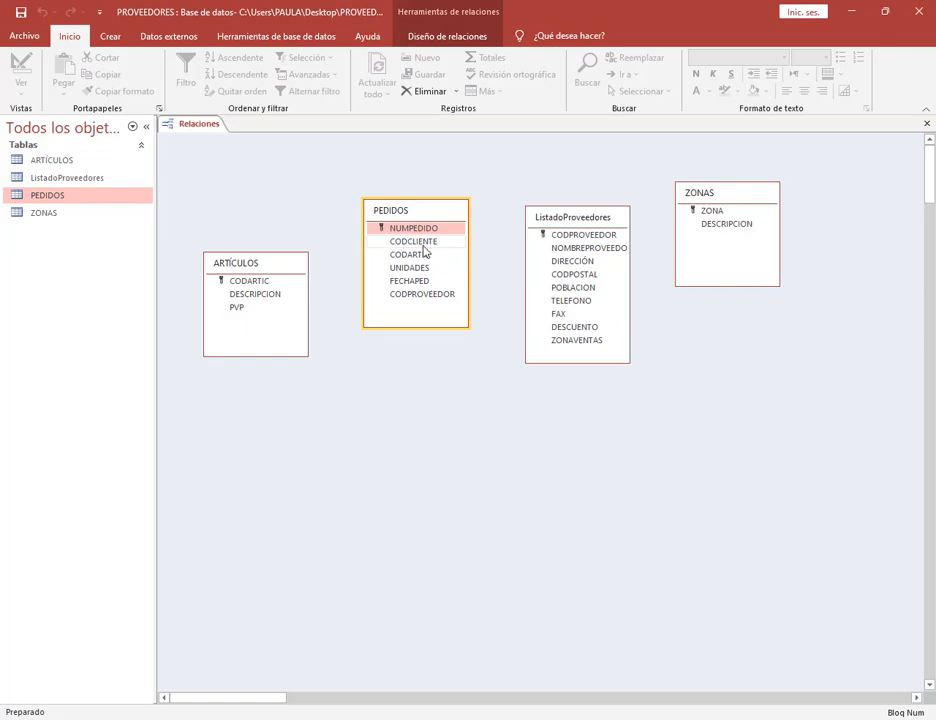
left_click(927, 123)
left_click(419, 410)
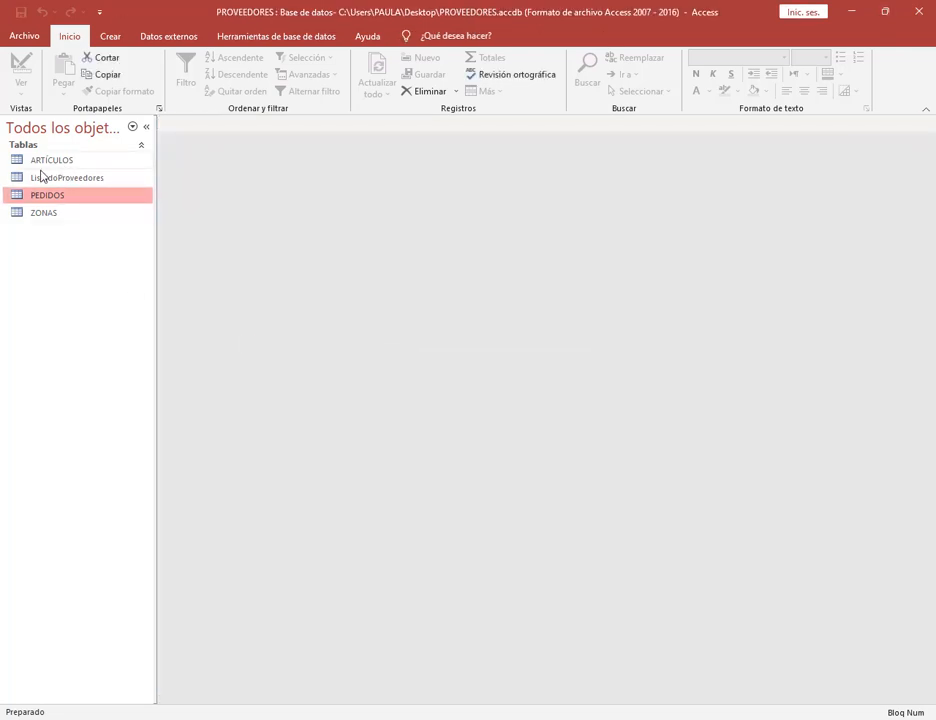
Permanently delete the CODCLIENTE field from the PEDIDOS table in design view, then save and close the table.
right_click(41, 203)
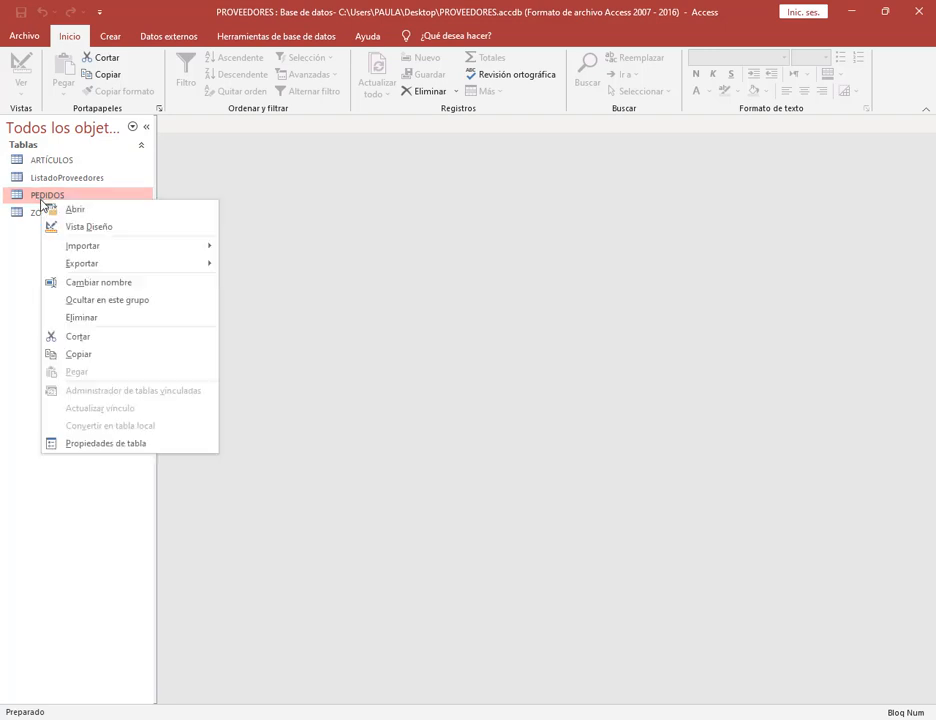
left_click(60, 226)
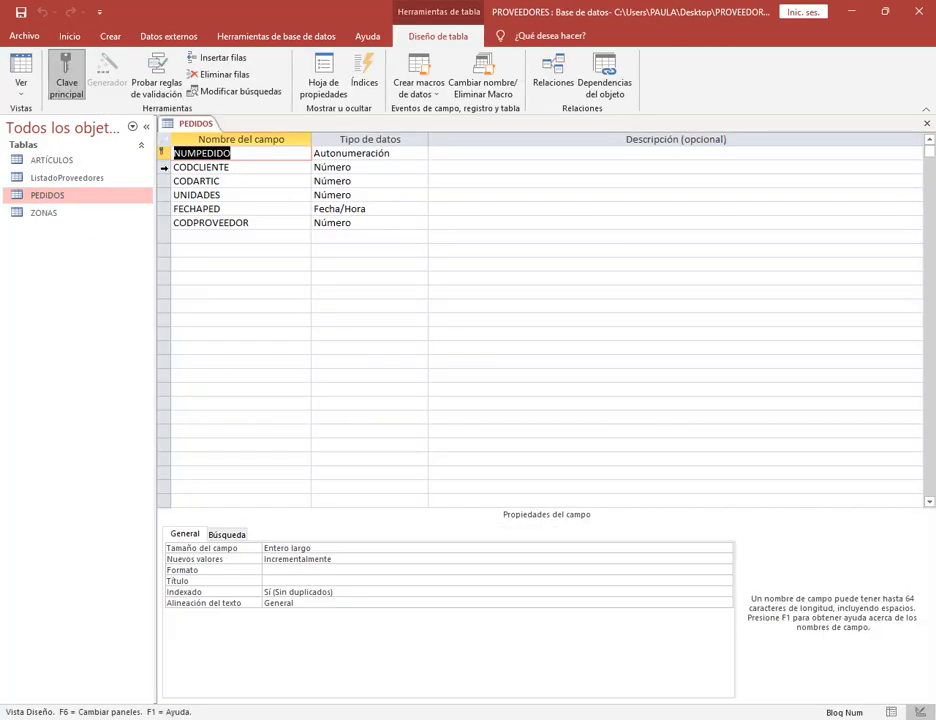
left_click(163, 167)
left_click(205, 74)
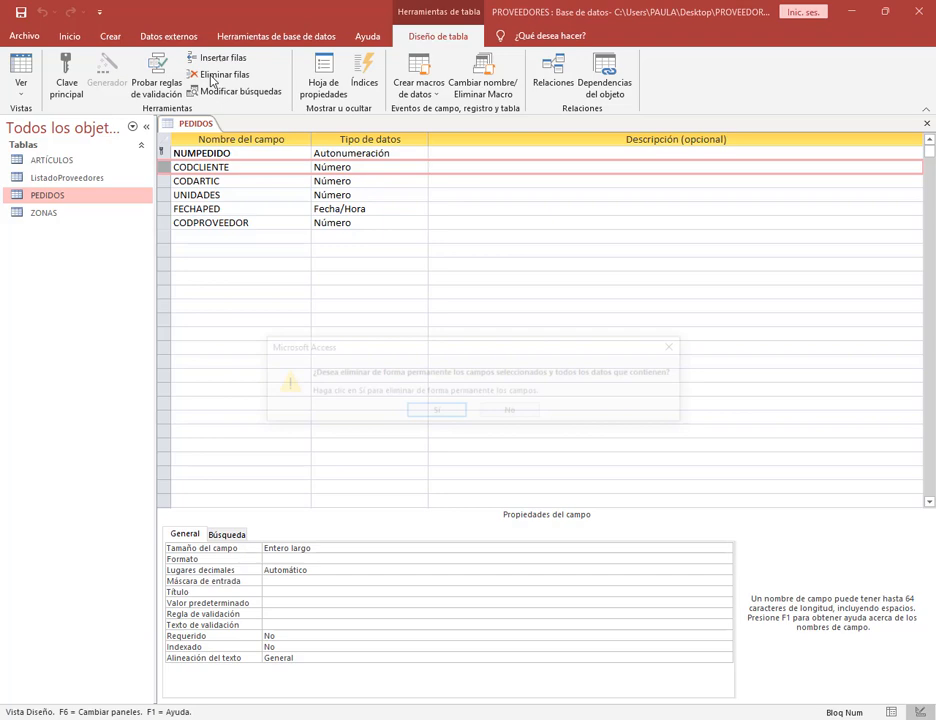
left_click(432, 411)
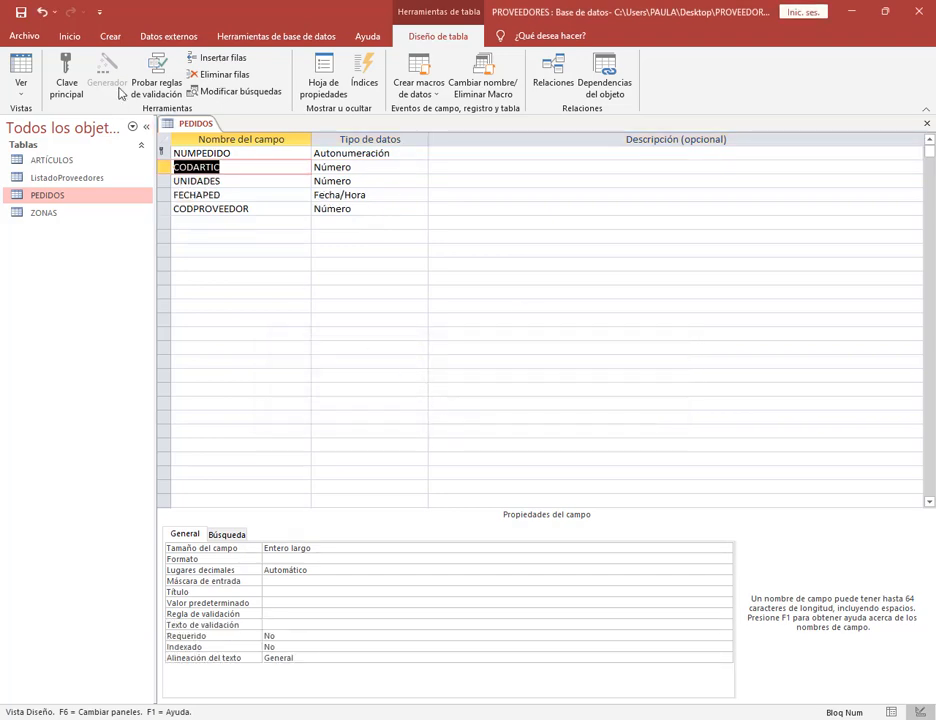
left_click(20, 13)
left_click(928, 125)
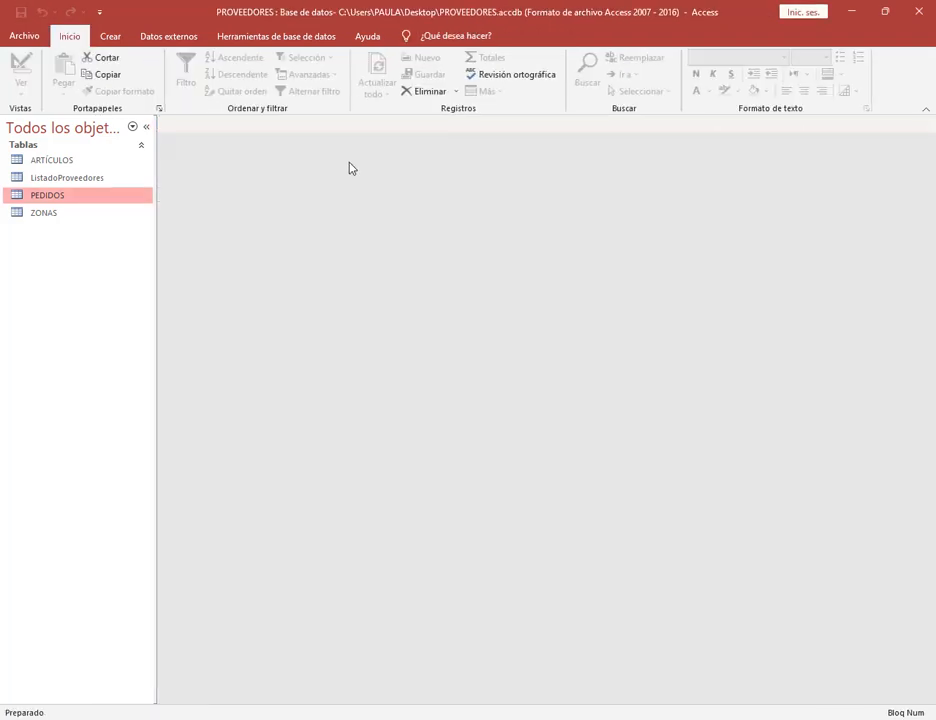
Reopen the relationships diagram and move the ListadoProveedores table slightly upward and closer to PEDIDOS.
left_click(272, 38)
left_click(198, 72)
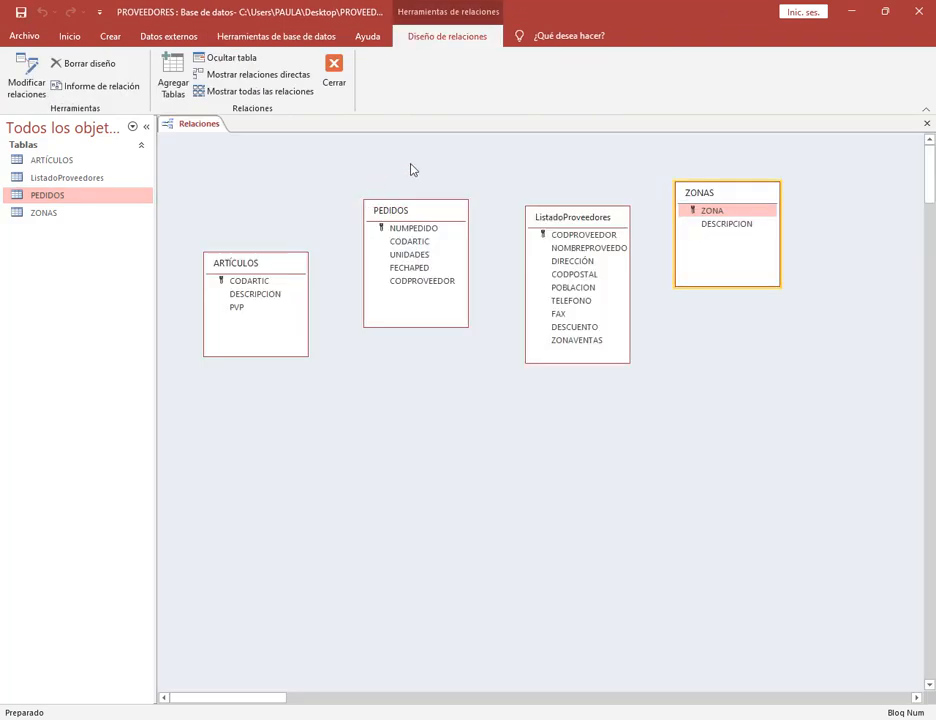
mouse_move(538, 221)
left_mouse_down()
mouse_move(528, 213)
mouse_move(536, 214)
left_mouse_up()
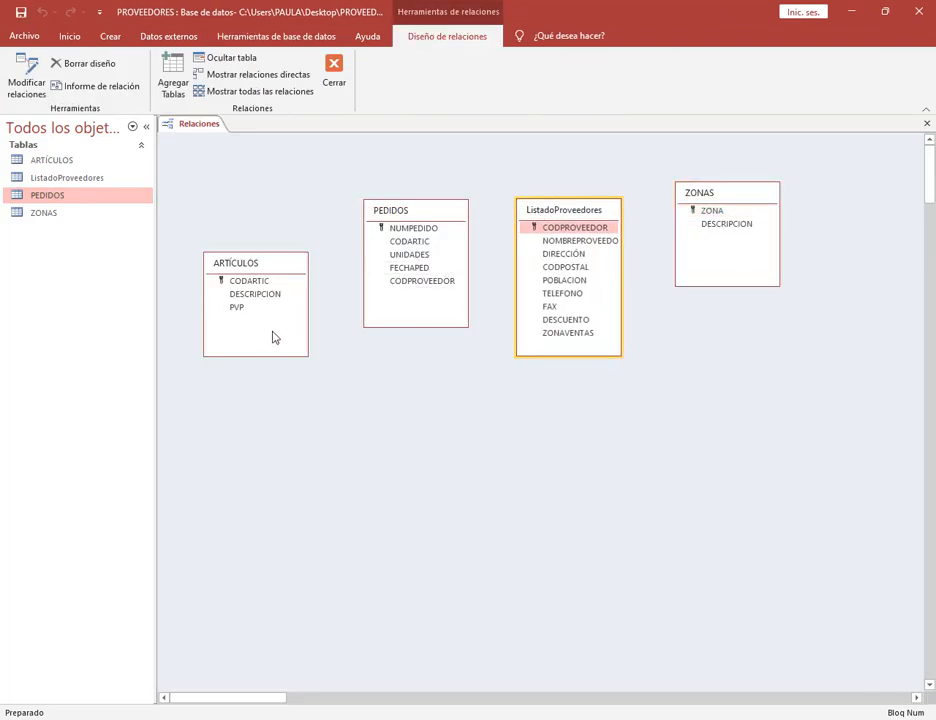
key("ctrl+alt+d")
left_click_drag(209, 271, 281, 288)
left_click_drag(373, 235, 440, 249)
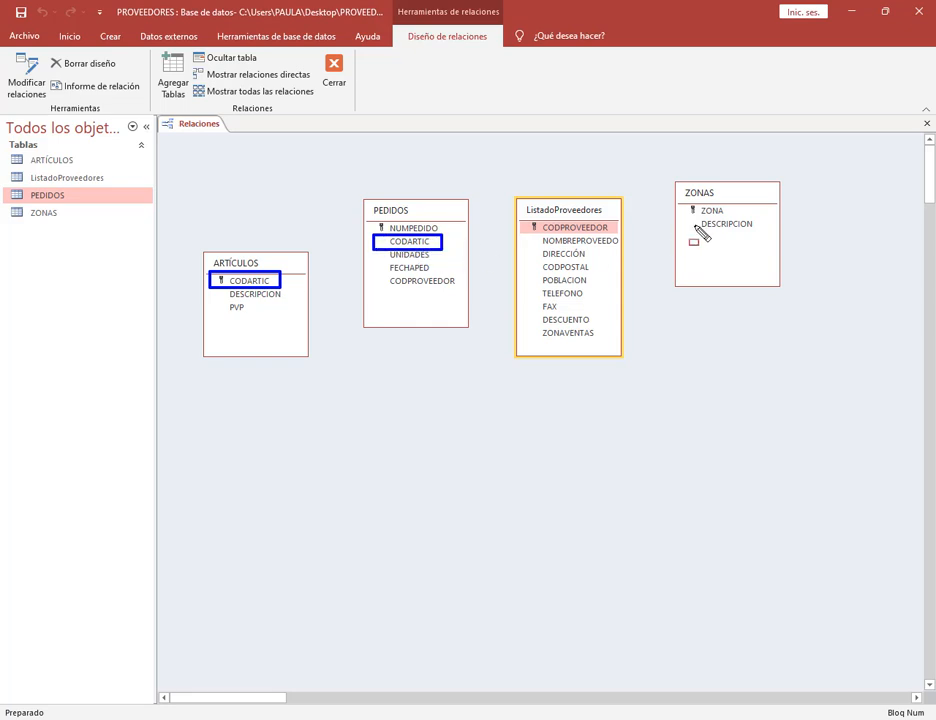
left_click_drag(677, 202, 759, 217)
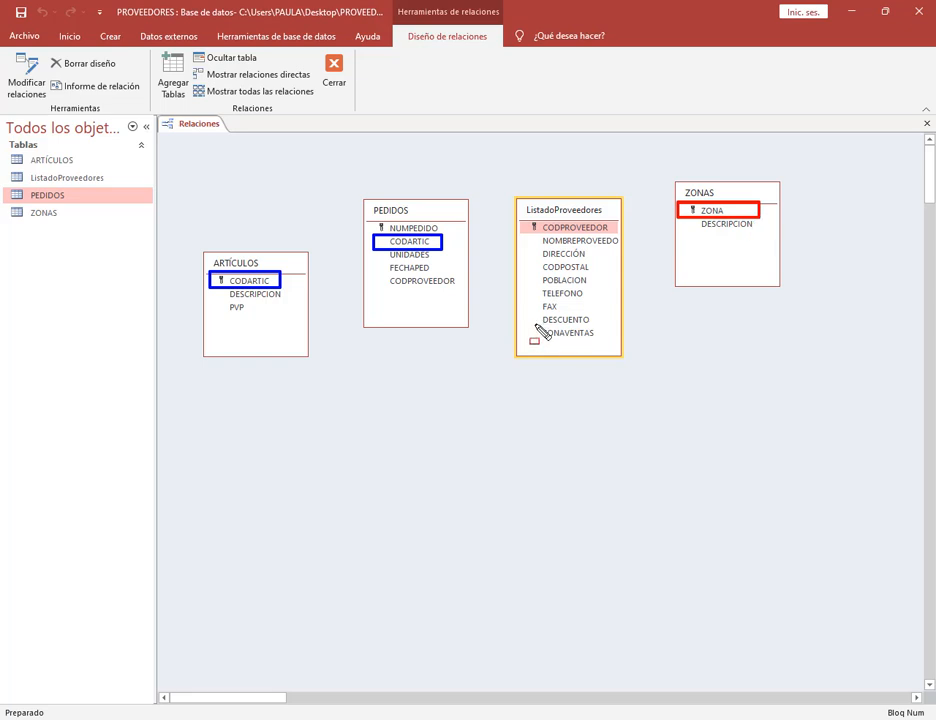
left_click_drag(536, 325, 606, 342)
mouse_move(612, 350)
left_mouse_down()
mouse_move(386, 300)
mouse_move(468, 297)
mouse_move(545, 236)
mouse_move(528, 234)
mouse_move(624, 247)
left_mouse_up()
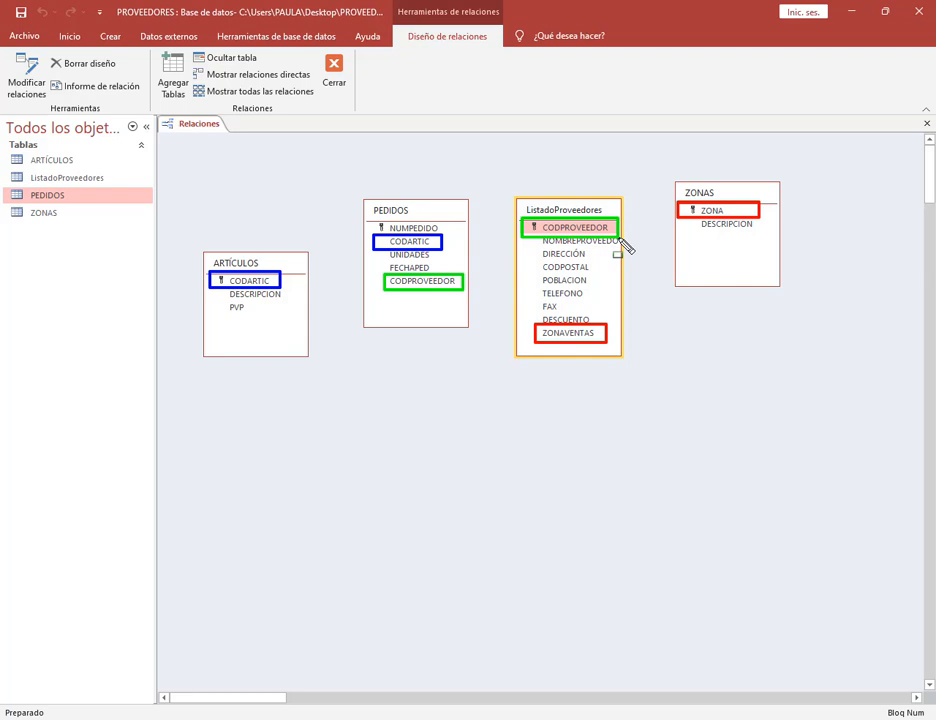
Relate CODARTIC in ARTÍCULOS to CODARTIC in PEDIDOS, enforcing referential integrity.
key("Escape")
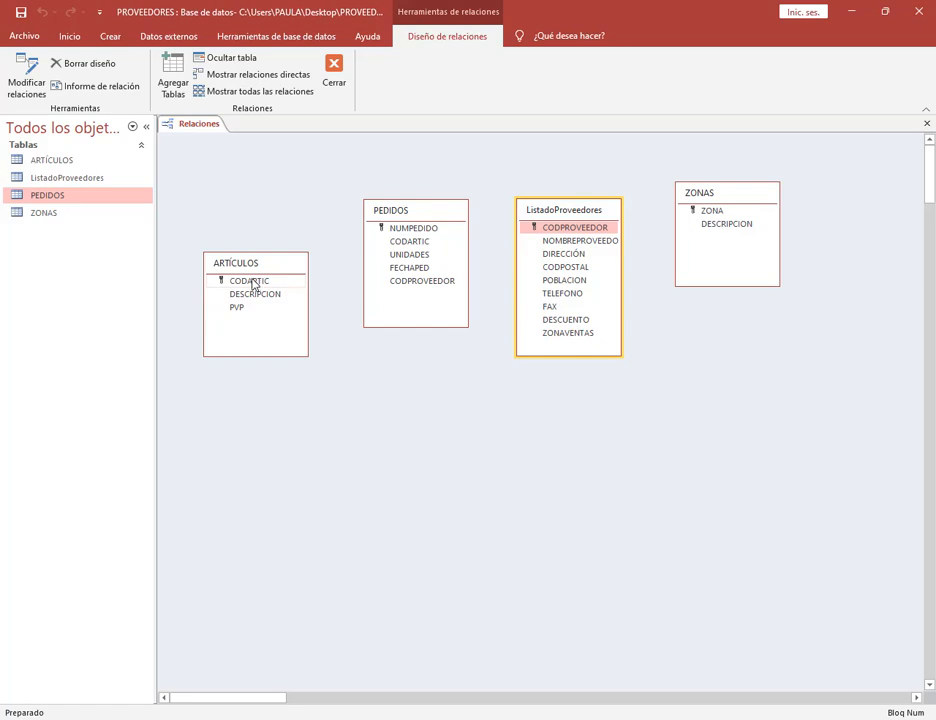
left_click_drag(253, 284, 404, 248)
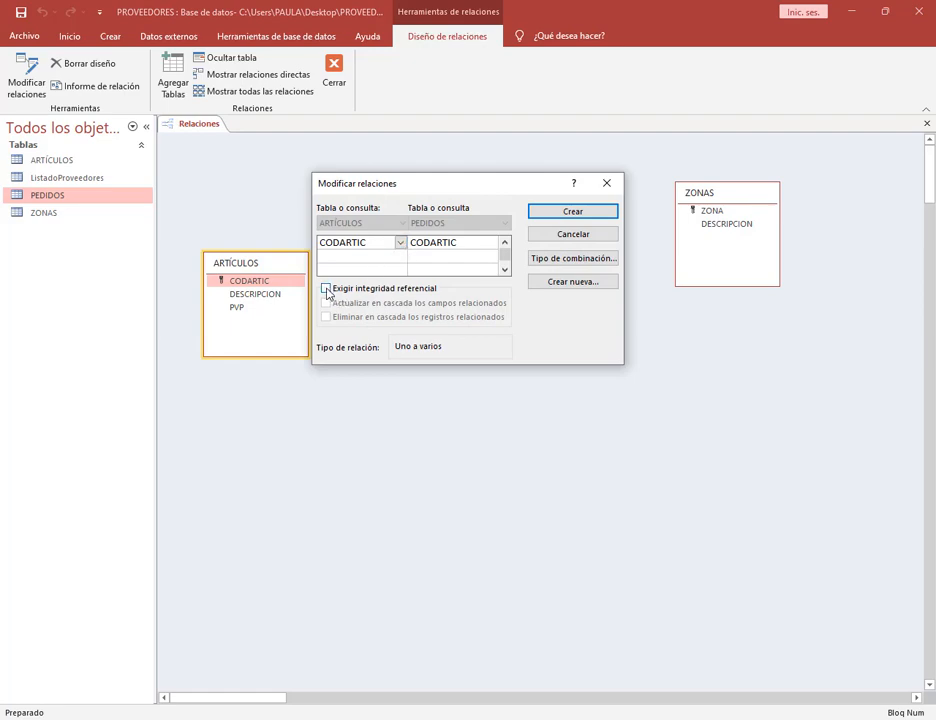
left_click(326, 289)
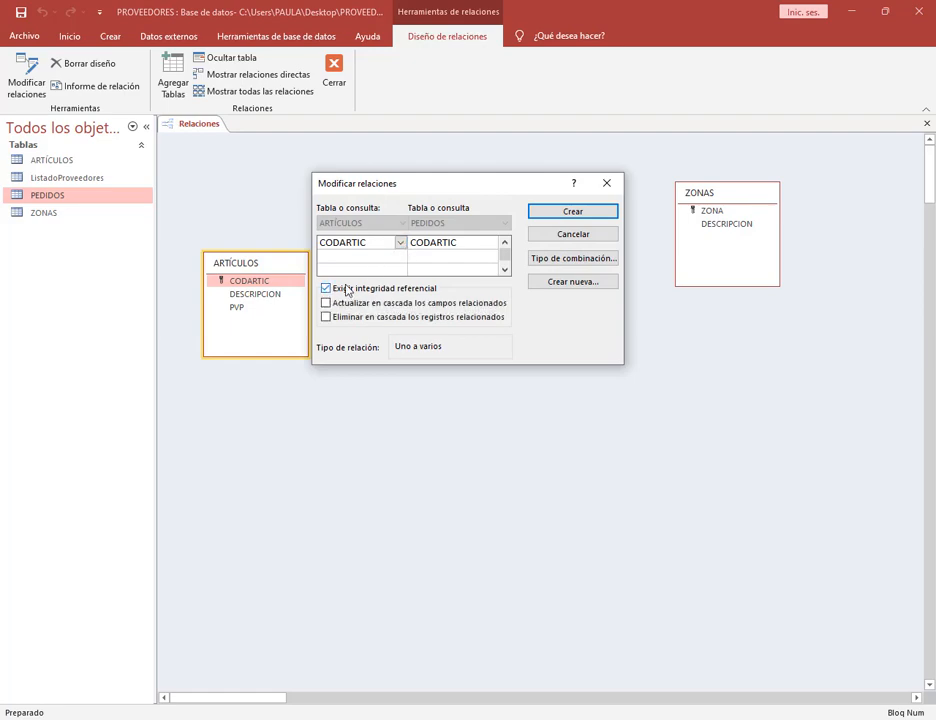
left_click_drag(457, 183, 455, 371)
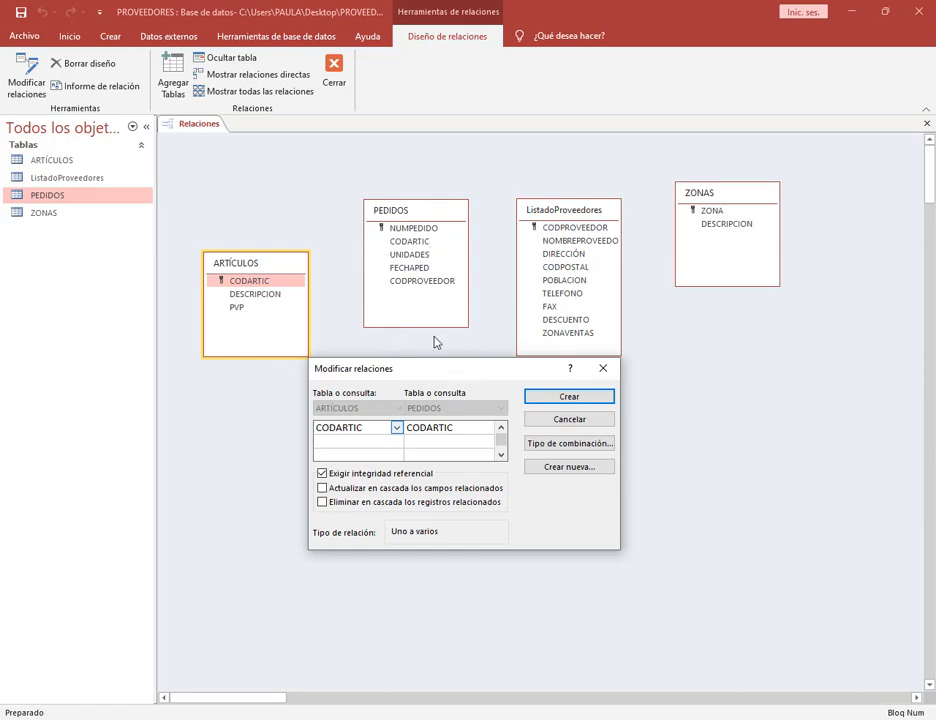
left_click(580, 400)
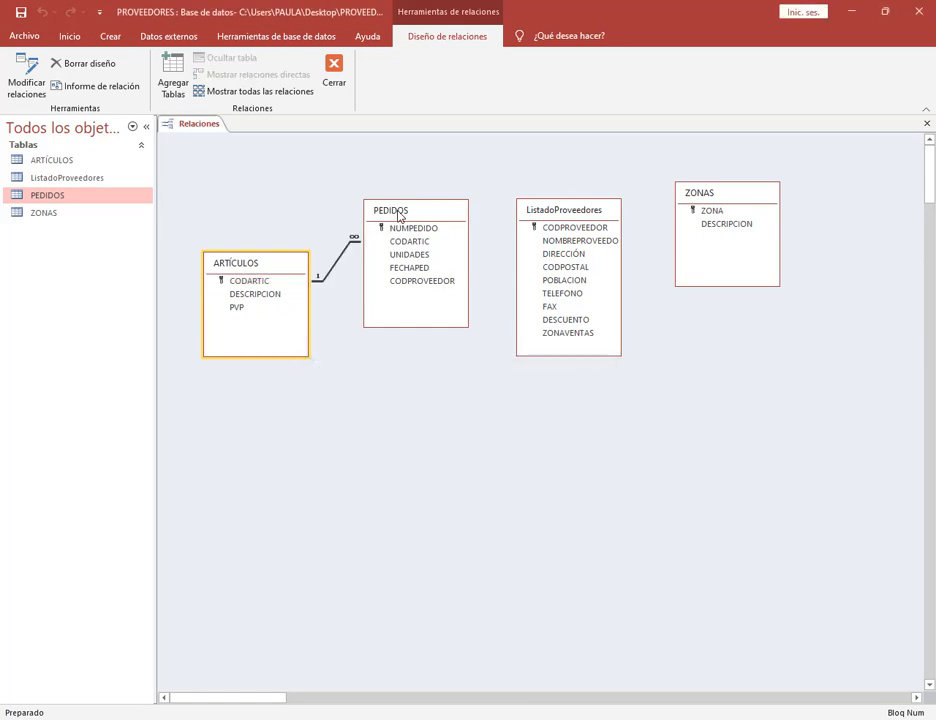
Move the PEDIDOS table slightly away from ARTÍCULOS and select the relationship line between the two tables.
left_click_drag(397, 215, 410, 209)
left_click(347, 263)
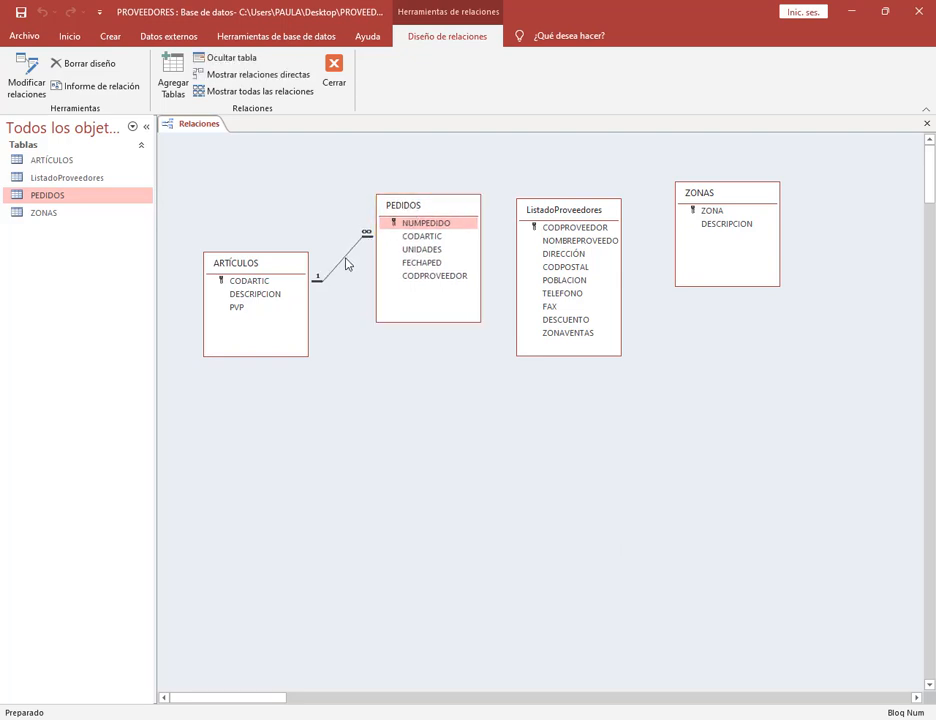
left_click(343, 262)
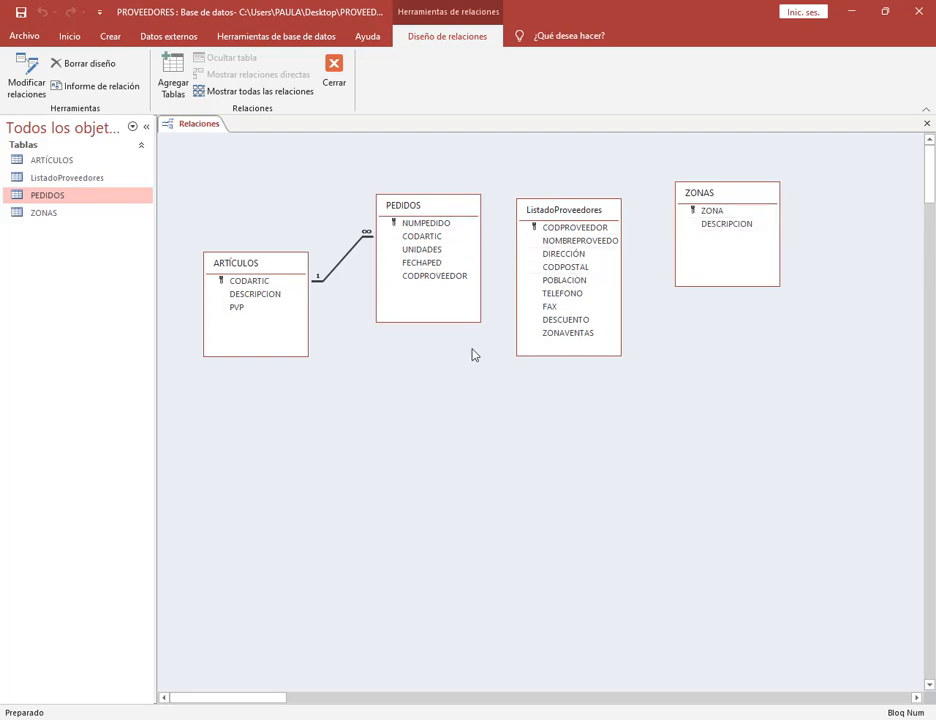
Relate CODPROVEEDOR in PEDIDOS to CODPROVEEDOR in ListadoProveedores, enforcing referential integrity.
left_click_drag(457, 276, 573, 234)
left_click(438, 291)
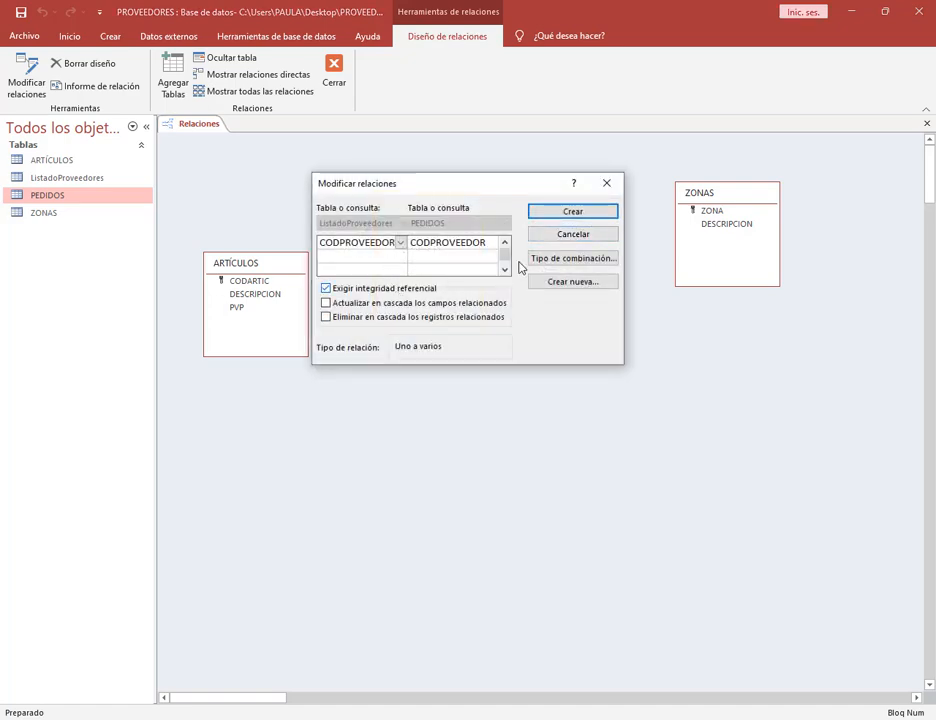
left_click(585, 213)
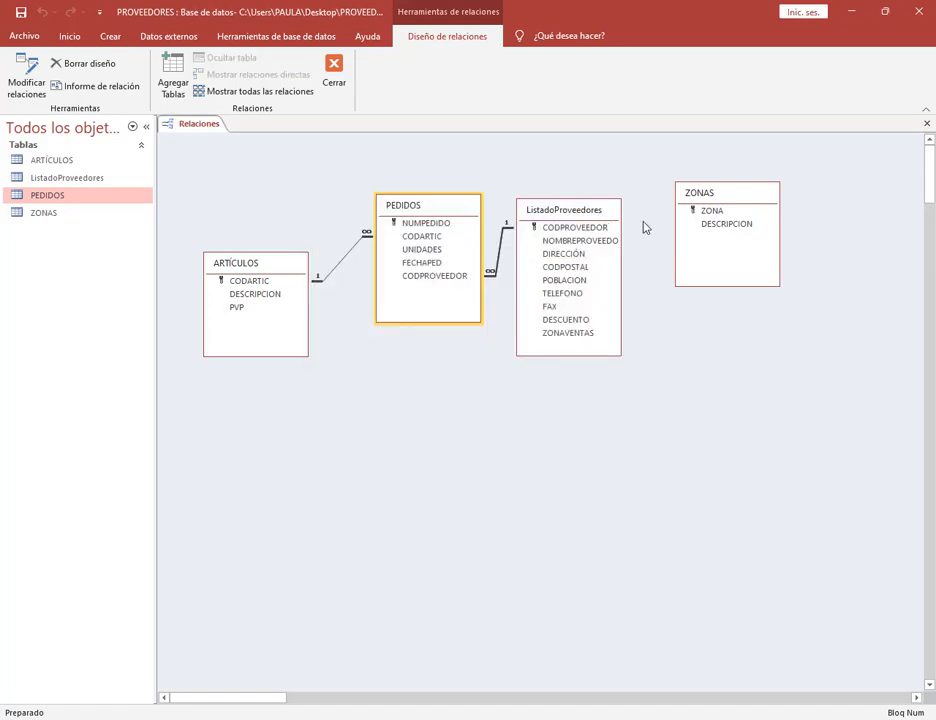
Relate ZONA in ZONAS to ZONAVENTAS in ListadoProveedores with referential integrity, and move the PEDIDOS table slightly back toward ARTÍCULOS.
left_click_drag(713, 212, 594, 336)
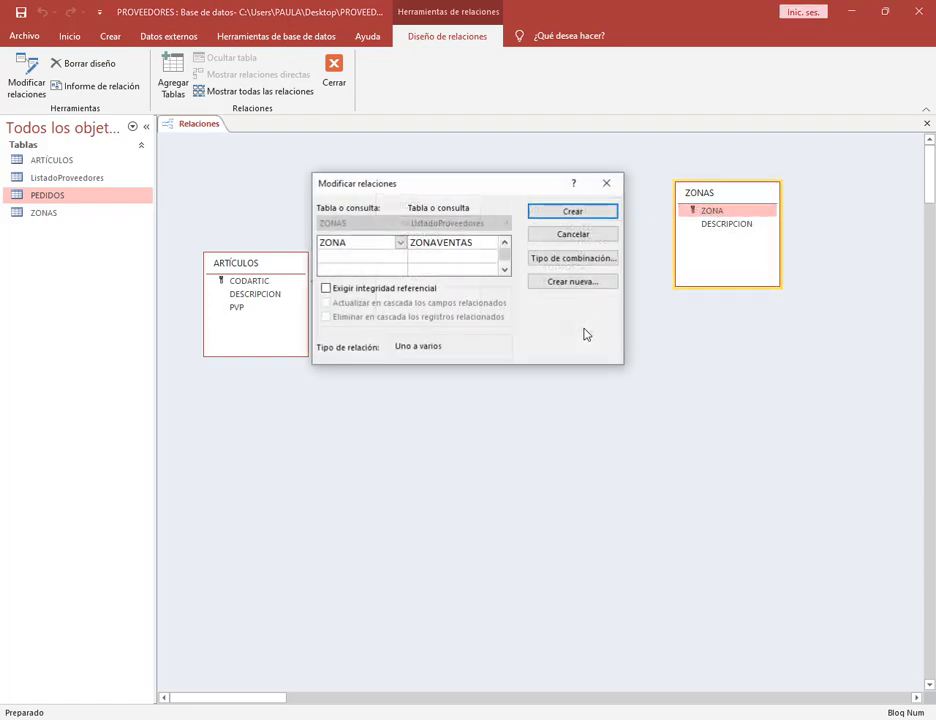
left_click(372, 291)
left_click(589, 213)
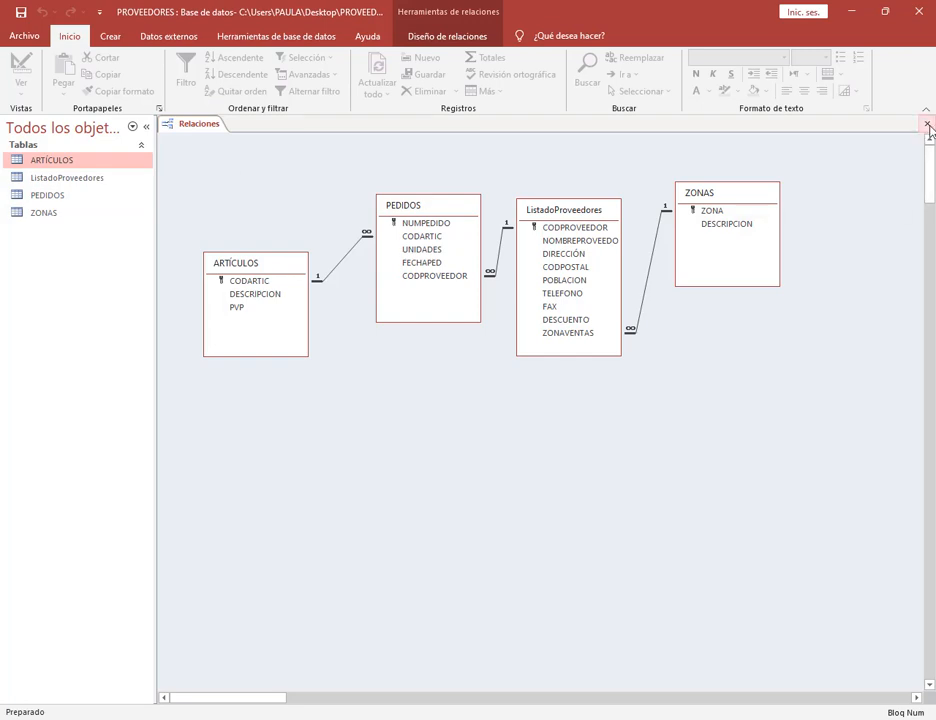
left_click_drag(386, 203, 372, 203)
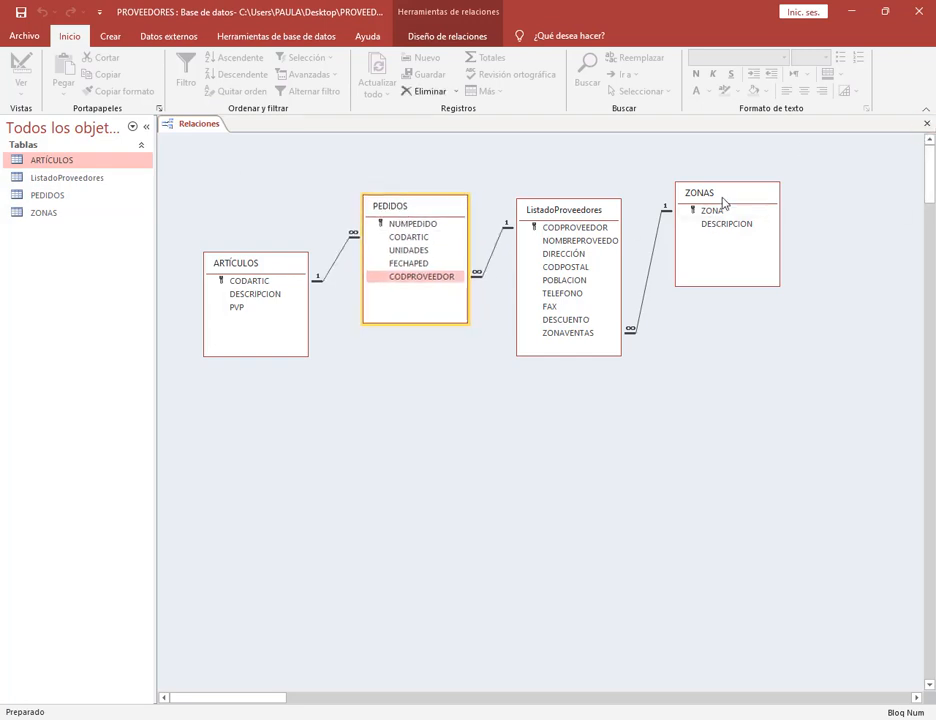
Open the ListadoProveedores table in design view and compare its fields with the relationships diagram.
left_click(201, 122)
left_click(63, 163)
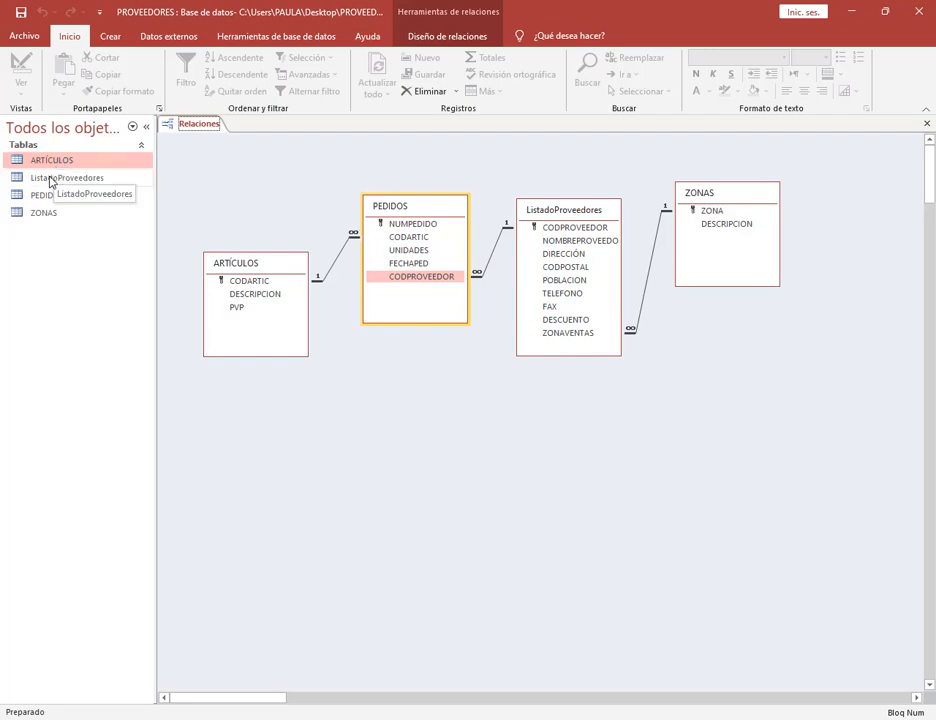
right_click(52, 180)
left_click(80, 204)
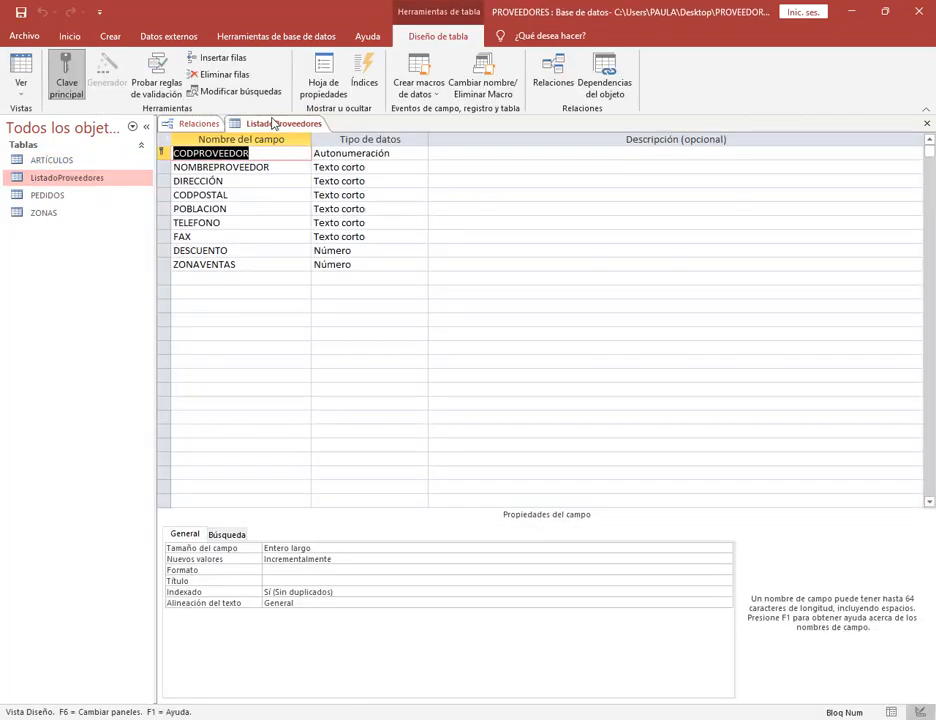
left_click(194, 123)
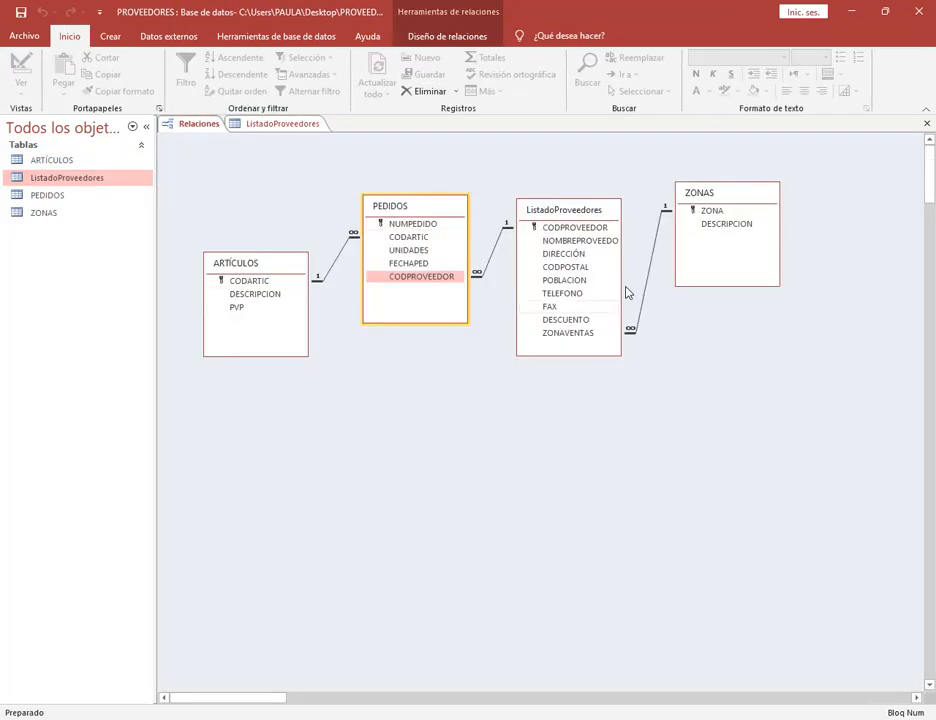
left_click(259, 124)
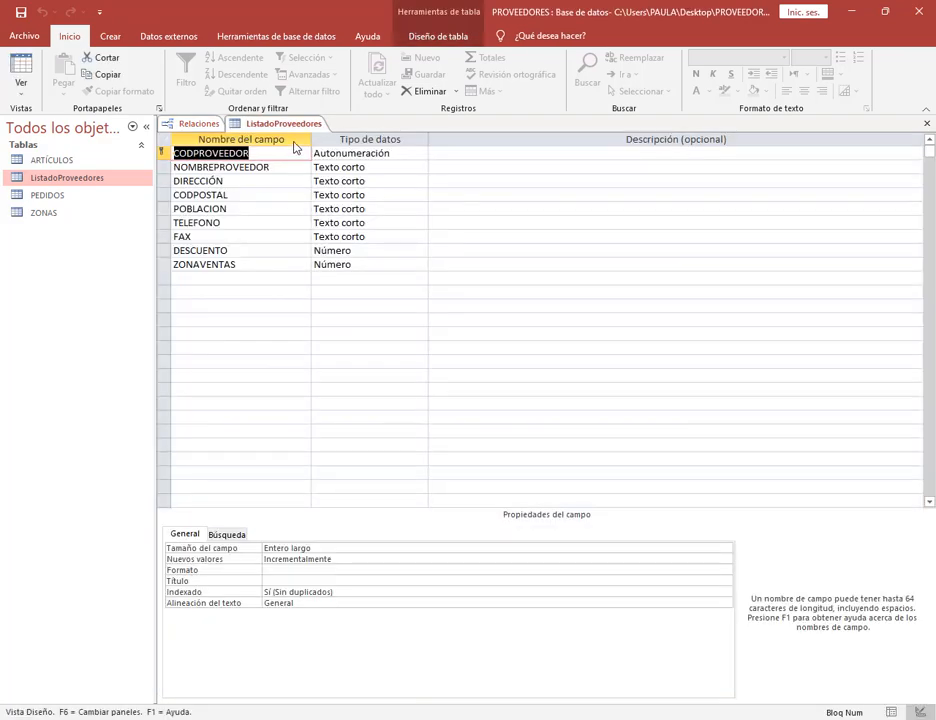
Close the ListadoProveedores design and the relationships diagram, saving the diagram's layout changes.
left_click(926, 124)
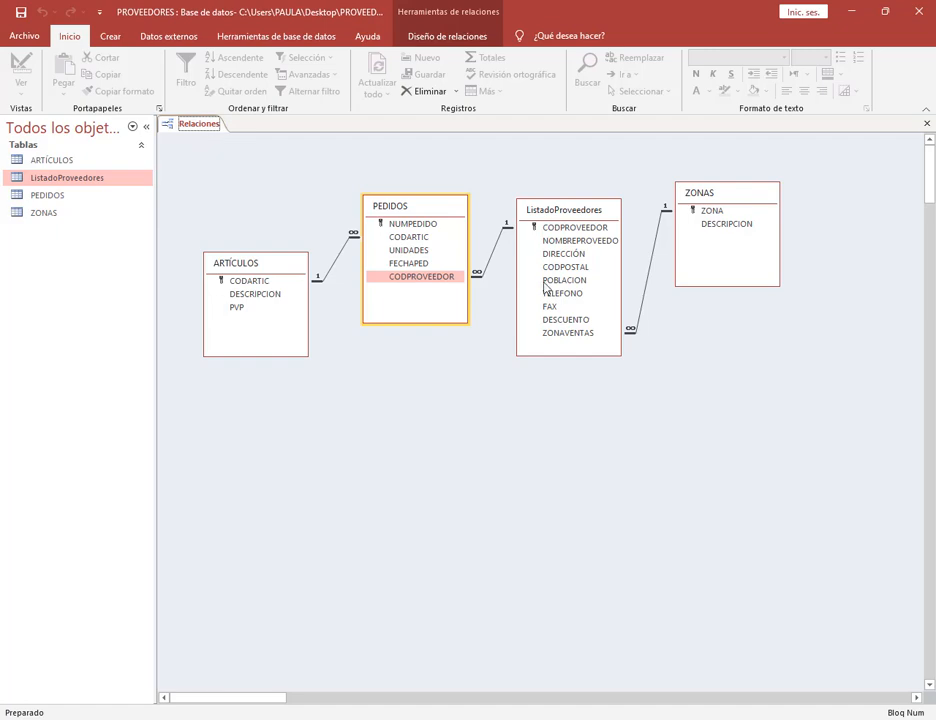
left_click(926, 124)
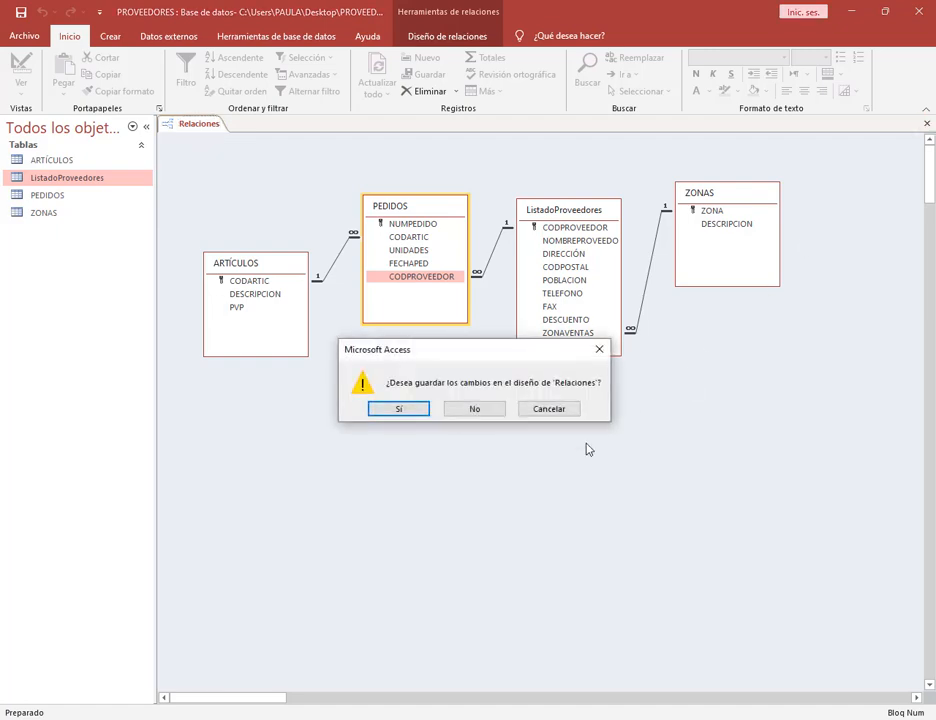
left_click(388, 409)
Switch to Manual módulo III.pdf in the browser, read the selection-query tasks of PRÁCTICA N° 12, and return to Access.
left_click(165, 719)
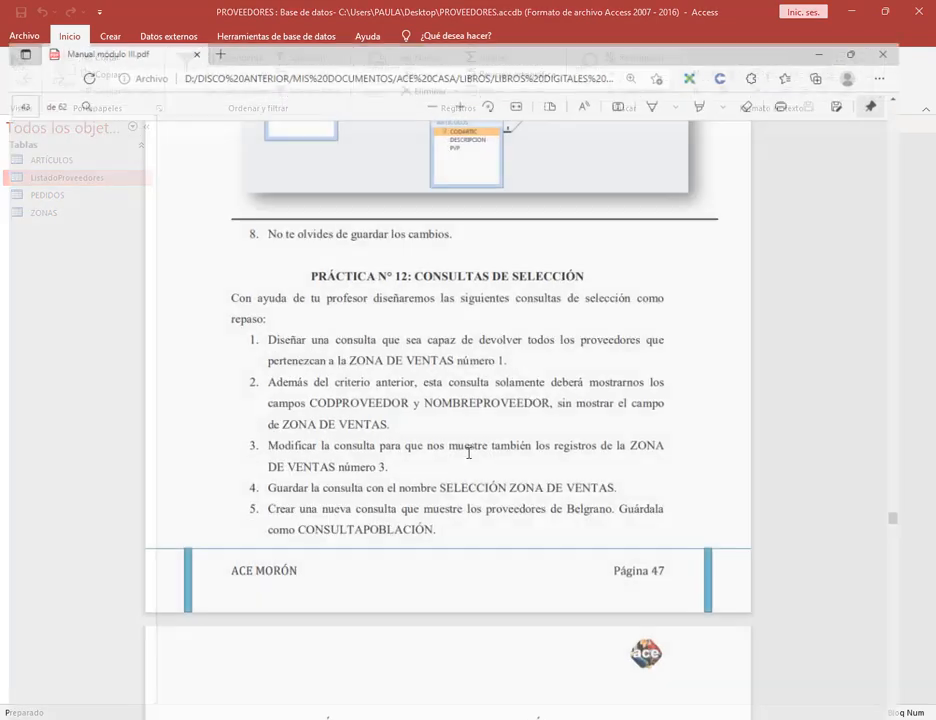
left_click_drag(318, 248, 432, 259)
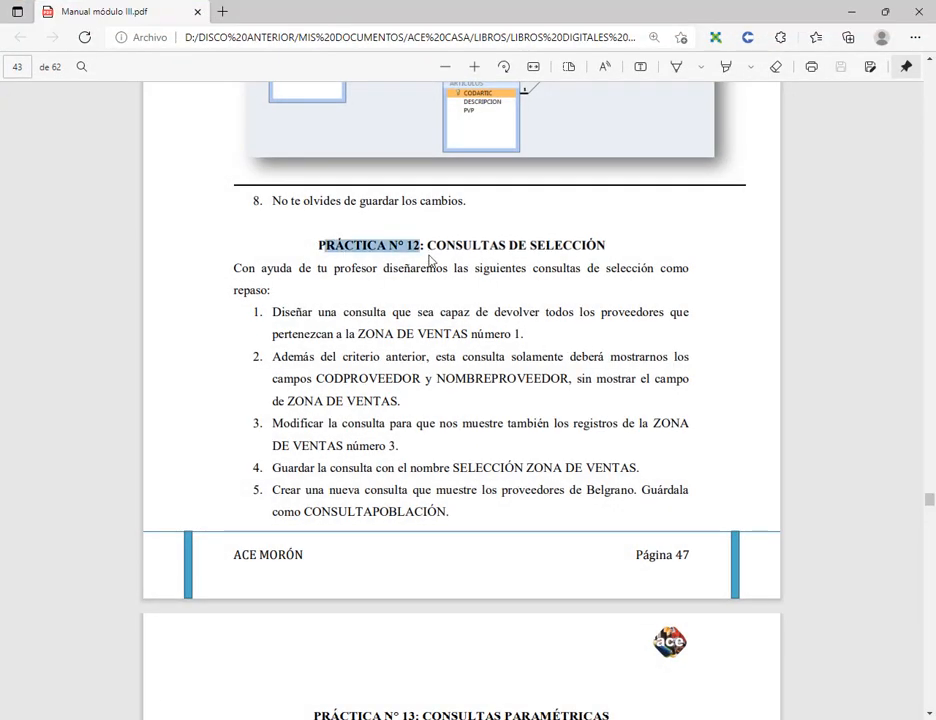
left_click(431, 233)
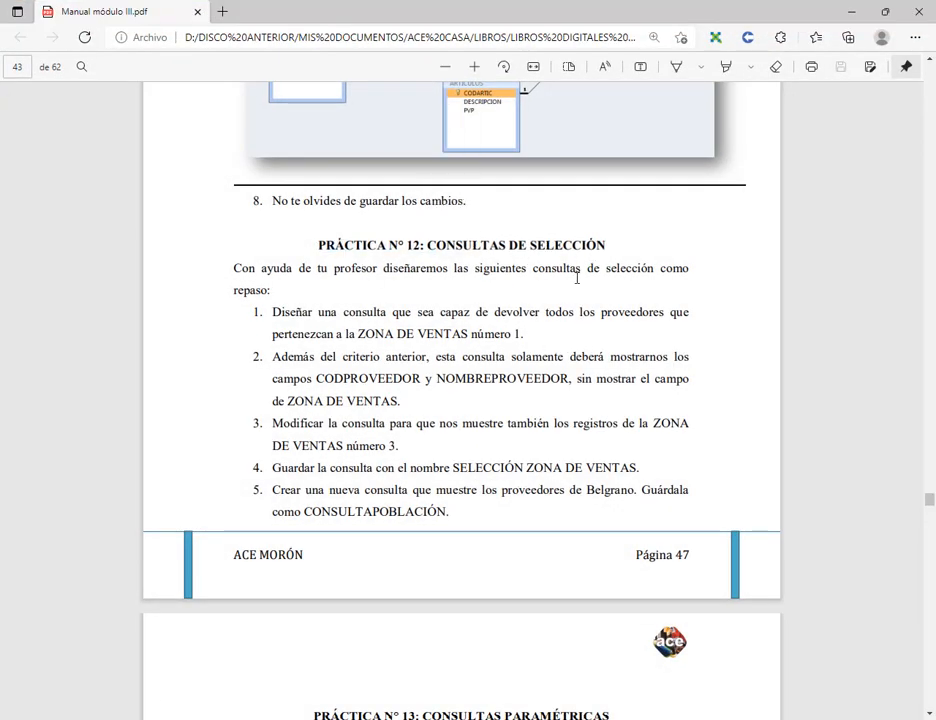
left_click(851, 12)
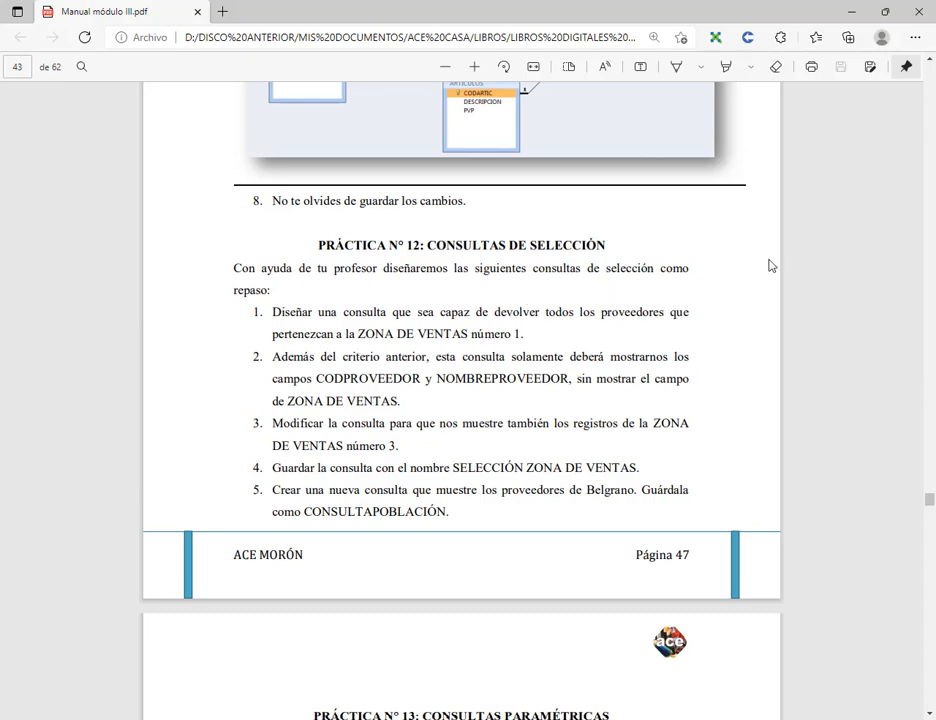
left_click(852, 12)
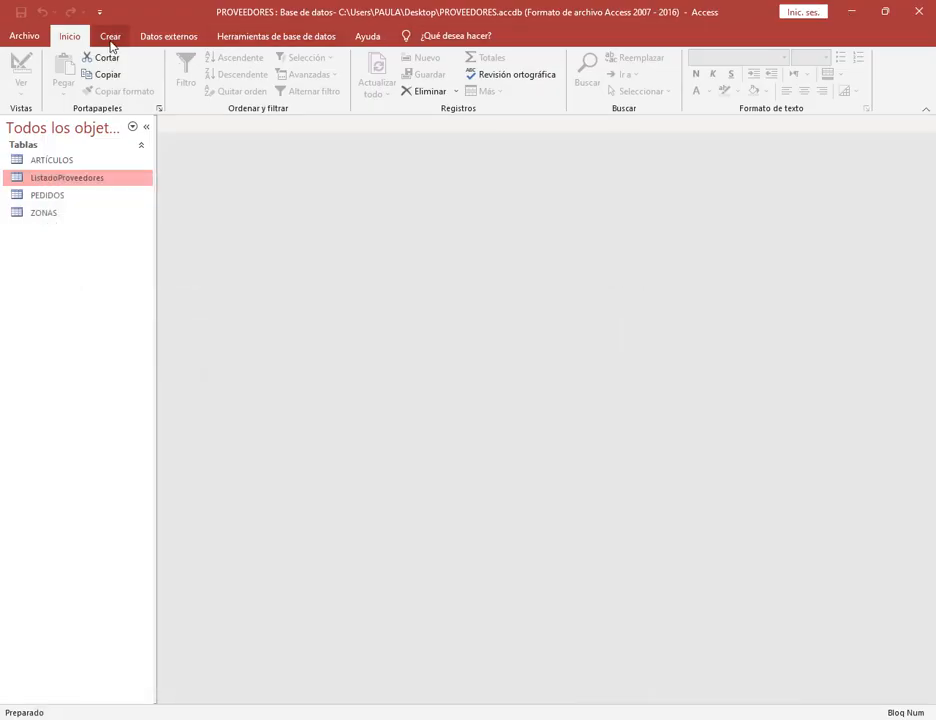
Create a new query in design view and add the ListadoProveedores table and two copies of the ZONAS table.
left_click(110, 37)
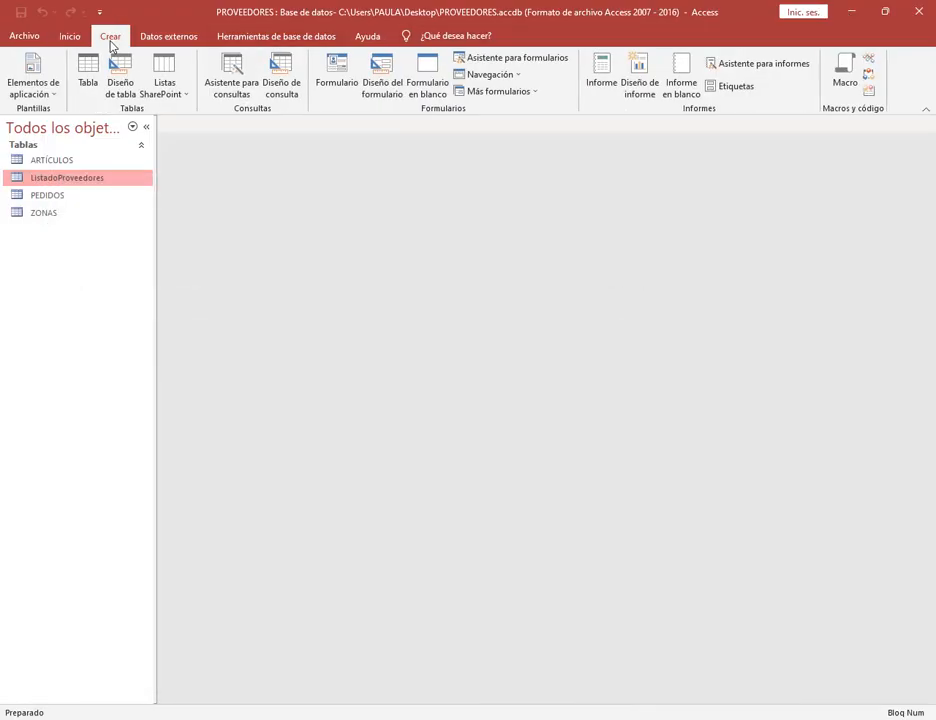
left_click(282, 78)
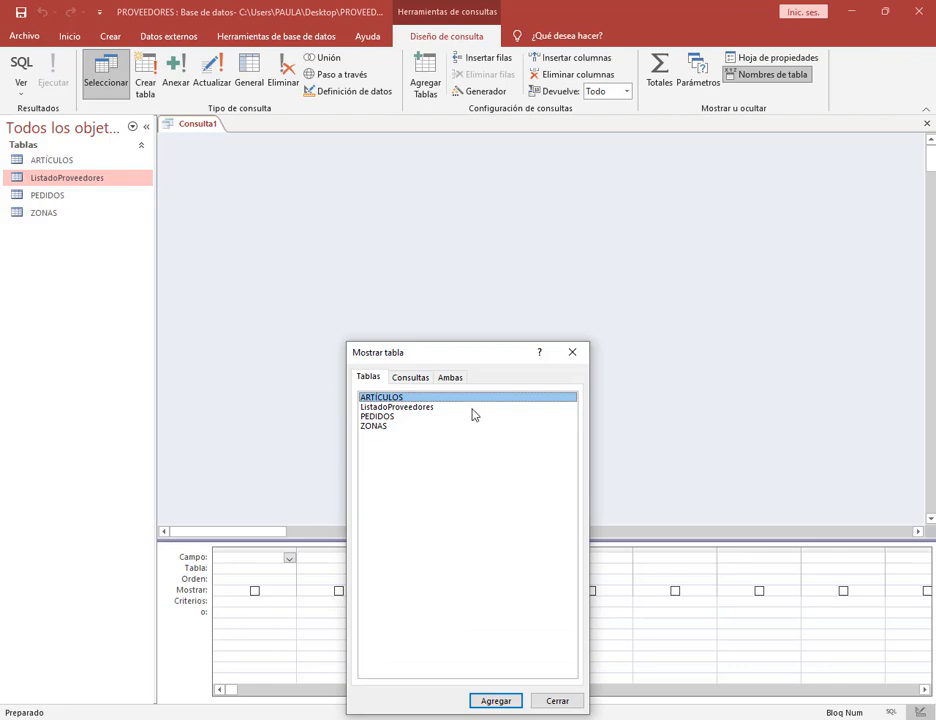
double_click(434, 408)
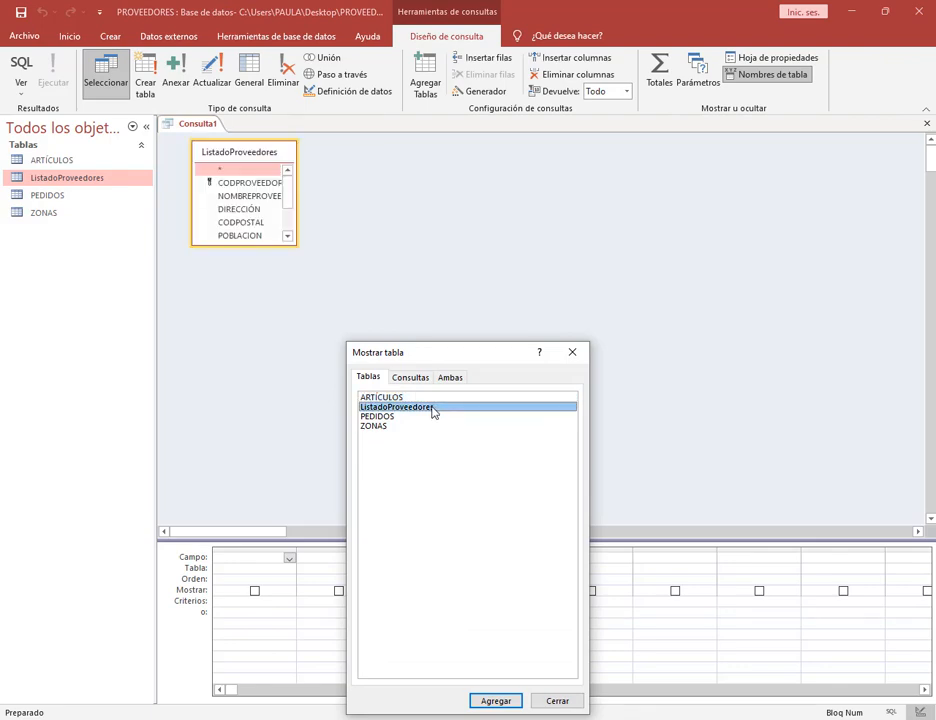
double_click(376, 428)
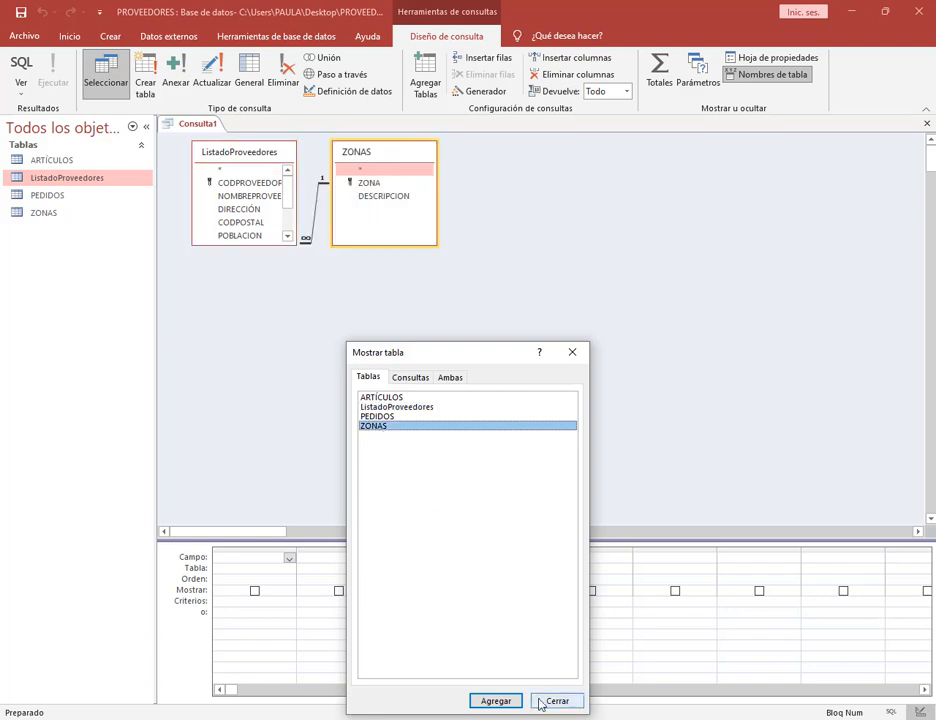
double_click(389, 433)
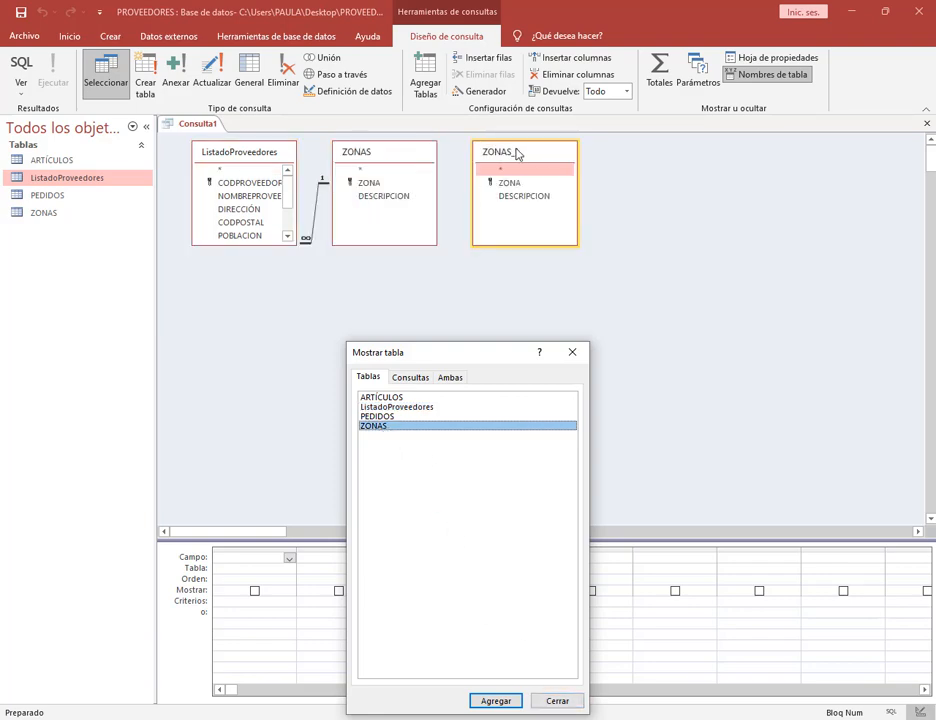
left_click(574, 704)
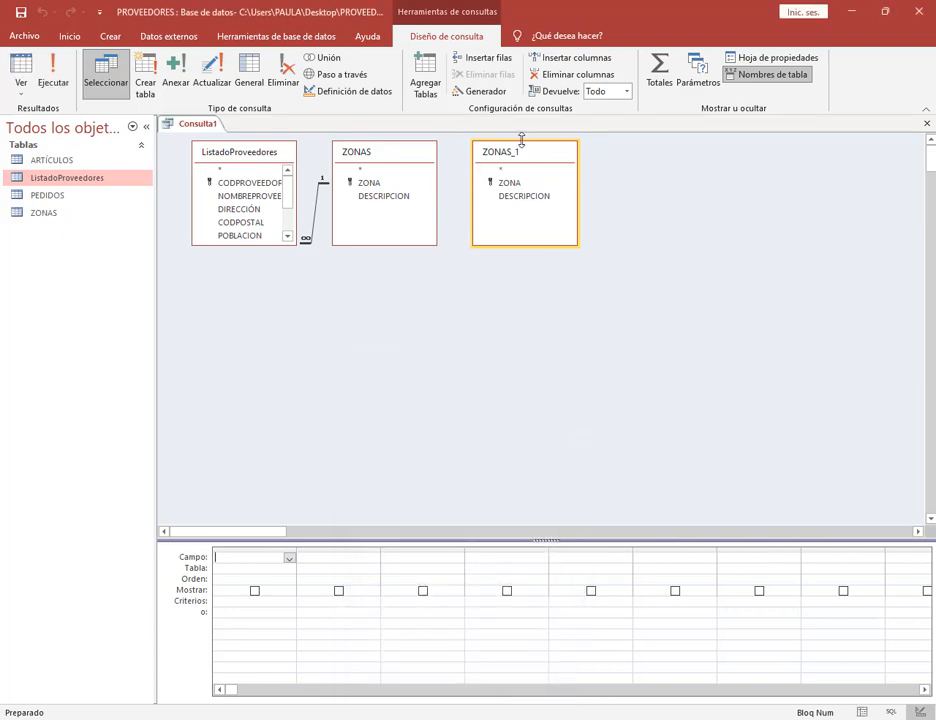
Remove the duplicate ZONAS_1 table from the query and enlarge the ListadoProveedores field list to show all its fields.
right_click(527, 150)
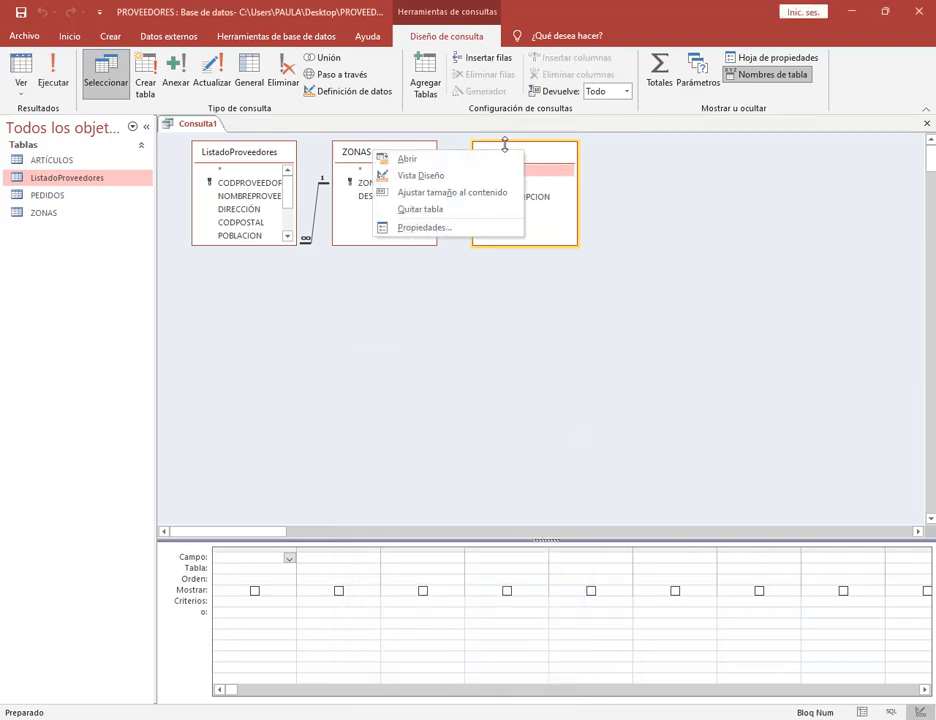
right_click(540, 152)
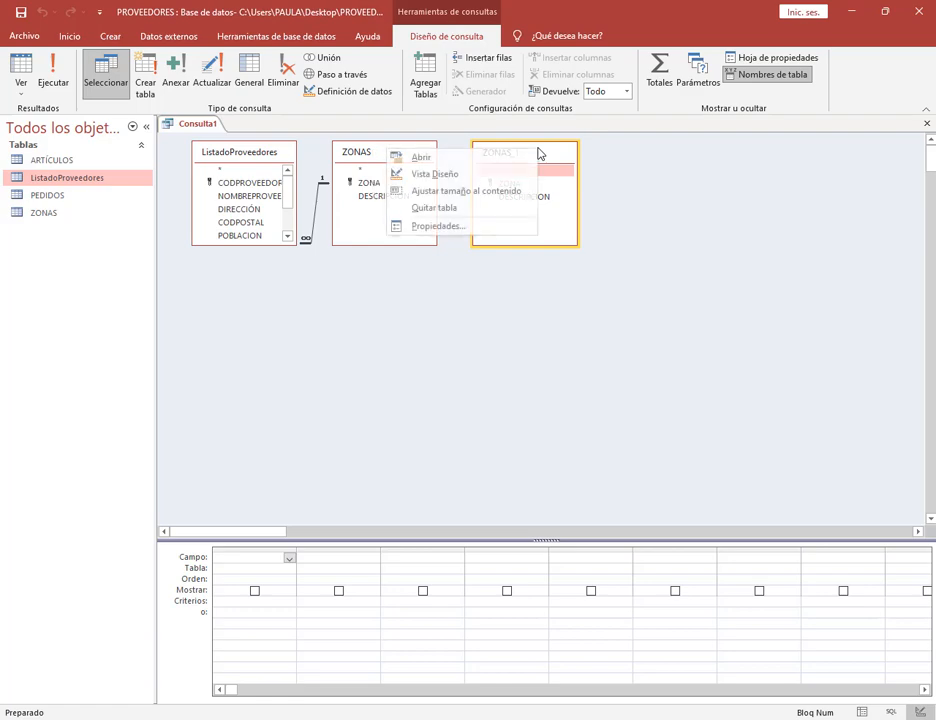
left_click(433, 208)
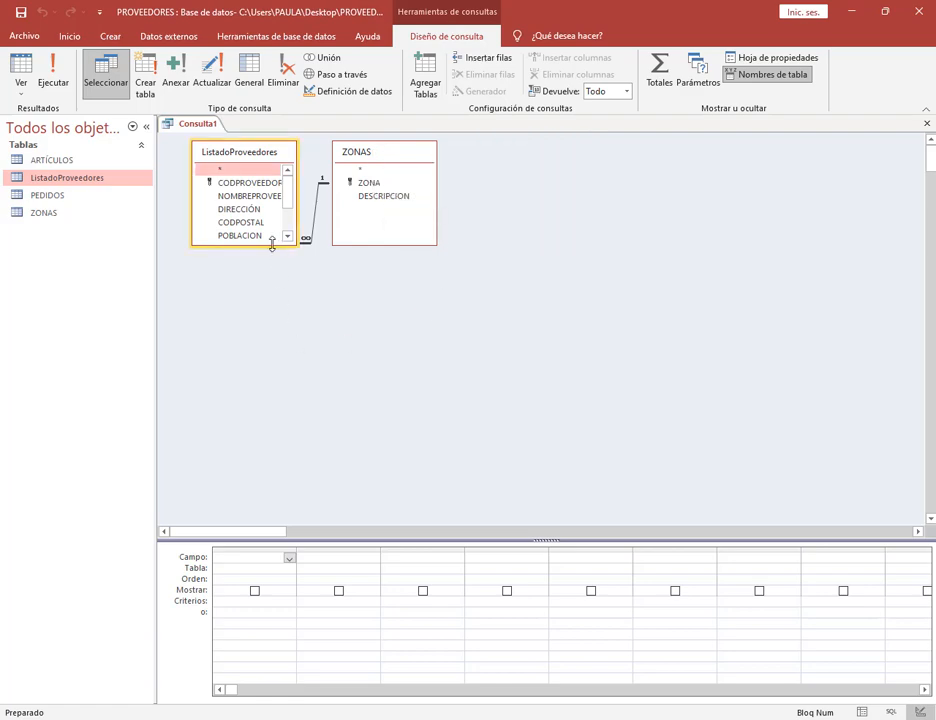
left_click_drag(271, 245, 270, 336)
left_click(406, 477)
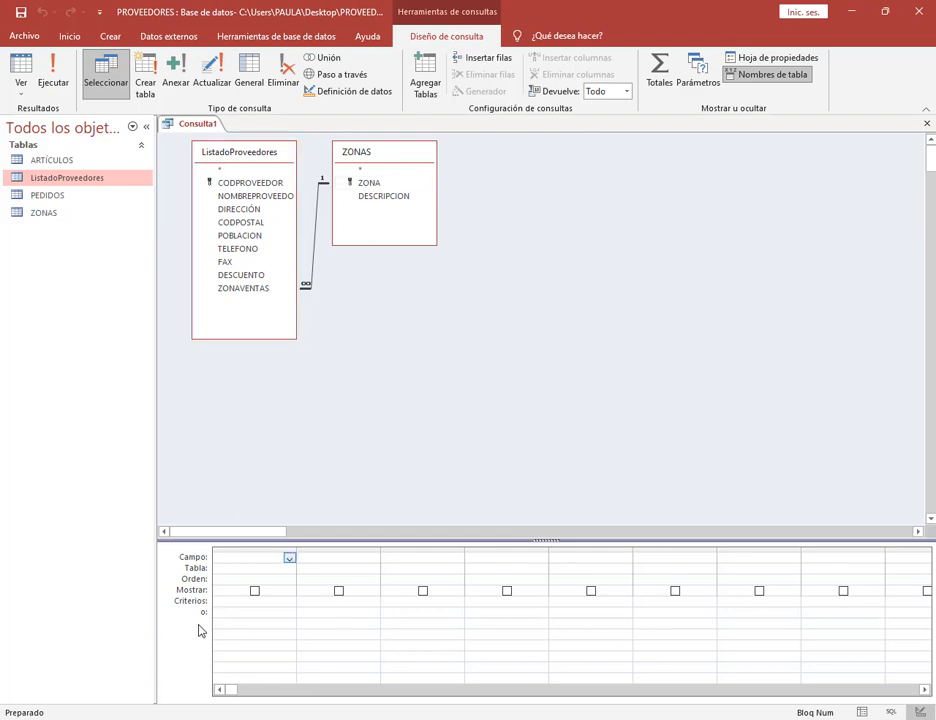
Recheck the PRÁCTICA N° 12 query instructions in the PDF manual and return to the query design in Access.
key("alt+Tab")
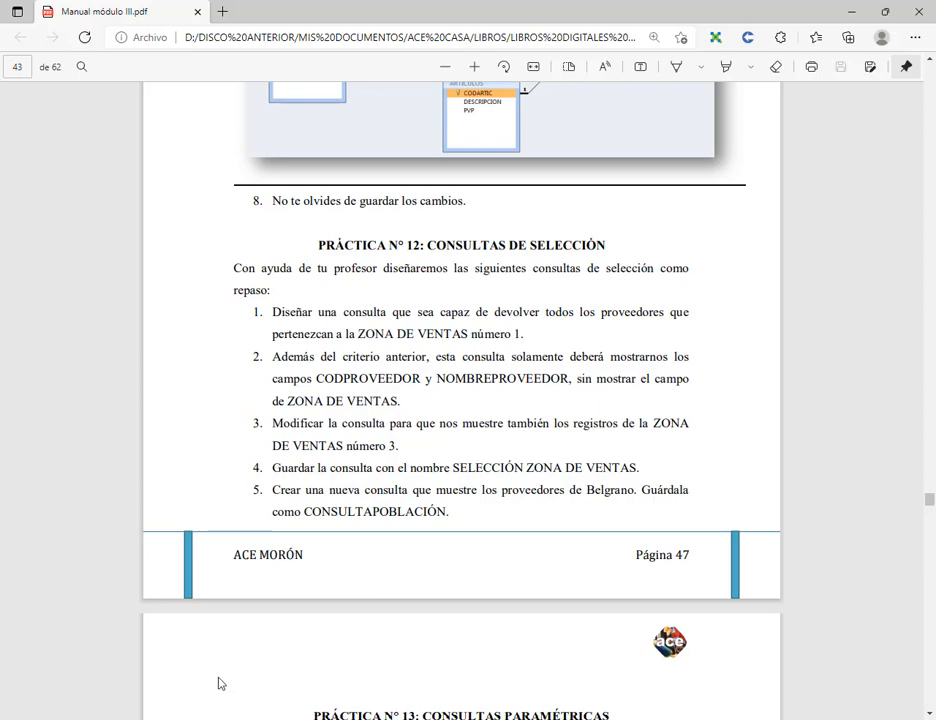
left_click(172, 719)
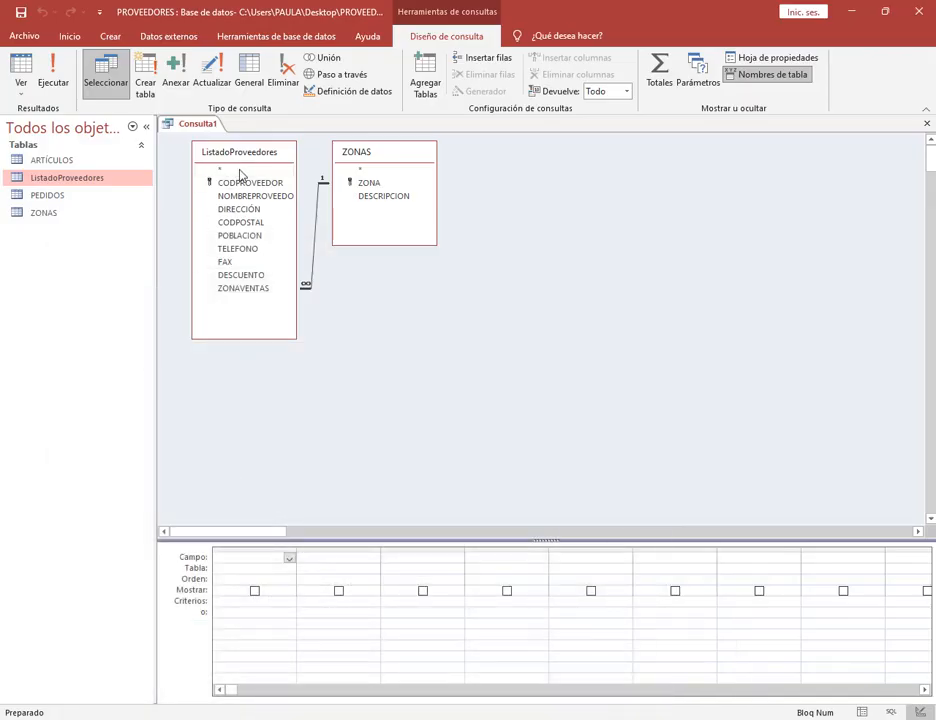
Add CODPROVEEDOR and NOMBREPROVEEDOR from ListadoProveedores and ZONA from ZONAS to the query grid.
double_click(245, 184)
double_click(253, 196)
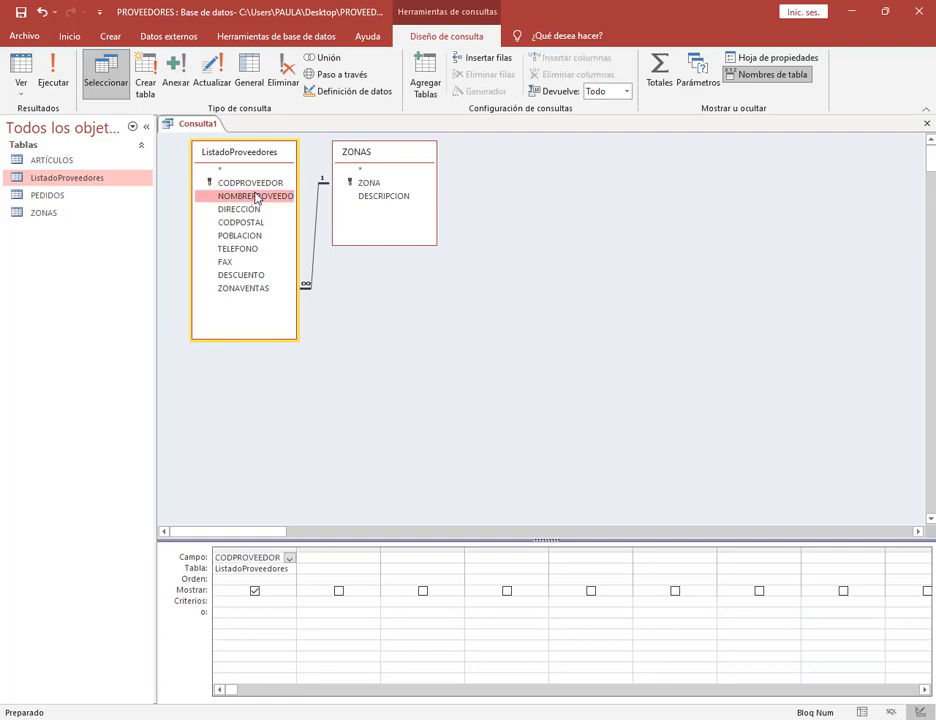
double_click(366, 188)
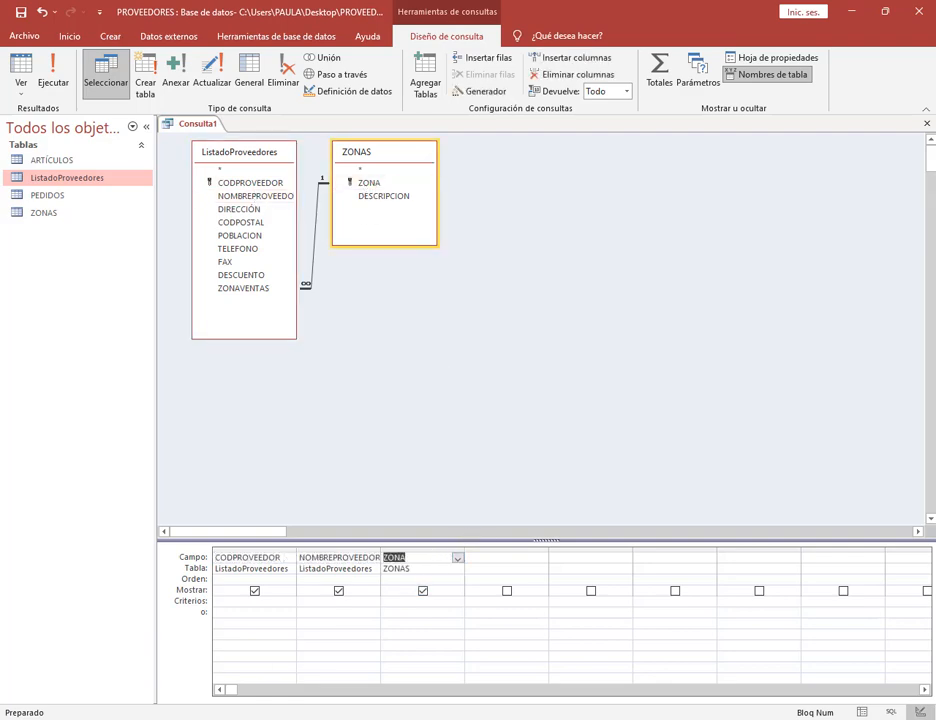
Switch to the PDF manual, check the sales zone number required by task 1 of PRÁCTICA N° 12, and return to Access.
key("alt+Tab")
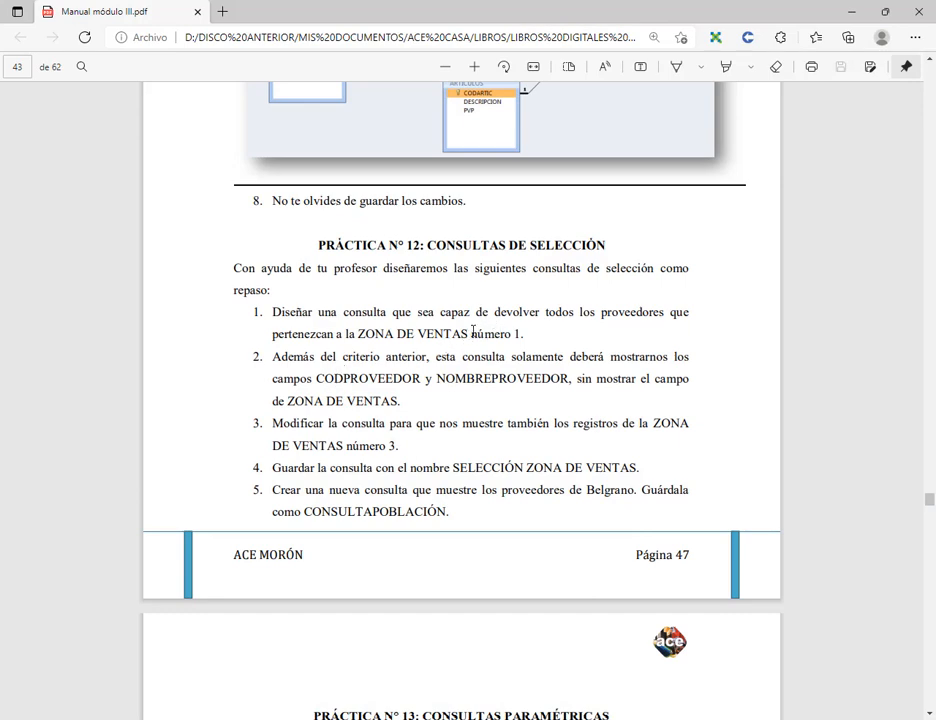
left_click_drag(473, 331, 516, 331)
left_click(501, 365)
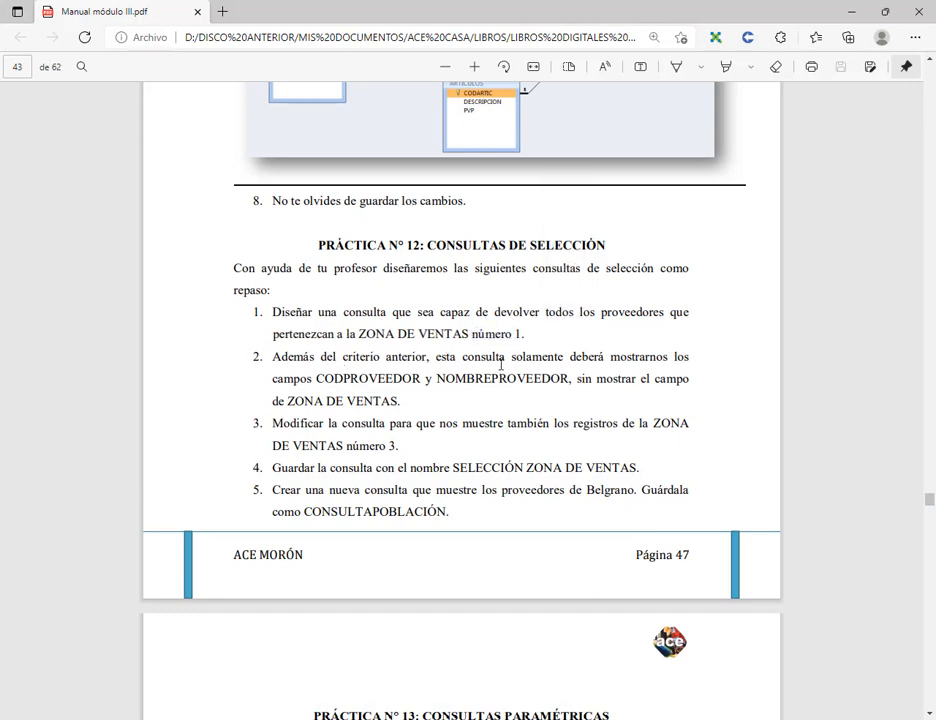
left_click(853, 14)
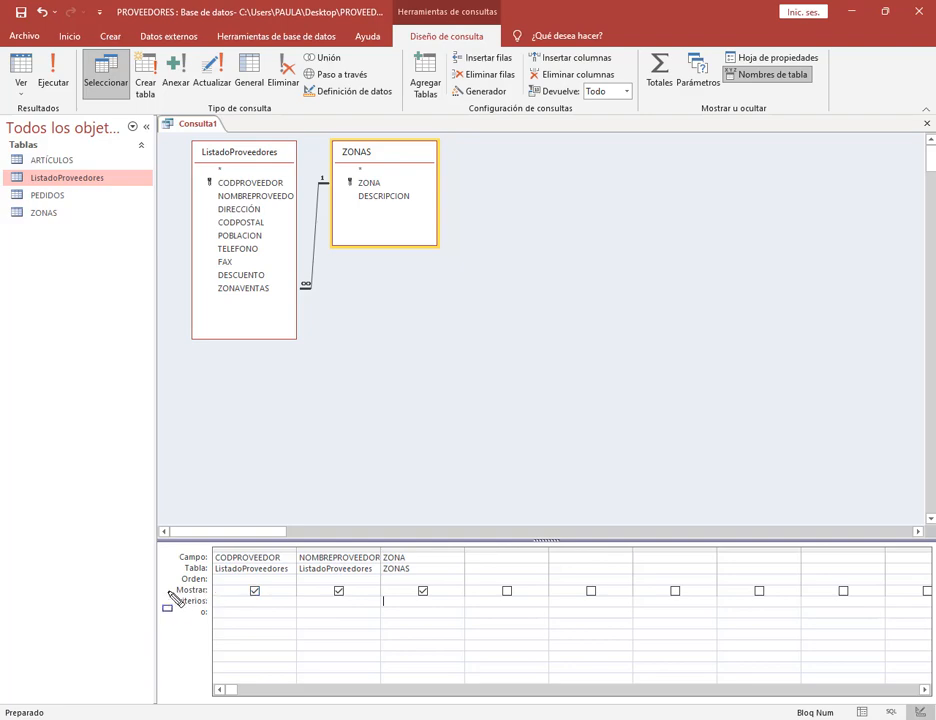
Set the ZONA field's criterion to 1, run the query to check the supplier records, and return to its design.
mouse_move(164, 597)
left_mouse_down()
mouse_move(393, 622)
mouse_move(476, 609)
left_mouse_up()
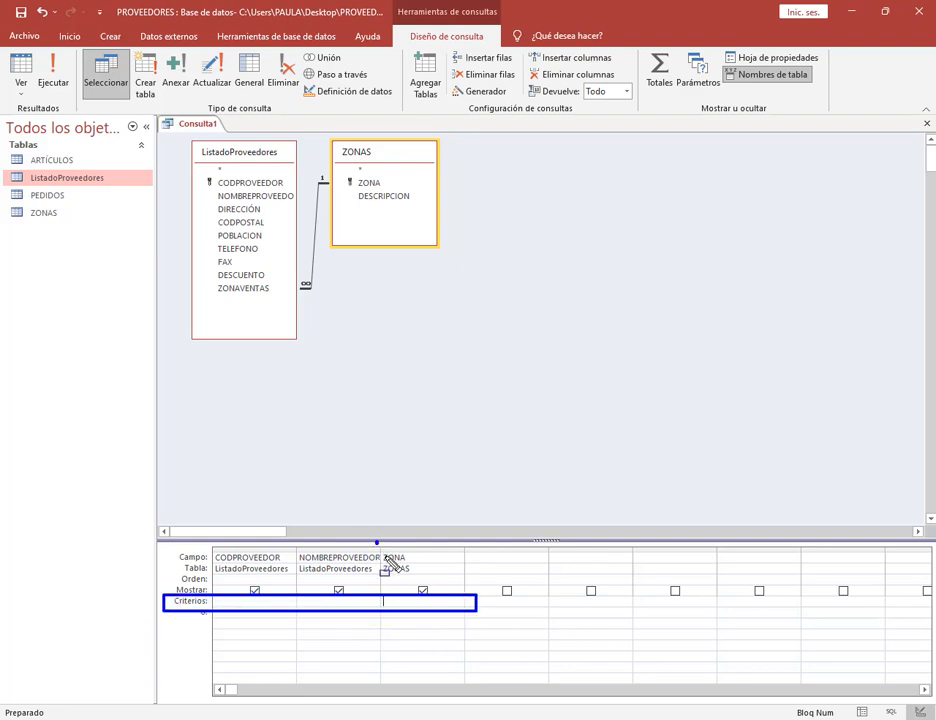
left_click_drag(377, 543, 468, 618)
key("Escape")
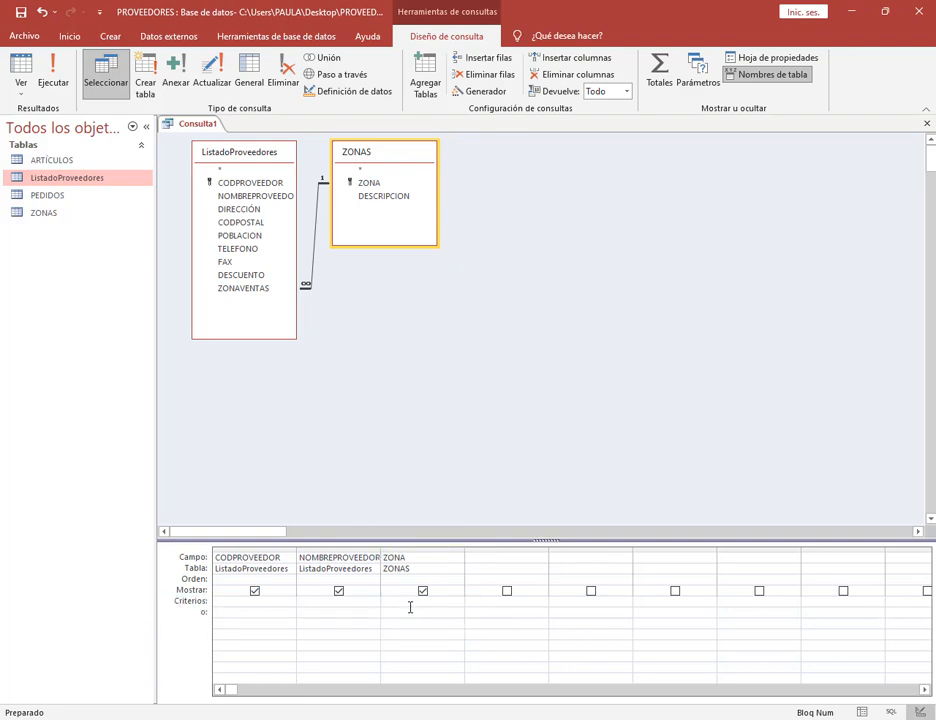
left_click(50, 62)
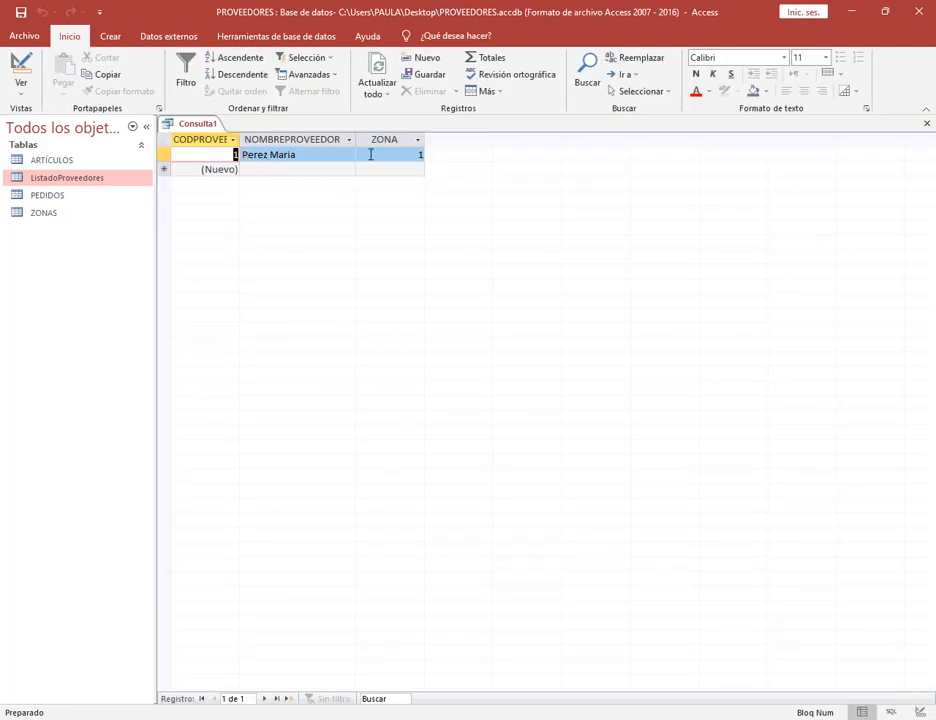
left_click(421, 154)
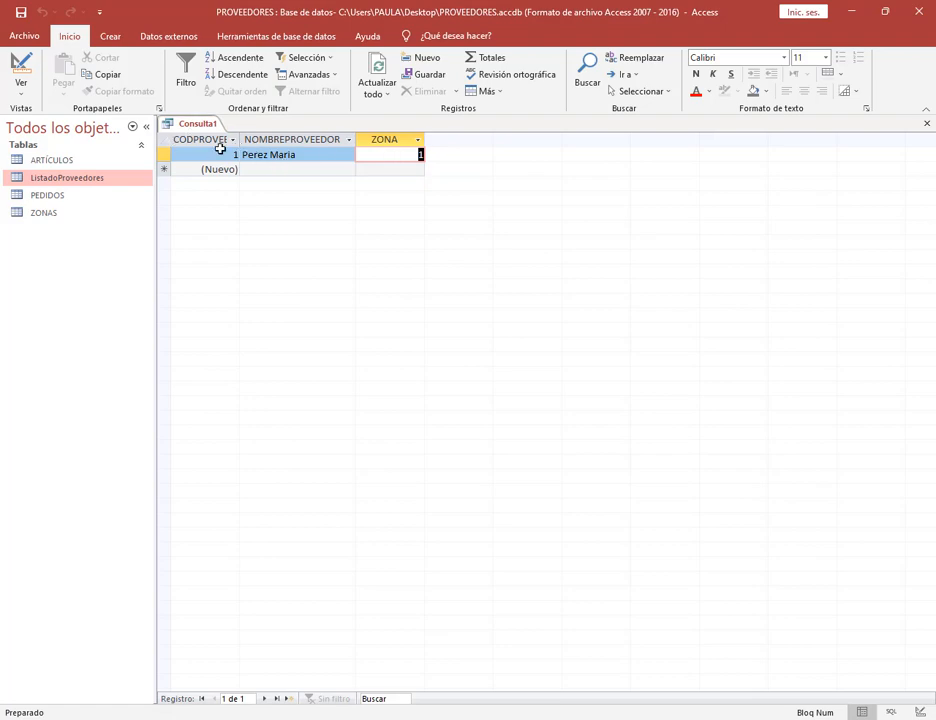
left_click(401, 159)
left_click(20, 66)
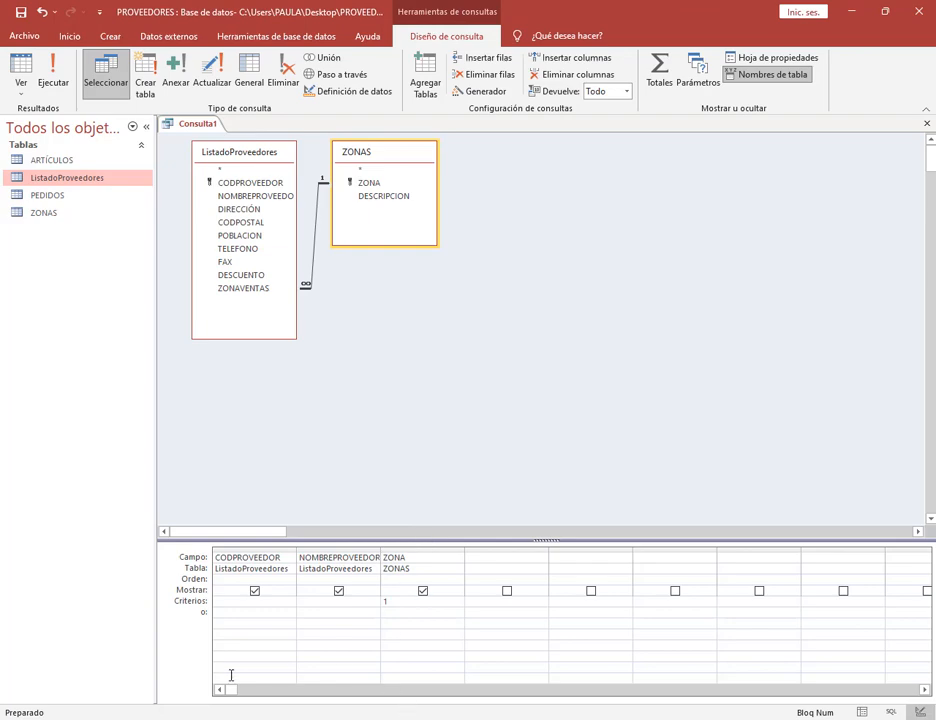
Reread task 2 about the ZONA DE VENTAS field in the PDF manual, and review the query results in Access again.
key("alt+Tab")
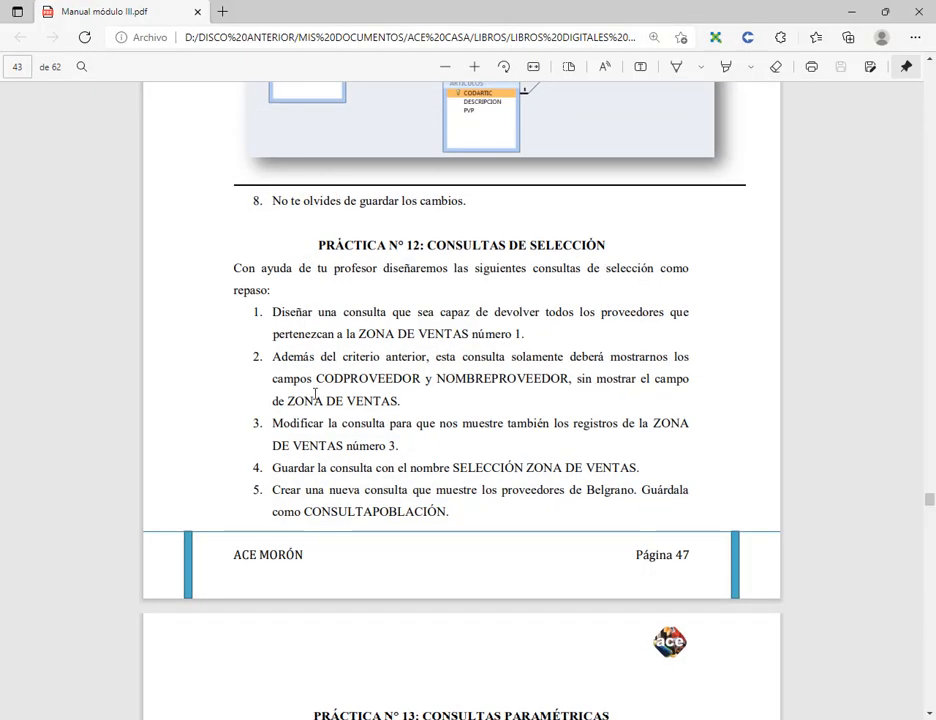
left_click_drag(288, 401, 399, 402)
left_click(852, 12)
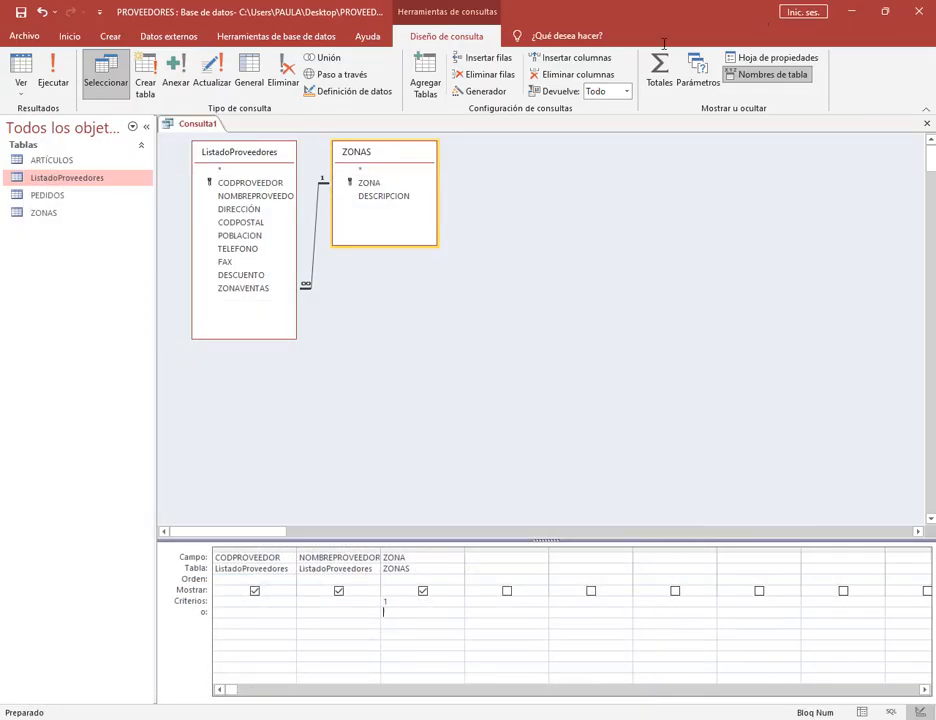
left_click(47, 78)
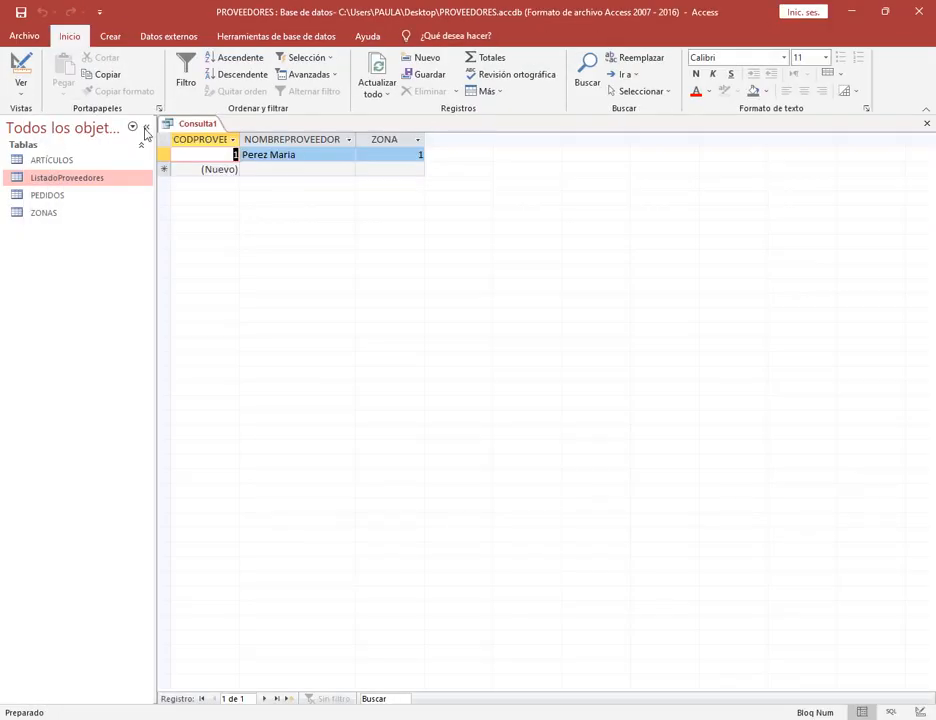
left_click(22, 66)
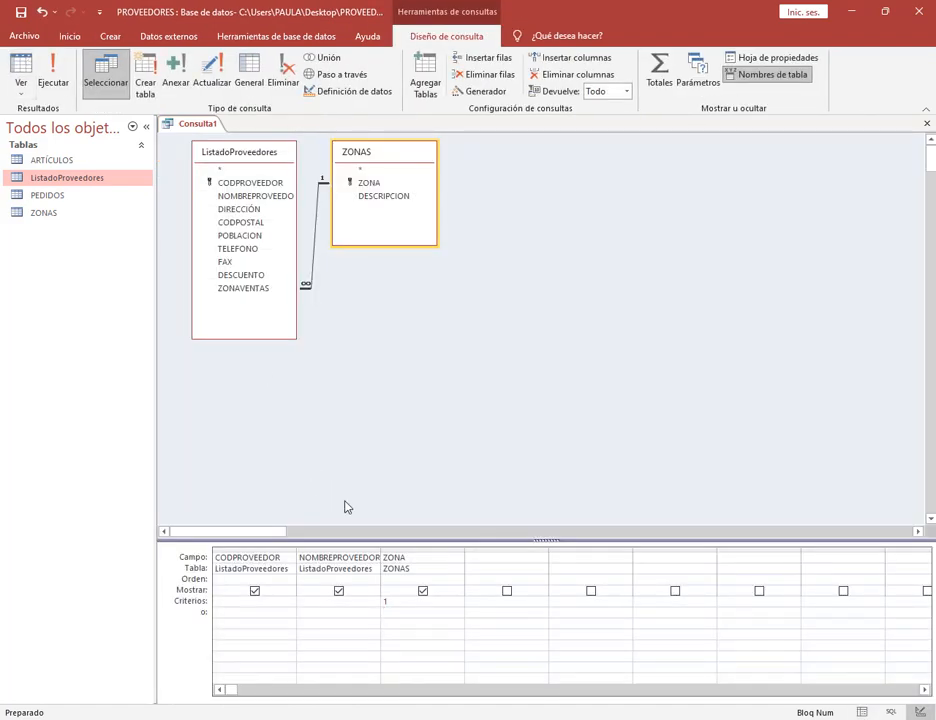
Hide the ZONA field from the query output, run the query to check it, and return to its design.
left_click(421, 589)
left_click(423, 592)
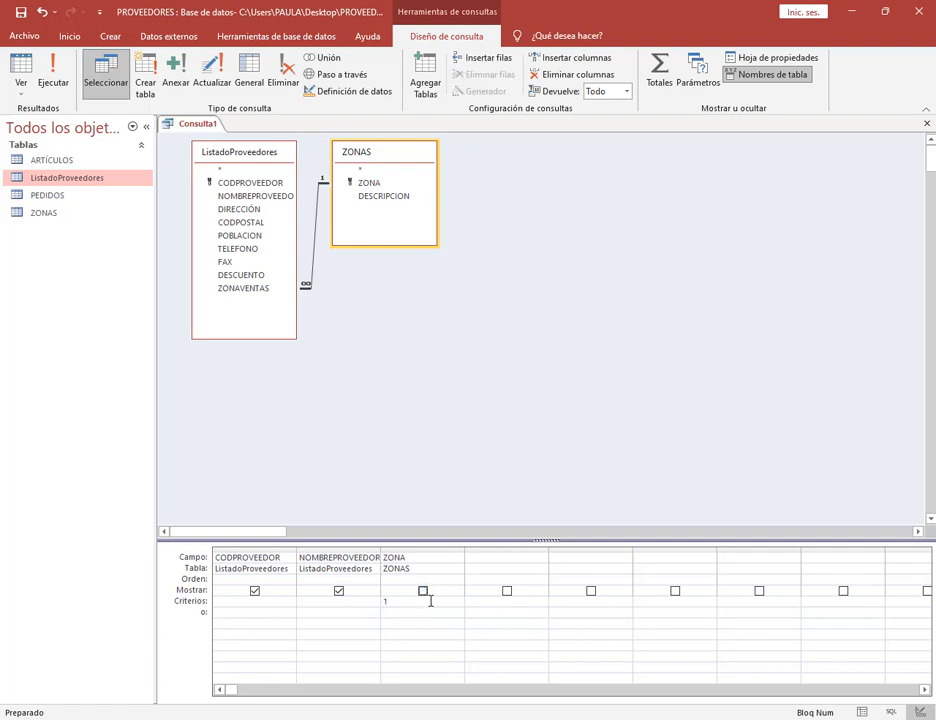
left_click(45, 68)
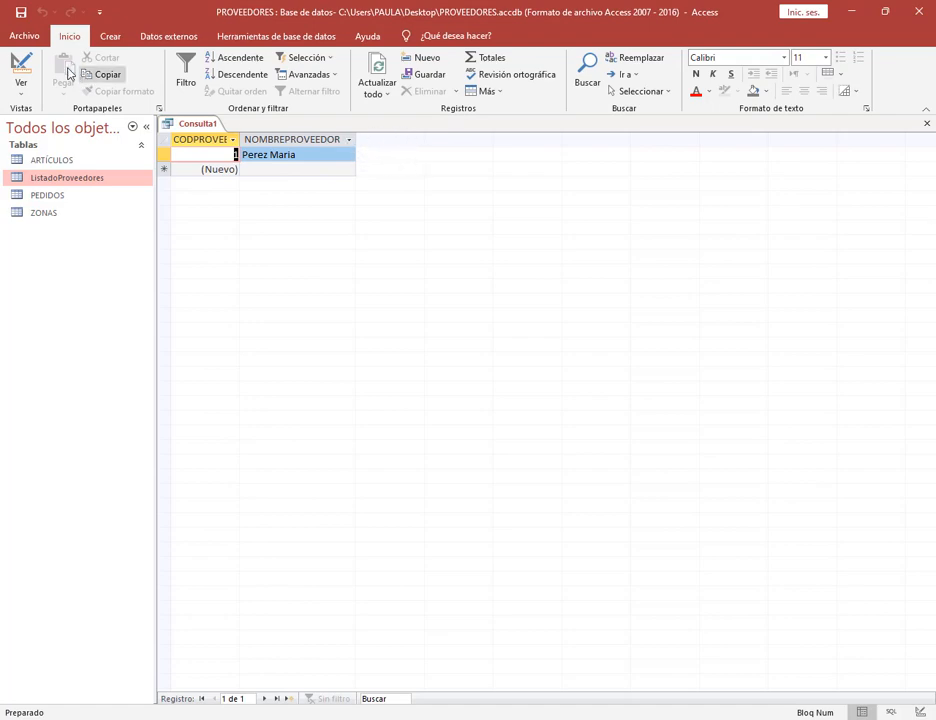
left_click(20, 68)
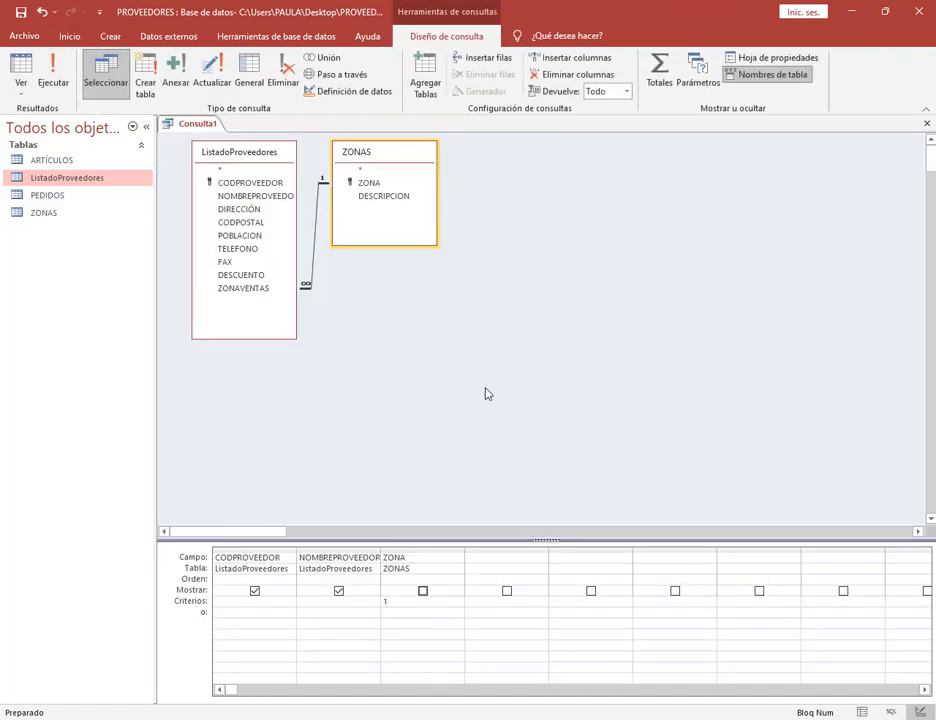
Read task 3 of PRÁCTICA N° 12 in the PDF manual and return to the query design in Access.
left_click(175, 719)
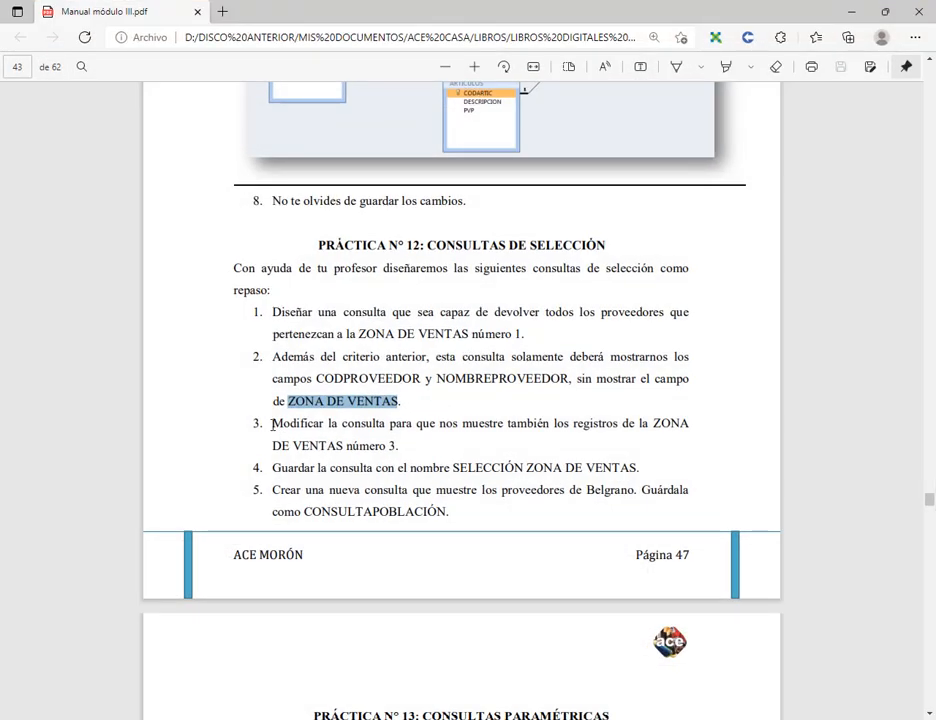
left_click(371, 419)
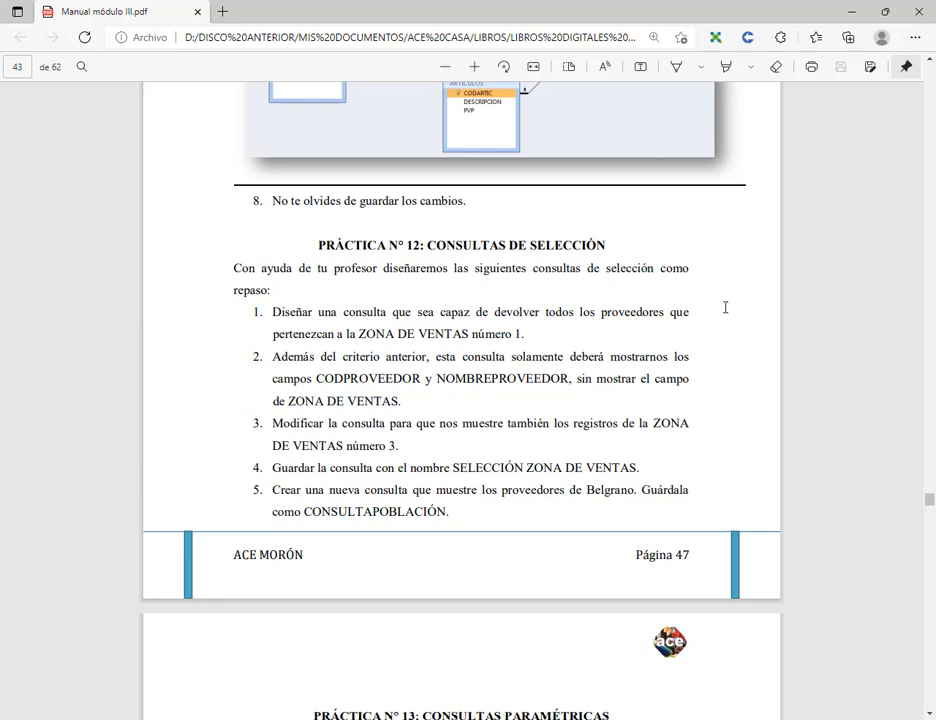
left_click(852, 14)
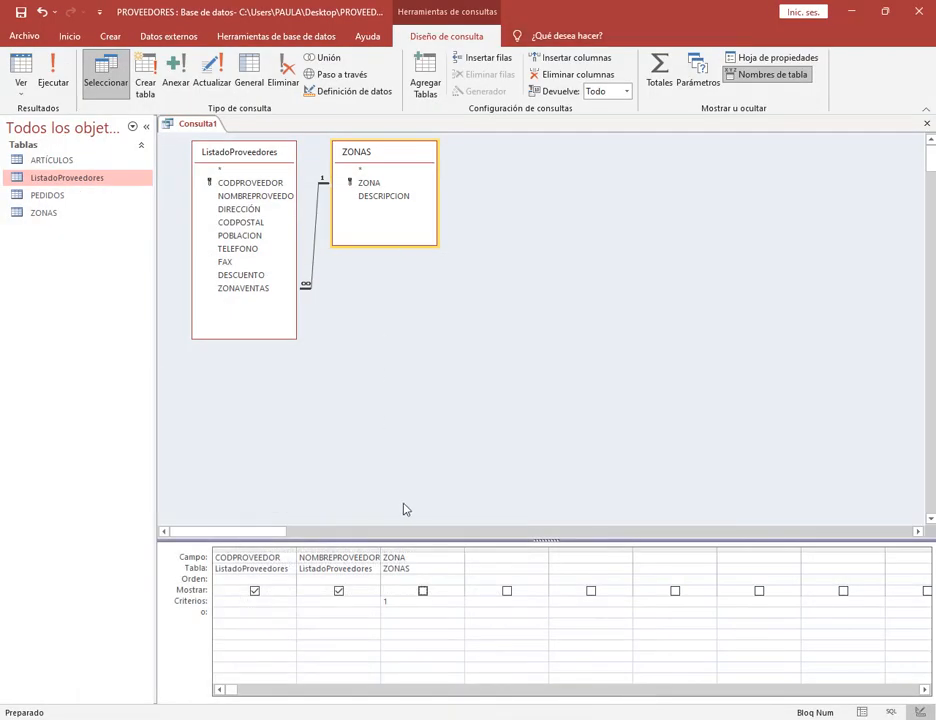
Try the criterion 1 O 3 on the ZONA field, run the query, and reduce the criterion to 1 again.
left_click(418, 601)
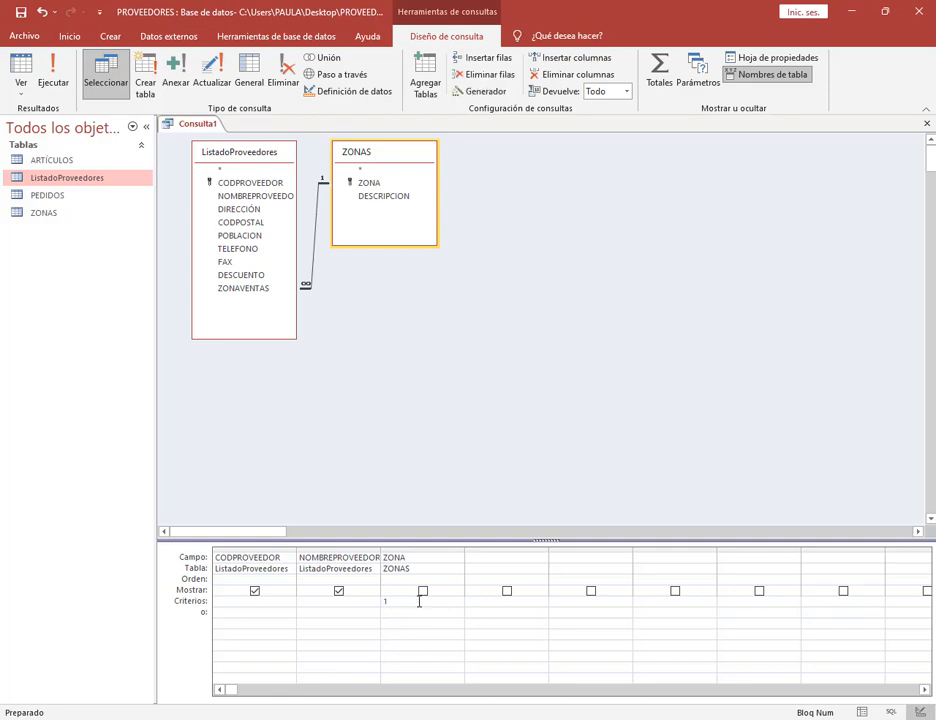
type("o")
left_click(54, 84)
left_click(21, 67)
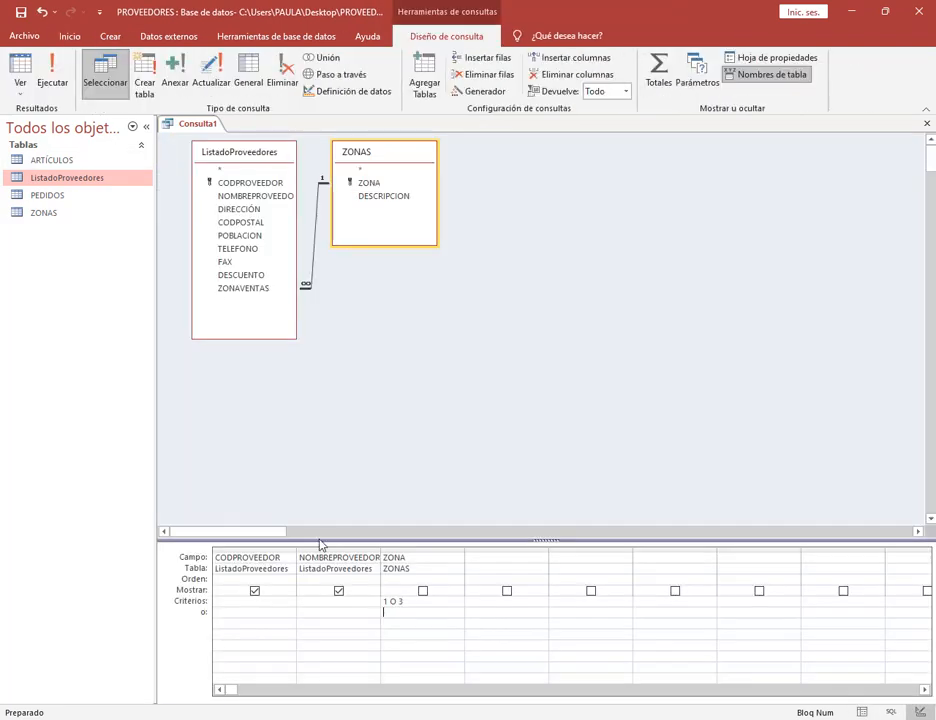
left_click_drag(389, 603, 474, 605)
key("BackSpace")
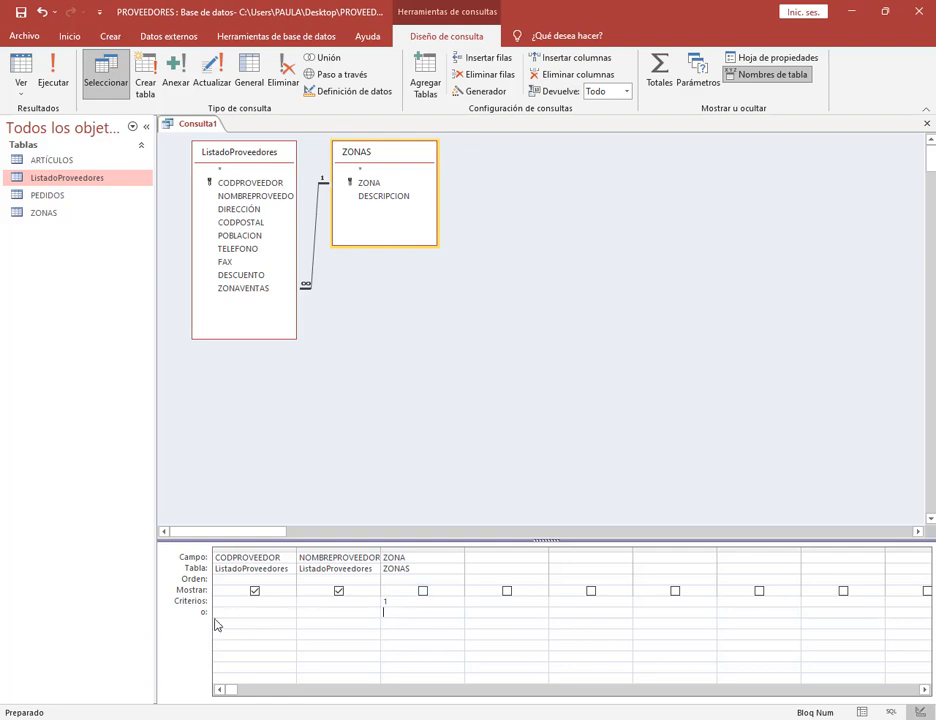
Add 3 as the alternative "o" criterion of the ZONA field, run the query, and return to its design.
left_click_drag(189, 605, 487, 621)
left_click(53, 75)
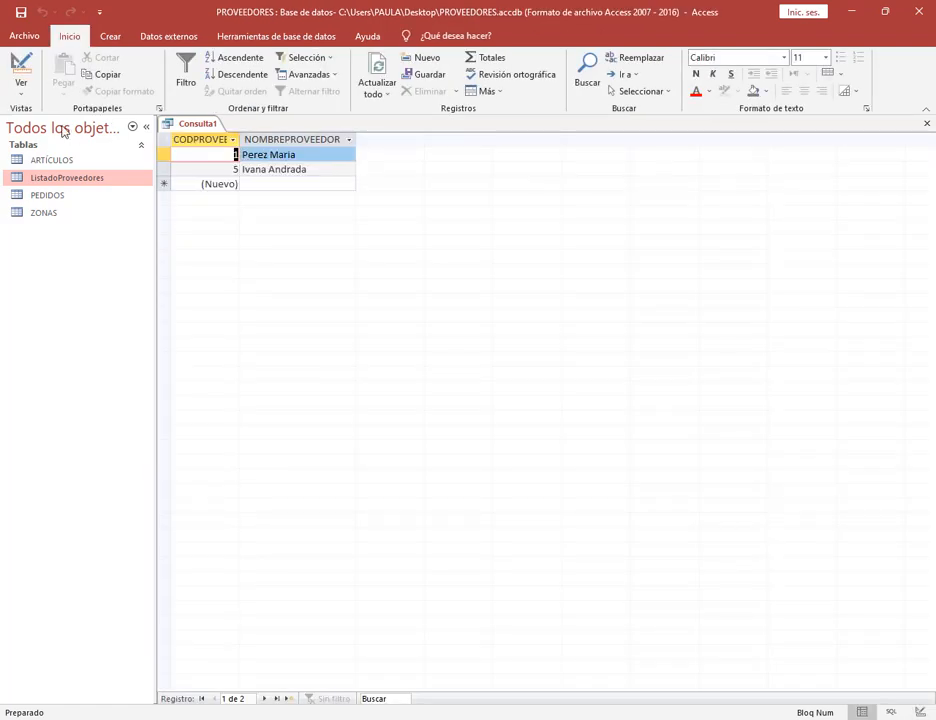
left_click(19, 62)
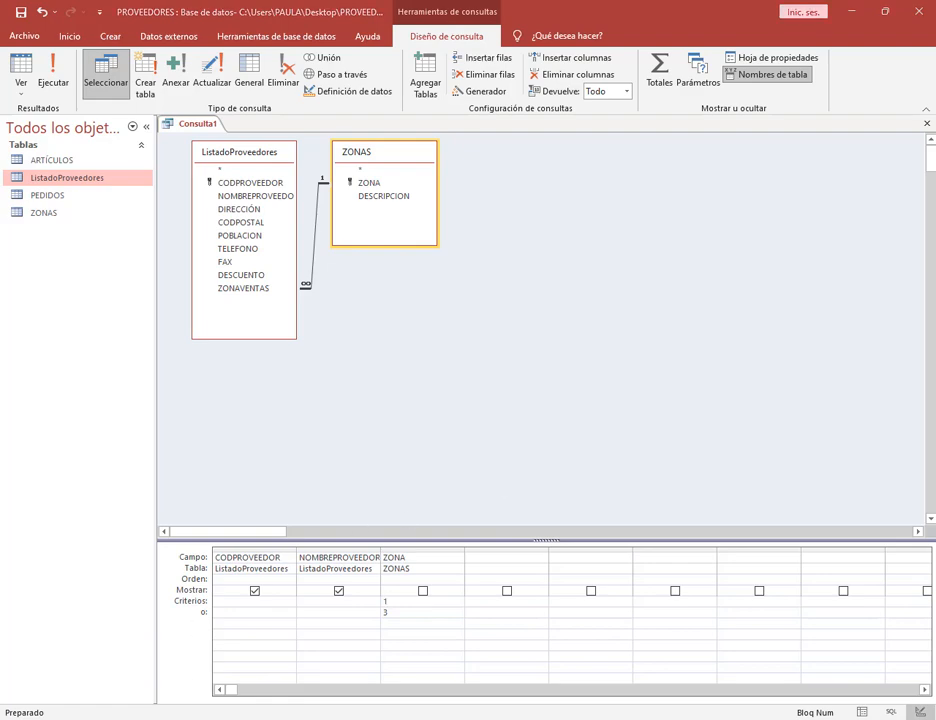
Check the required query name in the PDF manual, save the query as Selección zona de ventas, and close it.
key("alt+Tab")
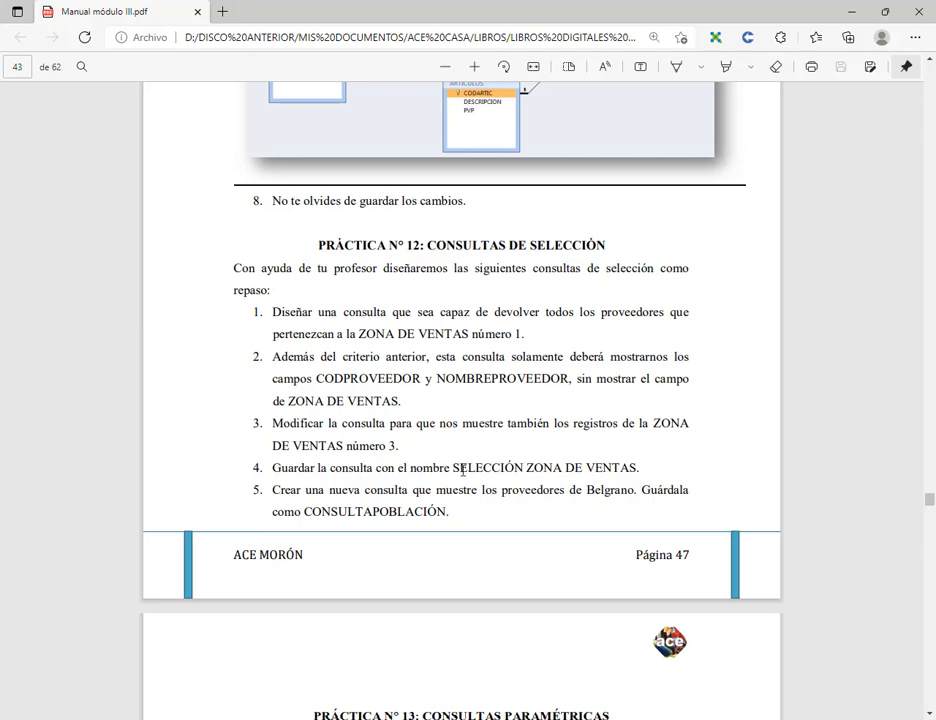
left_click(850, 12)
left_click(20, 12)
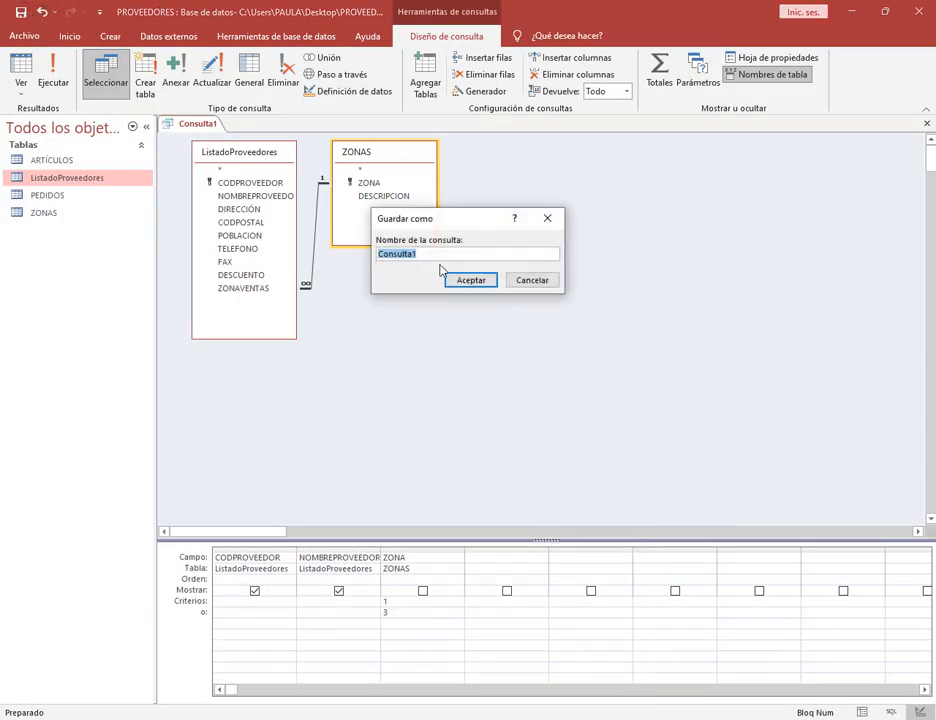
type("Selección zona de ven")
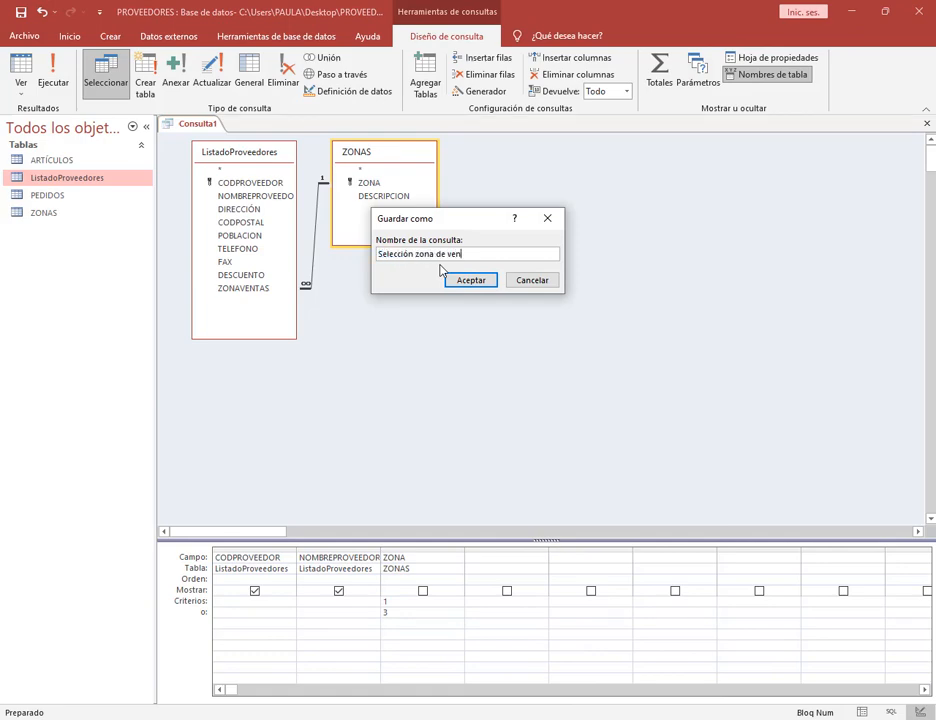
type("tas")
left_click(489, 279)
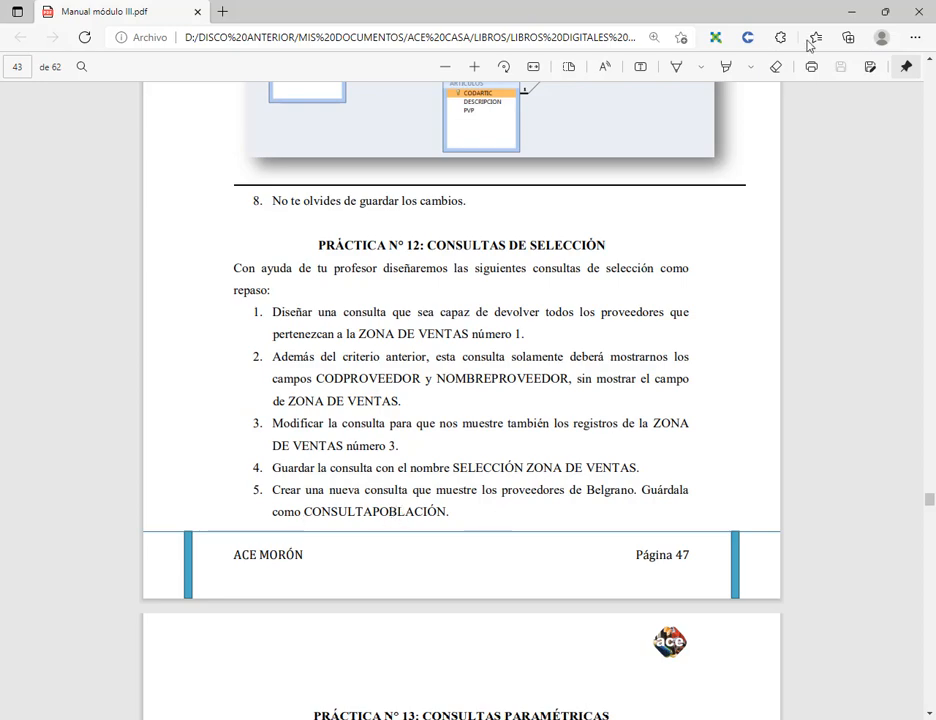
left_click(851, 11)
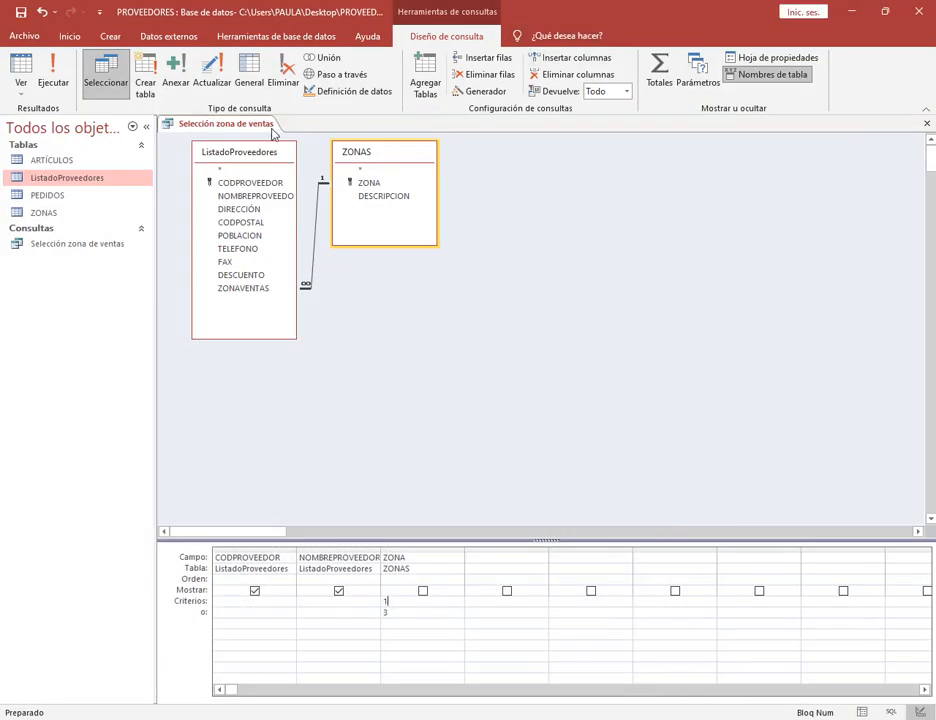
left_click(928, 126)
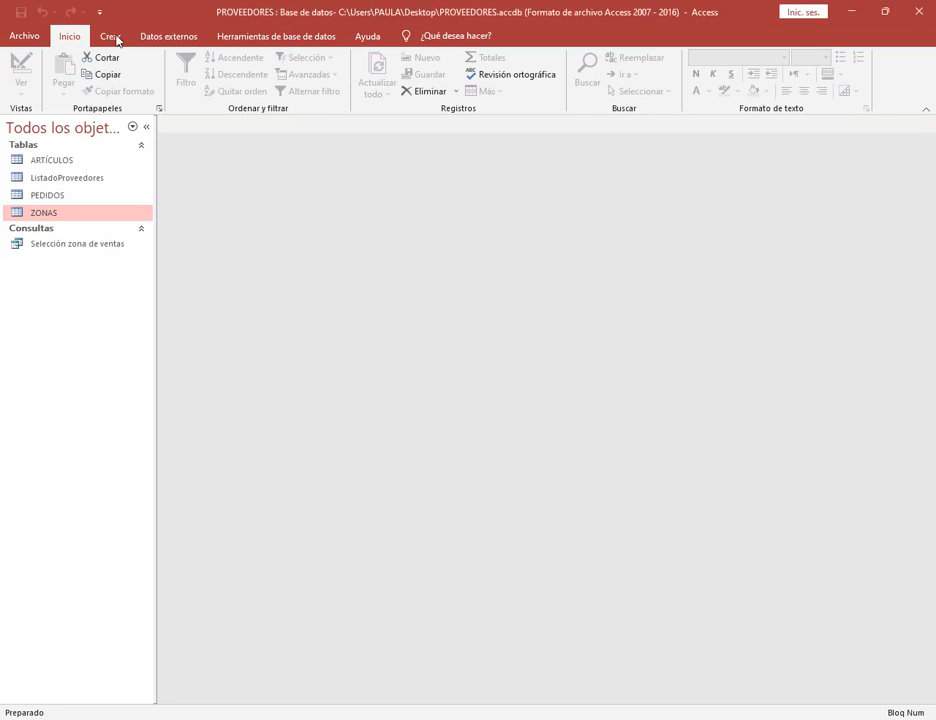
Create a new query in design view with the ListadoProveedores table and enlarge its field list to show all fields.
left_click(113, 38)
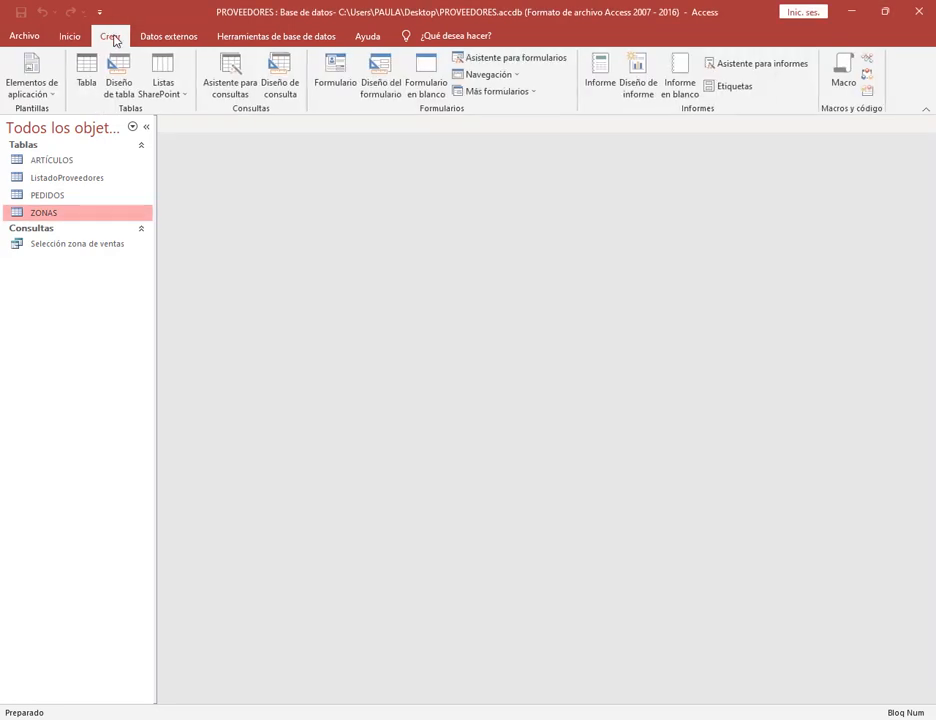
left_click(280, 80)
double_click(415, 407)
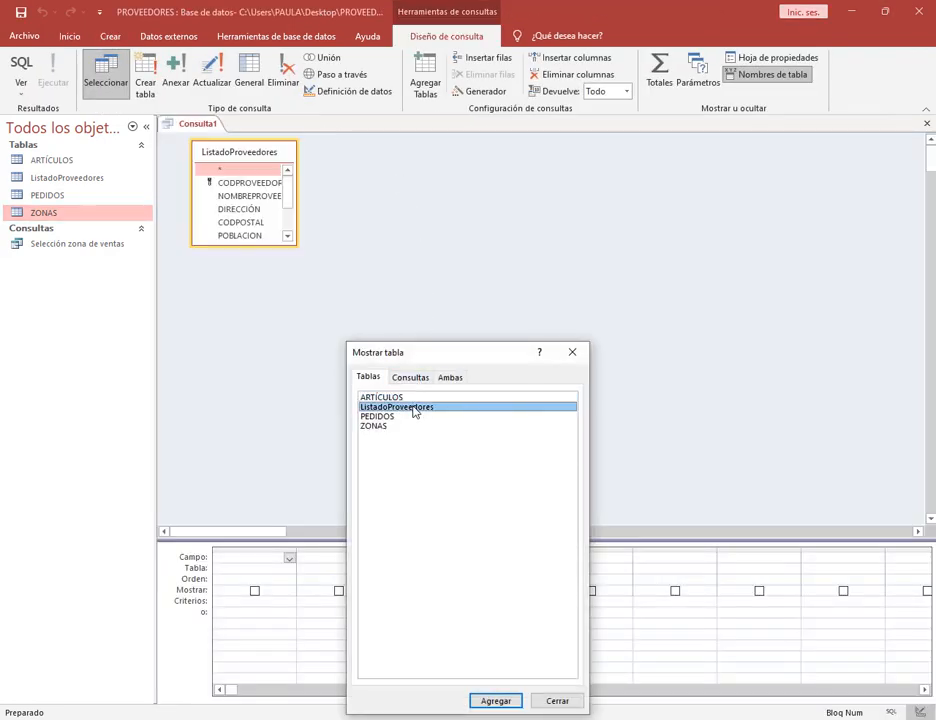
left_click(557, 701)
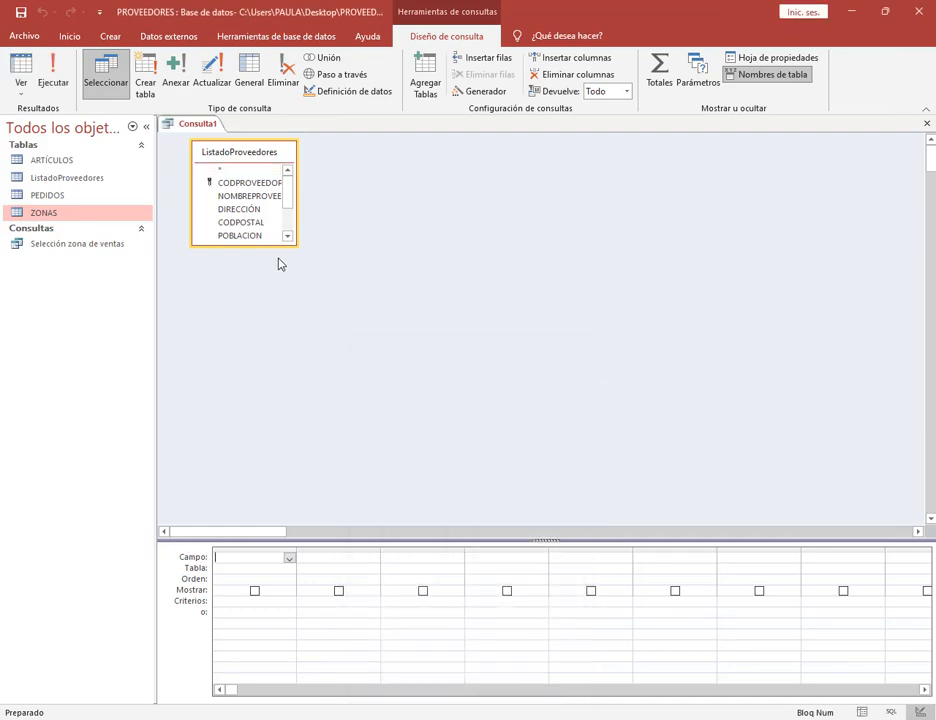
left_click_drag(277, 245, 284, 320)
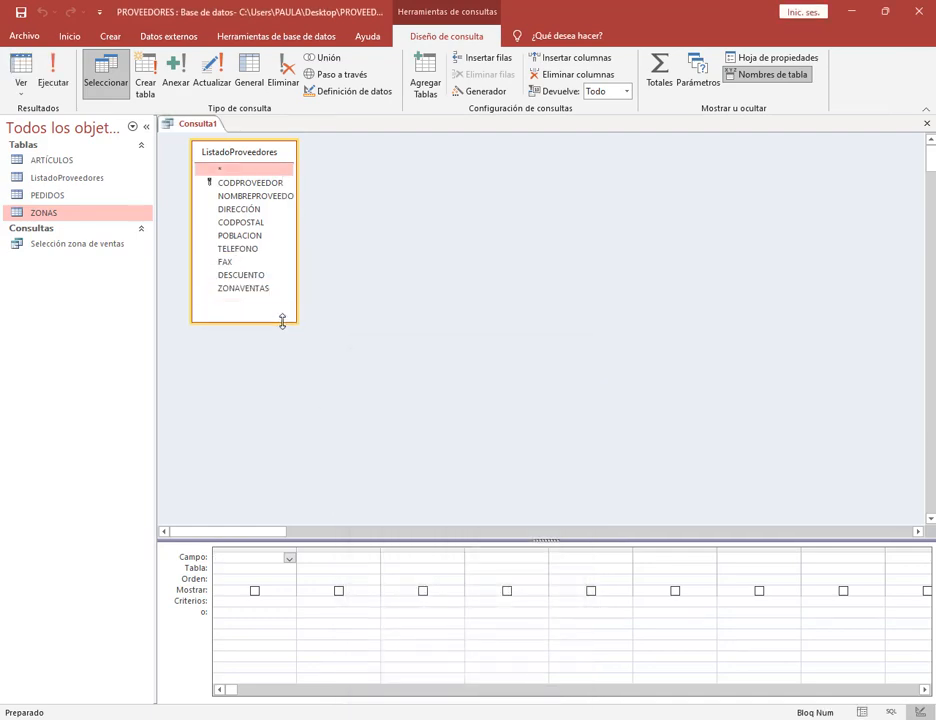
Add the NOMBREPROVEEDOR and POBLACION fields with Belgrano as the POBLACION criterion, checking the locality in the PDF manual, and run the query.
double_click(247, 197)
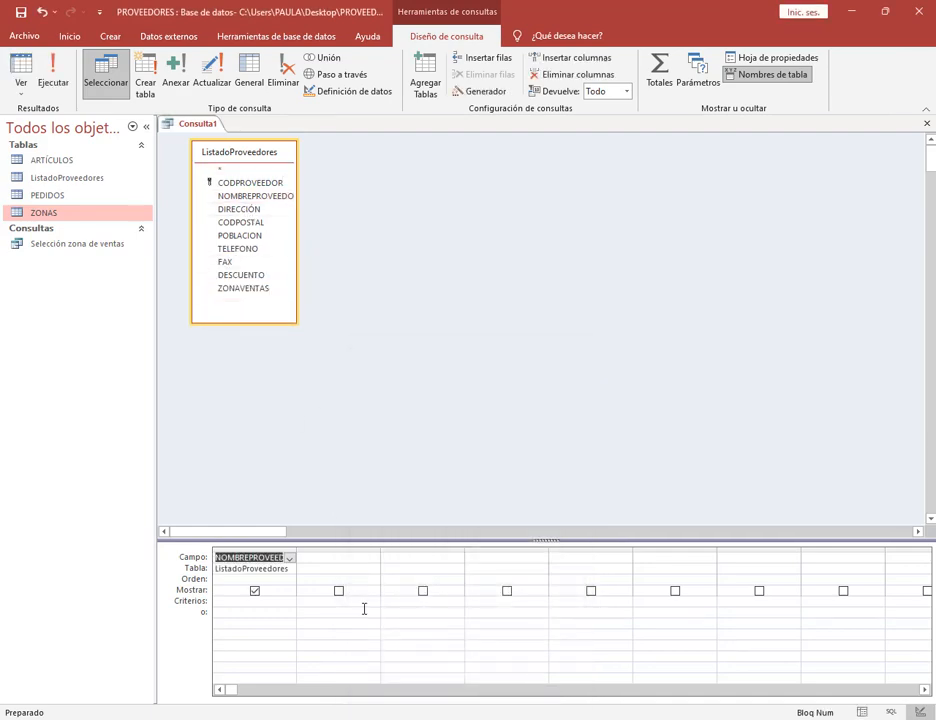
double_click(250, 236)
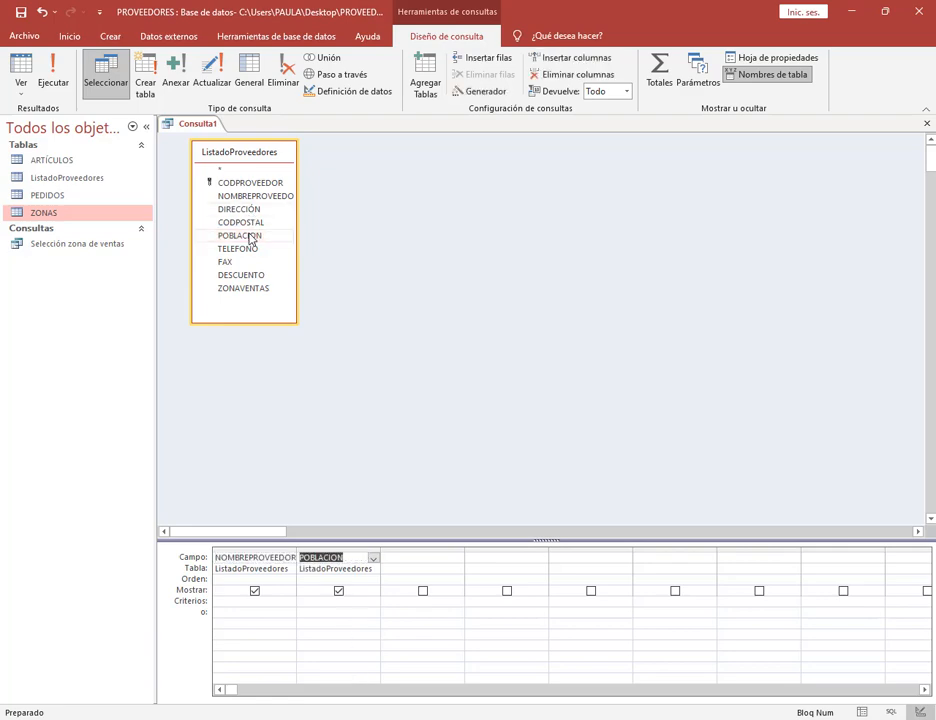
key("alt+Tab")
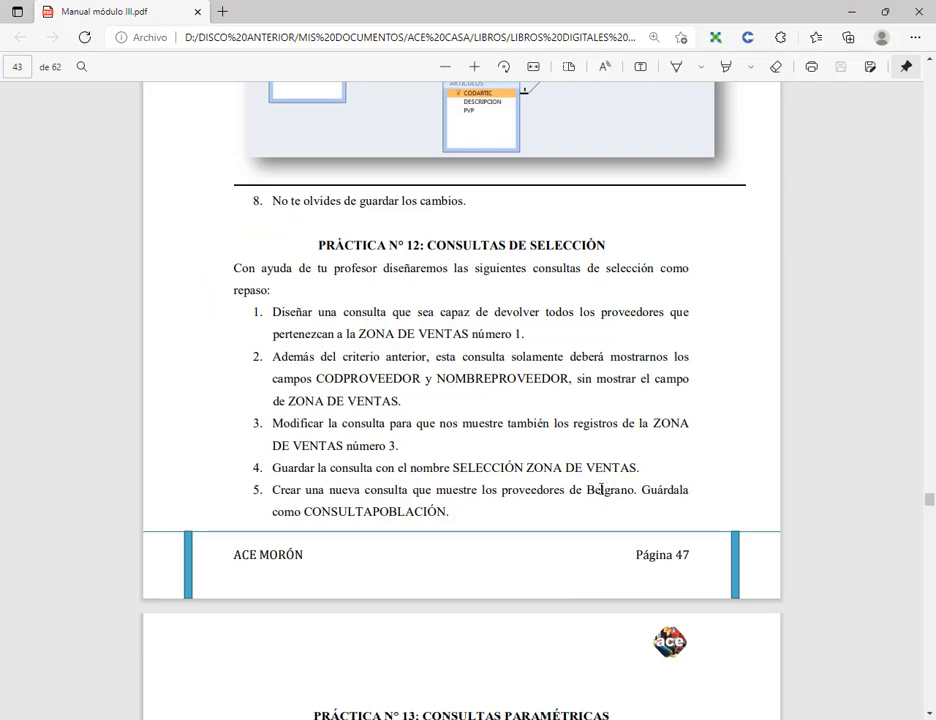
left_click(851, 12)
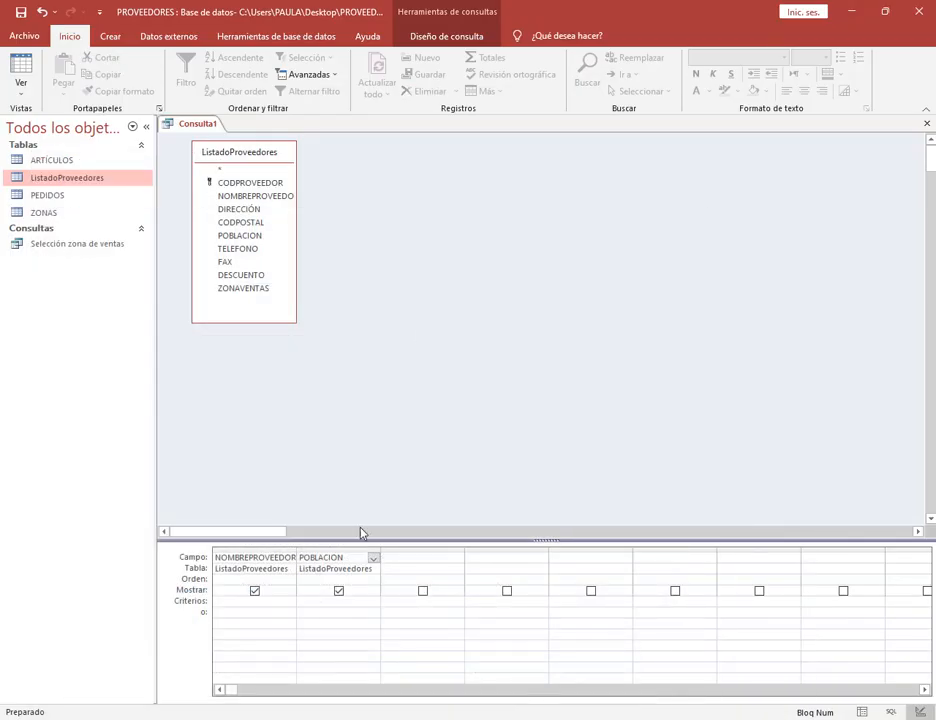
left_click(311, 600)
left_click(449, 40)
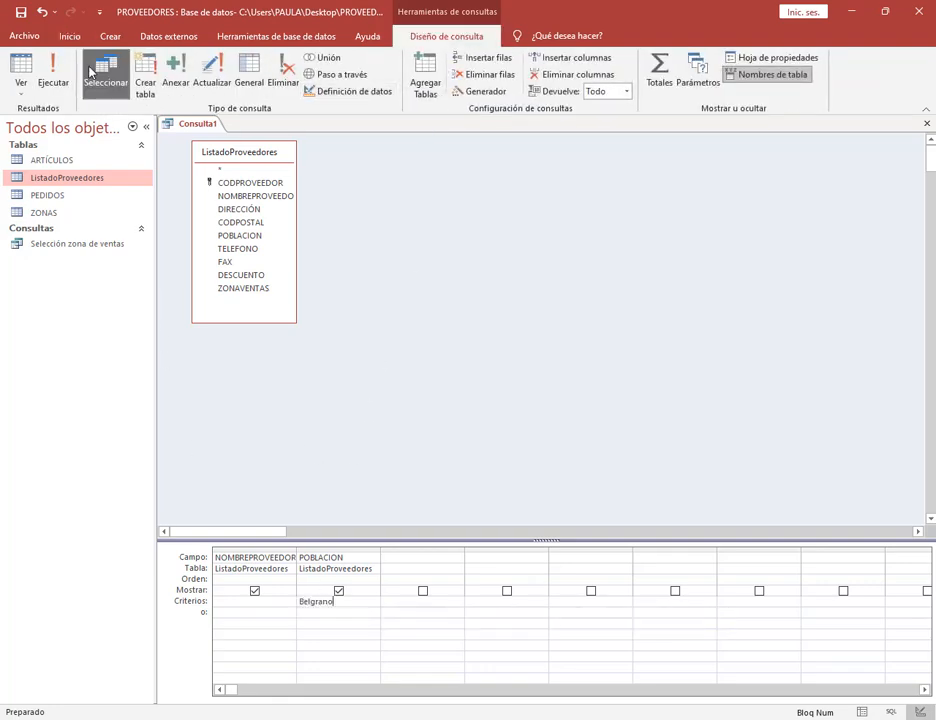
left_click(50, 79)
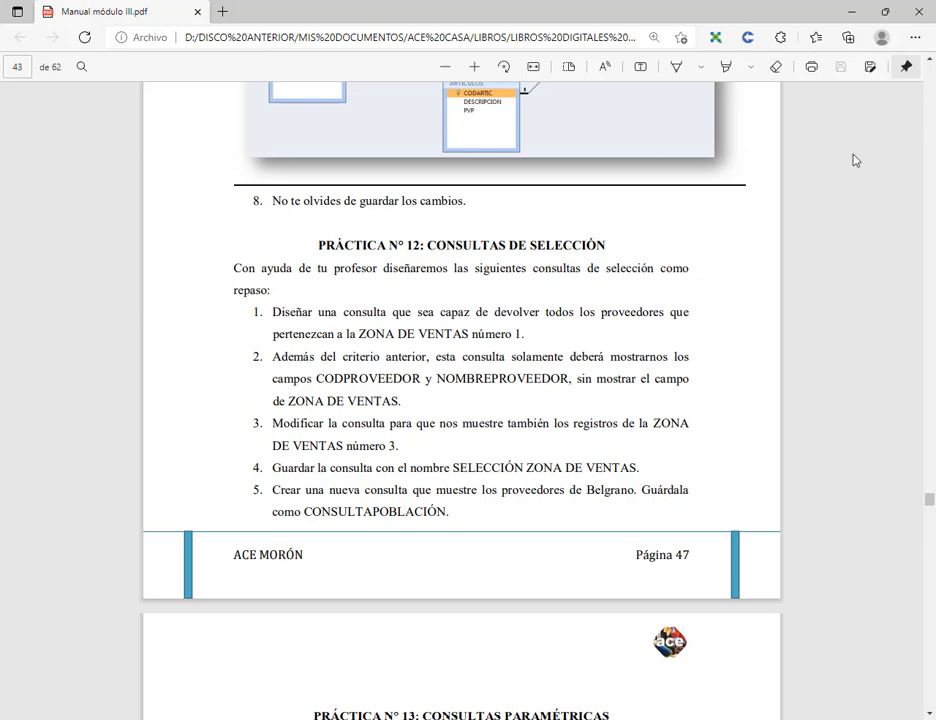
Save the query as Consulta población and close it.
left_click(851, 11)
left_click(20, 12)
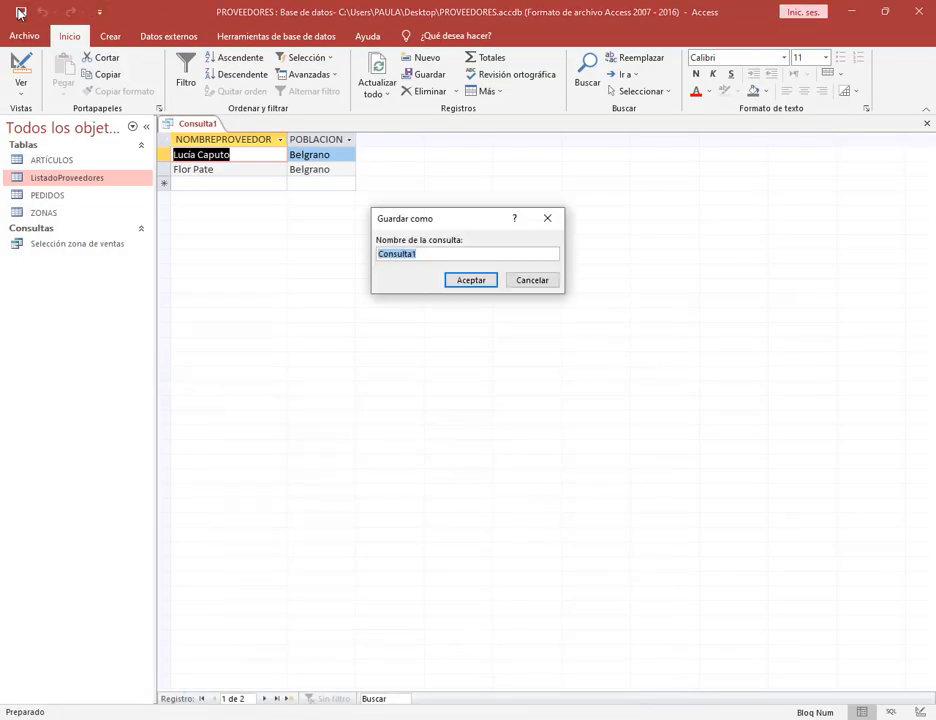
type("Con")
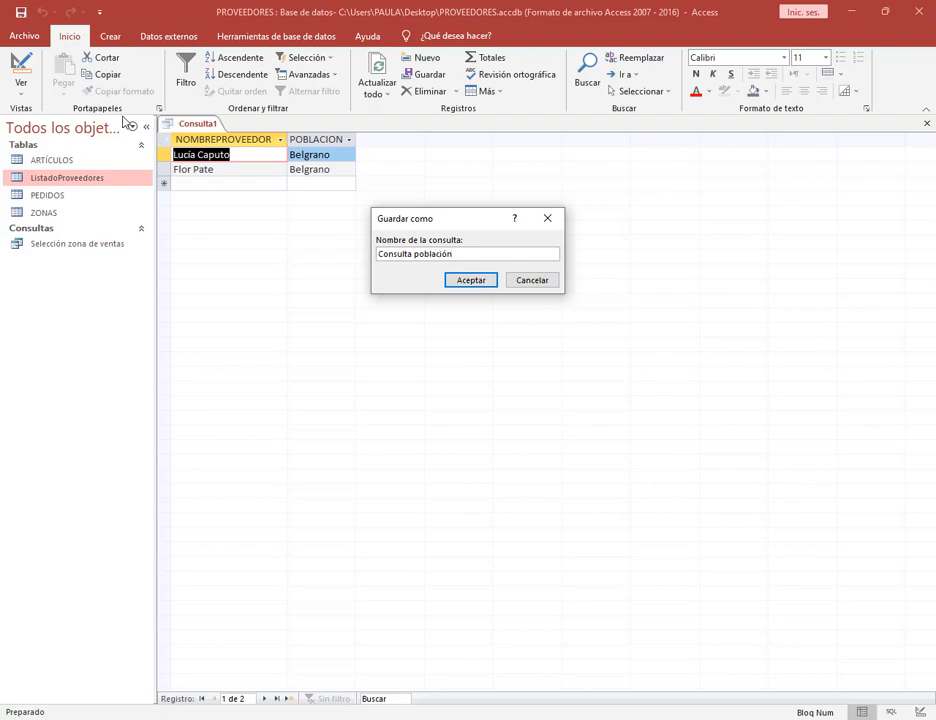
left_click(476, 281)
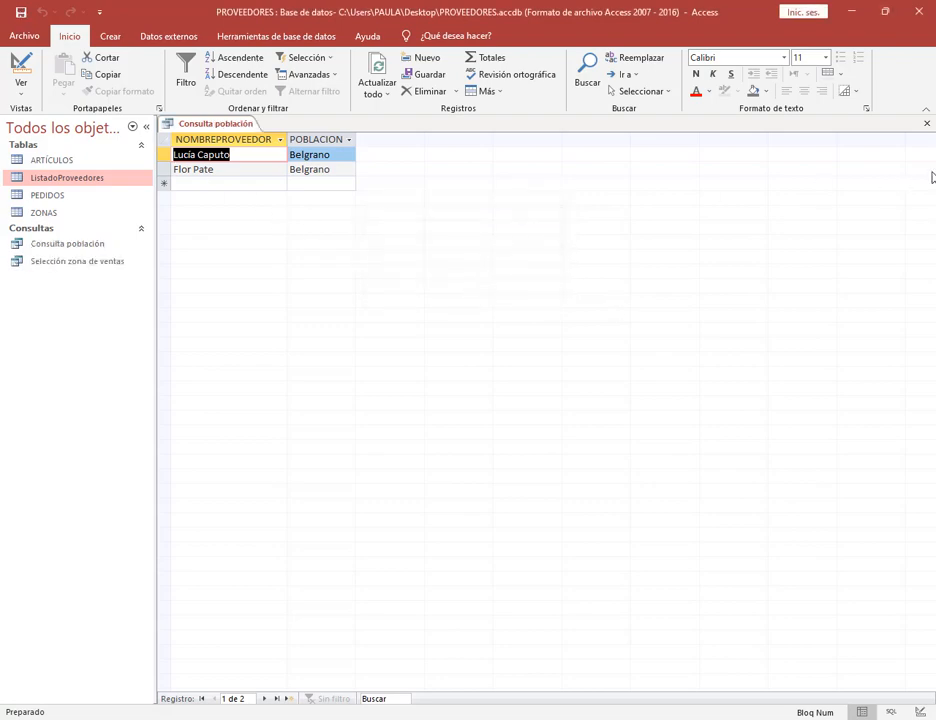
left_click(926, 123)
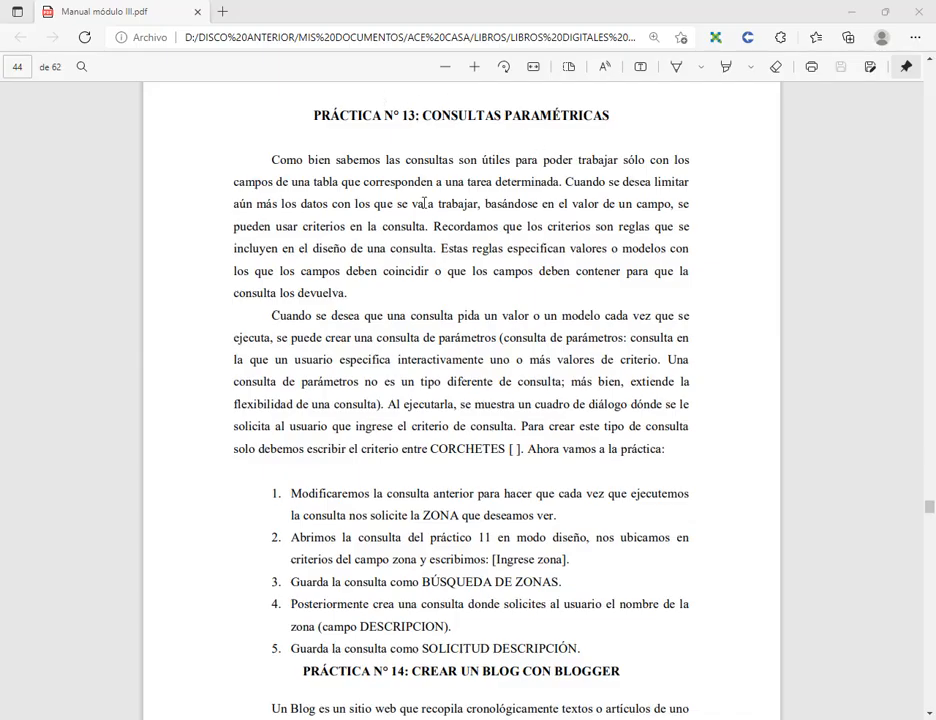
Read the PRÁCTICA N° 13 instructions in the PDF manual and open the Selección zona de ventas query in design view.
left_click(428, 202)
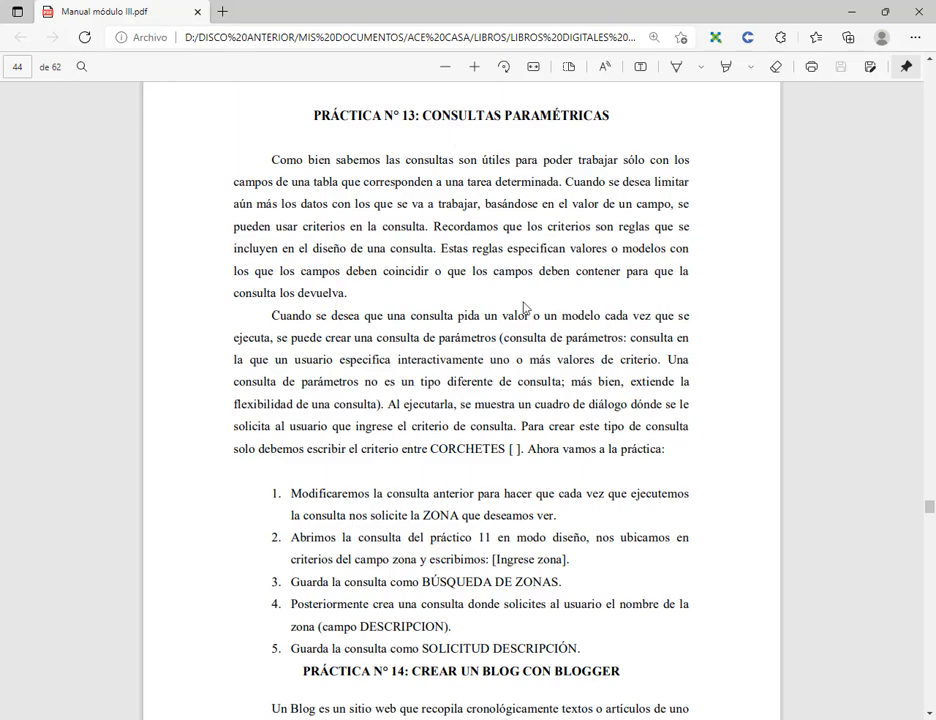
scroll(464, 309, "down", 3)
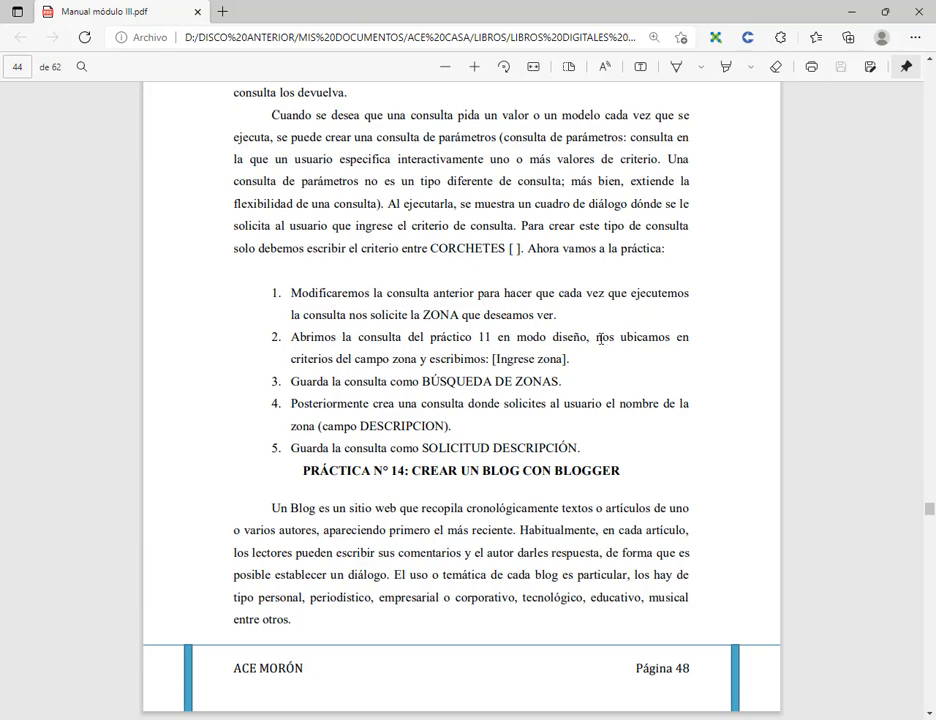
left_click_drag(412, 314, 460, 315)
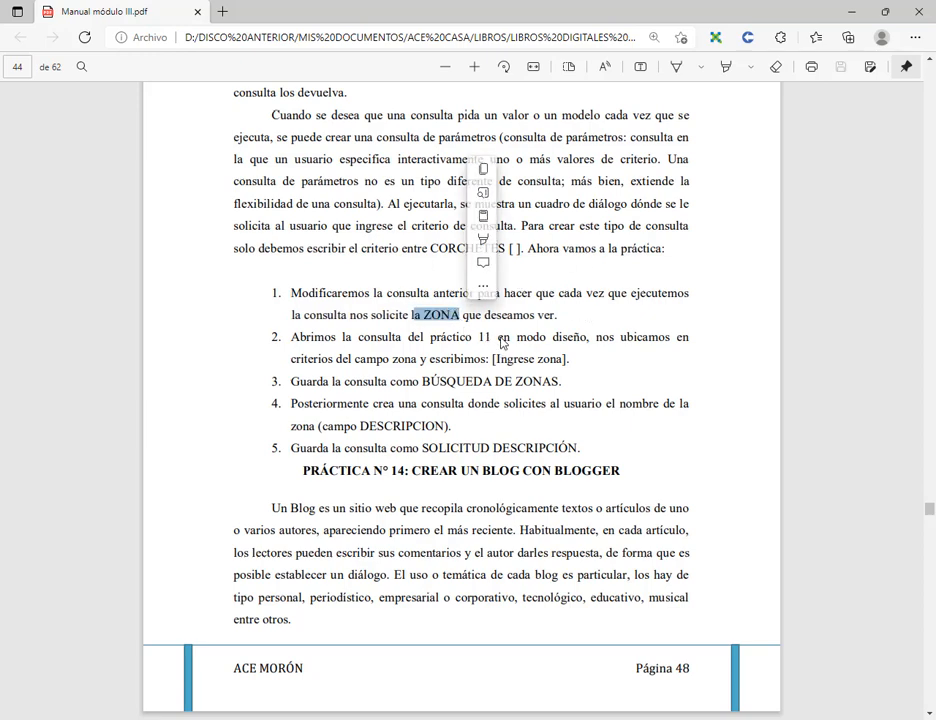
left_click(502, 344)
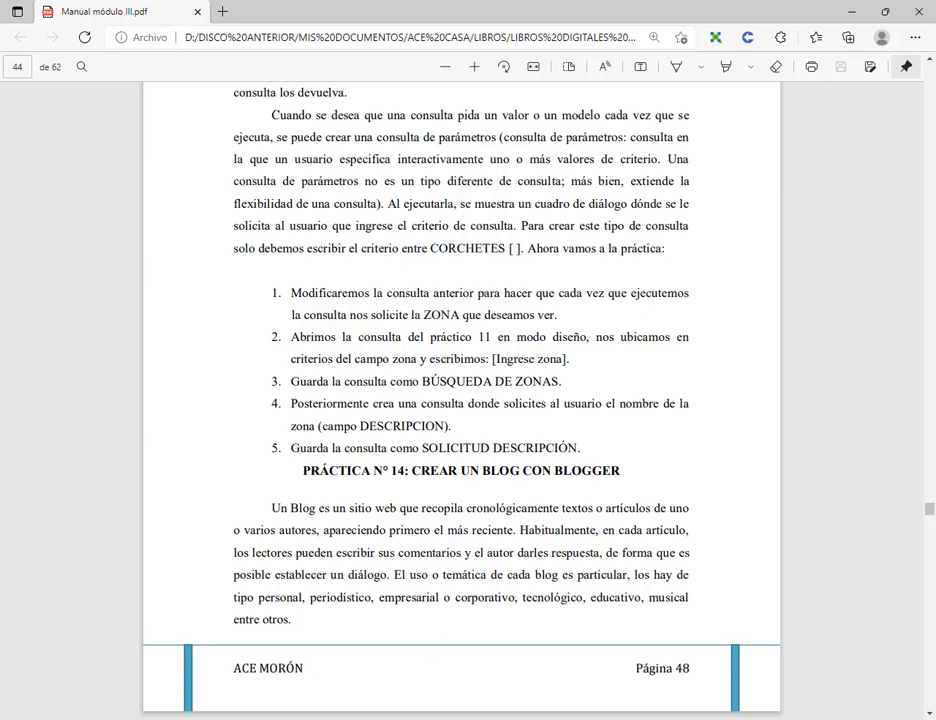
left_click(466, 718)
double_click(78, 264)
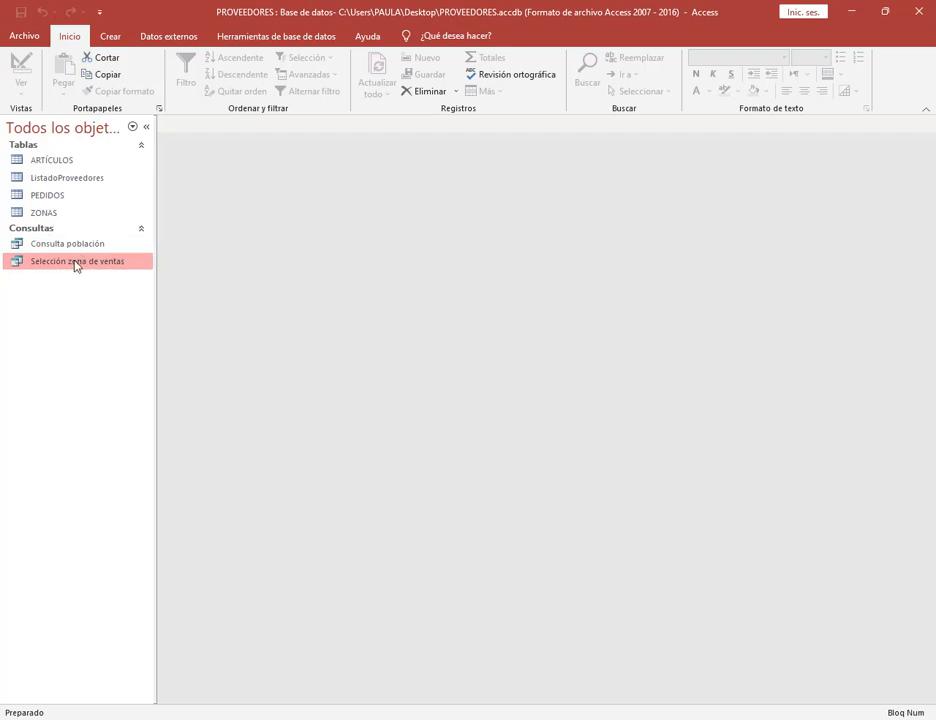
right_click(58, 263)
left_click(44, 263)
right_click(76, 267)
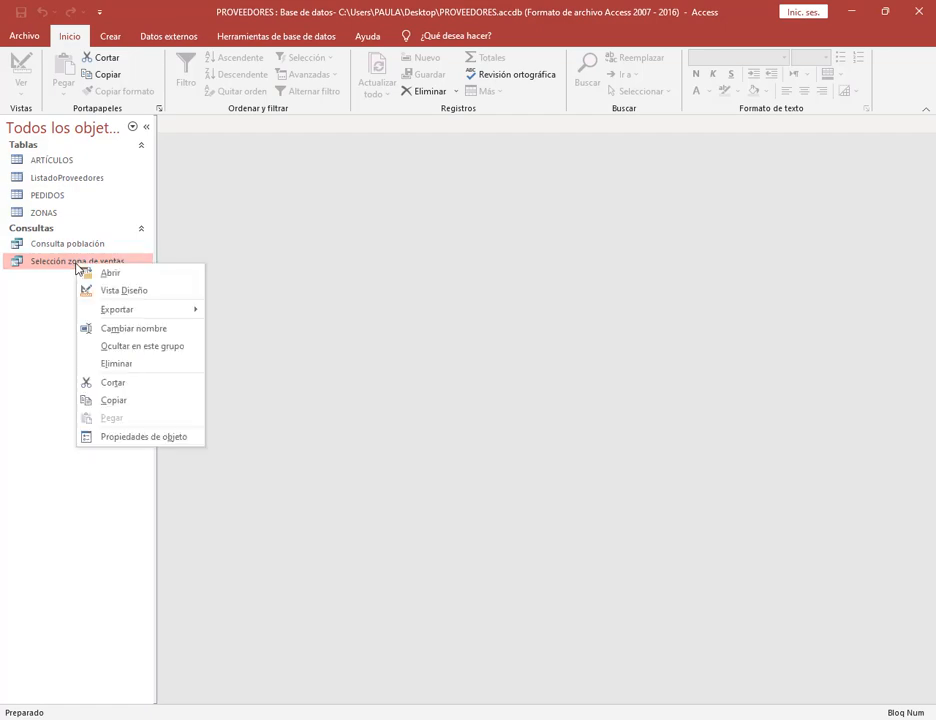
left_click(131, 292)
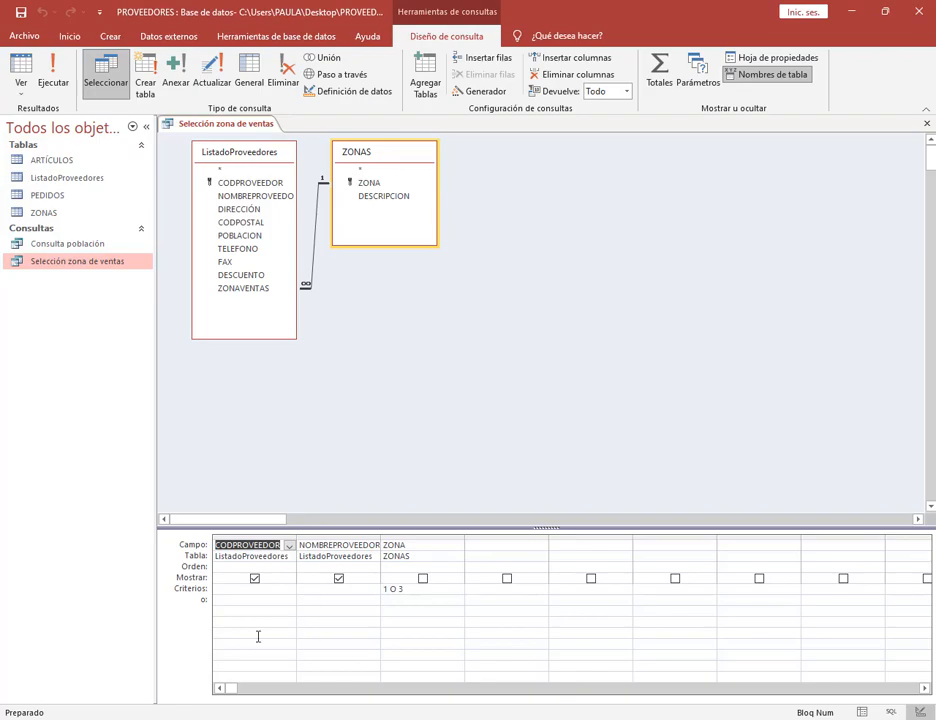
Check the parameter text in the PDF manual and replace the criterion of the ZONA field with [Ingrese zona].
key("alt+Tab")
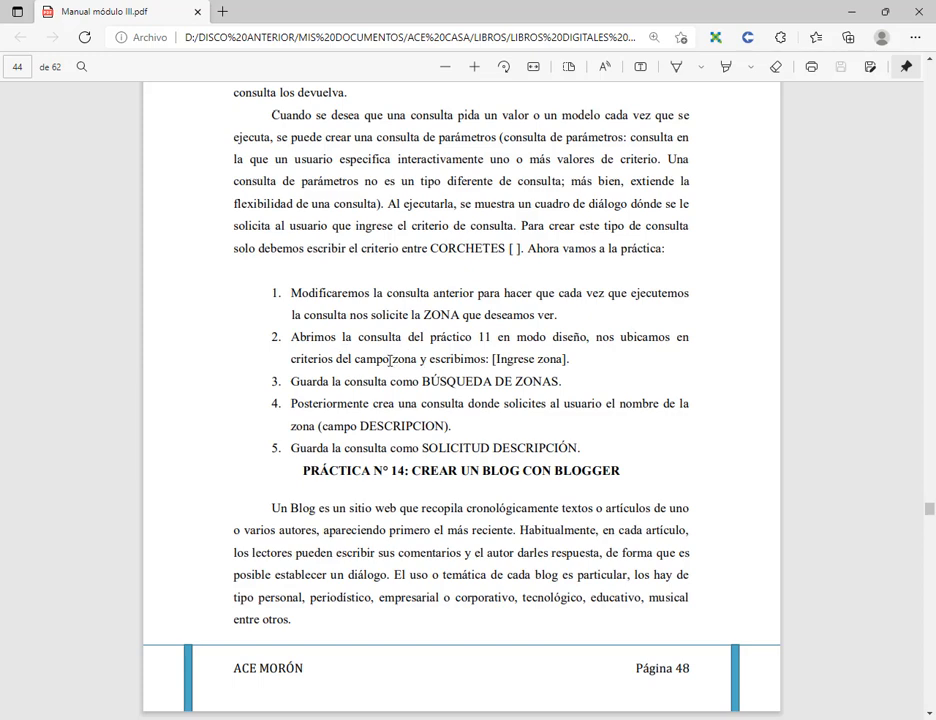
double_click(408, 359)
left_click(493, 359)
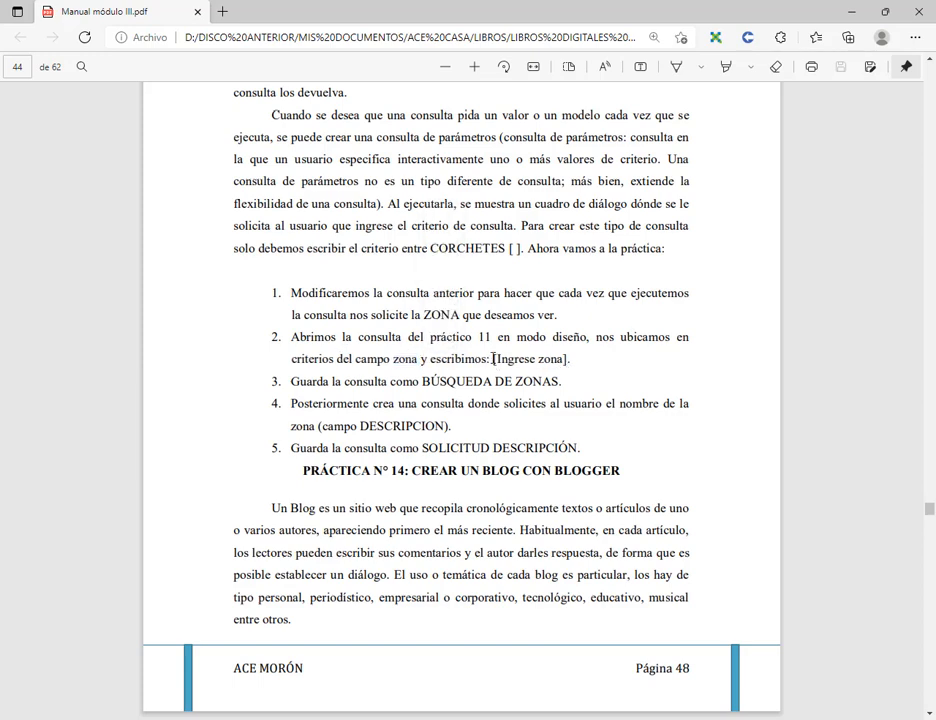
left_click_drag(494, 359, 568, 359)
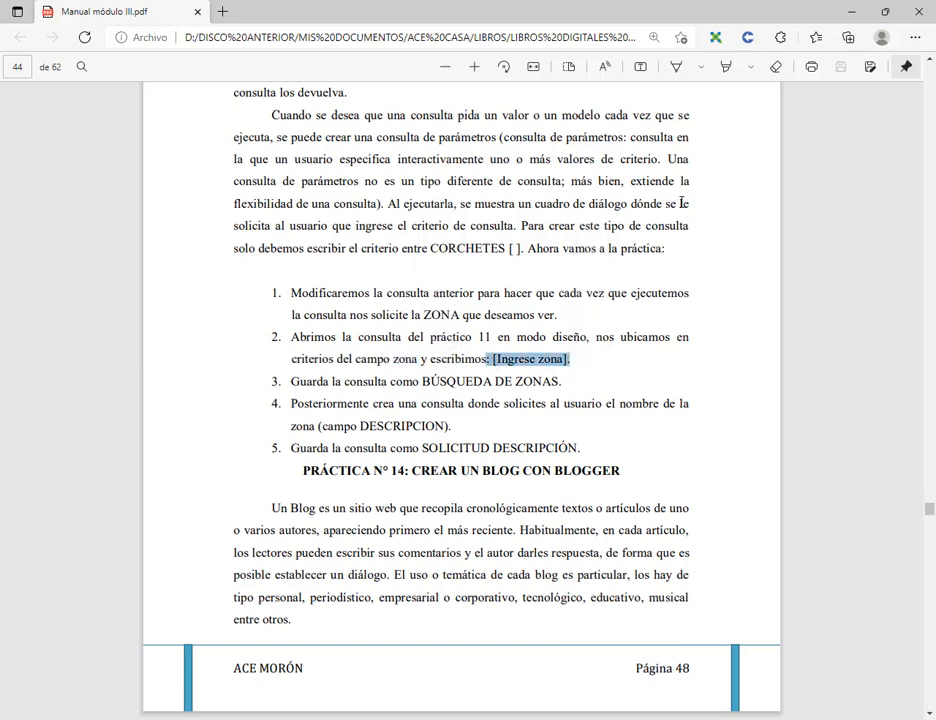
left_click(857, 12)
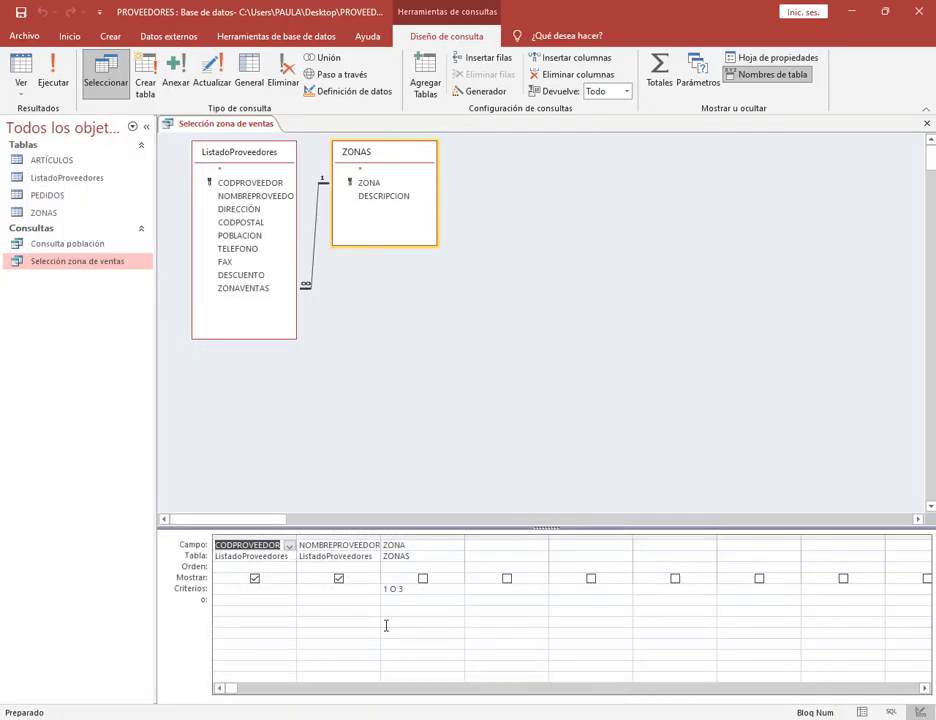
left_click_drag(417, 594, 338, 593)
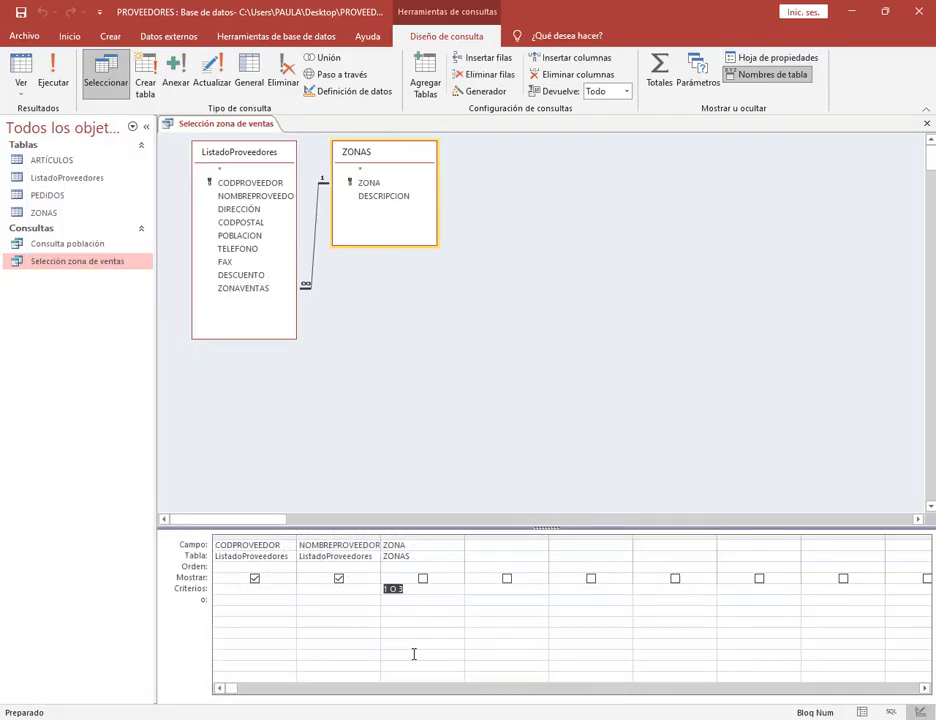
key("Delete")
type("[Ingrese zona")
Check the required name in the PDF manual and save the modified query as a new query object named Busqueda de zonas.
key("alt+Tab")
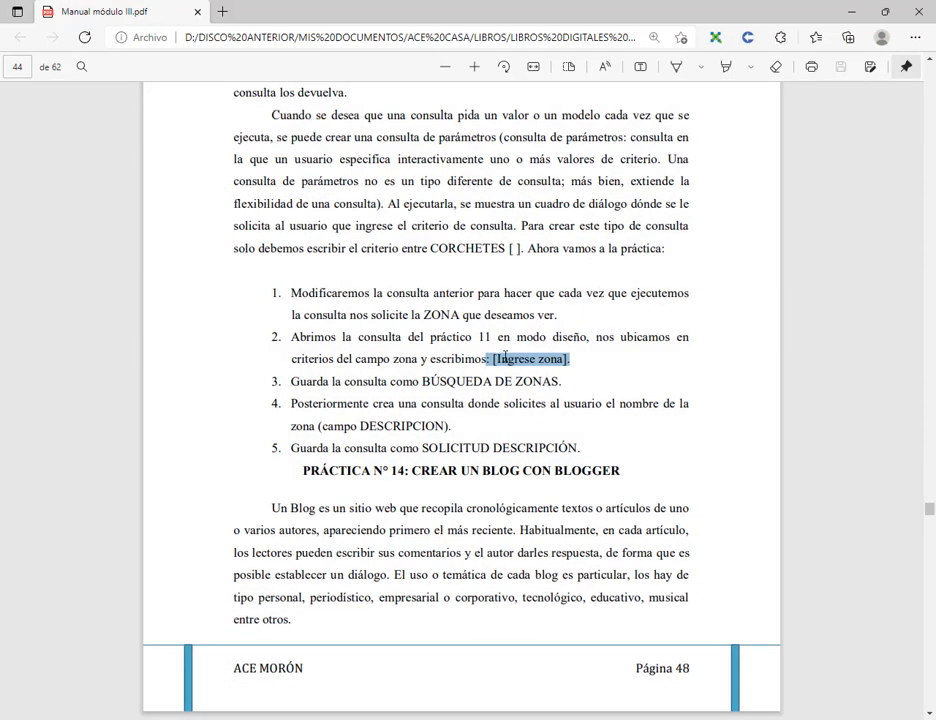
left_click_drag(411, 381, 566, 382)
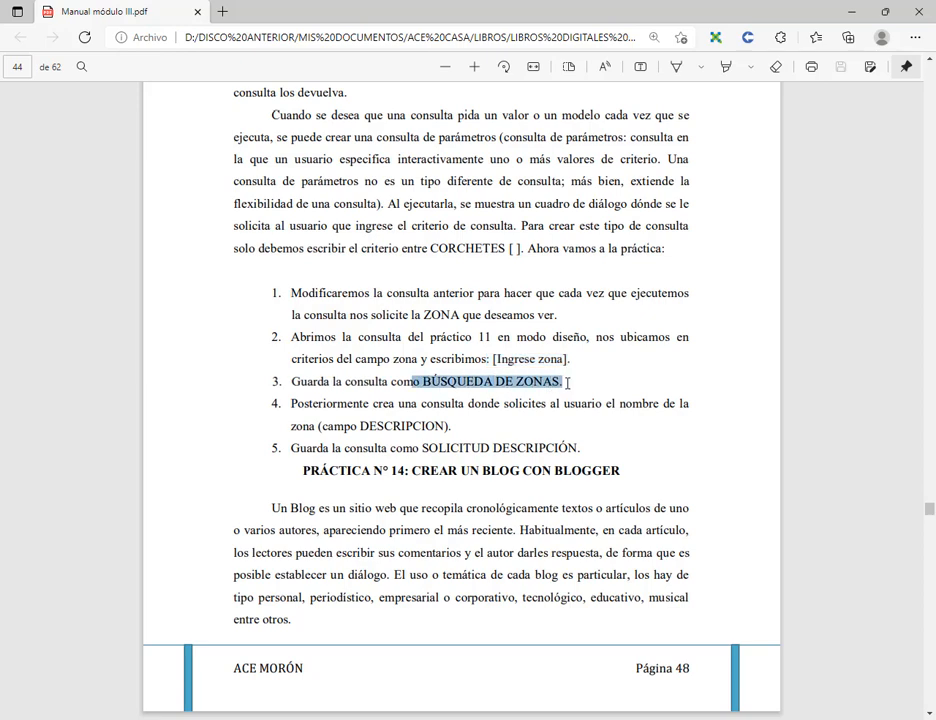
left_click(537, 391)
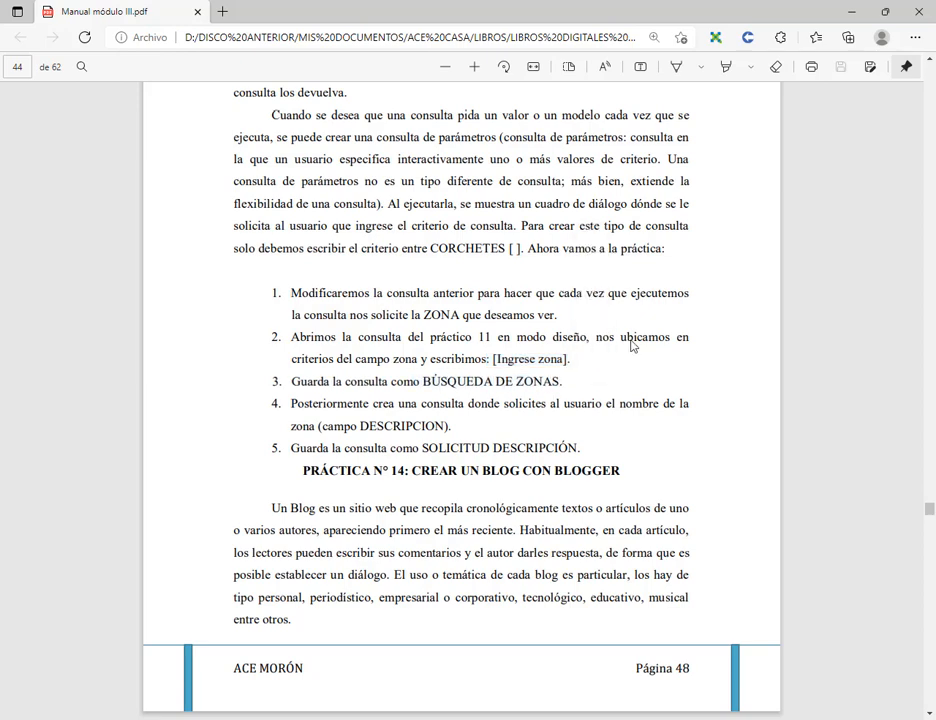
left_click(853, 11)
left_click(510, 437)
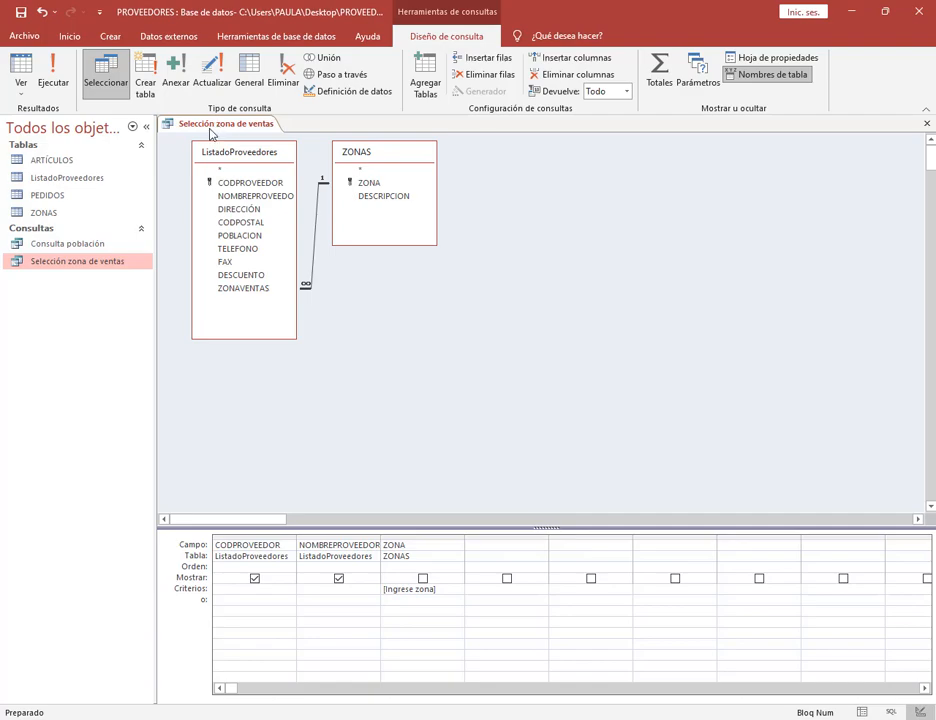
left_click(31, 36)
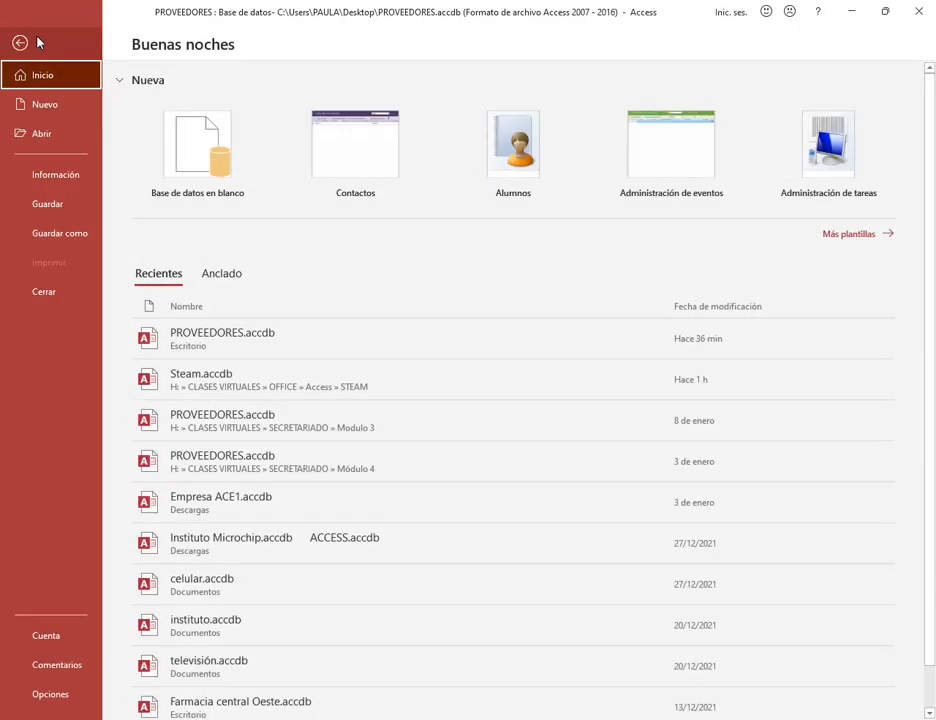
left_click(45, 233)
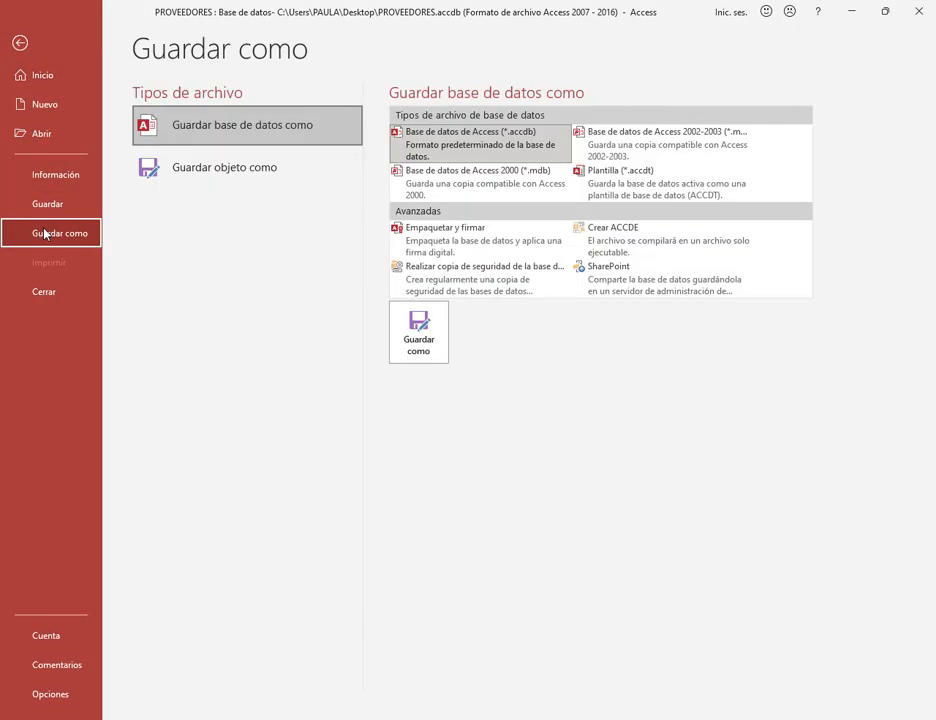
left_click_drag(130, 145, 304, 199)
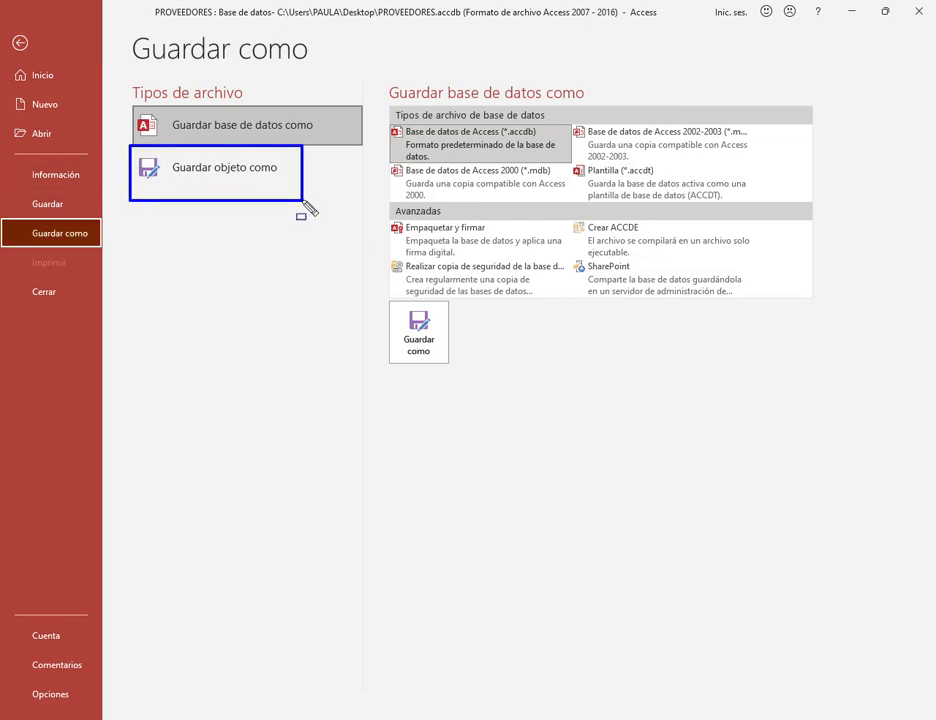
key("Escape")
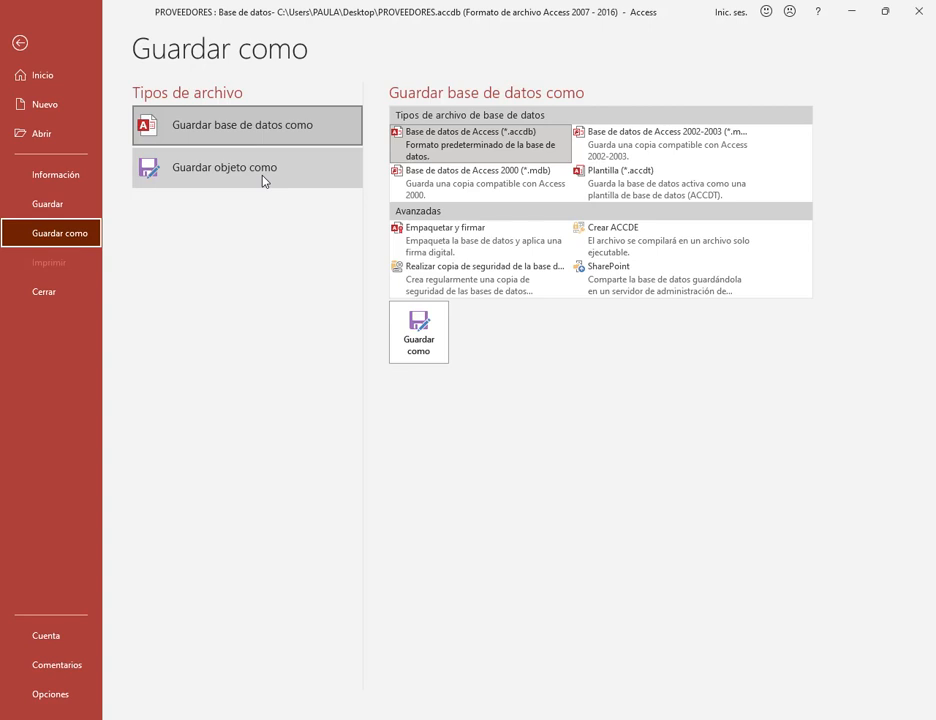
left_click(262, 176)
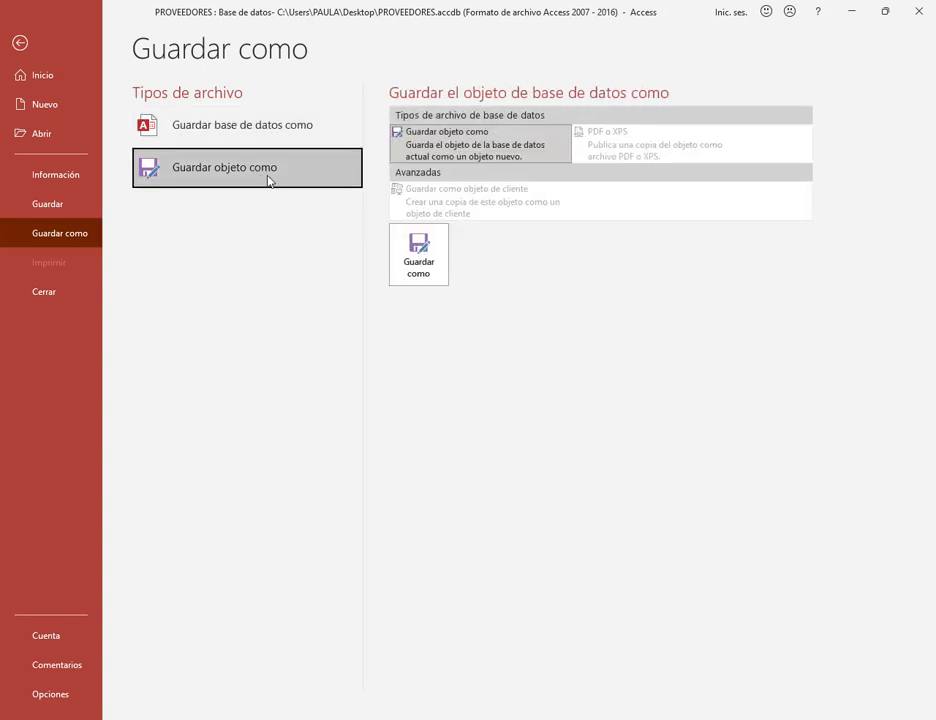
left_click(430, 274)
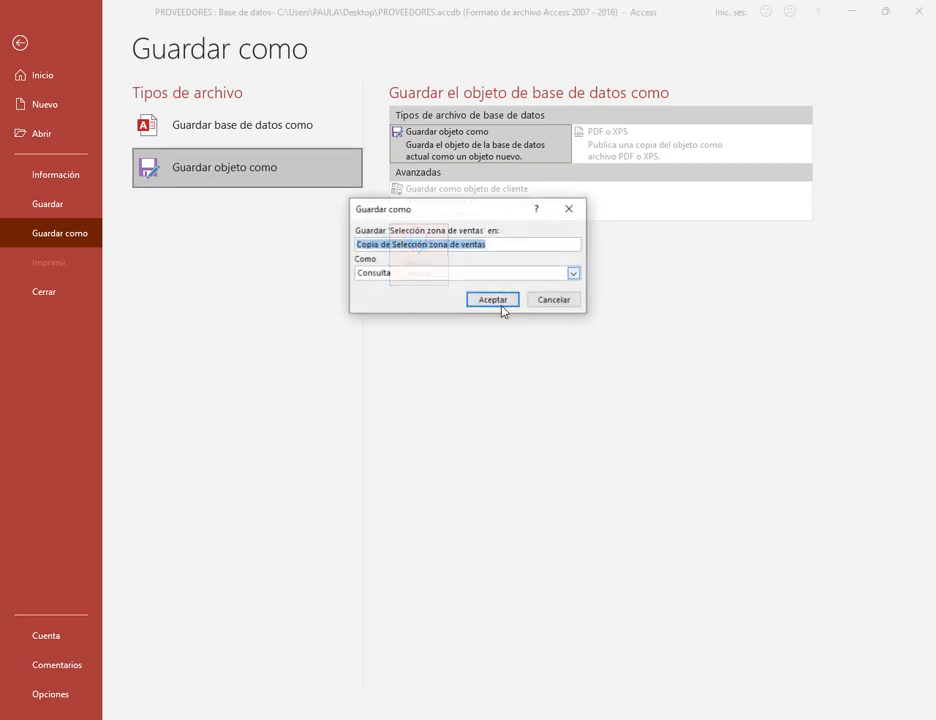
key("alt+Tab")
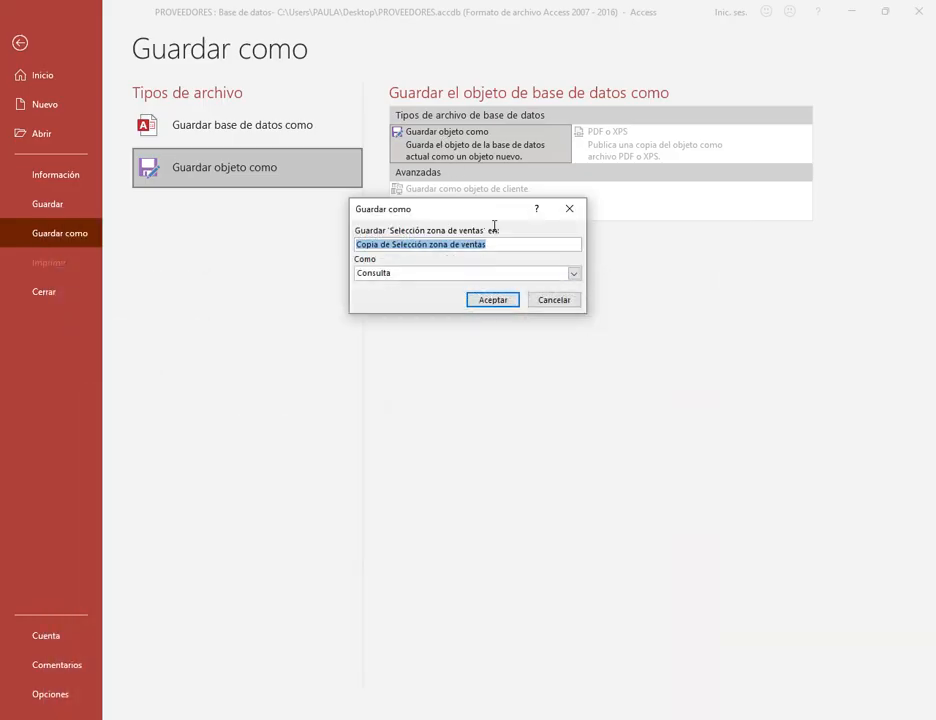
type("Busqu")
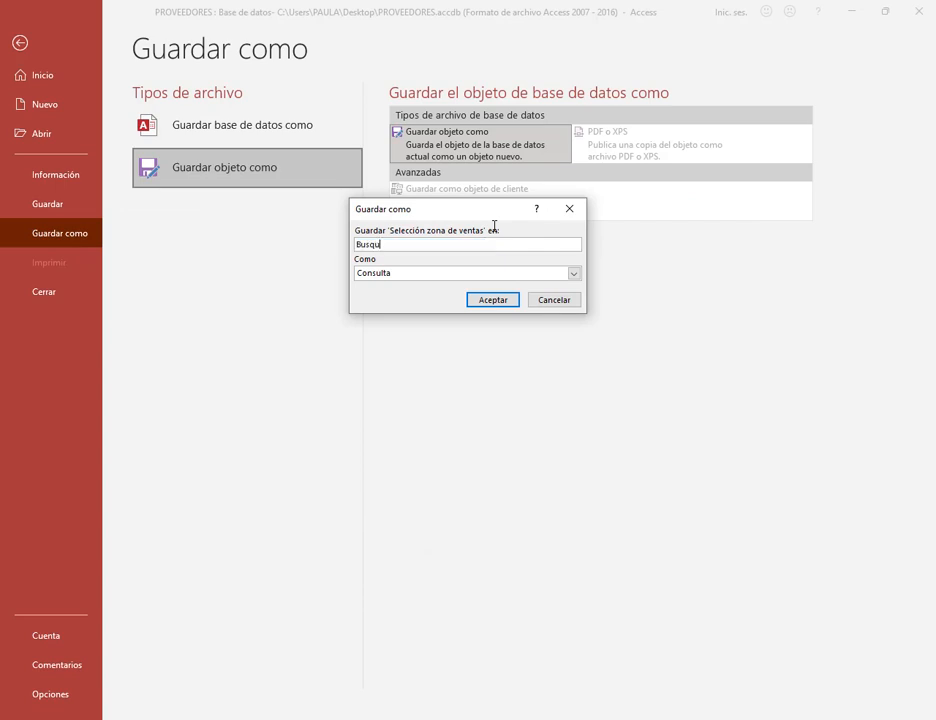
type("eda de zonas")
left_click(484, 299)
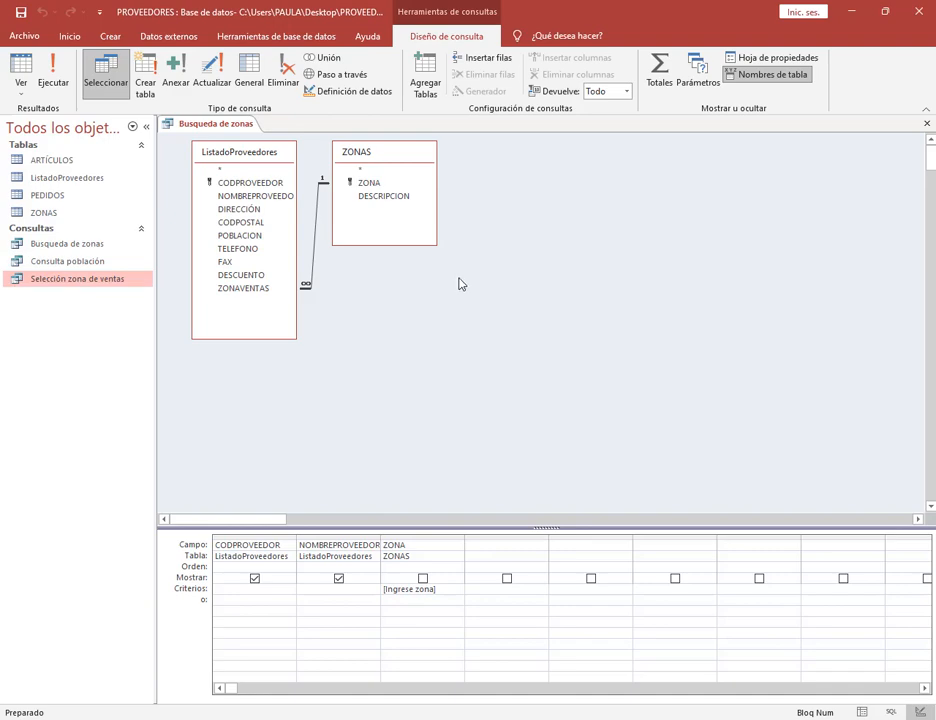
Run the Busqueda de zonas query to examine its Ingrese zona parameter prompt, and cancel the prompt.
left_click_drag(17, 243, 437, 593)
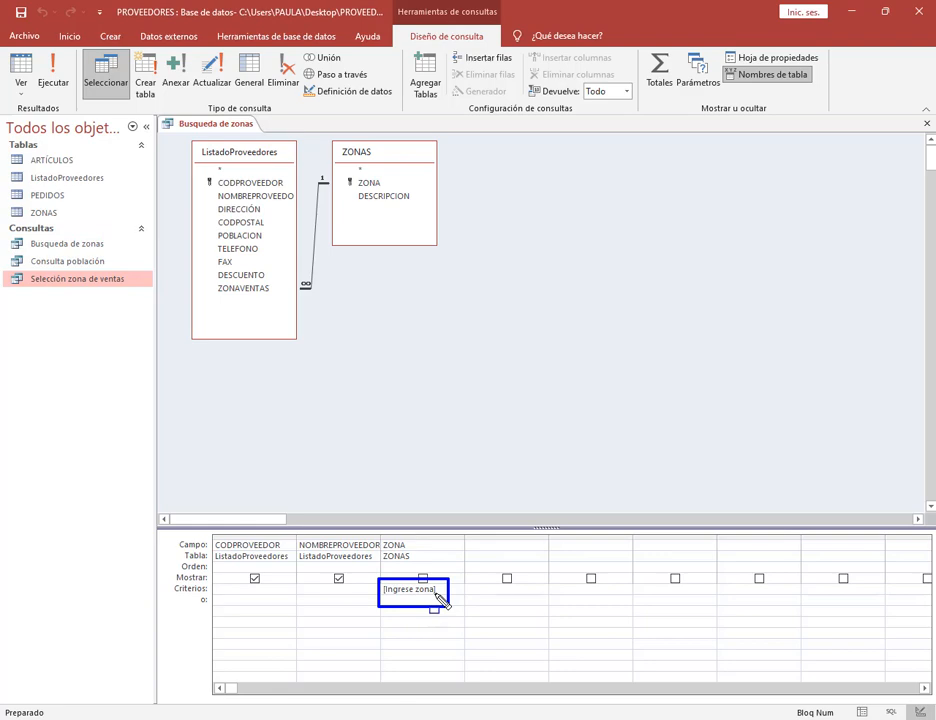
left_click_drag(437, 593, 439, 598)
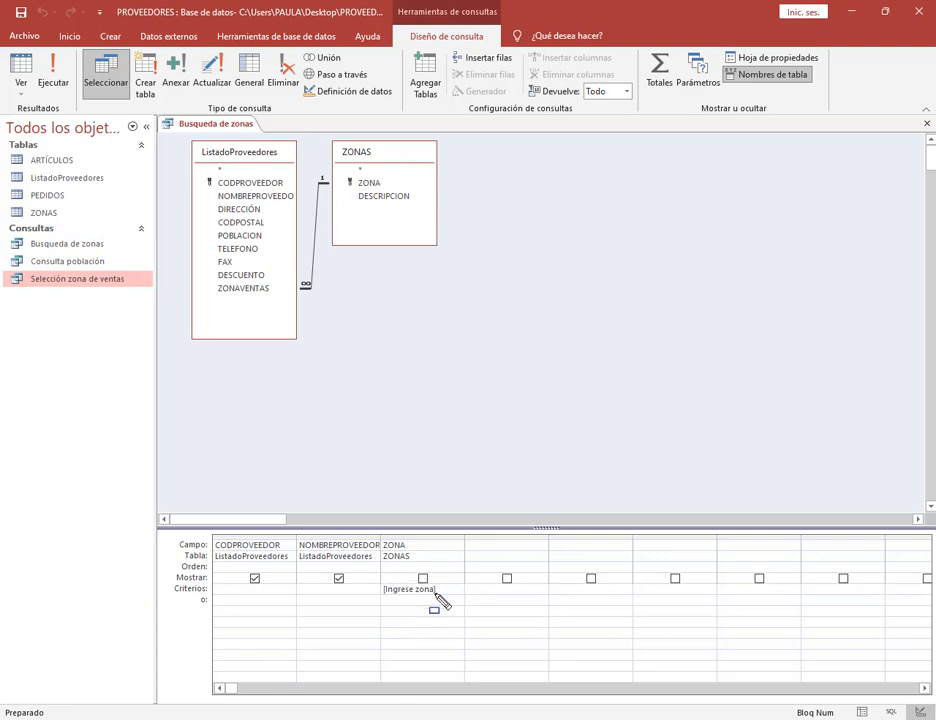
left_click(58, 76)
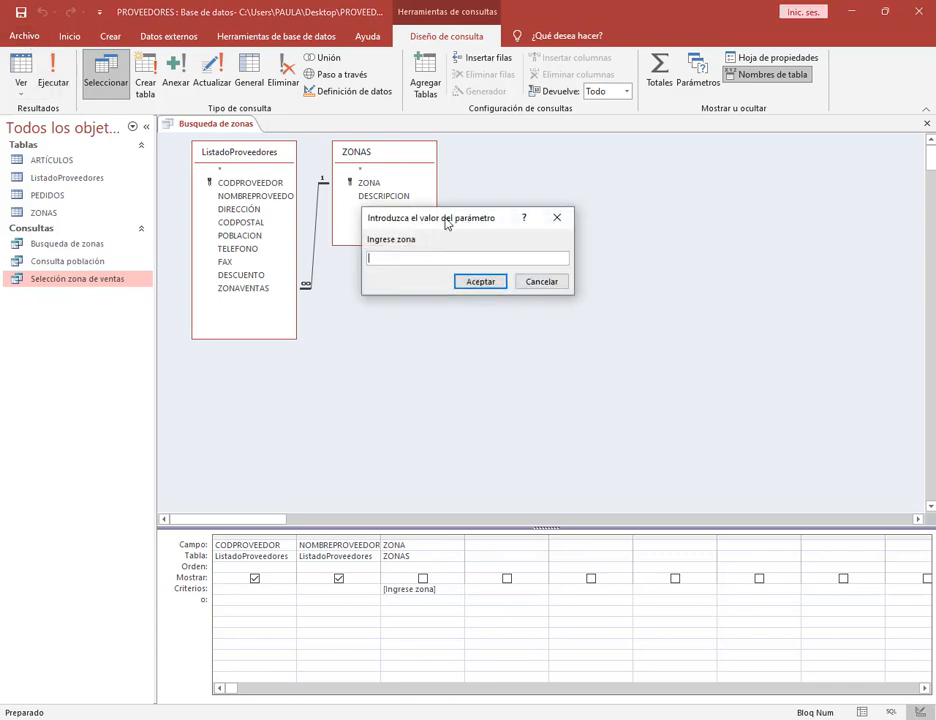
left_click_drag(450, 222, 486, 263)
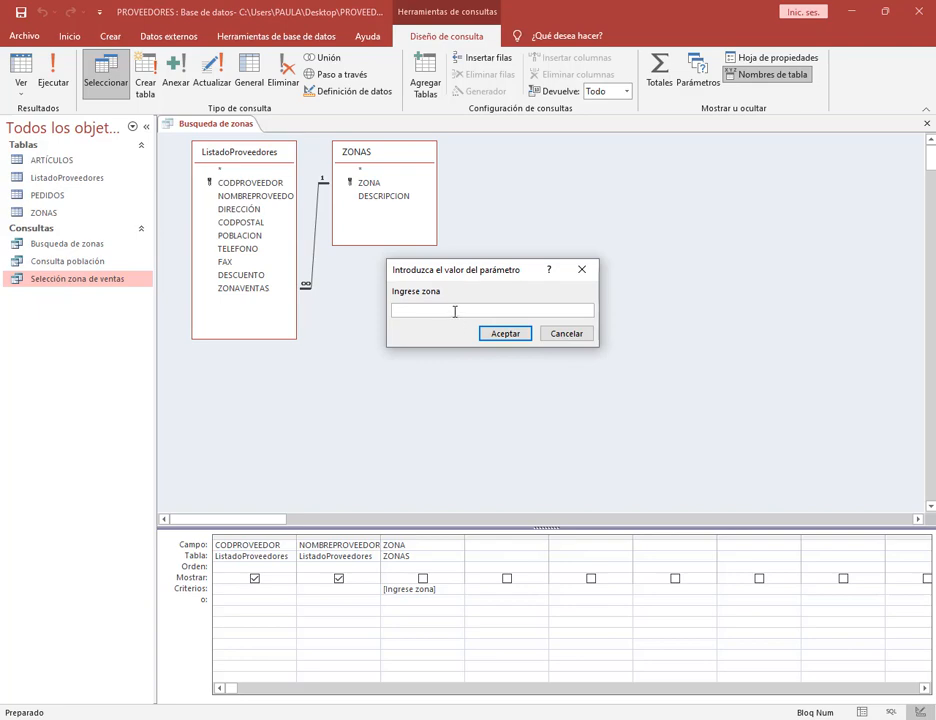
key("ctrl+alt+d")
left_click_drag(380, 581, 447, 598)
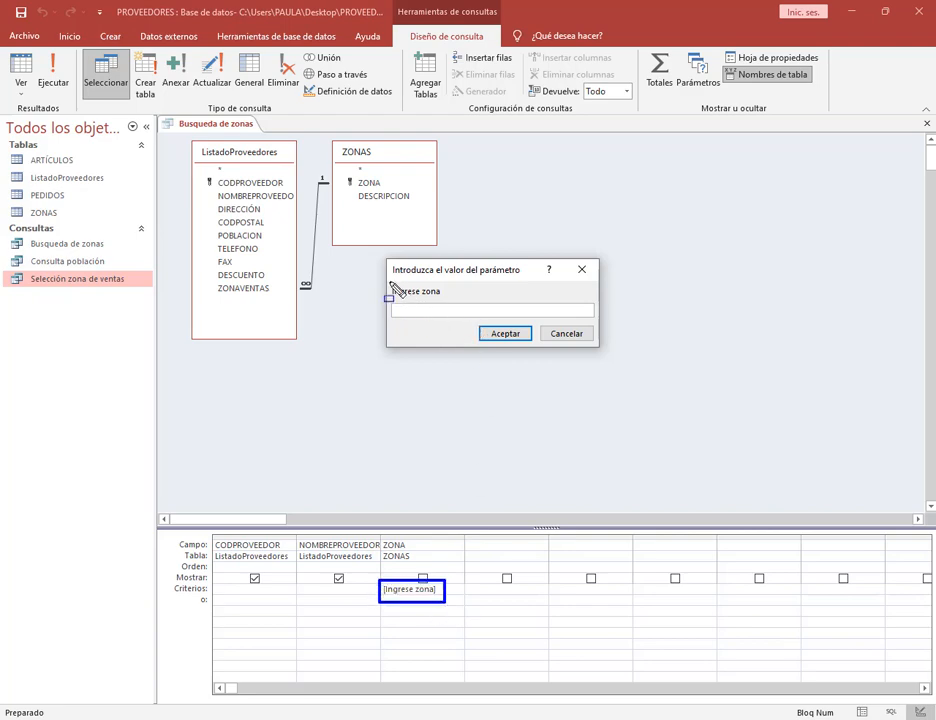
left_click_drag(385, 284, 452, 298)
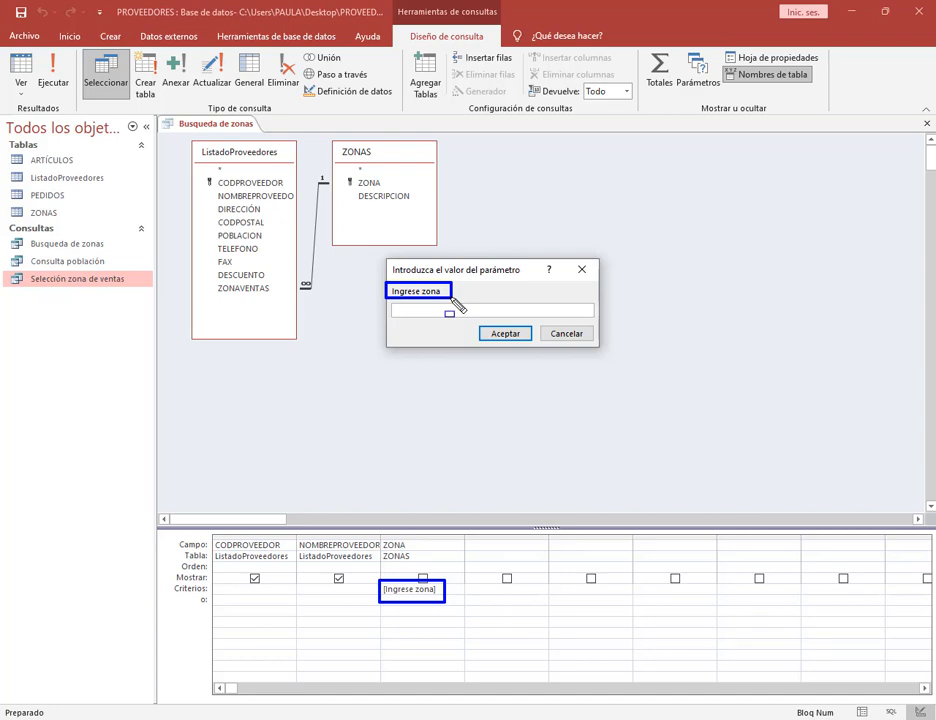
key("Escape")
left_click(583, 334)
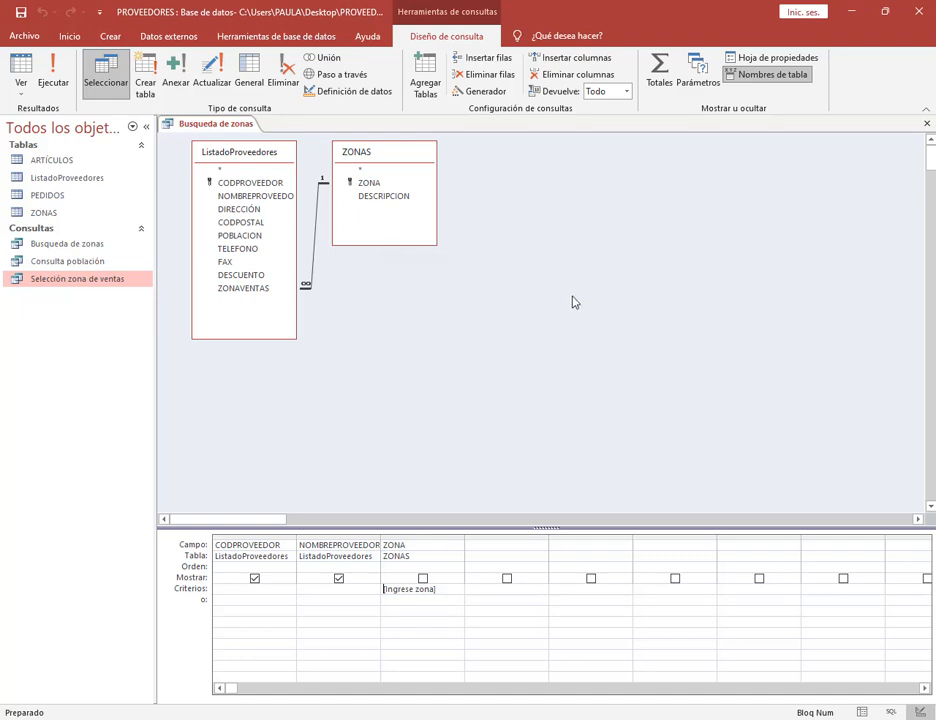
Change the ZONA criterion to [Ingresa un dato], run the query to examine its prompt, and cancel it.
double_click(425, 589)
key("BackSpace")
type("un dato")
left_click(65, 75)
left_click_drag(446, 228, 529, 300)
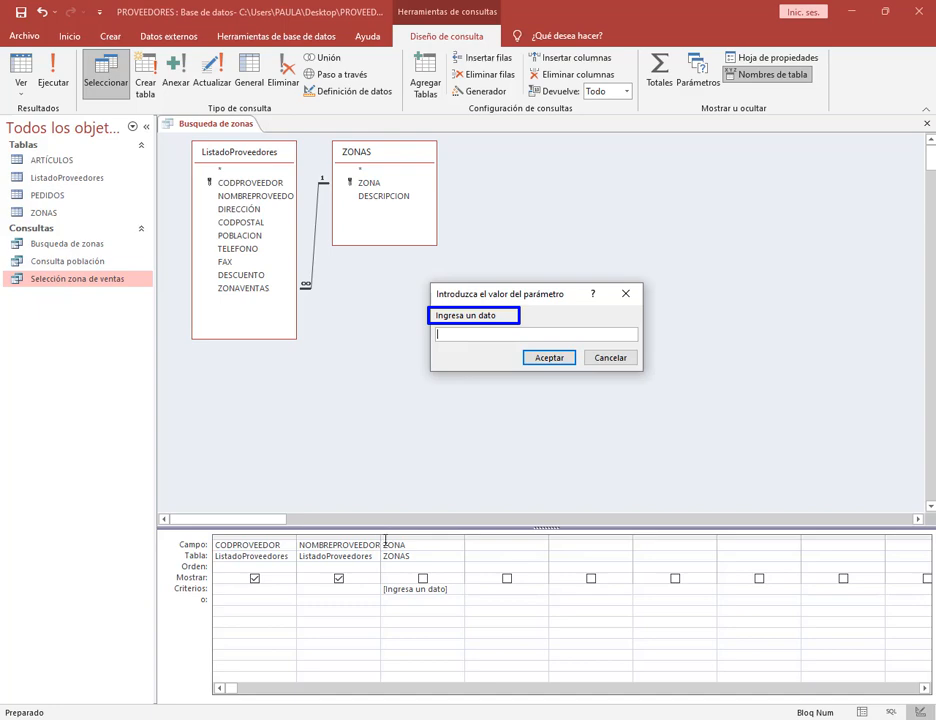
left_click_drag(378, 534, 466, 571)
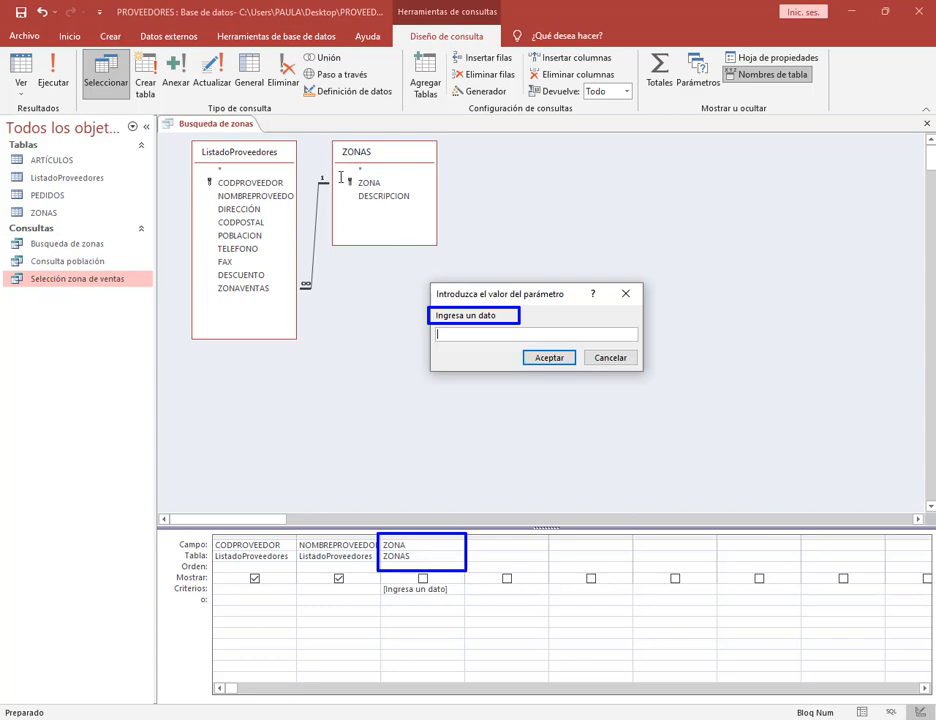
left_click_drag(339, 175, 385, 190)
left_click_drag(370, 281, 425, 309)
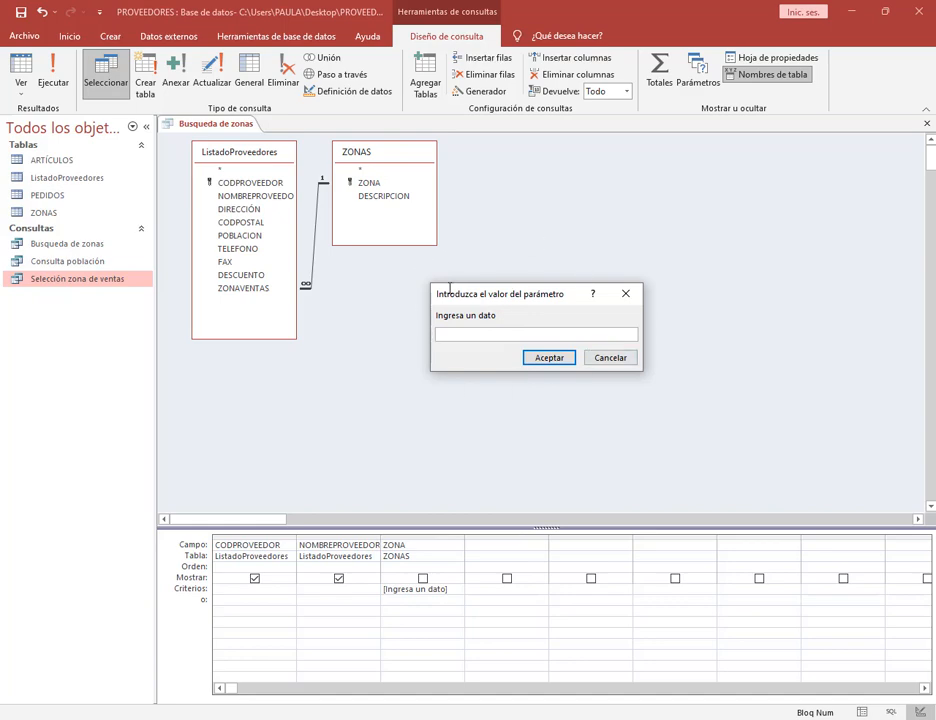
left_click(609, 357)
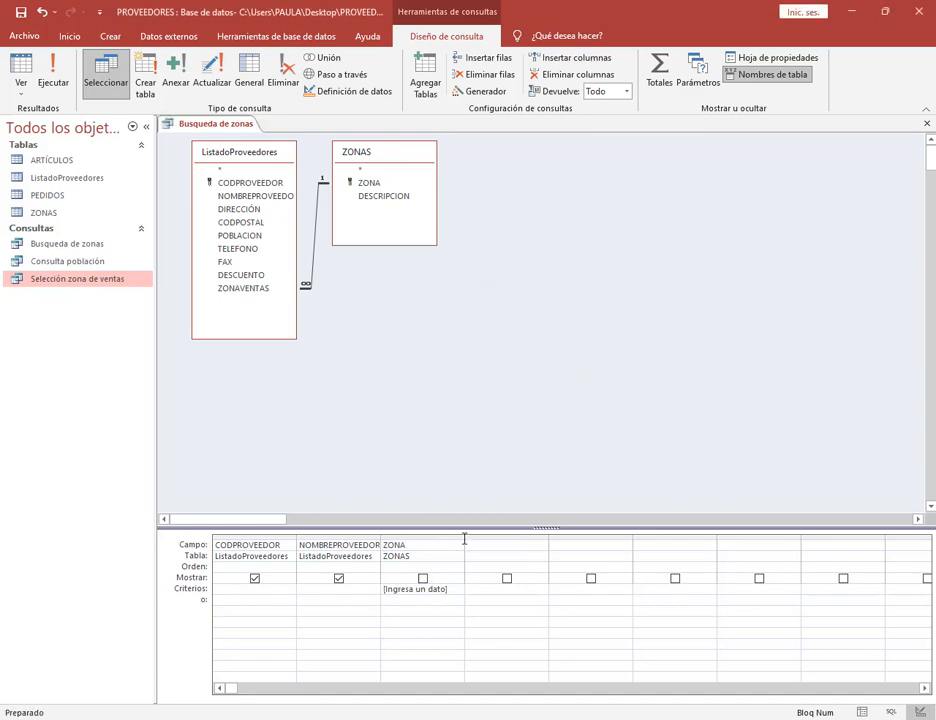
Widen the ZONA column in the design grid and change its criterion to [Ingresa el código de una zona].
left_click_drag(464, 539, 546, 539)
left_click(415, 590)
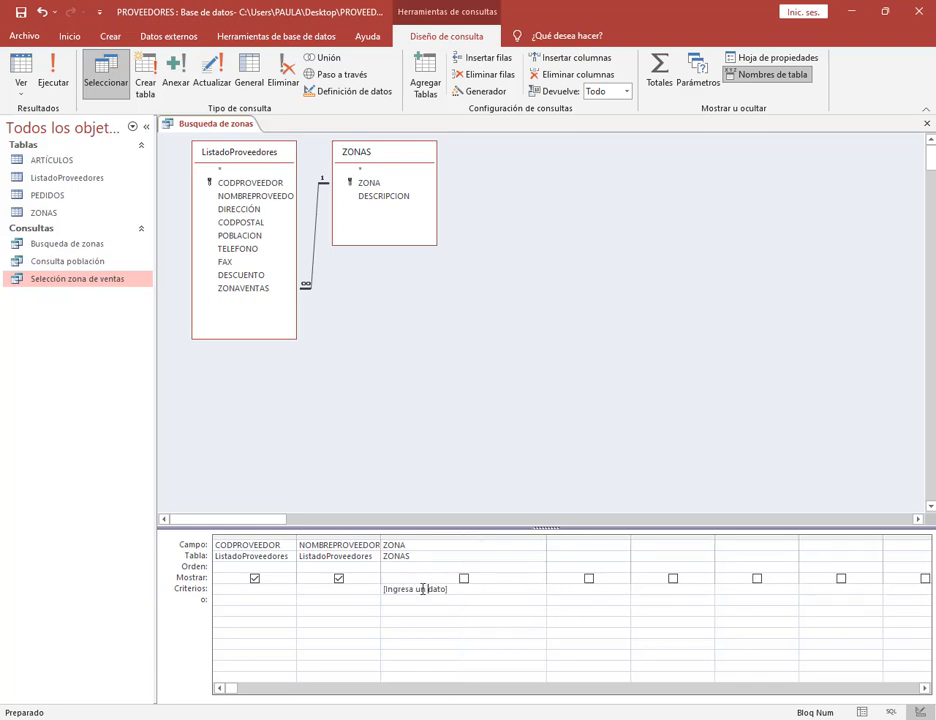
left_click_drag(415, 590, 448, 590)
type("el d")
Run the query with two different zone codes to check the suppliers returned, going back to design view after each run.
left_click(53, 75)
left_click_drag(440, 217, 507, 294)
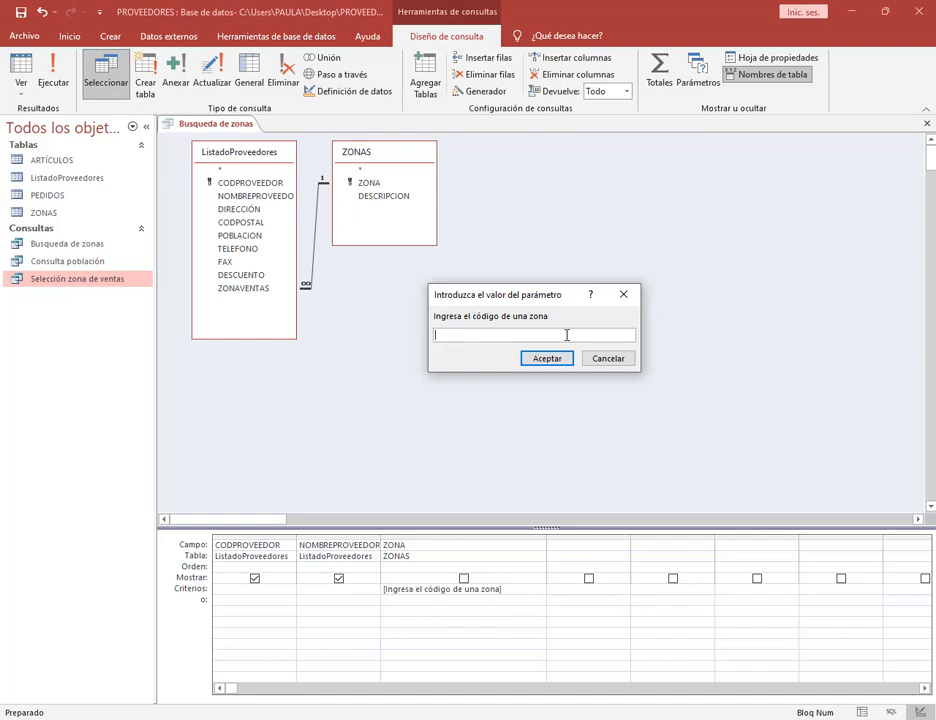
left_click(547, 357)
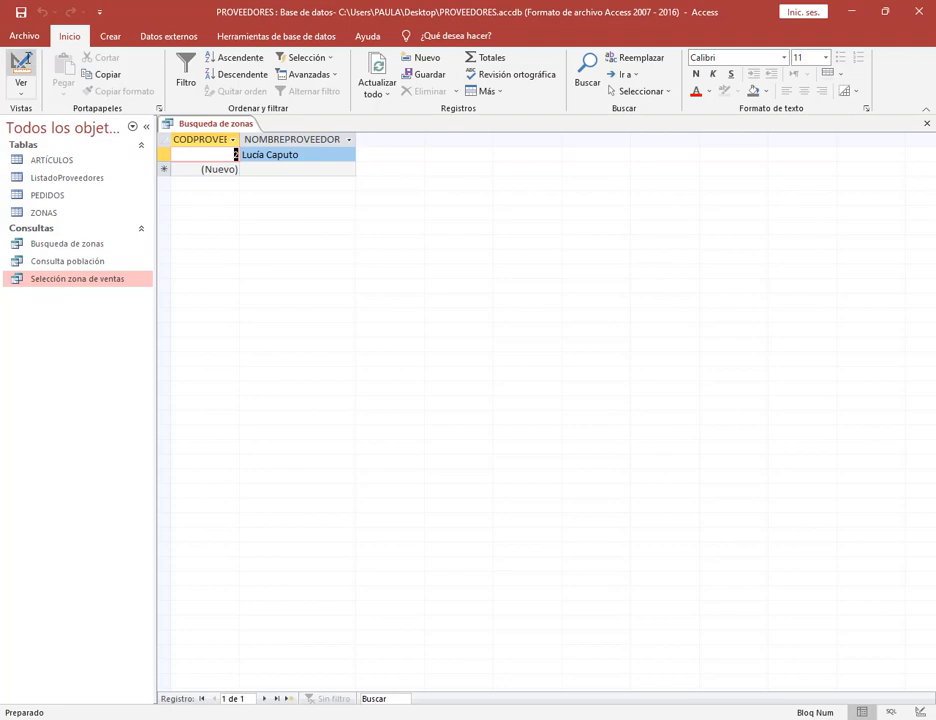
left_click(20, 68)
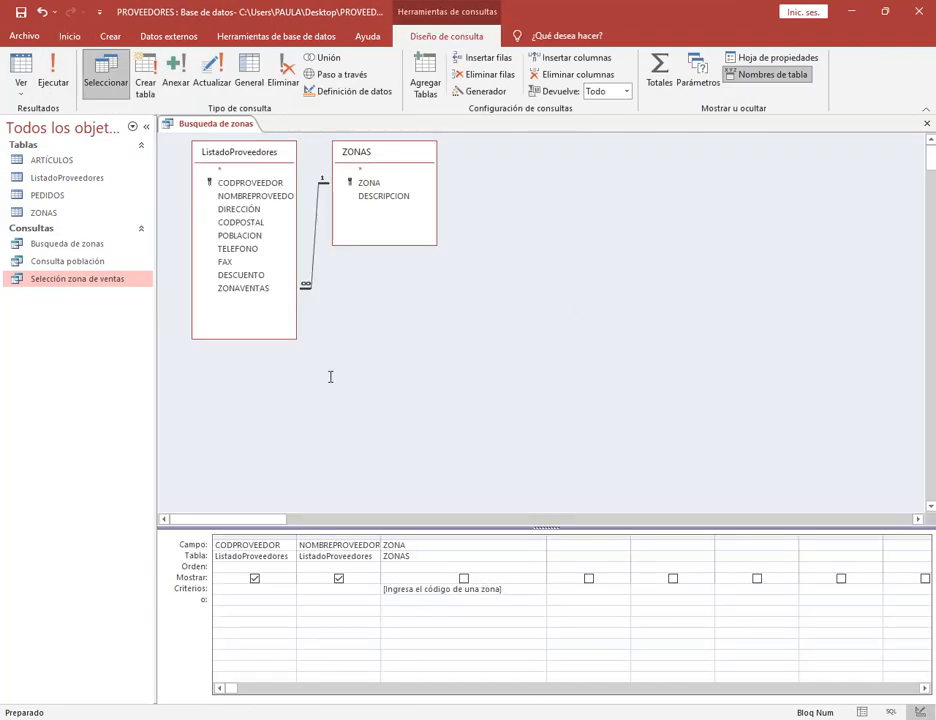
left_click(54, 70)
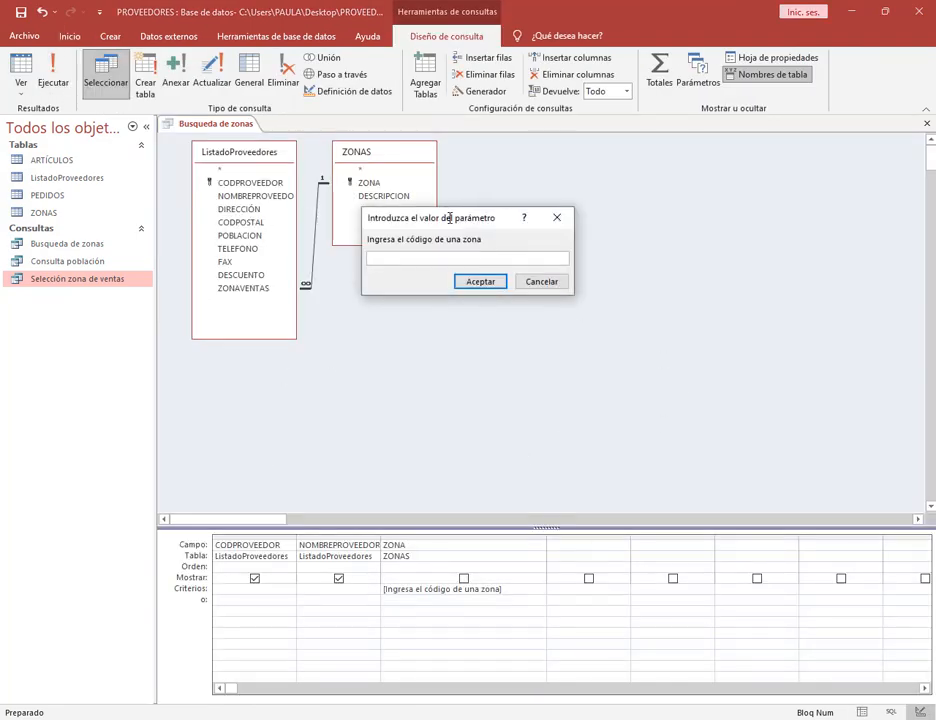
left_click_drag(452, 213, 529, 217)
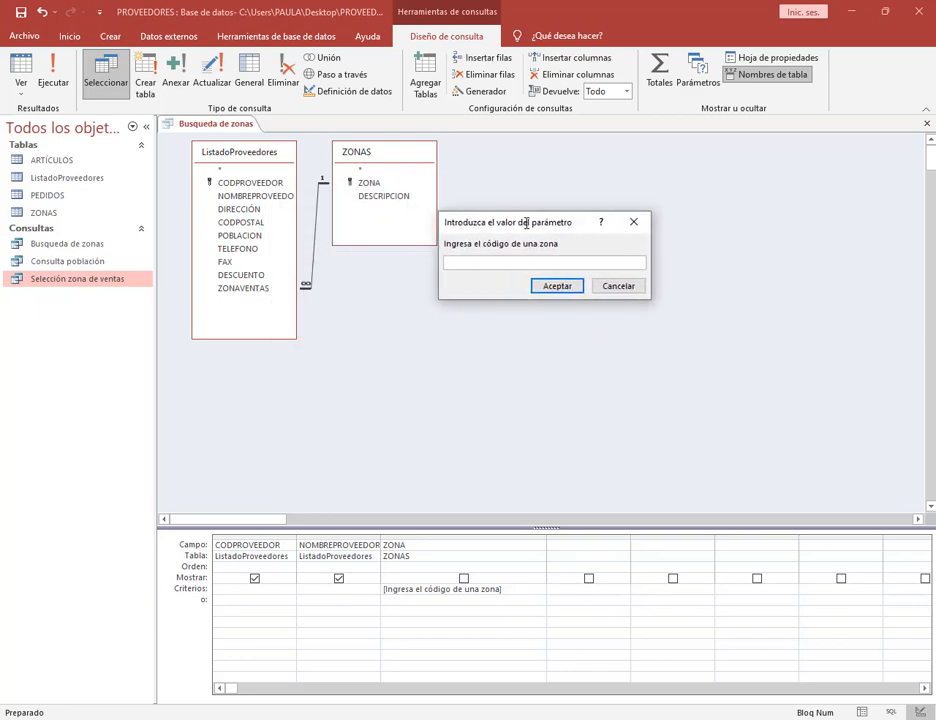
left_click(555, 285)
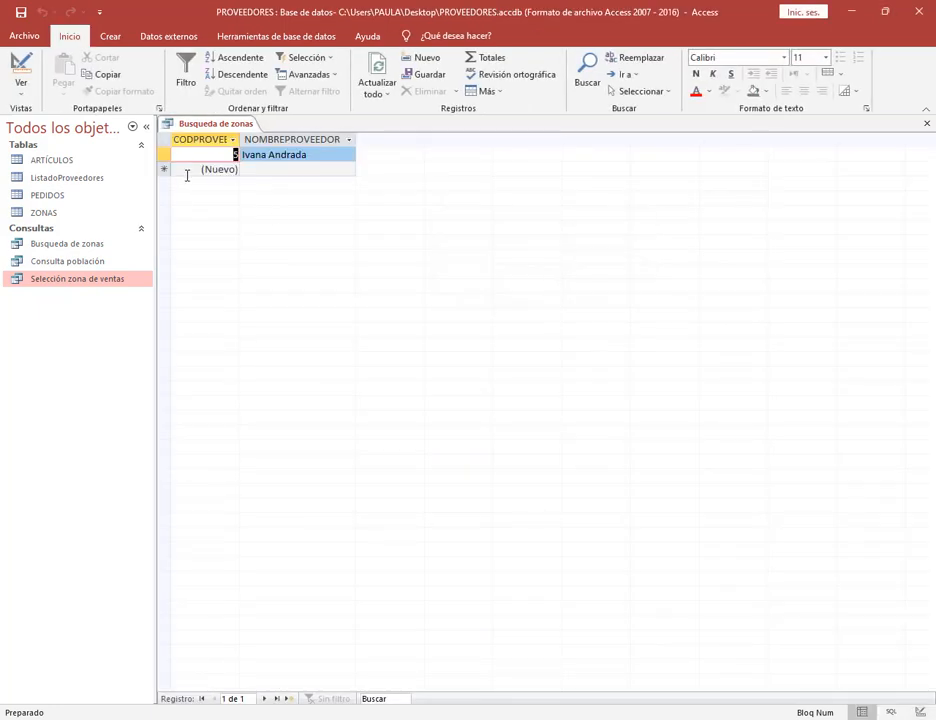
left_click(350, 155)
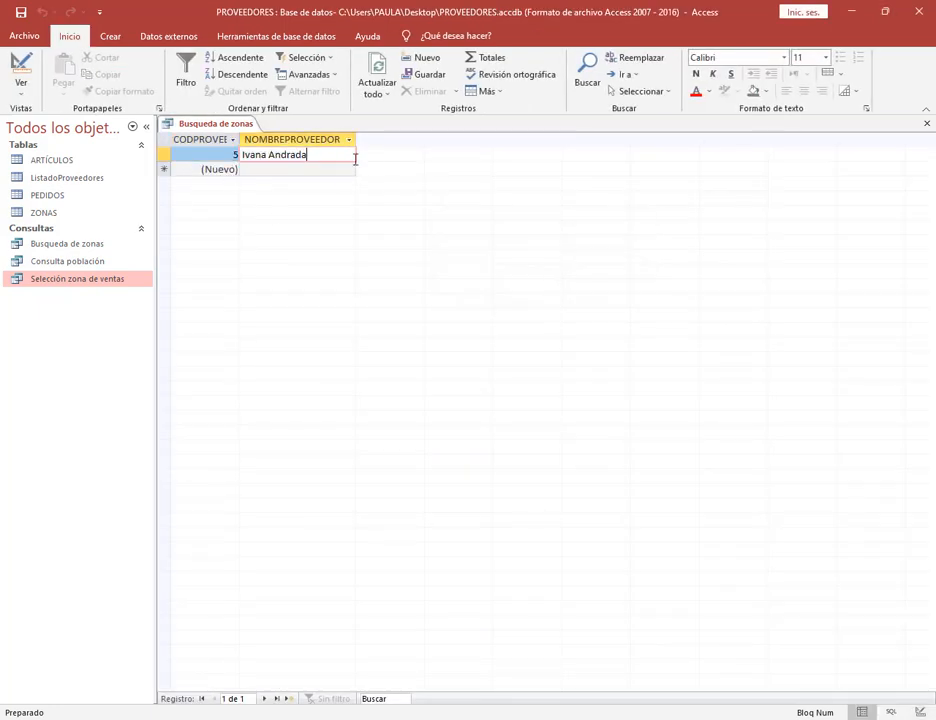
left_click(18, 68)
Run the query for zone code 1 and return to design view.
left_click(53, 68)
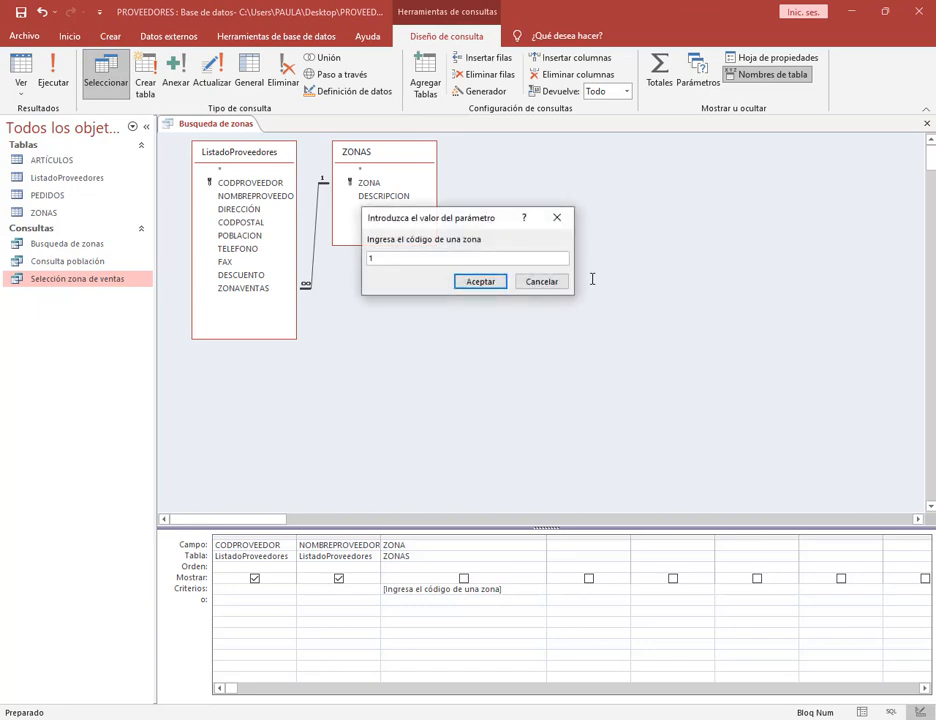
type("1")
key("Return")
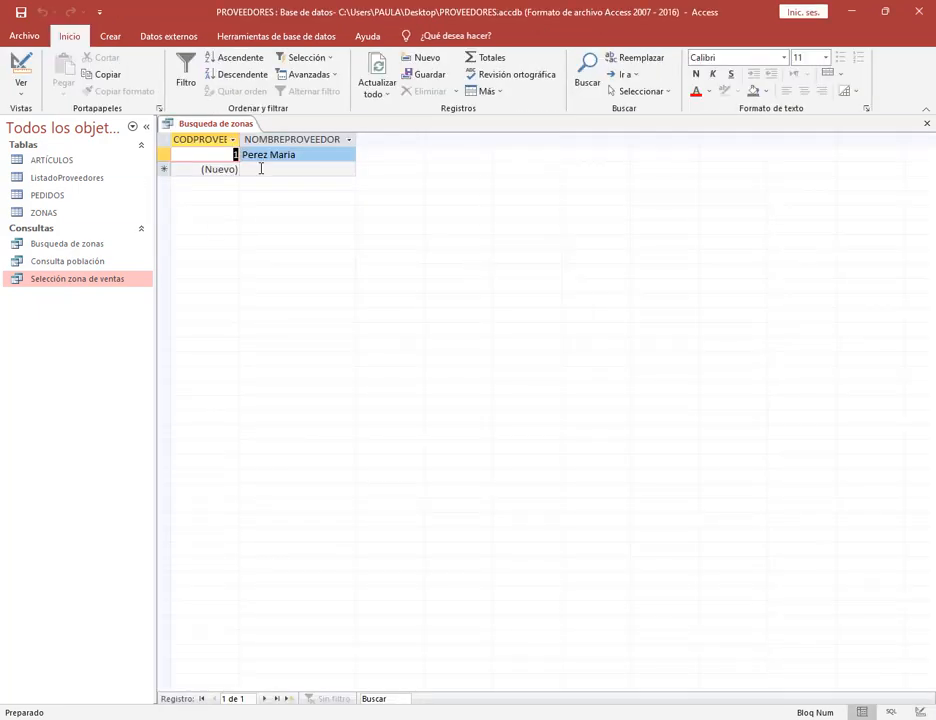
left_click(21, 70)
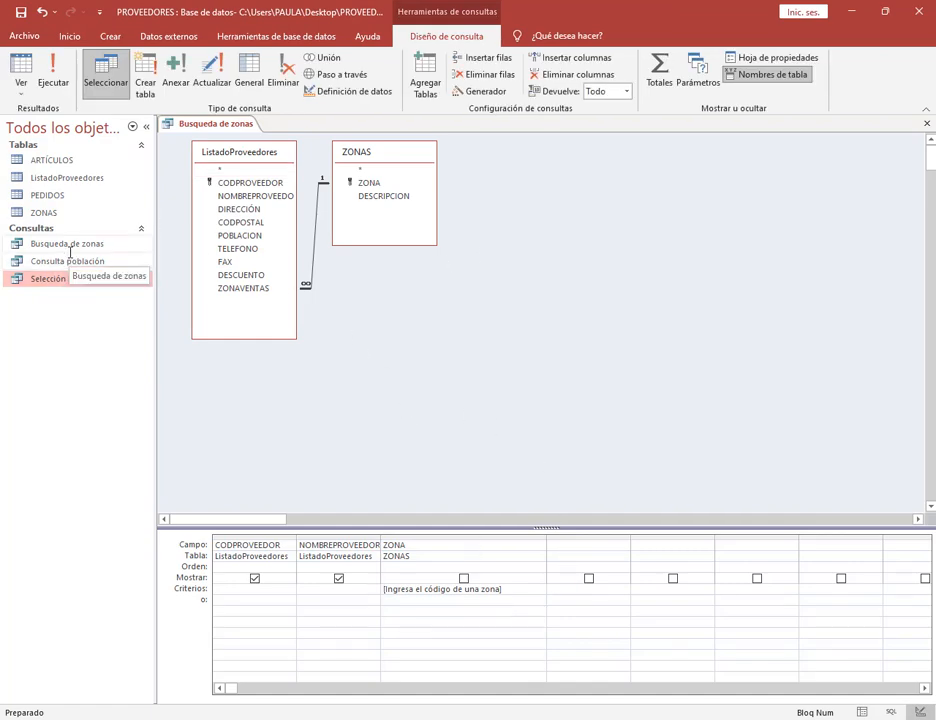
Open Busqueda de zonas from the object list to see its parameter prompt, and cancel the prompt.
left_click(67, 261)
double_click(76, 244)
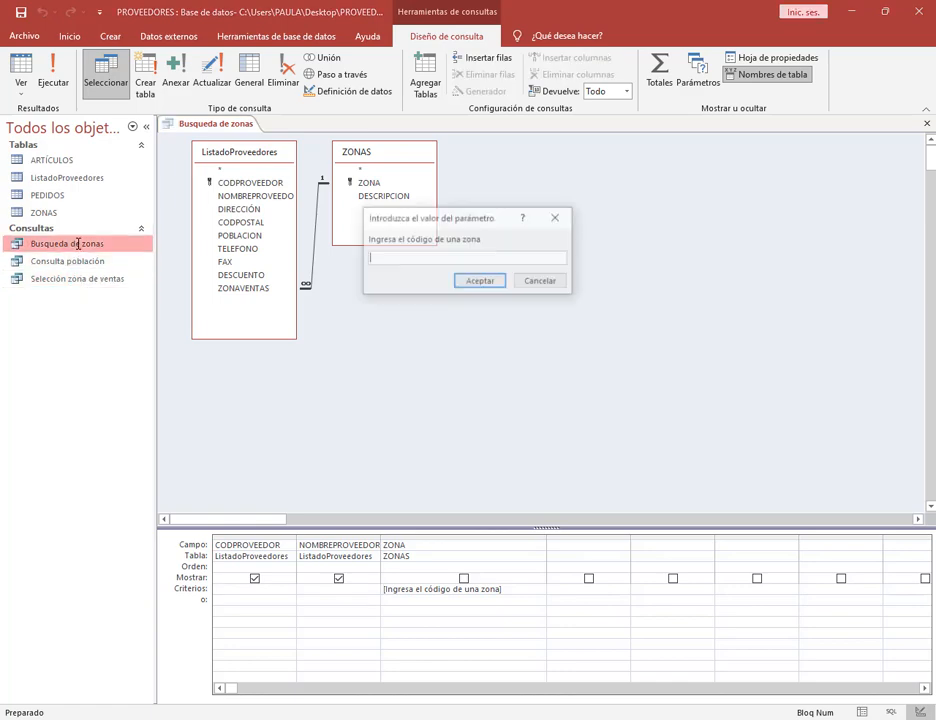
left_click(540, 280)
Check the ZONA criterion of Selección zona de ventas in design view, and save and close the open queries.
double_click(77, 278)
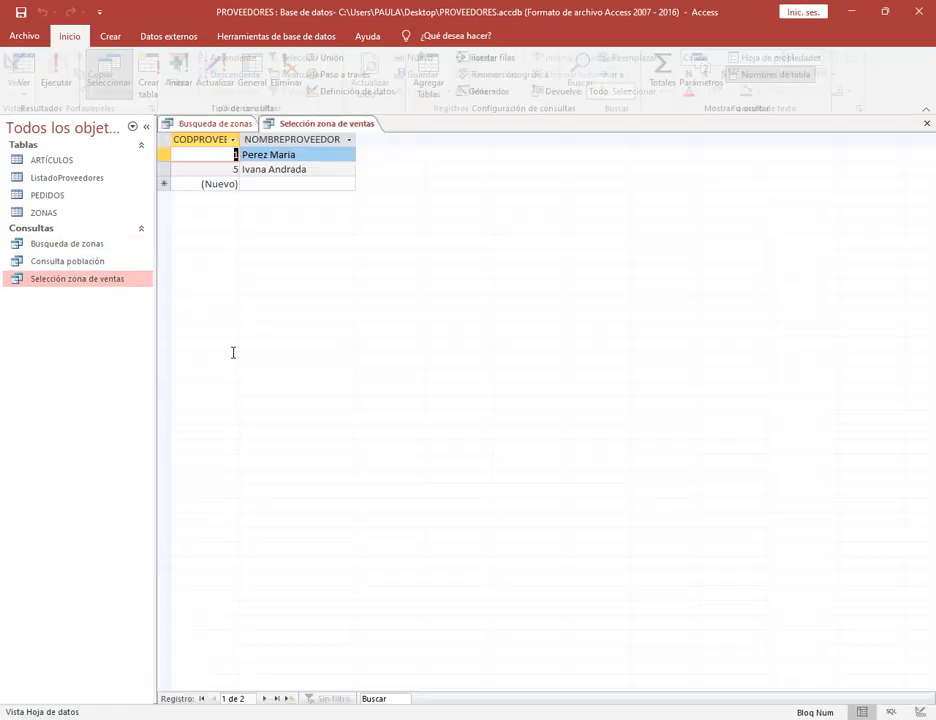
left_click(20, 62)
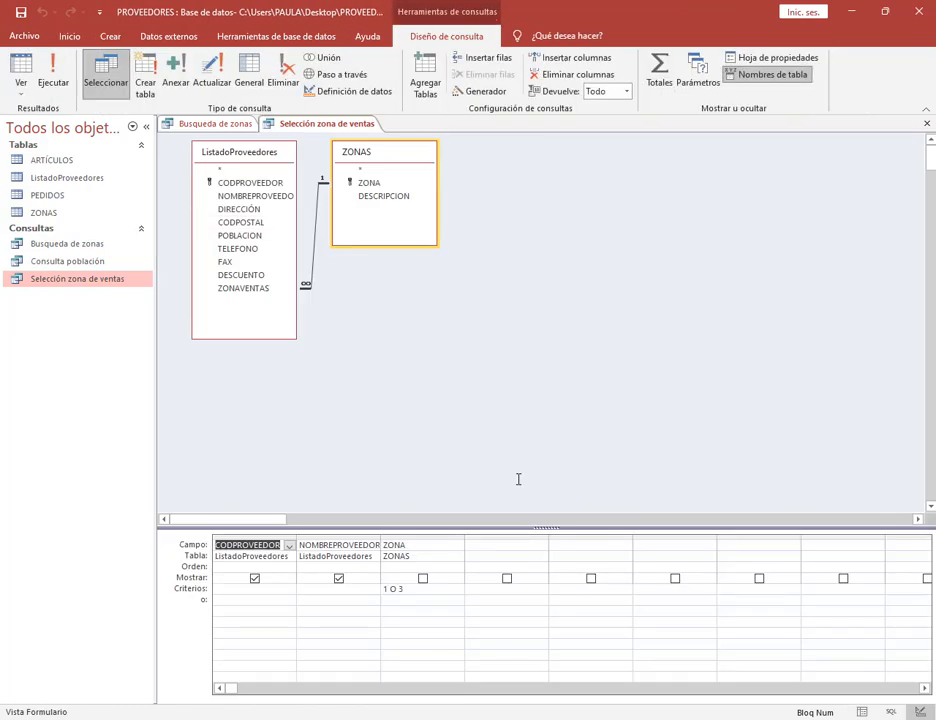
left_click_drag(378, 582, 409, 601)
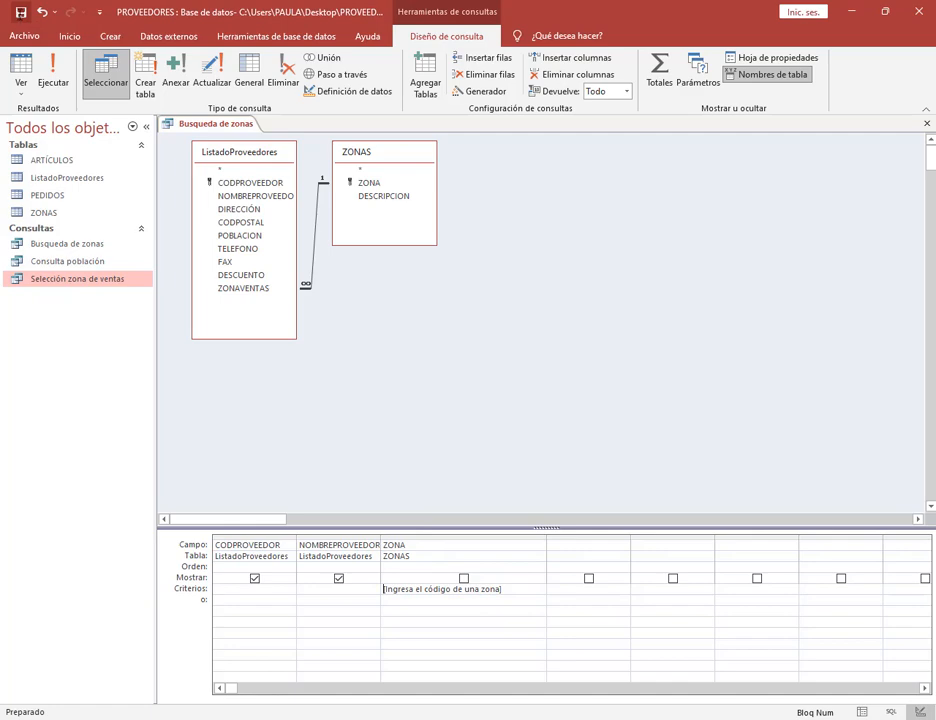
left_click(927, 123)
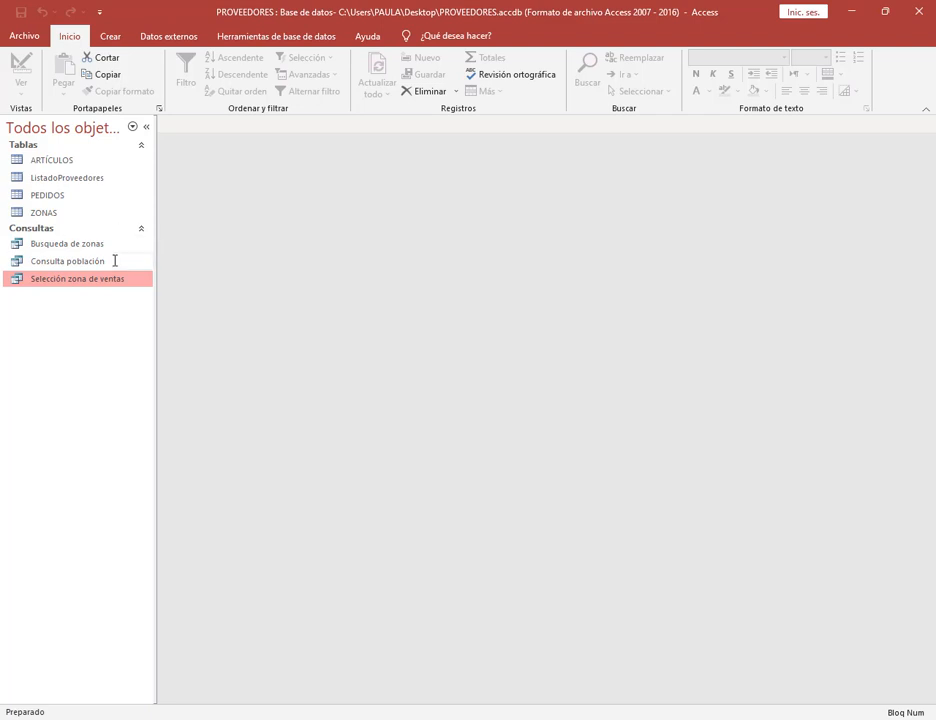
Open the ZONAS table and review its zone codes and descriptions.
double_click(64, 212)
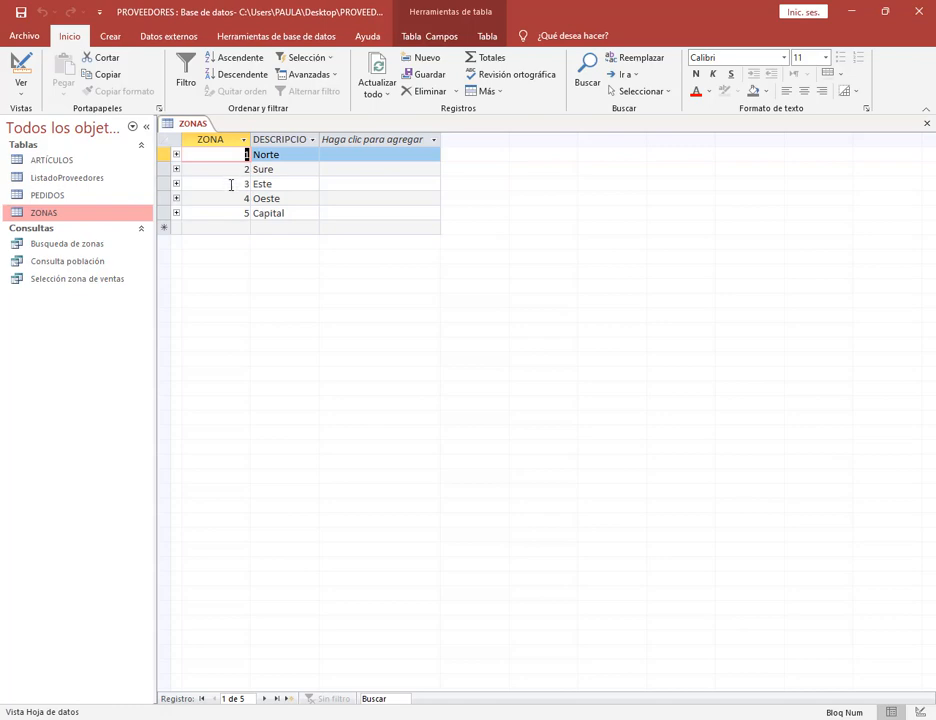
mouse_move(173, 131)
left_mouse_down()
mouse_move(263, 215)
mouse_move(306, 226)
left_mouse_up()
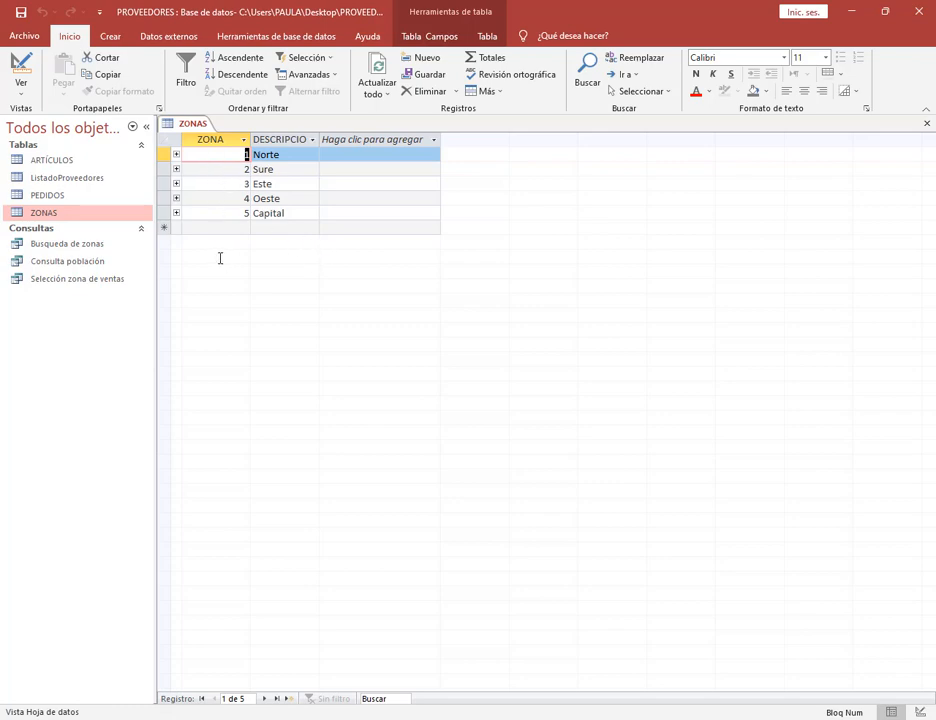
left_click(74, 277)
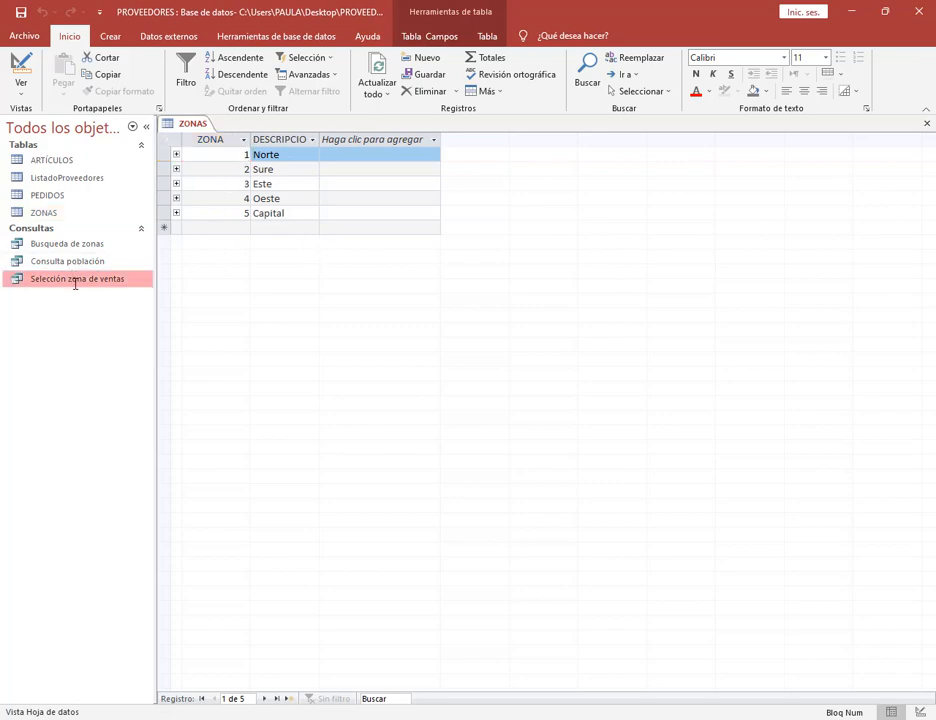
Open Selección zona de ventas, examine its fixed ZONA criterion in design view, and close the query.
double_click(46, 280)
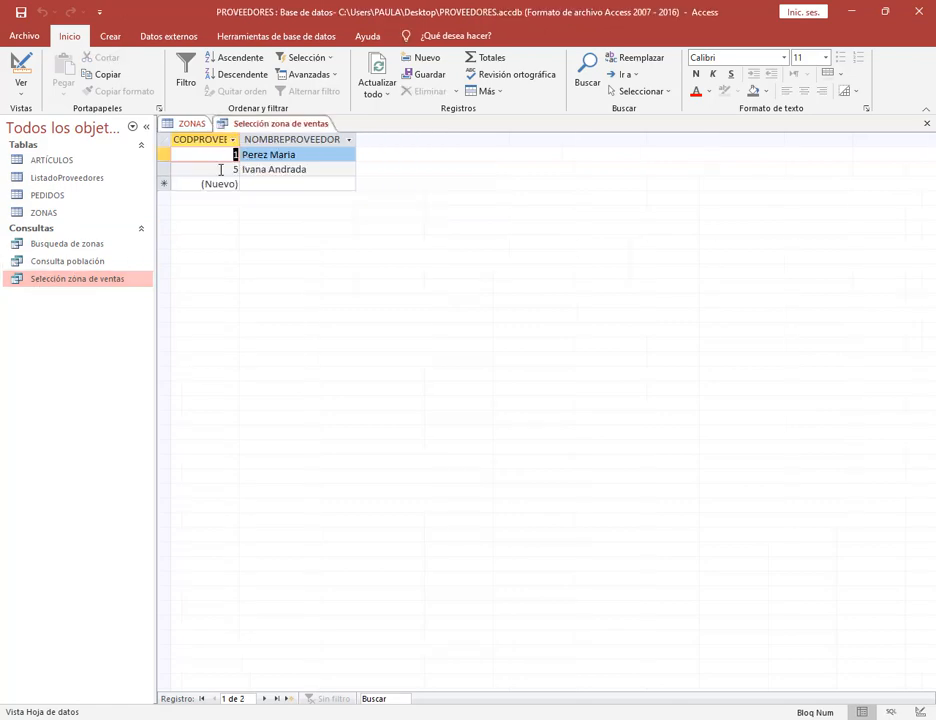
left_click(20, 68)
left_click_drag(384, 589, 412, 600)
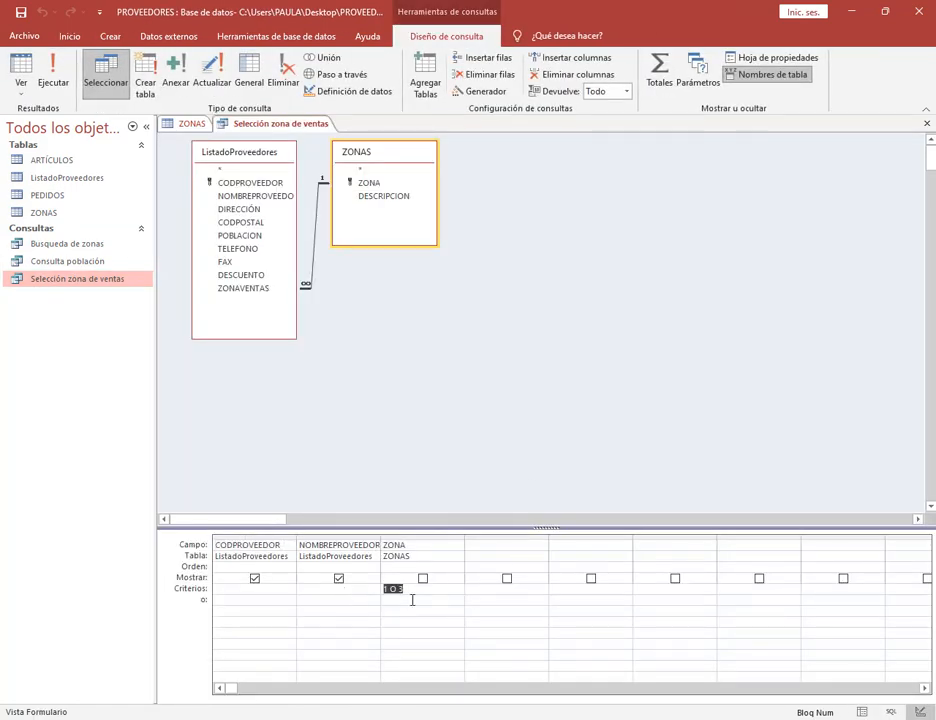
left_click(433, 593)
left_click(927, 126)
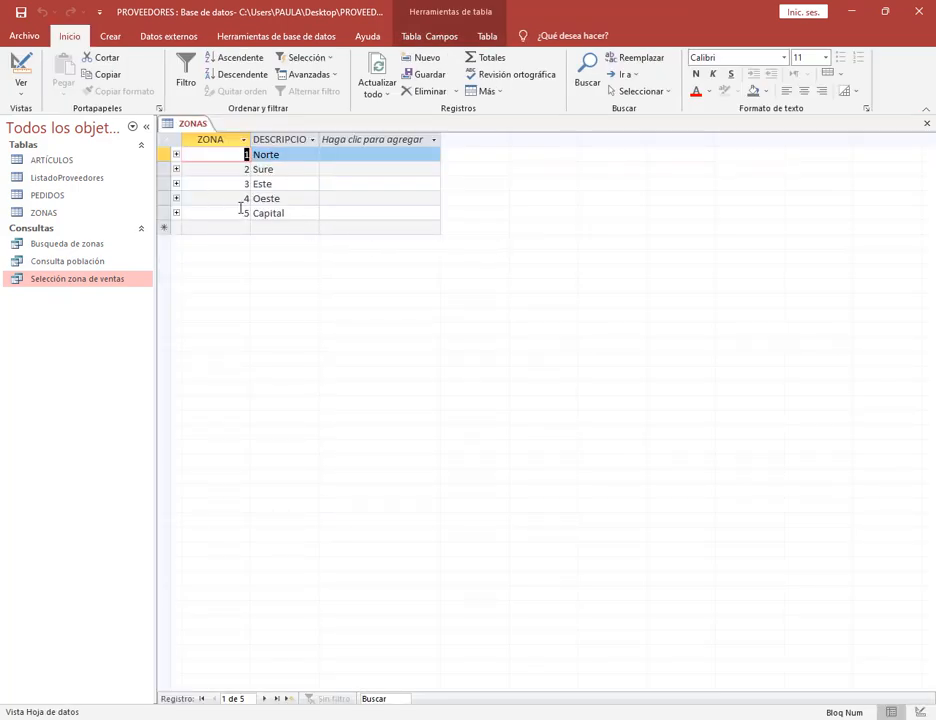
Try editing the ZONA criterion of Selección zona de ventas in design view, and close the query.
right_click(117, 278)
left_click(160, 305)
left_click_drag(384, 591, 424, 593)
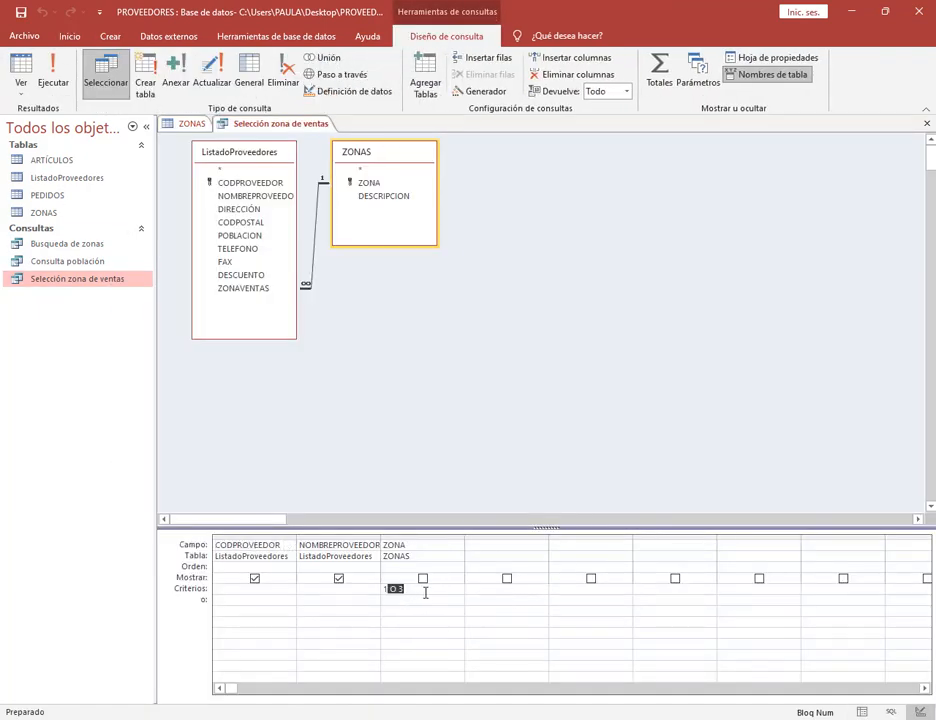
left_click(427, 593)
key("BackSpace")
left_click_drag(400, 590, 337, 590)
left_click(928, 123)
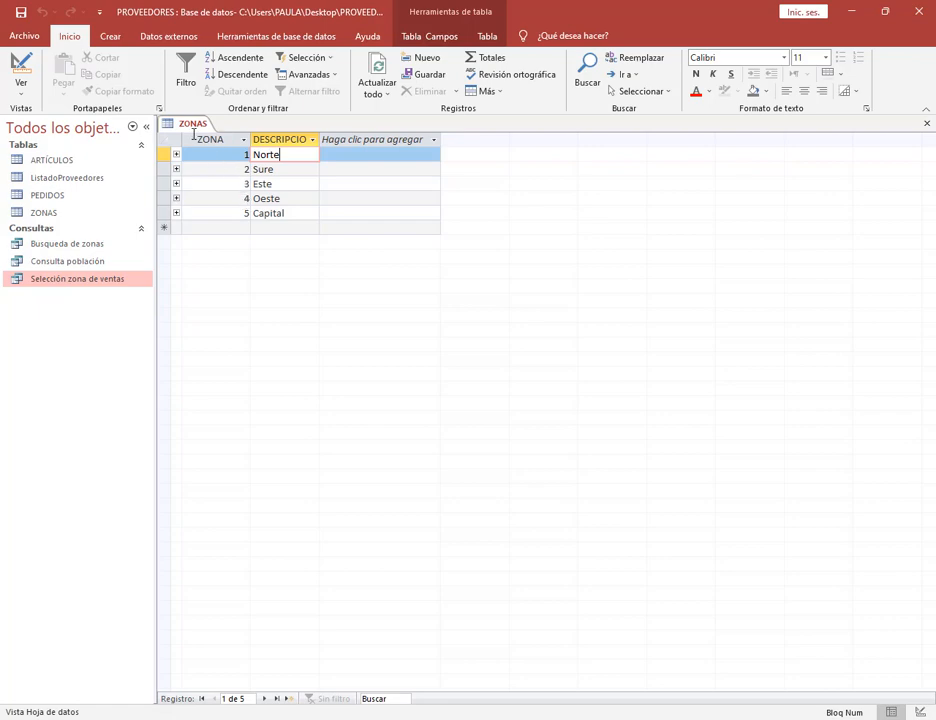
Review the zone codes in ZONAS and run the Busqueda de zonas query with zone code 5.
left_click_drag(190, 131, 310, 229)
double_click(78, 242)
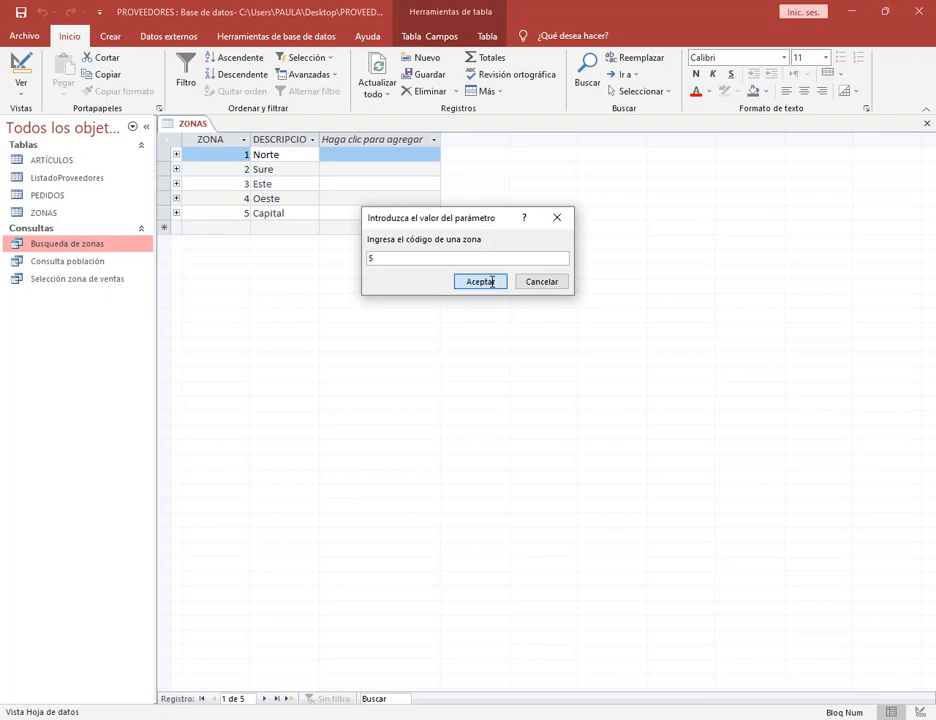
left_click(484, 281)
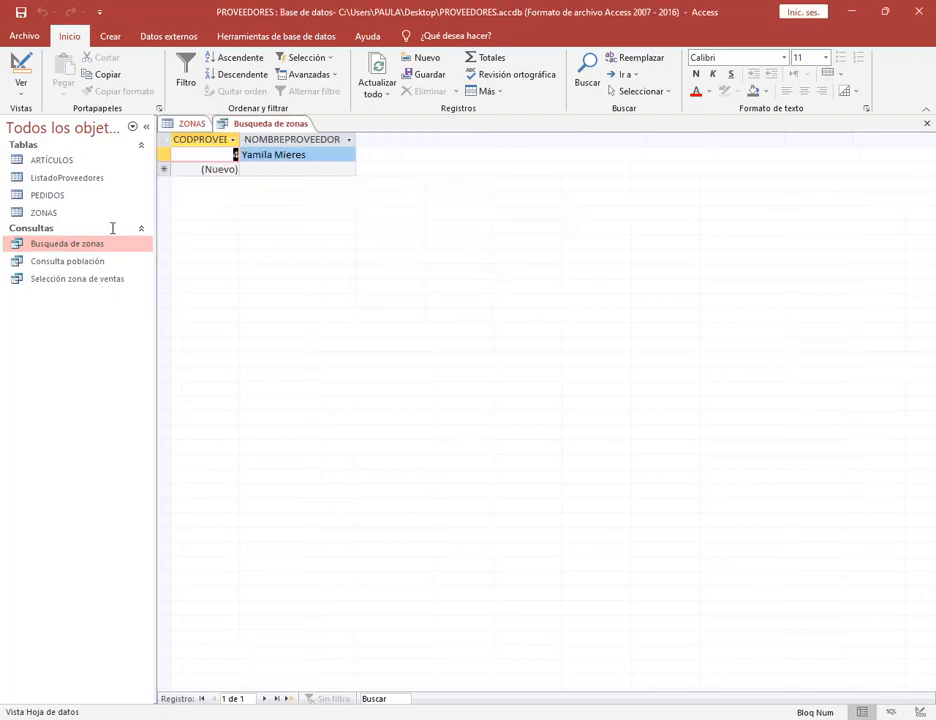
Rerun Busqueda de zonas from design view with zone code 4, compare it with the ZONAS table, and close the query.
left_click(22, 64)
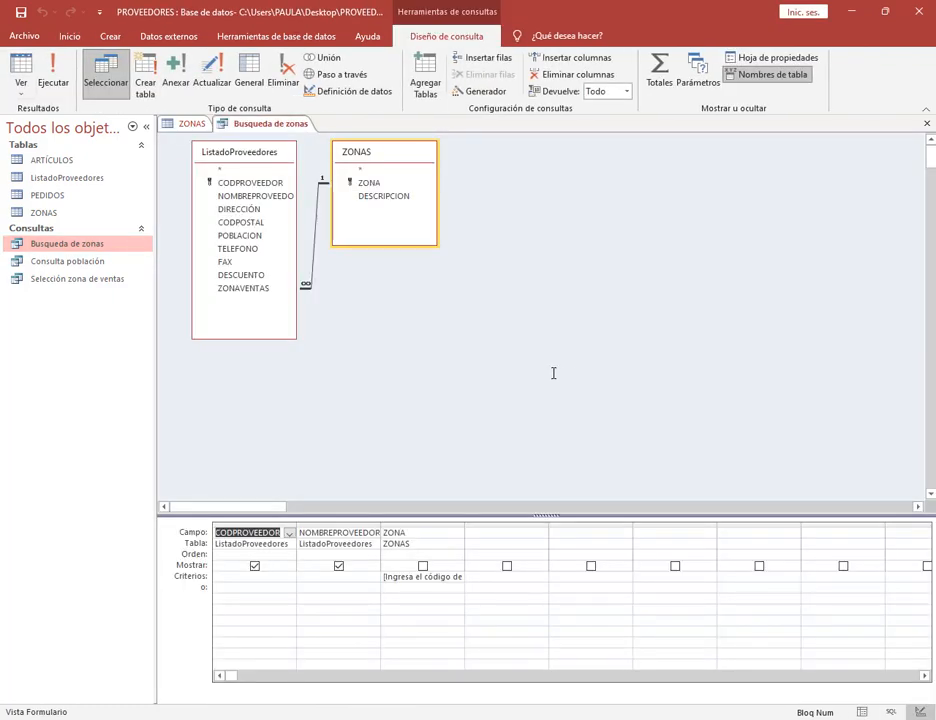
left_click(54, 74)
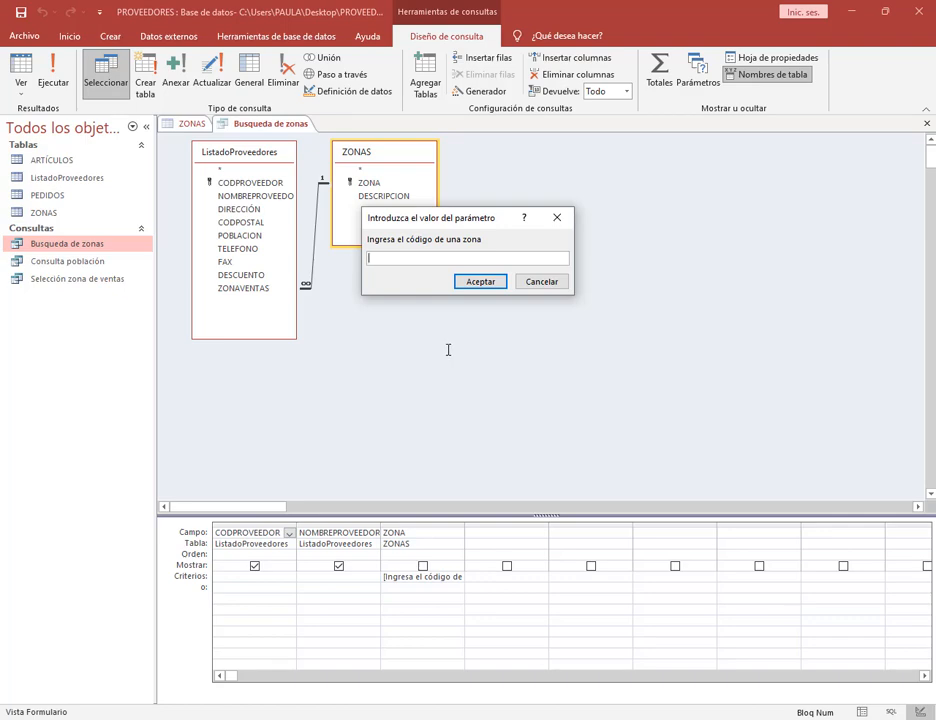
type("4")
left_click(480, 281)
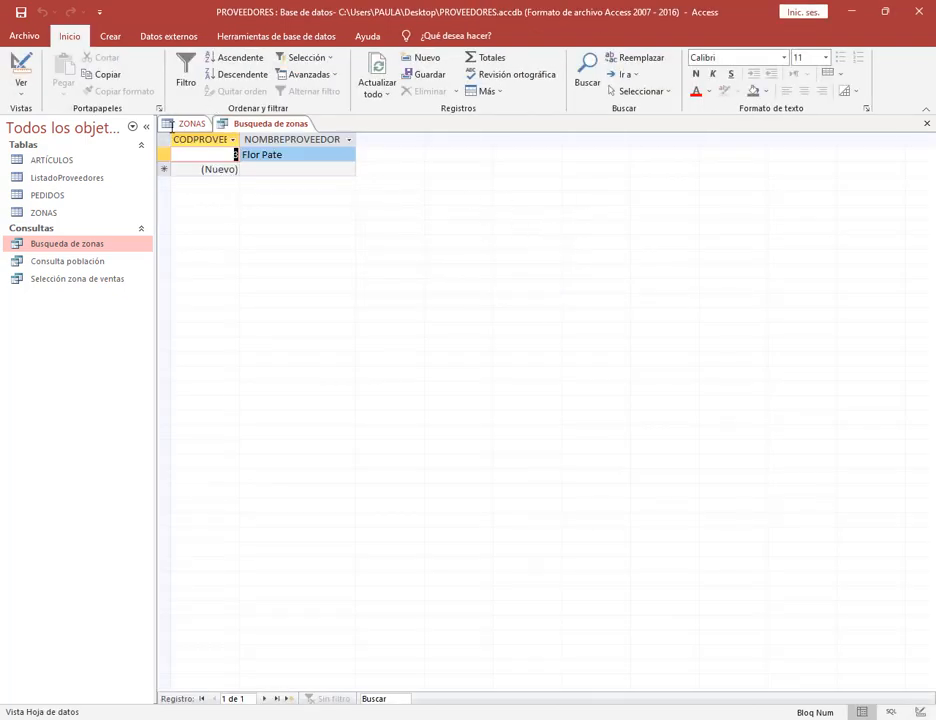
left_click(190, 123)
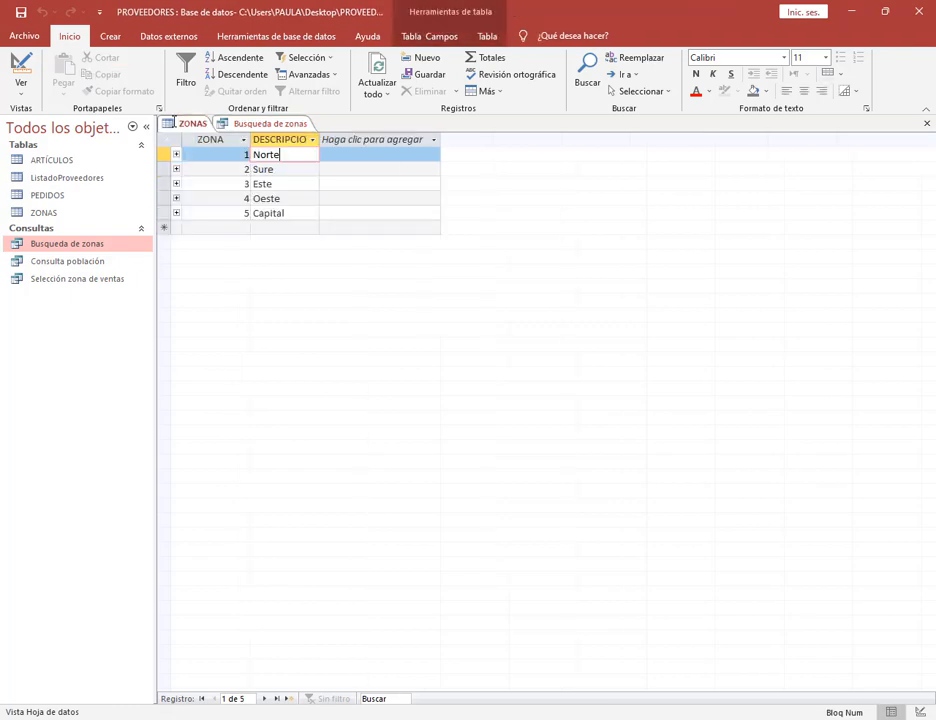
left_click(268, 123)
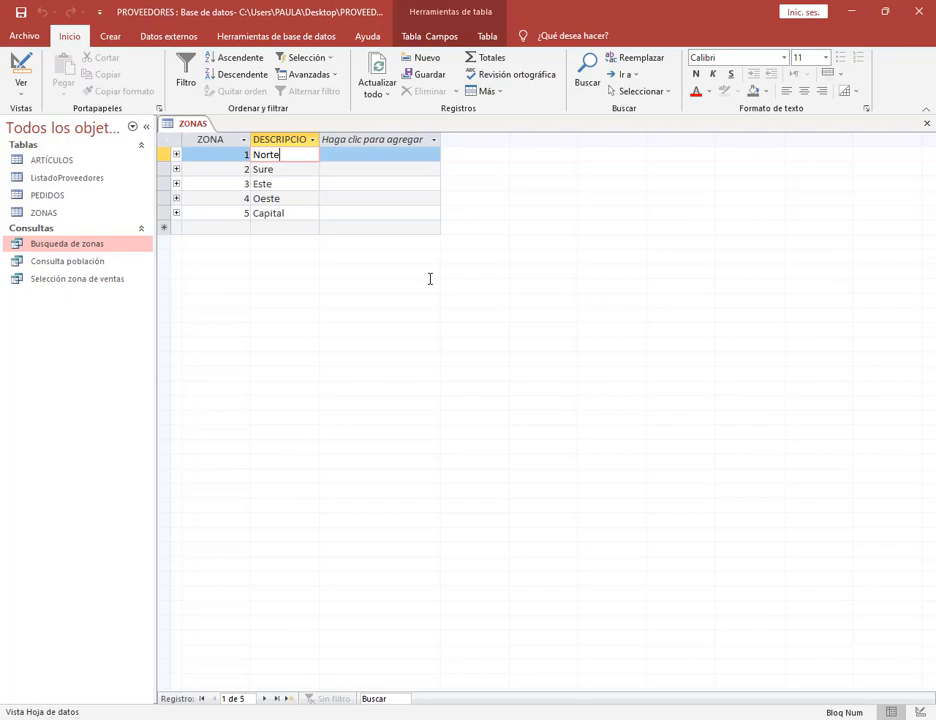
Check the manual's instructions for the DESCRIPCION parameter query, and close the ZONAS table in Access.
key("alt+Tab")
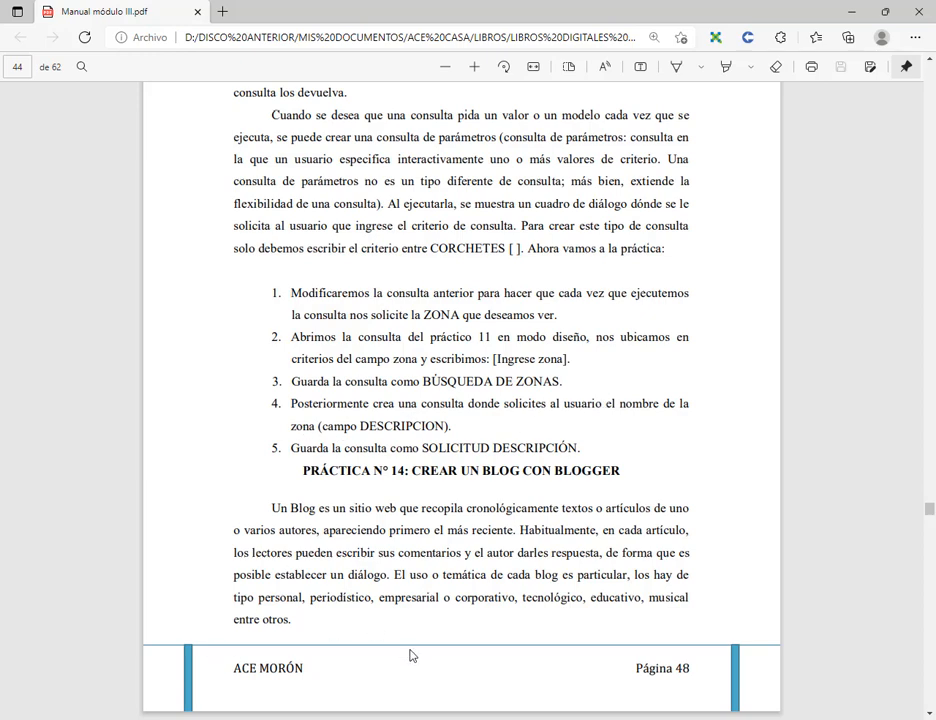
left_click(394, 718)
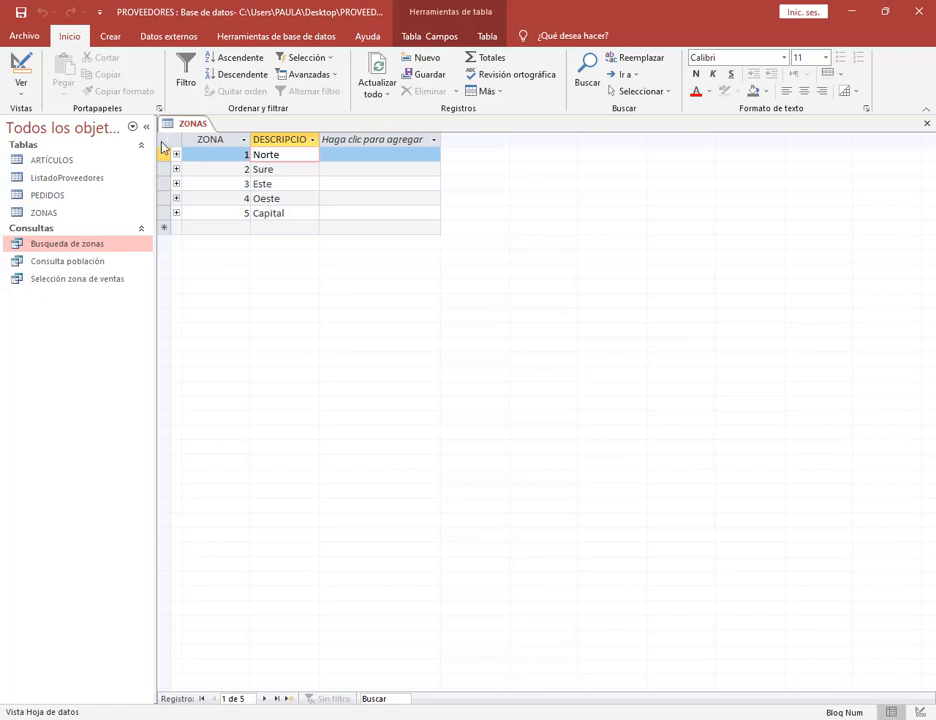
left_click(928, 121)
Create a new query in design view with the ListadoProveedores and ZONAS tables.
left_click(109, 35)
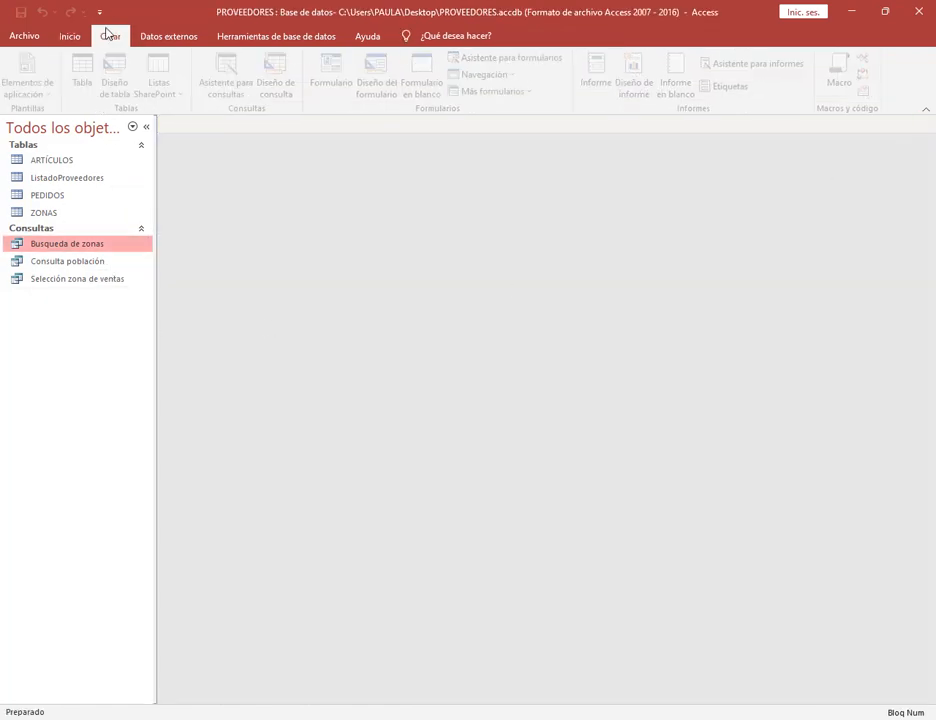
left_click(278, 78)
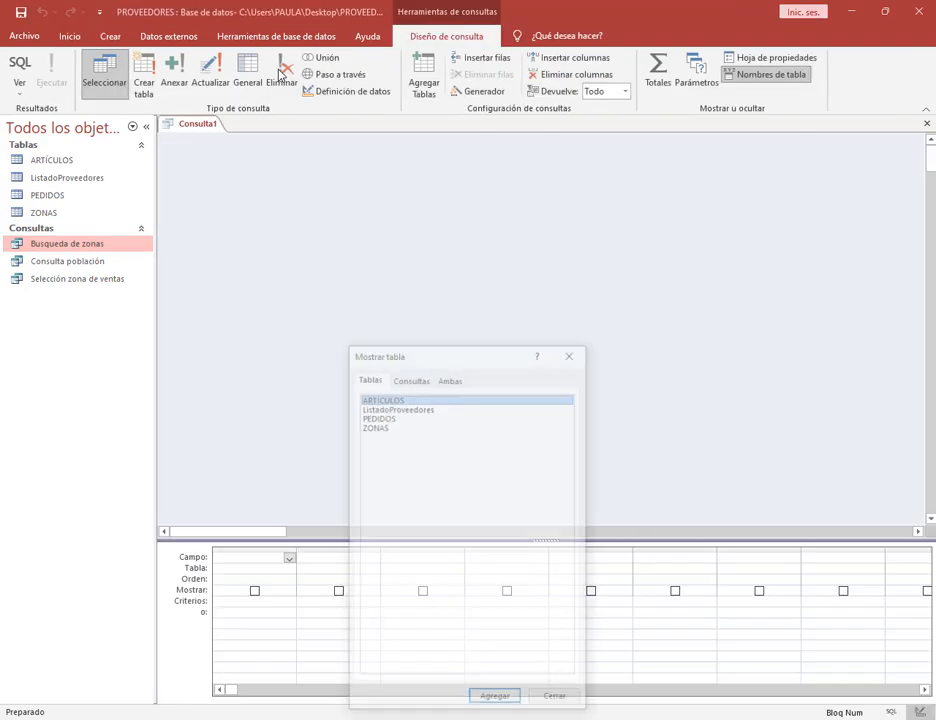
double_click(428, 408)
double_click(382, 427)
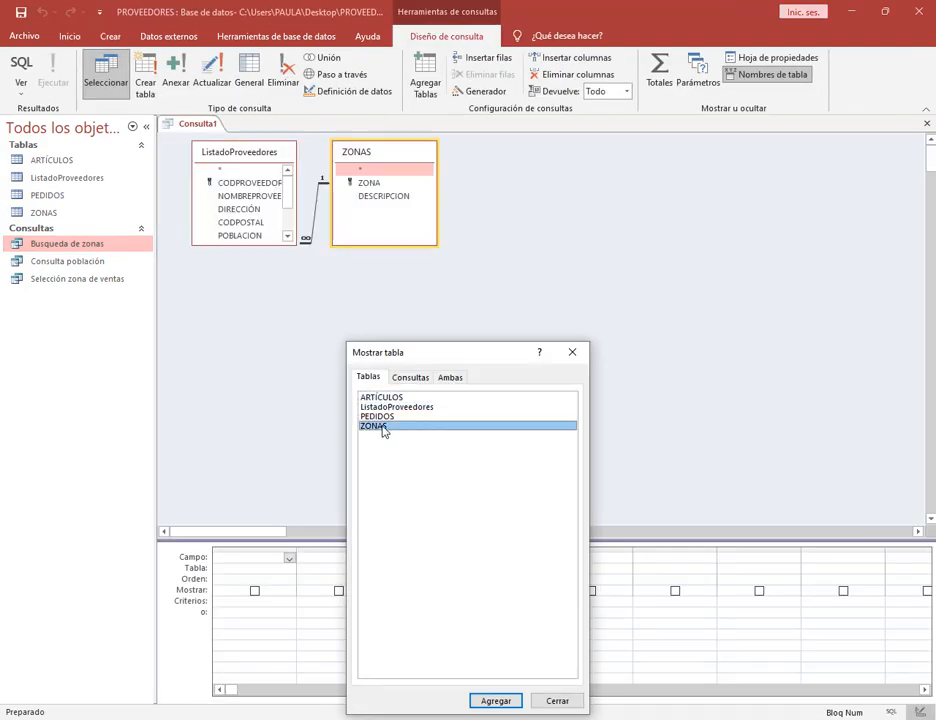
left_click(557, 701)
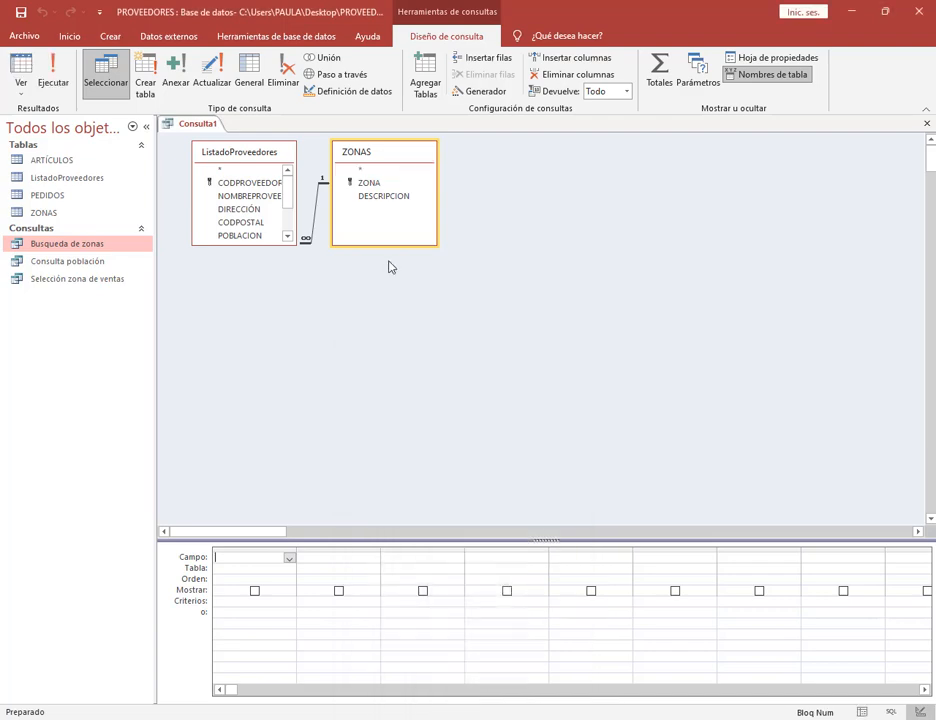
Add CODPROVEEDOR and NOMBREPROVEEDOR from ListadoProveedores and DESCRIPCION from ZONAS to the query grid.
double_click(250, 184)
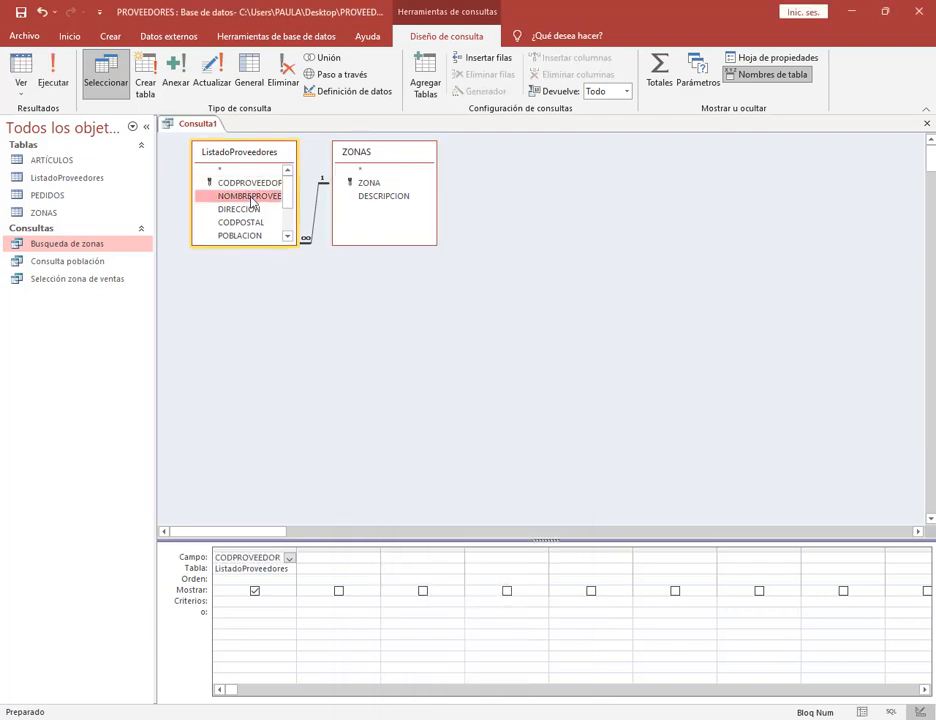
double_click(248, 196)
double_click(393, 197)
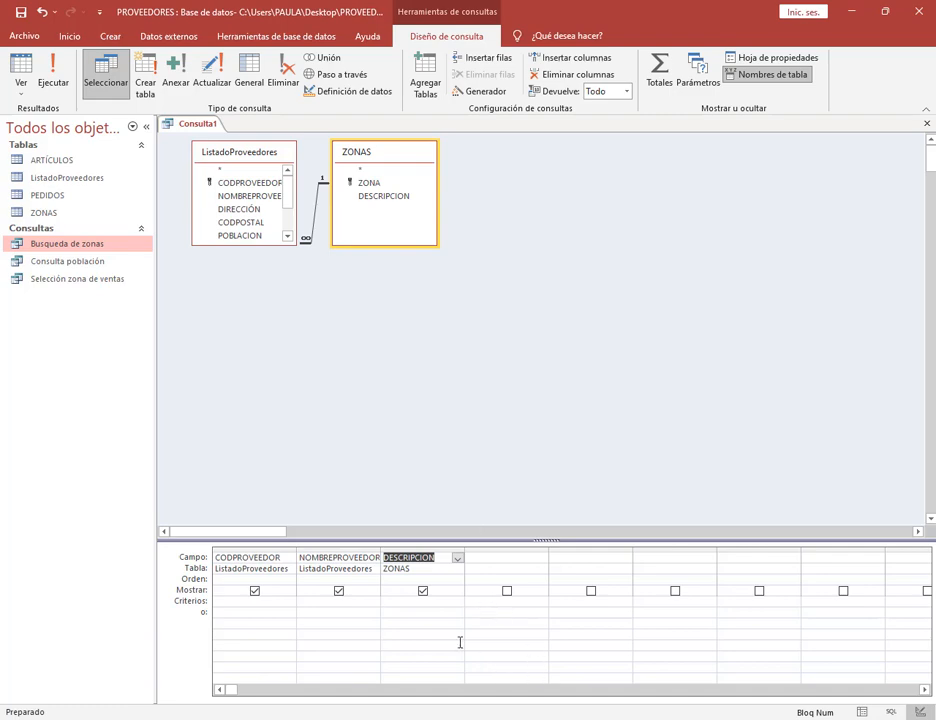
left_click(455, 602)
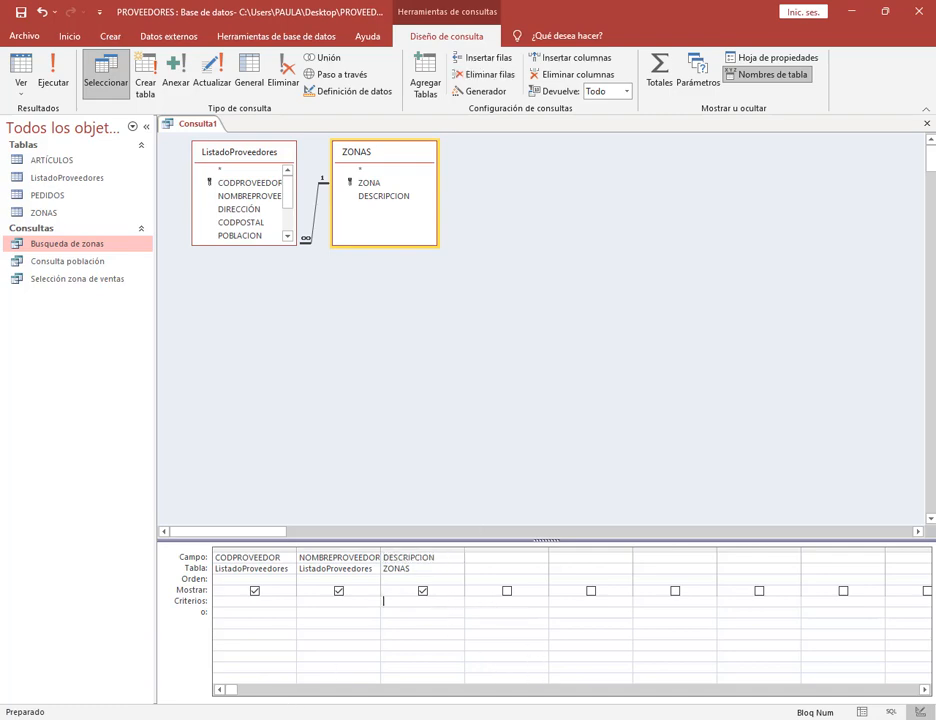
Check the required query name in the manual and save the new query as Solicitud descripción.
key("alt+Tab")
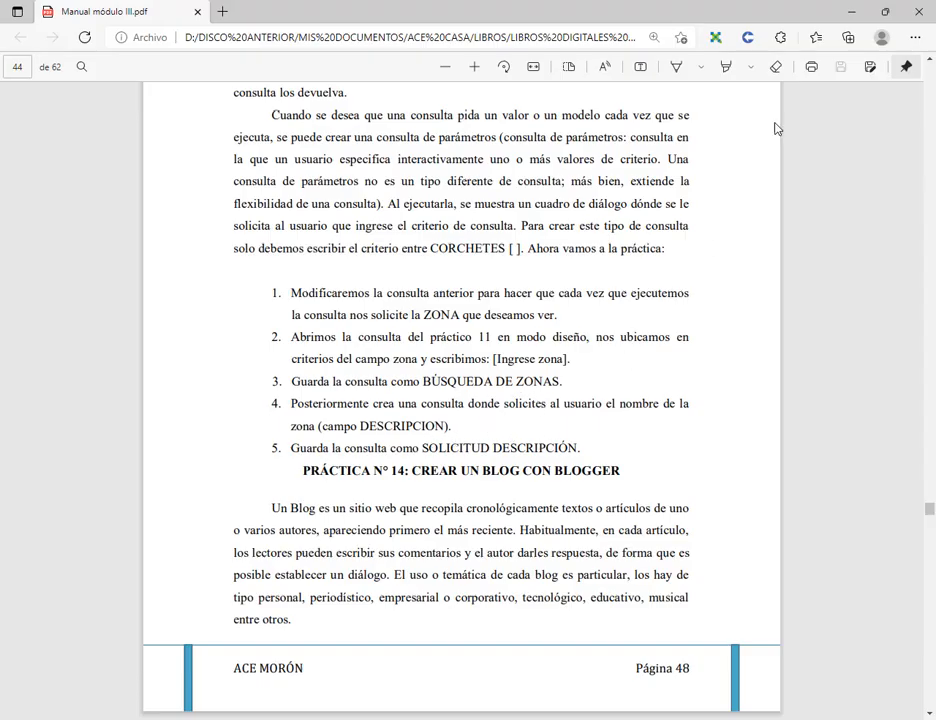
left_click(851, 12)
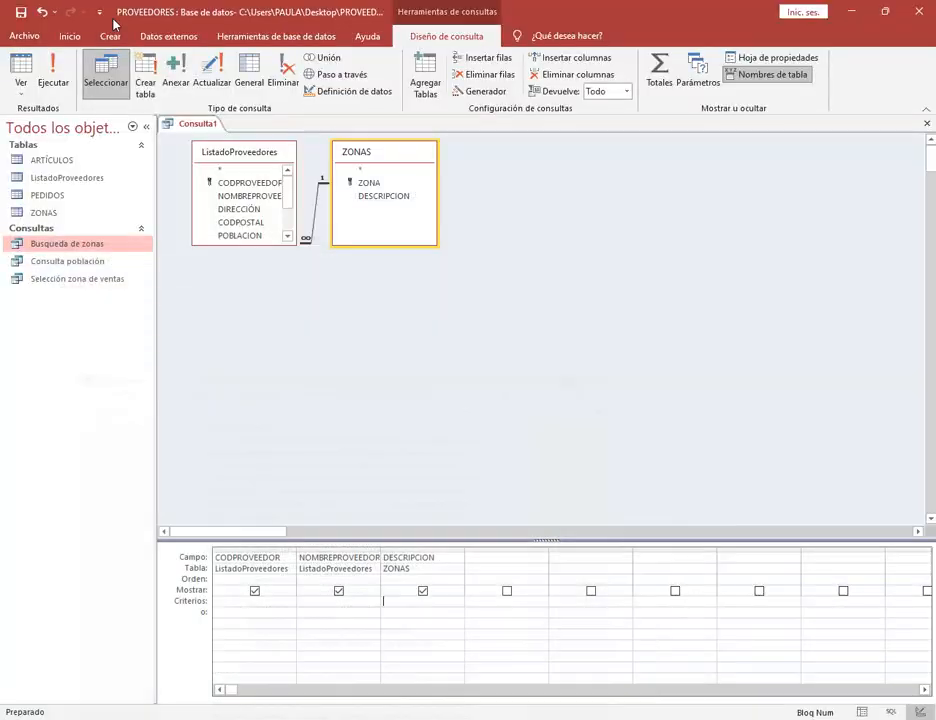
left_click(21, 13)
type("Solicitud descripción")
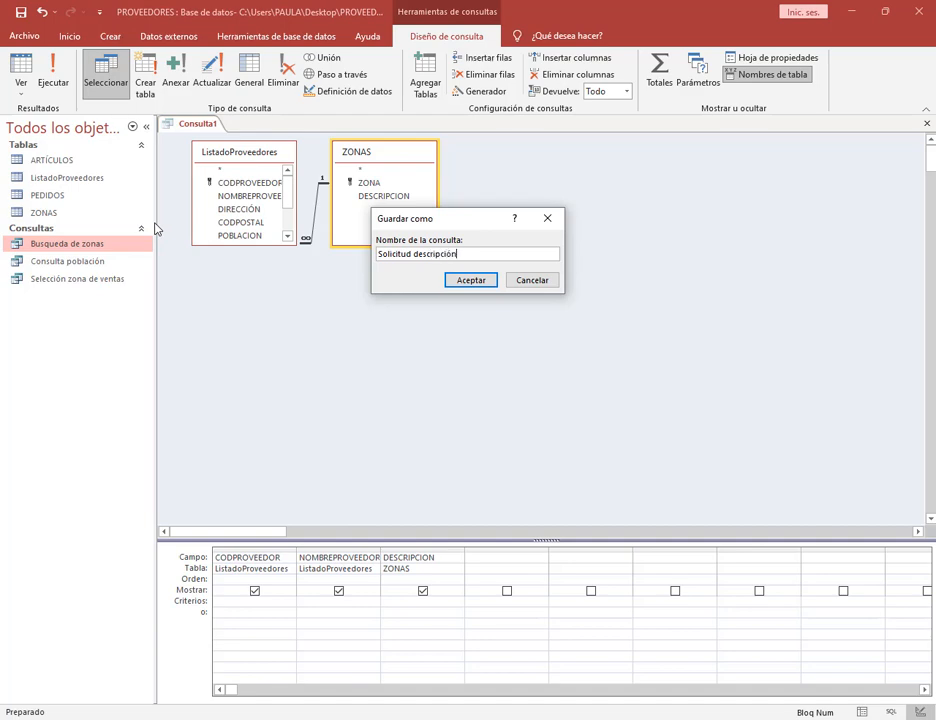
left_click(458, 281)
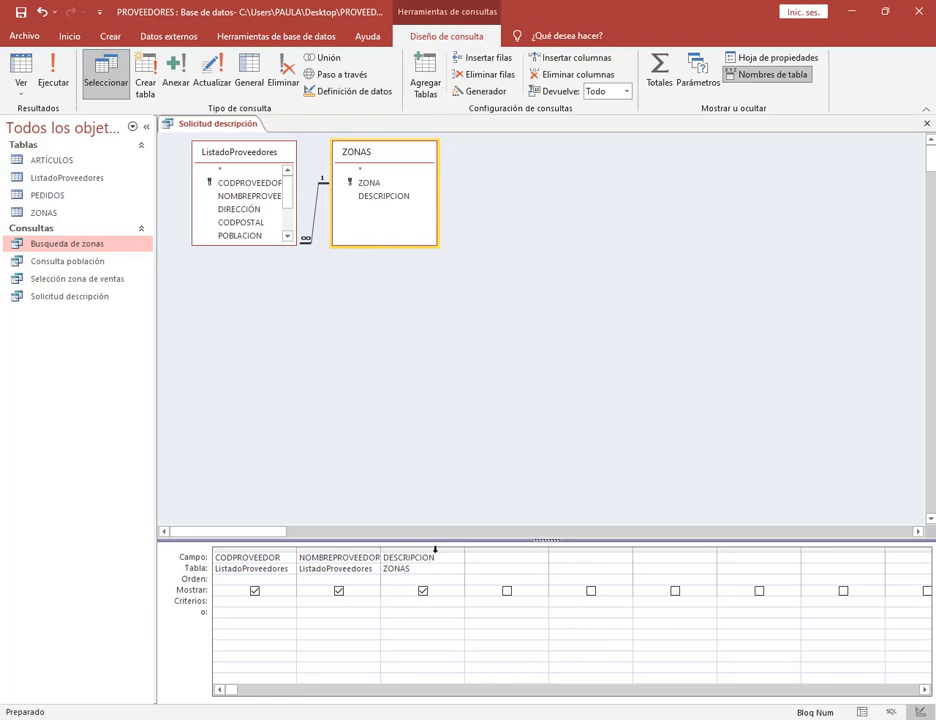
Preview the query unfiltered, widen the DESCRIPCION column in design view, and set its criterion to [Ingresá el nombre de una zona].
left_click(66, 71)
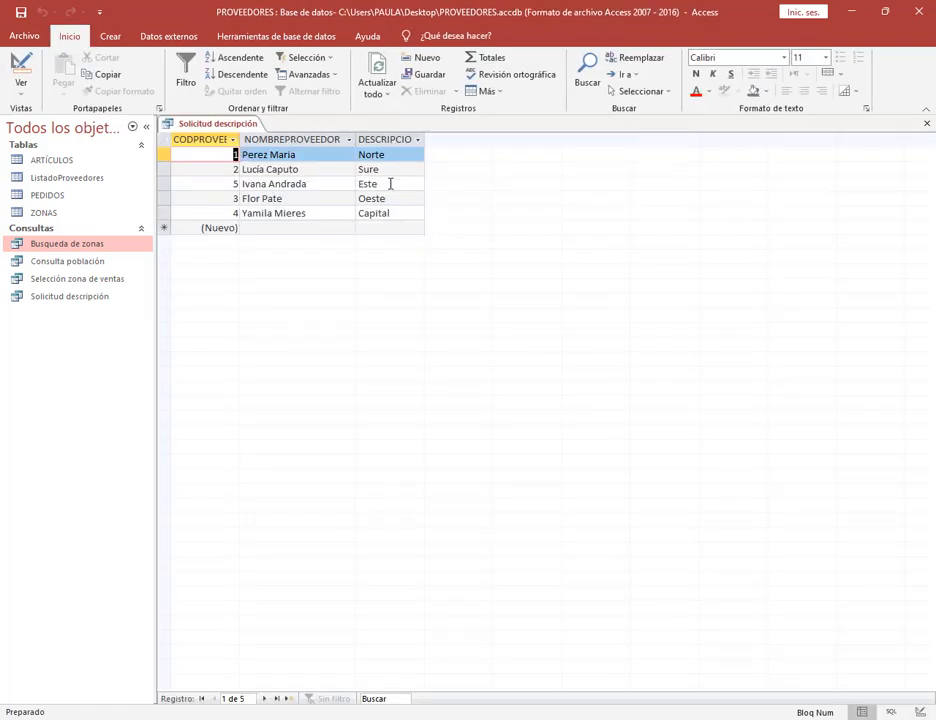
left_click(21, 66)
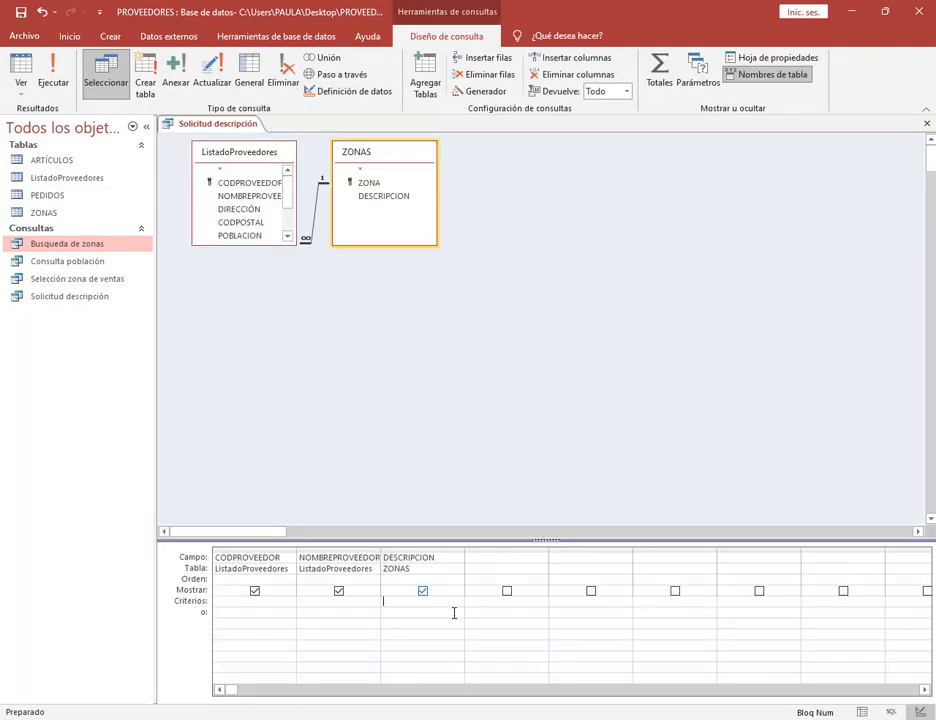
left_click_drag(465, 550, 545, 551)
left_click(401, 600)
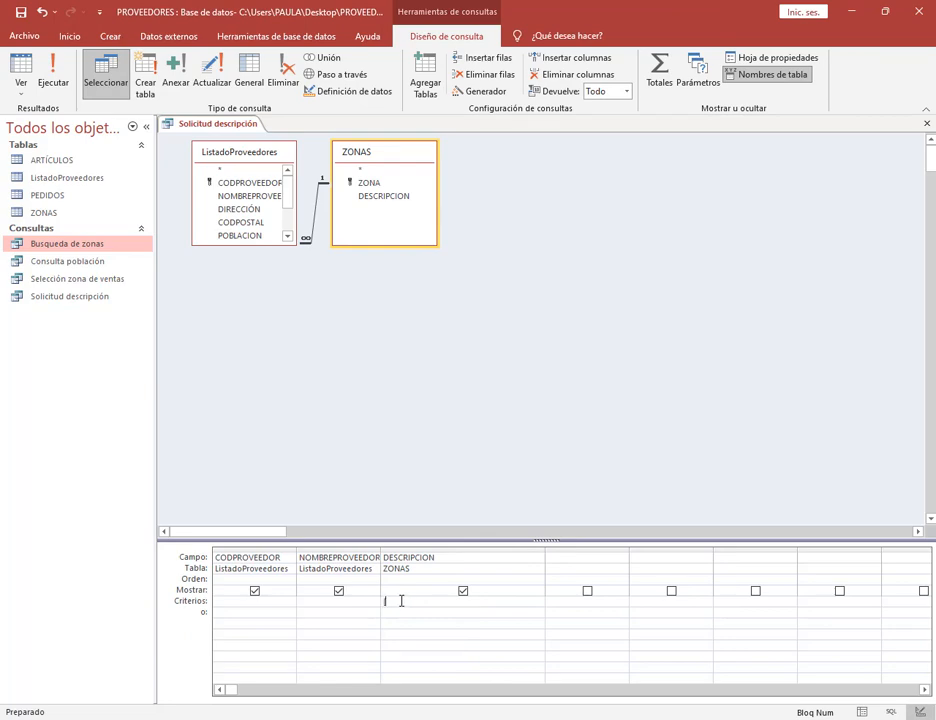
type("[Ingresá el nombre de una zona")
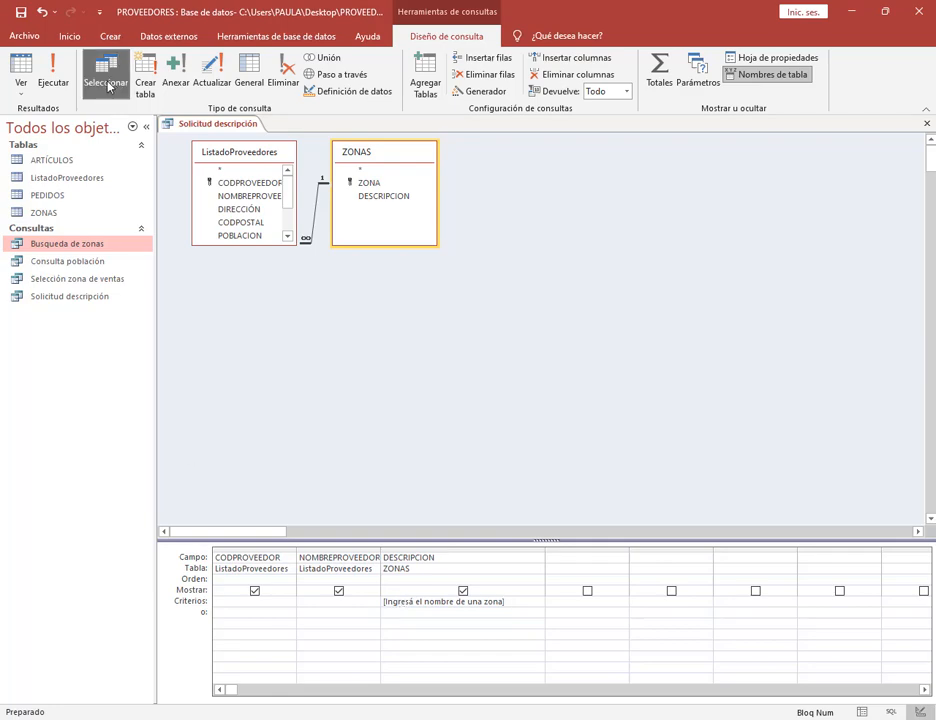
Test the Solicitud descripción query with the zone name Oeste and return to its design view.
left_click(53, 75)
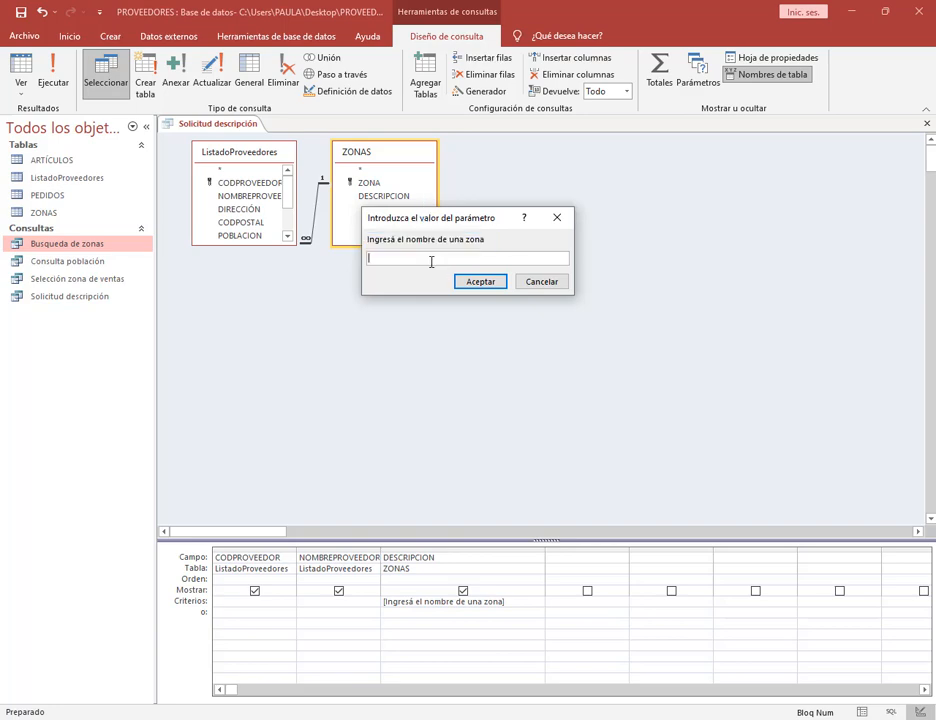
type("Oeste")
left_click(484, 284)
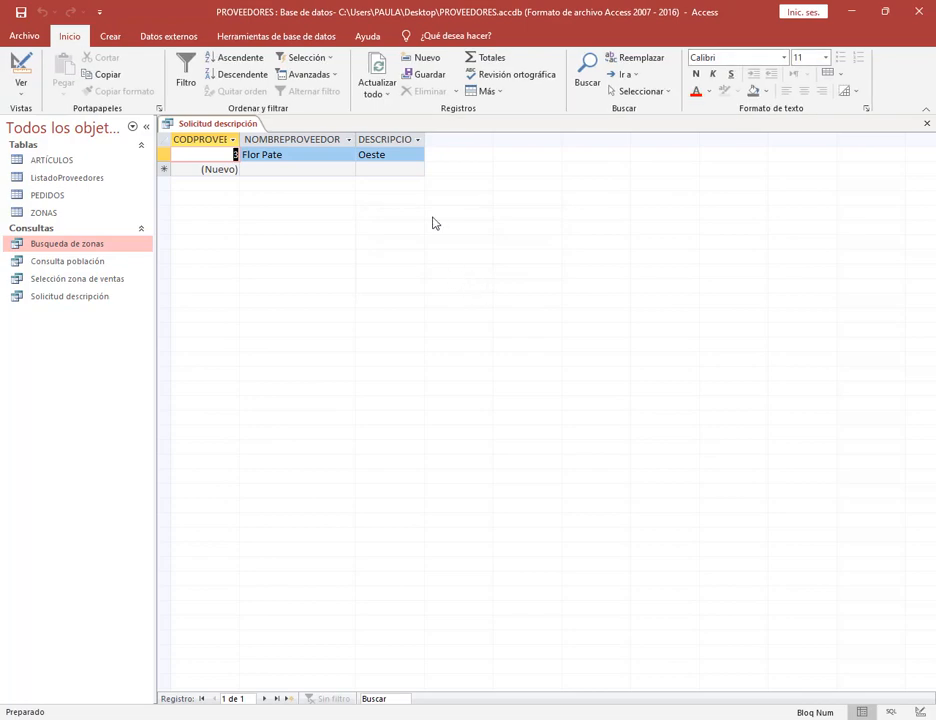
left_click(20, 64)
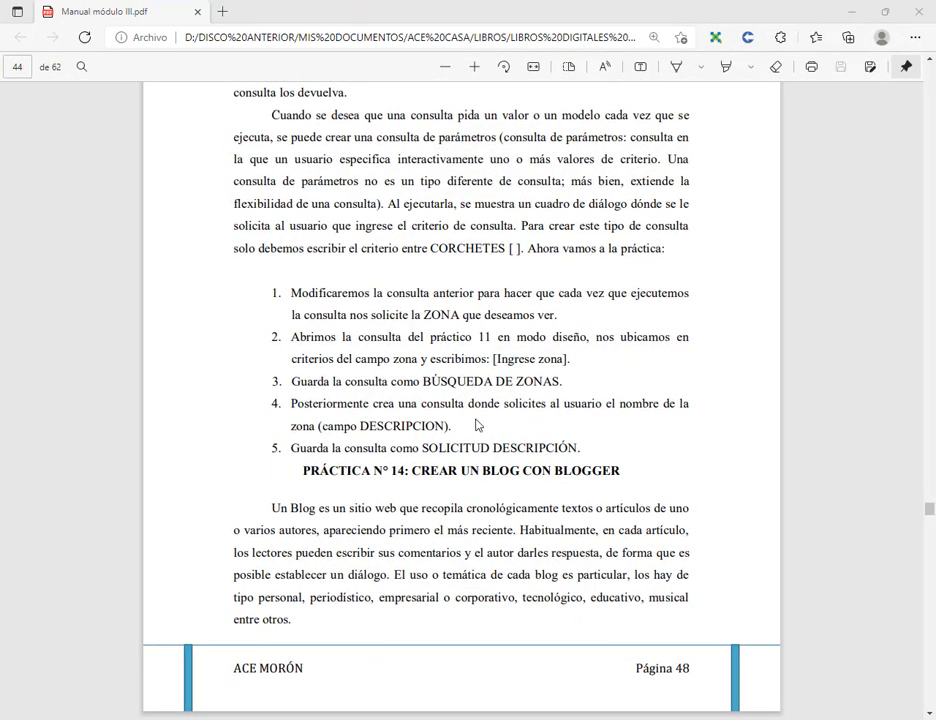
Review the end of PRÁCTICA N° 13 and the start of PRÁCTICA N° 14 in the manual PDF.
scroll(477, 425, "down", 1)
scroll(500, 338, "down", 3)
scroll(470, 345, "up", 3)
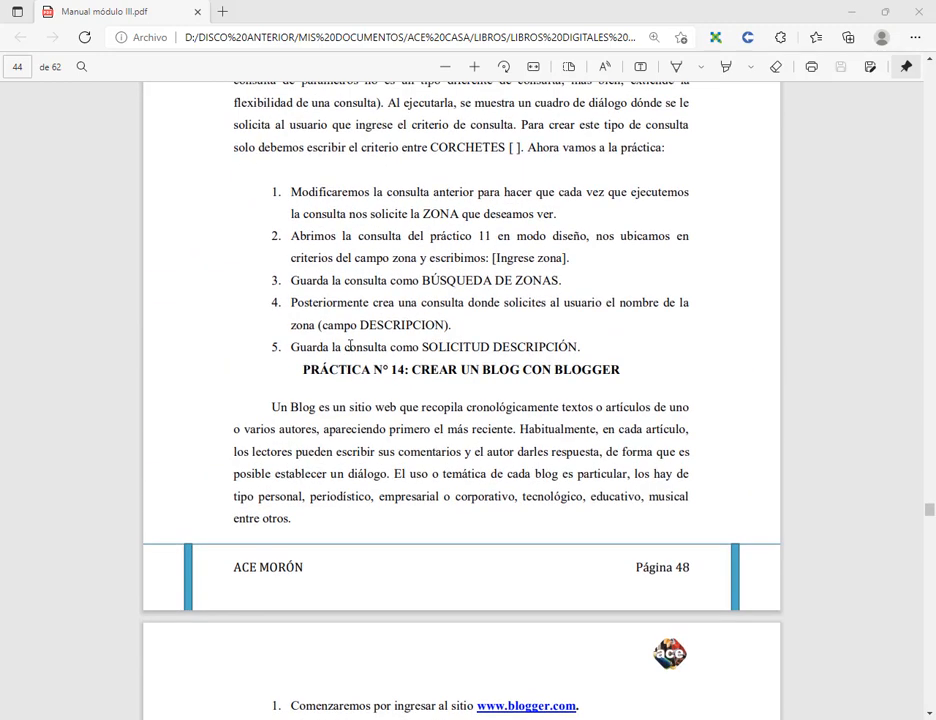
left_click_drag(388, 365, 462, 370)
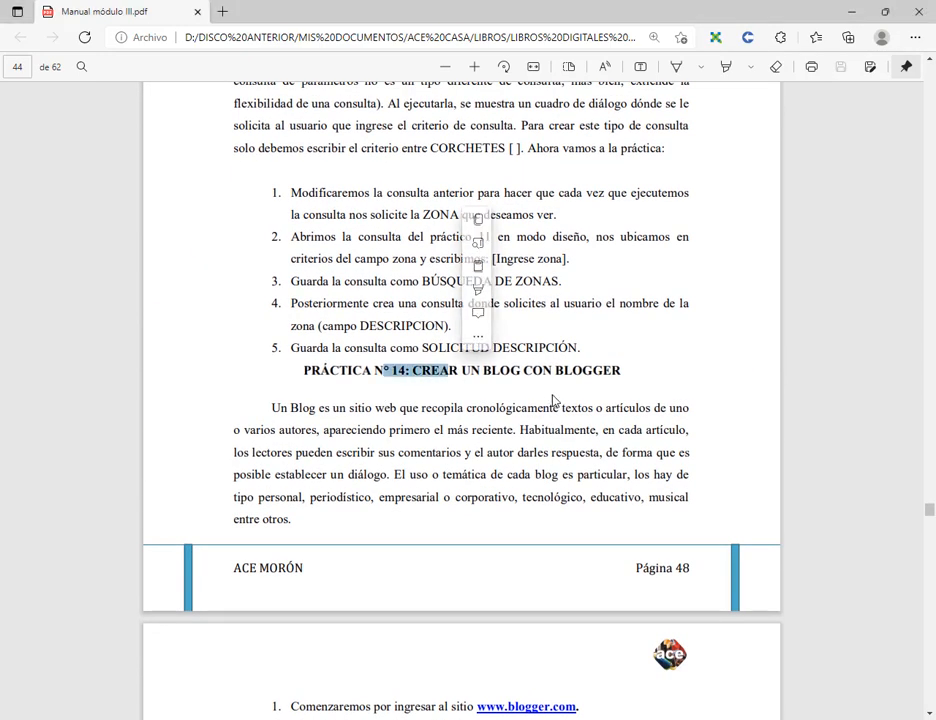
left_click(645, 363)
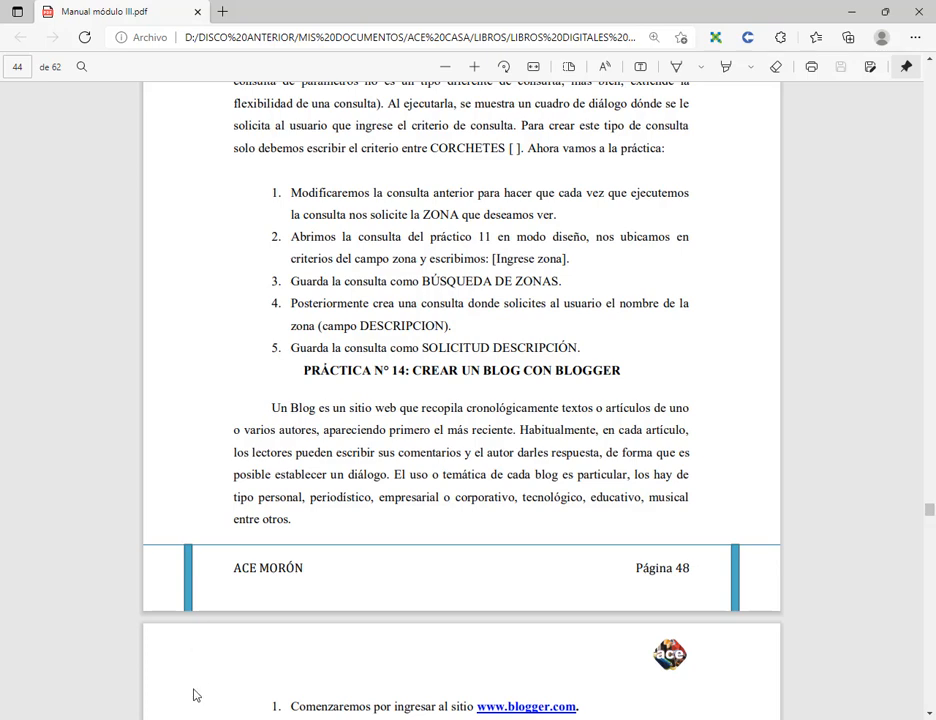
left_click(196, 719)
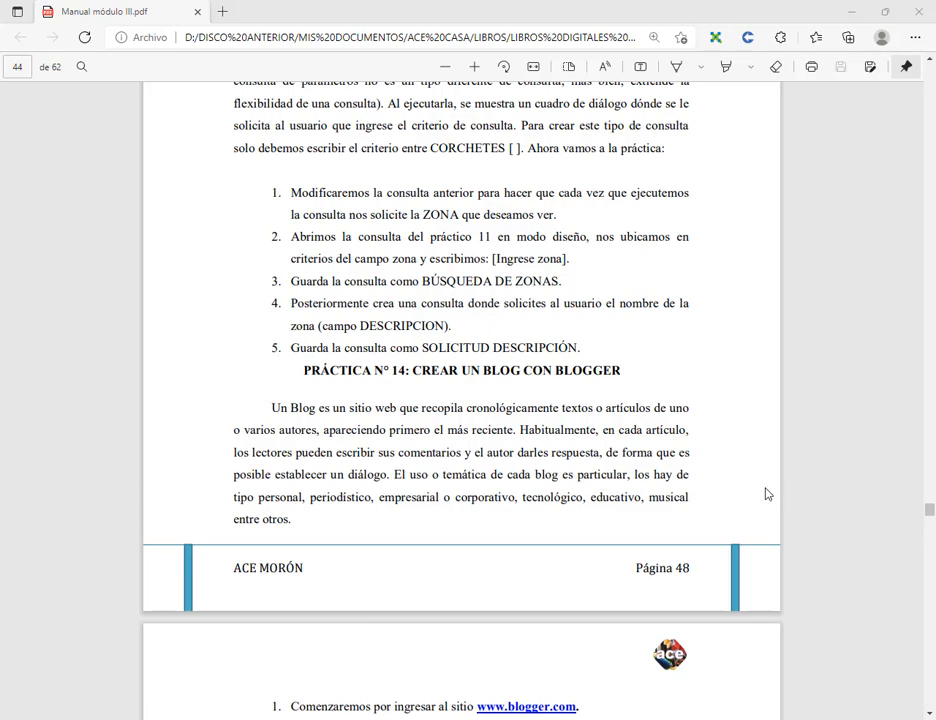
Open Farmacia central oeste.pdf from the desktop and examine its title and table definitions on the first page.
key("super+d")
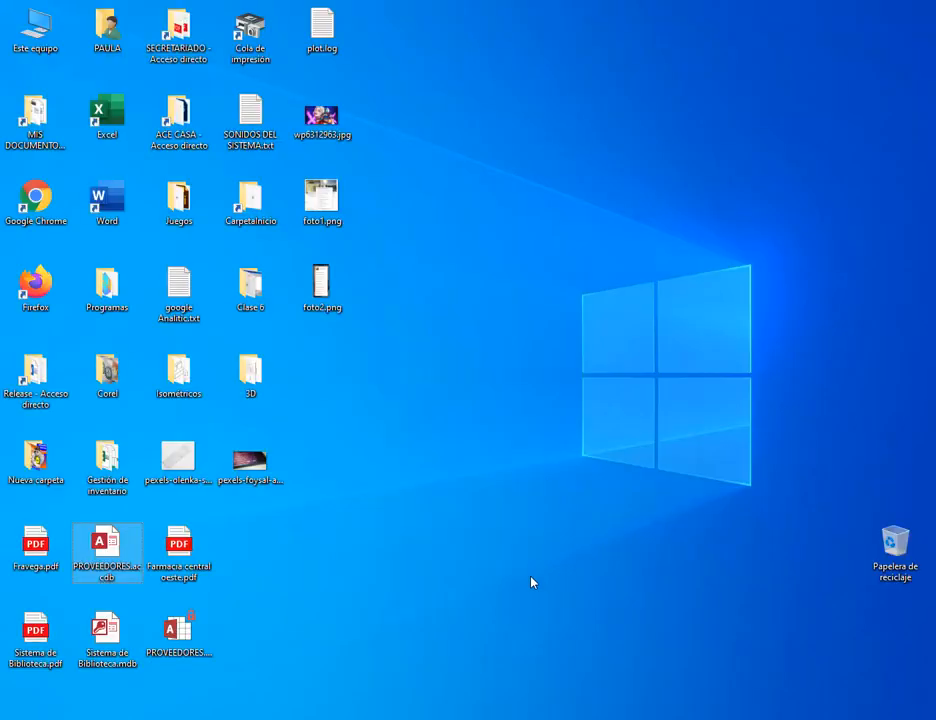
left_click(532, 582)
double_click(200, 556)
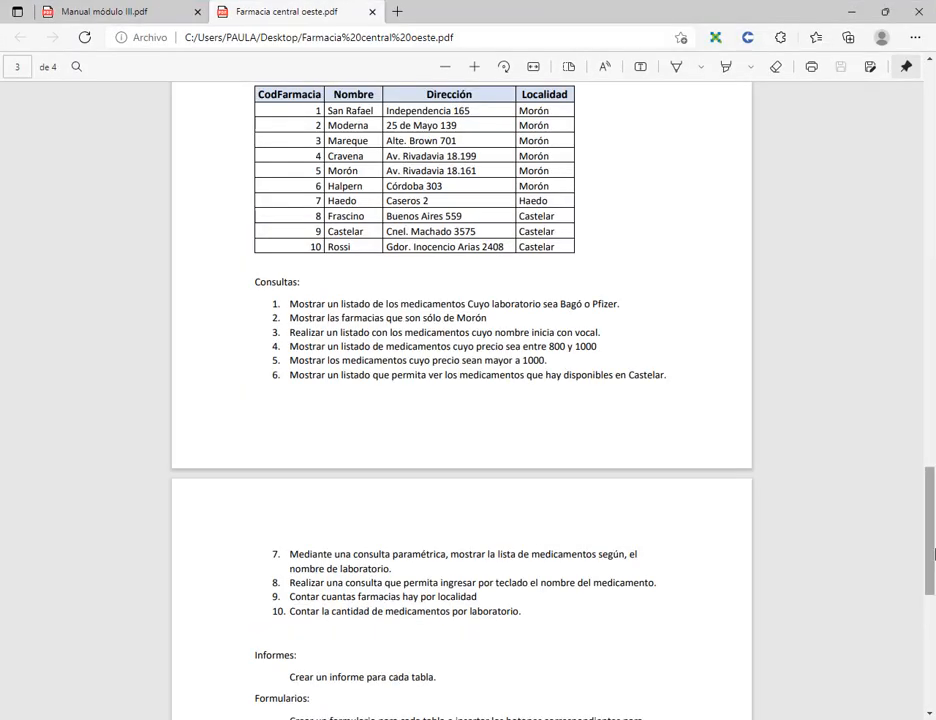
left_click_drag(932, 540, 933, 160)
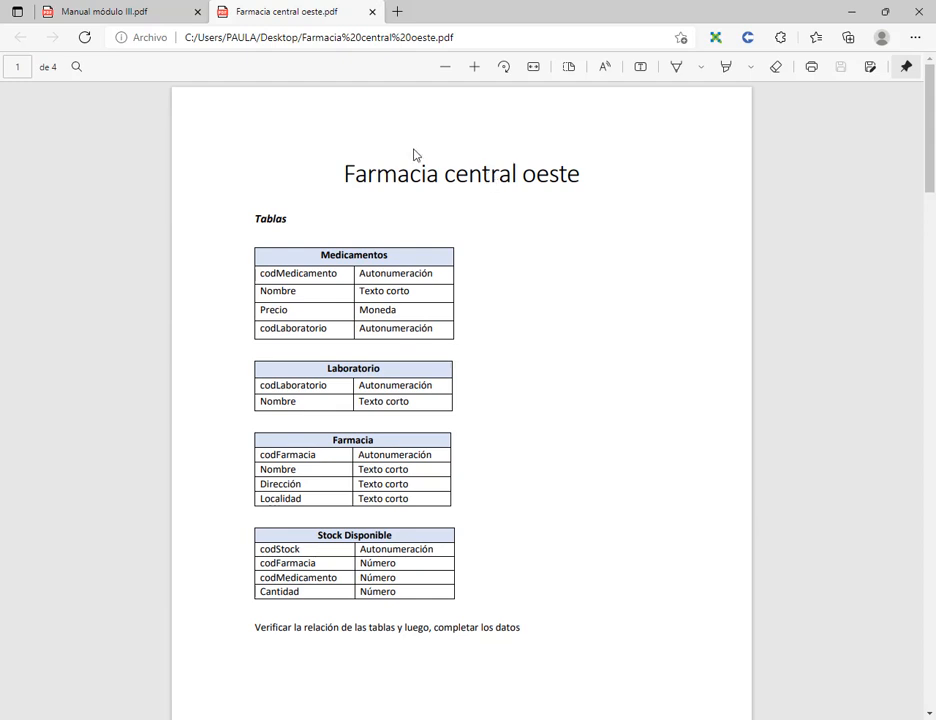
left_click_drag(345, 174, 593, 178)
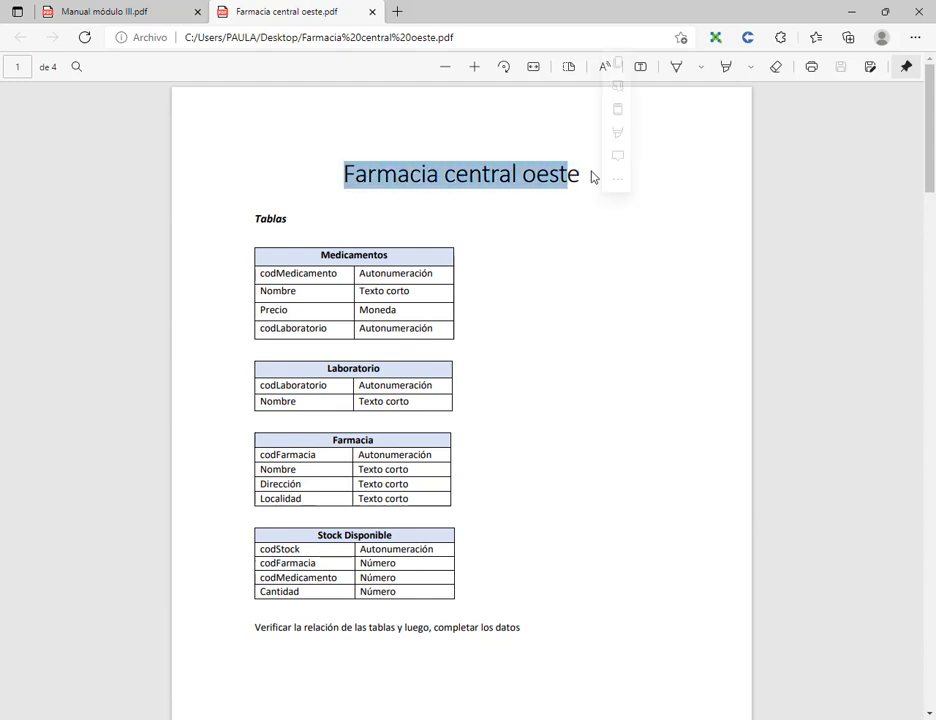
Review the rest of Farmacia central oeste.pdf: the relationship instruction, the table data, and the query, report and form tasks.
left_click(514, 184)
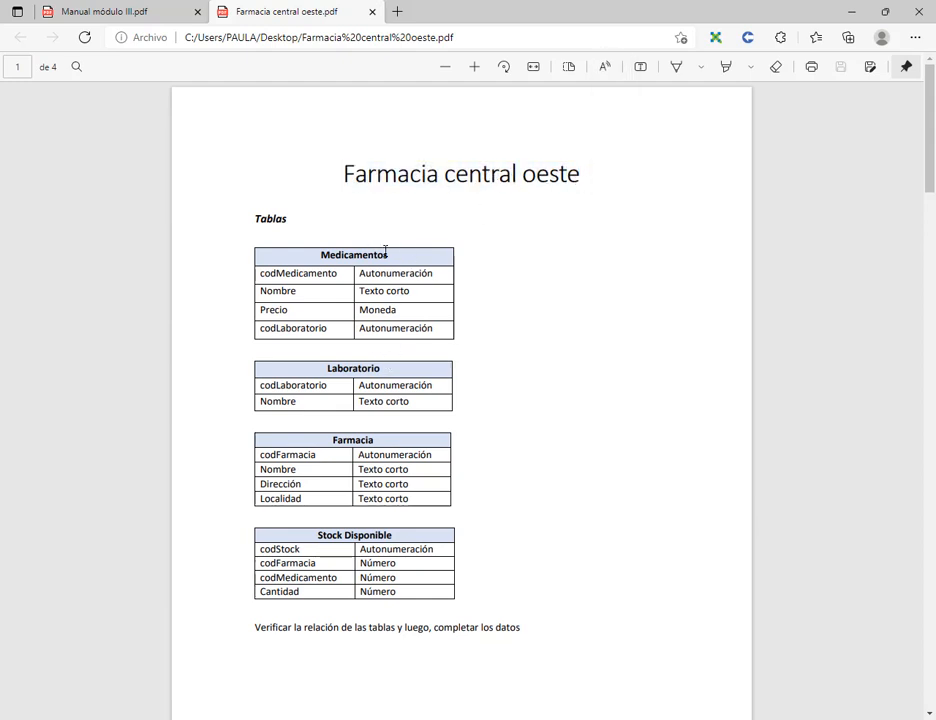
scroll(402, 314, "down", 5)
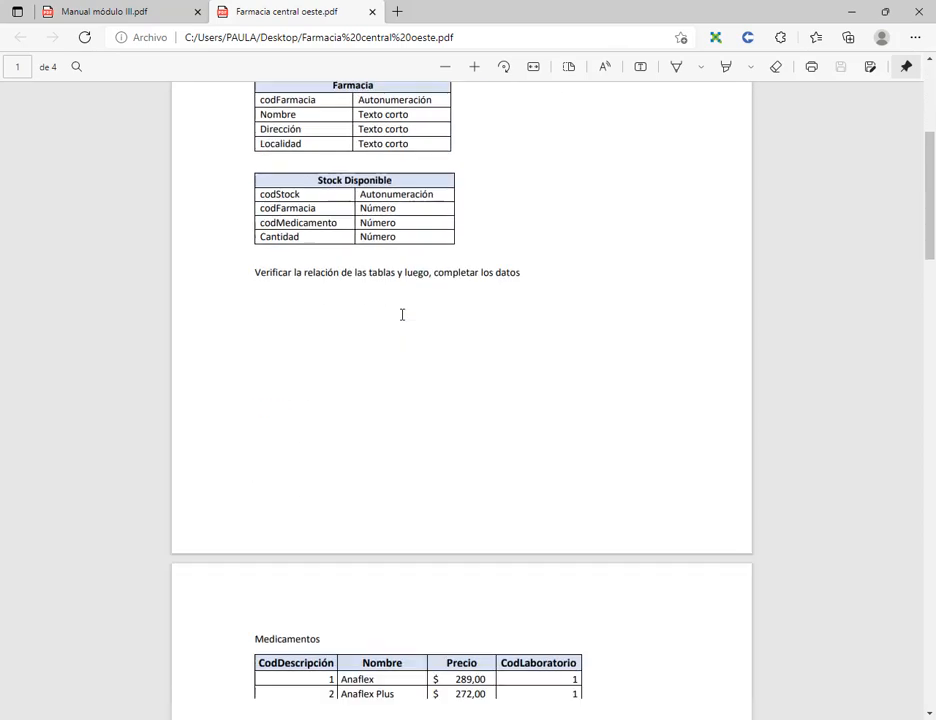
left_click_drag(259, 125, 522, 128)
left_click(297, 131)
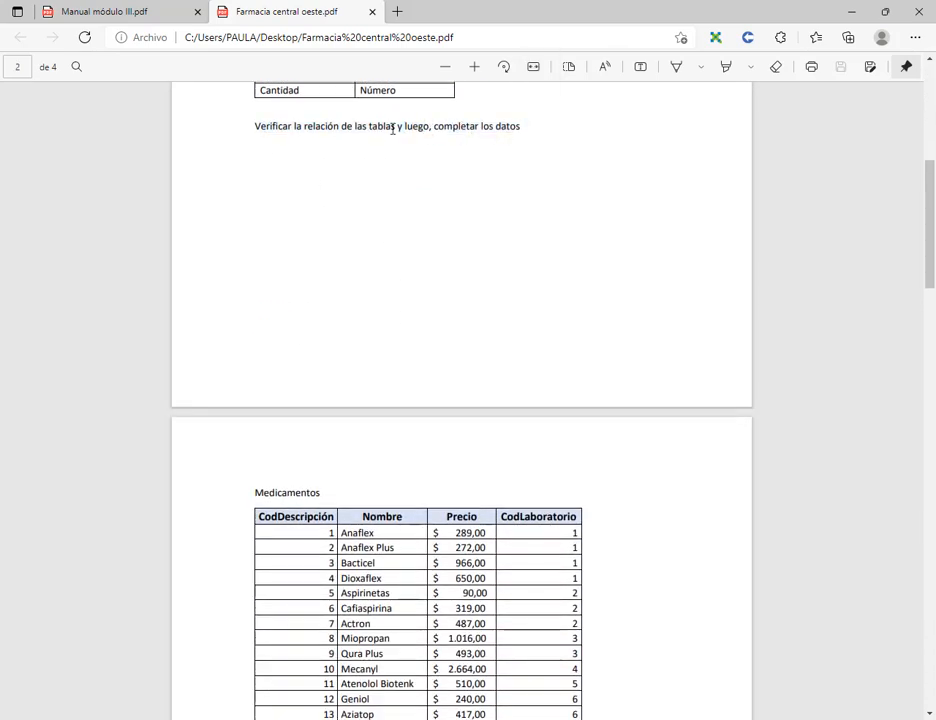
scroll(399, 195, "down", 7)
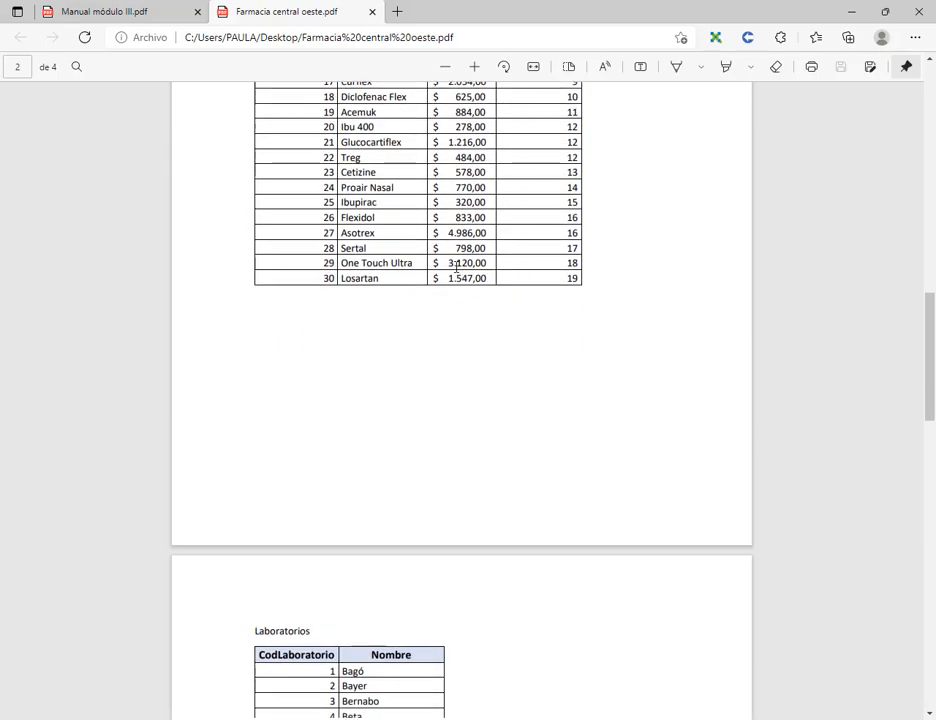
scroll(456, 265, "down", 11)
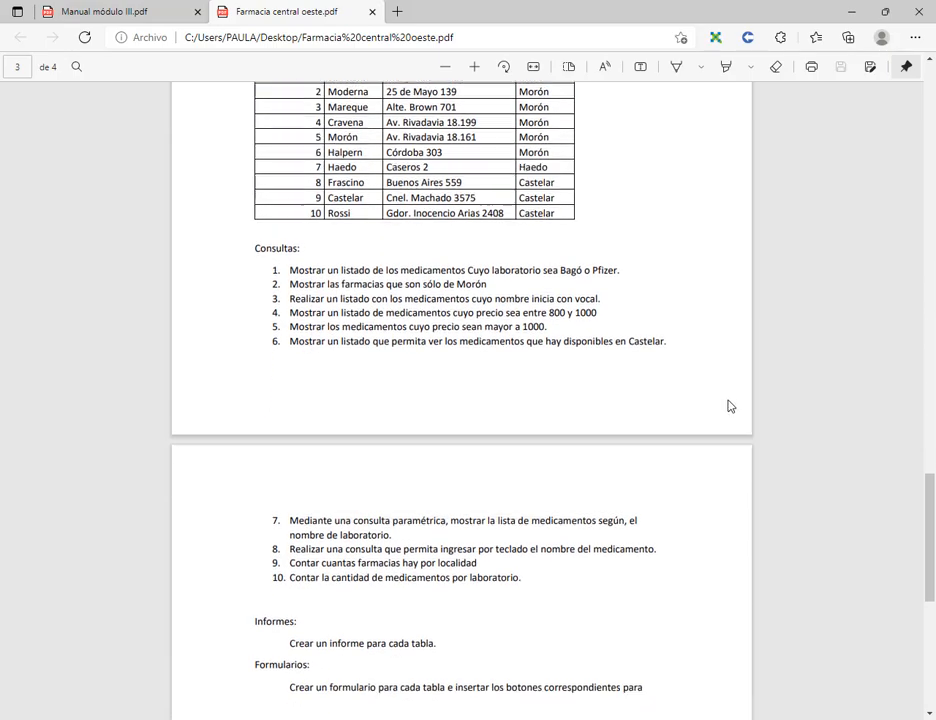
scroll(493, 390, "down", 1)
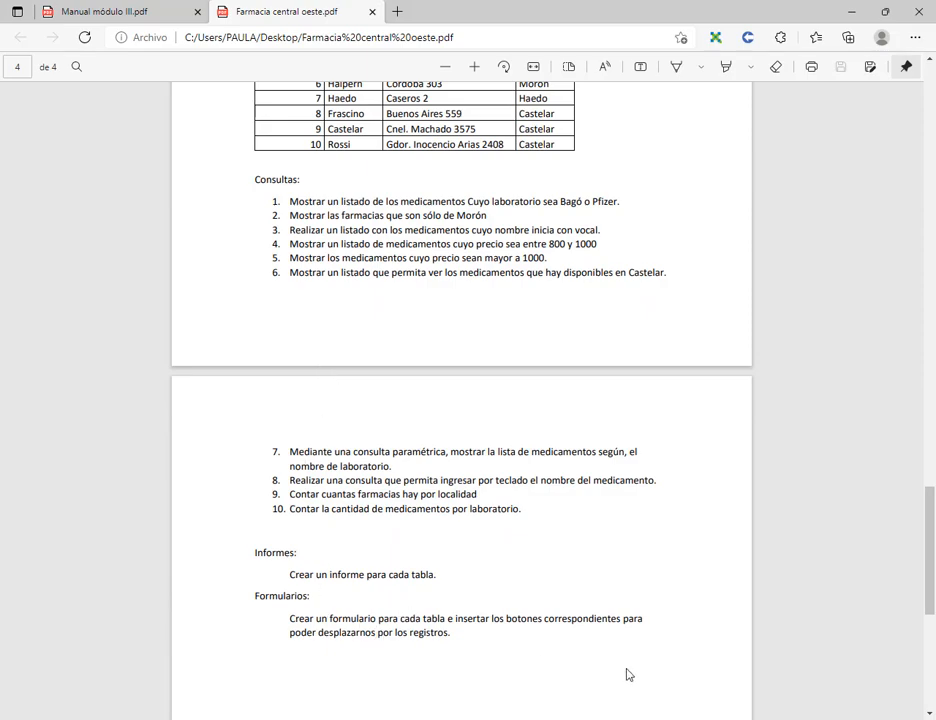
scroll(731, 675, "up", 20)
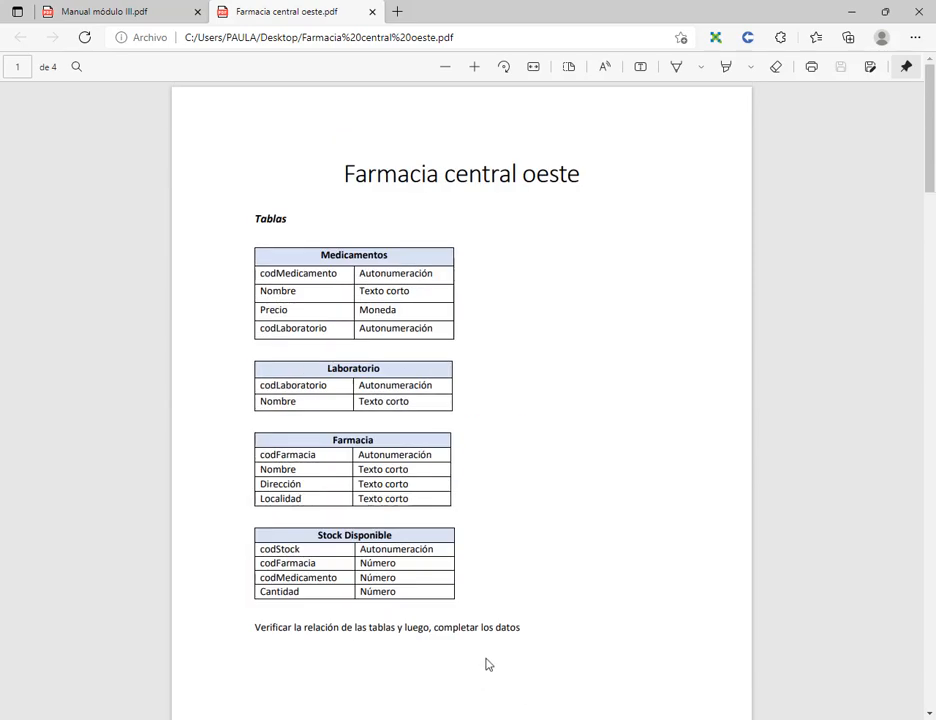
Switch to Access, create a blank database named FarmaciaCentral, and close its default empty table.
key("alt+Tab")
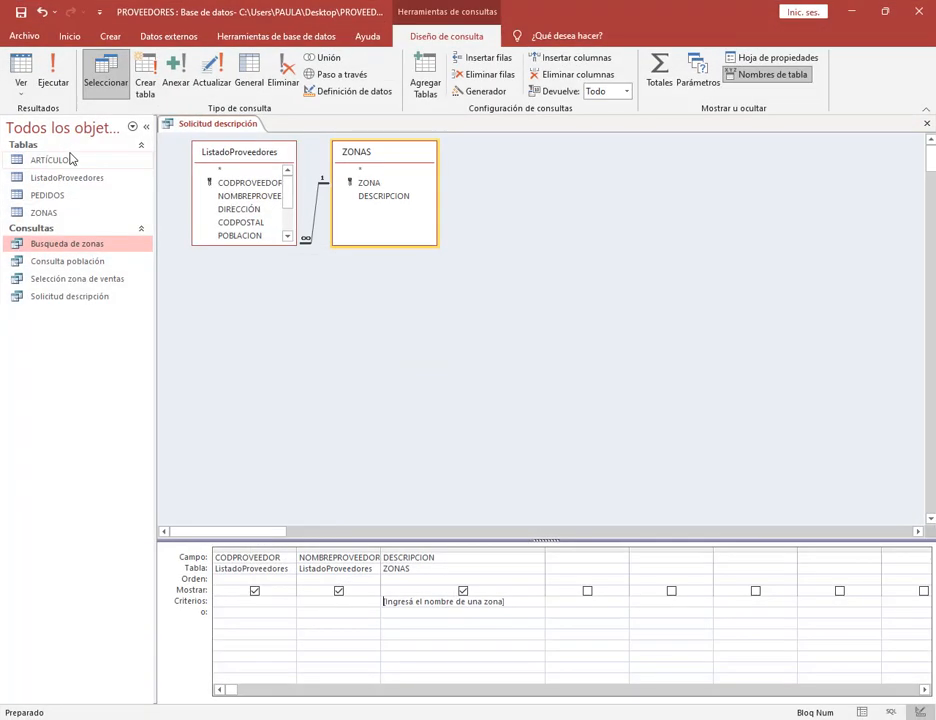
left_click(20, 38)
left_click(186, 138)
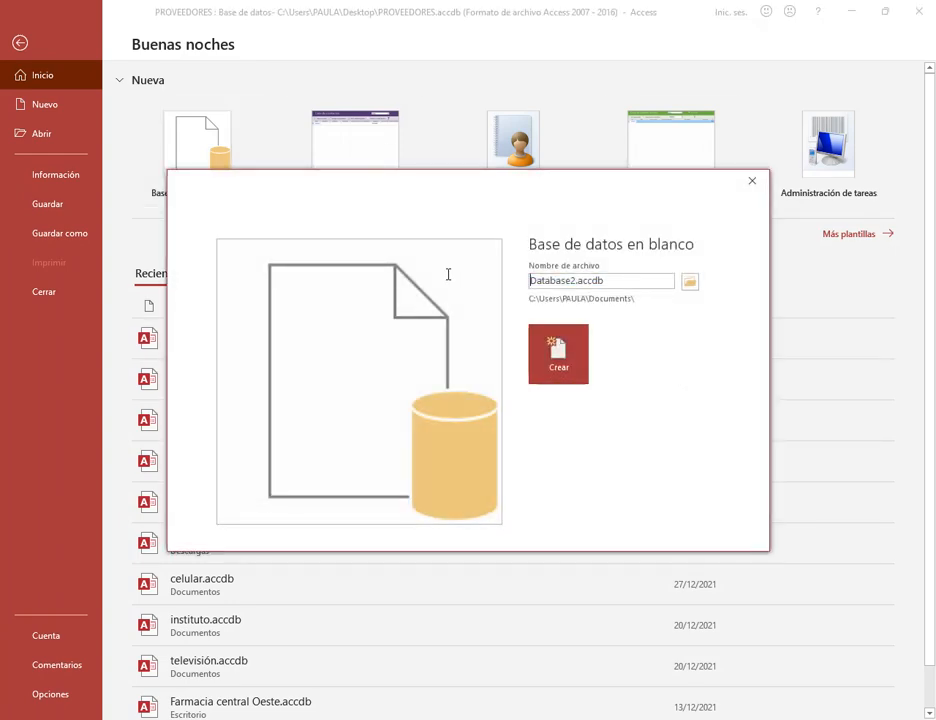
key("ctrl+a")
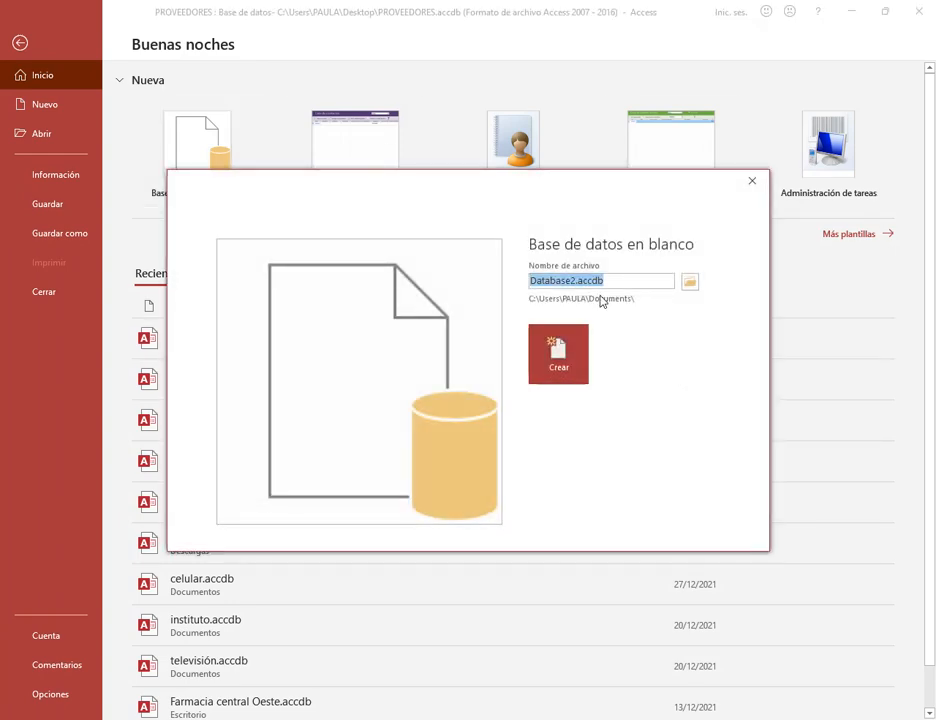
type("P")
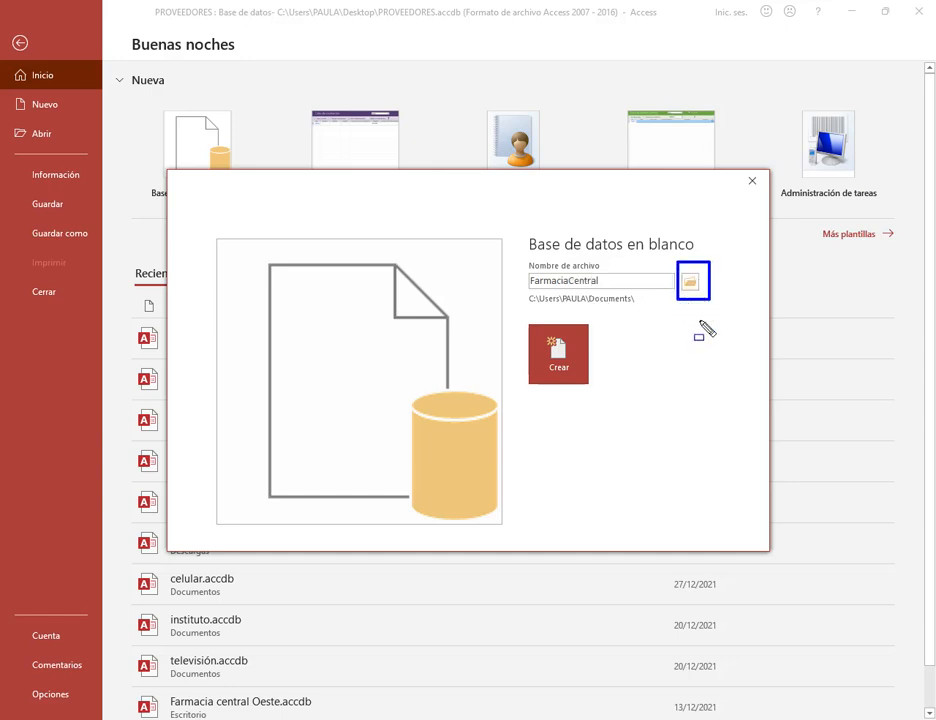
key("Escape")
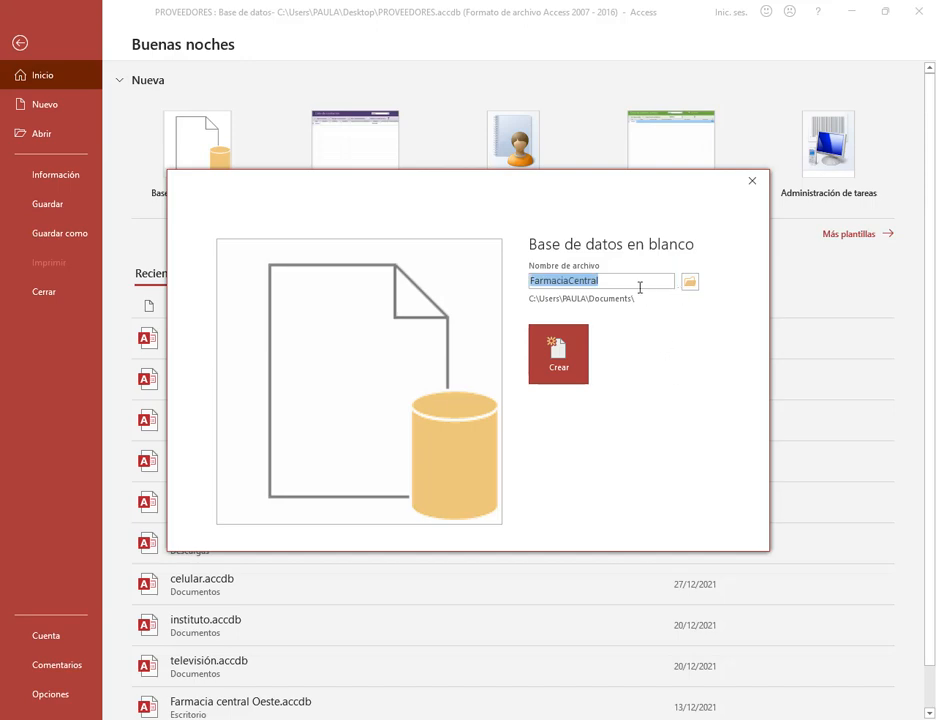
left_click(639, 287)
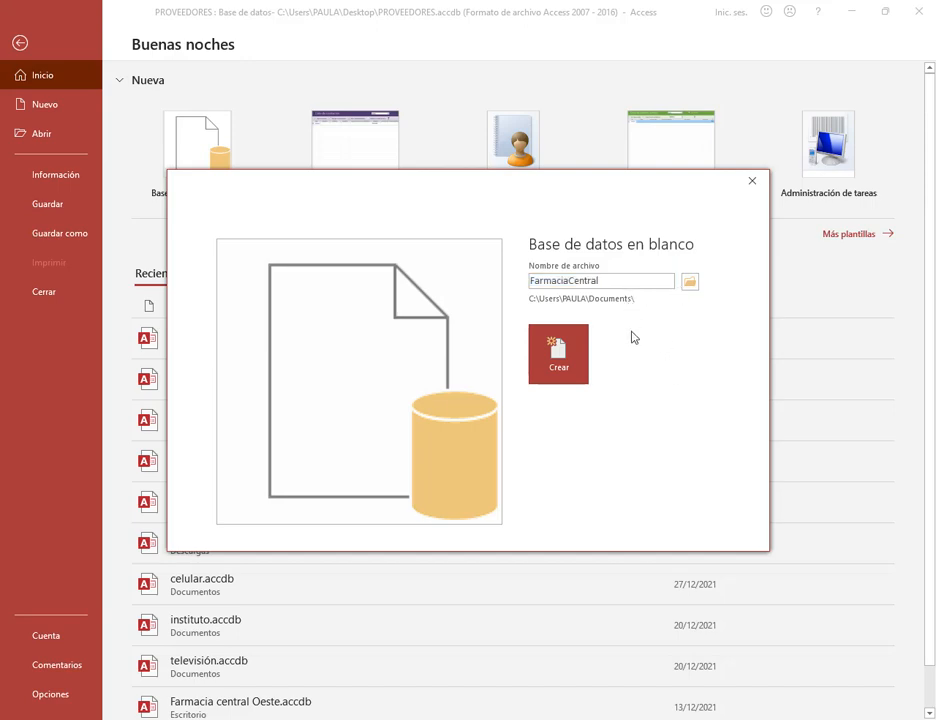
left_click(572, 356)
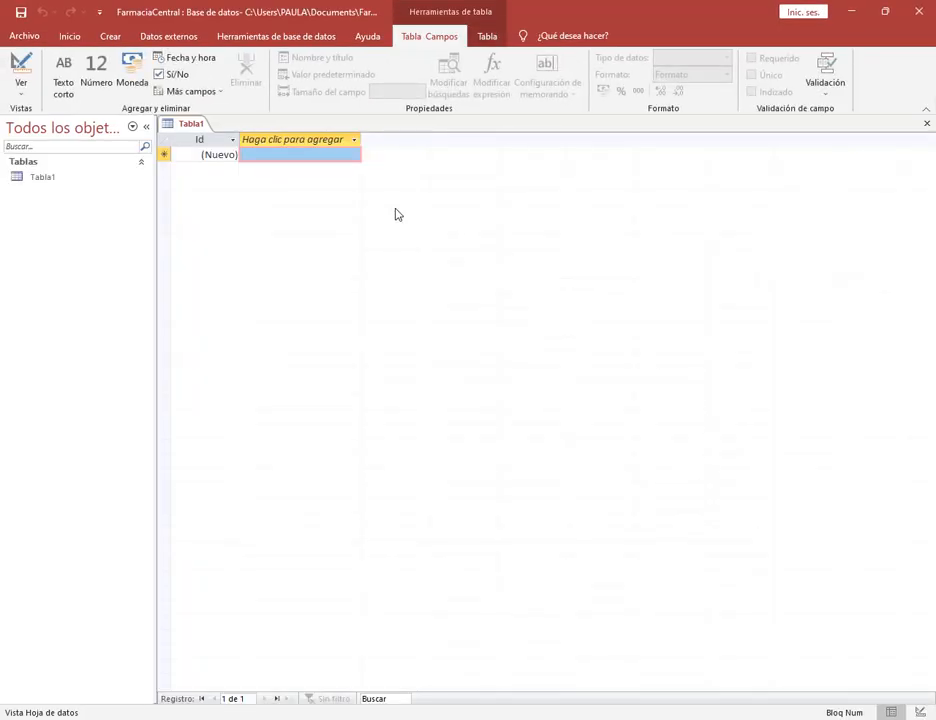
left_click(925, 123)
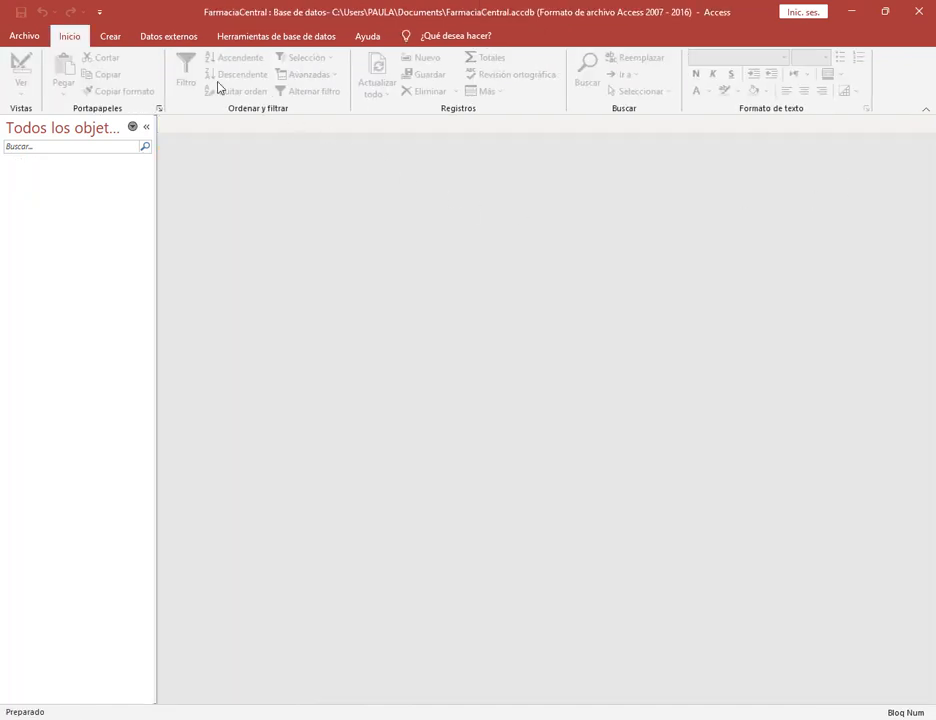
Start a new table in design view and place the Access window beside the PDF's table definitions.
left_click(115, 38)
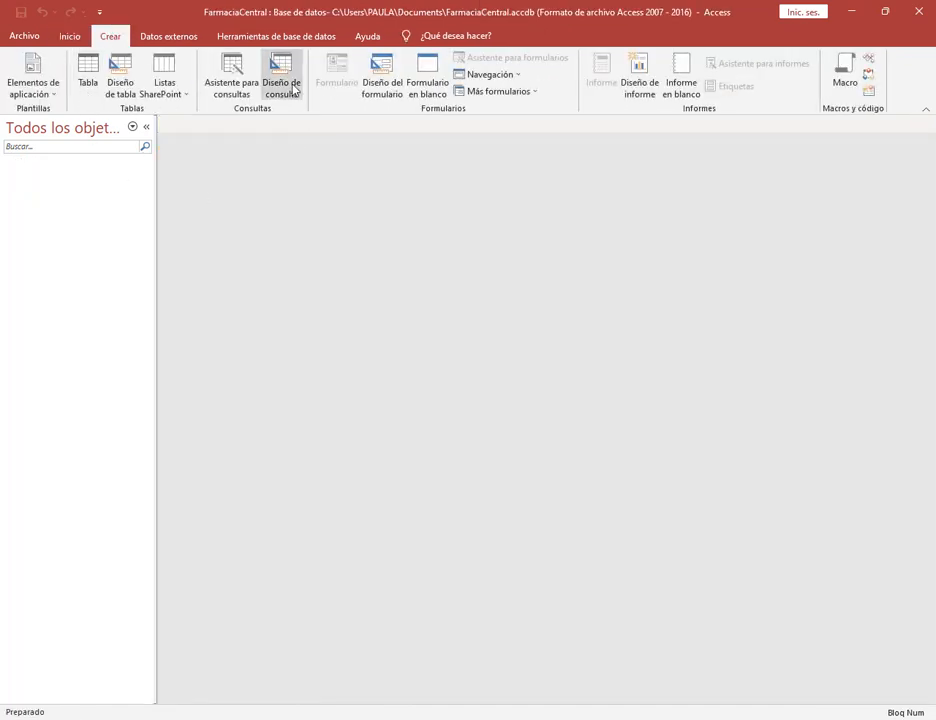
left_click(120, 75)
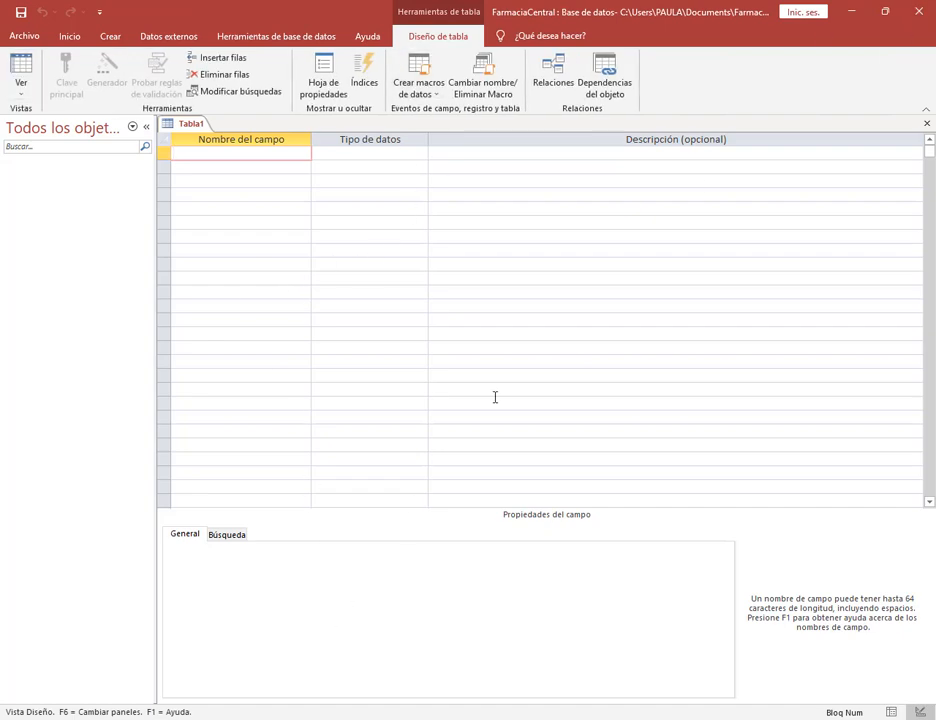
key("alt+Tab")
key("alt+Tab")
left_click(885, 11)
left_click_drag(162, 91, 629, 86)
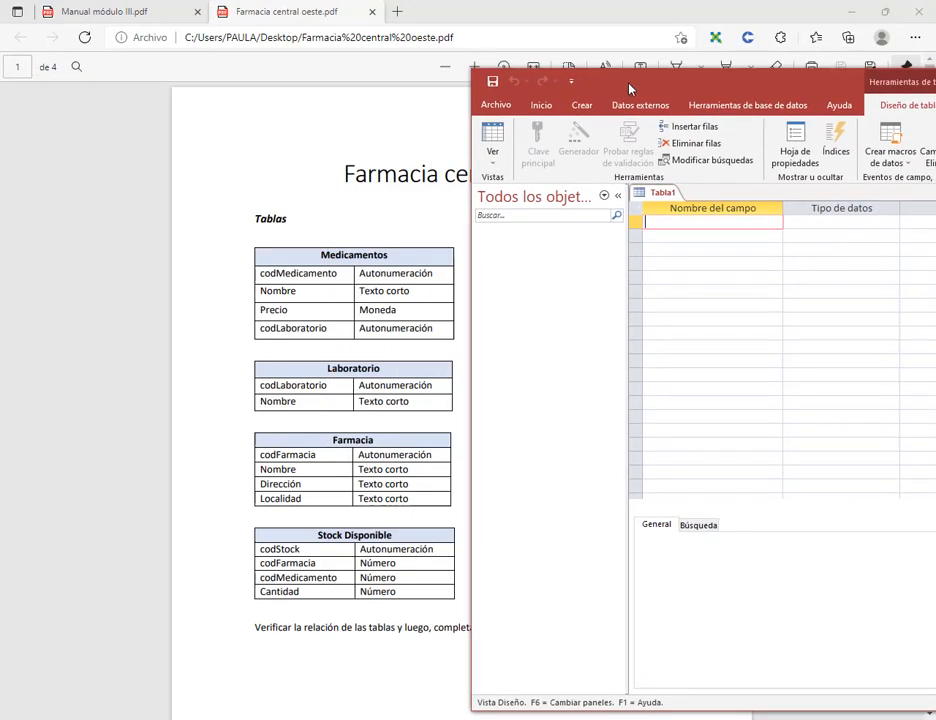
Enter the field names CodMedicamento, Nombre, Precio and codLaboratorio in the new table.
type("CodMedicamento")
key("Down")
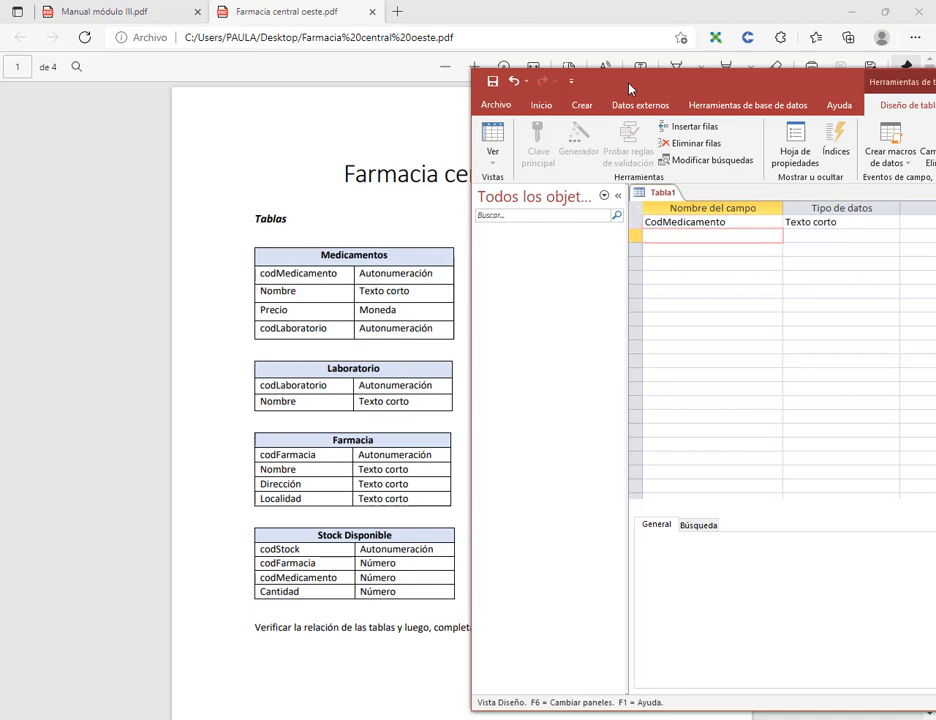
type("Nombre")
key("Down")
type("Precio")
key("Down")
type("codLabora")
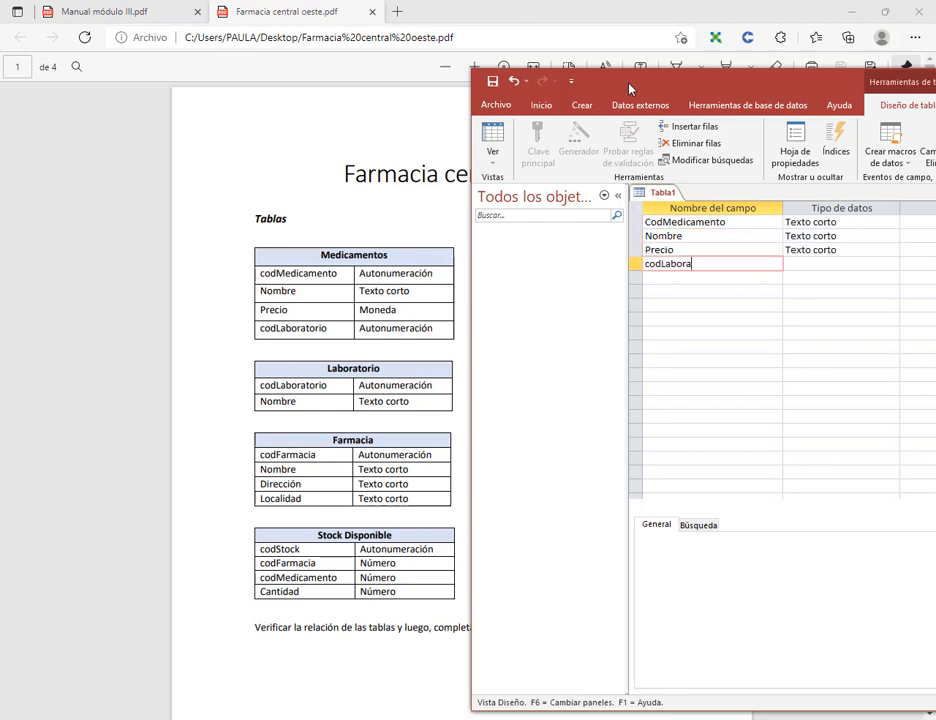
type("torio")
Set the data types of CodMedicamento to Autonumeración, Precio to Moneda and codLaboratorio to Número.
left_click(892, 222)
left_click(830, 334)
left_click(892, 250)
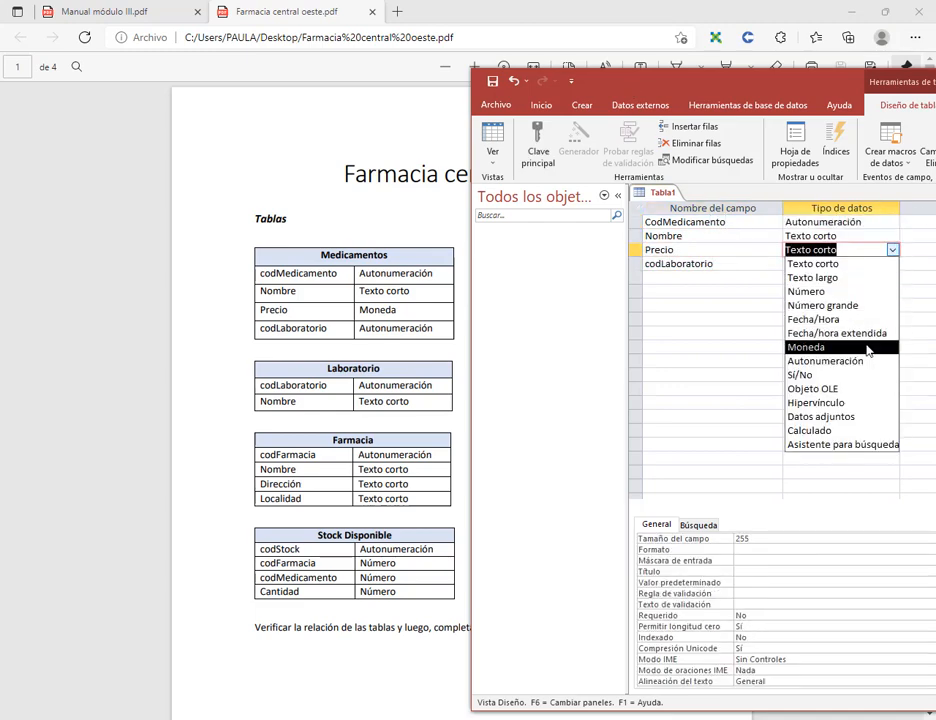
left_click(867, 347)
left_click(892, 264)
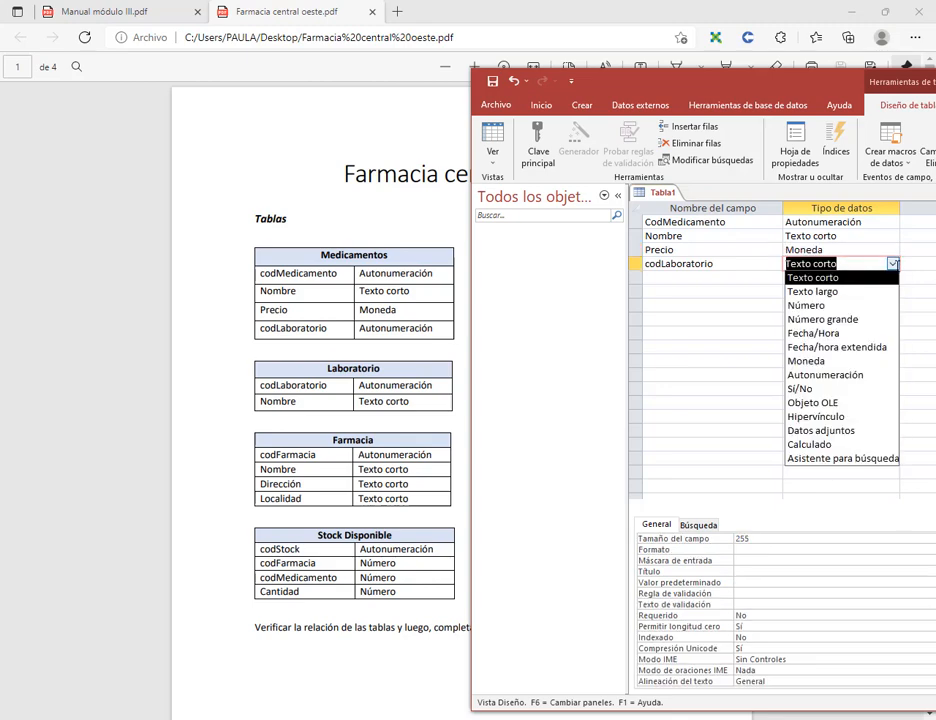
left_click(815, 305)
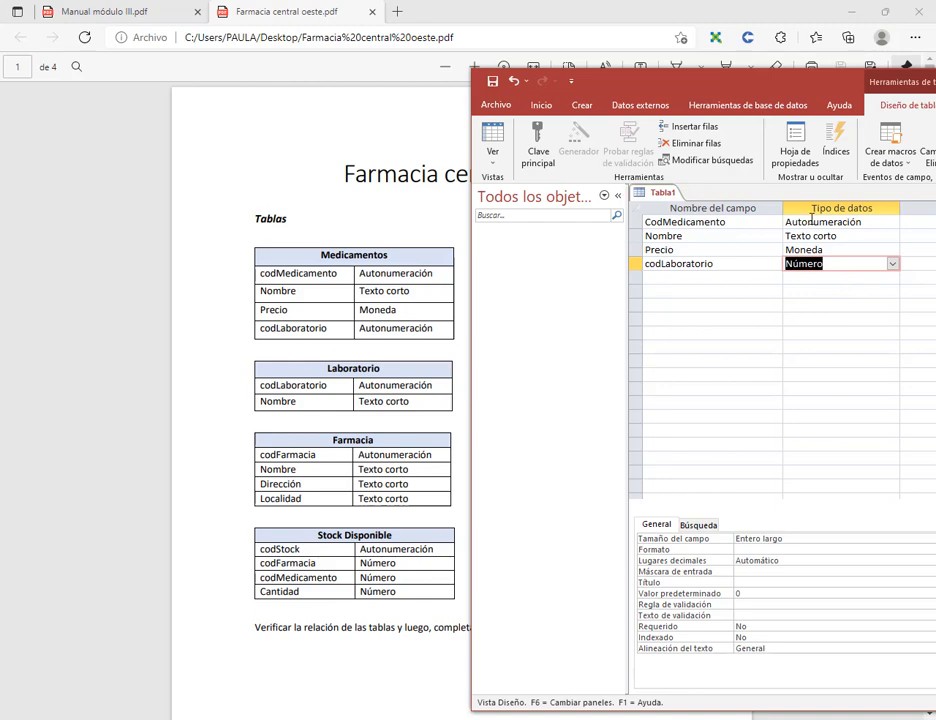
Make CodMedicamento the primary key and save the table as Medicamentos.
left_click(856, 222)
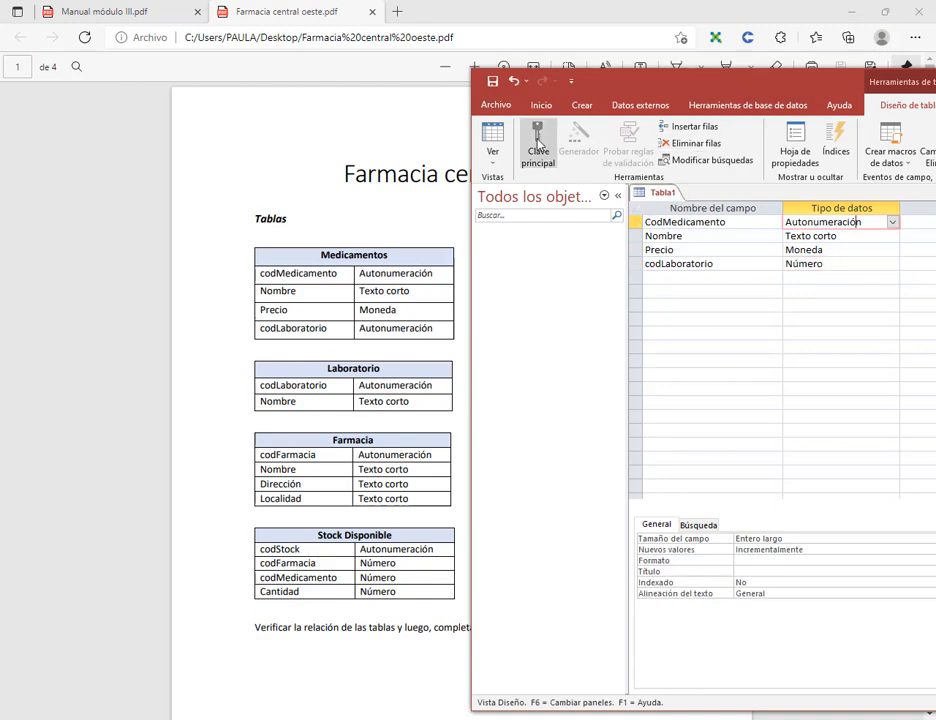
left_click(538, 143)
left_click(493, 83)
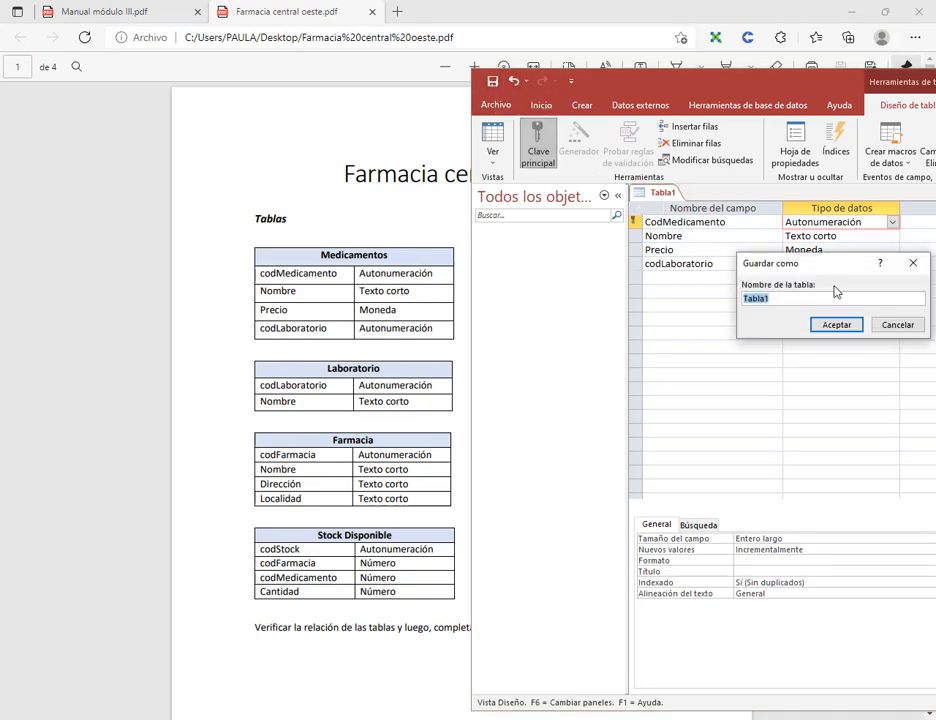
type("Medicamentos")
left_click(834, 325)
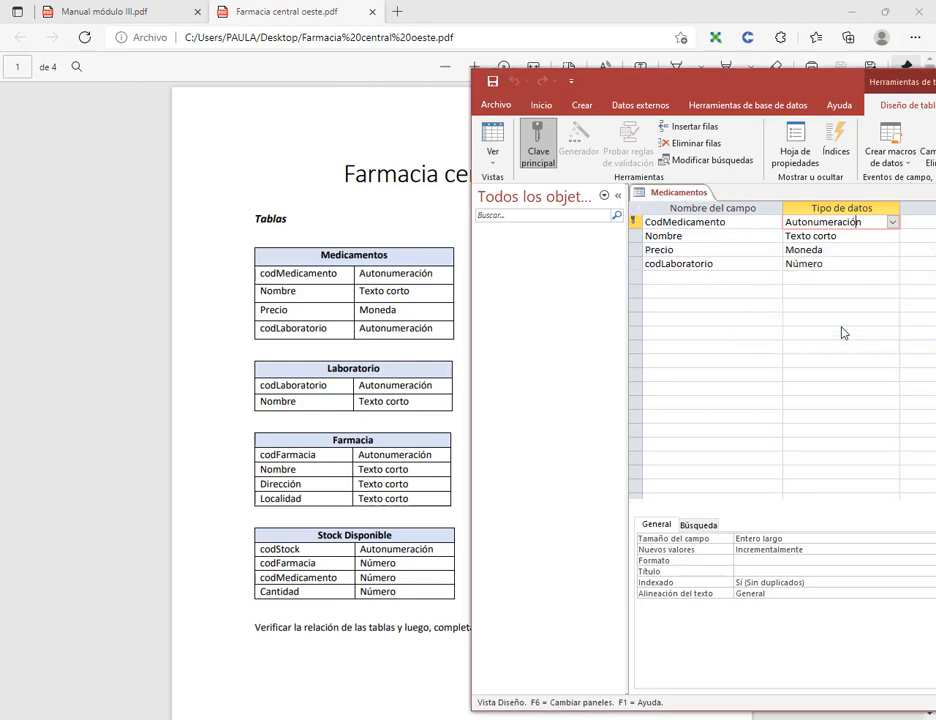
Start another table in design view with the fields codLaboratorio and Nombre.
left_click(582, 107)
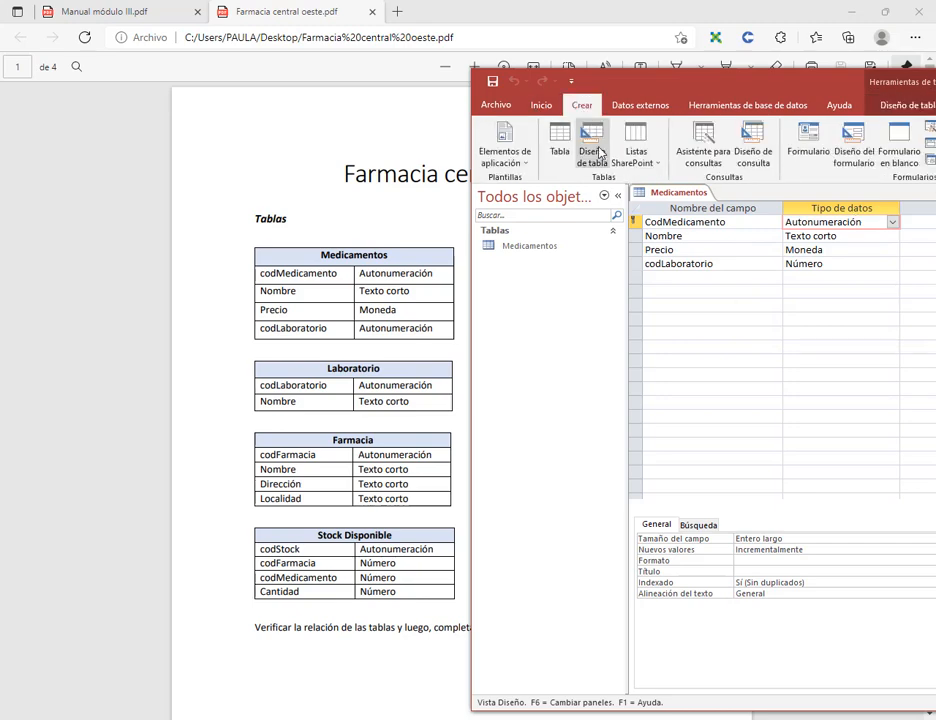
left_click(592, 152)
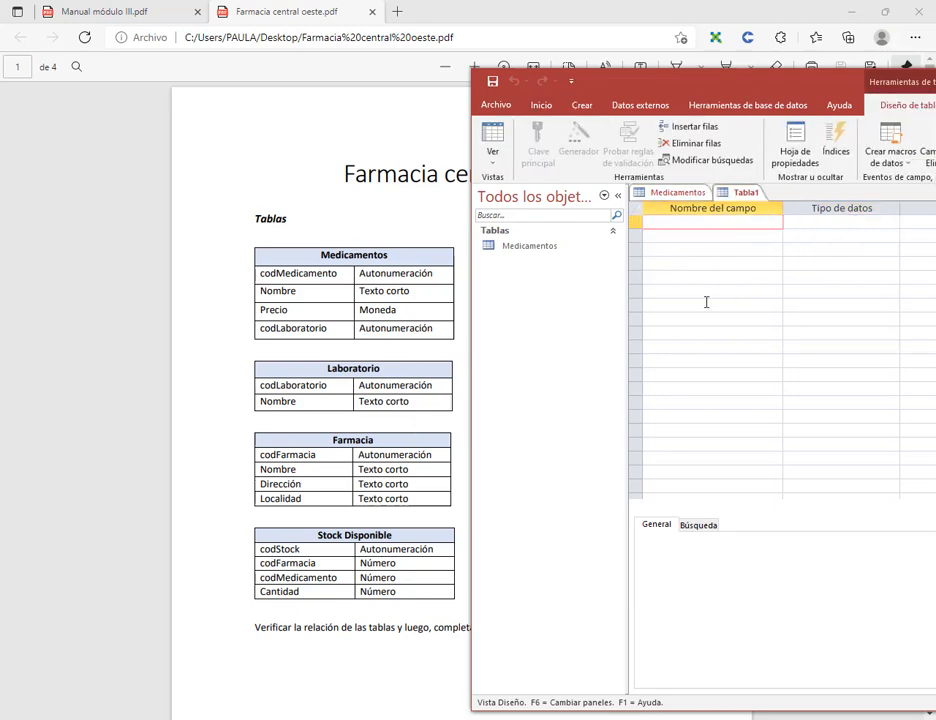
type("codLaboratorio")
key("Down")
type("Nombre")
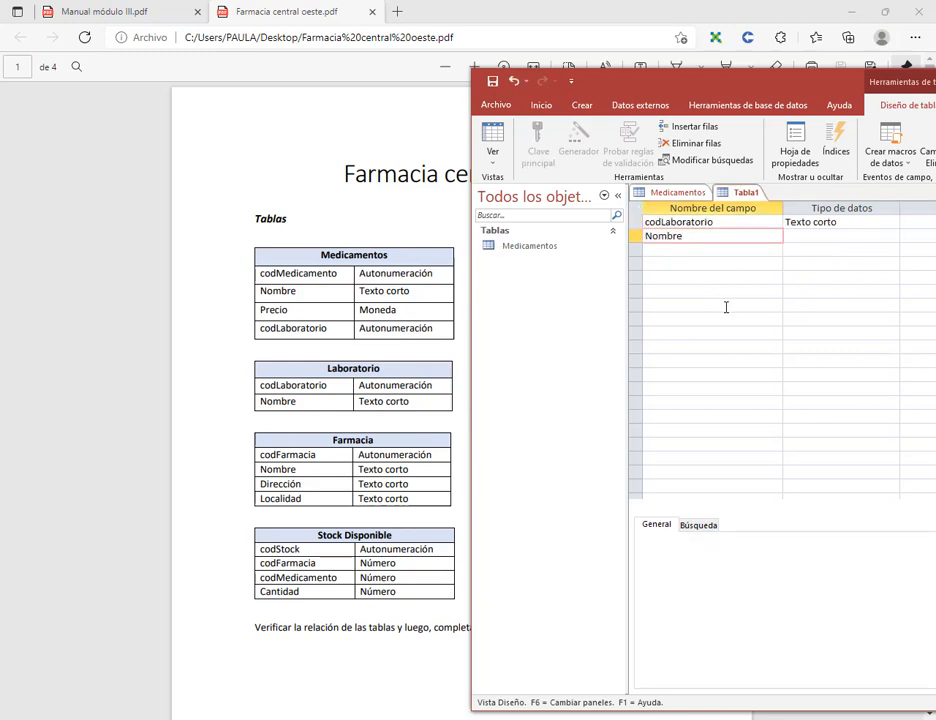
Make codLaboratorio an Autonumeración primary key, save the table as Laboratorio, and close both open tables.
left_click(850, 222)
left_click(892, 222)
left_click(825, 333)
left_click(538, 150)
key("ctrl+s")
type("Laboratorio")
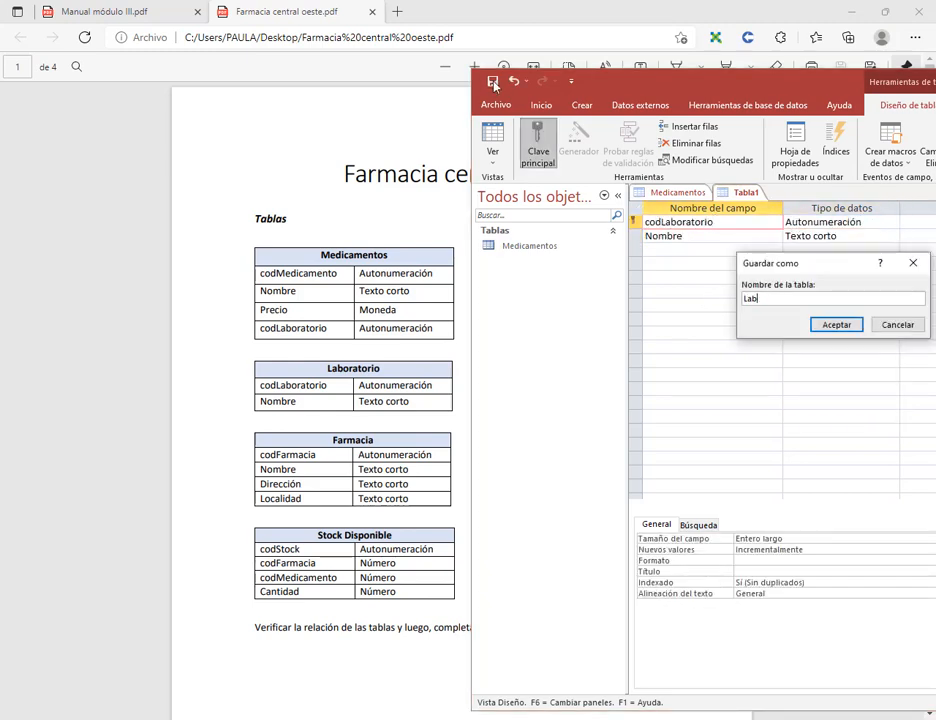
left_click(829, 326)
middle_click(683, 194)
middle_click(683, 194)
Start a new table in design view with the fields CodFarmacia, Nombre, Dirección and Localidad.
left_click(585, 109)
left_click(601, 134)
type("CodFarmacia")
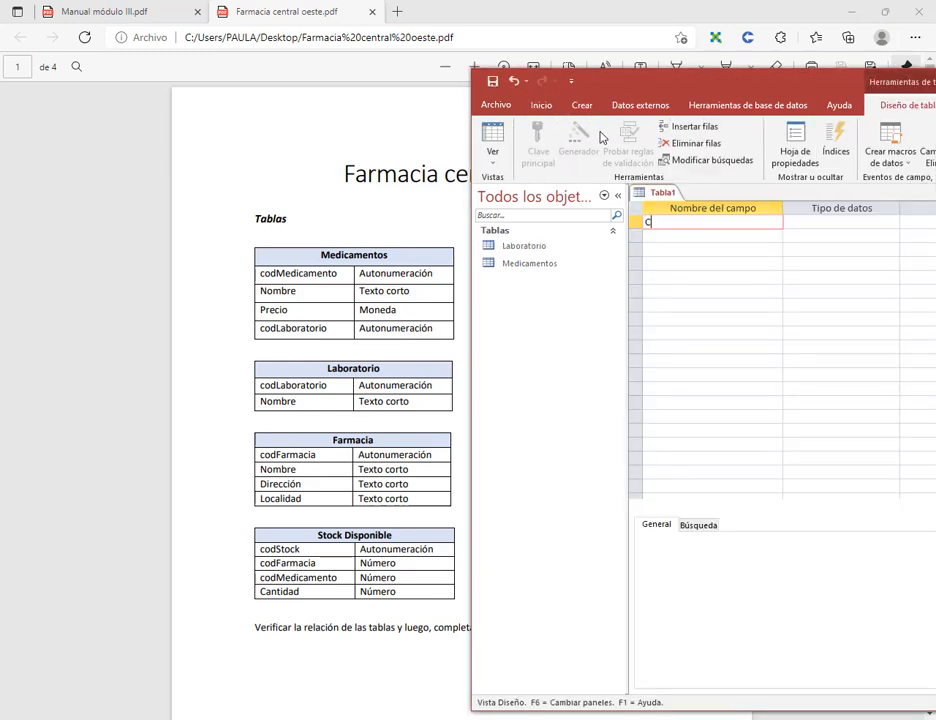
key("Down")
type("Nombre")
key("Down")
type("Dirección")
key("Down")
type("Localidad")
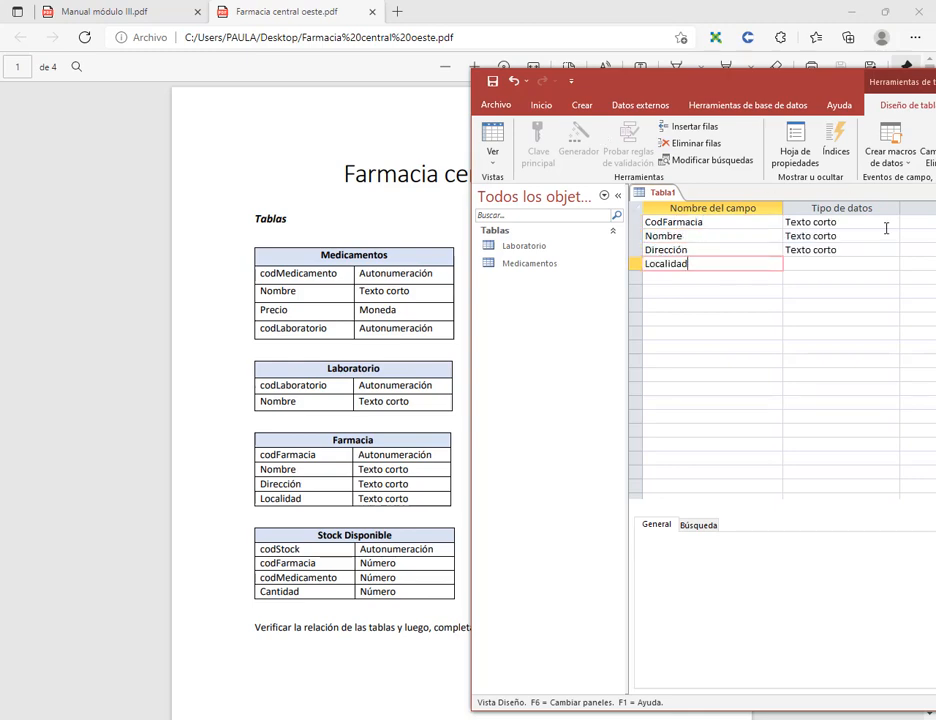
Make CodFarmacia an Autonumeración primary key, save the table as Farmacia, and close it.
left_click(890, 222)
left_click(845, 337)
left_click(694, 221)
left_click(538, 150)
key("ctrl+s")
type("Farmacia")
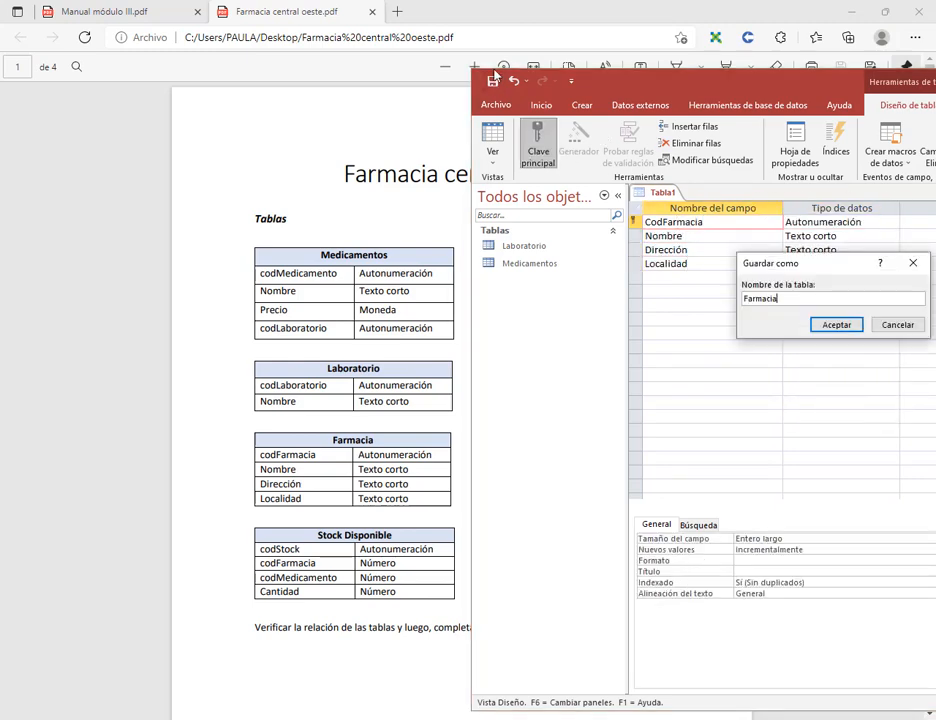
key("Return")
key("ctrl+w")
Start a new table in design view with the fields codStock, codFarmacia, codMedicamento and Cantidad.
left_click(582, 105)
left_click(601, 134)
type("codStock")
key("Down")
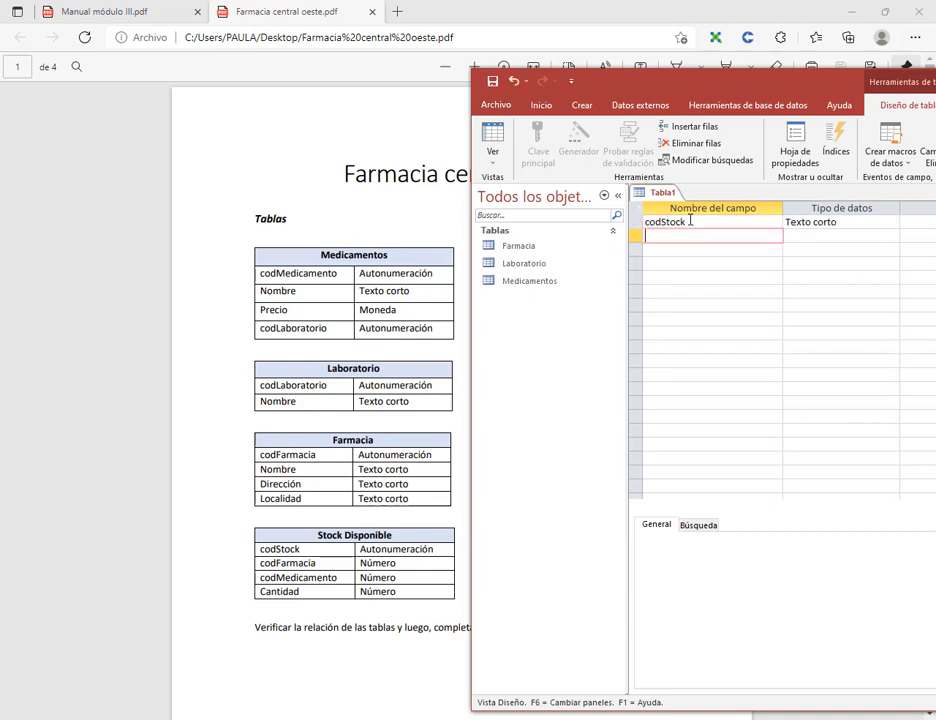
type("codFarmacia")
key("Down")
type("codMedicamento")
key("Down")
type("Cantidad")
Set codStock to Autonumeración and codFarmacia and codMedicamento to Número, and make codStock the primary key.
left_click(892, 222)
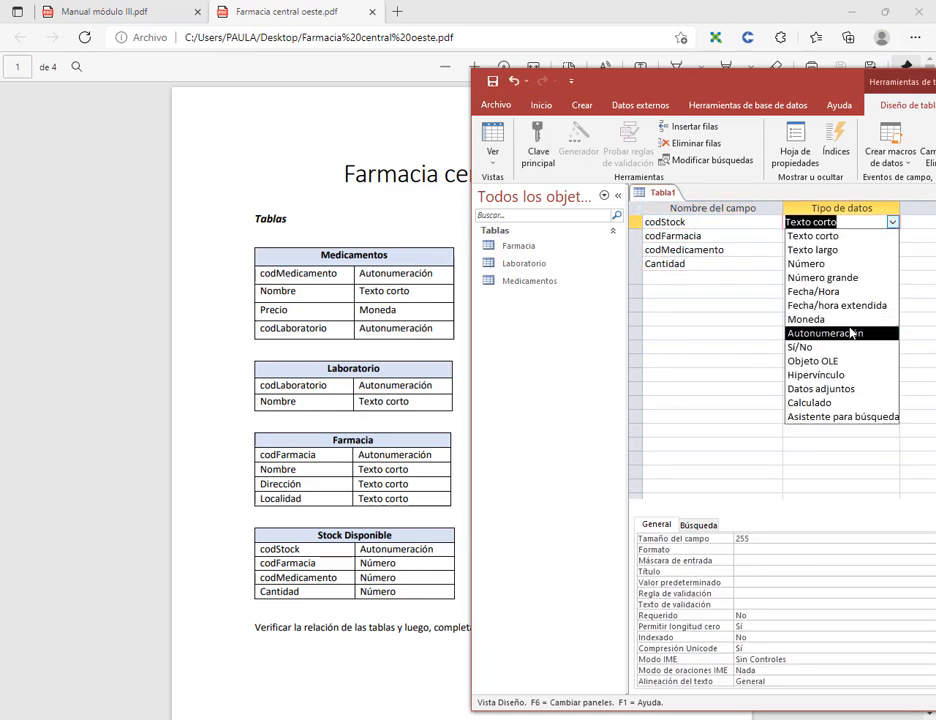
left_click(850, 334)
left_click(892, 236)
left_click(820, 278)
left_click(806, 291)
left_click(694, 221)
left_click(538, 150)
Save the table as Stock Disponible, maximize the database window and close the table.
key("ctrl+s")
type("Stock Disponible")
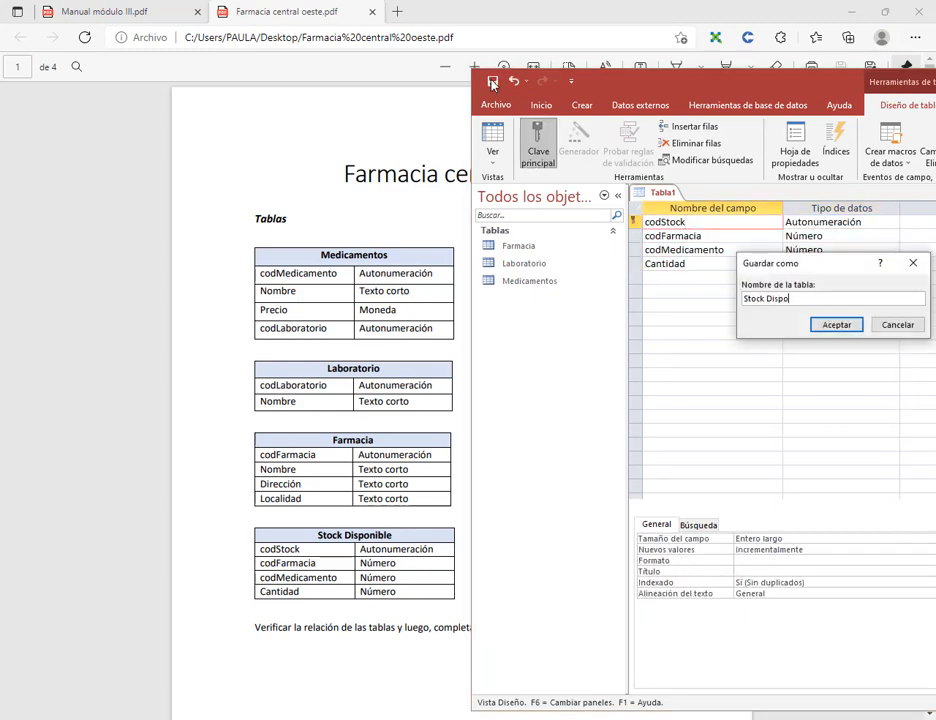
left_click(834, 328)
double_click(810, 81)
left_click(929, 123)
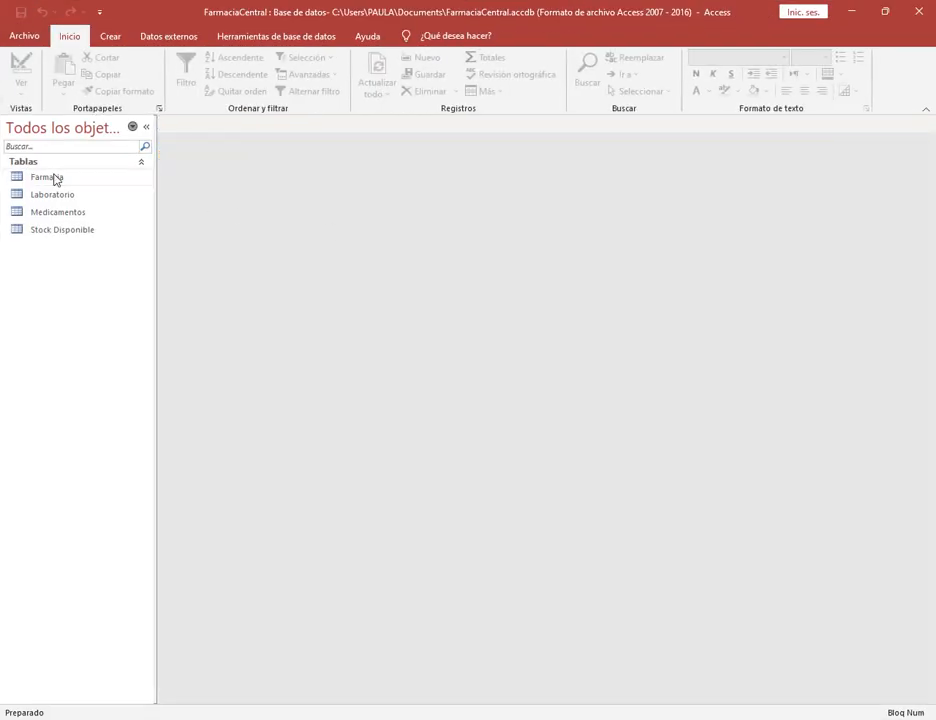
Open the database relationships and add the Farmacia, Laboratorio, Medicamentos and Stock Disponible tables to the diagram.
left_click(271, 44)
left_click(198, 78)
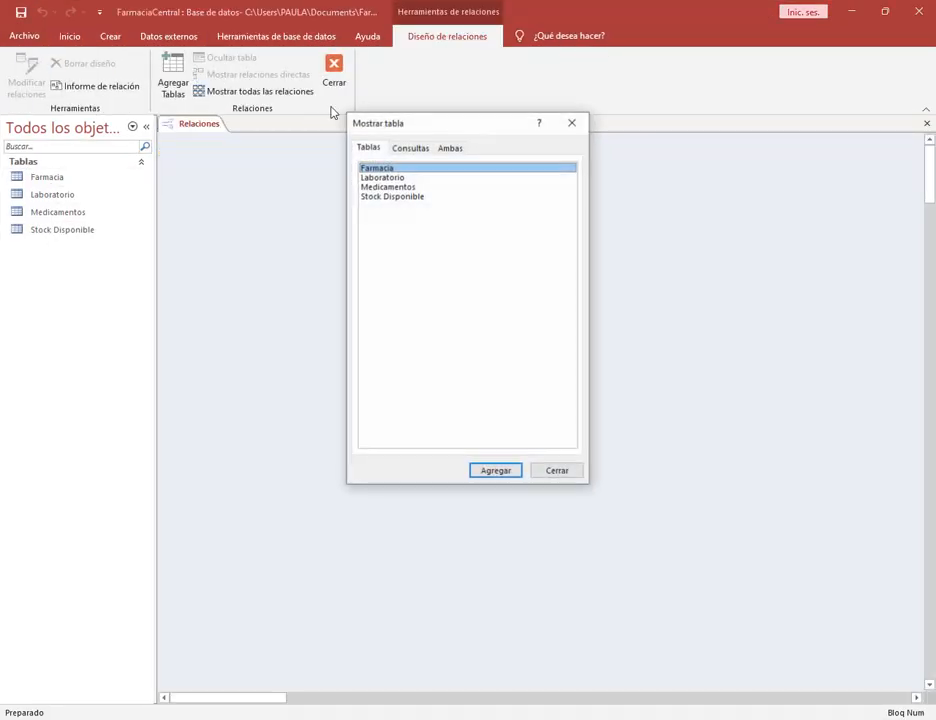
left_click_drag(397, 169, 397, 201)
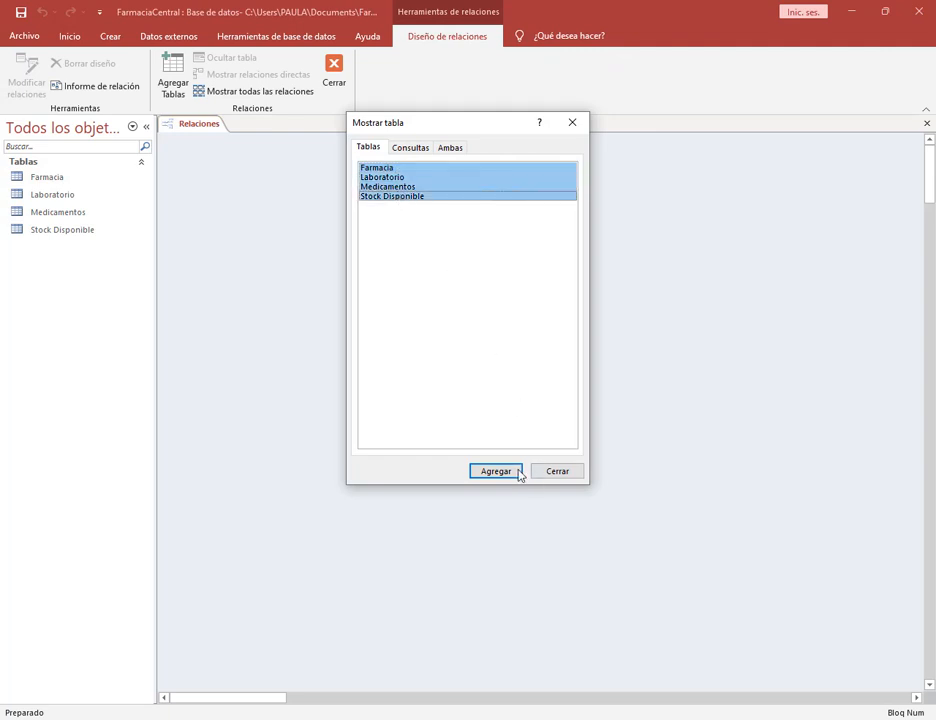
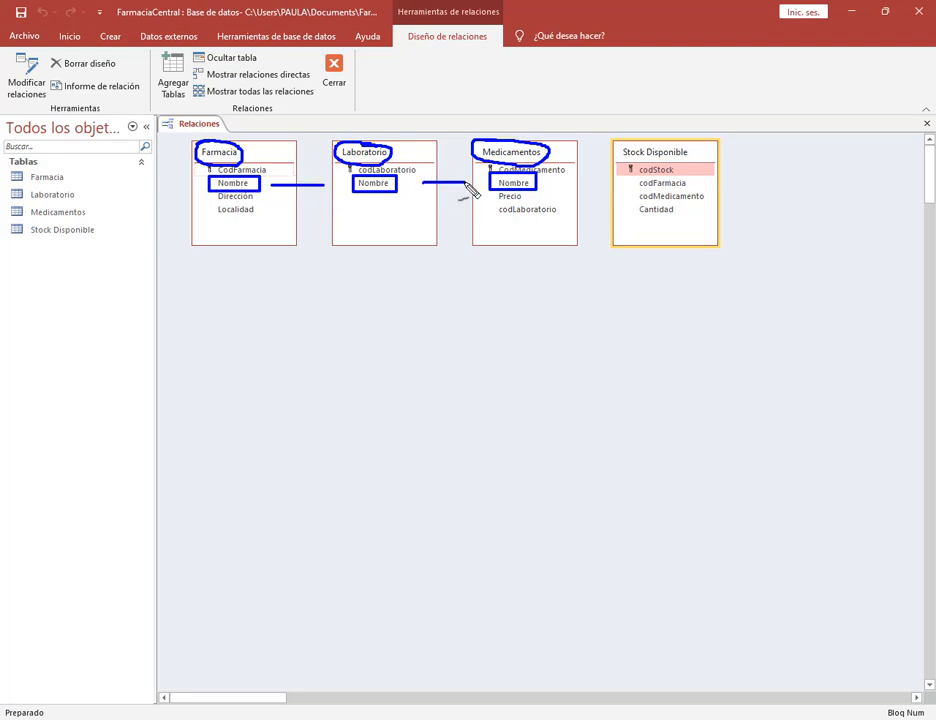
left_click_drag(422, 183, 465, 183)
mouse_move(462, 173)
left_mouse_down()
mouse_move(441, 198)
mouse_move(460, 195)
left_mouse_up()
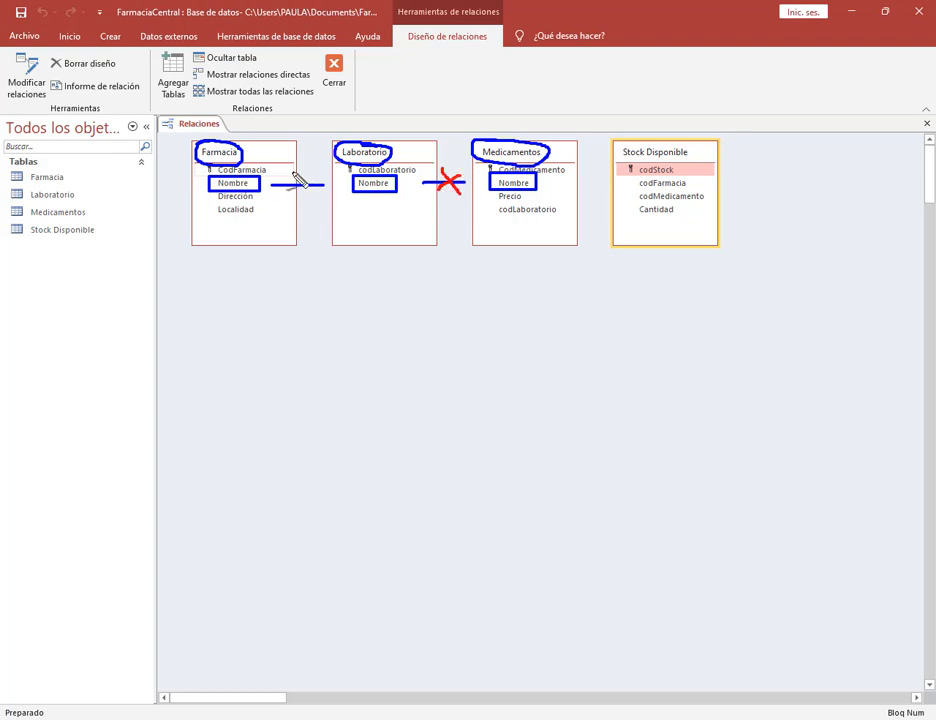
mouse_move(296, 177)
left_mouse_down()
mouse_move(311, 194)
mouse_move(296, 194)
left_mouse_up()
key("Escape")
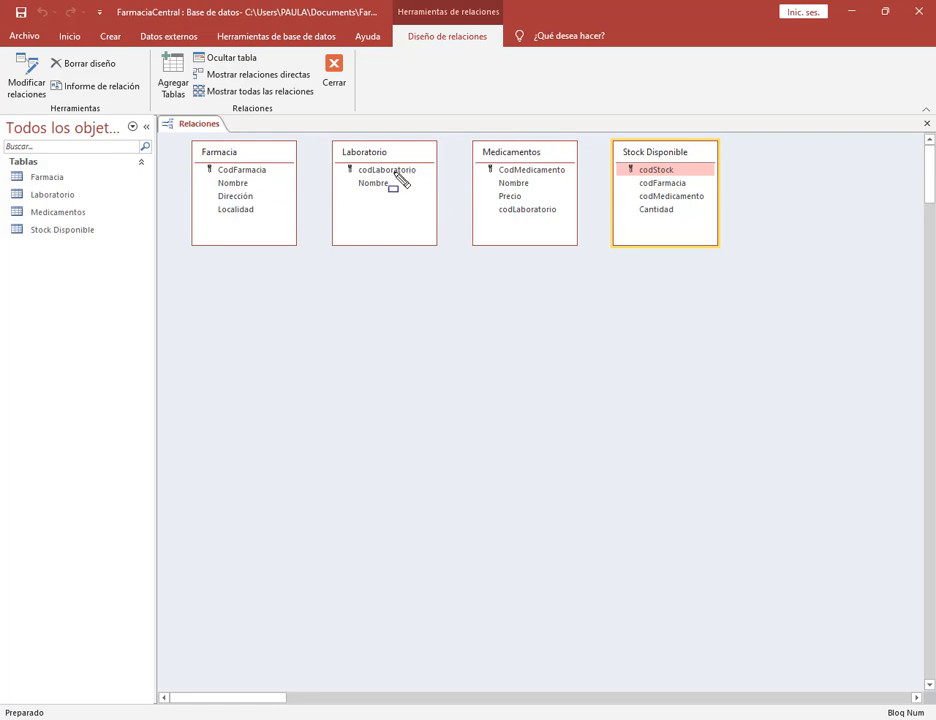
left_click_drag(341, 163, 430, 176)
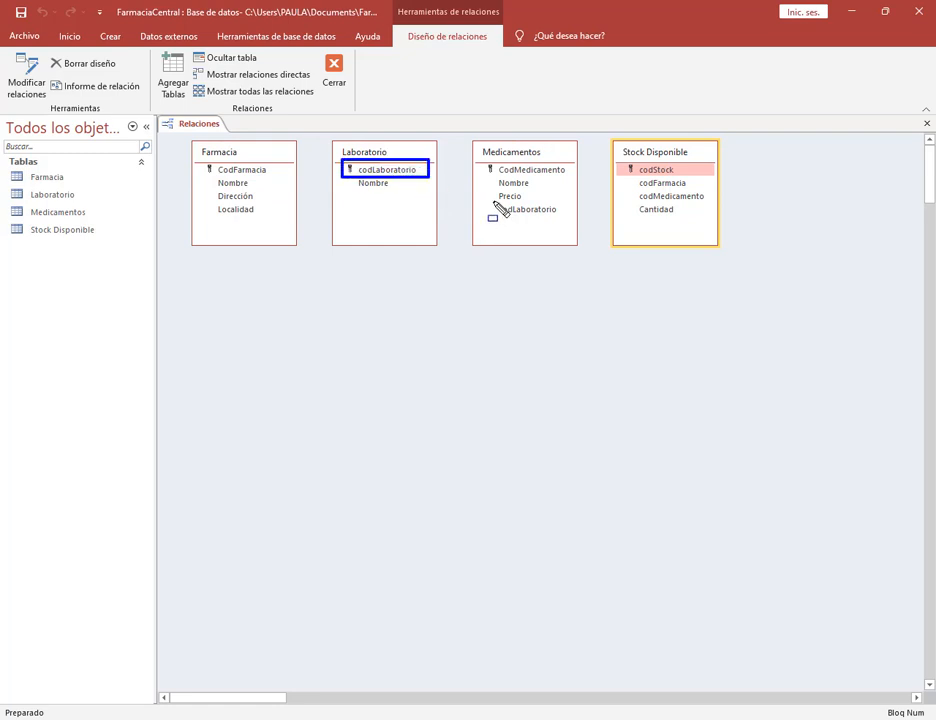
mouse_move(494, 203)
left_mouse_down()
mouse_move(585, 221)
mouse_move(570, 220)
left_mouse_up()
left_click_drag(431, 162, 435, 167)
left_click_drag(490, 210, 439, 182)
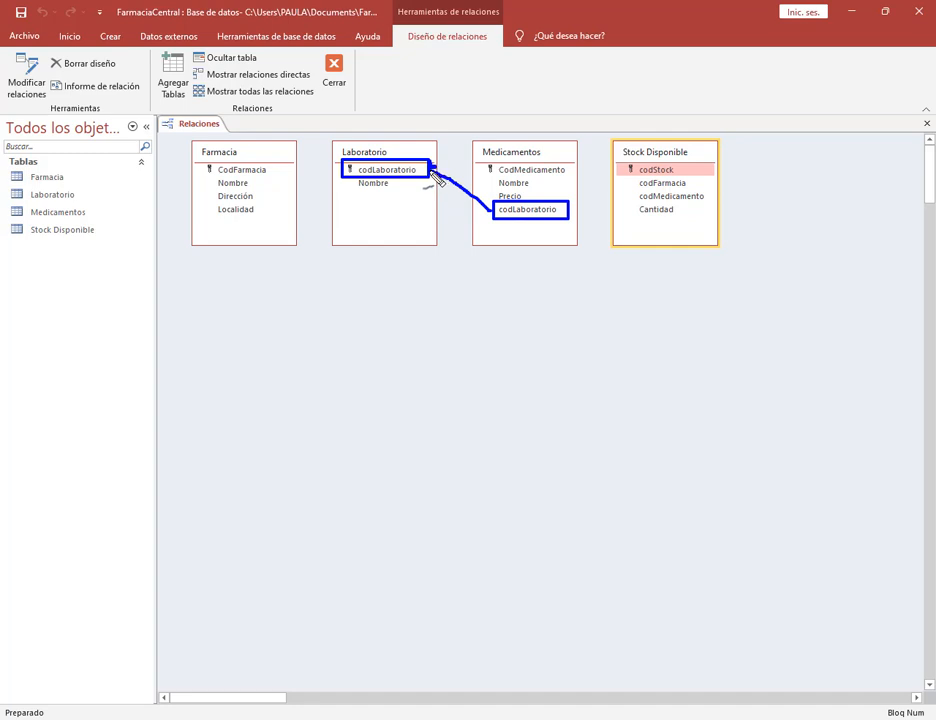
key("Escape")
left_click(521, 209)
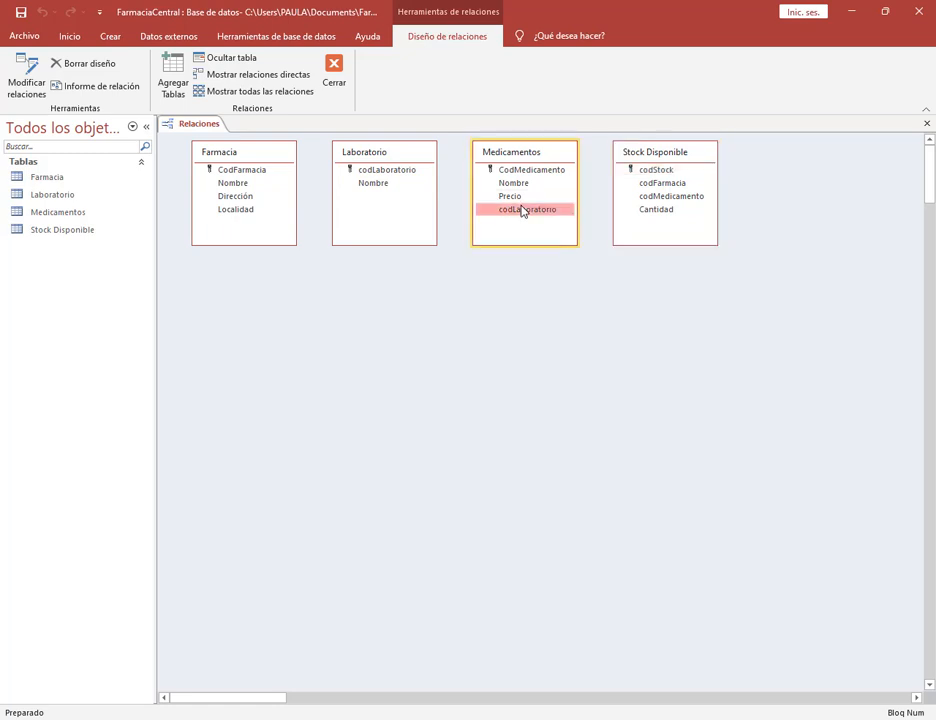
left_click(399, 171)
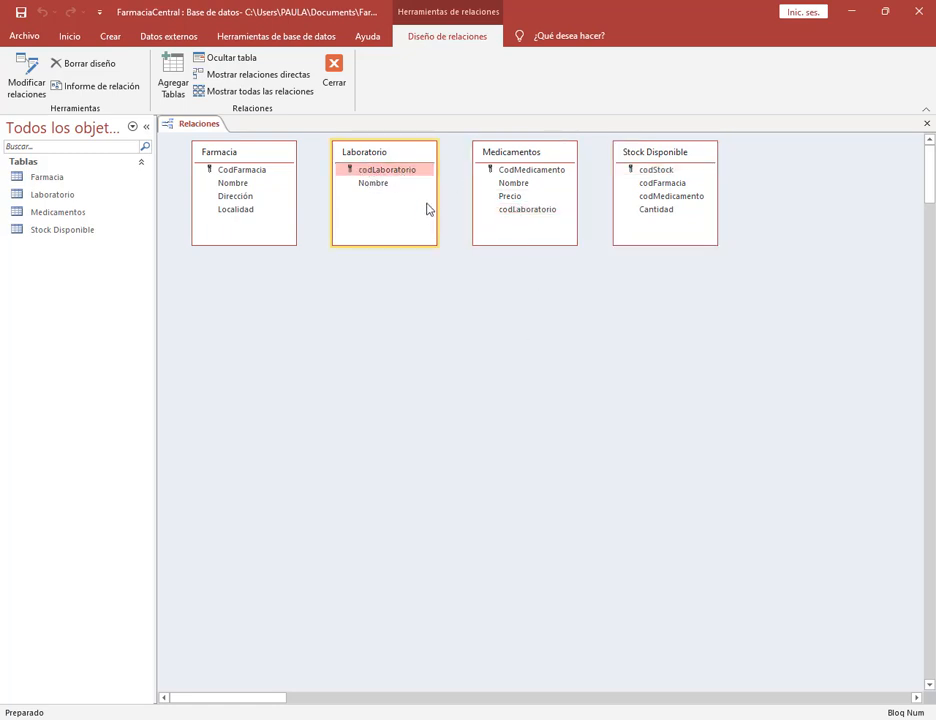
left_click_drag(670, 148, 679, 152)
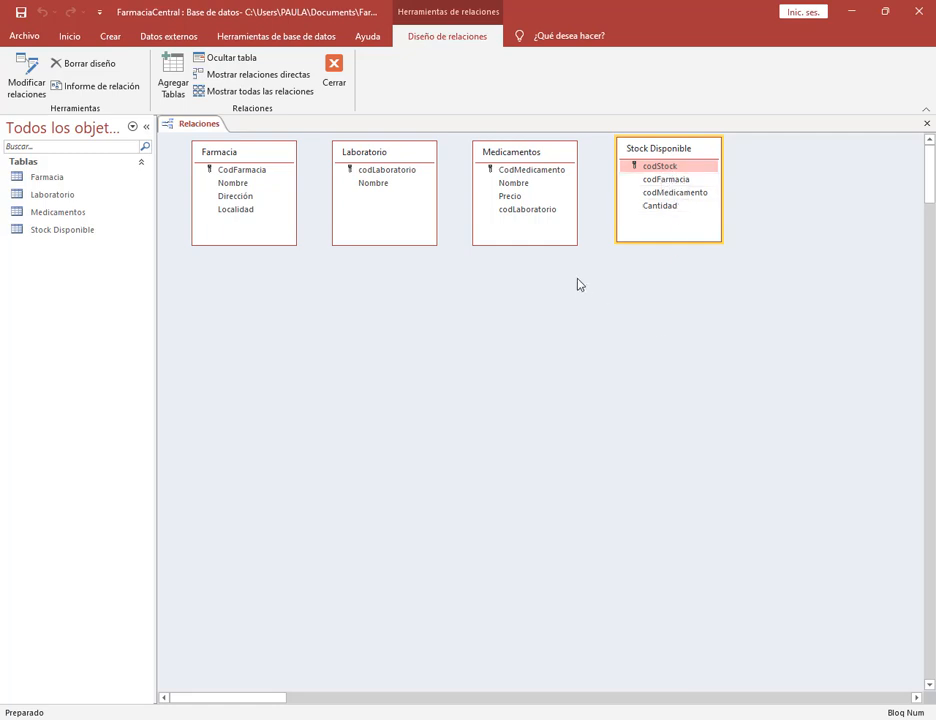
left_click(640, 178)
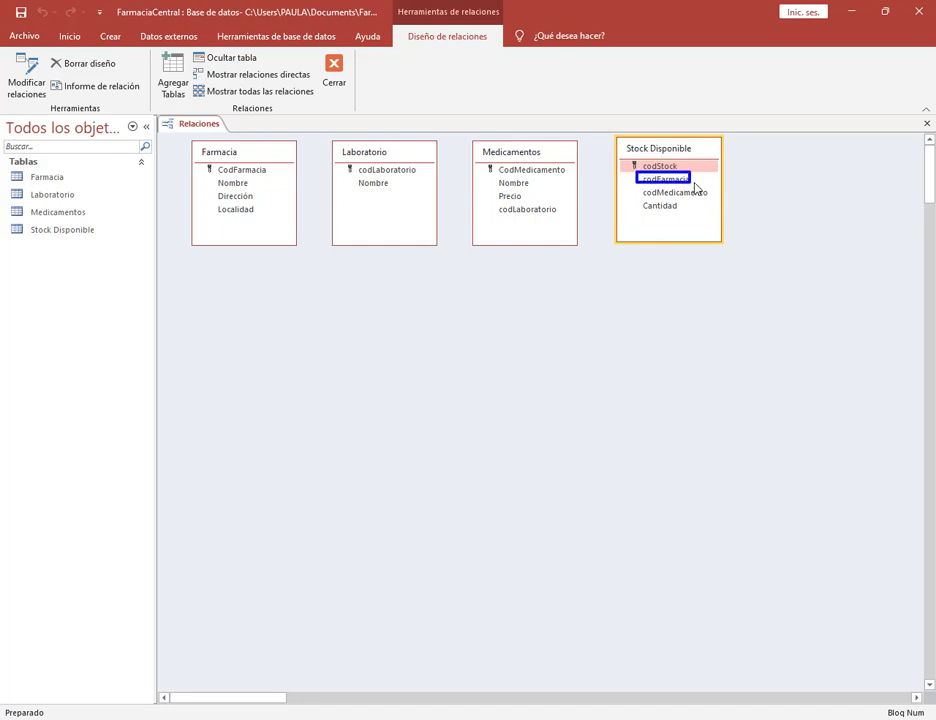
left_click(206, 169)
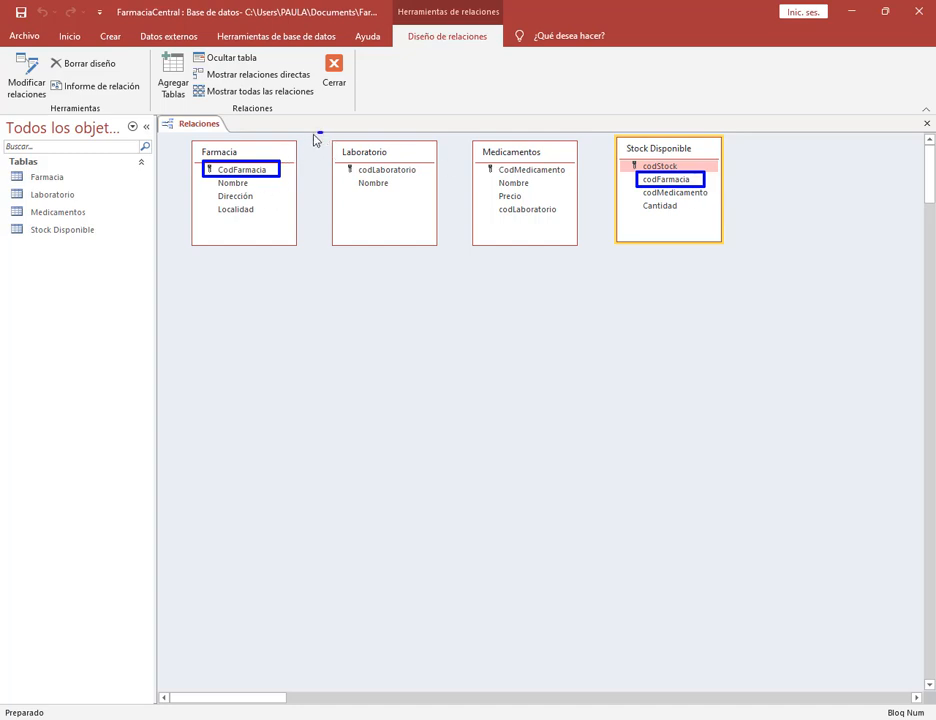
left_click_drag(313, 138, 289, 150)
left_click_drag(633, 185, 717, 200)
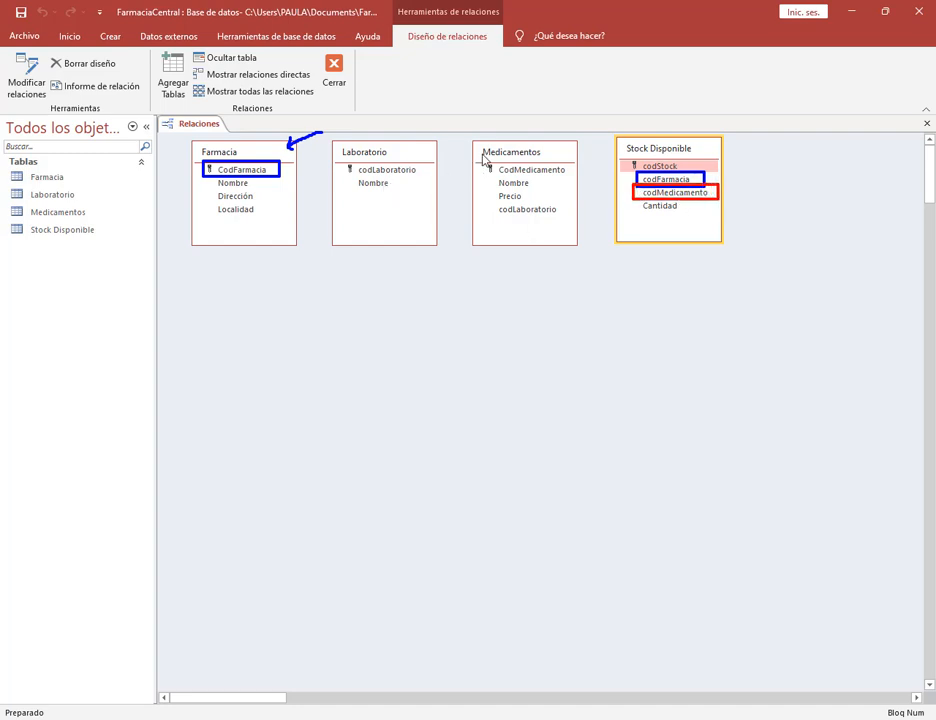
left_click_drag(481, 157, 573, 177)
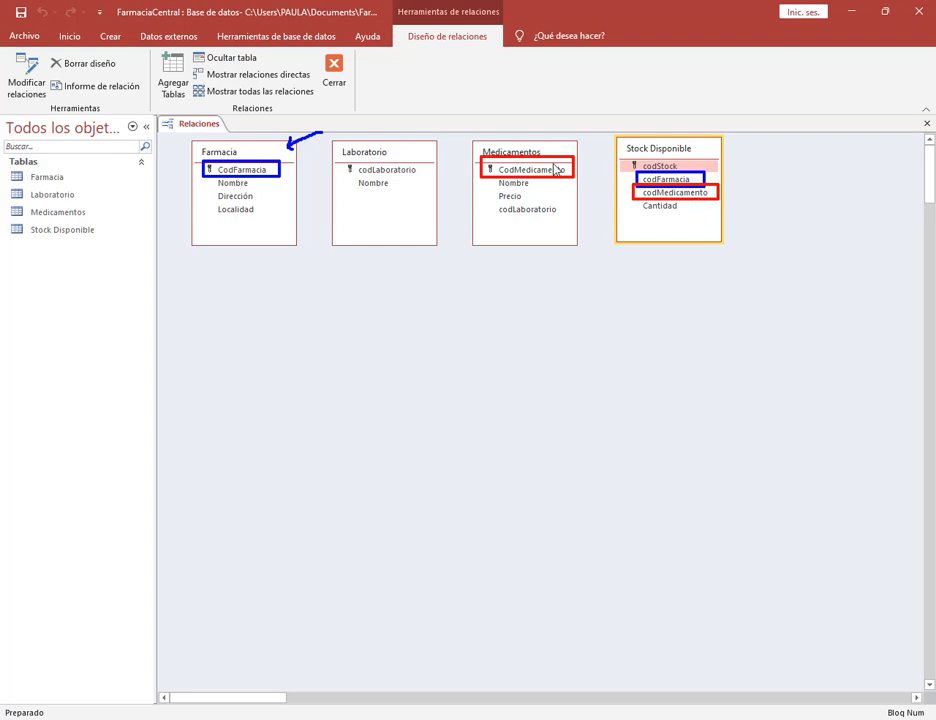
mouse_move(609, 122)
left_mouse_down()
mouse_move(576, 138)
mouse_move(589, 135)
left_mouse_up()
key("Escape")
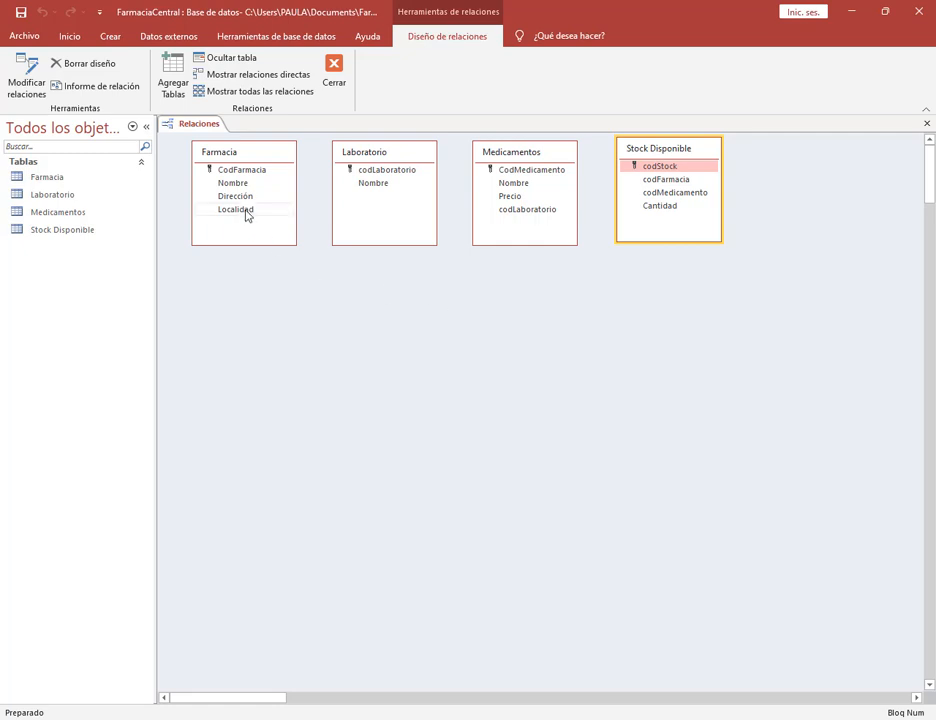
Rearrange the relationship diagram with Stock Disponible in the middle, Medicamentos above Laboratorio on one side and Farmacia on the other.
left_click_drag(671, 151, 486, 298)
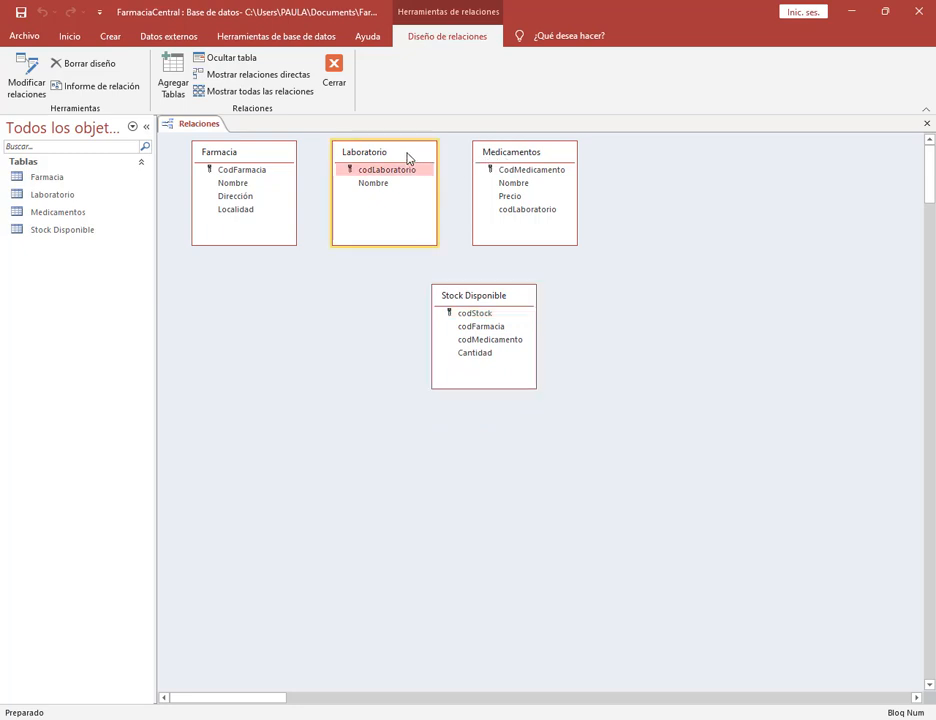
left_click_drag(409, 155, 351, 432)
left_click_drag(561, 155, 366, 273)
left_click_drag(279, 157, 717, 380)
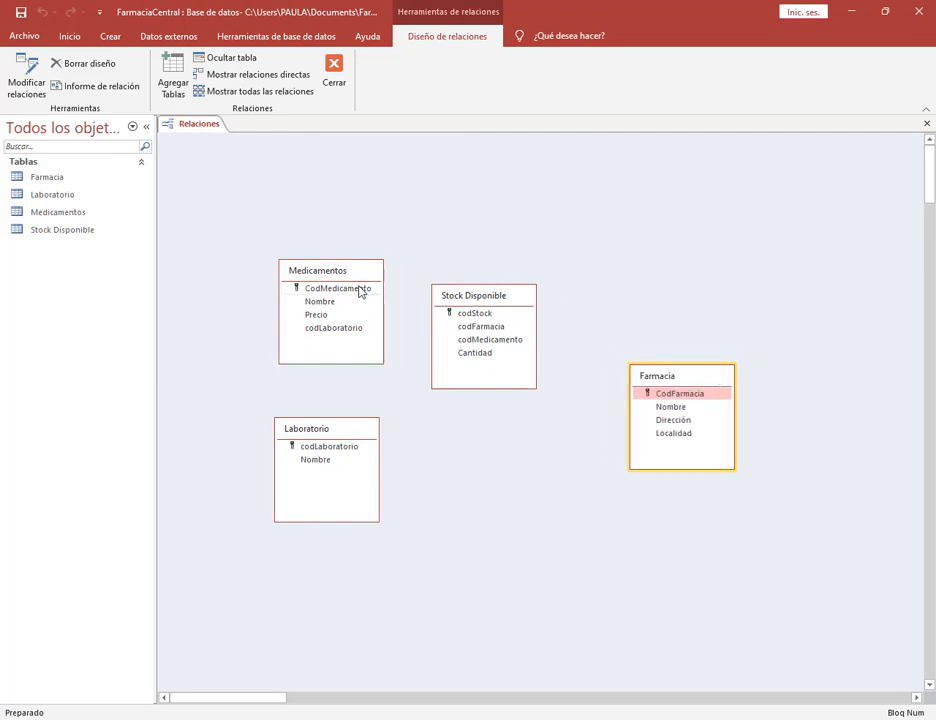
Relate CodMedicamento in Medicamentos to codMedicamento in Stock Disponible, enforcing referential integrity.
left_click_drag(361, 291, 460, 345)
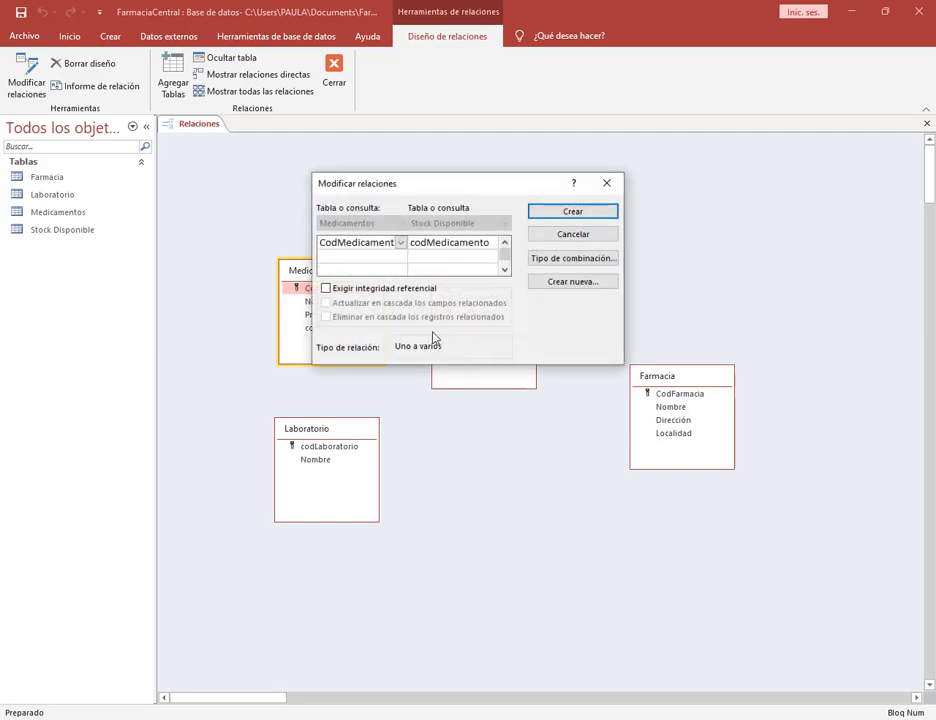
left_click(390, 289)
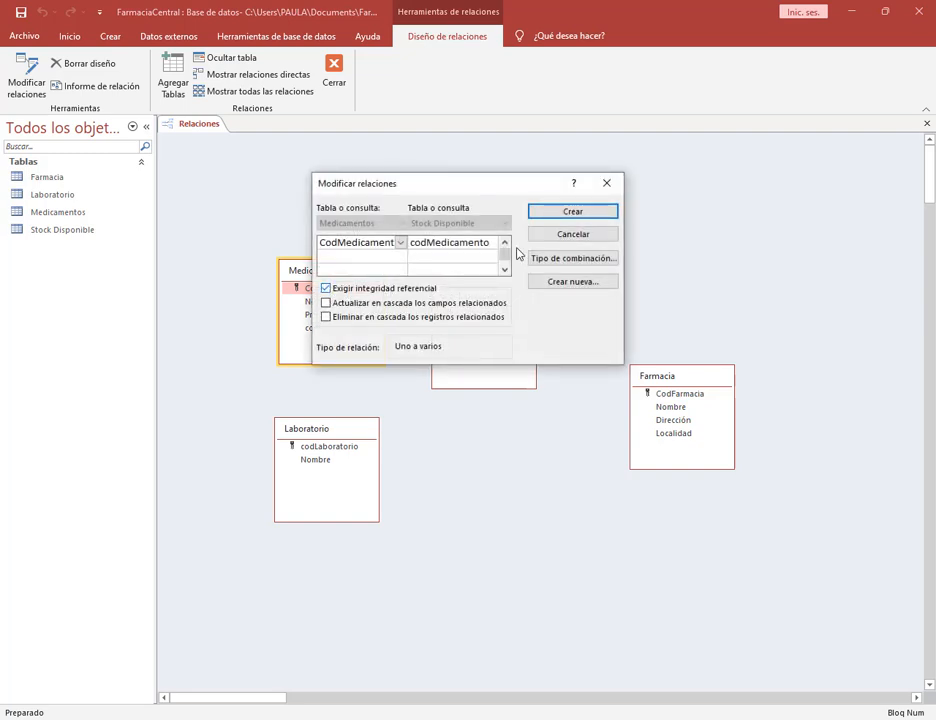
left_click(575, 213)
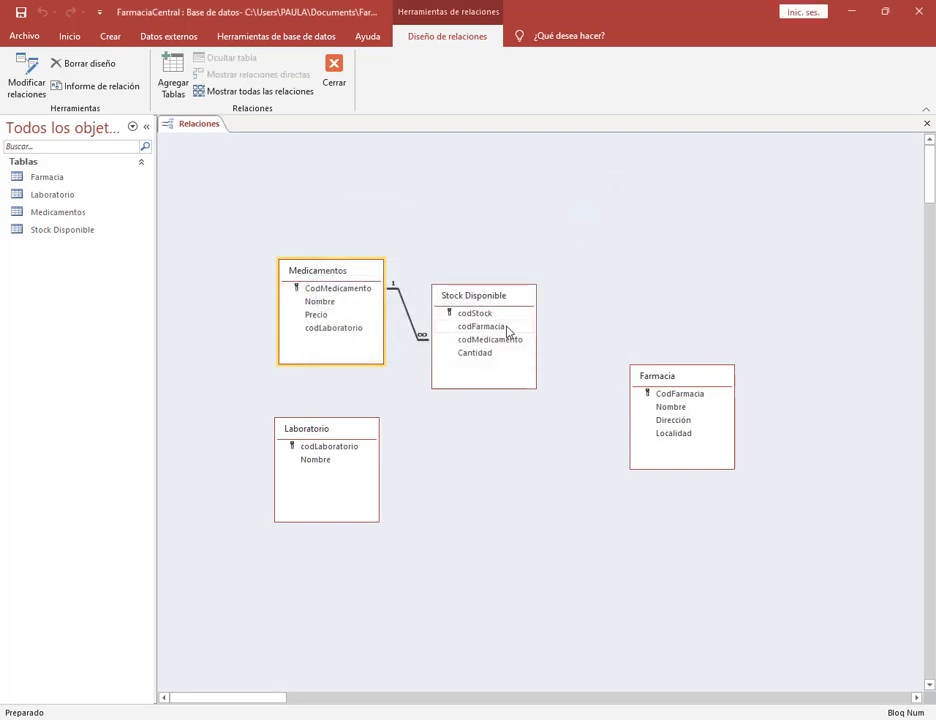
Relate codFarmacia in Stock Disponible to CodFarmacia in Farmacia, enforcing referential integrity.
left_click_drag(481, 326, 748, 280)
left_click(404, 291)
left_click(574, 214)
Line up the tables in the relationship diagram in the order Laboratorio, Medicamentos, Stock Disponible, Farmacia.
left_click_drag(520, 297, 621, 297)
left_click_drag(361, 274, 461, 296)
left_click_drag(335, 430, 430, 352)
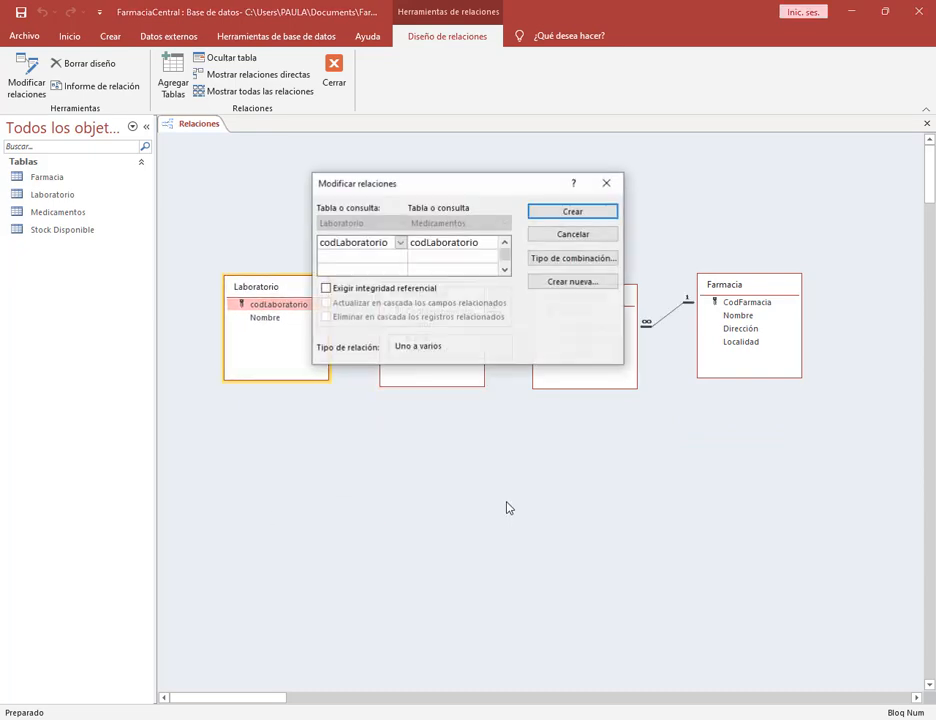
Relate codLaboratorio in Laboratorio to codLaboratorio in Medicamentos, enforcing referential integrity, and close the relationship diagram.
left_click(392, 289)
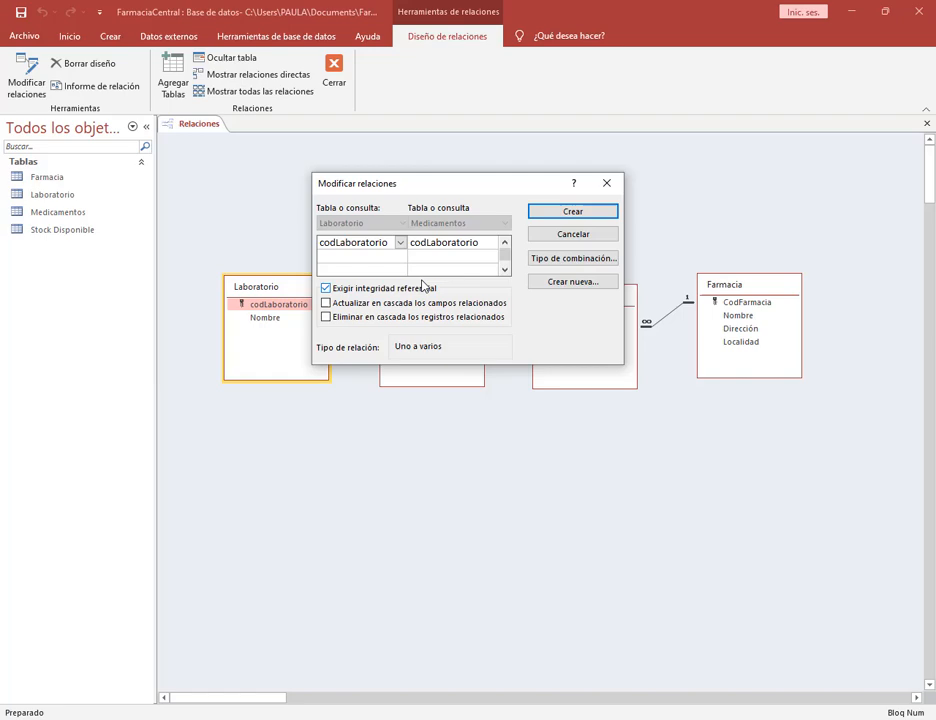
left_click(561, 217)
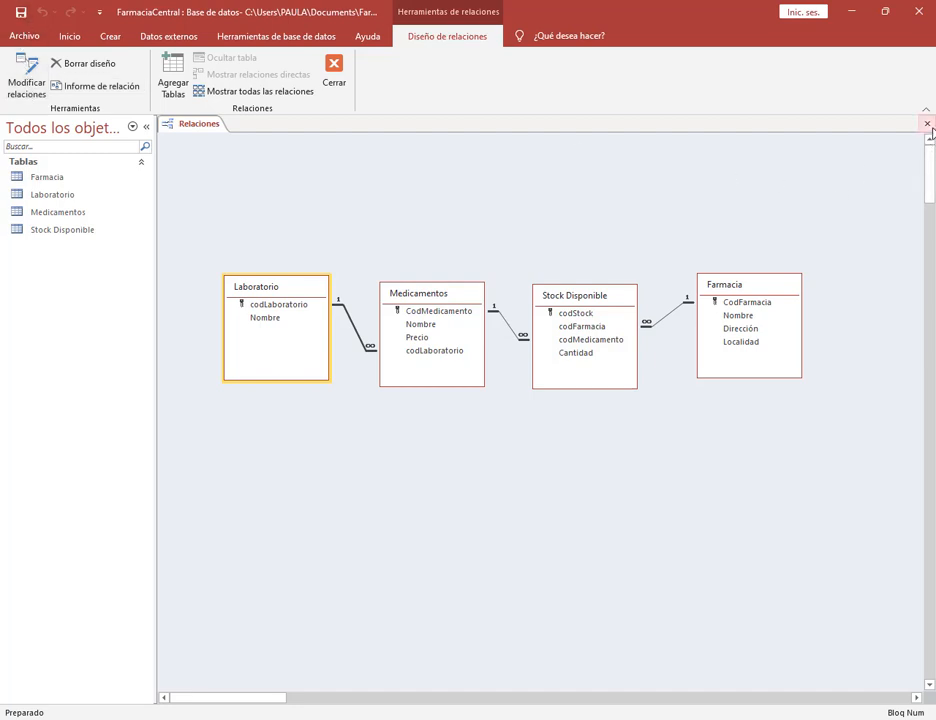
left_click(204, 127)
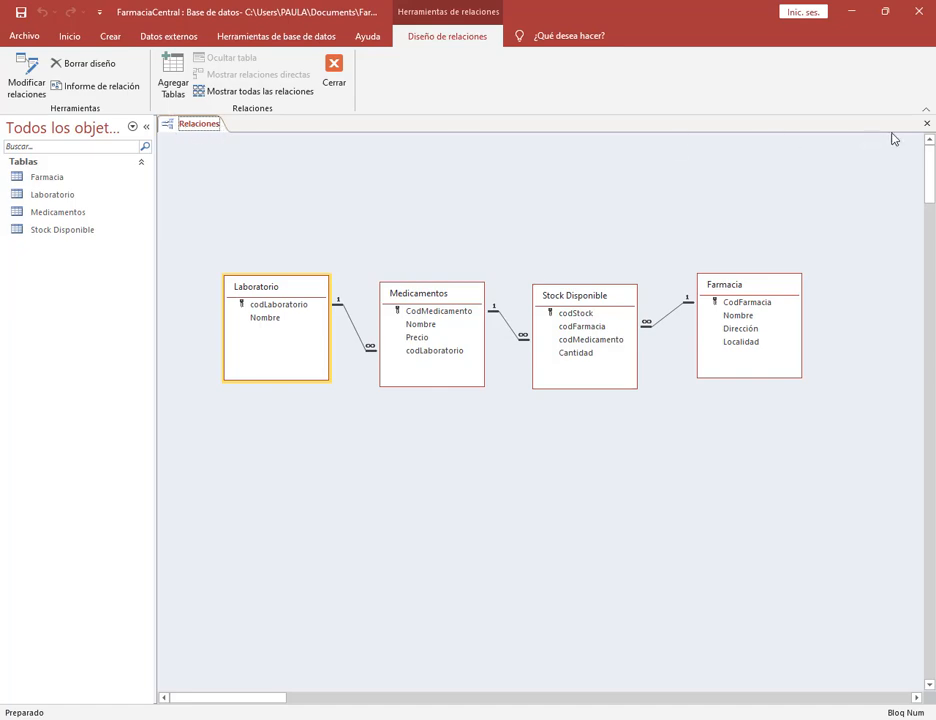
left_click(925, 124)
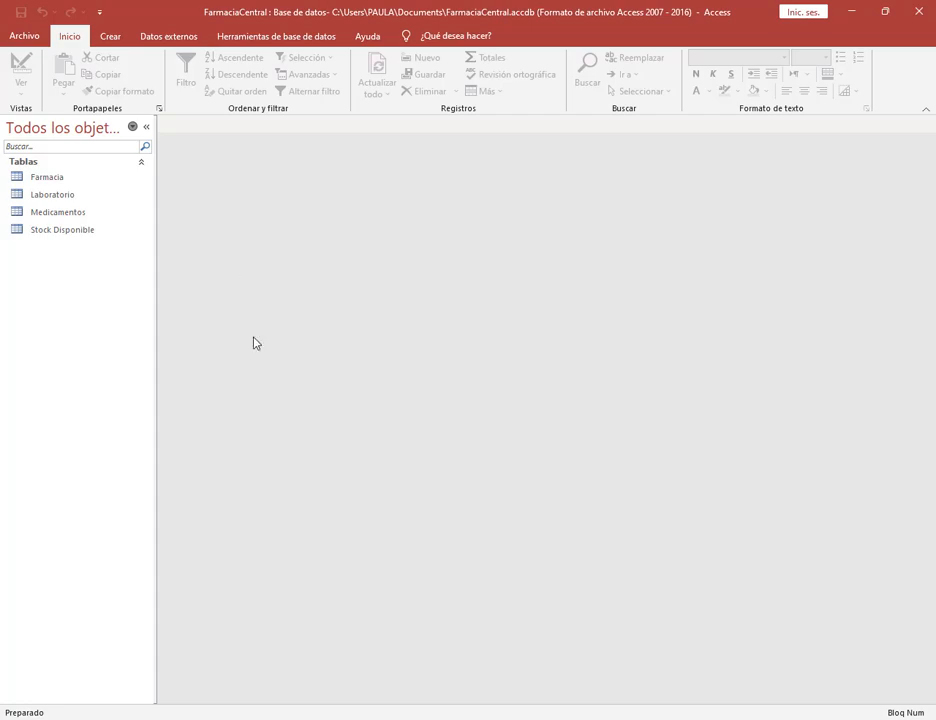
Switch to Farmacia central oeste.pdf in the browser and examine the Medicamentos data table on page 2.
key("alt+Tab")
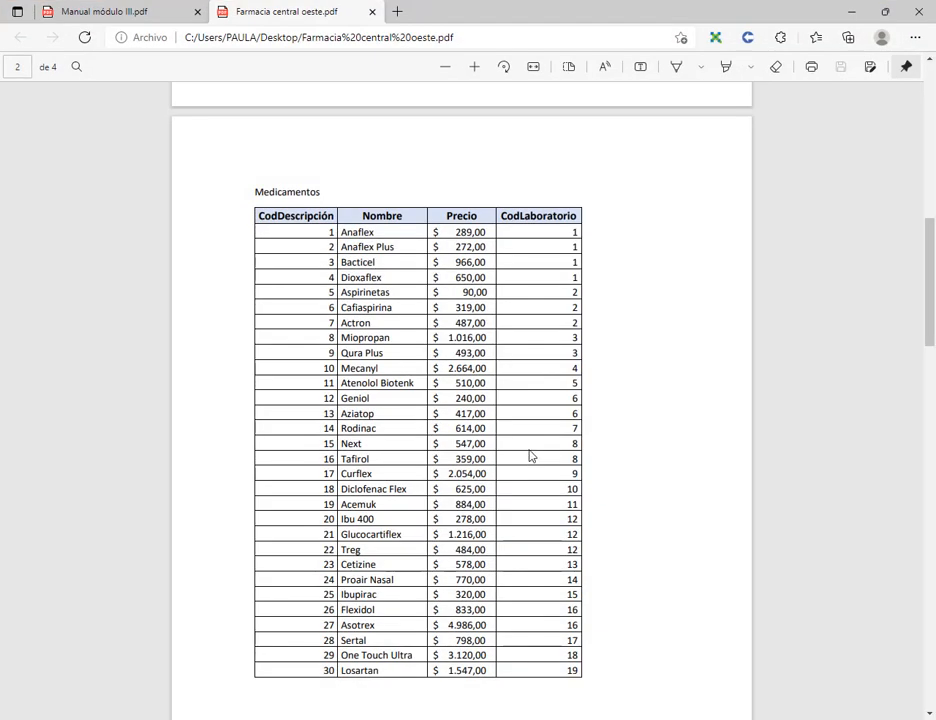
scroll(531, 456, "up", 6)
scroll(531, 456, "down", 8)
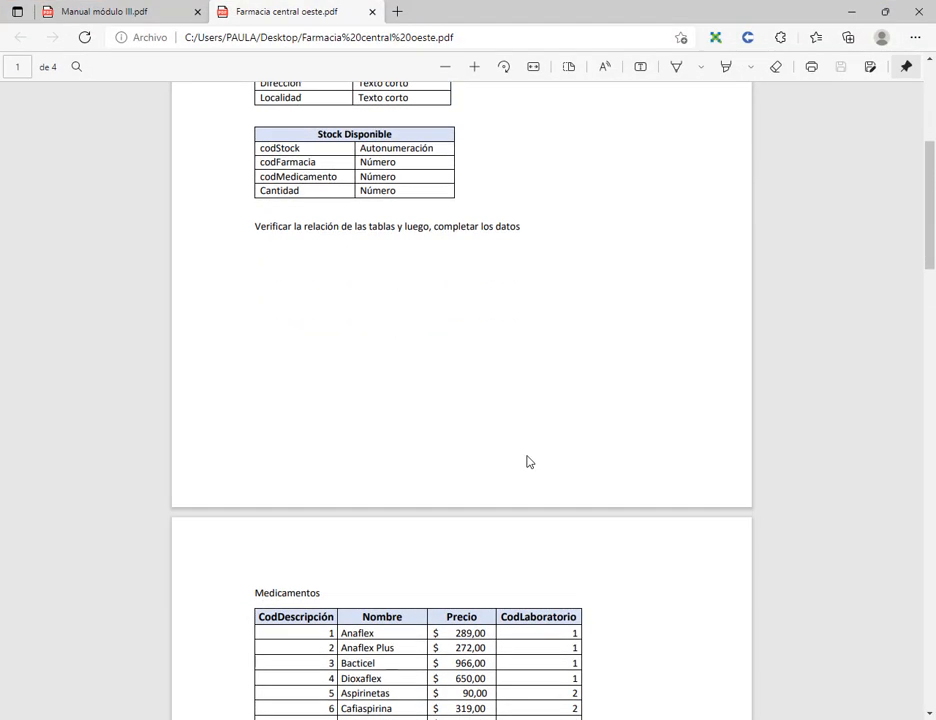
scroll(267, 102, "up", 1)
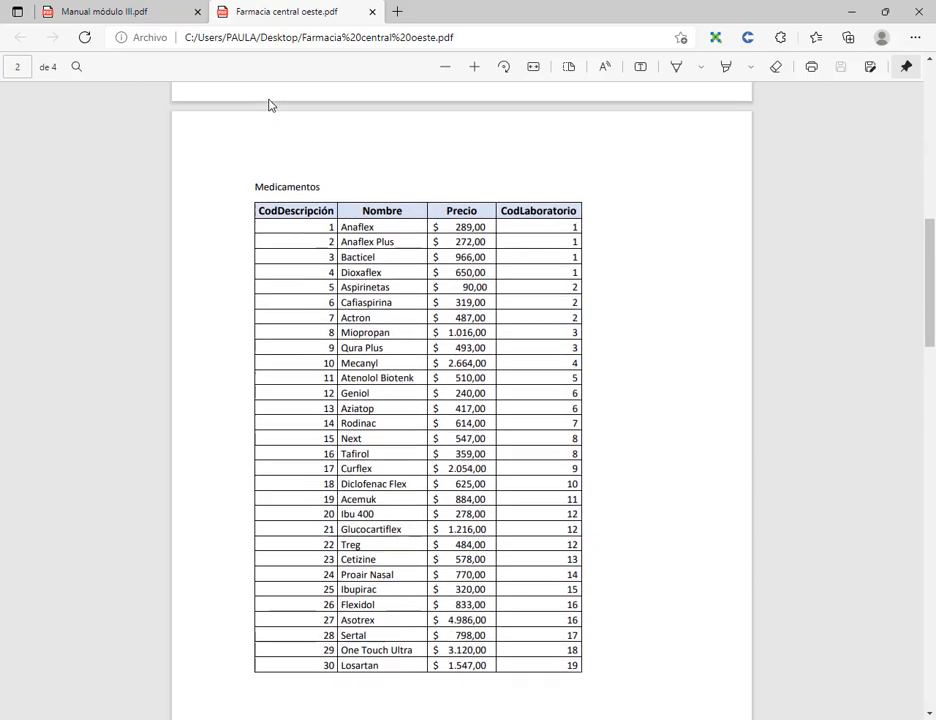
left_click_drag(255, 191, 316, 192)
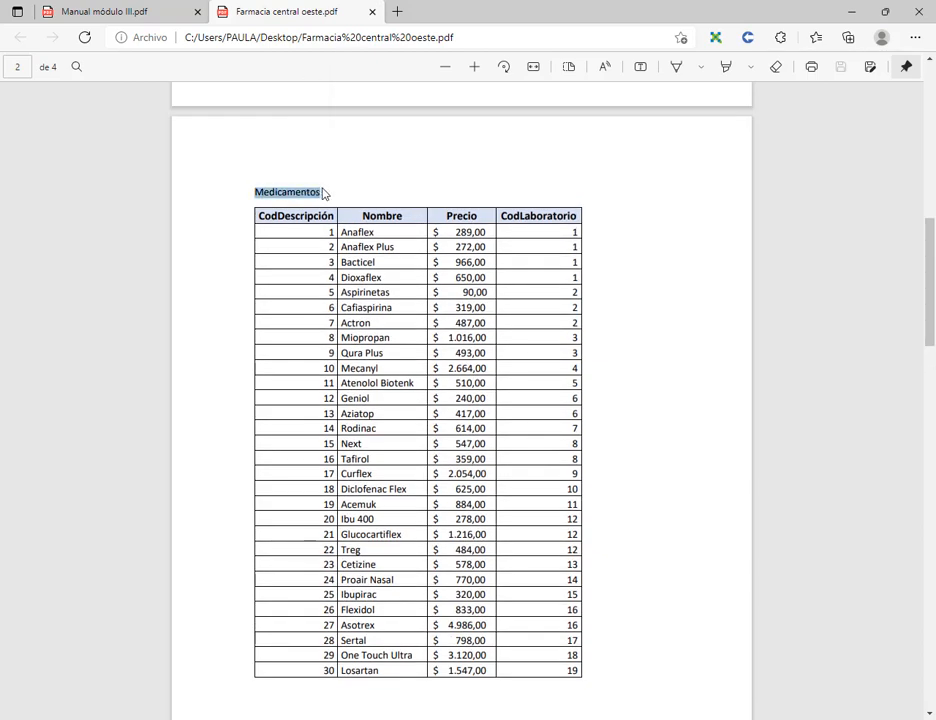
left_click(660, 205)
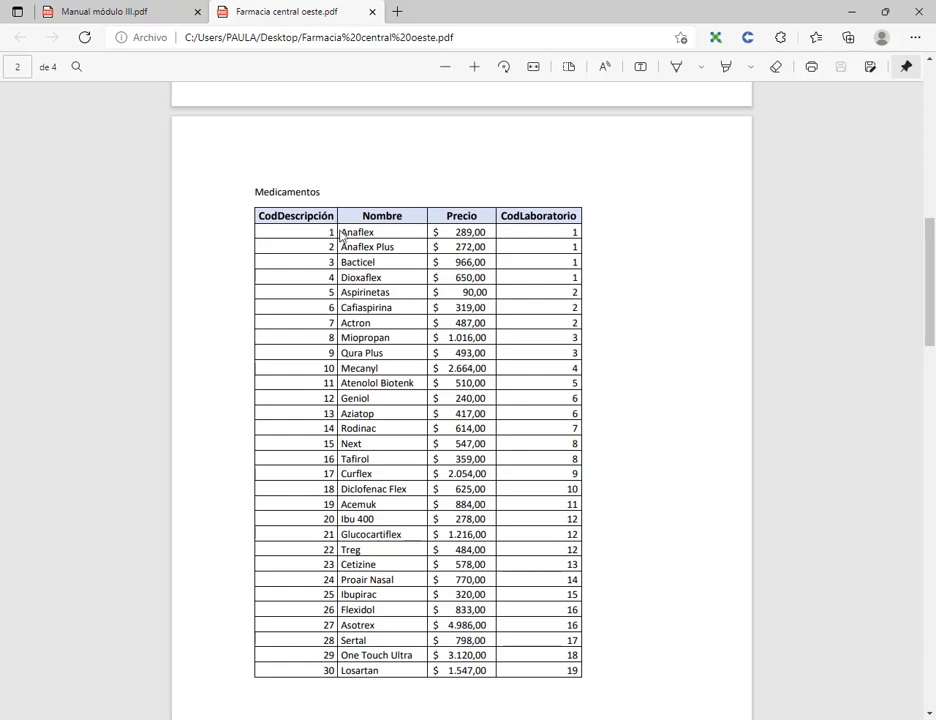
left_click_drag(340, 233, 370, 233)
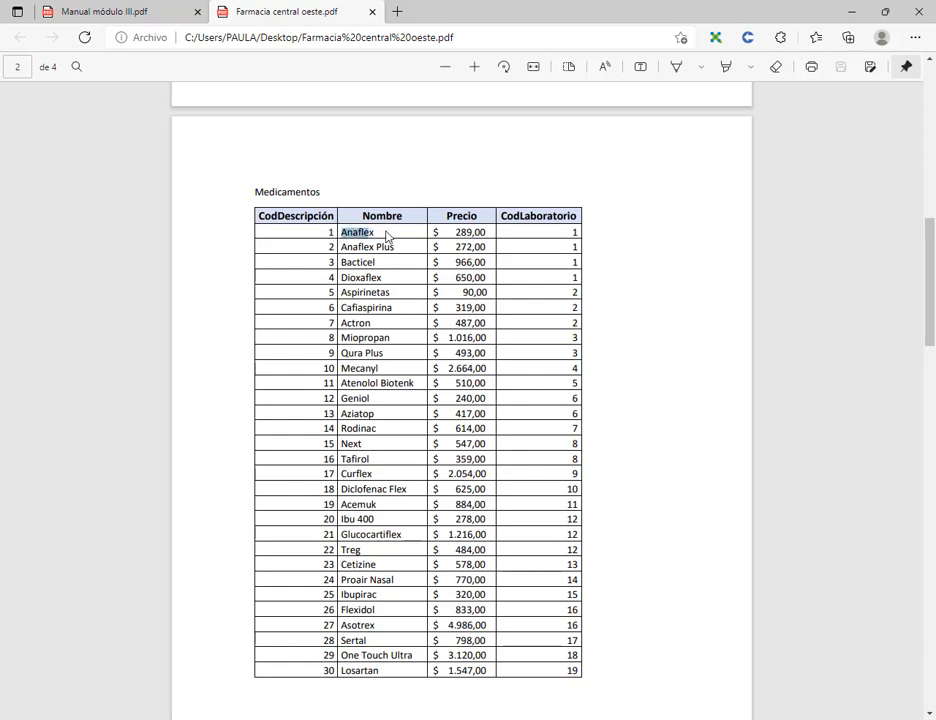
Switch back to Access and open the Laboratorio and Medicamentos tables as datasheets, with Laboratorio in front.
left_click_drag(464, 232, 457, 226)
left_click(525, 233)
left_click(858, 12)
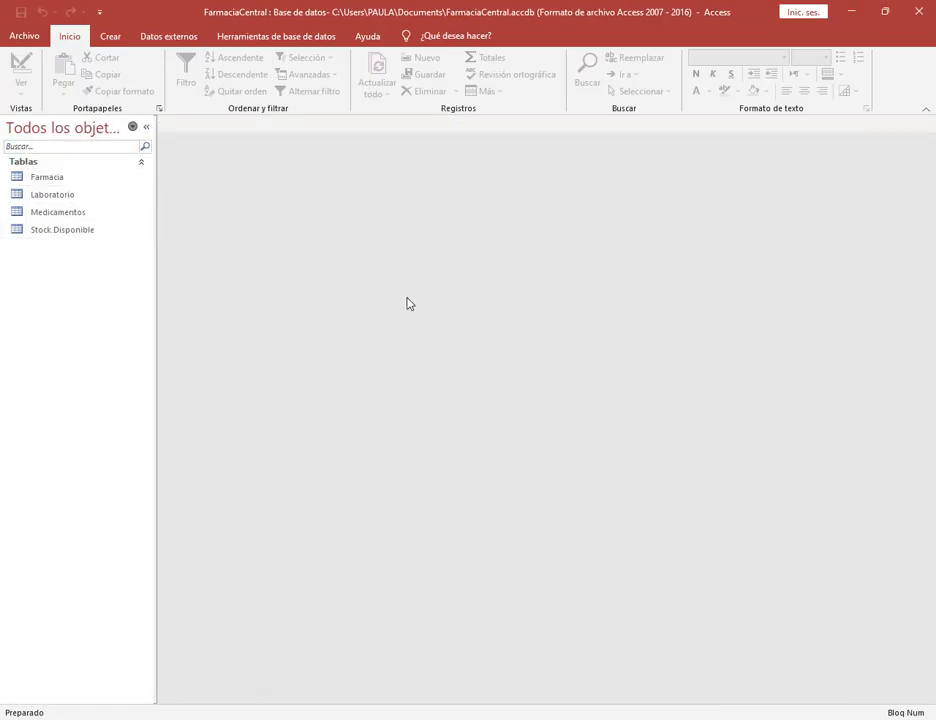
double_click(68, 196)
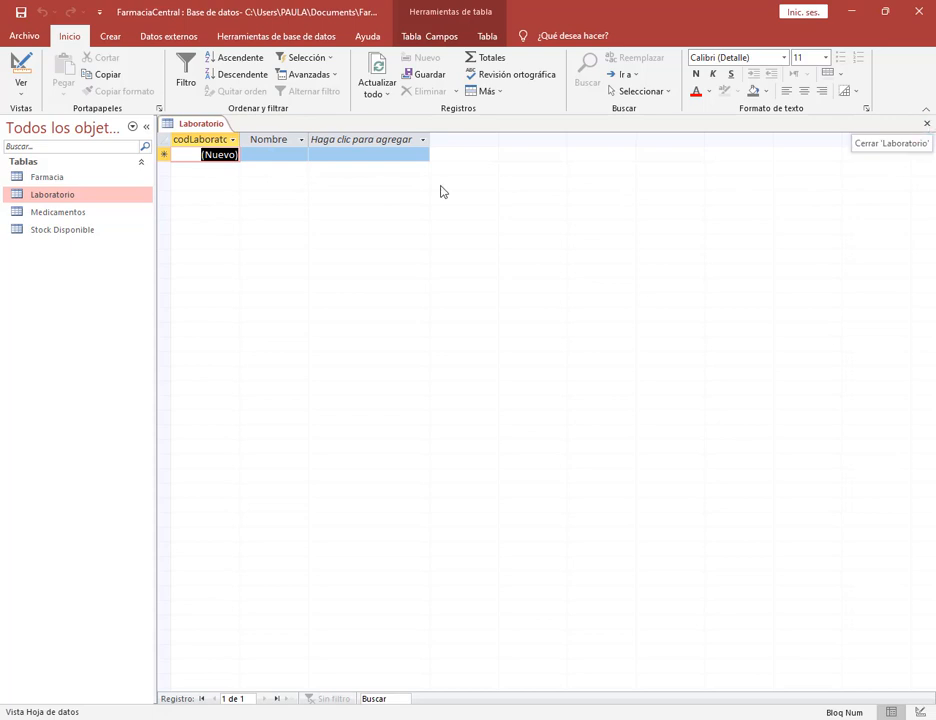
double_click(58, 214)
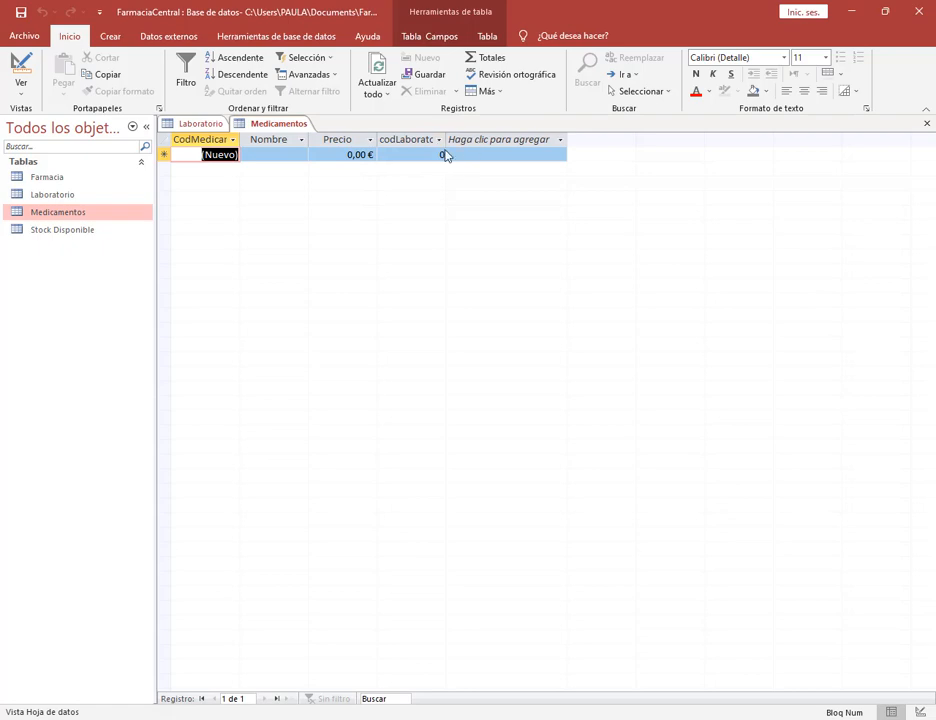
left_click(200, 123)
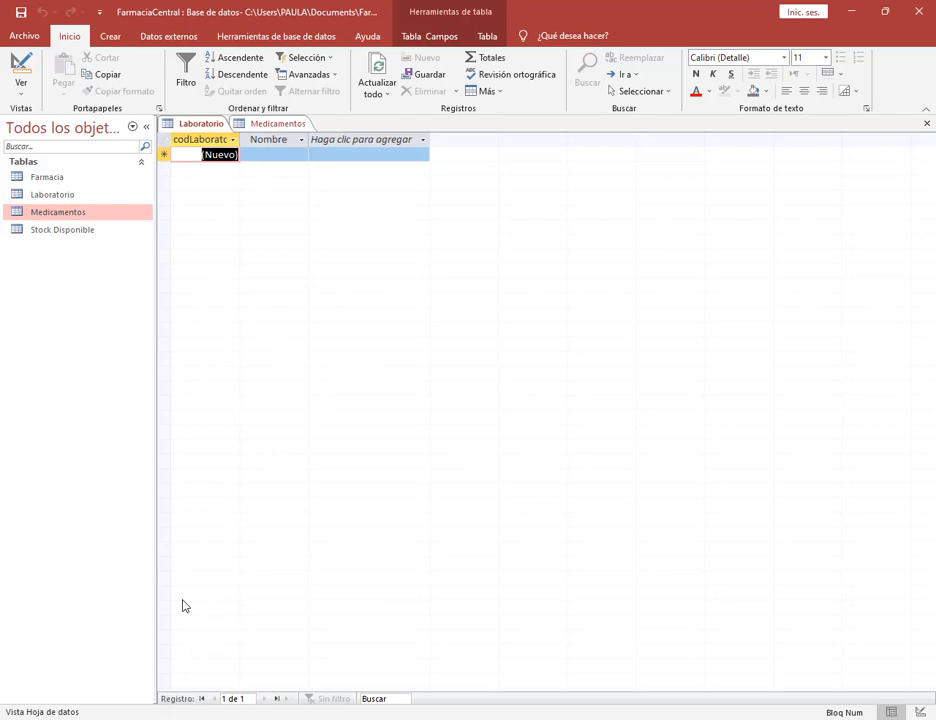
Switch to Farmacia central oeste.pdf and examine the Laboratorios, Medicamentos and Farmacia data tables on pages 2 and 3.
key("alt+Tab")
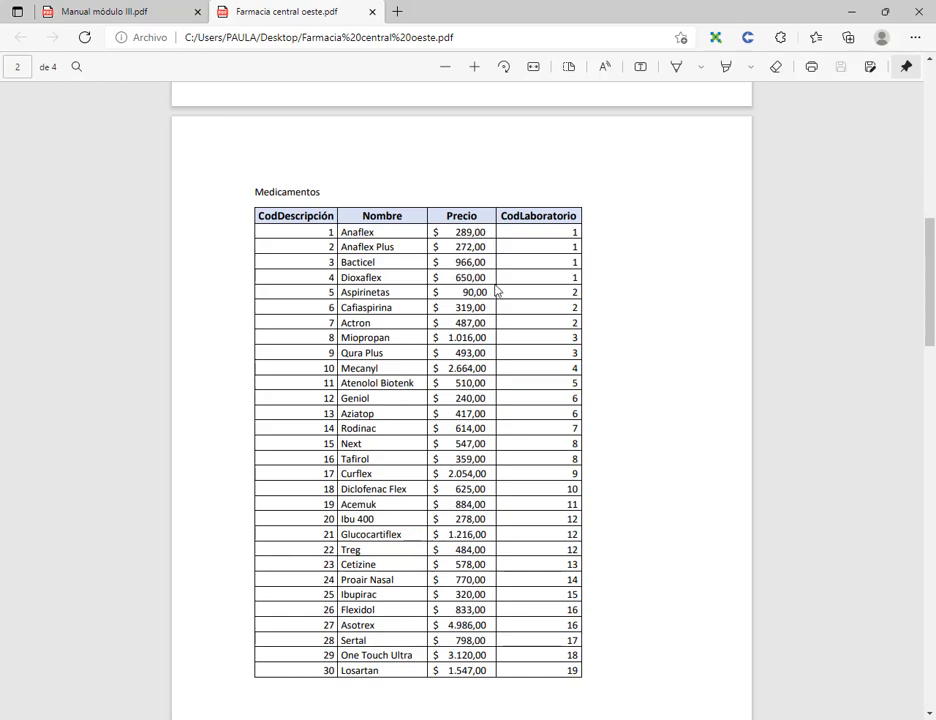
scroll(499, 300, "down", 5)
scroll(499, 307, "down", 4)
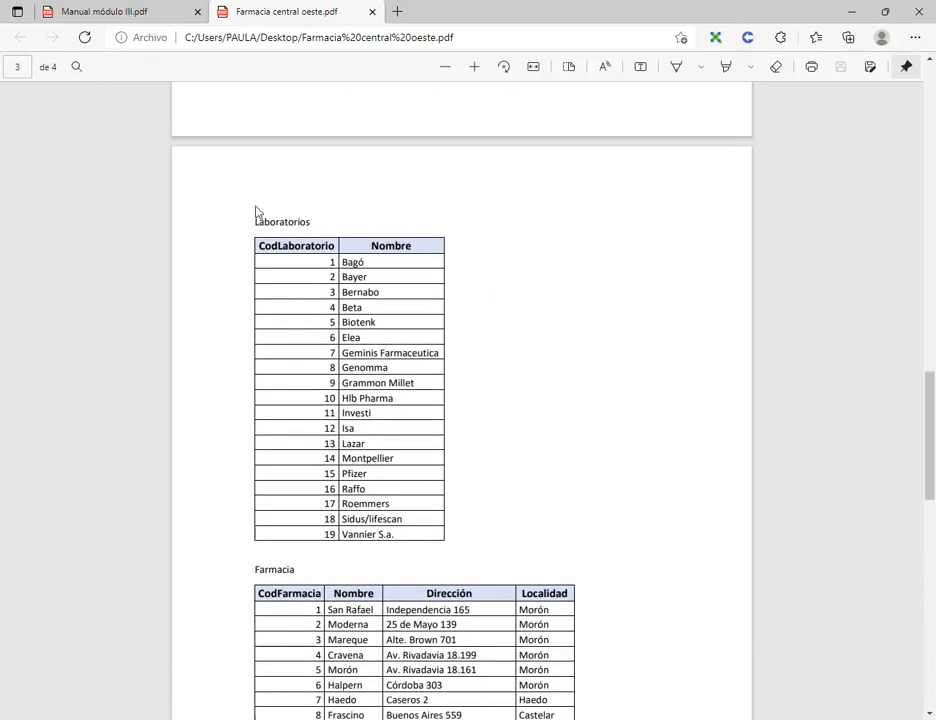
mouse_move(255, 207)
left_mouse_down()
mouse_move(418, 307)
mouse_move(481, 549)
mouse_move(473, 556)
left_mouse_up()
scroll(473, 556, "up", 10)
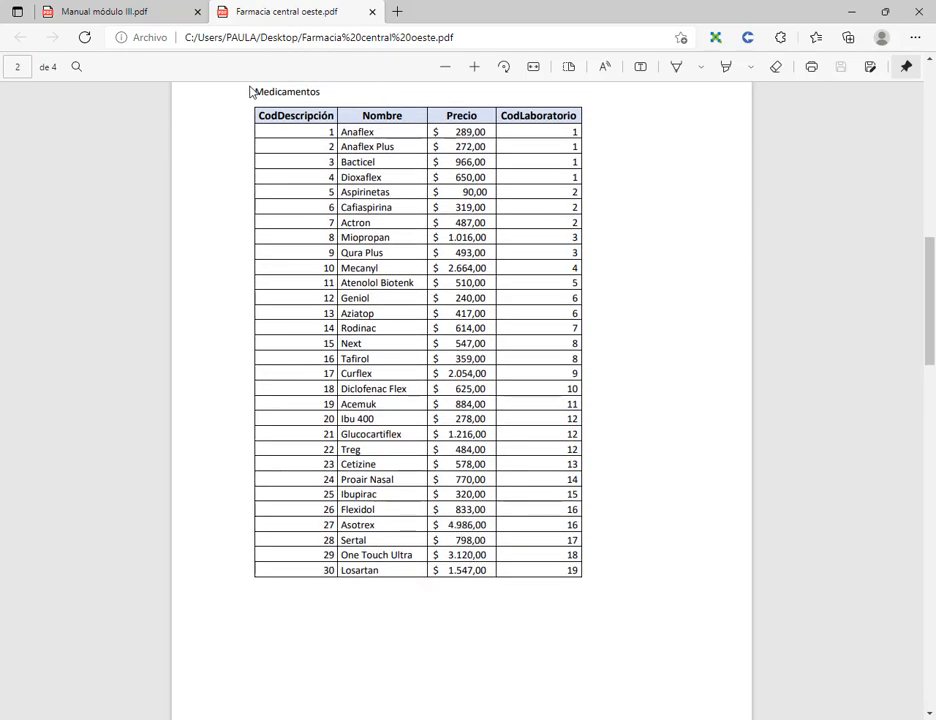
mouse_move(250, 86)
left_mouse_down()
mouse_move(428, 257)
mouse_move(604, 549)
mouse_move(606, 596)
left_mouse_up()
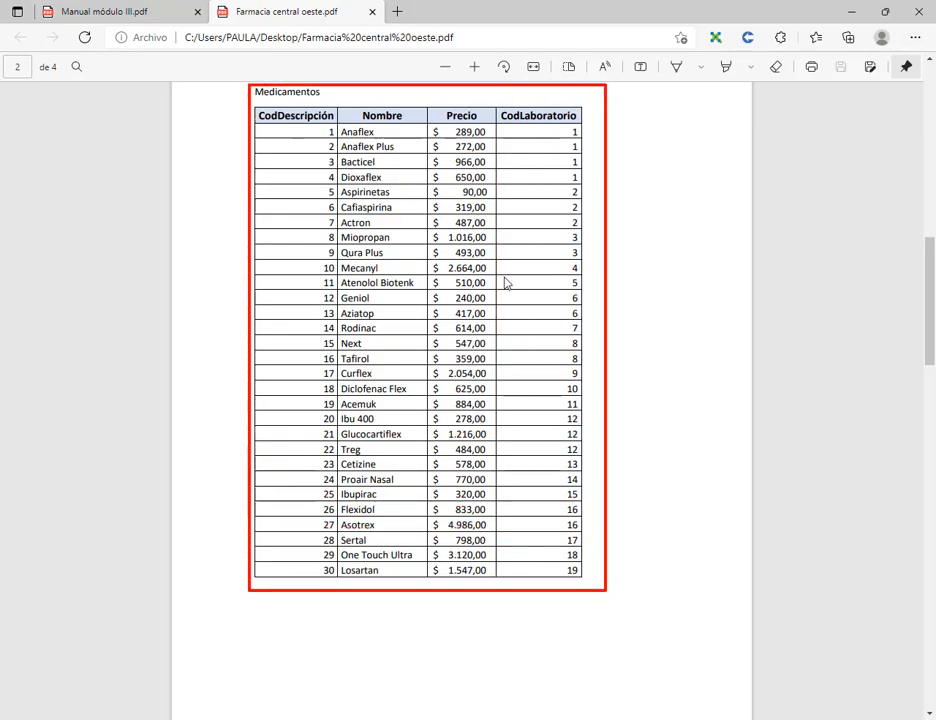
scroll(657, 351, "down", 15)
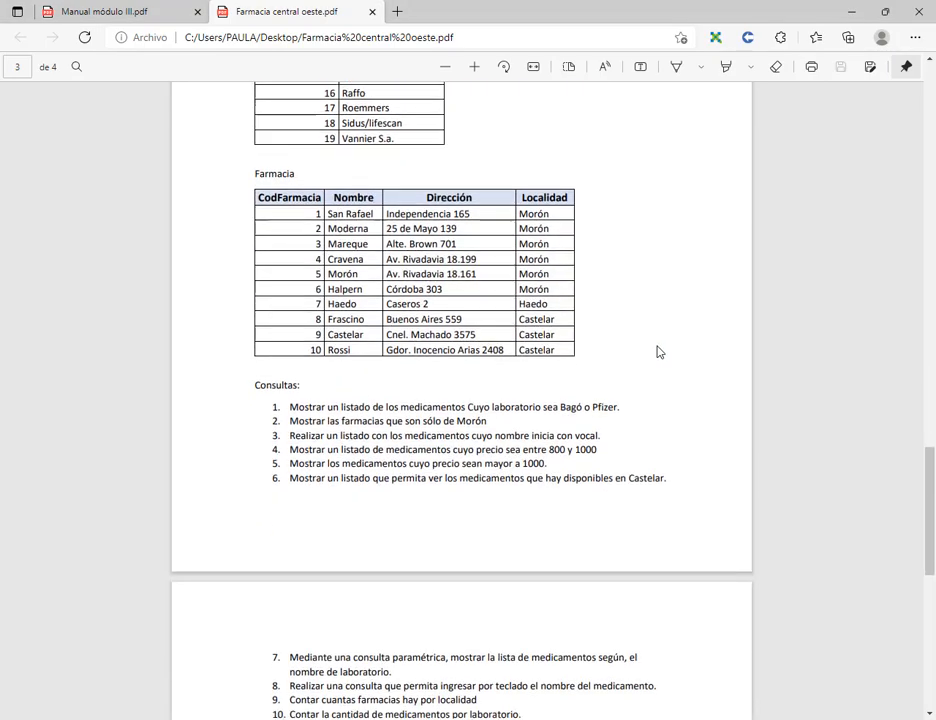
scroll(647, 343, "up", 3)
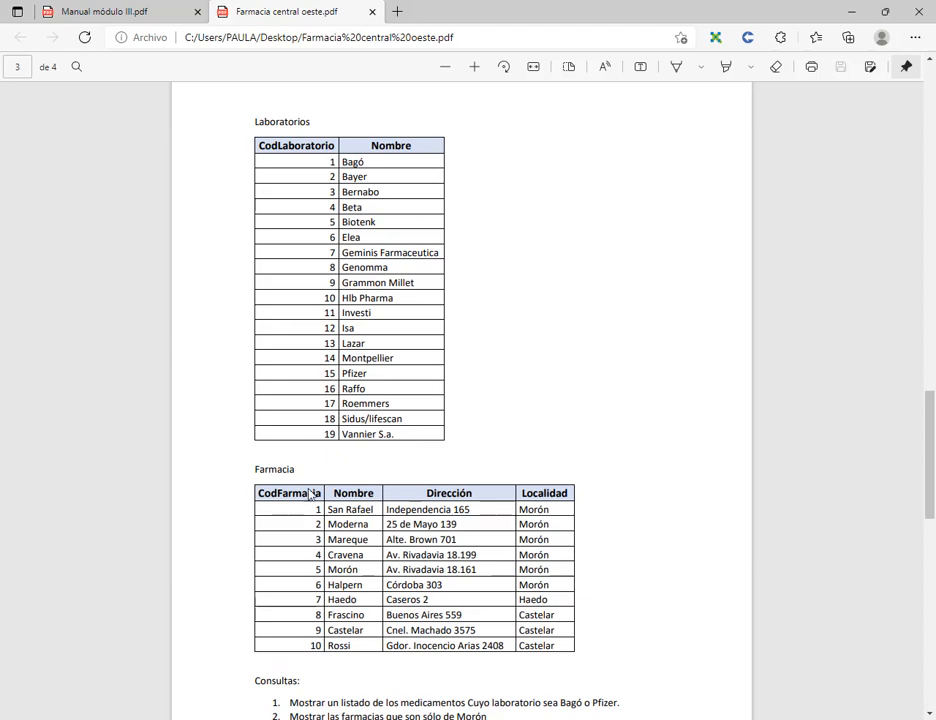
left_click_drag(253, 467, 617, 663)
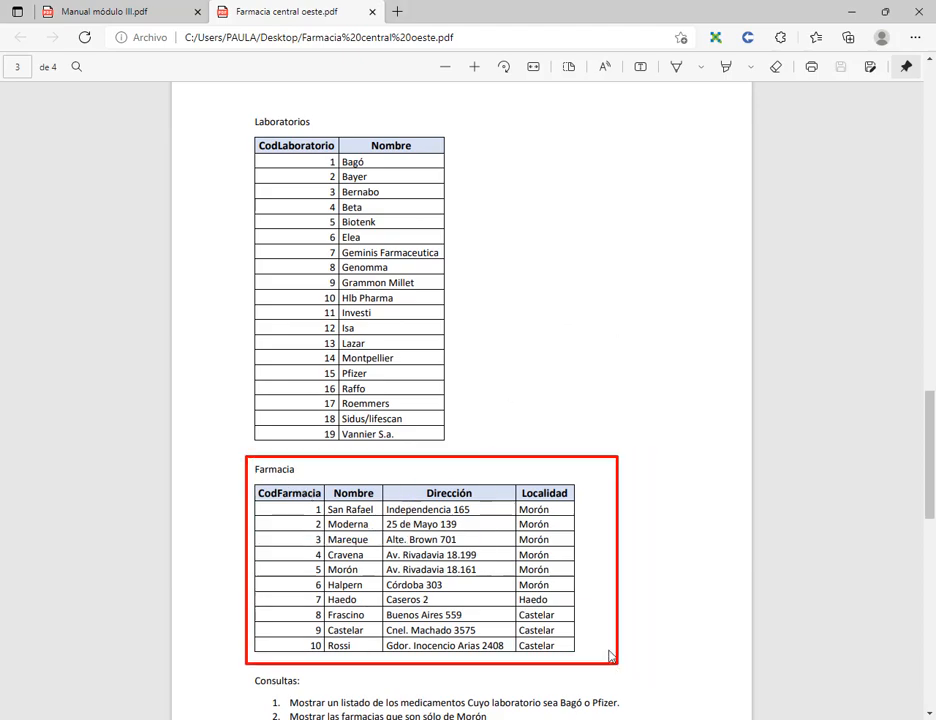
scroll(644, 572, "up", 6)
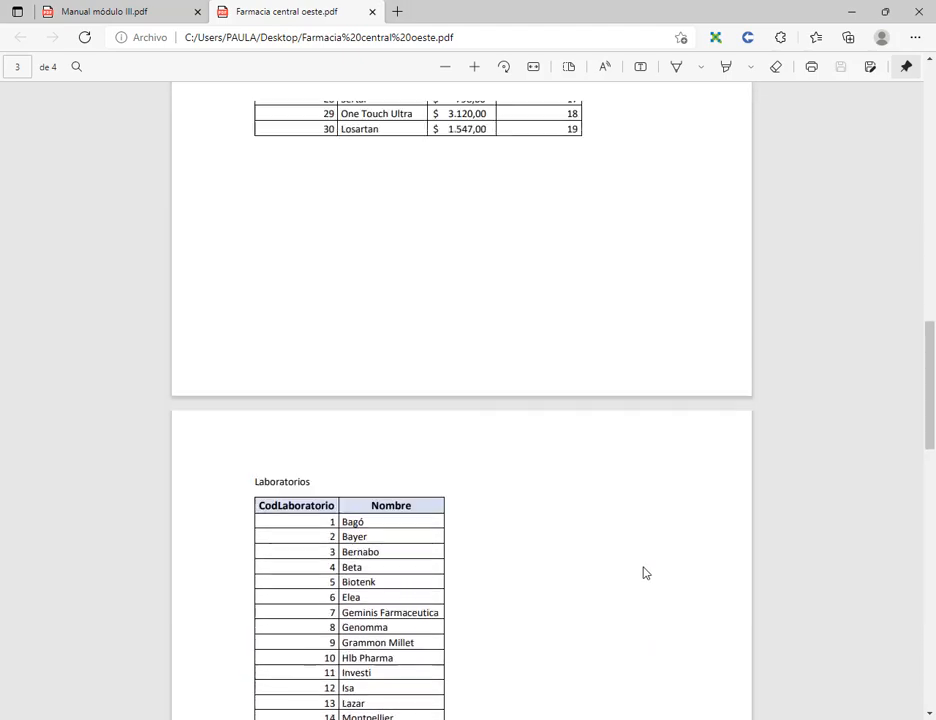
Examine the Stock Disponible field definitions on page 1, especially the types of codFarmacia, codMedicamento and Cantidad.
scroll(644, 572, "up", 7)
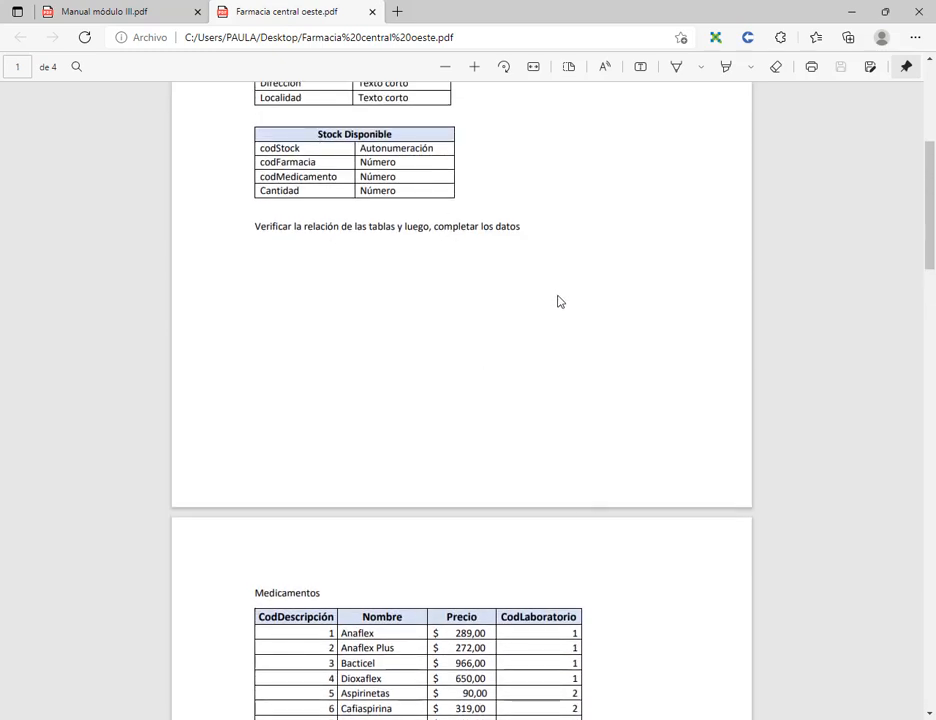
scroll(320, 167, "down", 5)
scroll(291, 398, "up", 7)
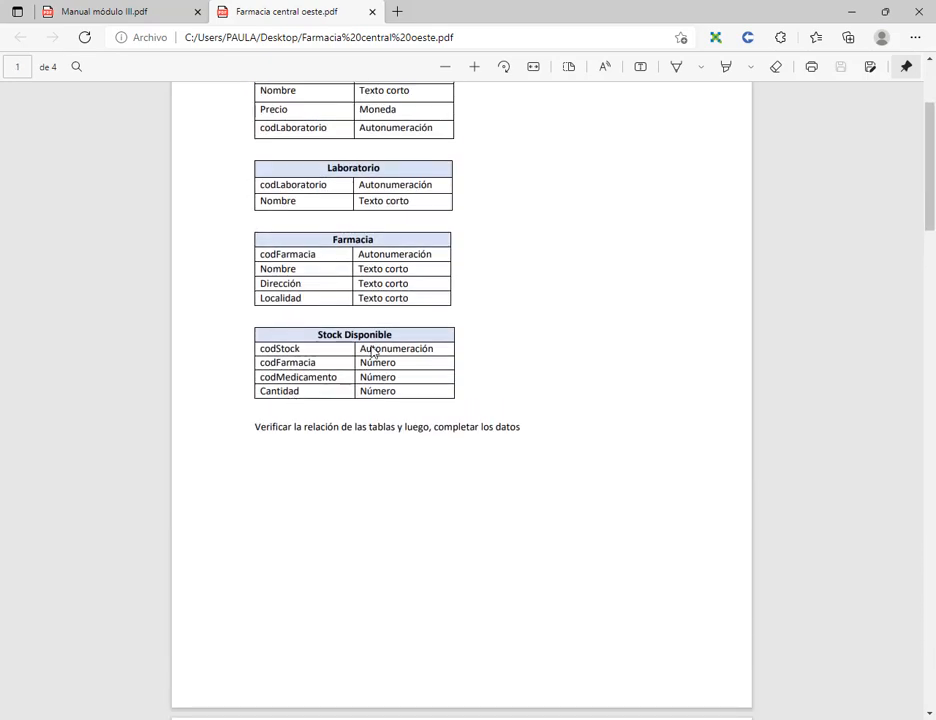
left_click_drag(359, 363, 412, 376)
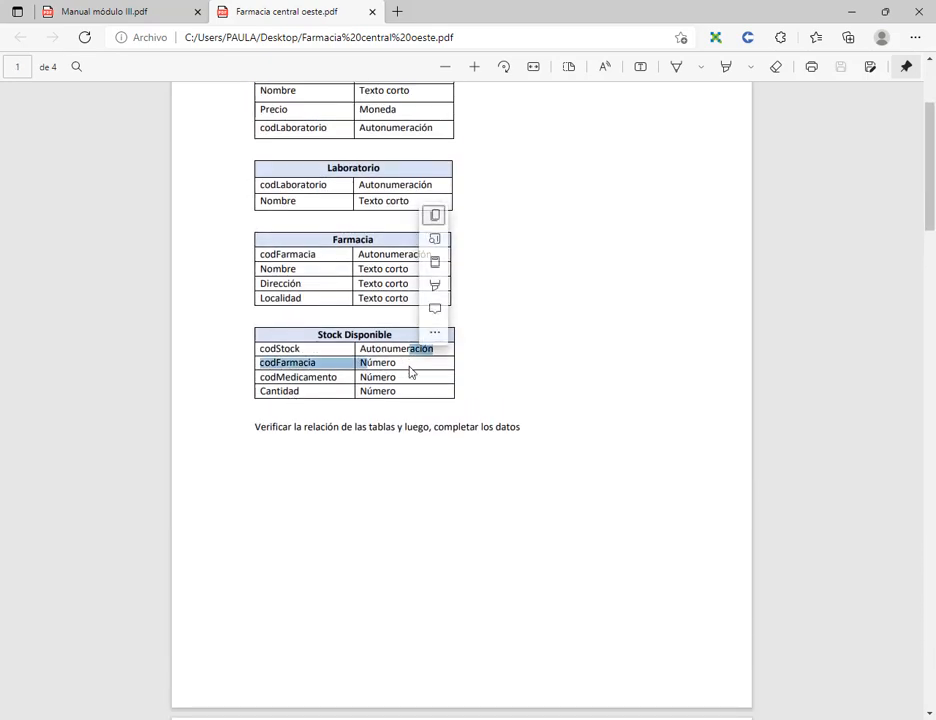
left_click(399, 377)
double_click(374, 393)
left_click(362, 383)
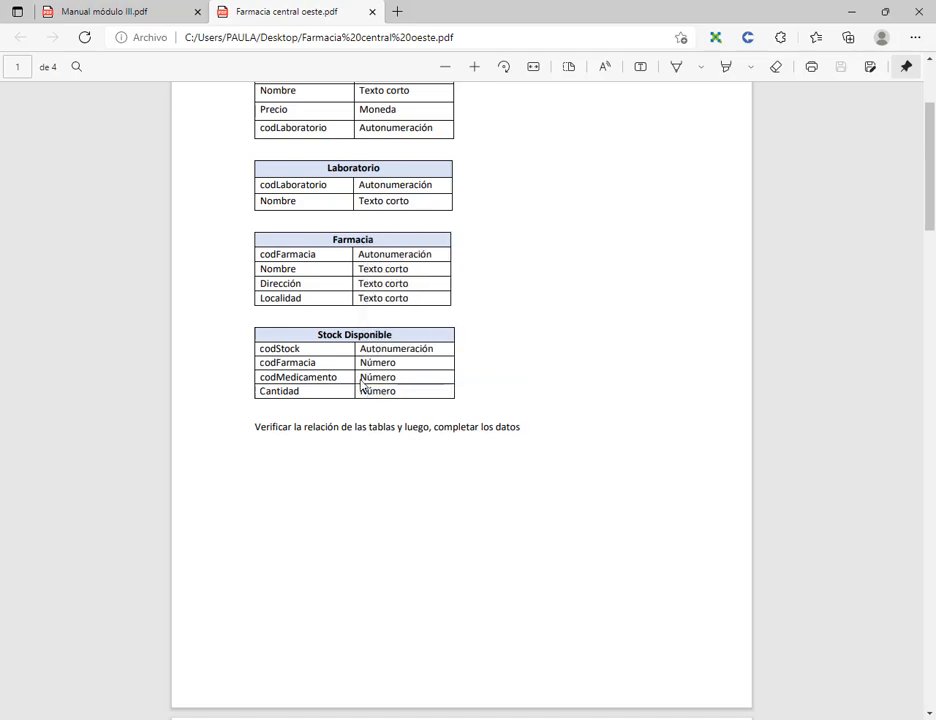
scroll(280, 361, "down", 5)
scroll(324, 403, "down", 5)
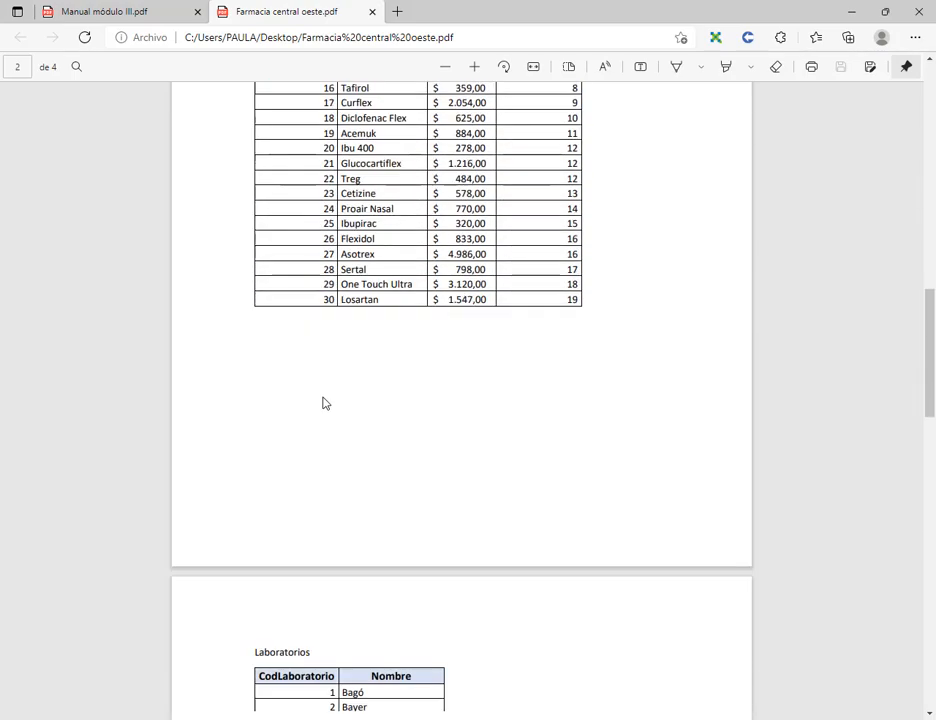
scroll(324, 272, "up", 10)
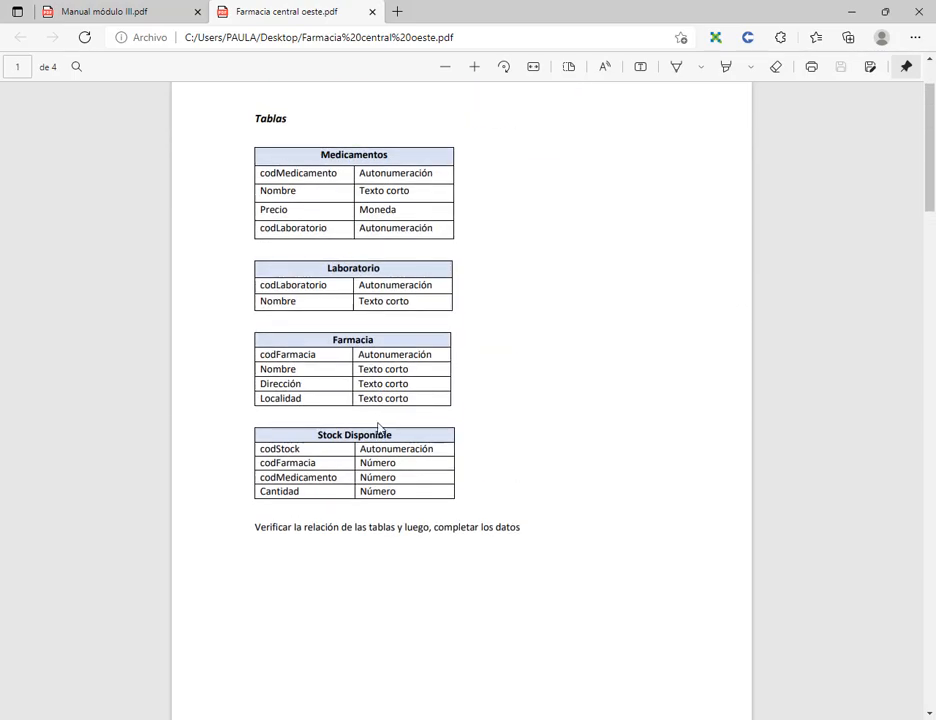
double_click(378, 478)
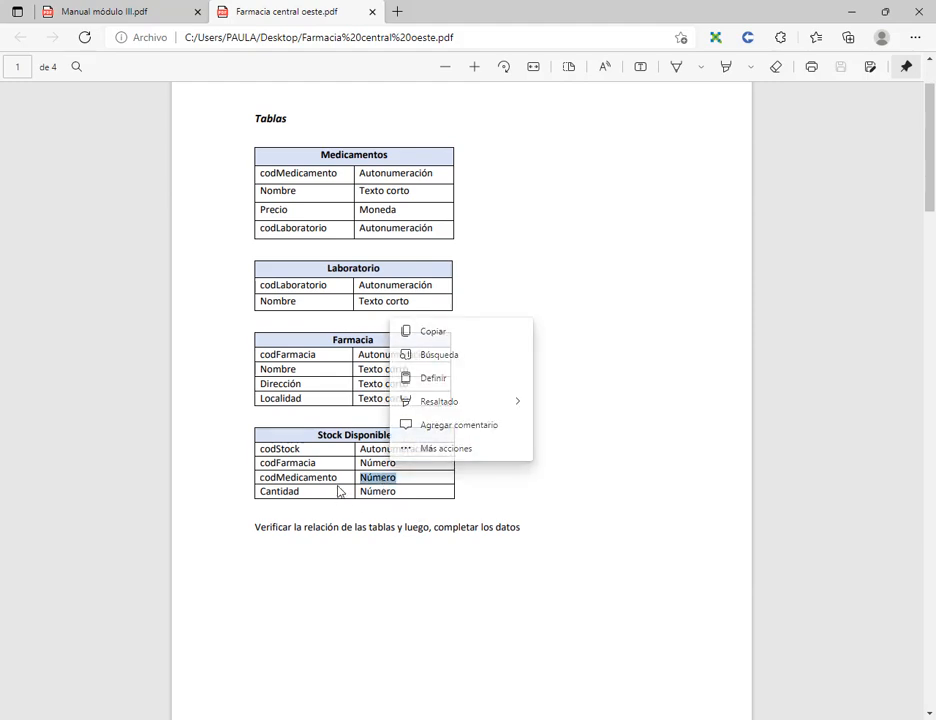
left_click(370, 465)
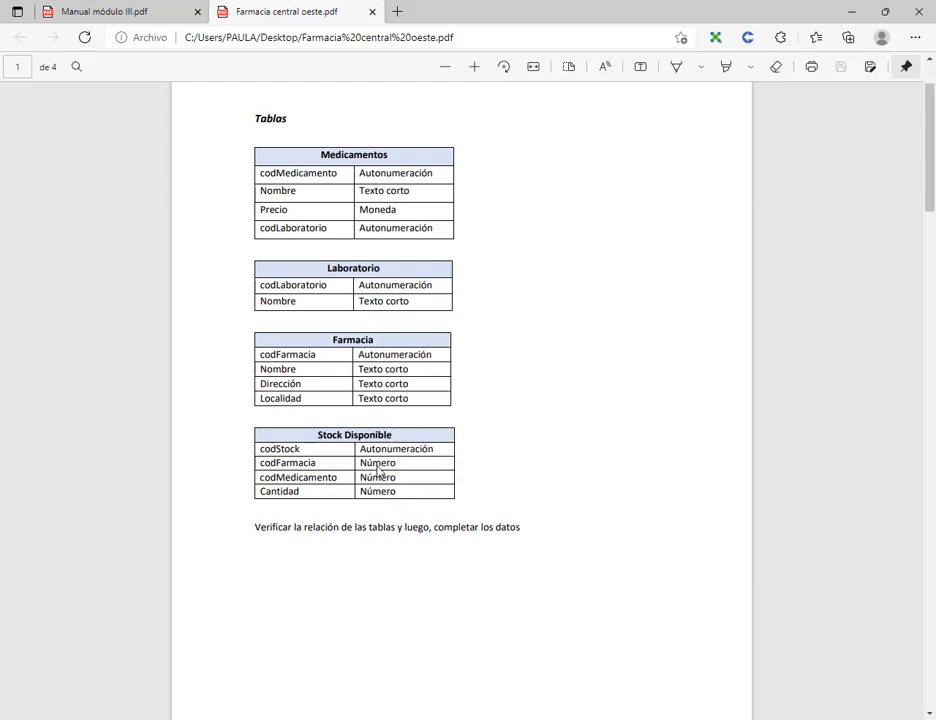
Compare the Laboratorios and Farmacia data on page 3 with the codFarmacia and codMedicamento fields of Stock Disponible on page 1.
scroll(430, 490, "down", 15)
scroll(472, 485, "down", 1)
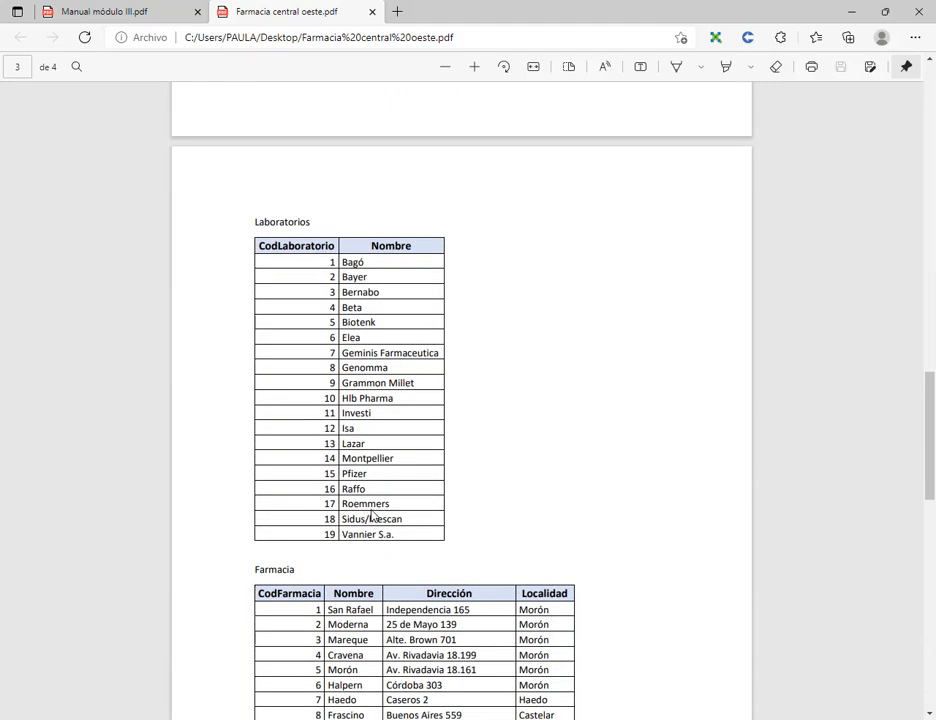
scroll(378, 520, "down", 5)
scroll(309, 240, "up", 1)
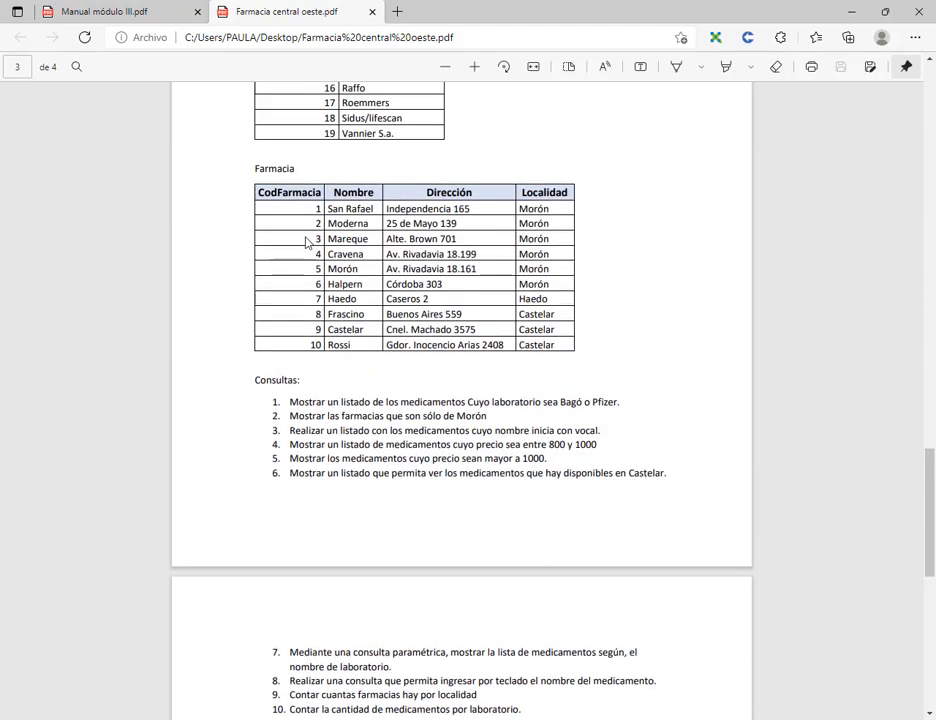
scroll(318, 226, "up", 15)
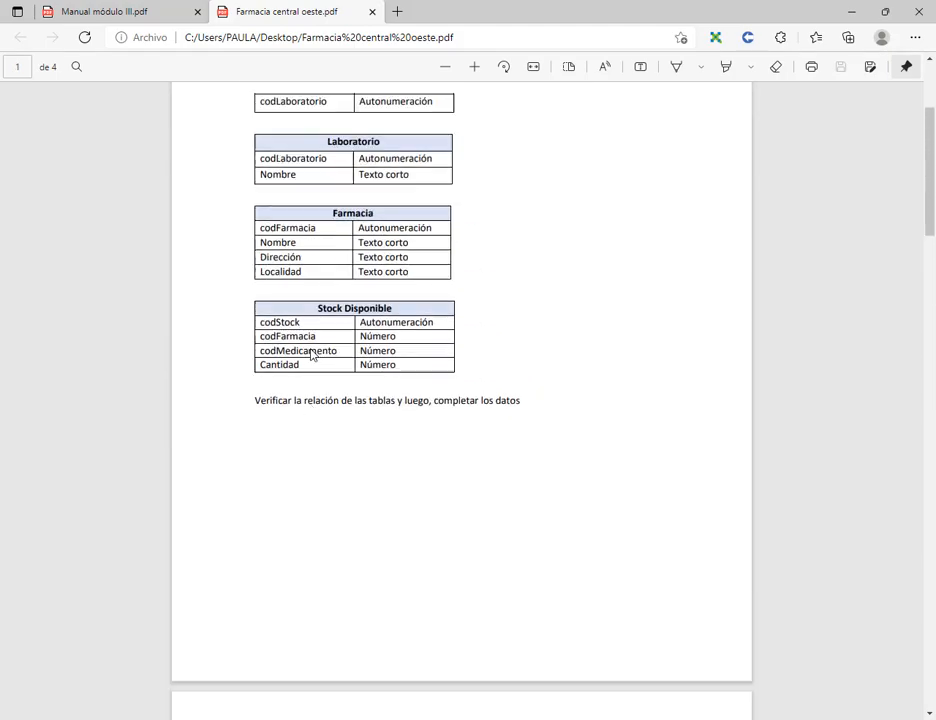
double_click(382, 462)
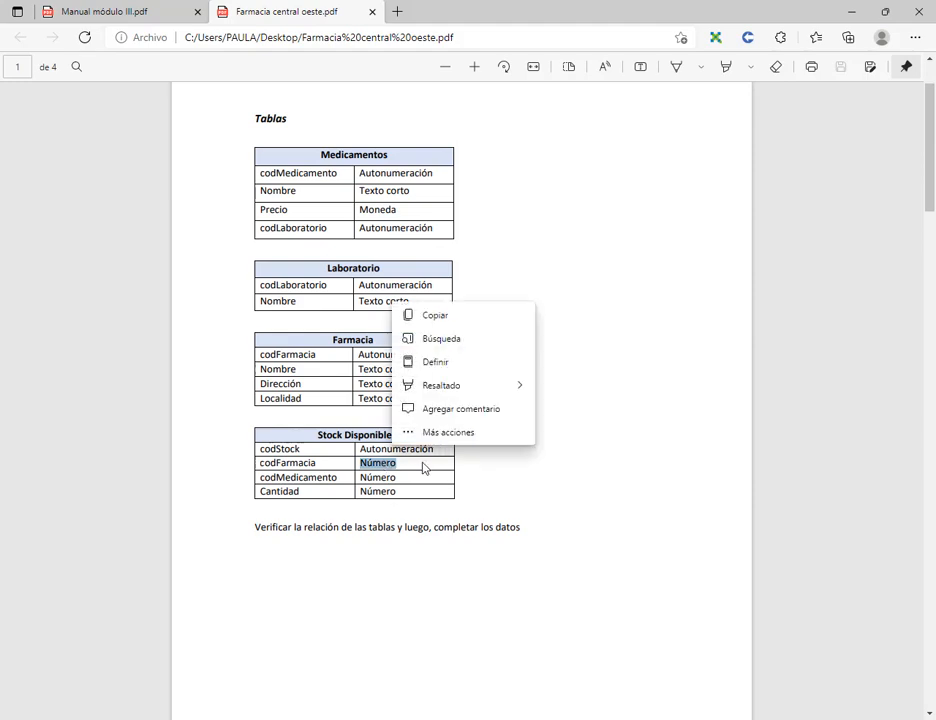
left_click(417, 462)
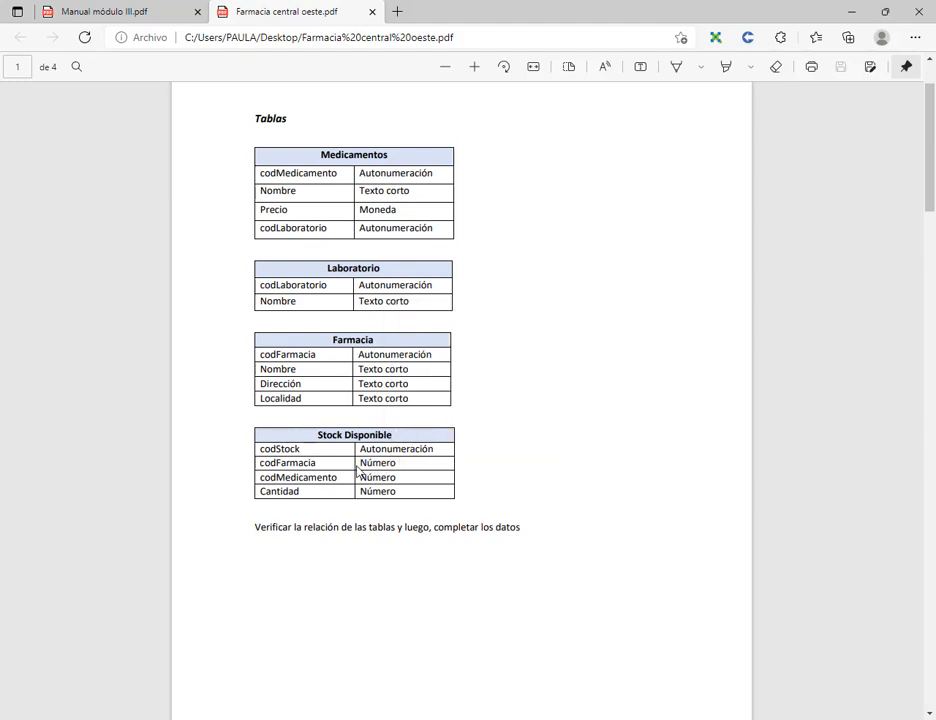
double_click(380, 463)
left_click_drag(374, 480, 459, 471)
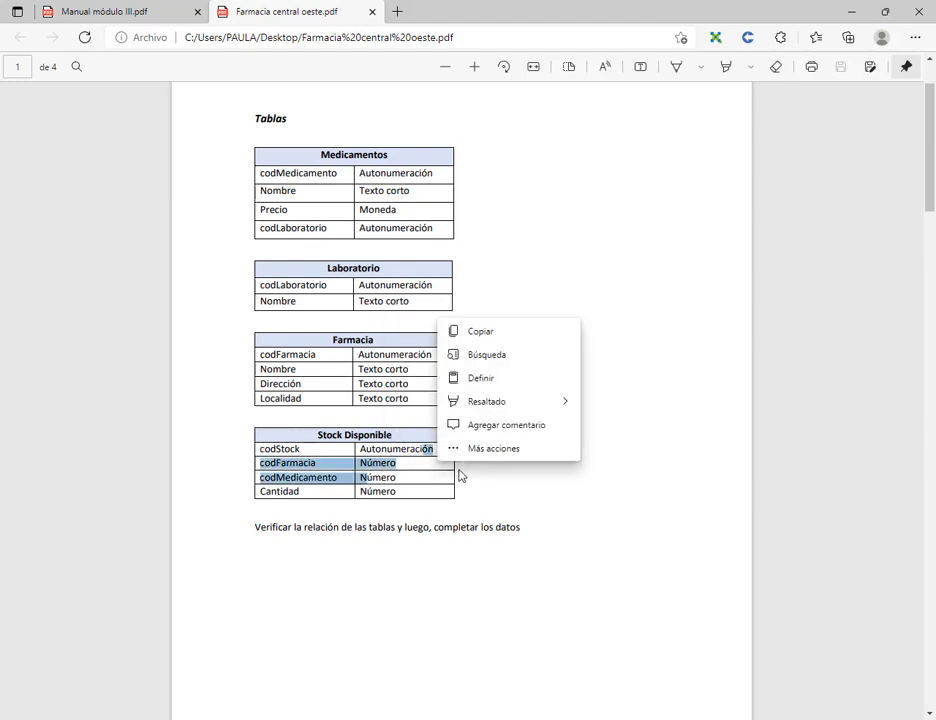
left_click(414, 478)
Look through the Medicamentos data on page 2 and bring up the Laboratorios table on page 3.
scroll(413, 476, "down", 6)
scroll(415, 480, "down", 6)
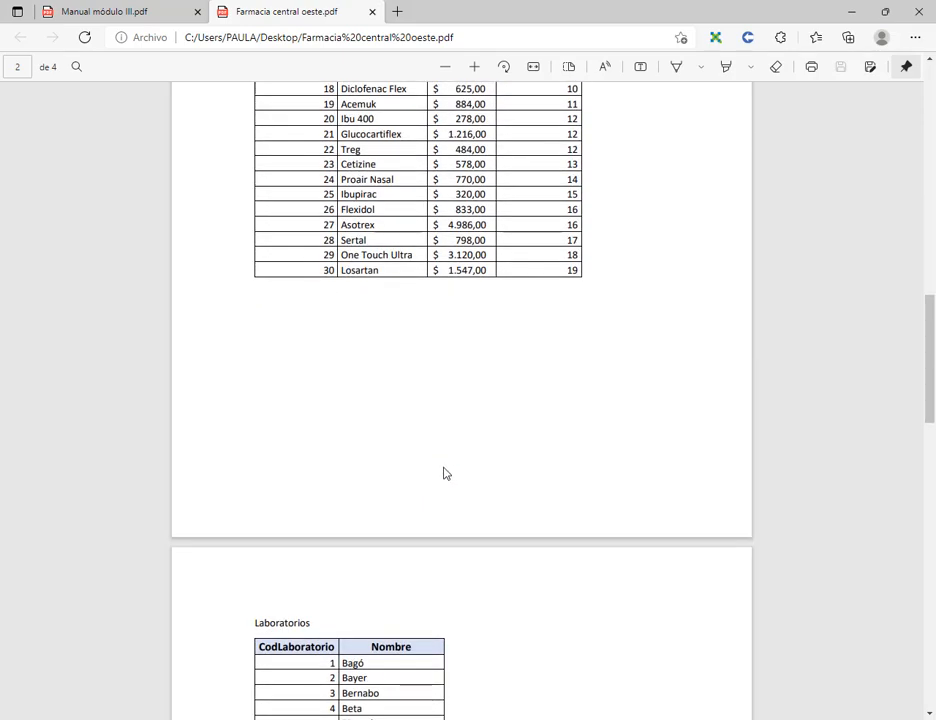
scroll(489, 200, "up", 7)
scroll(389, 483, "down", 2)
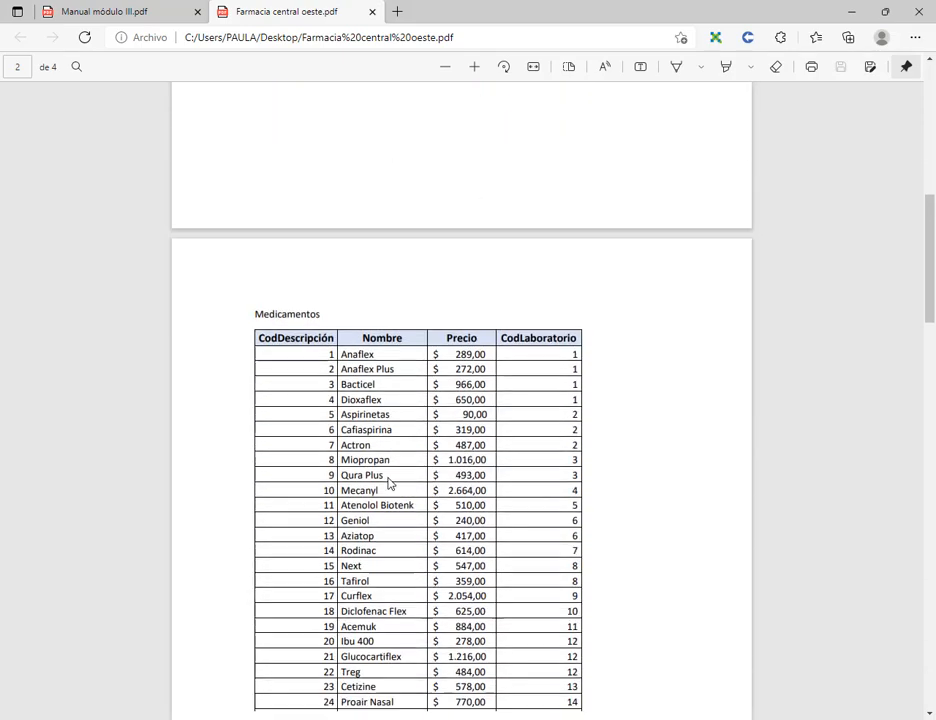
scroll(543, 326, "up", 2)
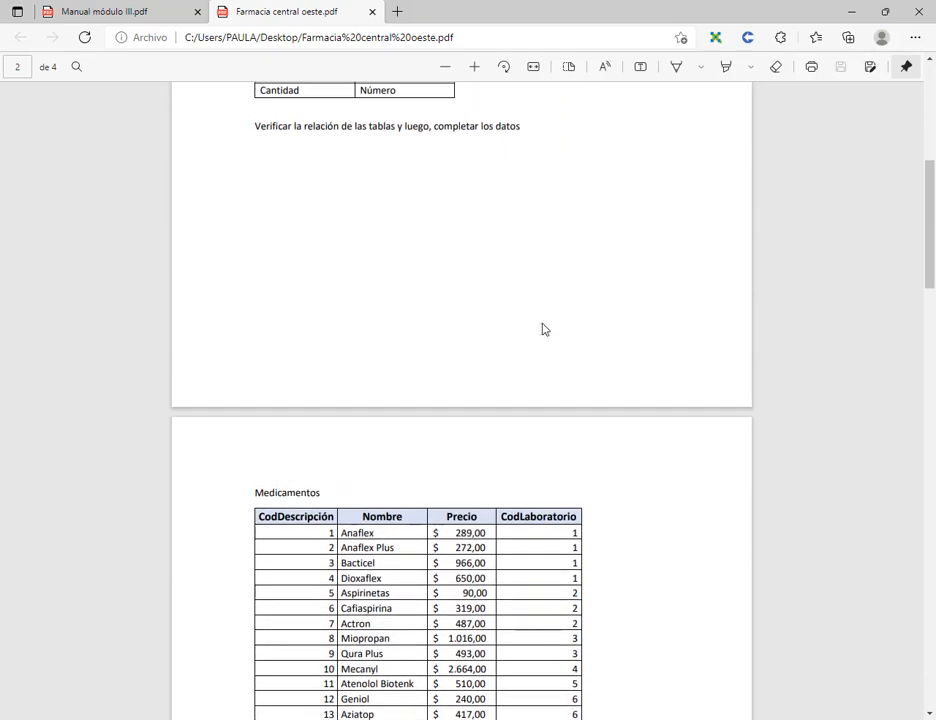
scroll(543, 328, "down", 3)
scroll(543, 328, "up", 4)
scroll(543, 328, "down", 12)
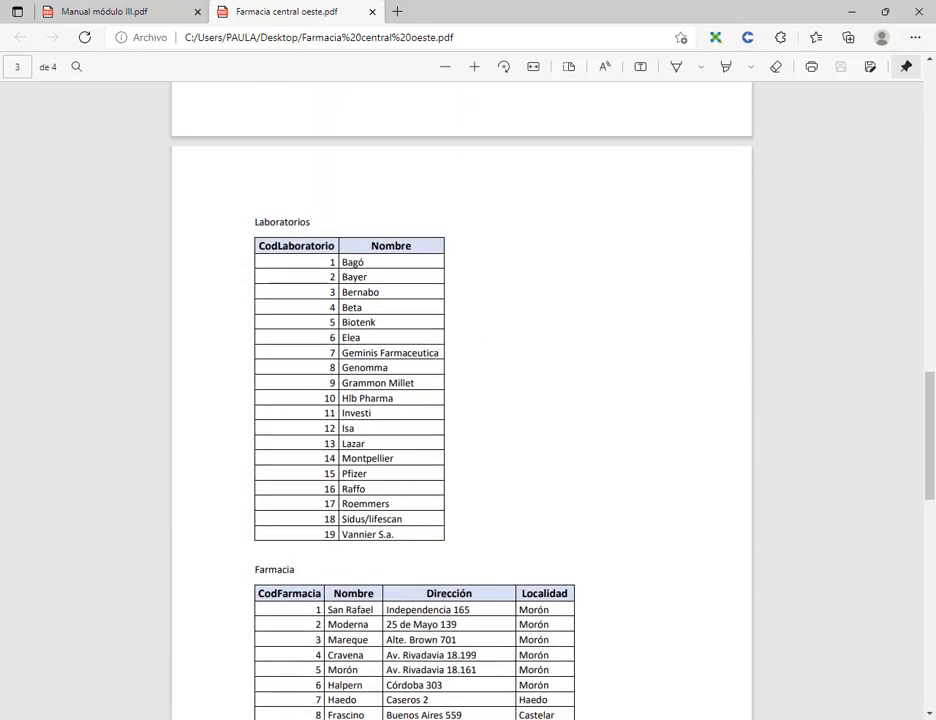
Switch to Access and place its reduced window beside the Laboratorios table of the PDF so both are visible.
key("alt+Tab")
left_click(886, 10)
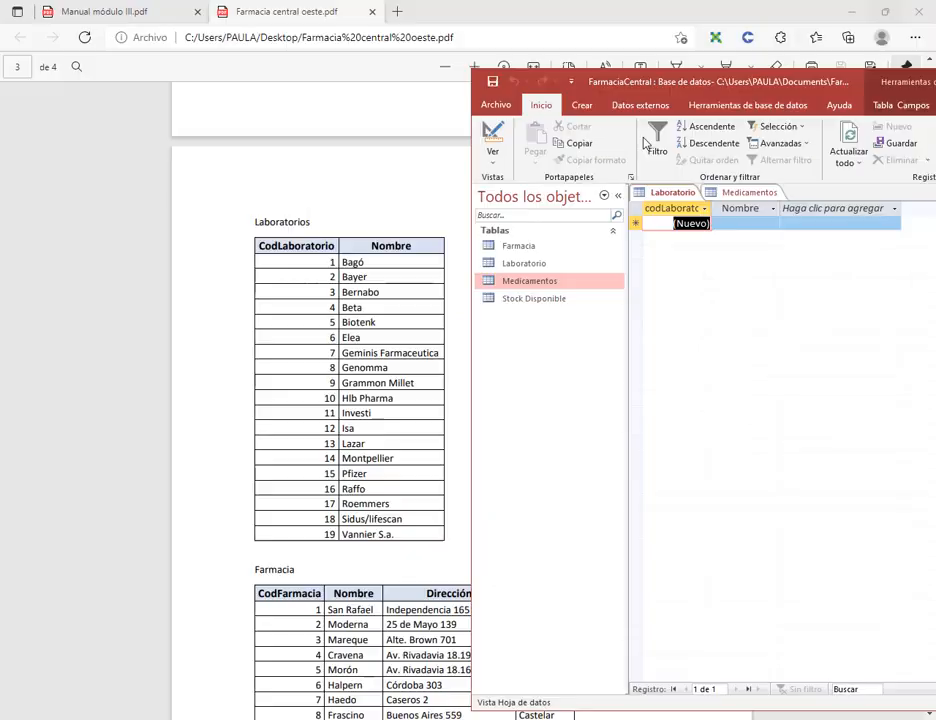
left_click_drag(634, 93, 672, 130)
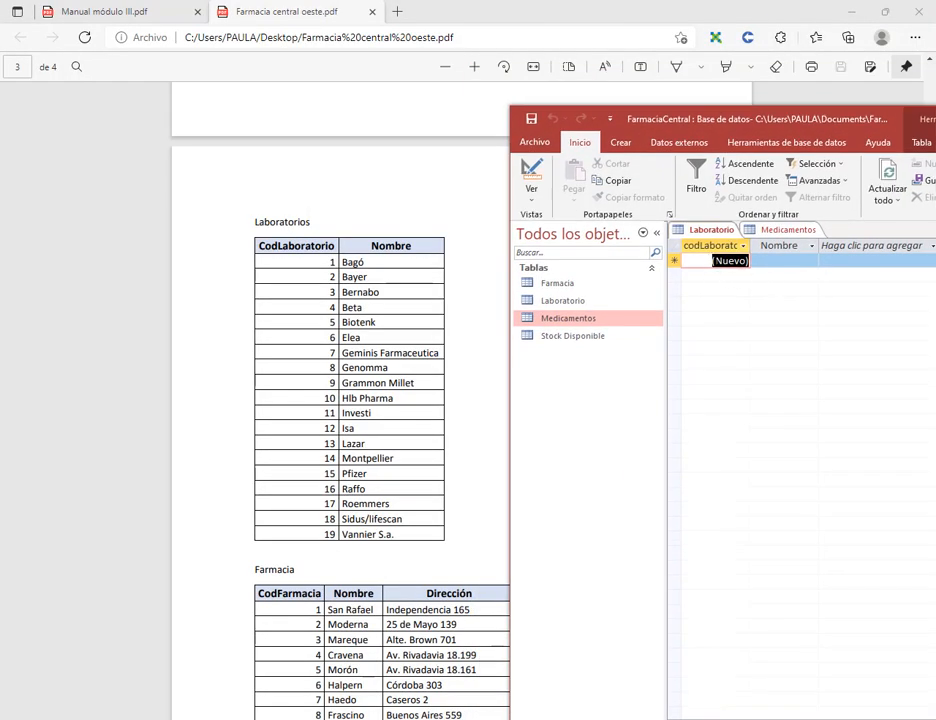
Enter the first seven Laboratorio names: Bagó, Bayer, Bernabo, Beta, Biotenk, Elea and Geminis Farmaceutica.
left_click(721, 261)
left_click(769, 261)
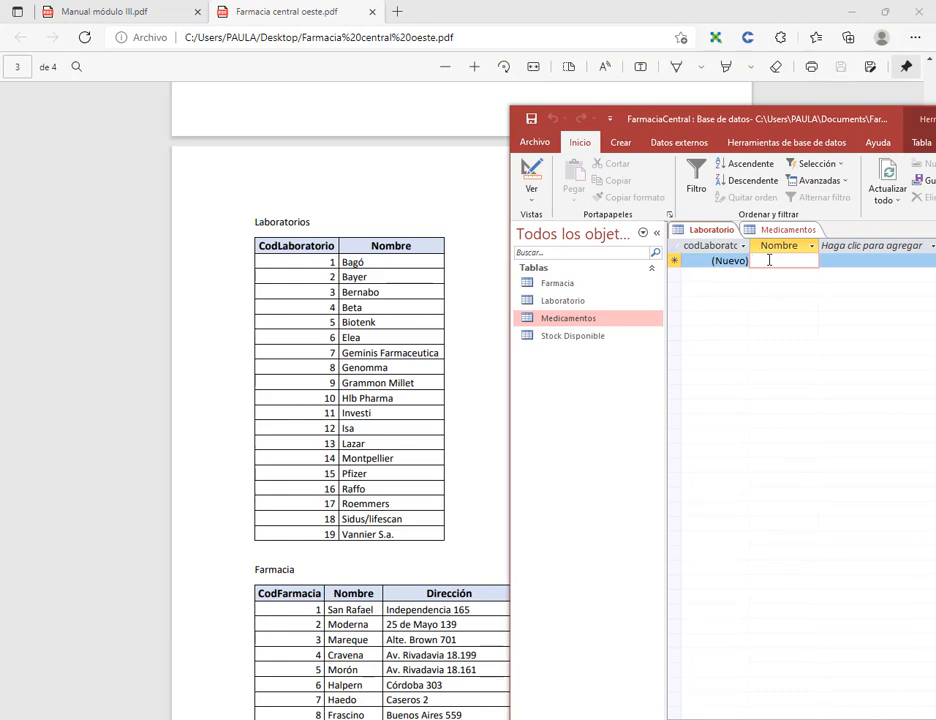
type("Bagó")
key("Down")
type("Bayer")
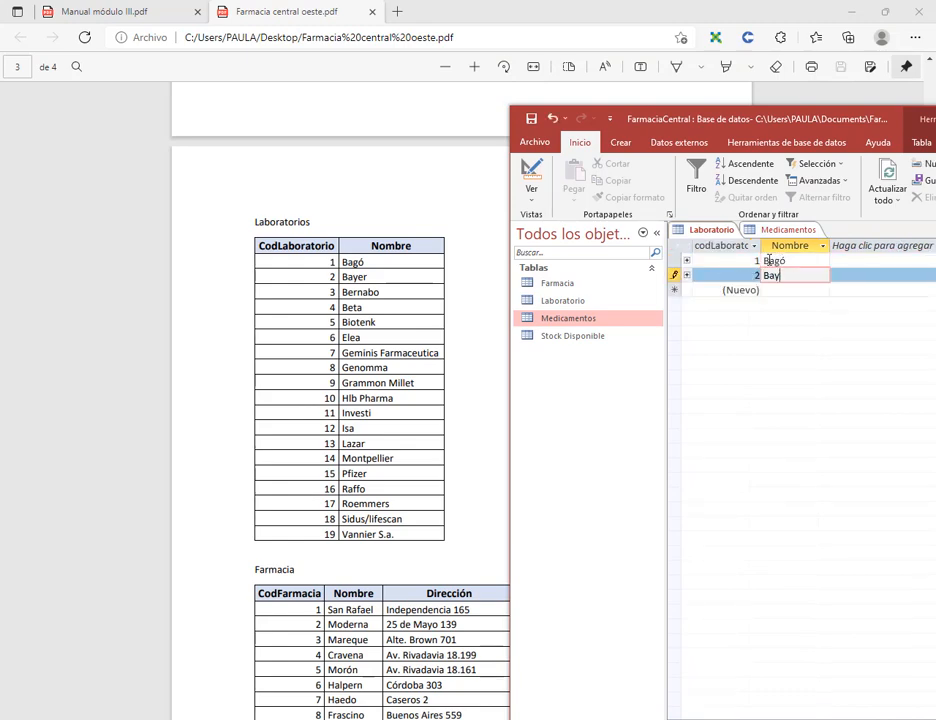
key("Down")
type("Bernabo")
key("Down")
type("Beta")
key("Down")
type("Geminis Farmaceutica")
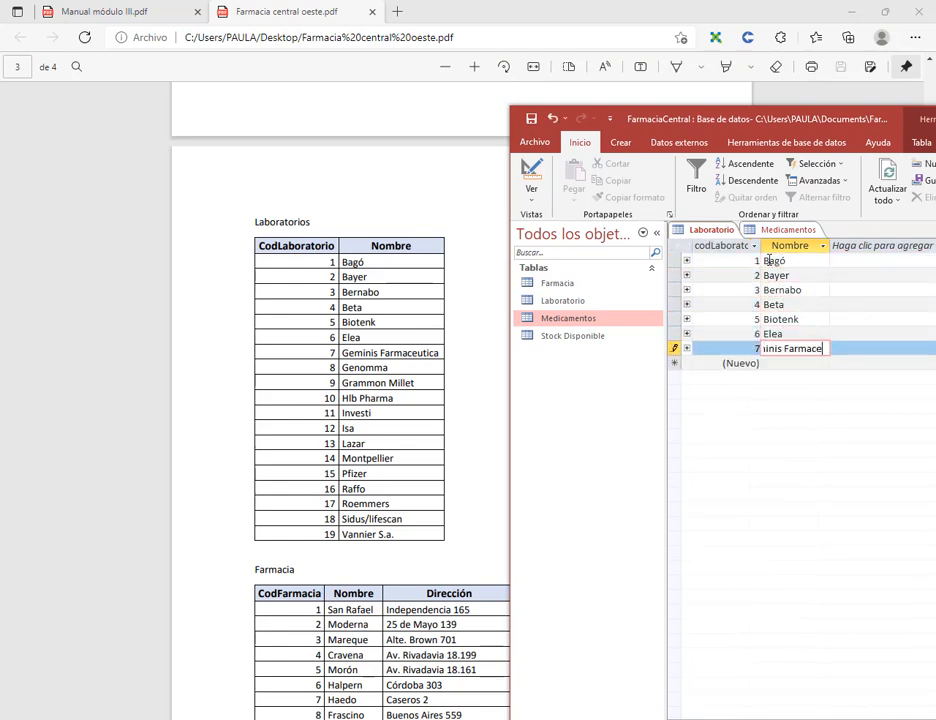
Add Genomma, Grammon Millet, Hlb Pharma and Investi as laboratories 8 to 11.
key("Down")
type("Genomma")
key("Down")
type("Grammon Millet")
key("Down")
type("Hl")
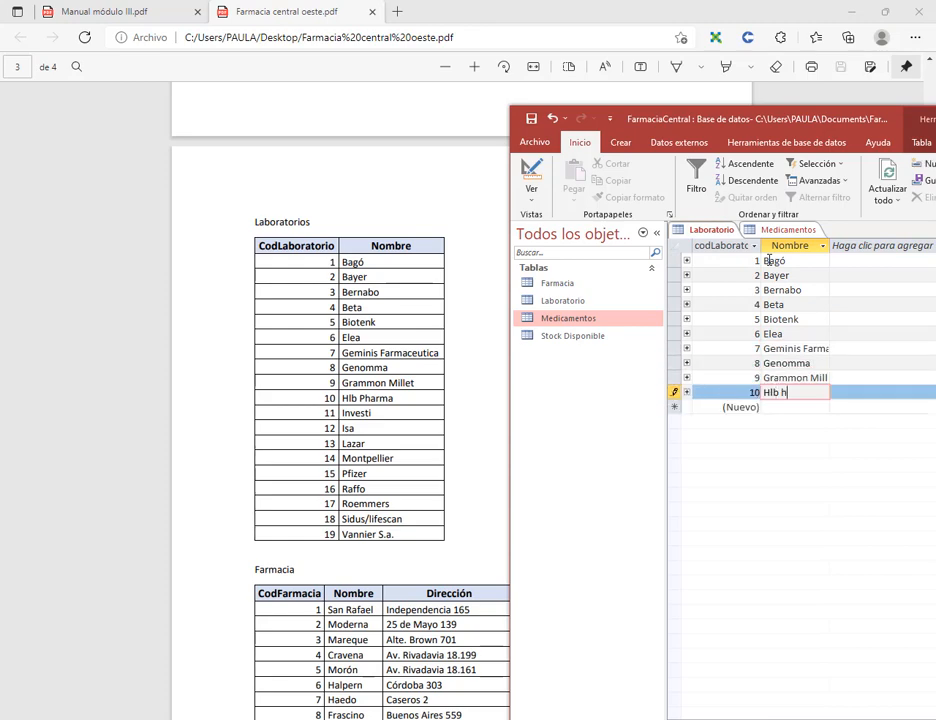
type("b Pharma")
key("Down")
type("i")
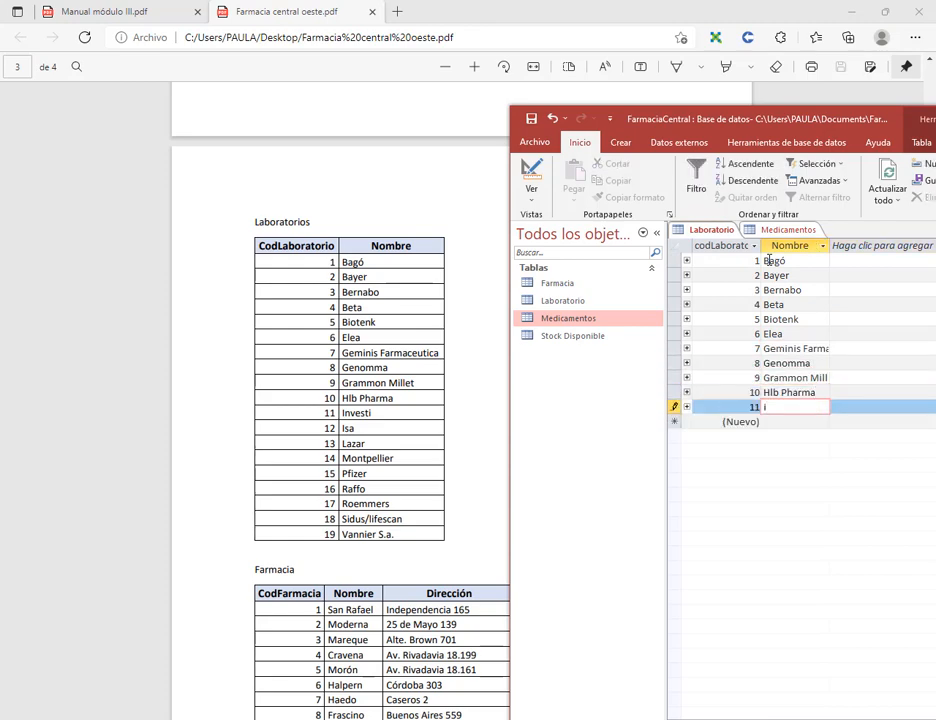
Add Isa, Lazar, Montpellier and Pfizer as laboratories 12 to 15.
key("Down")
type("Isa")
key("Down")
type("Lazar")
key("Down")
type("Montpellier")
key("Down")
type("Pfizer")
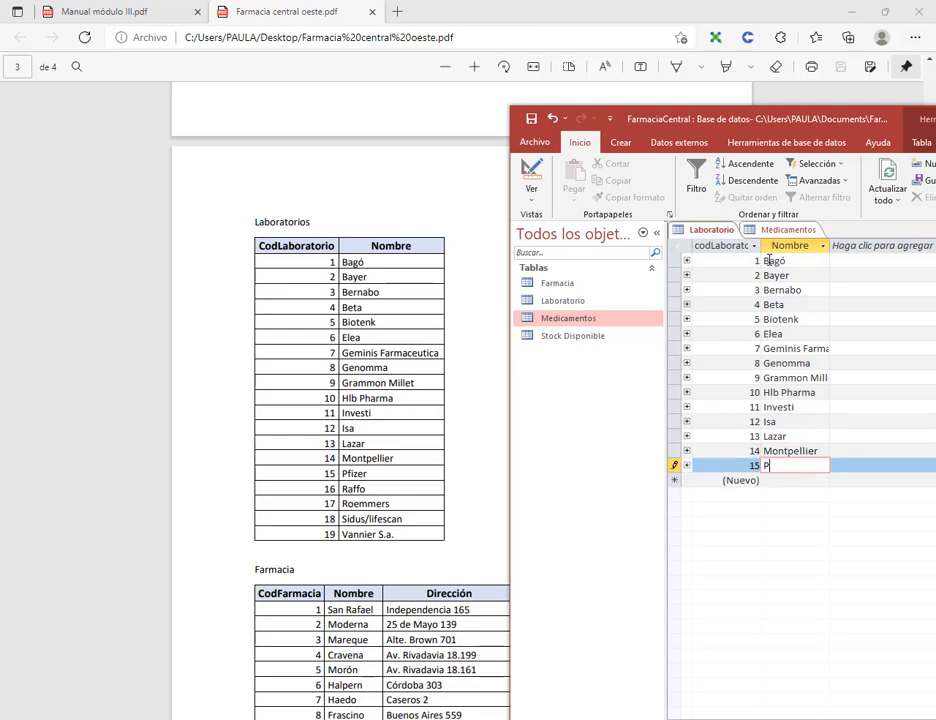
Complete the Laboratorio names with Raffo, Roemmers, Sidus/lifescan and Vannier S.a as records 16 to 19.
key("Down")
type("Raffo")
key("Down")
type("Roemmers")
key("Down")
type("Sidus/lifescan")
key("Down")
type("Vannier S.a")
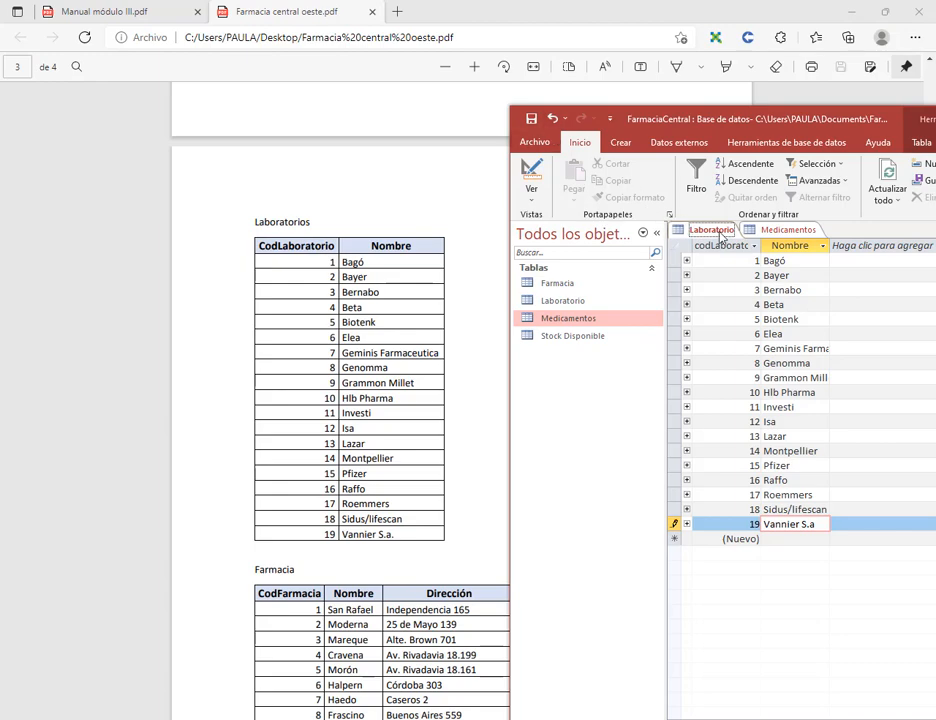
Close the Laboratorio table and bring up the Medicamentos data on page 2 of the PDF.
right_click(726, 234)
left_click(740, 260)
scroll(418, 294, "up", 5)
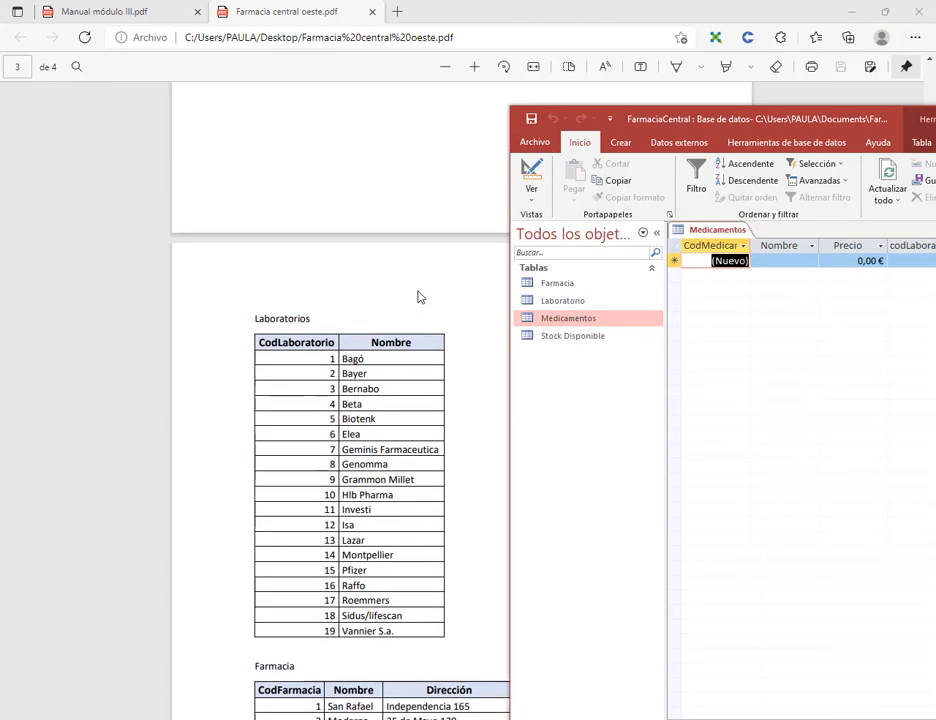
scroll(418, 296, "up", 4)
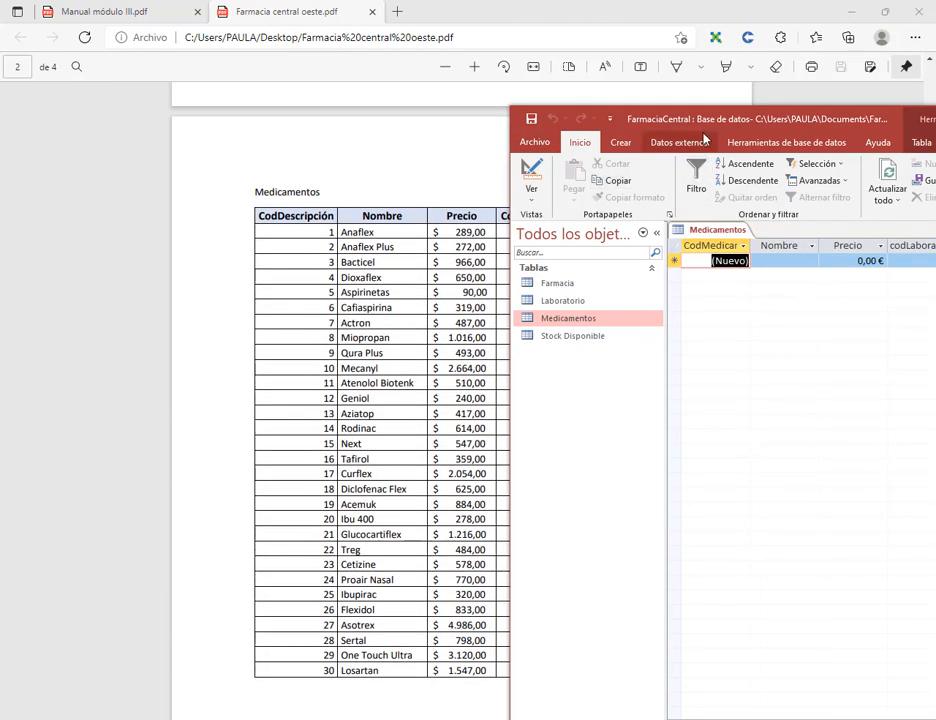
Tile Access and the PDF side by side, show the Medicamentos data through CodLaboratorio, and collapse the navigation pane.
left_click_drag(706, 133, 776, 133)
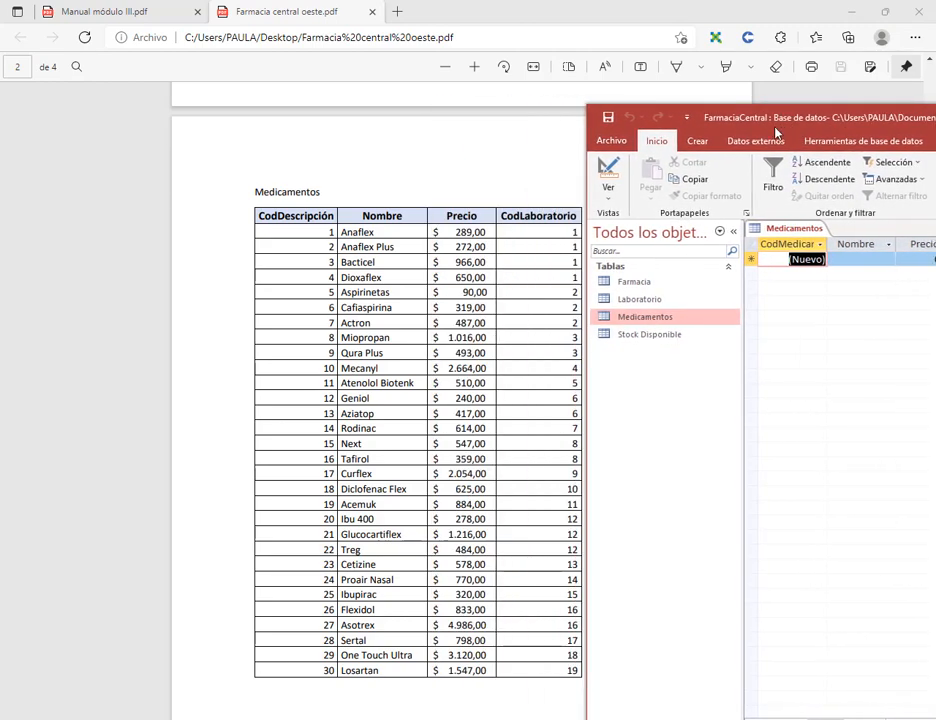
key("super+Right")
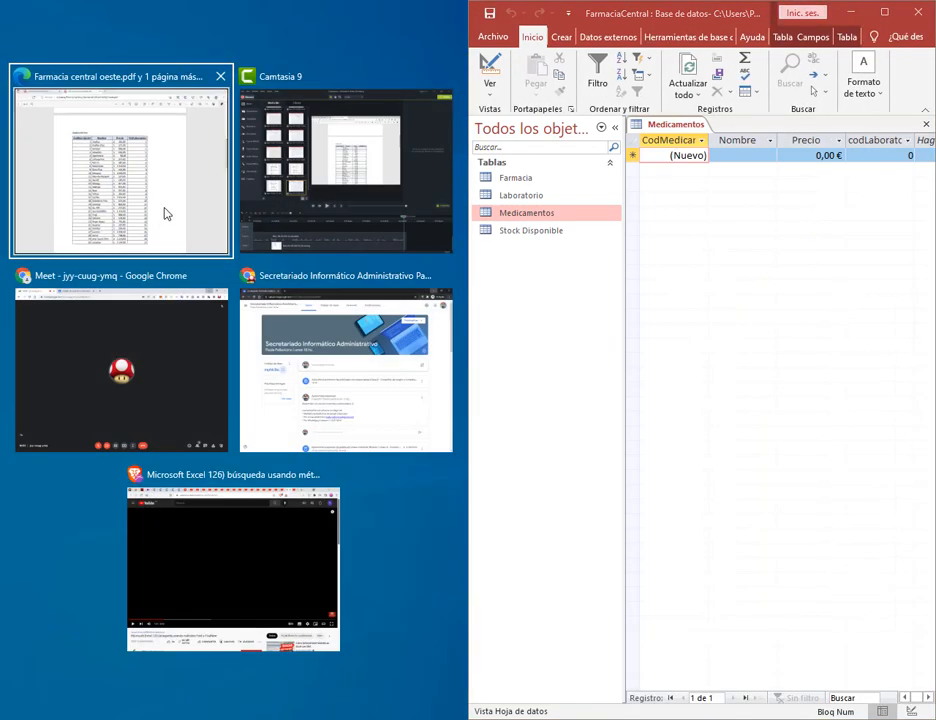
left_click(166, 213)
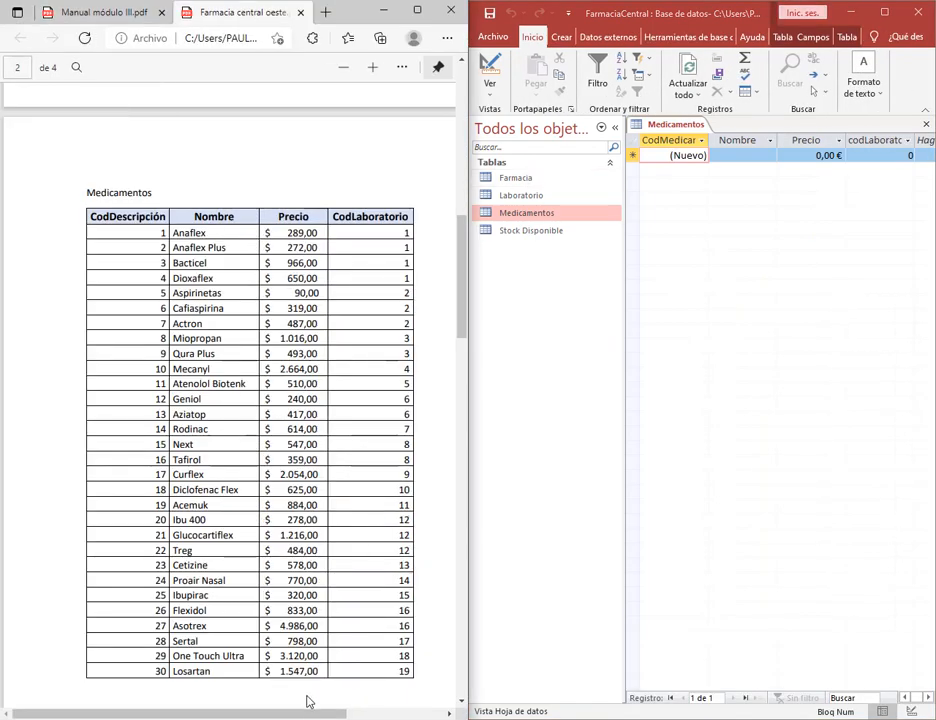
left_click_drag(313, 714, 439, 712)
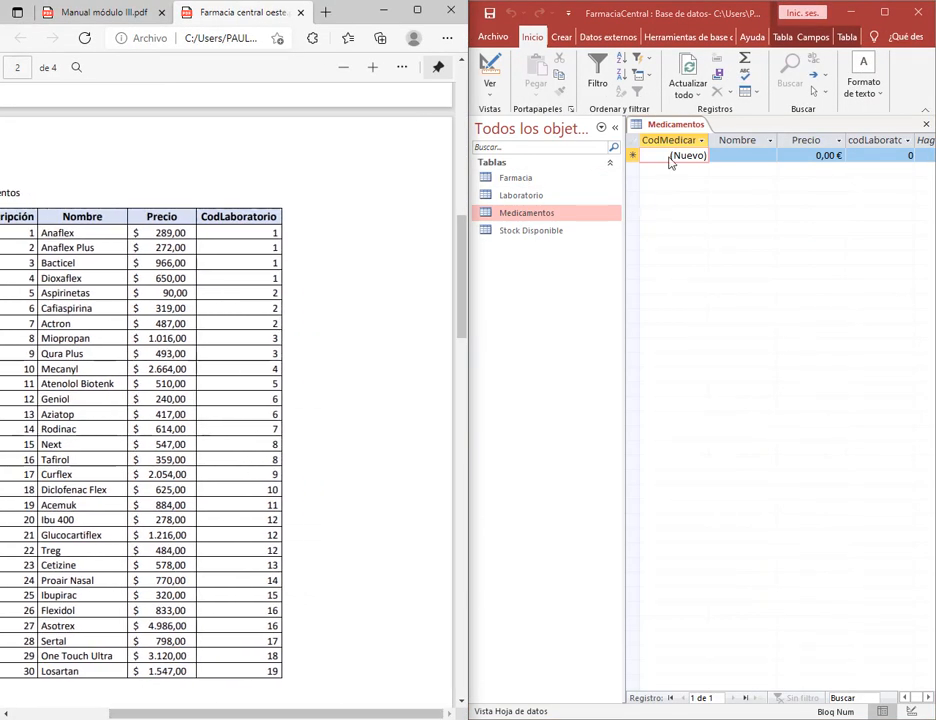
left_click(615, 128)
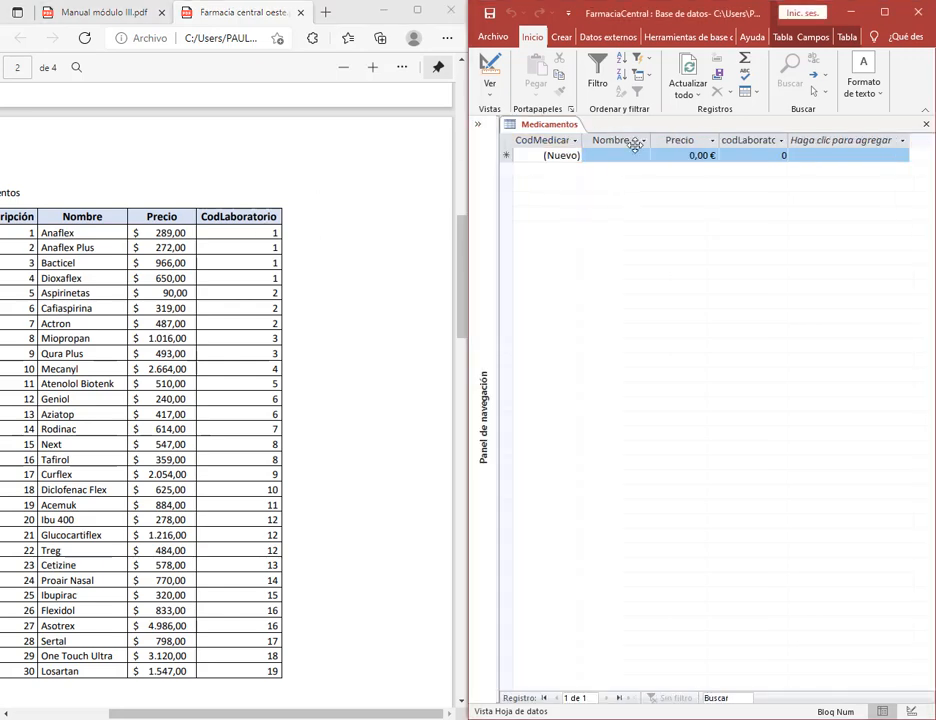
Add Anaflex as the first Medicamentos record with Precio 289 and codLaboratorio 1.
left_click(625, 157)
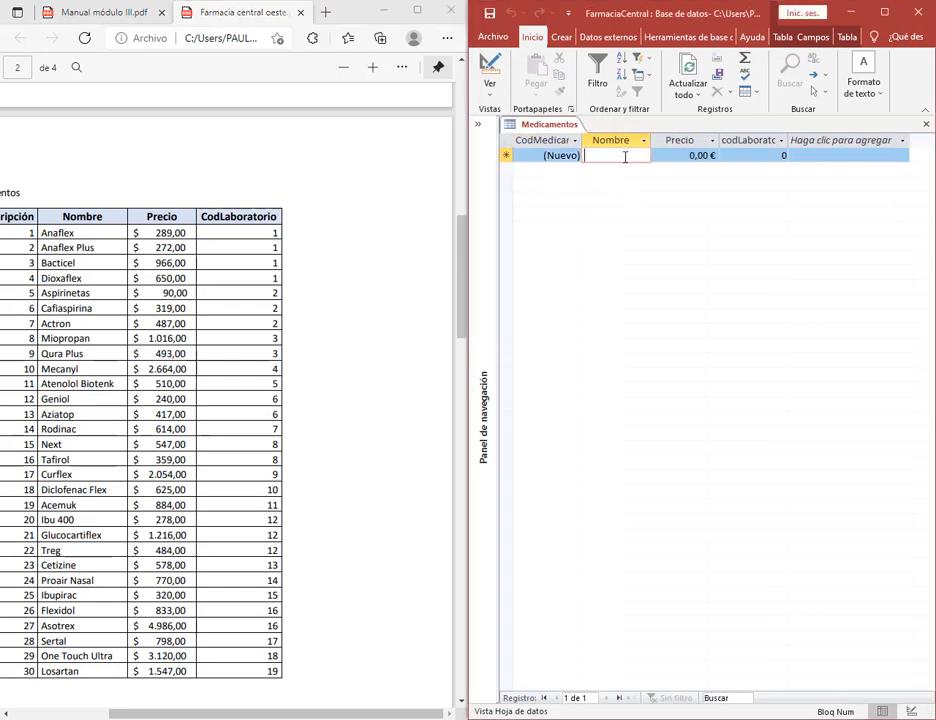
type("Anaflex")
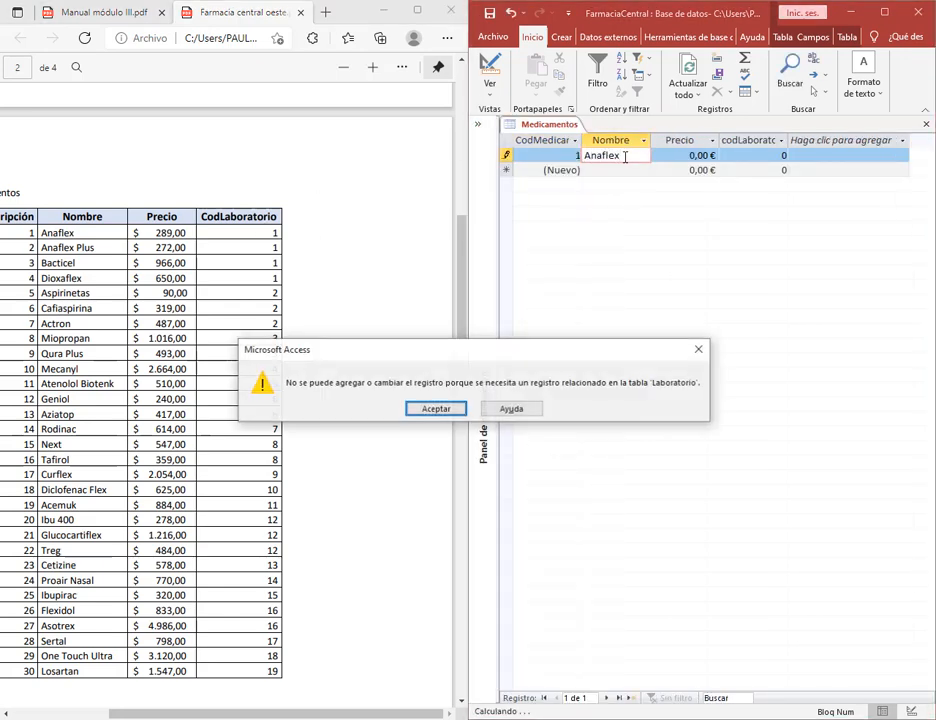
key("Return")
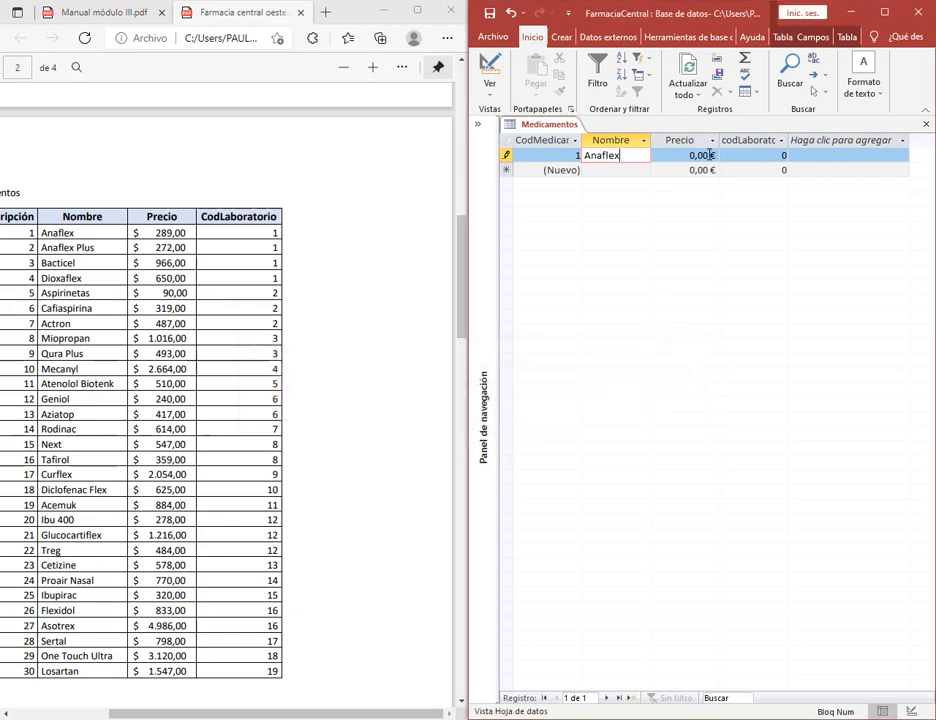
left_click(699, 155)
double_click(713, 155)
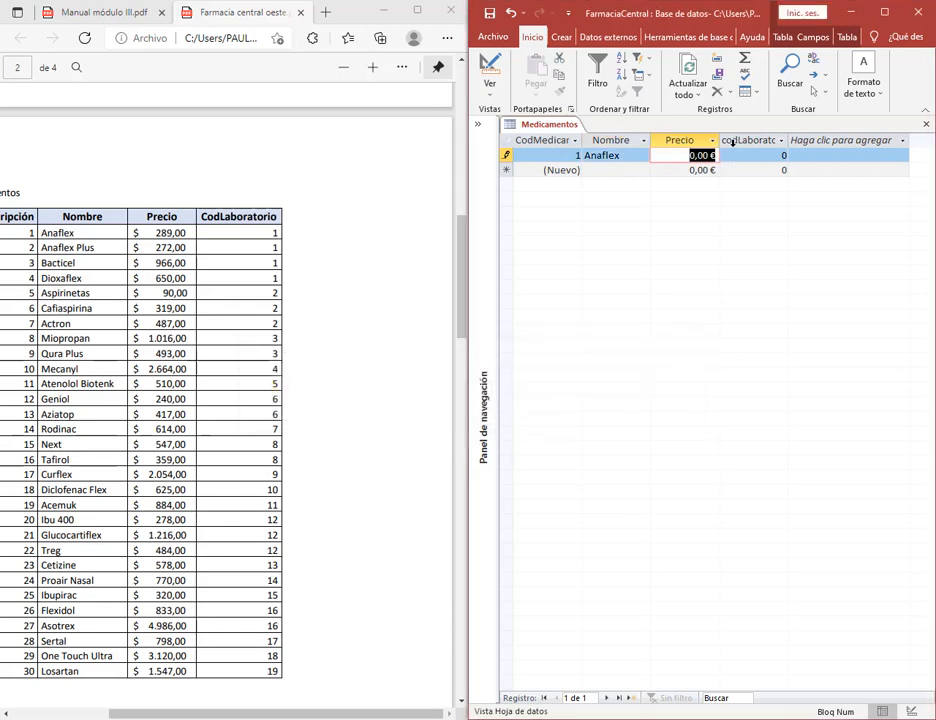
type("2")
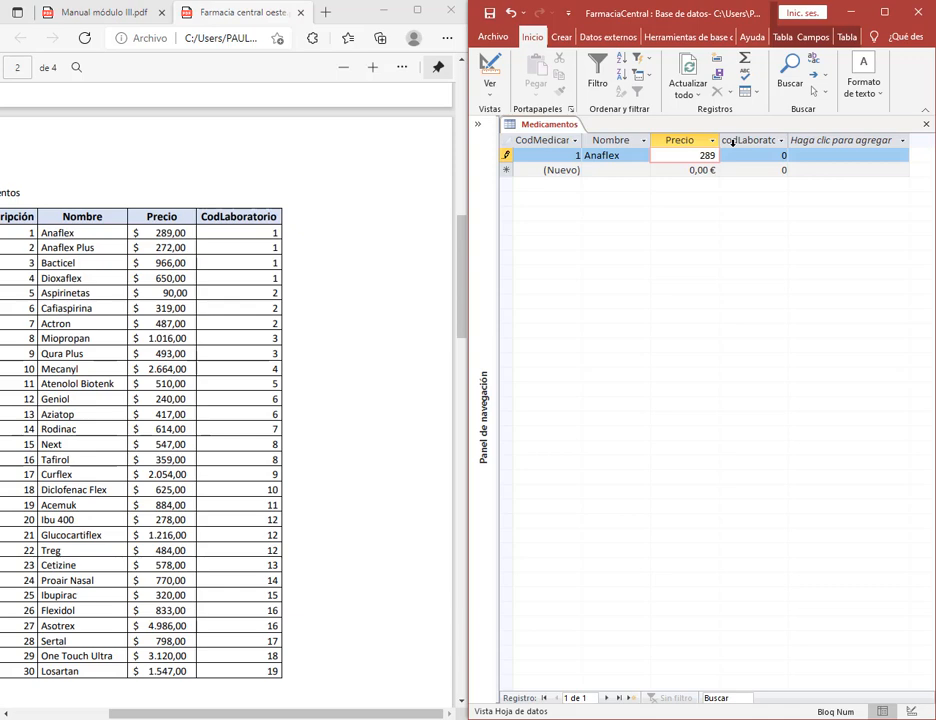
type("89")
key("Tab")
type("1")
key("Tab")
key("Tab")
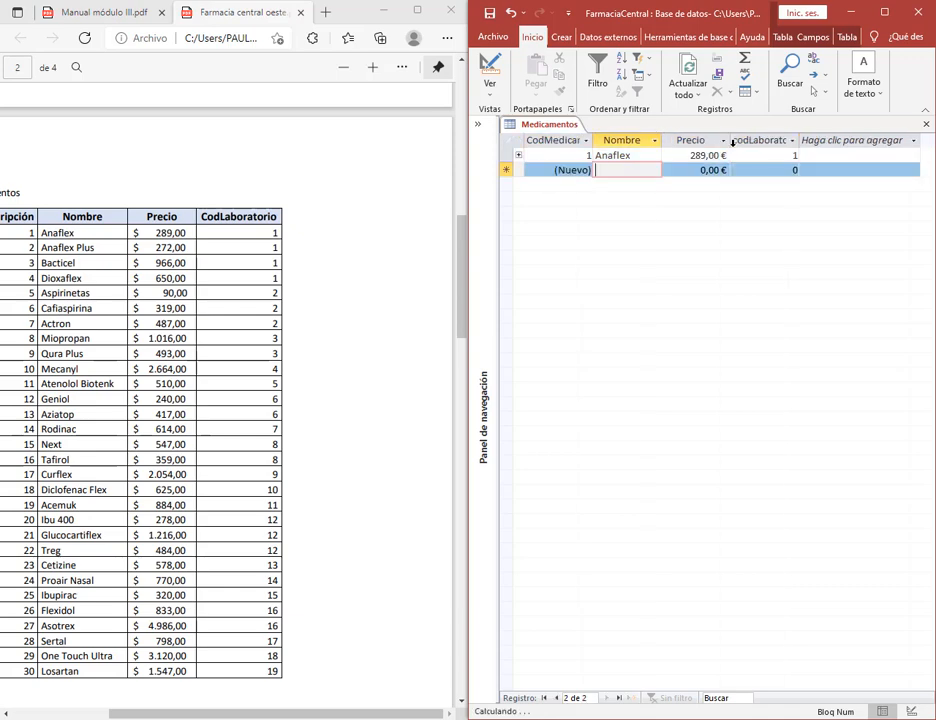
Add the medicine Anaflex Plus with Precio 272 and codLaboratorio 1.
type("Anaflex Plus")
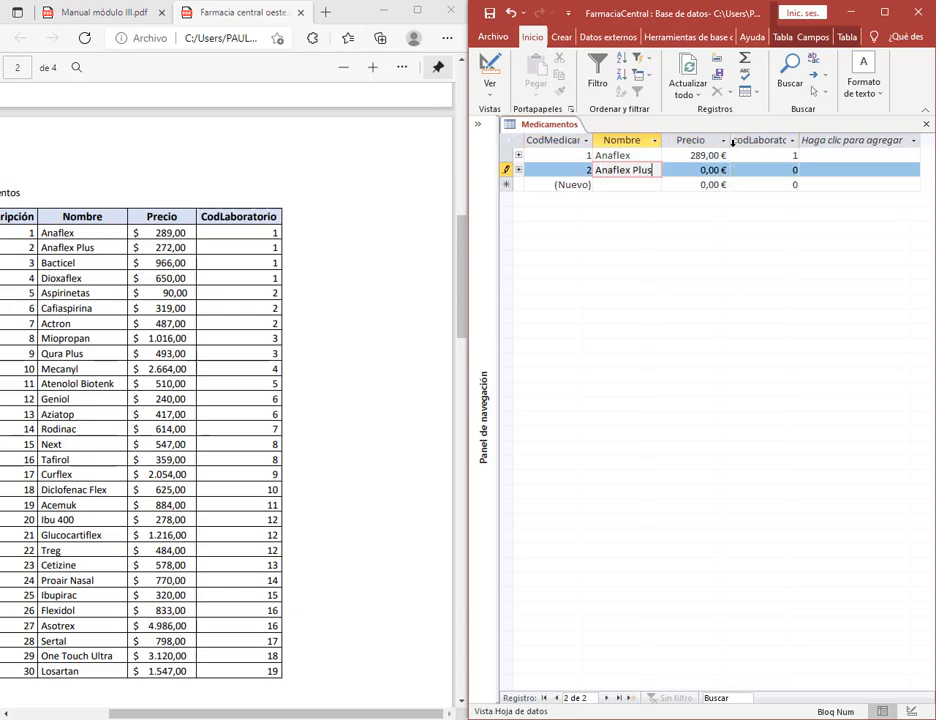
key("Tab")
type("12")
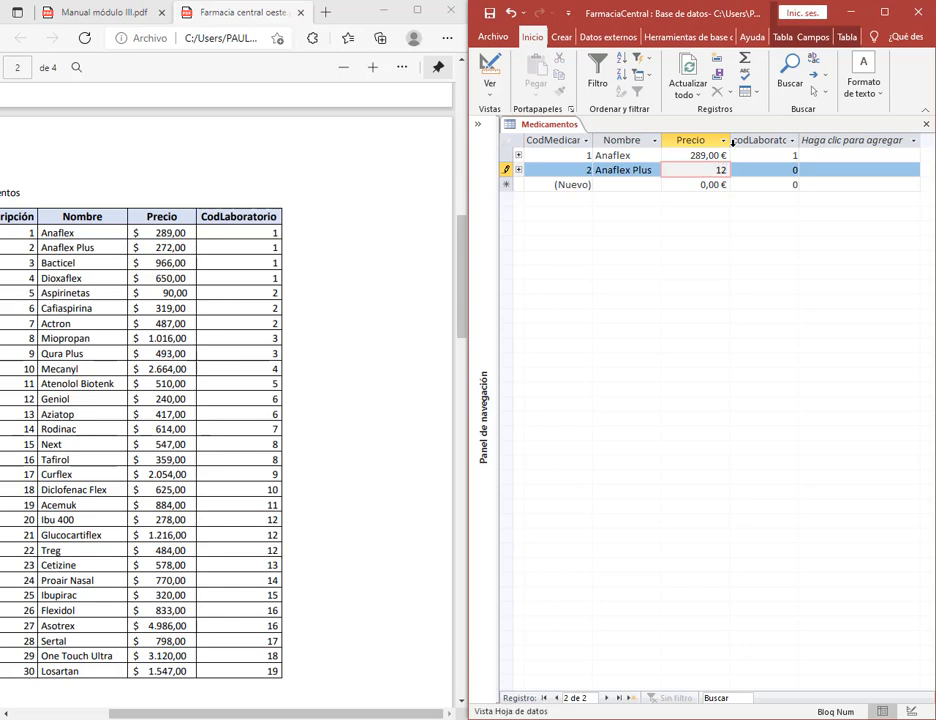
type("272")
key("Tab")
type("1")
key("Tab")
key("Tab")
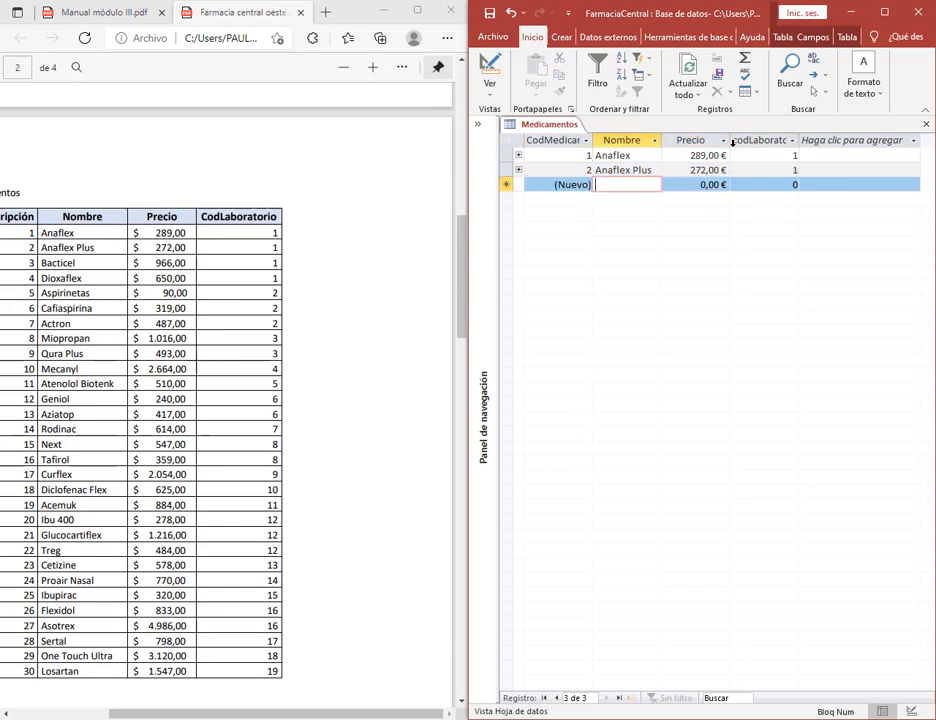
Enter the third medicine's Nombre as Bacticel and its Precio as 966.
key("Caps_Lock")
type("V")
key("BackSpace")
type("bA")
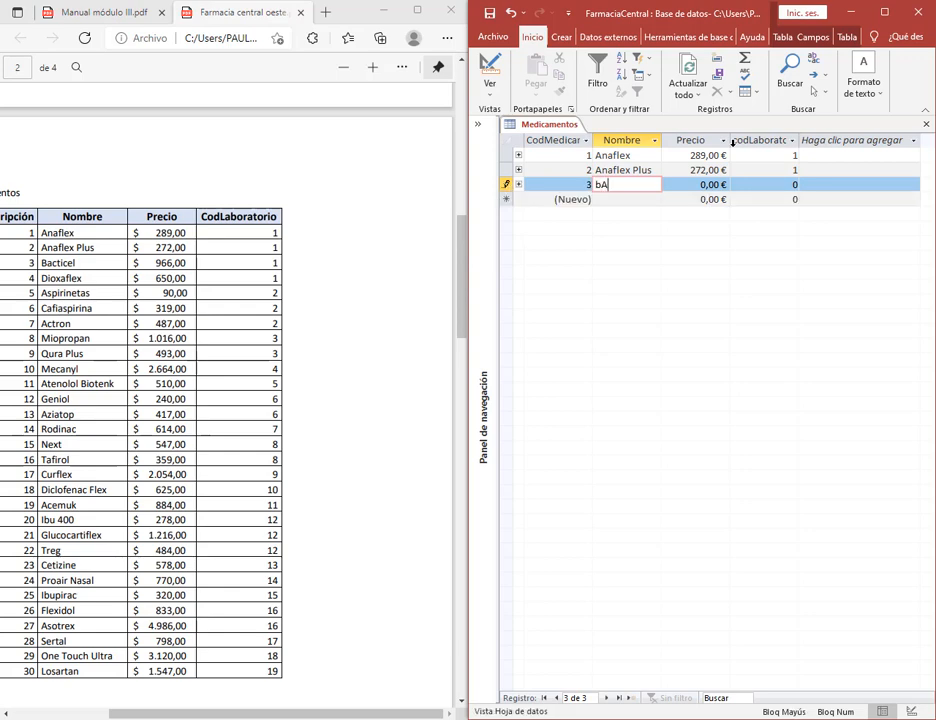
key("BackSpace")
key("BackSpace")
type("B")
key("Caps_Lock")
type("ac")
key("Tab")
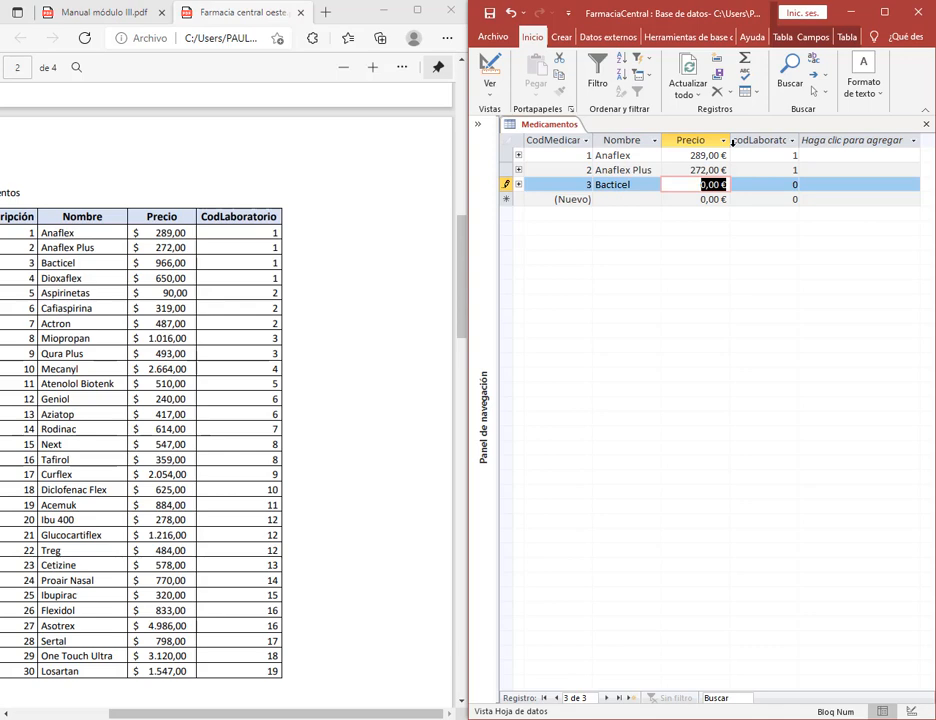
type("966")
Set Bacticel's codLaboratorio to 1 and move on to a new record.
left_click_drag(518, 175, 827, 193)
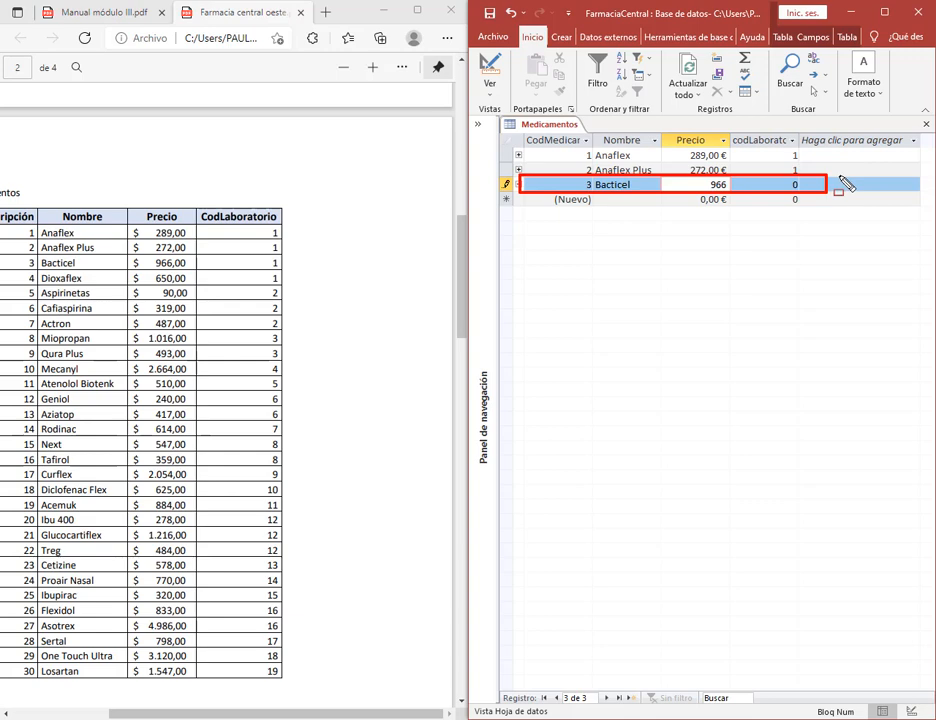
key("ctrl+z")
left_click(792, 188)
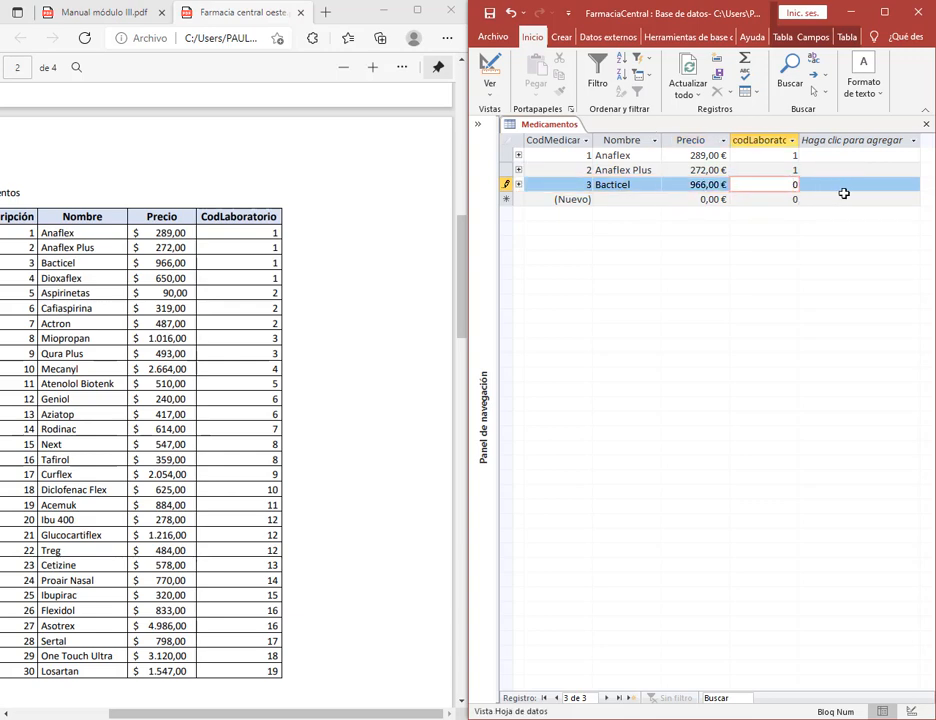
left_click_drag(786, 187, 812, 187)
type("1")
key("Tab")
key("Tab")
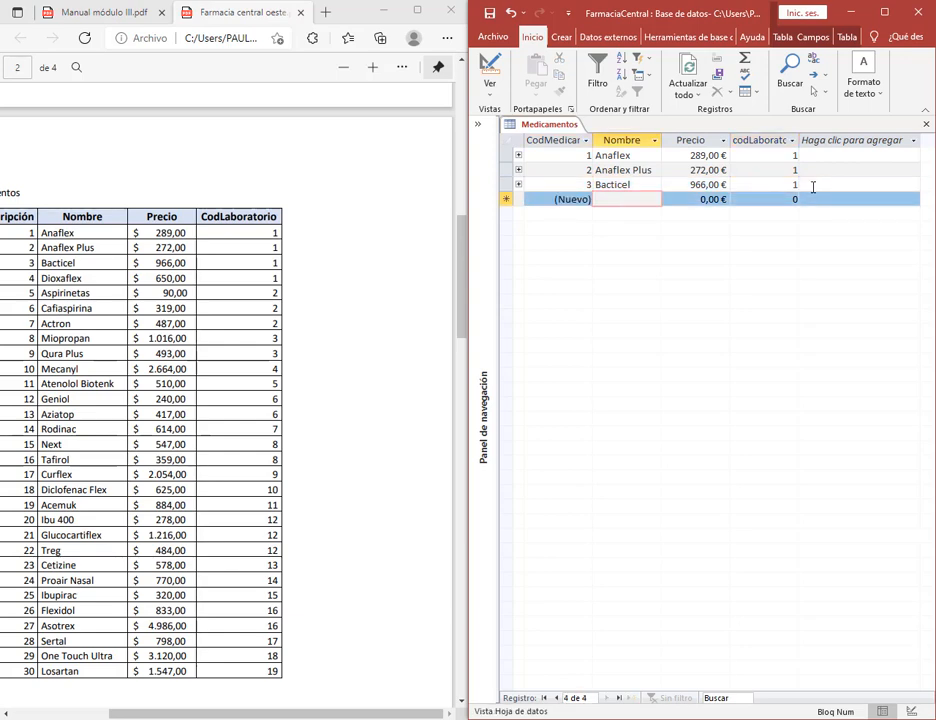
Add the medicine Dioxaflex with Precio 650 and codLaboratorio 1.
type("Dioxaflex")
key("Tab")
type("650\t1")
key("Tab")
key("Tab")
Add the medicine Aspirinetas with Precio 90 and codLaboratorio 2.
type("Aspirinetas")
key("Tab")
type("90")
key("Tab")
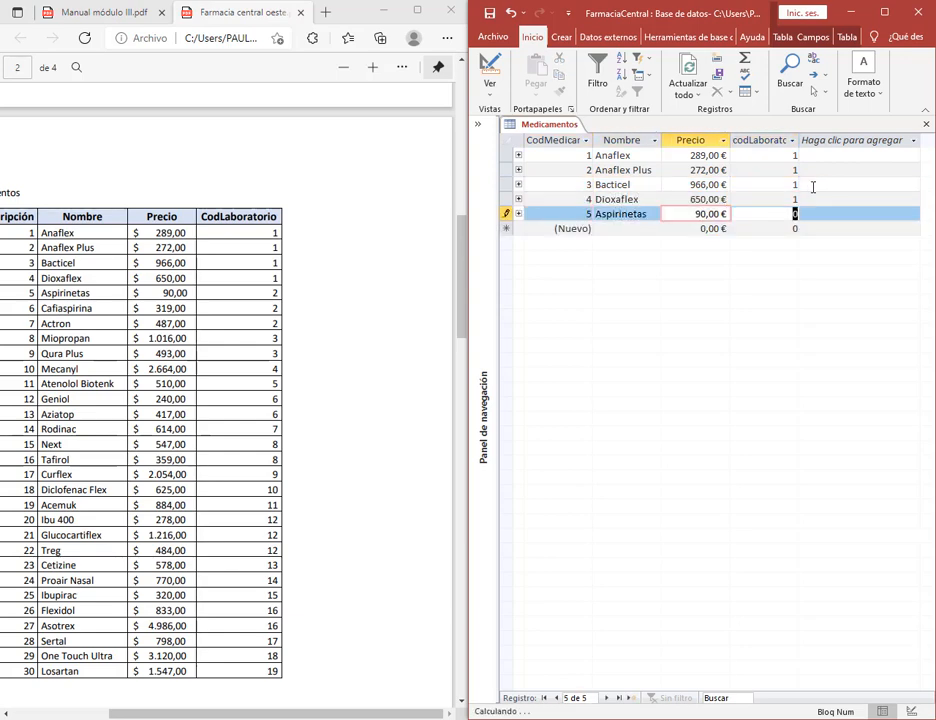
type("2")
key("Tab")
key("Tab")
Add the medicine Cafiaspirina with Precio 319 and codLaboratorio 2.
type("Cafiaspirina")
key("Tab")
type("319")
key("Tab")
type("2")
key("Tab")
key("Tab")
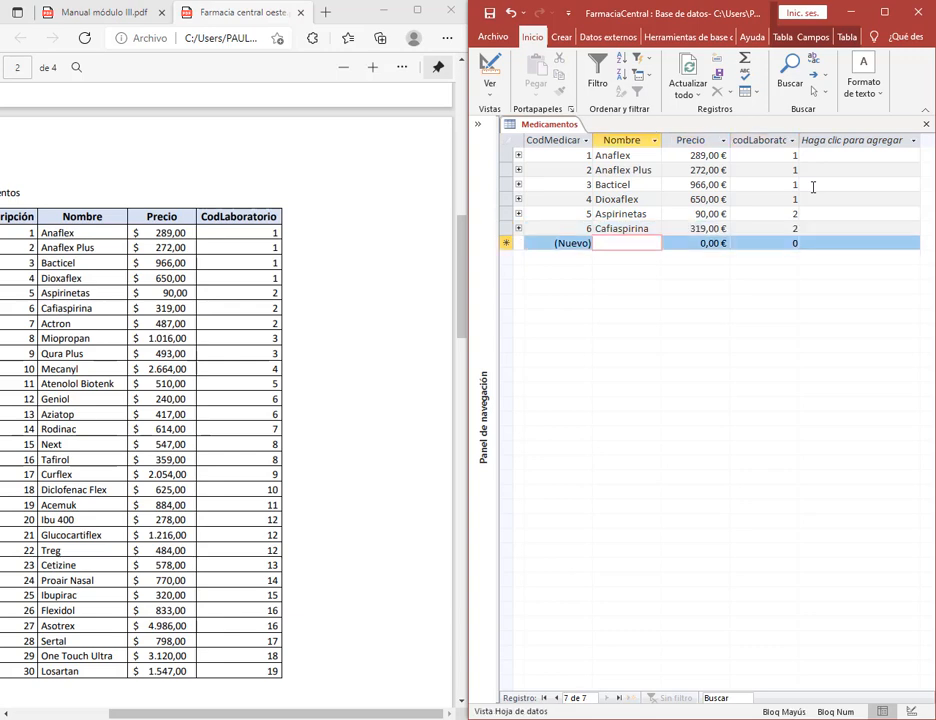
Add the medicine Actron with Precio 487 and codLaboratorio 2.
type("Actron")
key("Tab")
type("498")
key("Tab")
type("2")
key("Tab")
key("Tab")
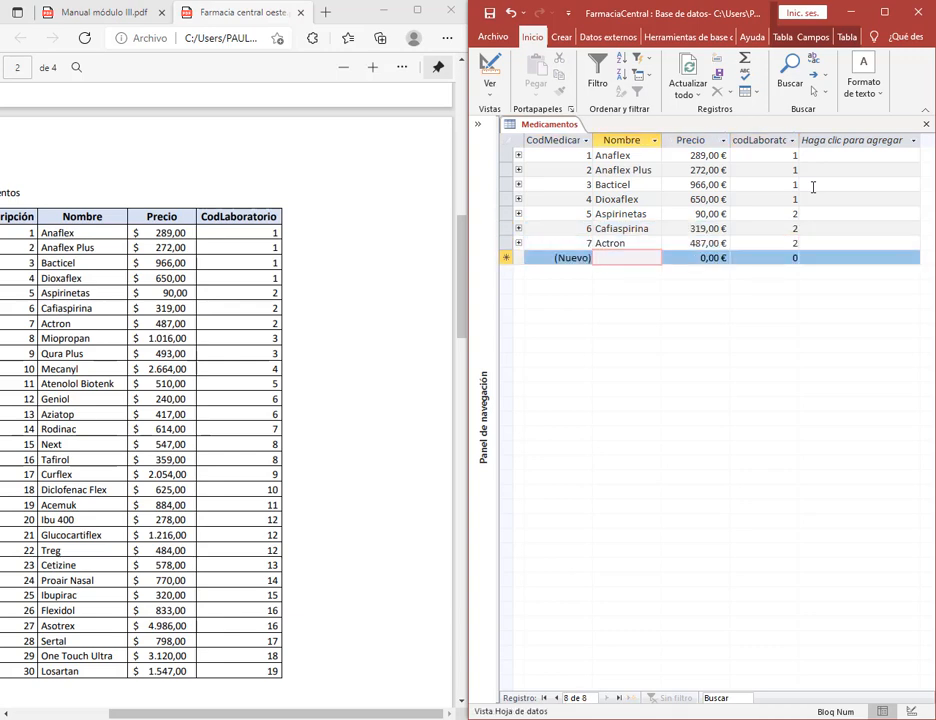
Add the medicine Miopropan with Precio 1016 and codLaboratorio 3, and begin the next record with the name Qura Plus.
type("Miopropan")
key("Tab")
type("1016\t3")
key("Tab")
key("Tab")
type("Qura Plus")
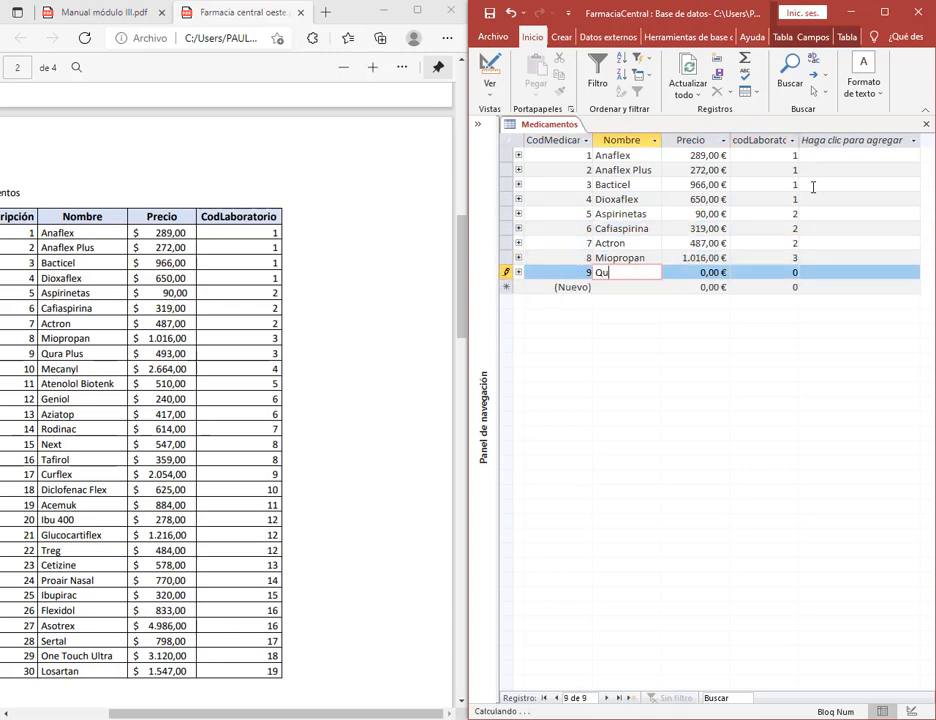
Complete the Qura Plus record in the Medicamentos table with price 493 and laboratory code 3.
key("Tab")
type("493")
key("Tab")
type("3")
key("Tab")
Add the medicine Mecanyl with price 2664 and laboratory code 4.
key("Tab")
type("Mecanyl")
key("Tab")
type("2664")
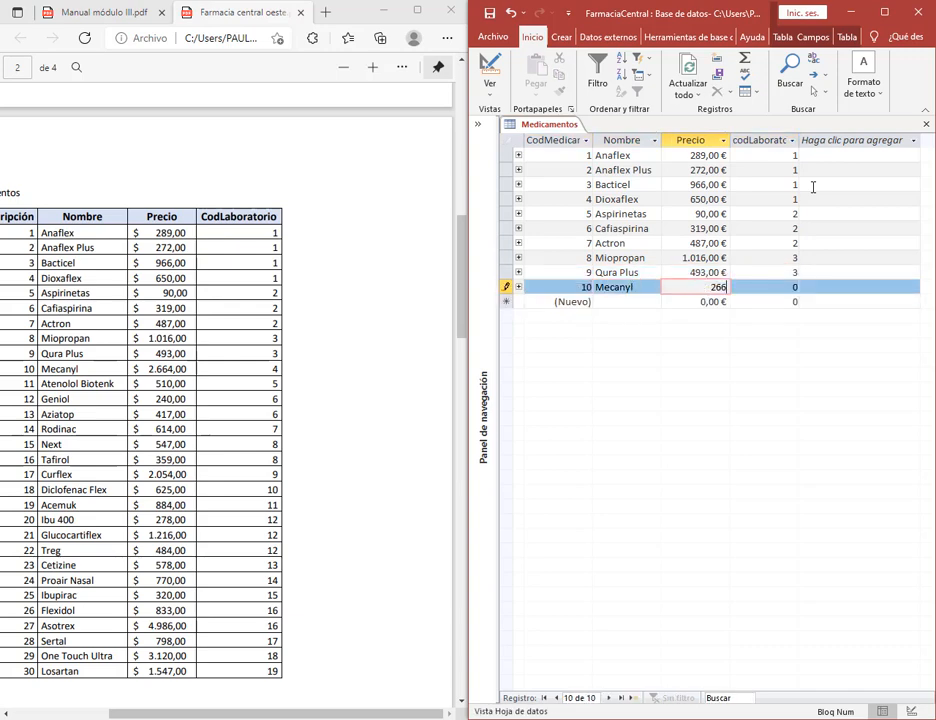
key("Tab")
type("4")
key("Tab")
Add the medicine Atenolol Biotenk with price 510 and laboratory code 5.
key("Tab")
type("Atenolol Biotenk")
key("Tab")
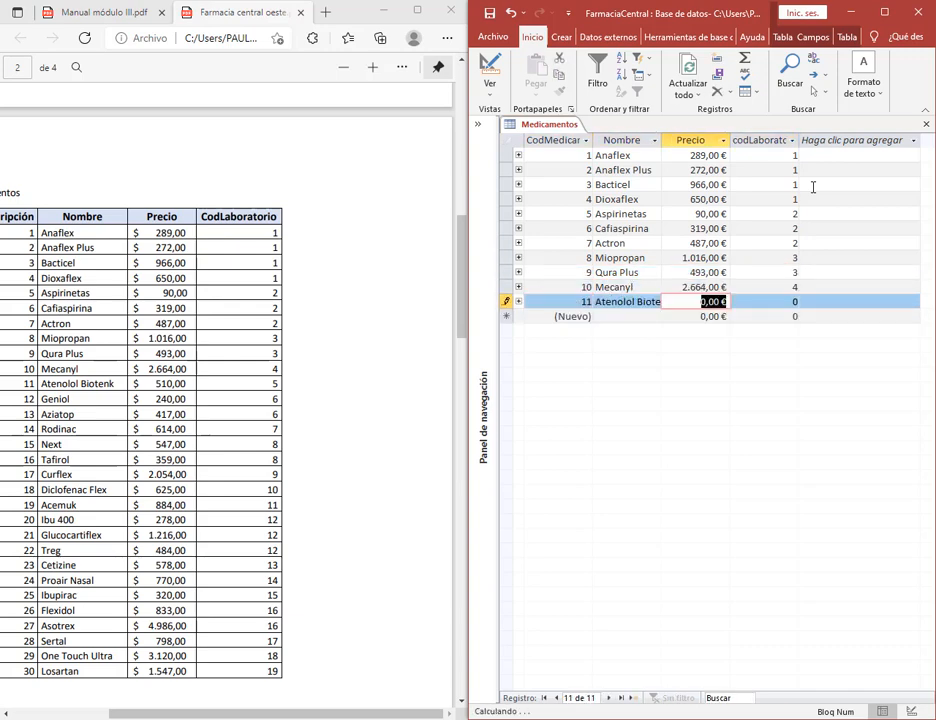
type("510\t5")
key("Tab")
Add the medicines Geniol at 240 and Aziatop at 417, both with laboratory code 6.
key("Tab")
type("Geniol\t240\t6")
key("Tab")
type("Aziatop")
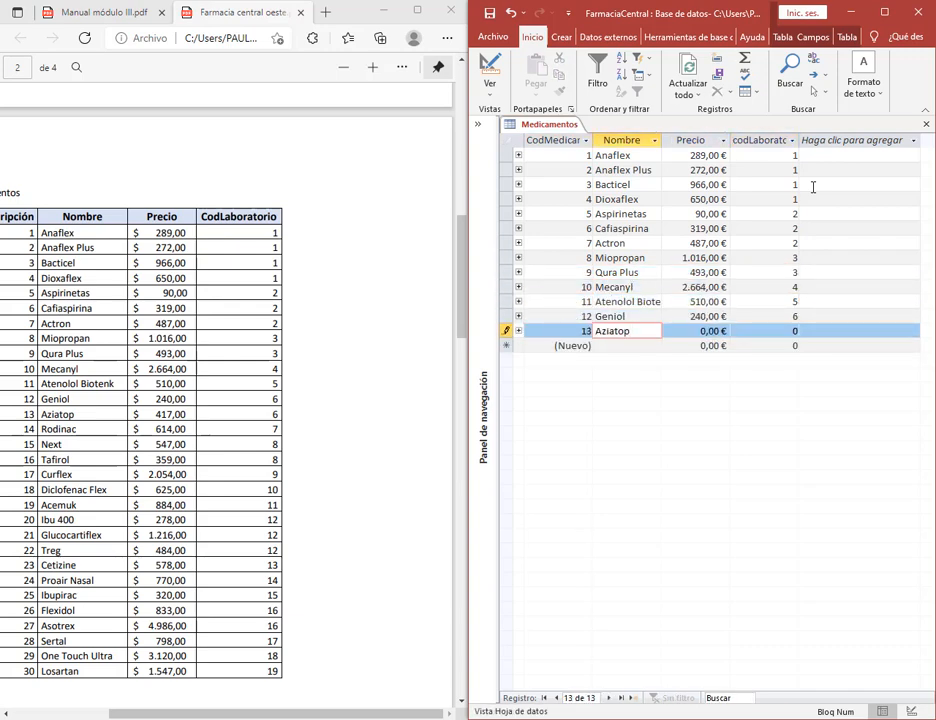
type("\t417\t6")
Add the medicine Rodinac with price 614 and laboratory code 7.
key("Tab")
type("Rodinac")
key("Tab")
type("614")
key("Tab")
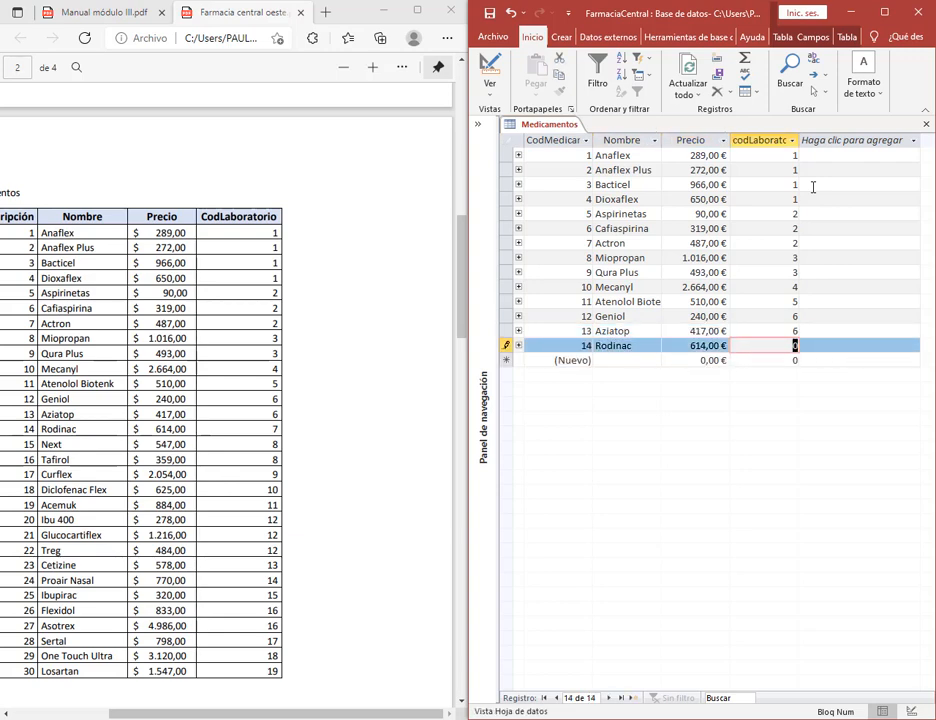
type("7")
key("Tab")
Add the medicine Next with price 547 and laboratory code 8.
key("Tab")
key("Tab")
type("Next")
key("Tab")
type("547")
key("Tab")
type("8")
key("Tab")
Add the medicines Tafirol with price 359 and laboratory code 8, and Curflex with price 2054 and laboratory code 9.
key("Tab")
type("Ta")
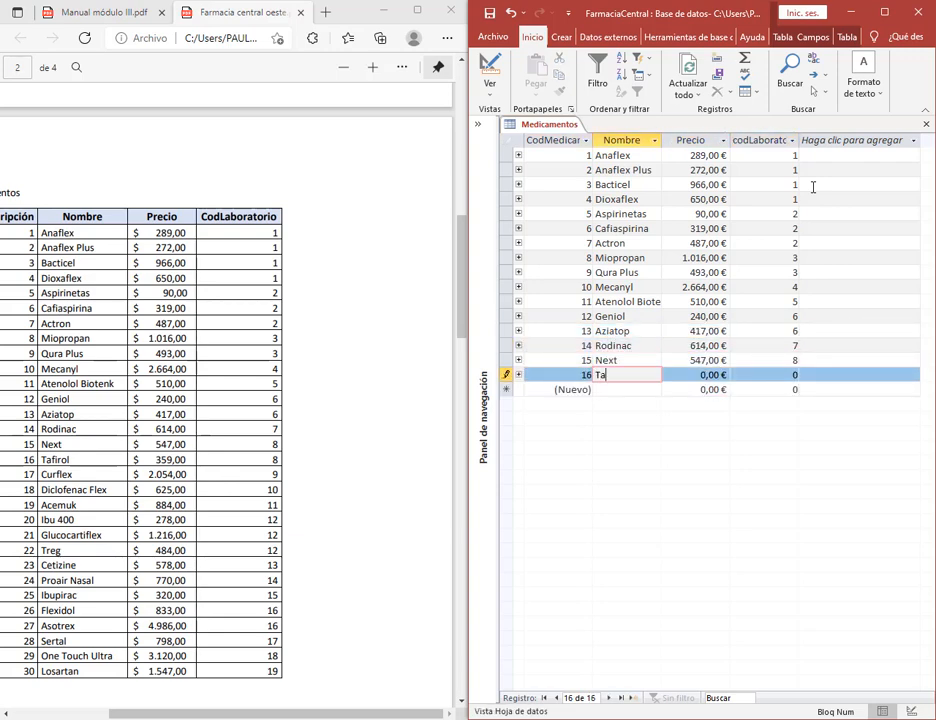
type("firol")
key("Tab")
type("359\t8")
type("2054")
key("Tab")
type("9")
key("Tab")
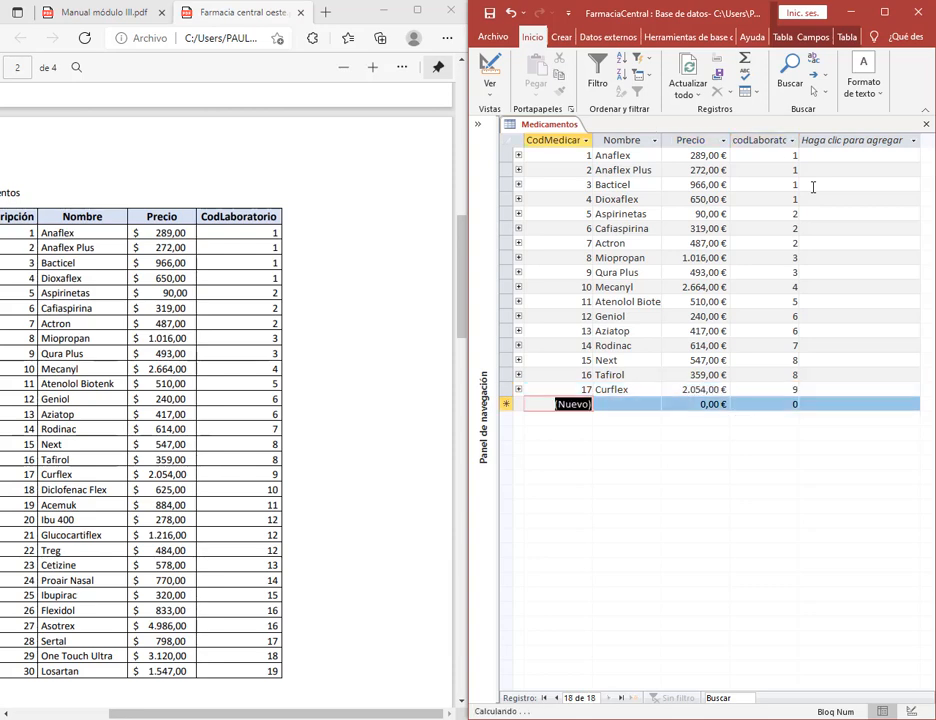
Add the medicines Diclofenac Flex with price 625 and laboratory code 10, and Acemik with price 884 and laboratory code 11.
key("Tab")
type("Diclofenac Flex\t625\t10\t\tAcemik\t884\t11")
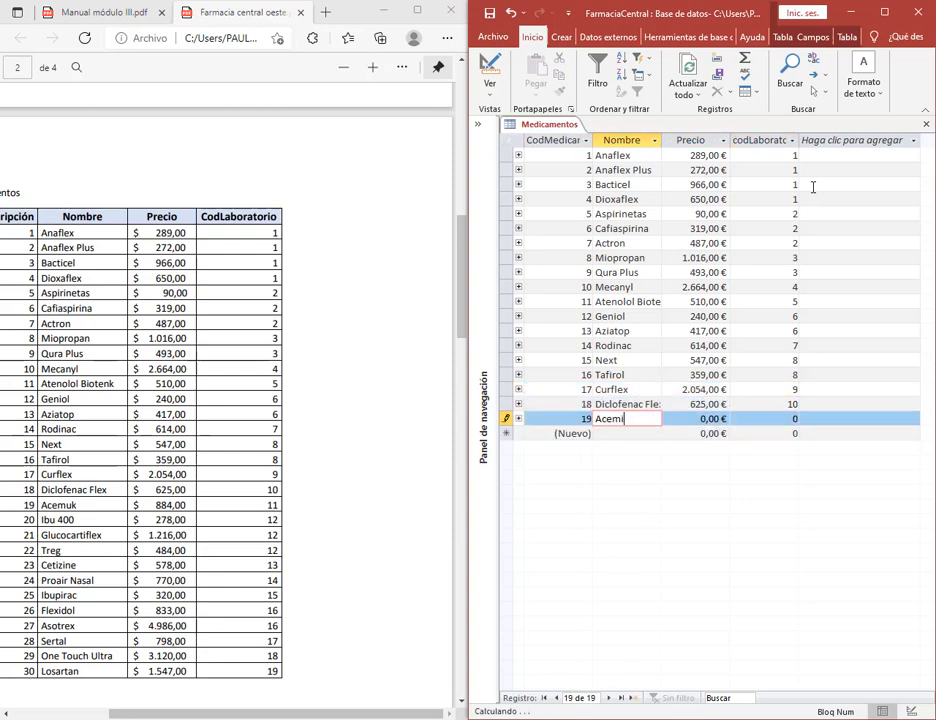
Add the medicine Ibu 400 with price 278 and laboratory code 12.
key("Caps_Lock")
type("I")
key("Caps_Lock")
type("bu 400")
key("Tab")
type("278")
key("Tab")
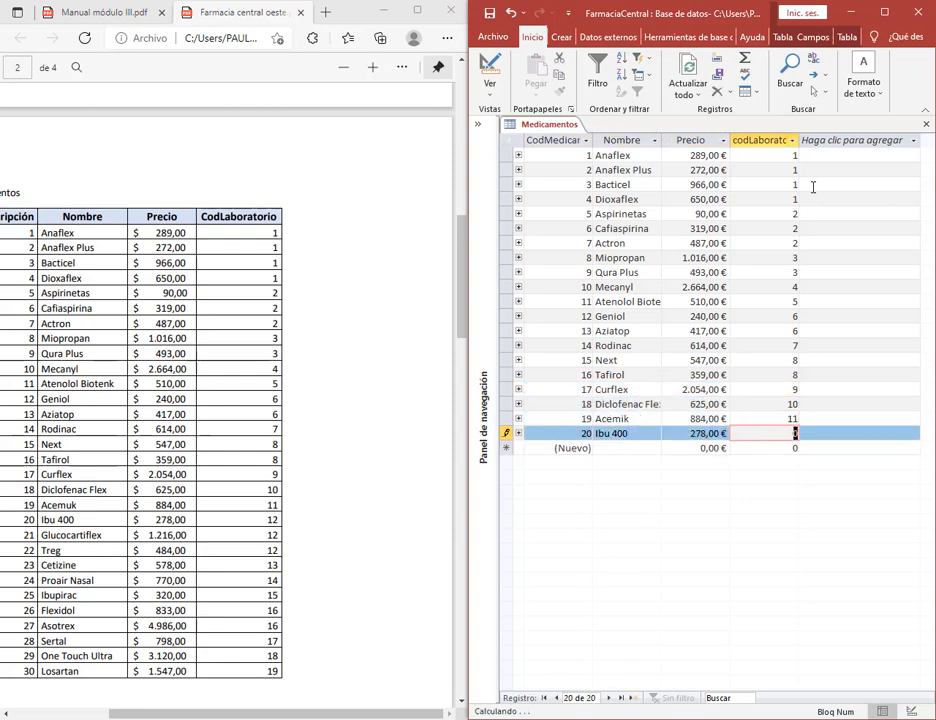
type("12")
key("Tab")
Add the medicines Glucocartiflex at 1216 and Treg at 484, both with laboratory code 12.
key("Tab")
type("Glucocartiflex")
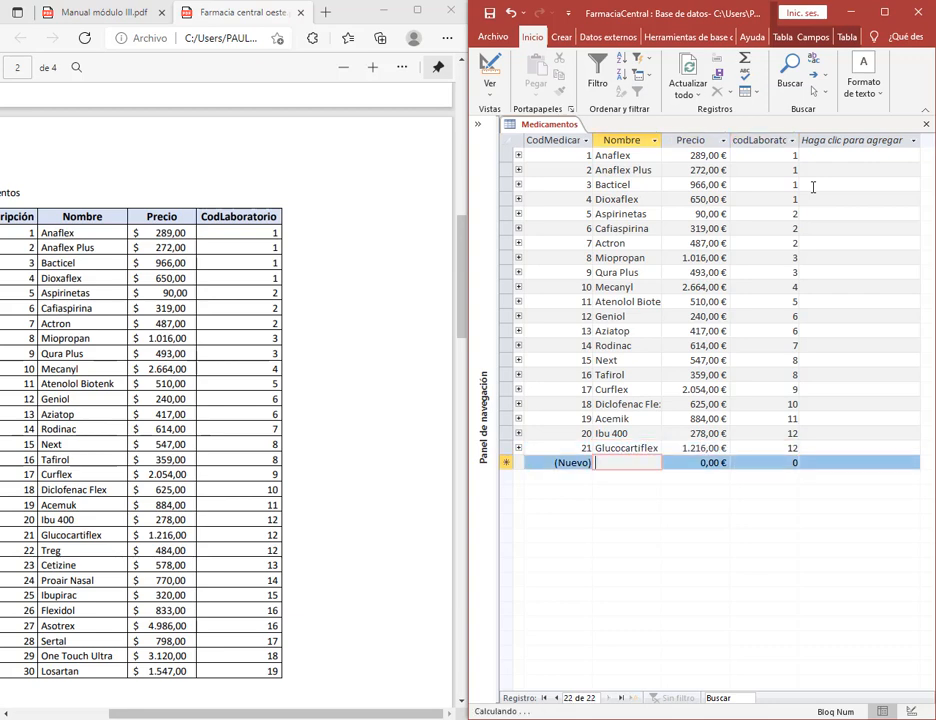
type("\t1216\t12\t\tTreg\t484\t12")
Add the medicines Cetizine (price 578, laboratory 13), Proair Nasal (770, laboratory 14) and Ibupirac (320, laboratory 15).
key("Caps_Lock")
type("C")
key("Caps_Lock")
type("etizine")
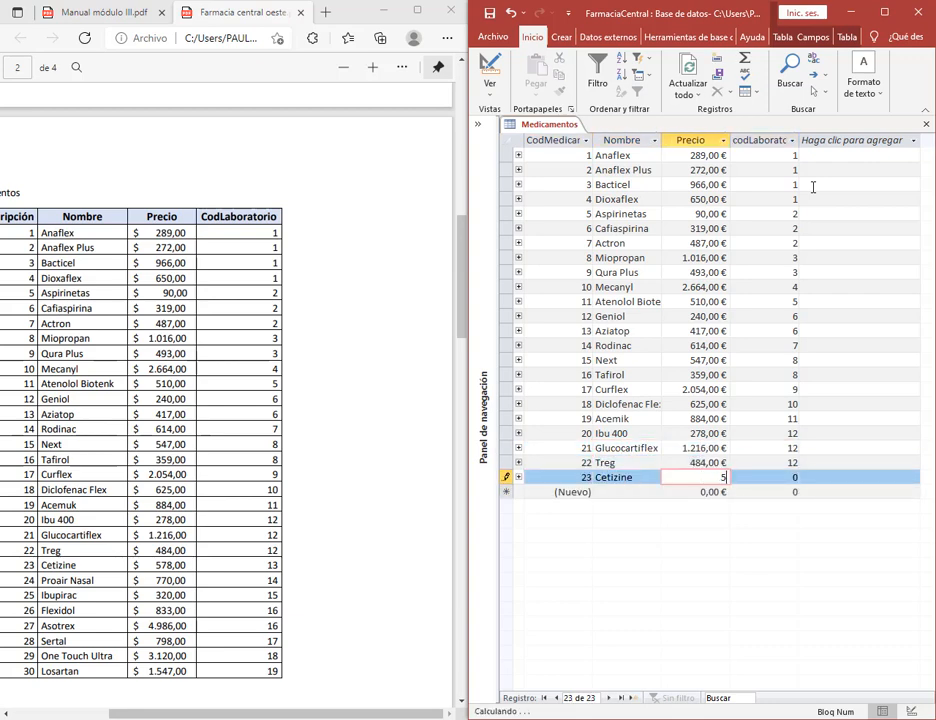
type("\t578\t13\t\tProair Nasal\t770\t14\t\tIbupirac\t320\t15")
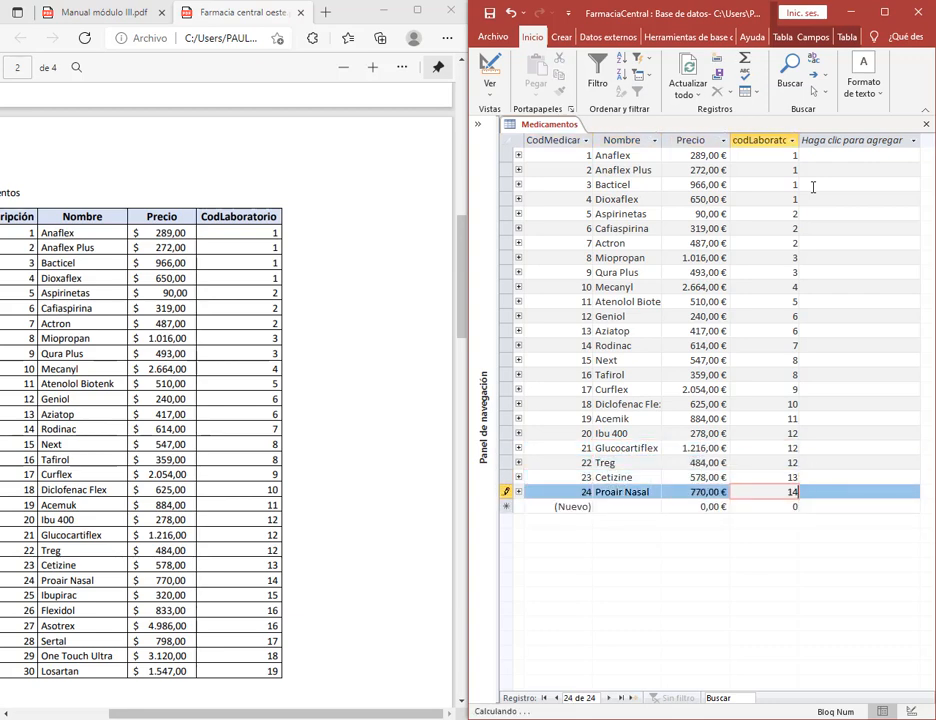
Add the medicine Flexidol with price 833 and laboratory code 16.
key("Caps_Lock")
type("F")
key("Caps_Lock")
type("lexidol\t833\t16")
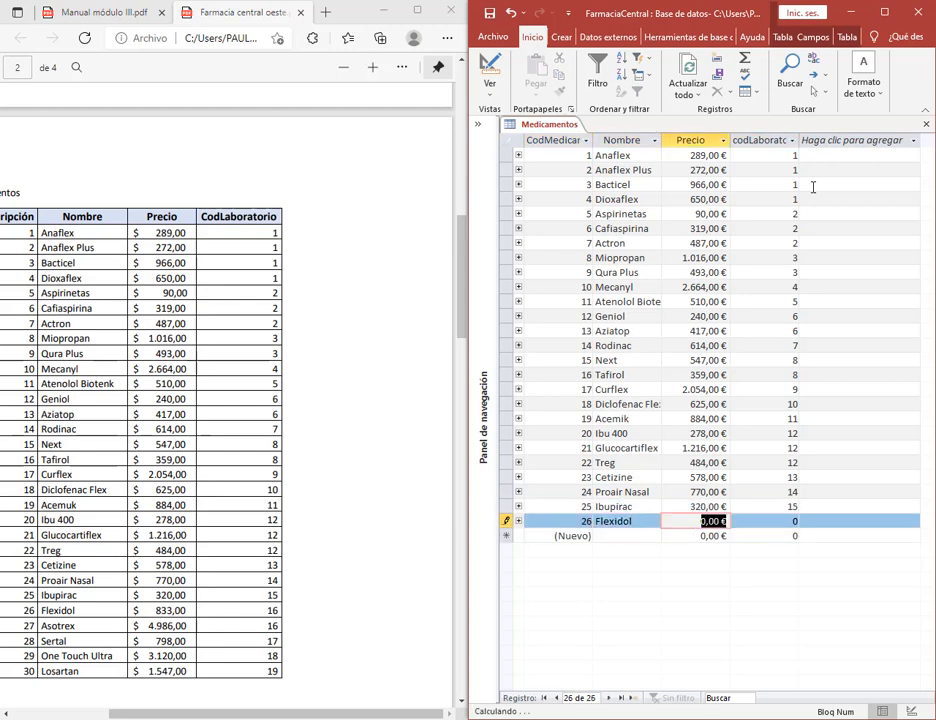
Add the medicines Asotrx (price 4986, laboratory 16), Sertal (798, laboratory 17), One Touch Ultra (3120, laboratory 18) and Losartan (1547, laboratory 19).
key("Caps_Lock")
type("A")
key("Caps_Lock")
type("sotrx\t4986\t16\t\t\tSertal")
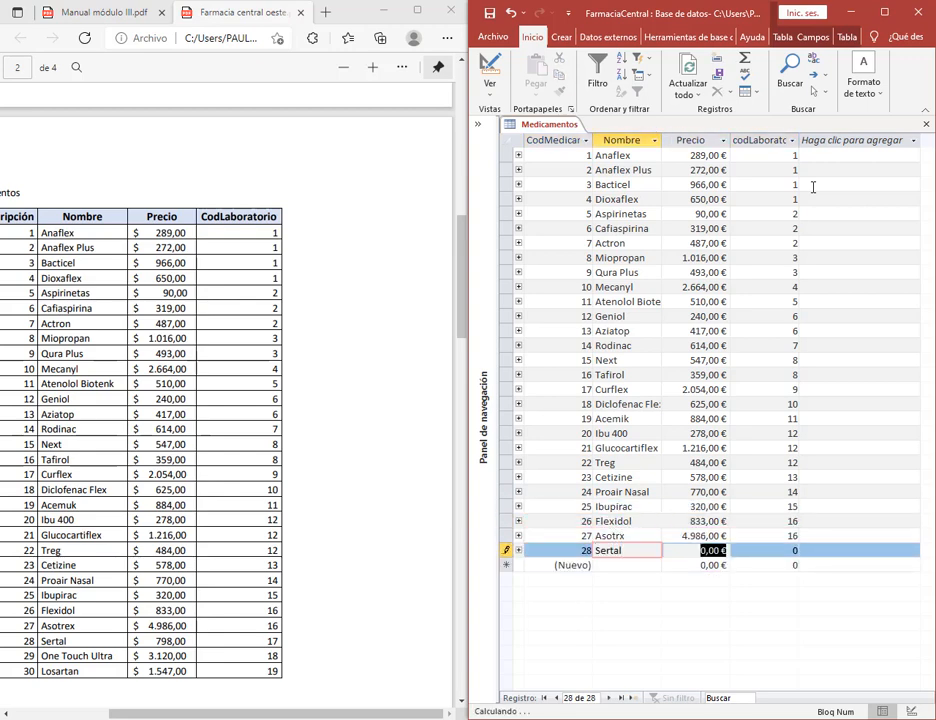
type("\t798\t17\t\tOne Touch Ult")
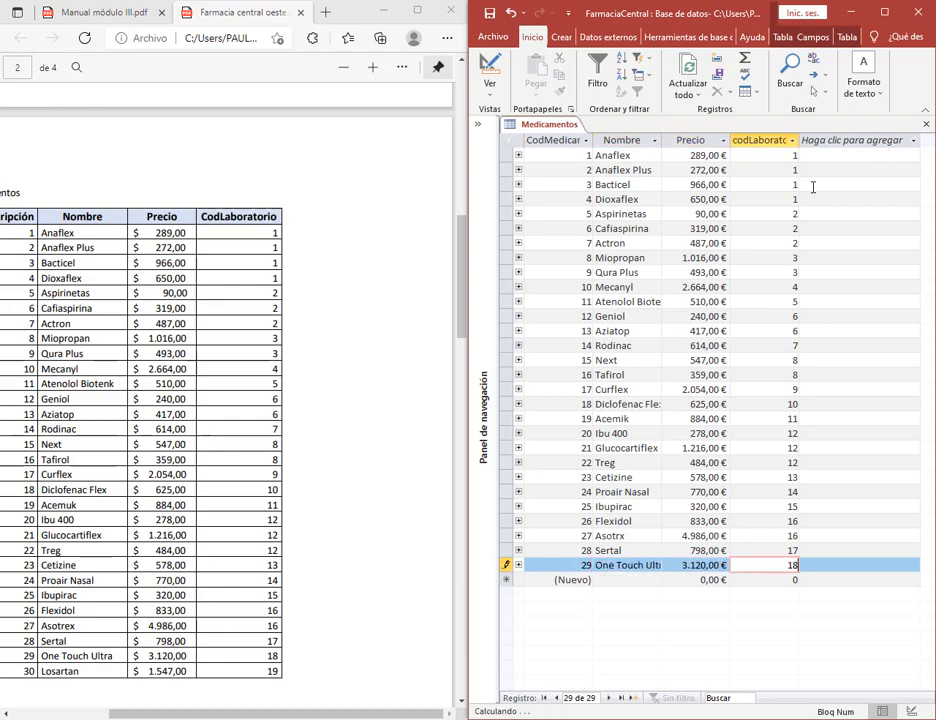
type("ra\t3120\t18\t\tLosartan\t15747\t19")
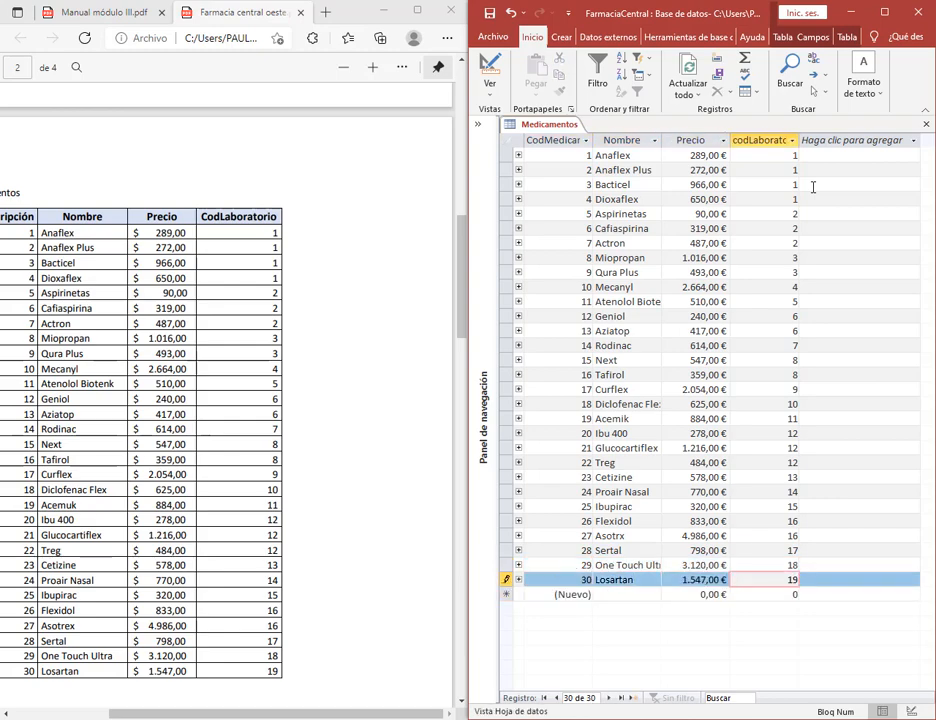
Close the Medicamentos table and open the Laboratorio table.
left_click(752, 246)
right_click(560, 123)
left_click(597, 150)
left_click(478, 125)
double_click(526, 196)
left_click(614, 127)
Open the Farmacia table for data entry and collapse the object list.
left_click(478, 125)
double_click(526, 180)
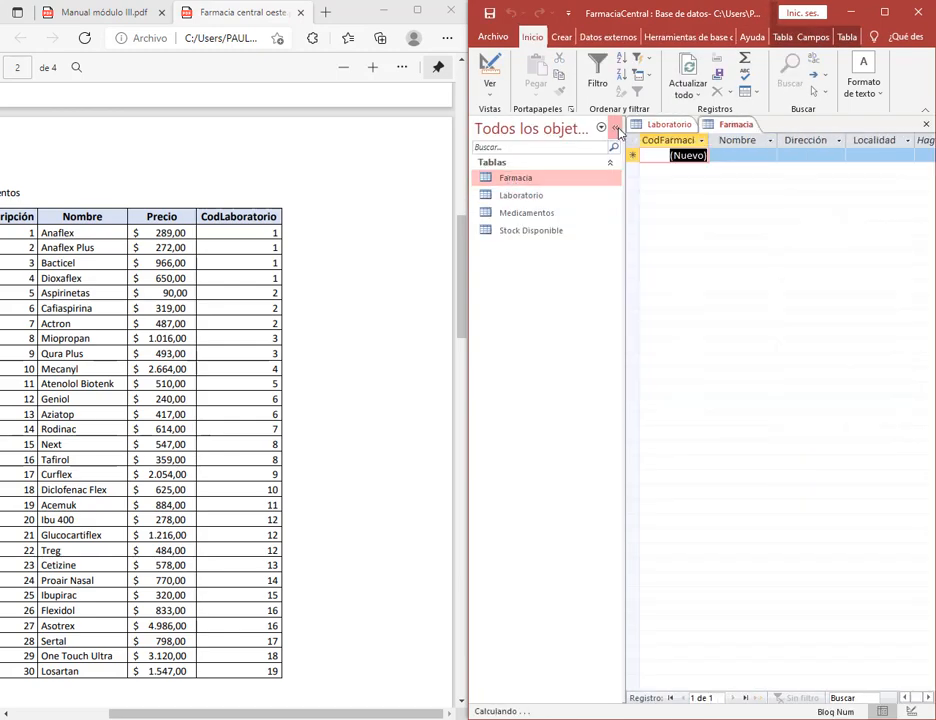
left_click(612, 127)
Enter the first pharmacy from the PDF list, San Rafael, with its street address and the locality Morón.
scroll(185, 355, "down", 7)
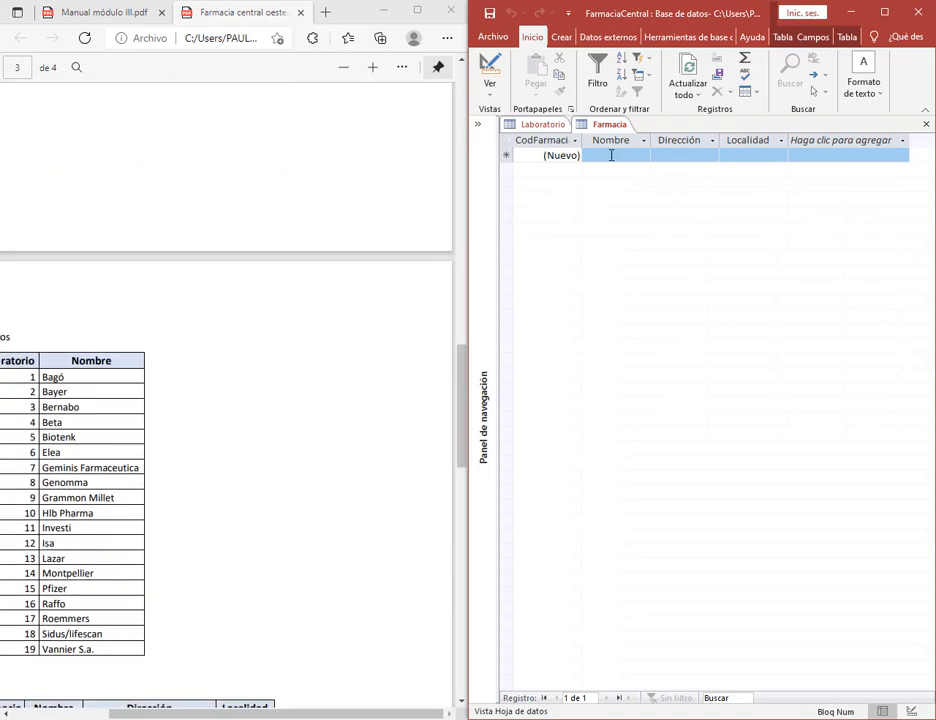
scroll(268, 697, "down", 4)
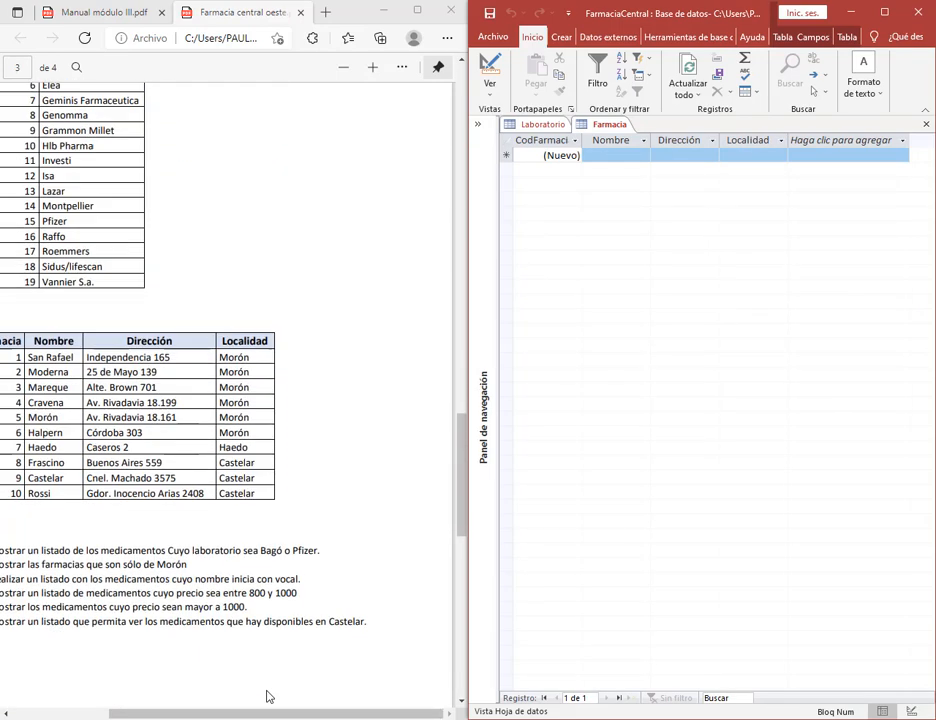
left_click(618, 157)
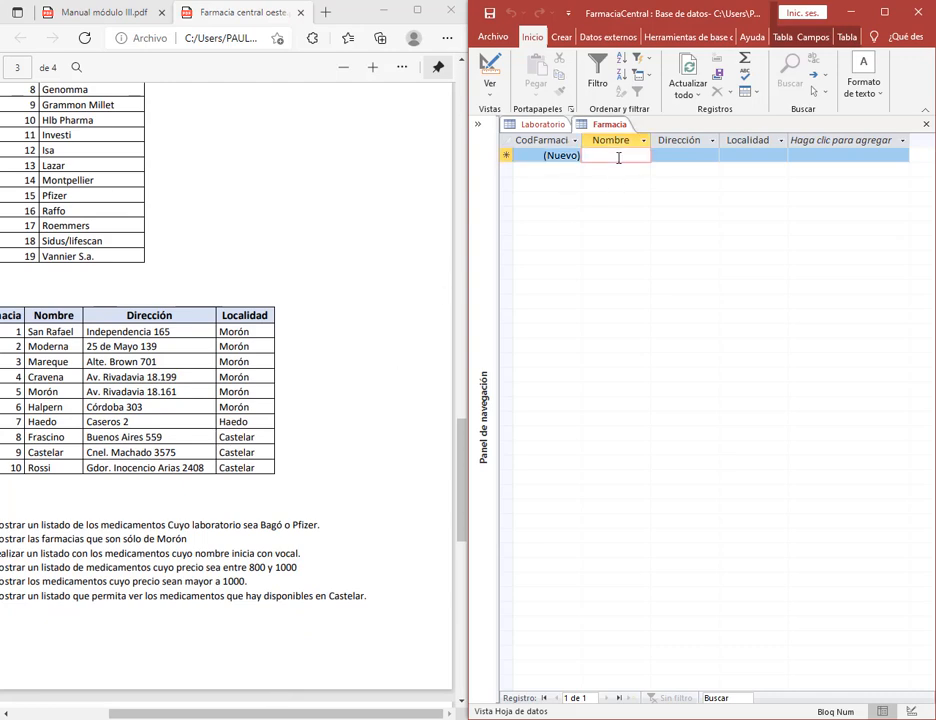
type("San Rafael")
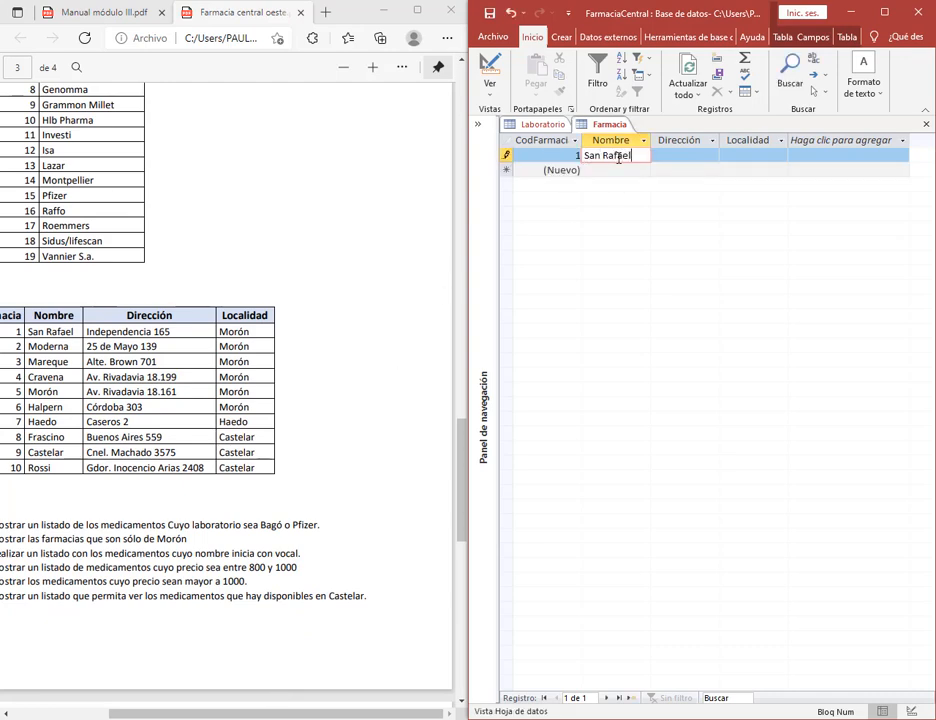
key("Tab")
type("I")
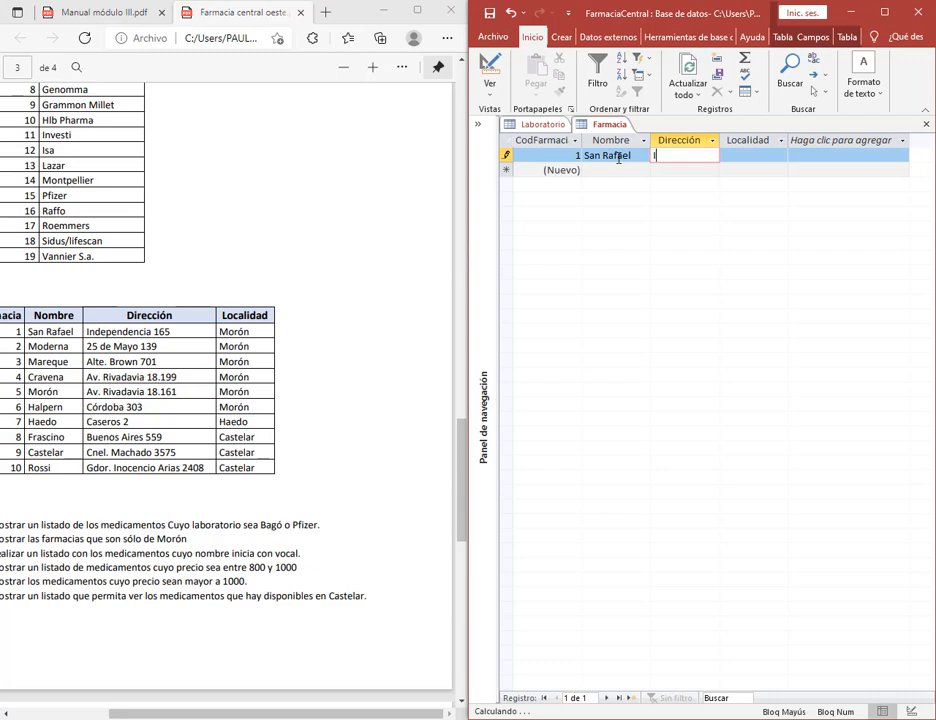
type("ndependencia 1")
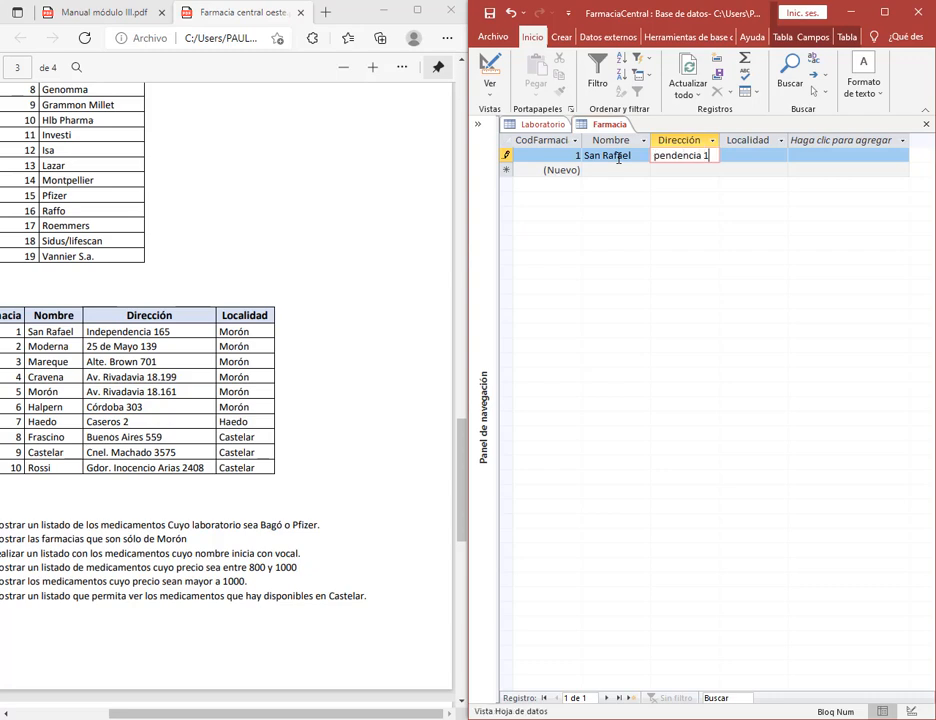
type("65")
key("Tab")
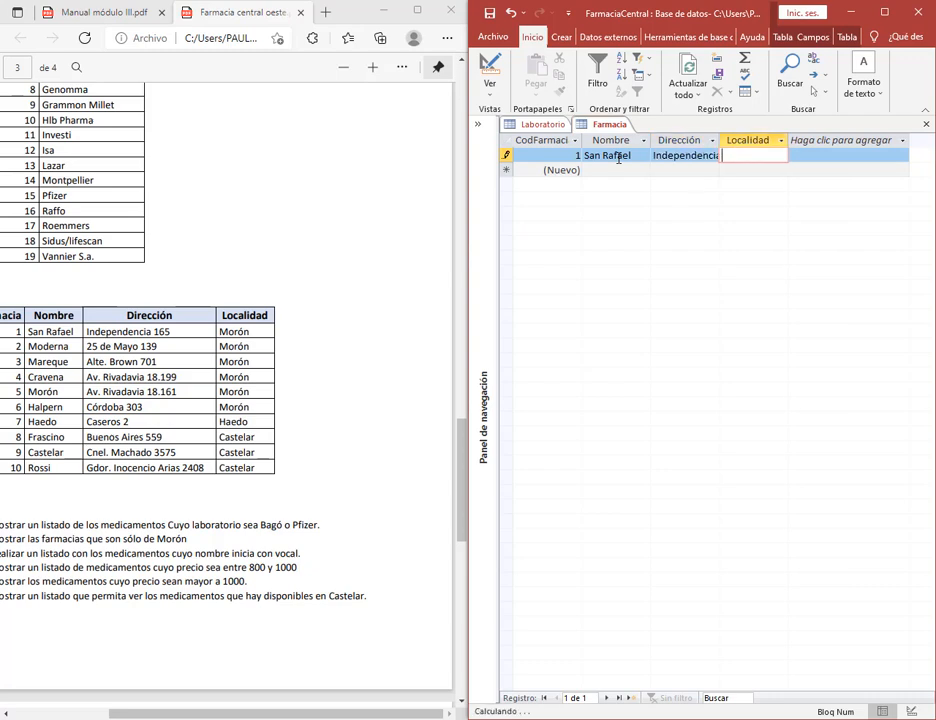
type("Morón")
key("Tab")
Enter the names of pharmacies 2 to 5: Moderna, Mareque, Cravena and Morón.
key("Tab")
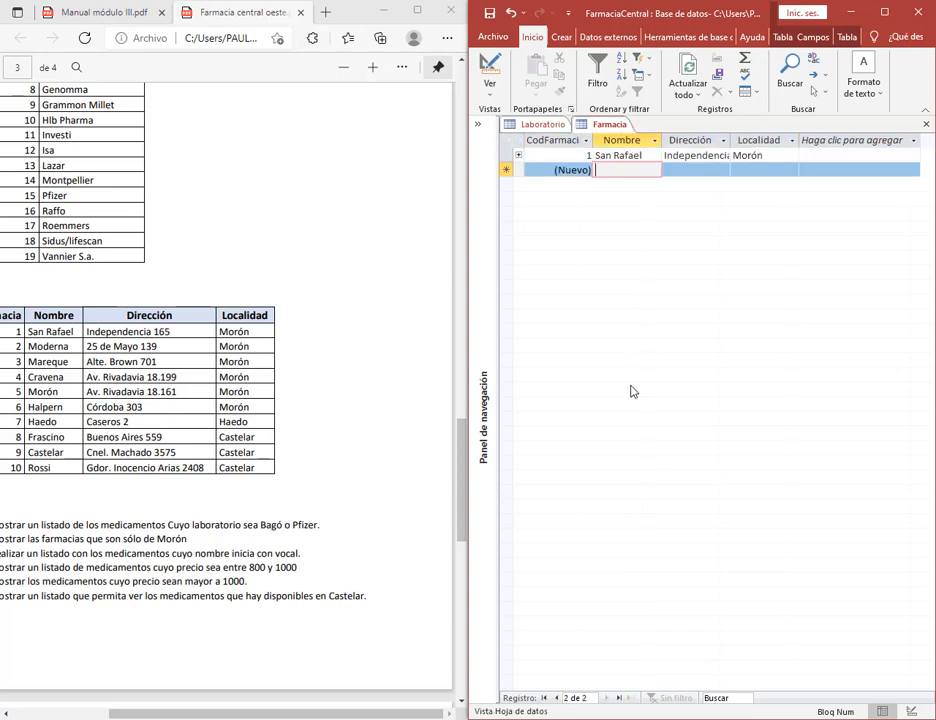
type("Moderna")
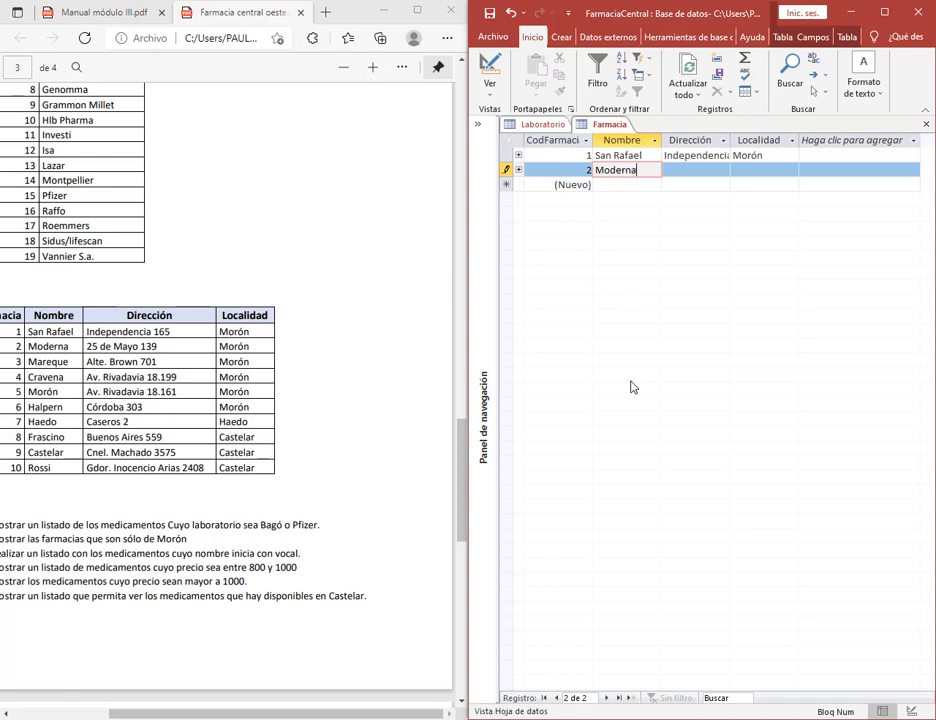
key("Down")
type("Mareque")
key("Down")
type("Cravena")
key("Down")
type("Morón")
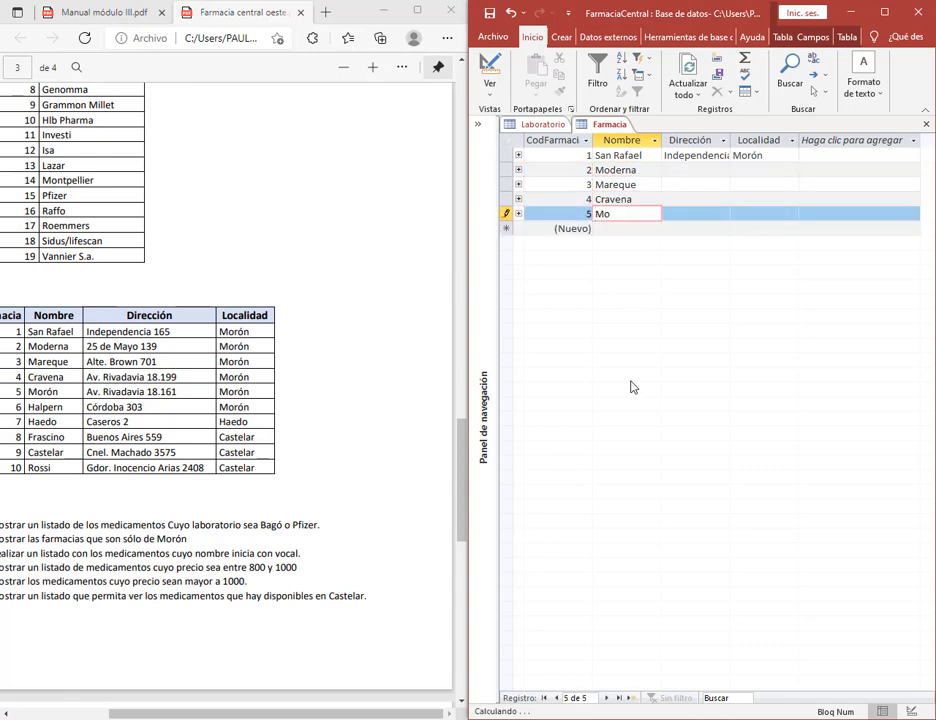
Enter the names of pharmacies 6 to 10: Halpern, Haedo, Franscino, Castelar and Rossi.
key("Down")
type("Halpern")
key("Down")
type("Haedo")
key("Down")
type("Franscino")
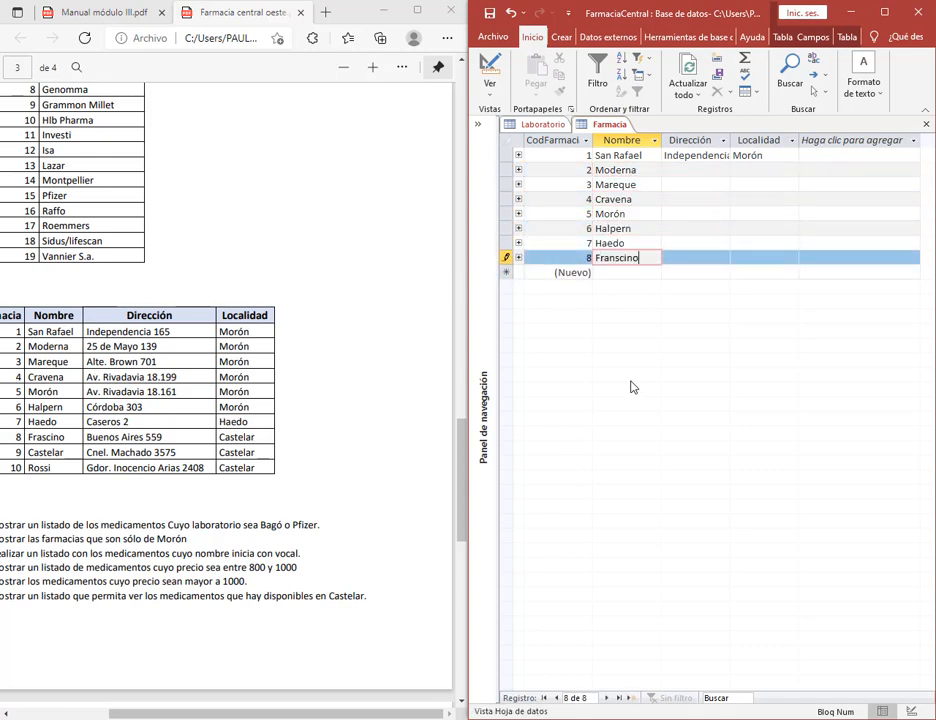
key("Down")
type("Castelar")
key("Down")
type("Rossi")
key("Tab")
Fill in the street addresses of the Moderna, Mareque, Cravena and Morón pharmacies from the PDF list.
left_click(694, 170)
type("25 de Mayo 139")
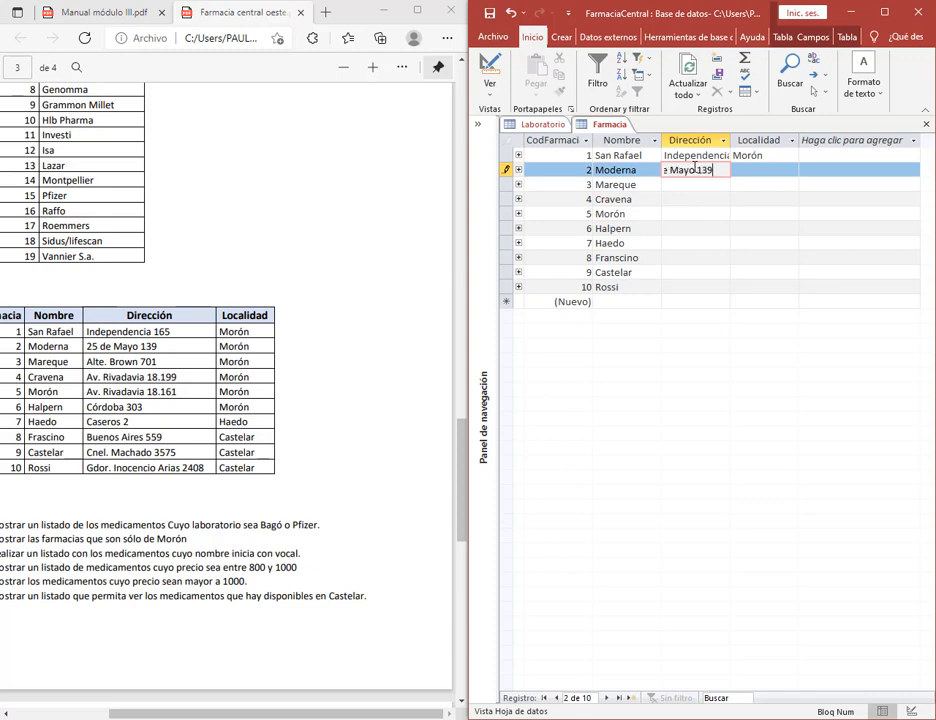
key("Down")
type("Alte. Brown 701")
key("Down")
type("Av. Rivadavia 18")
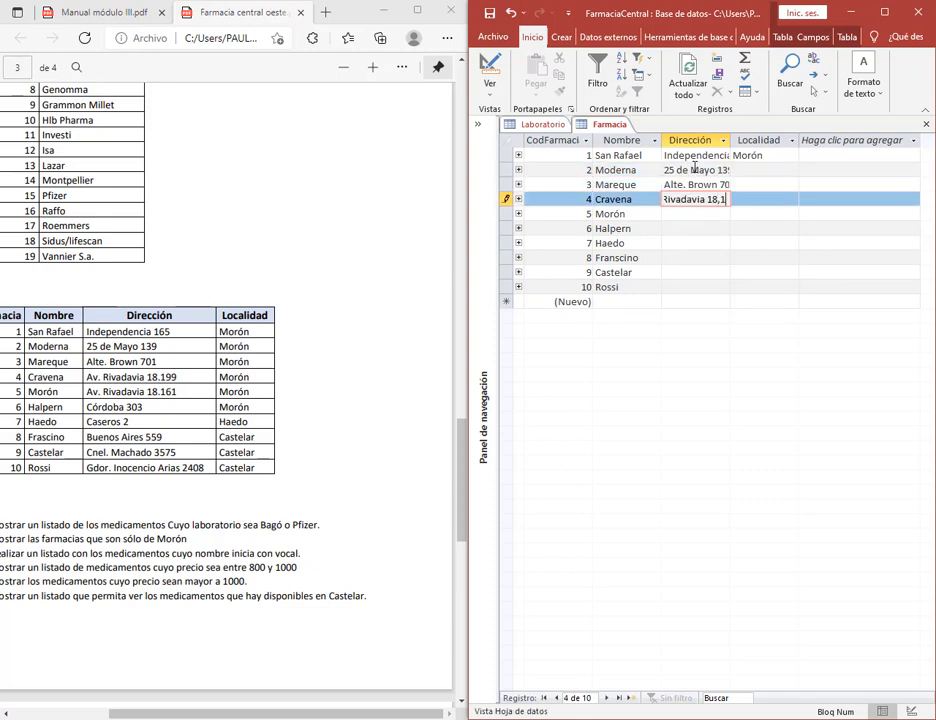
type(".199")
key("Down")
type("Av. Rivadavia 18.161")
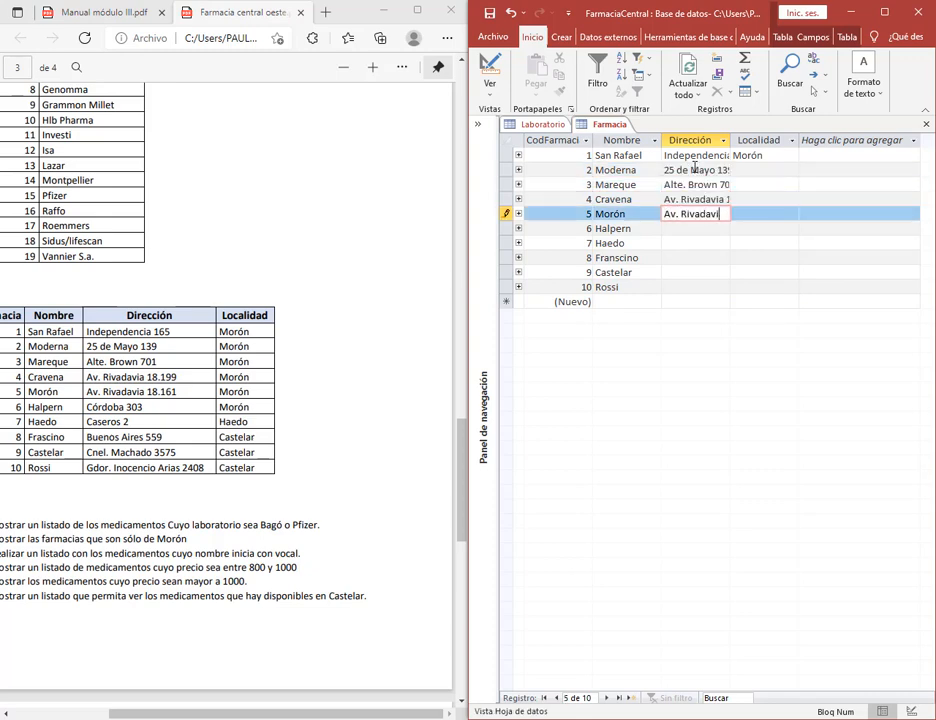
Fill in the street addresses of the Halpern, Haedo, Franscino, Castelar and Rossi pharmacies from the PDF list.
key("Down")
type("Córdoba 303")
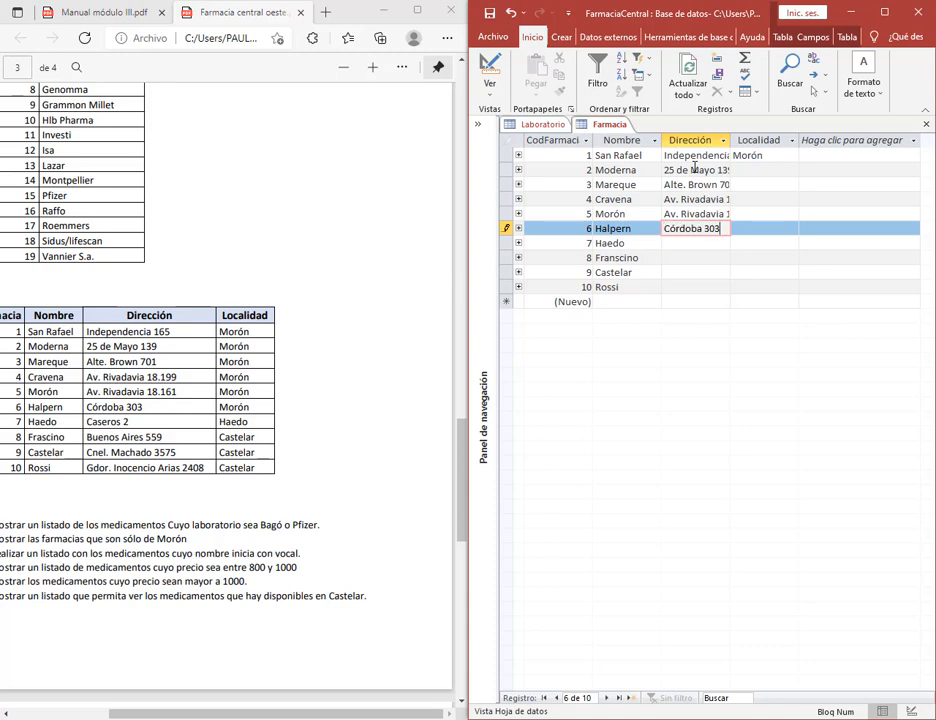
key("Down")
type("Caseros 2")
key("Down")
type("Buenos Aires 559")
key("Down")
type("Cnel. Ma")
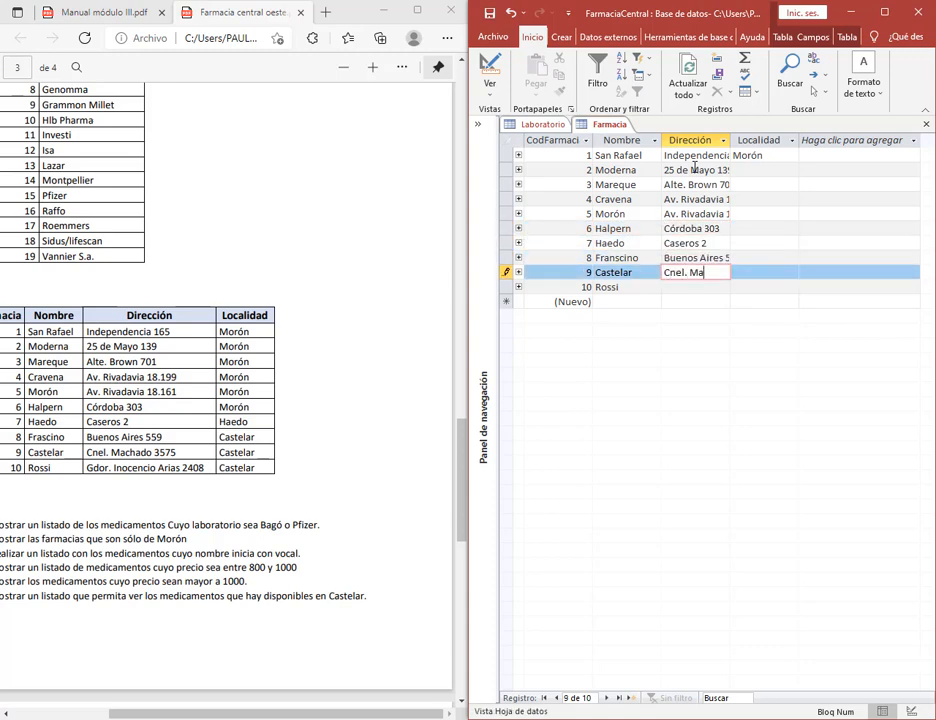
type("chado 3575")
key("Down")
type("Gdor. Inocencio ar")
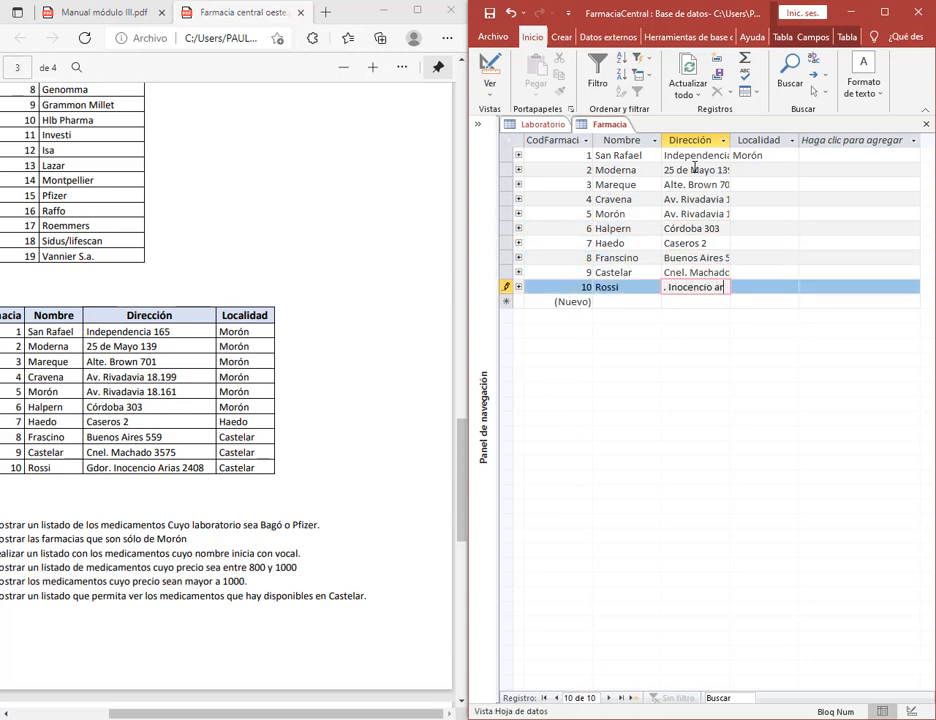
key("BackSpace")
key("BackSpace")
type("Arias 2408")
Copy the locality Morón from the first pharmacy into the records of pharmacies 2 to 6.
double_click(748, 156)
key("ctrl+c")
left_click(760, 171)
key("ctrl+v")
left_click(760, 186)
key("ctrl+v")
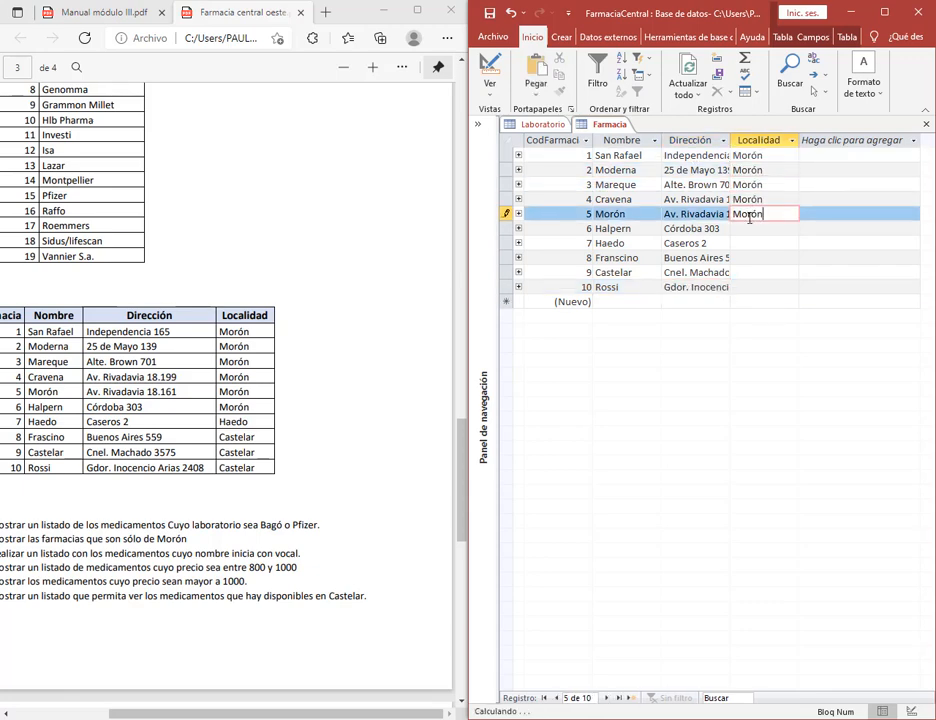
left_click(750, 230)
key("ctrl+v")
Set the locality of pharmacy 7 to Haedo and of pharmacies 8 to 10 to Castelar.
key("Down")
type("Haedo")
key("Down")
type("Castelar")
key("shift+Home")
key("ctrl+c")
key("Down")
key("ctrl+v")
key("Down")
key("ctrl+v")
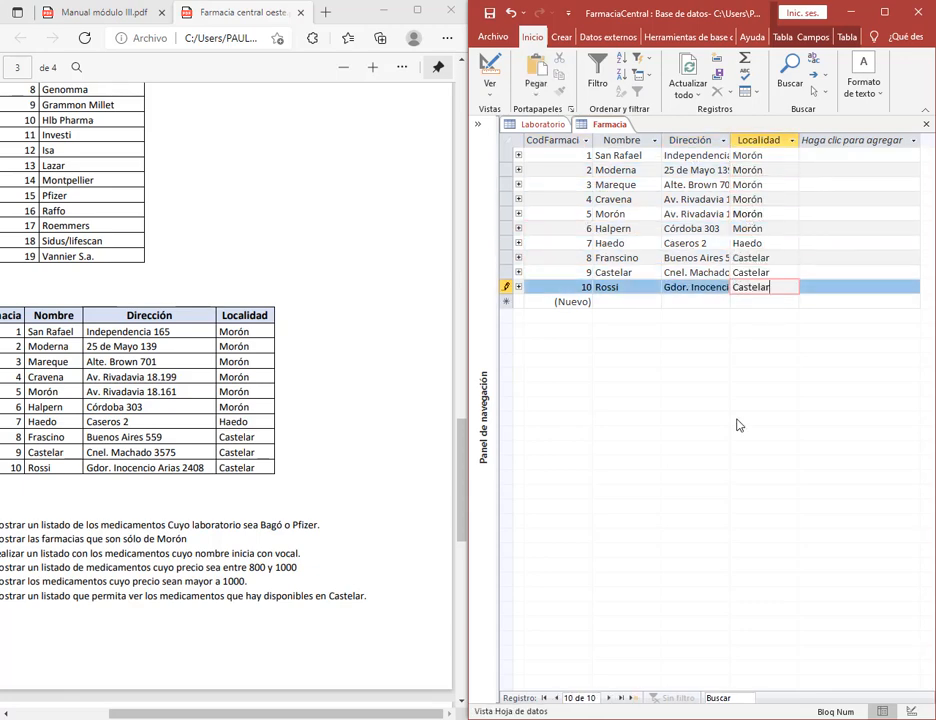
Open the Stock Disponible table for data entry and consult the medicine and pharmacy code lists in the PDF.
left_click(492, 139)
double_click(533, 229)
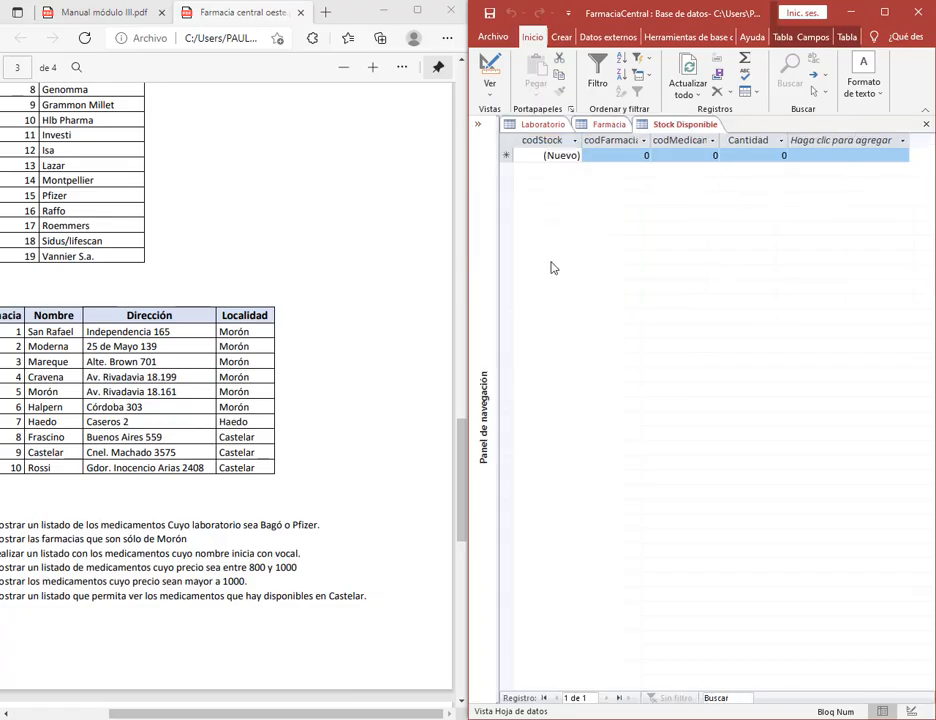
left_click(622, 157)
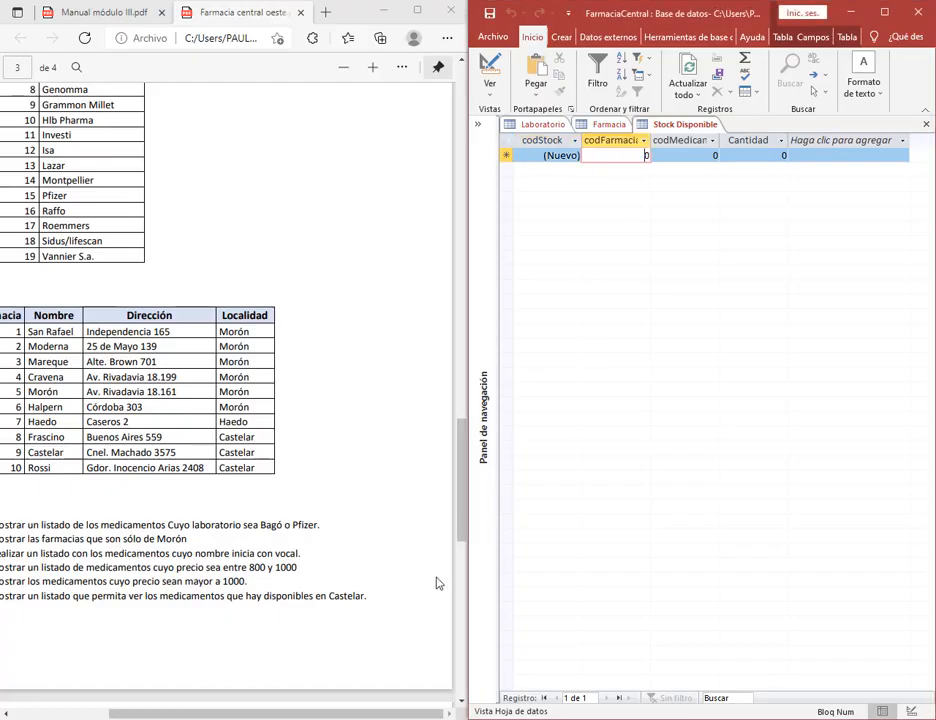
left_click_drag(313, 714, 253, 712)
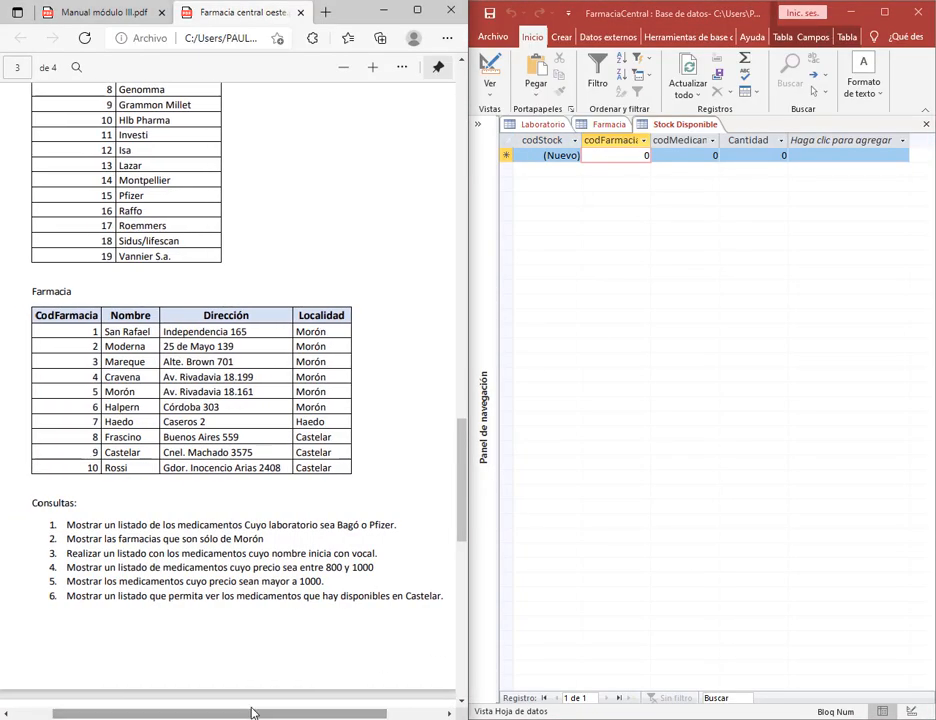
left_click(638, 155)
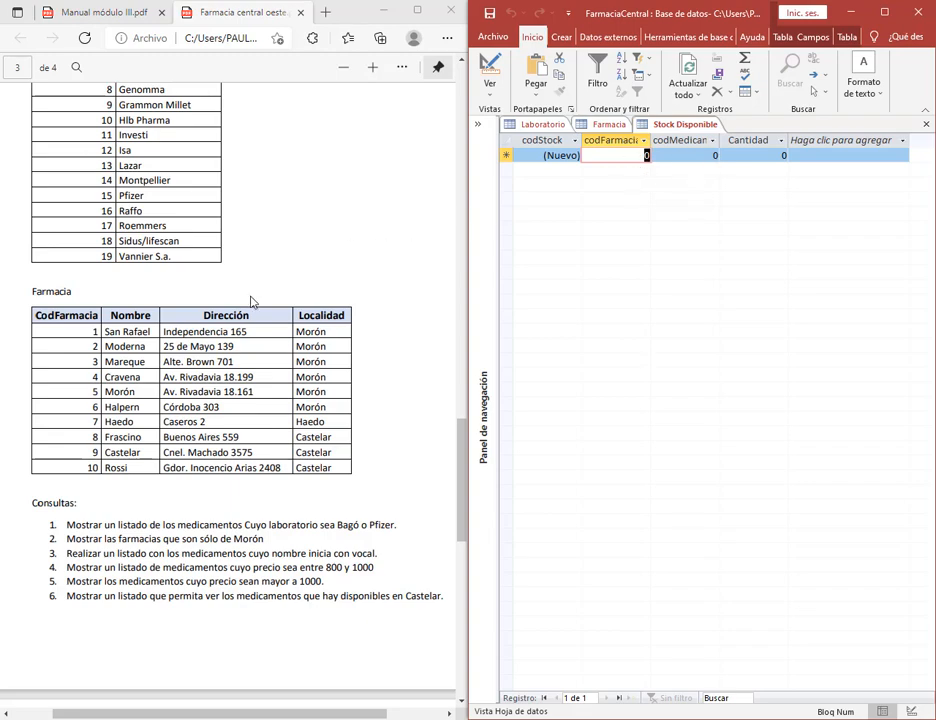
scroll(222, 226, "up", 8)
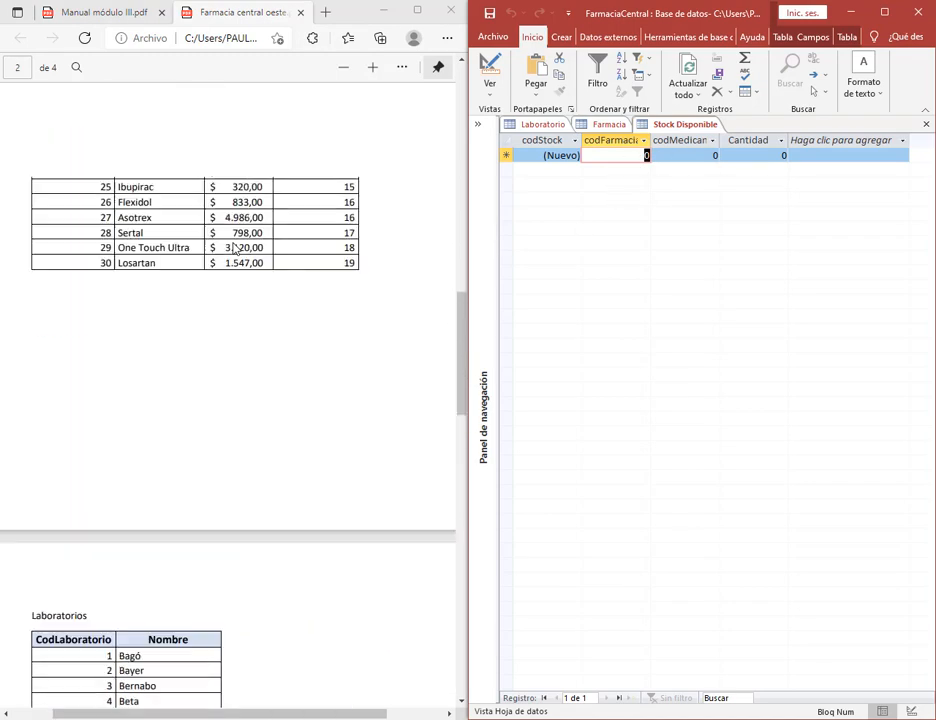
scroll(155, 390, "down", 2)
scroll(238, 389, "down", 6)
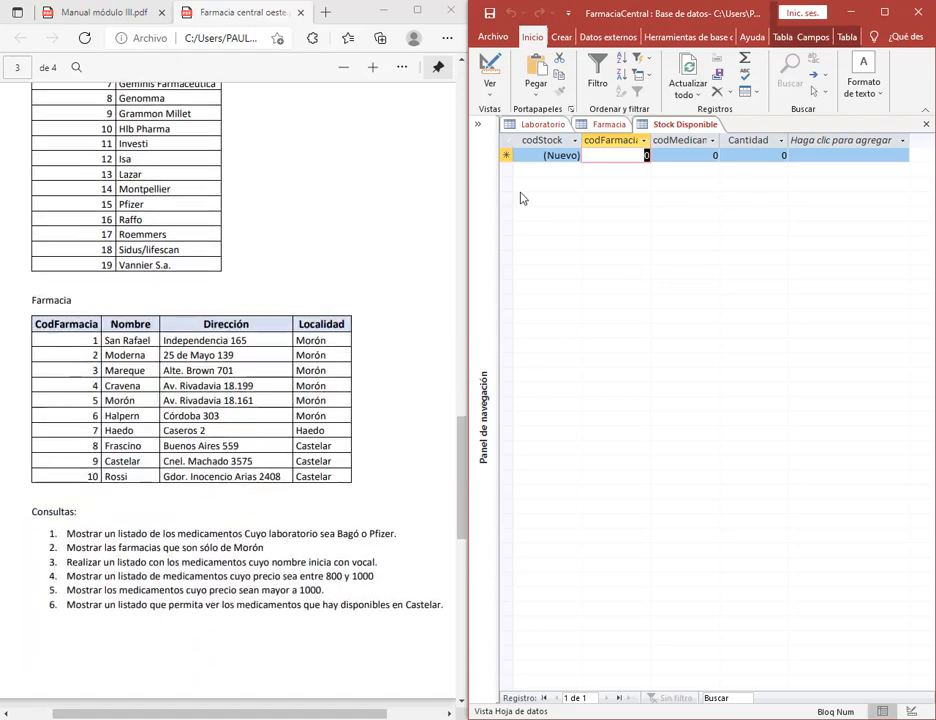
Enter the first stock record with pharmacy code 2, medicine code 25 and quantity 50.
type("2")
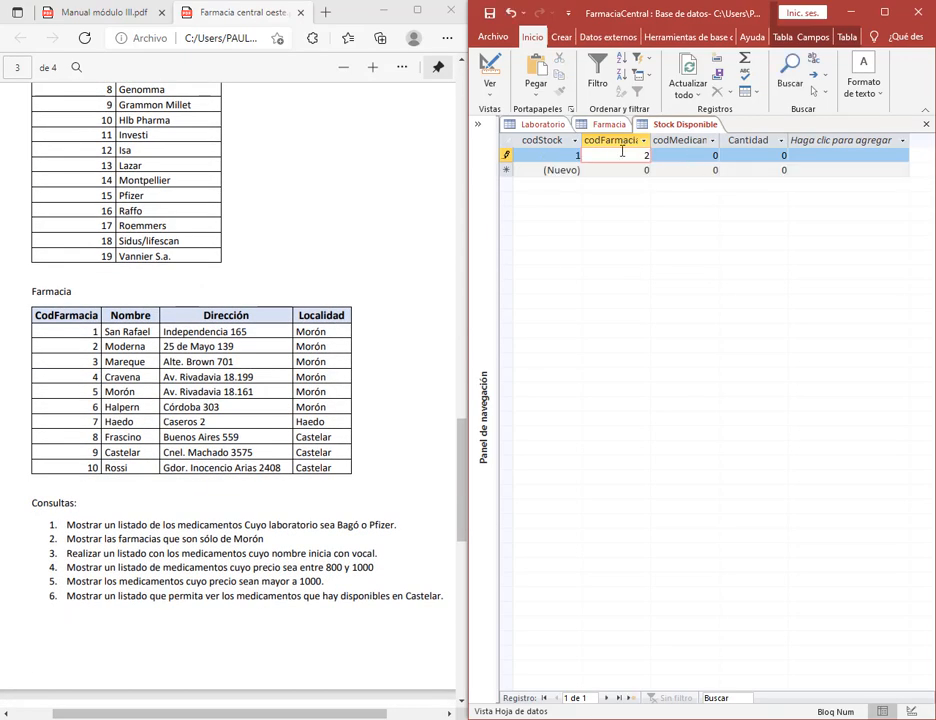
key("Tab")
type("25")
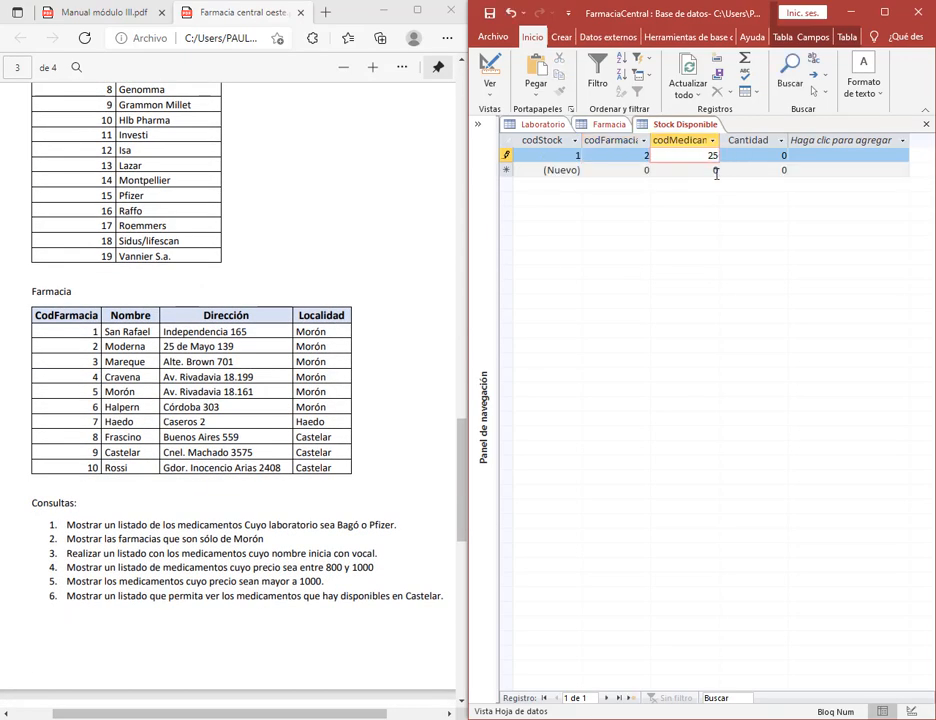
key("Tab")
type("50")
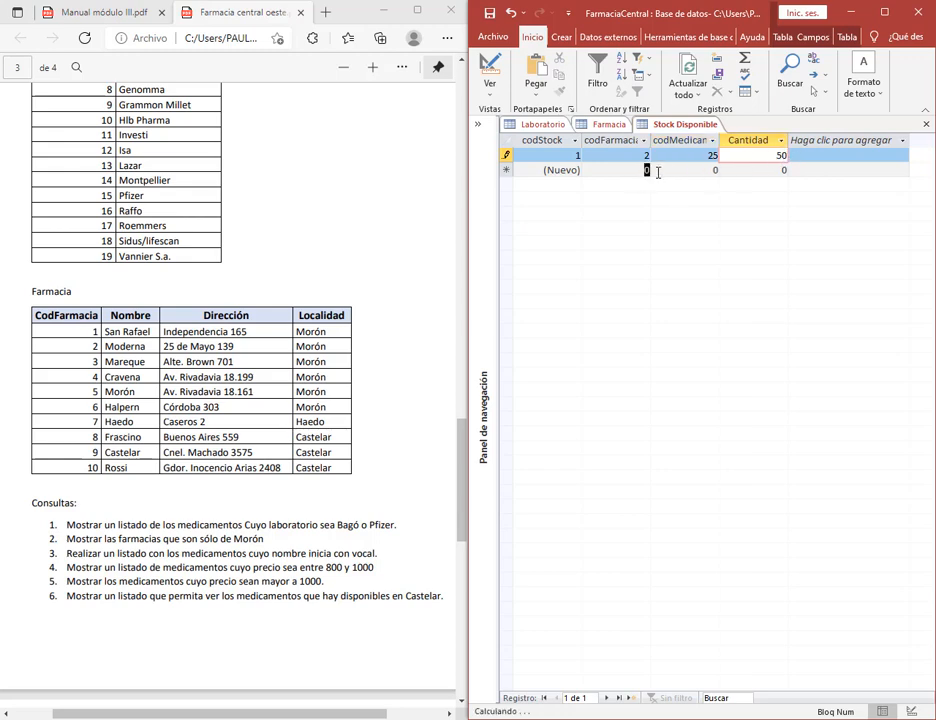
Add a second stock record with pharmacy code 1, medicine code 15 and quantity 75.
left_click(650, 170)
type("1")
key("Tab")
type("15")
key("Tab")
type("75")
key("Tab")
key("Tab")
Add a third stock record with pharmacy code 5, medicine code 30 and quantity 21.
type("5")
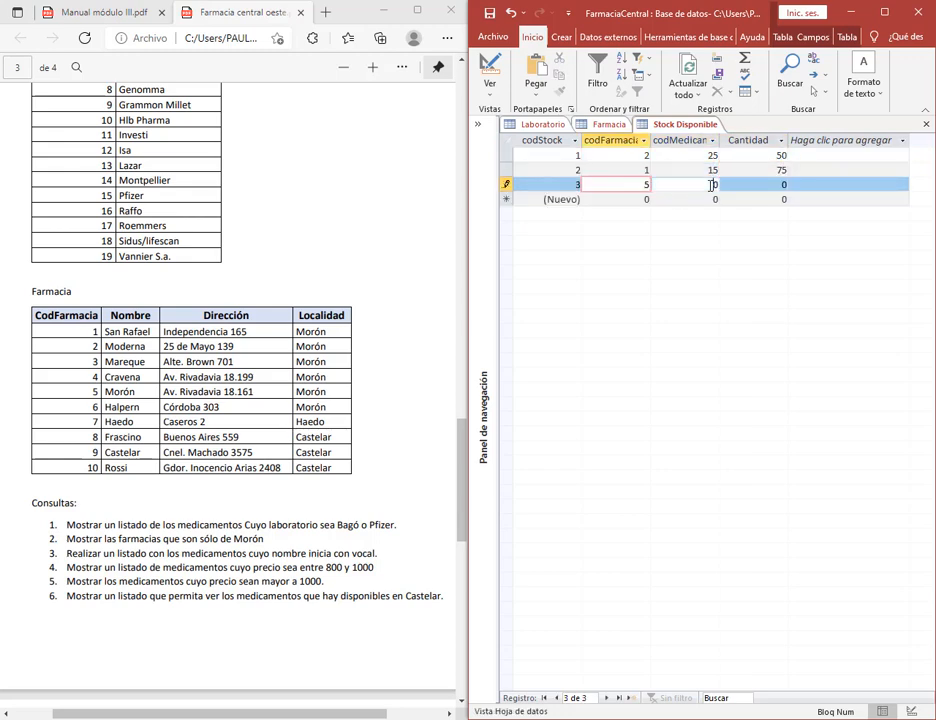
key("Tab")
type("30")
key("Tab")
type("21")
key("Tab")
key("Tab")
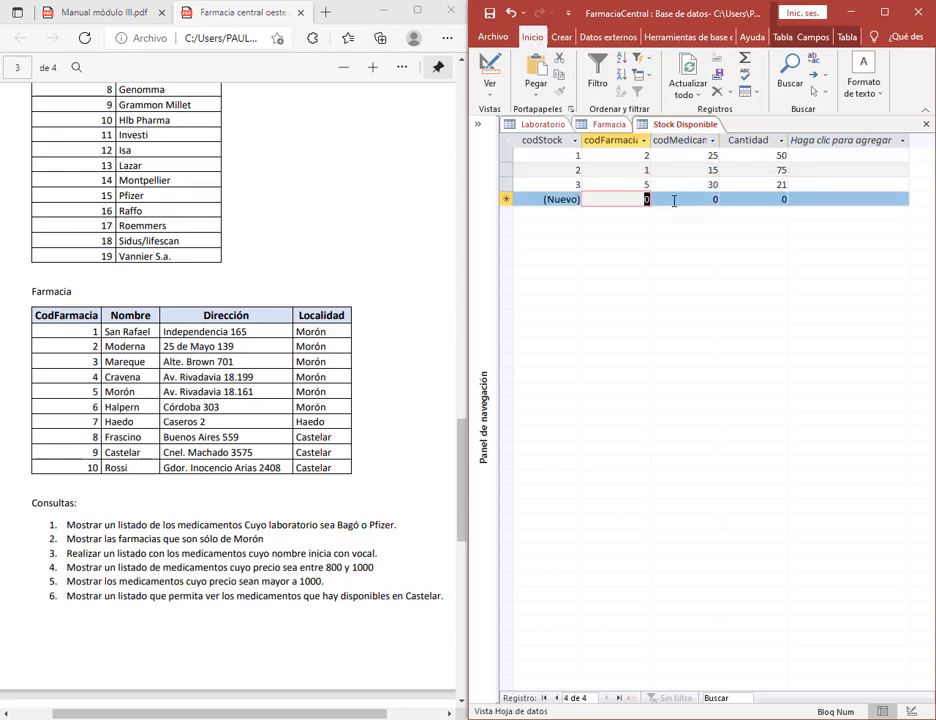
Add a fourth stock record with pharmacy code 3, medicine code 20 and quantity 13.
type("3")
key("Tab")
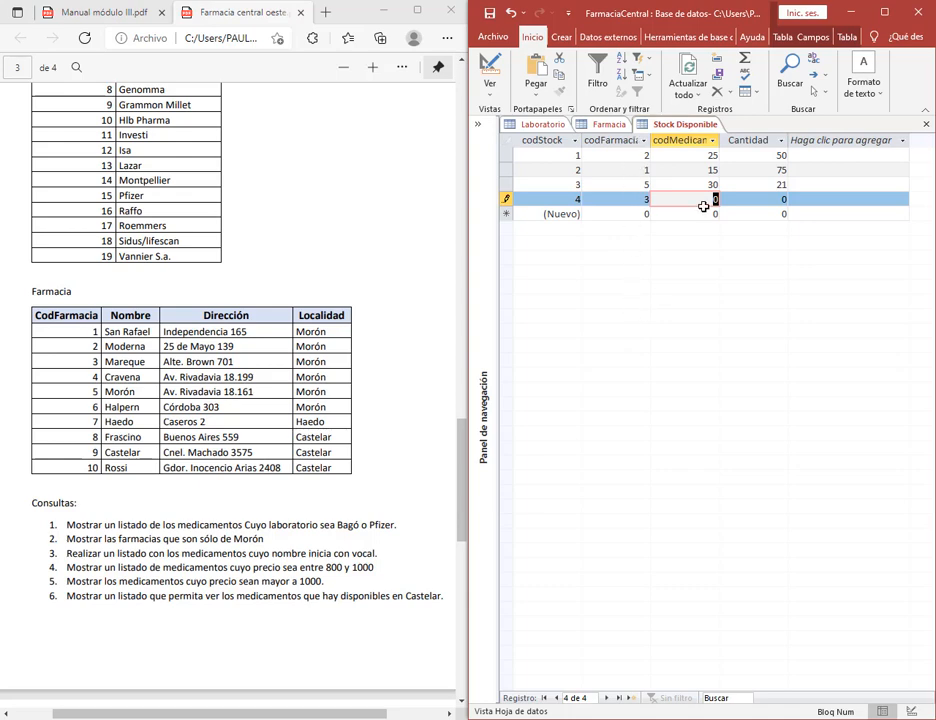
type("20")
key("Tab")
type("13")
key("Tab")
key("Tab")
Add a fifth stock record with pharmacy code 8, medicine code 9 and quantity 20.
type("8")
key("Tab")
type("9")
key("Tab")
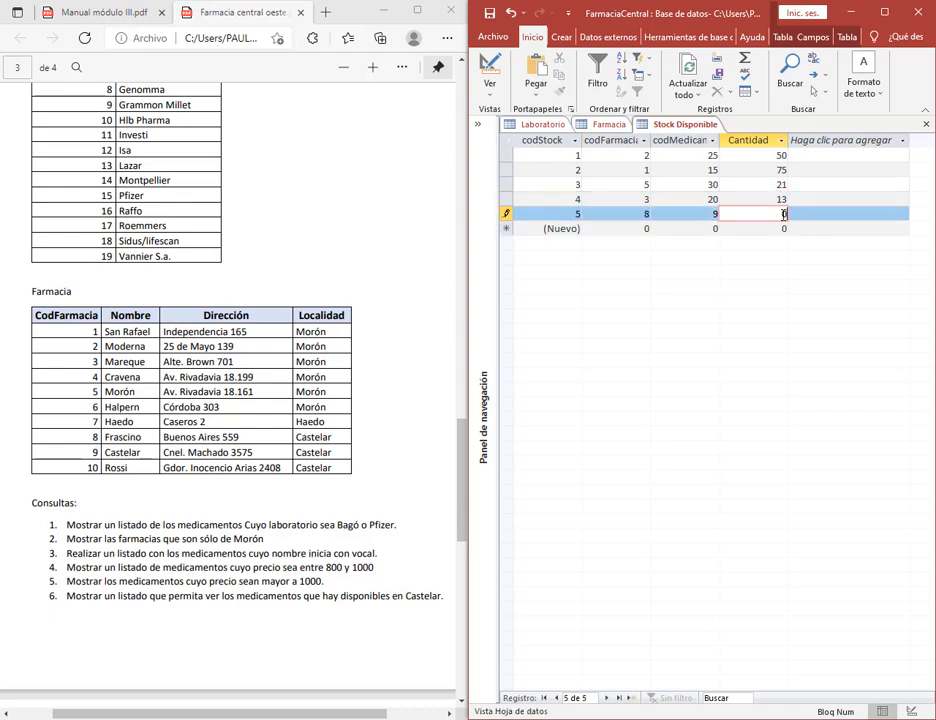
type("20")
key("Tab")
key("Tab")
Add a sixth stock record with pharmacy code 7, medicine code 13 and quantity 27.
type("7")
key("Tab")
type("13")
key("Tab")
type("27")
key("Tab")
key("Tab")
Add a seventh stock record with pharmacy code 6, medicine code 26 and quantity 18.
type("6")
key("Tab")
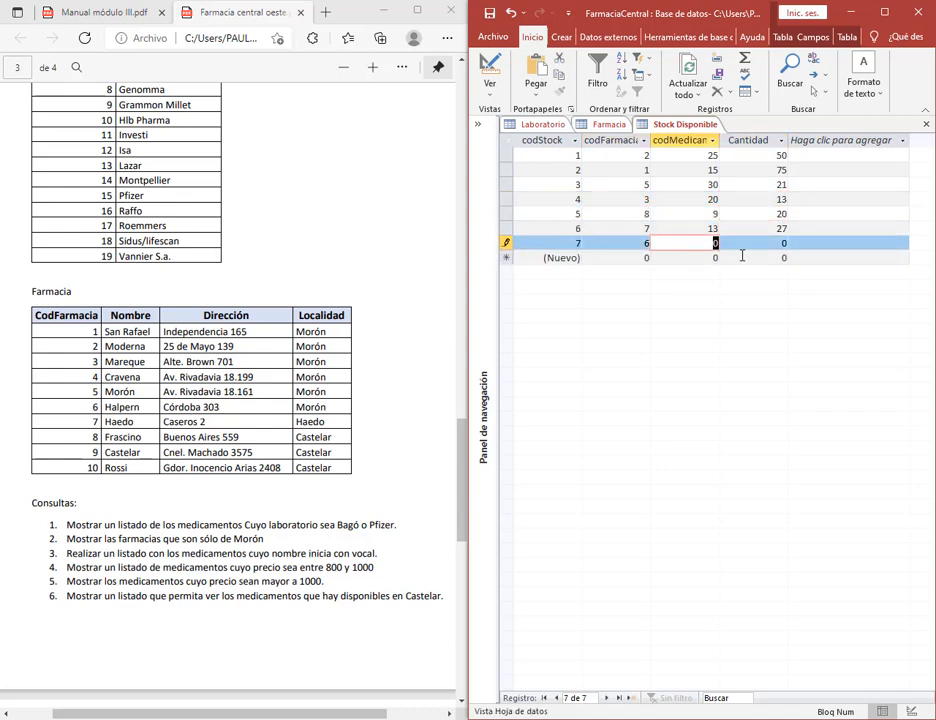
type("26")
key("Tab")
type("18")
key("Tab")
key("Tab")
Add an eighth stock record with pharmacy code 4, medicine code 20 and quantity 13.
type("4")
key("Tab")
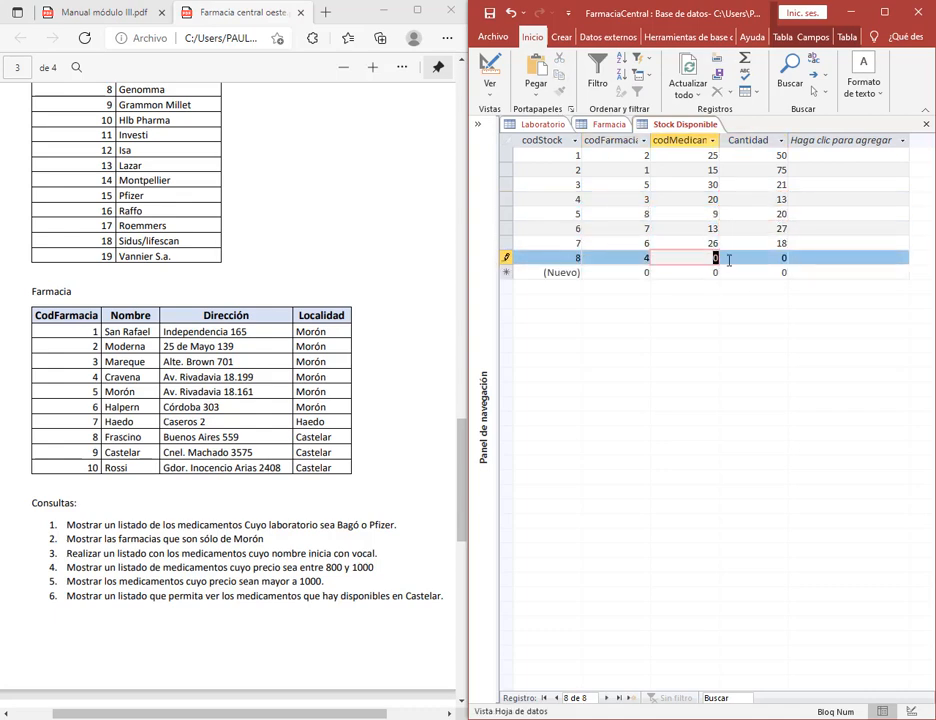
type("20")
key("Tab")
type("13")
key("Tab")
key("Tab")
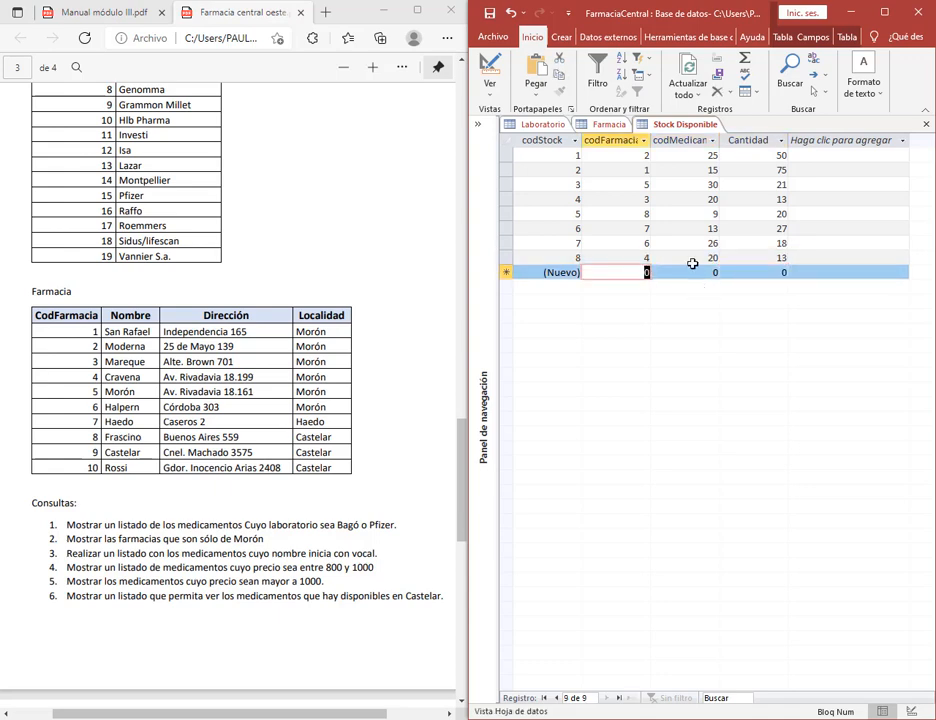
Add a ninth stock record with pharmacy code 9, medicine code 7 and quantity 24.
type("9")
key("Tab")
type("7")
key("Tab")
type("24")
key("Tab")
key("Tab")
Add a tenth stock record with pharmacy code 10, medicine code 23 and quantity 15.
type("10")
key("Tab")
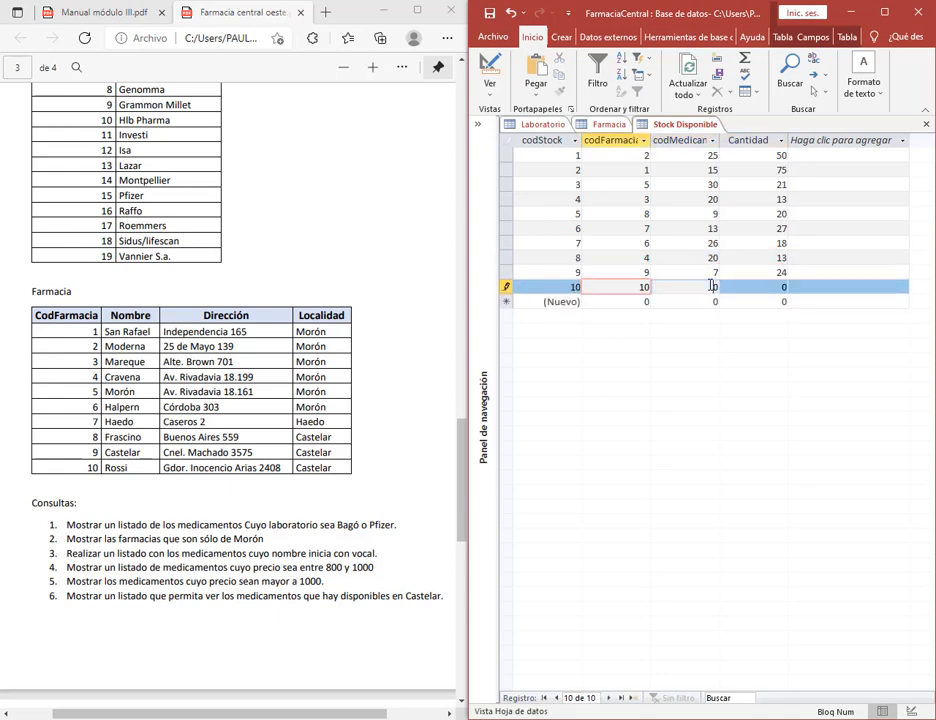
type("23")
key("Tab")
type("15")
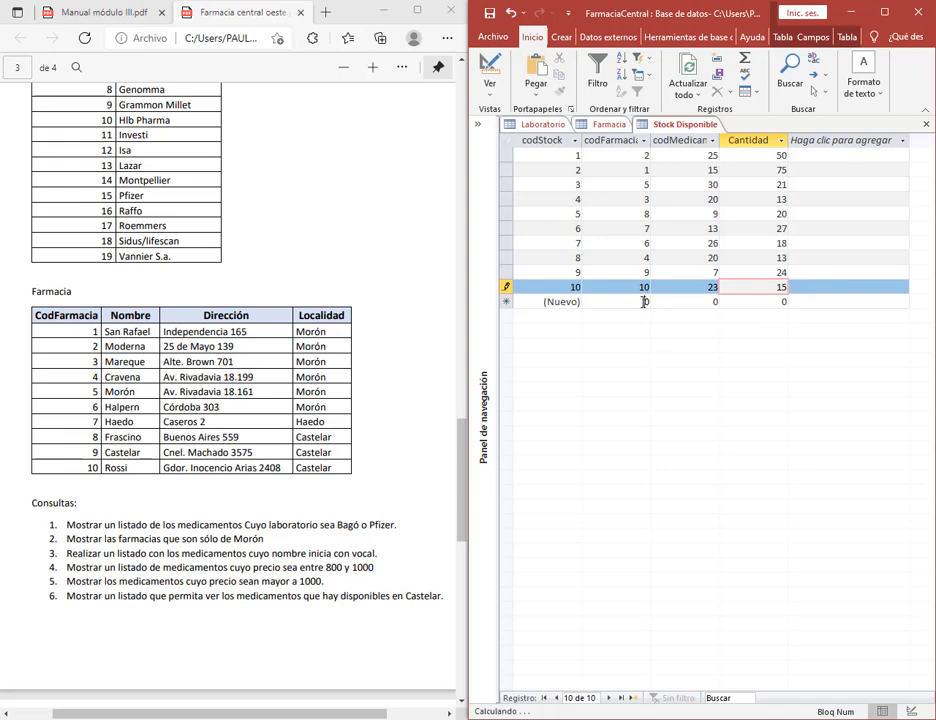
key("Tab")
key("Tab")
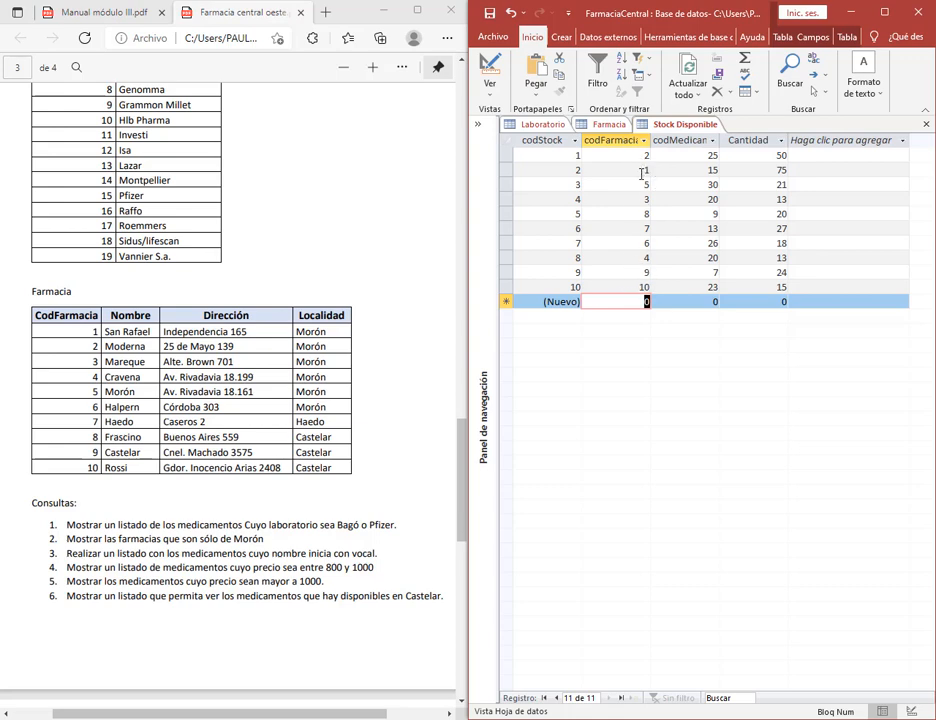
Add an eleventh stock record with pharmacy code 1, medicine code 19 (Acemuk in the PDF) and quantity 14.
key("BackSpace")
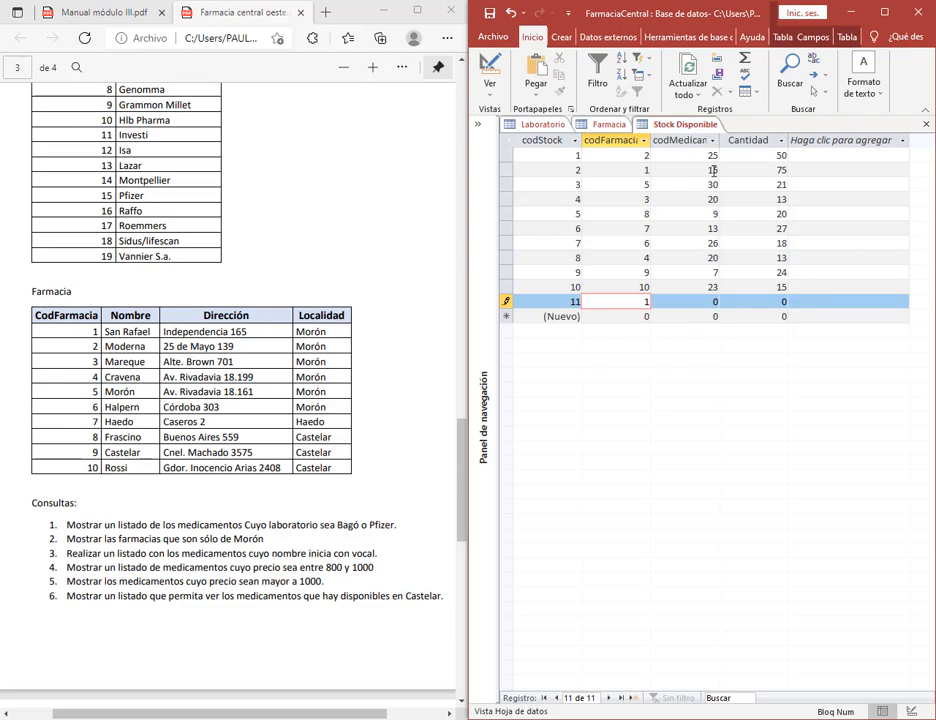
scroll(290, 284, "up", 10)
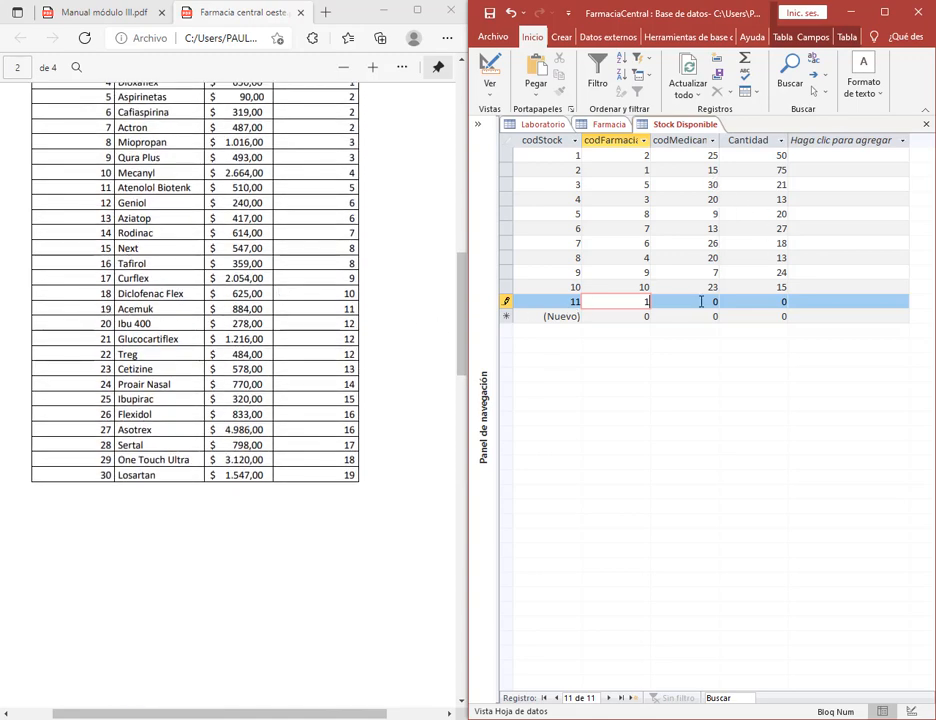
key("Tab")
type("19")
key("Tab")
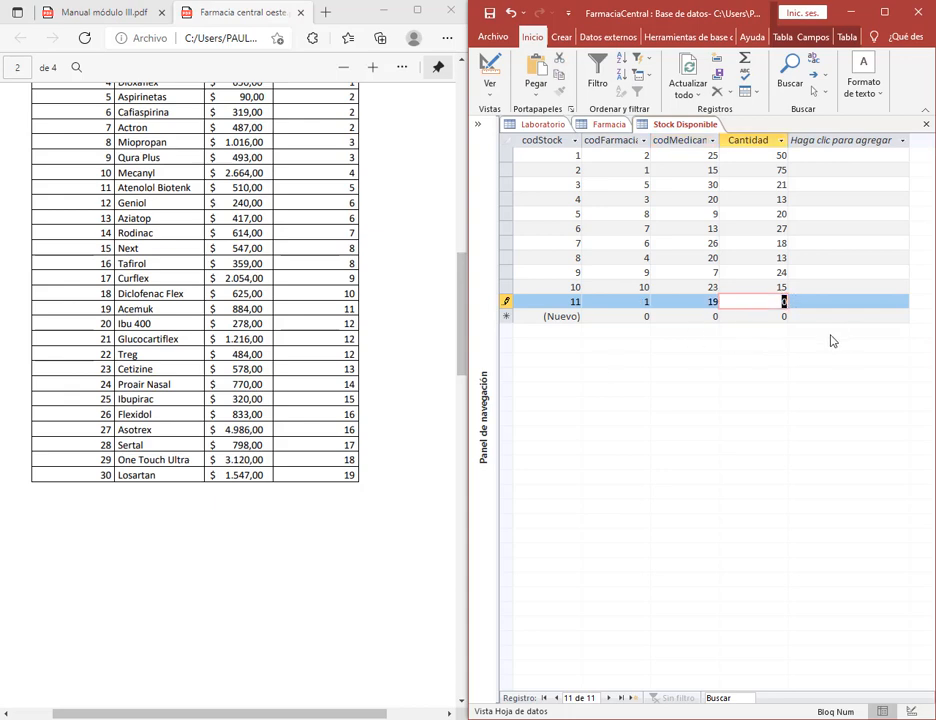
type("14")
key("Tab")
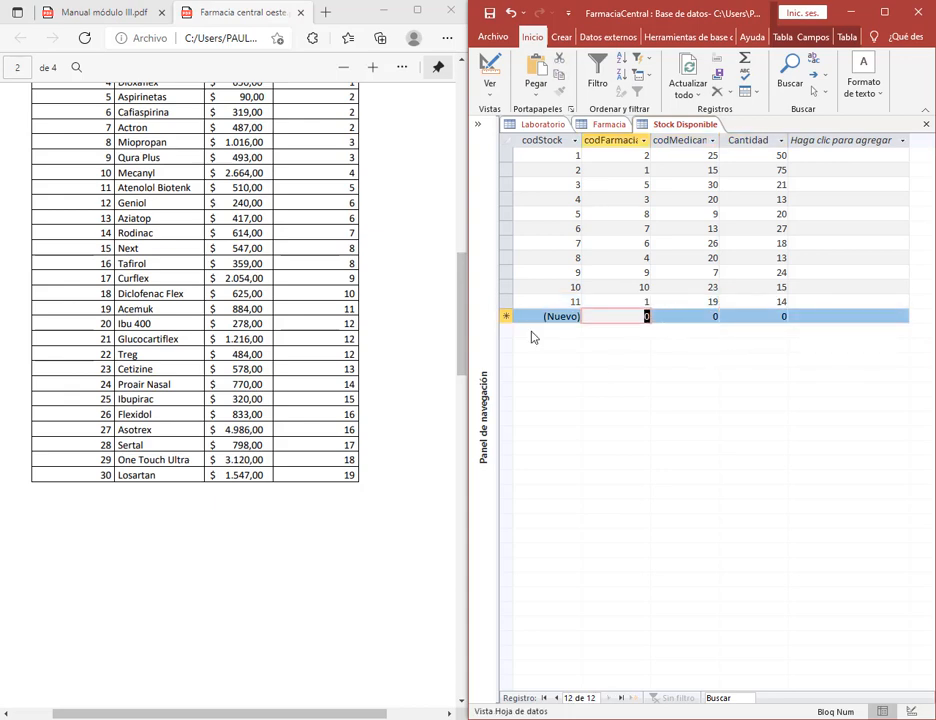
Add a twelfth stock record with pharmacy code 3, medicine code 26 and quantity 23.
type("3")
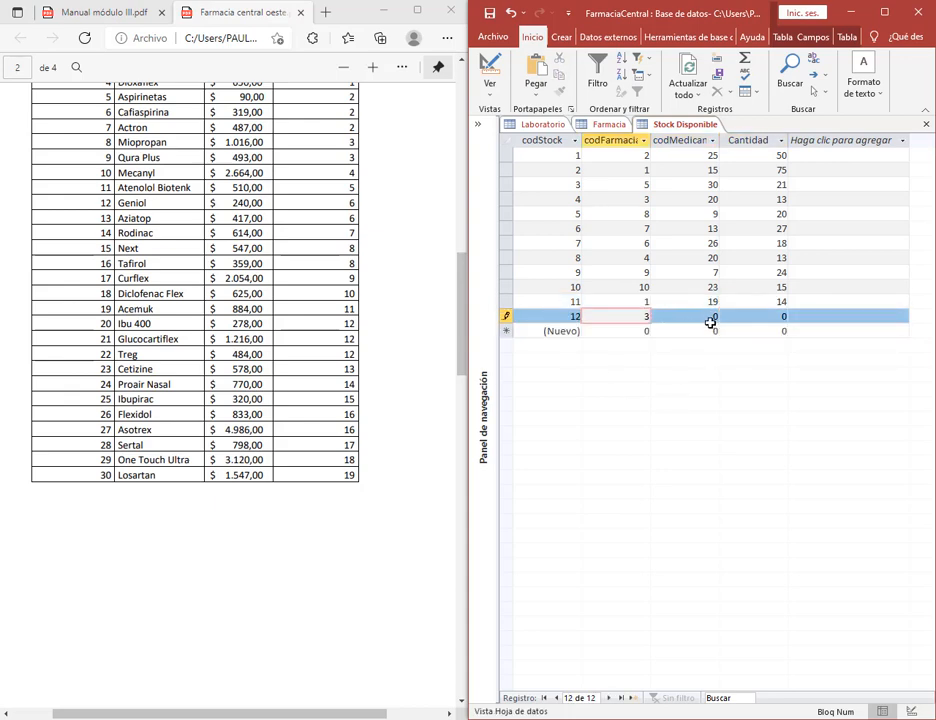
key("Tab")
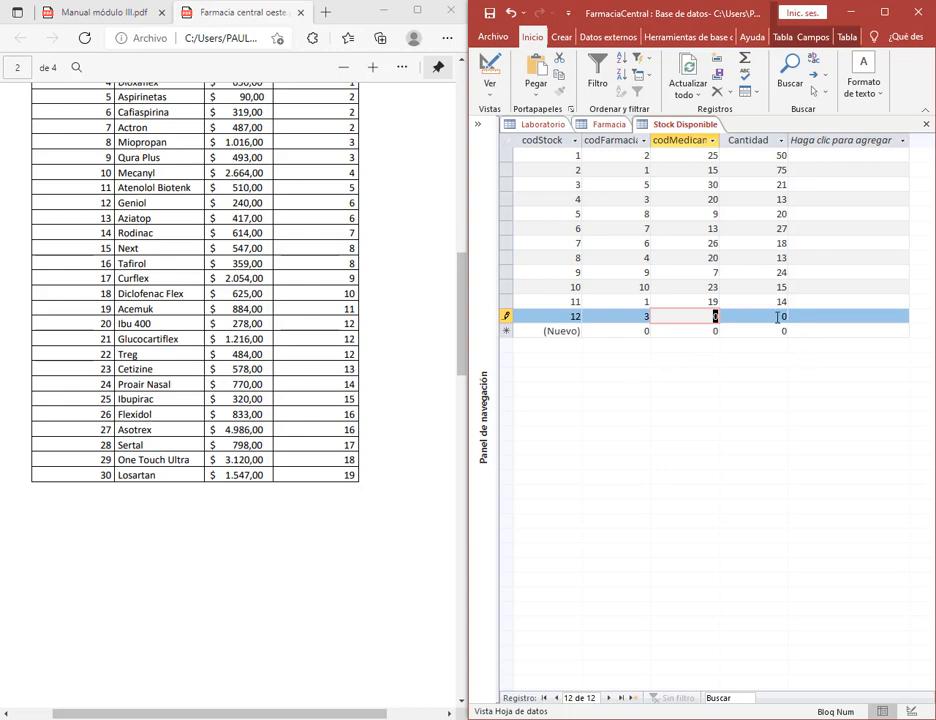
type("26")
left_click(645, 243)
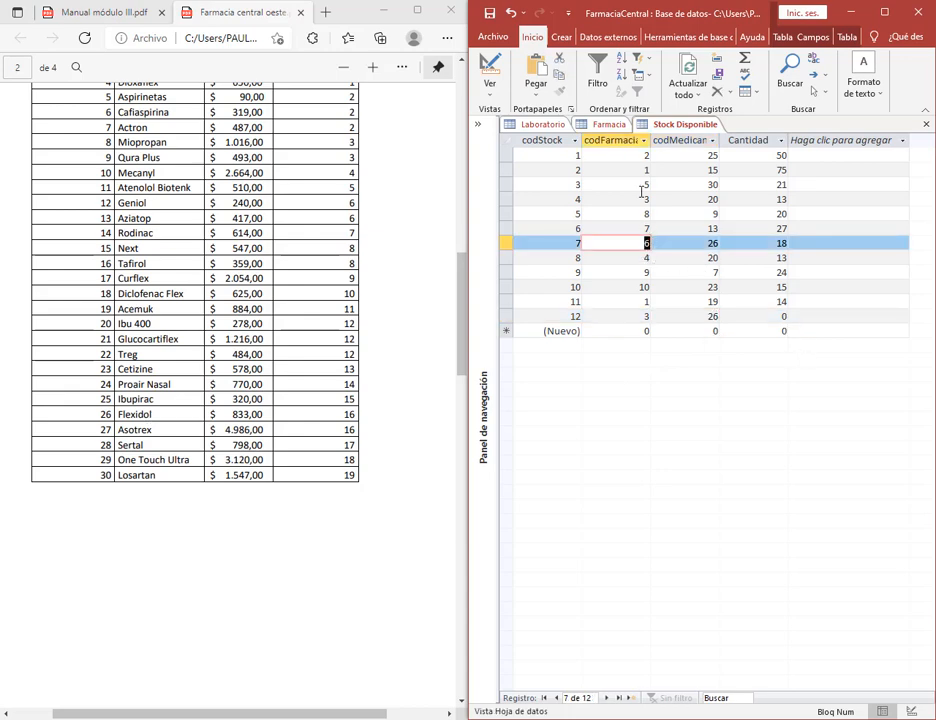
left_click(645, 316)
left_click(786, 317)
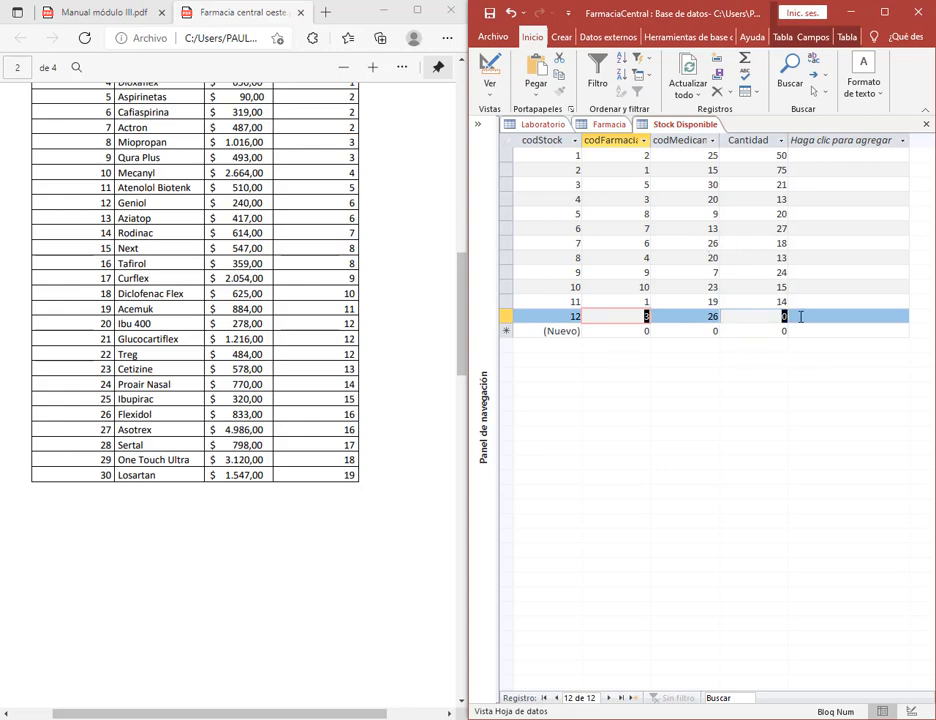
type("23")
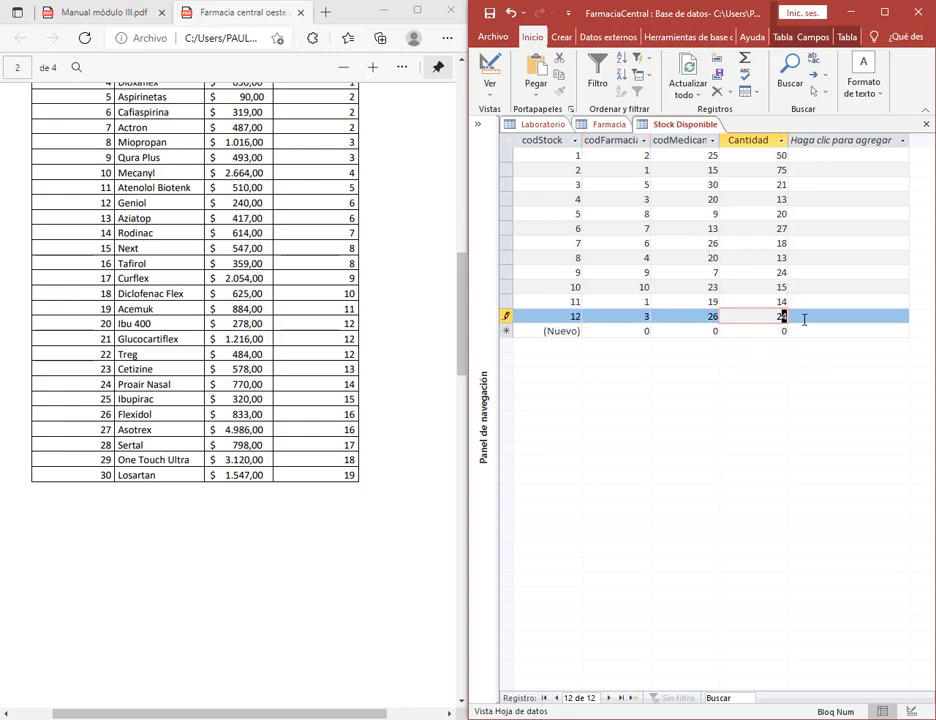
Add a thirteenth stock record with pharmacy code 8, medicine code 3 and quantity 10.
left_click(640, 331)
type("8")
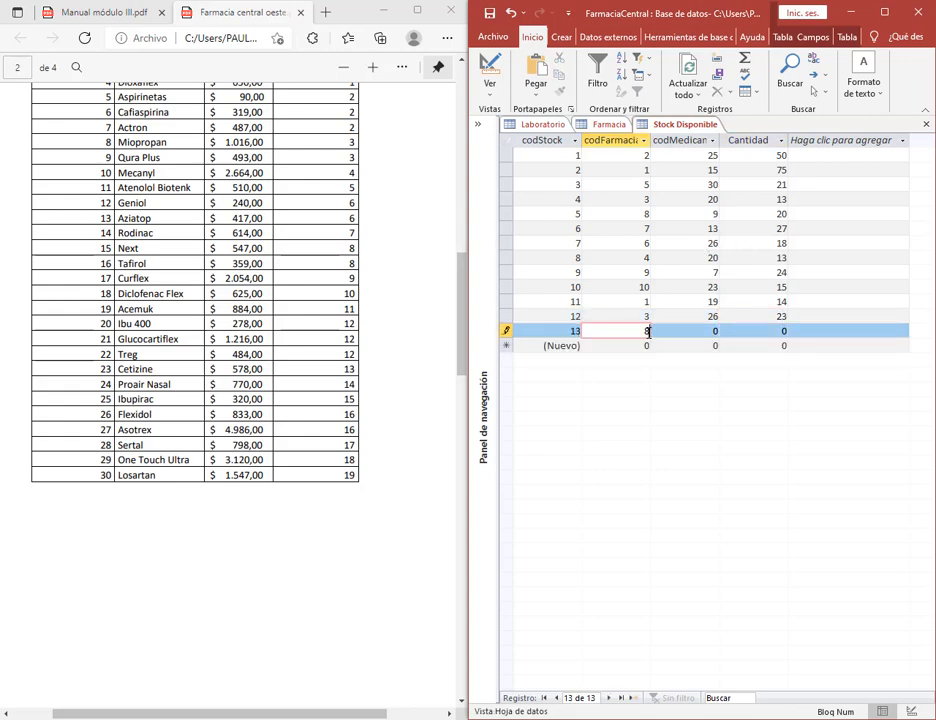
left_click(712, 331)
type("3")
left_click(785, 331)
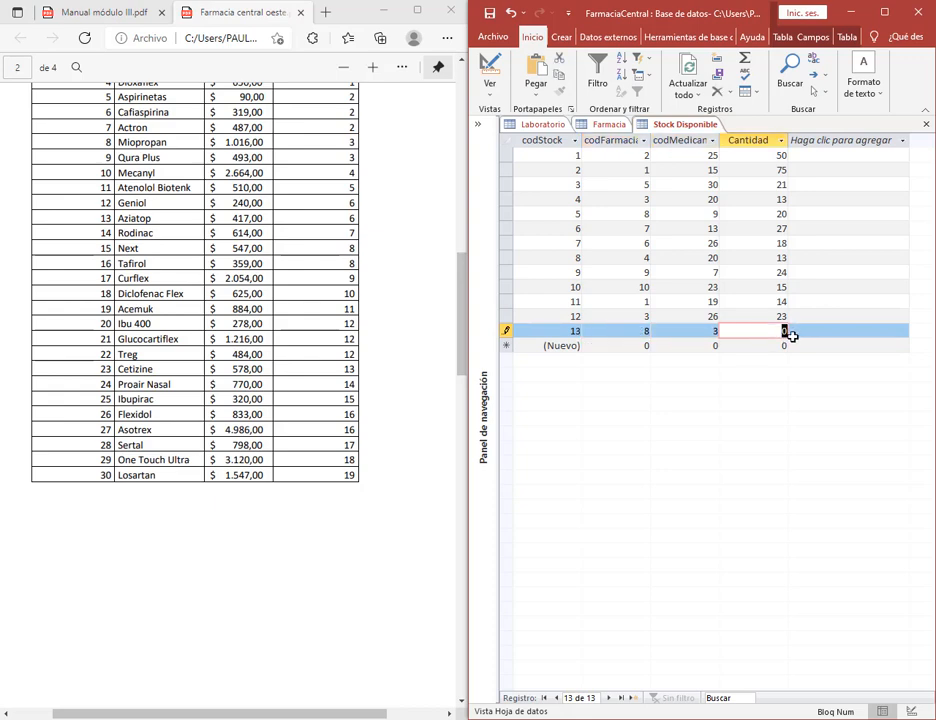
type("10")
left_click(815, 288)
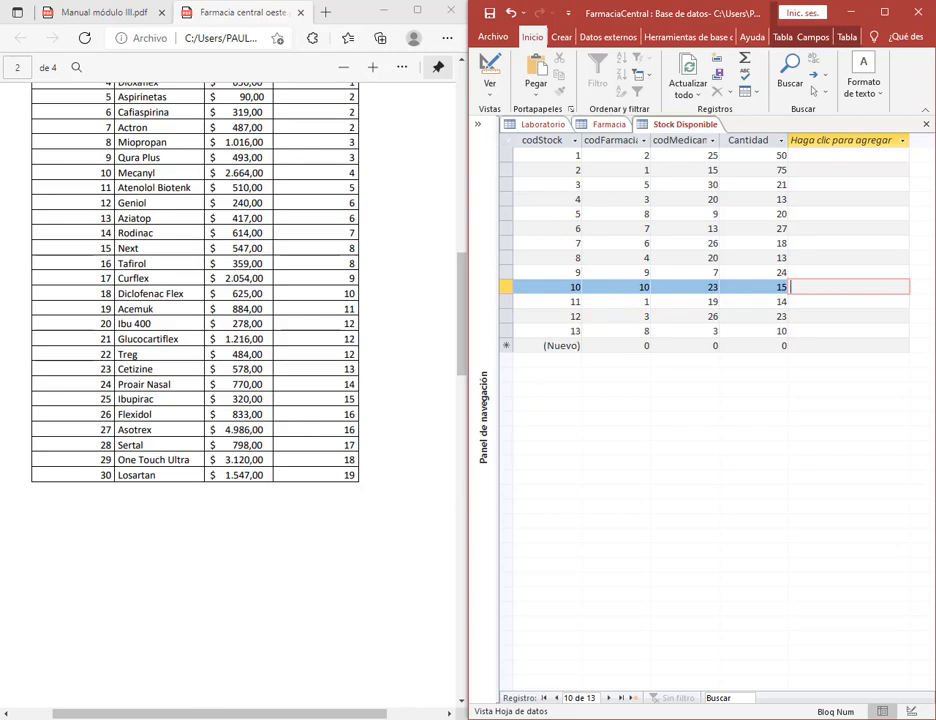
Check the Consultas list in the exercise PDF and create a query design in FarmaciaCentral containing the Medicamentos and Laboratorio tables.
scroll(304, 472, "down", 12)
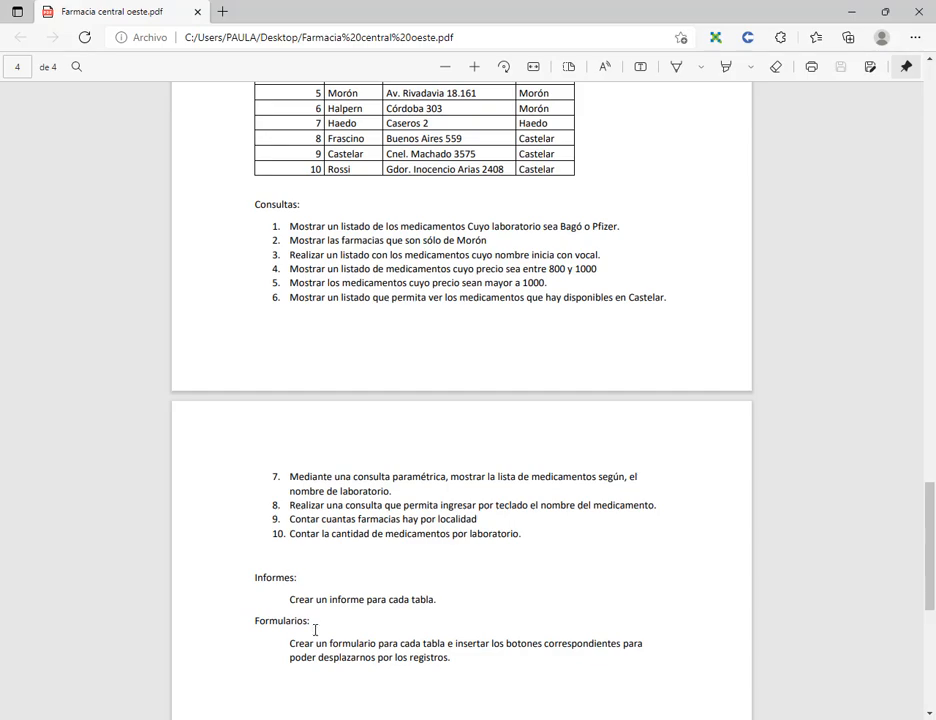
key("alt+Tab")
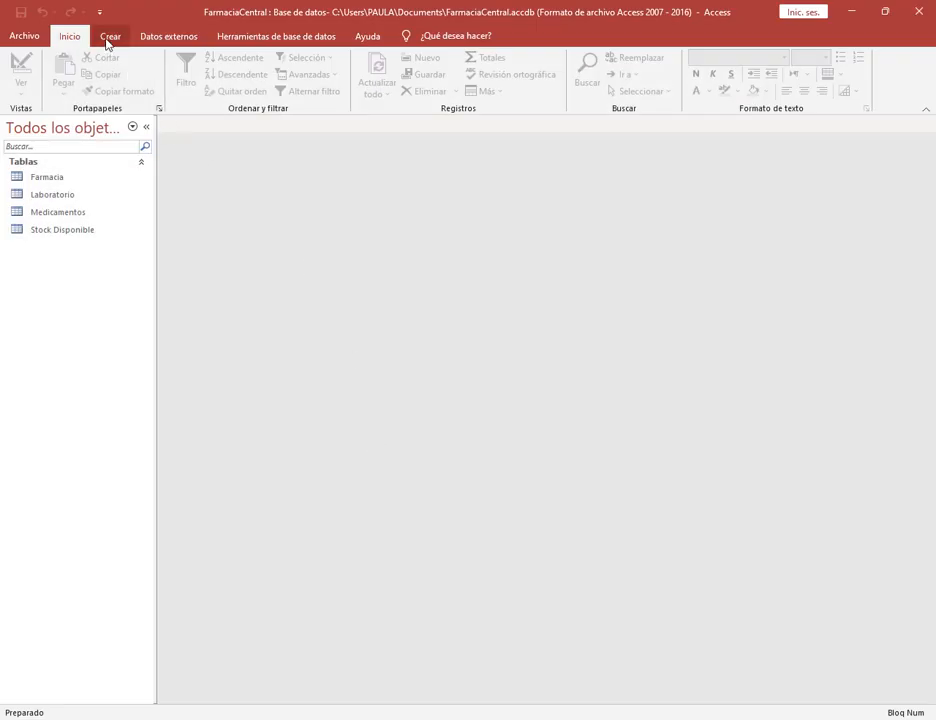
left_click(109, 38)
left_click(283, 88)
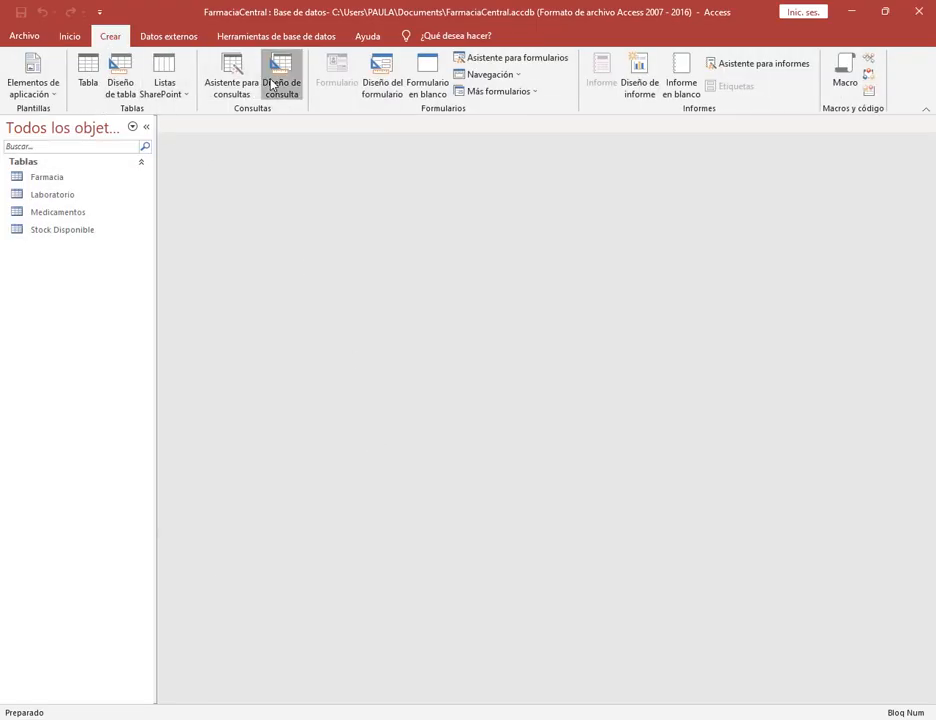
left_click_drag(462, 356, 480, 292)
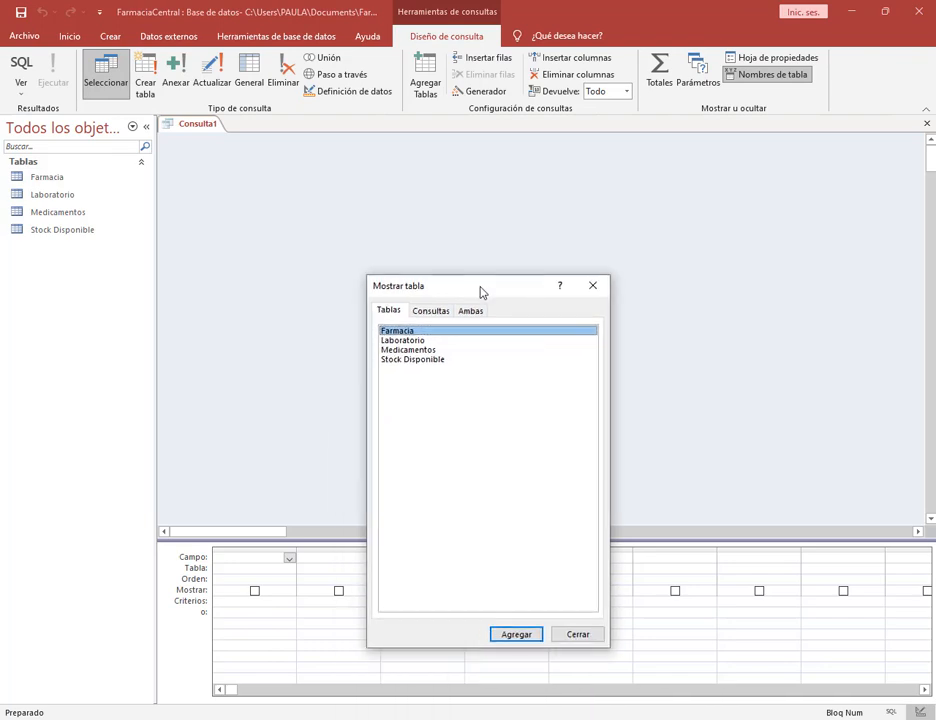
left_click(420, 352)
left_click(535, 634)
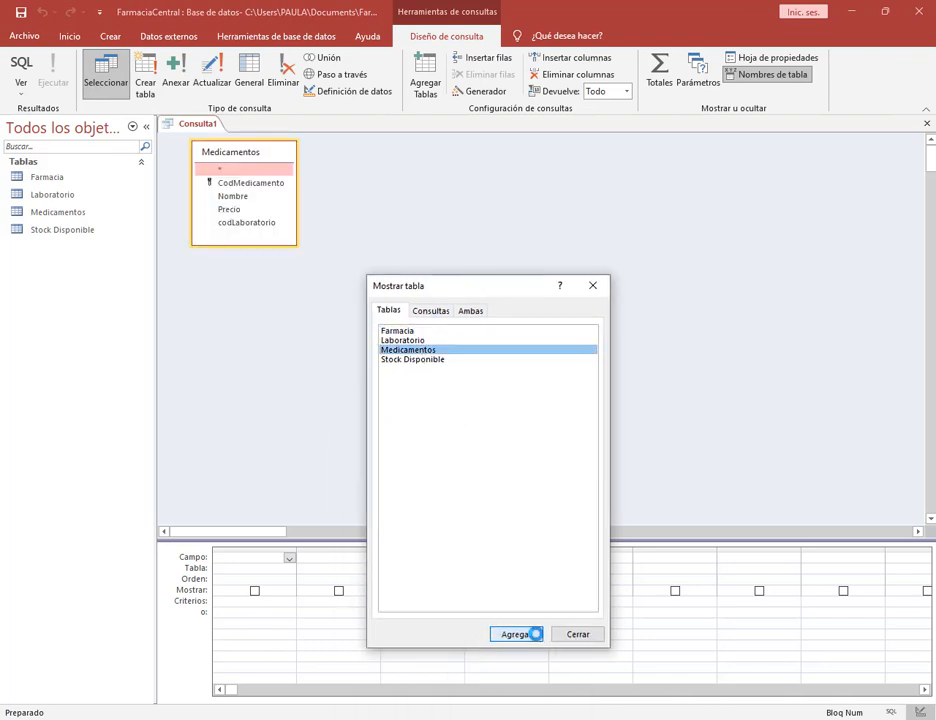
left_click(419, 342)
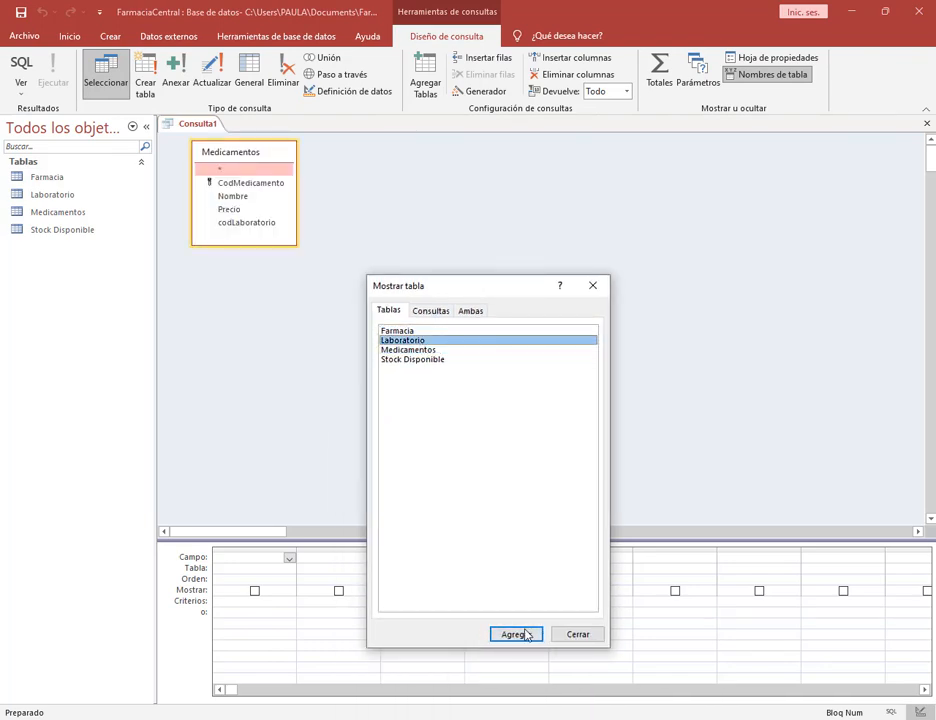
left_click(525, 634)
left_click(589, 638)
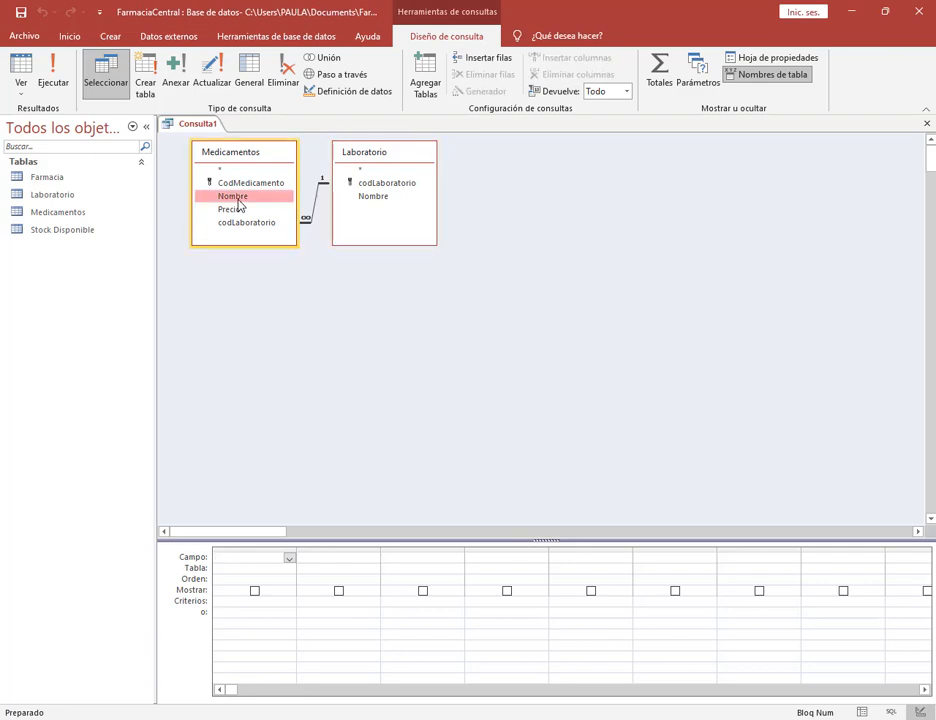
Add the Nombre field from Medicamentos and one Nombre field from Laboratorio to the query, and run it to preview the records.
double_click(239, 197)
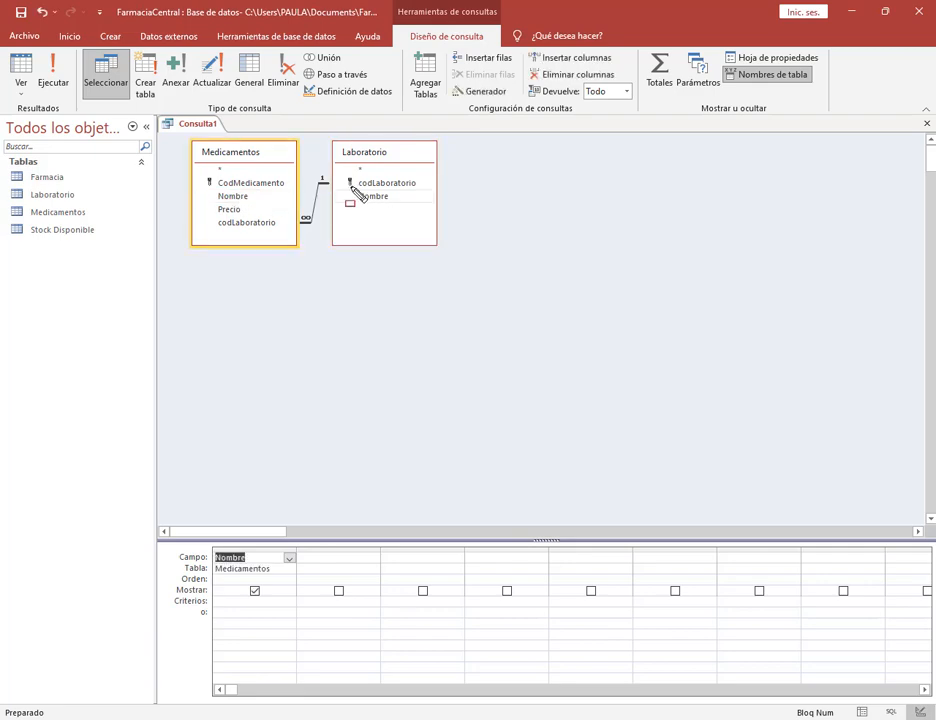
left_click_drag(352, 190, 252, 636)
mouse_move(159, 718)
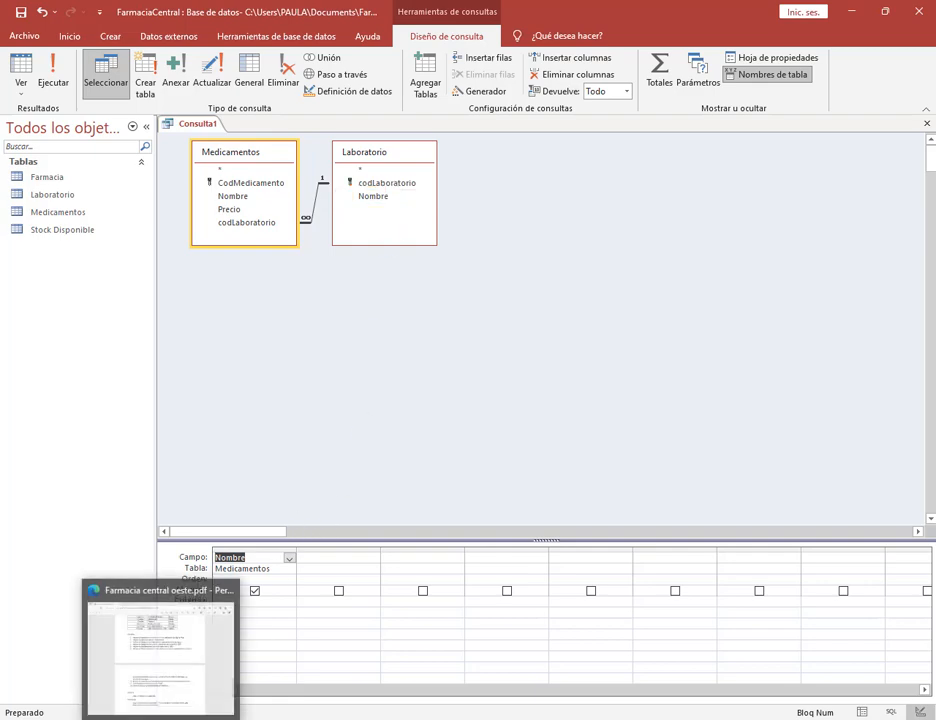
left_click(159, 662)
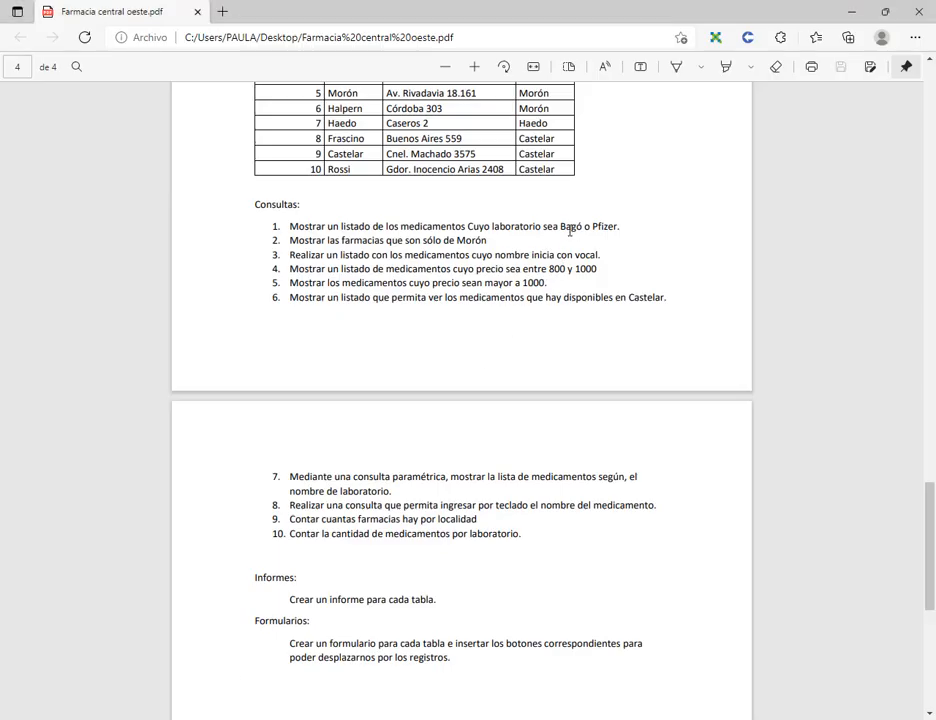
left_click(848, 10)
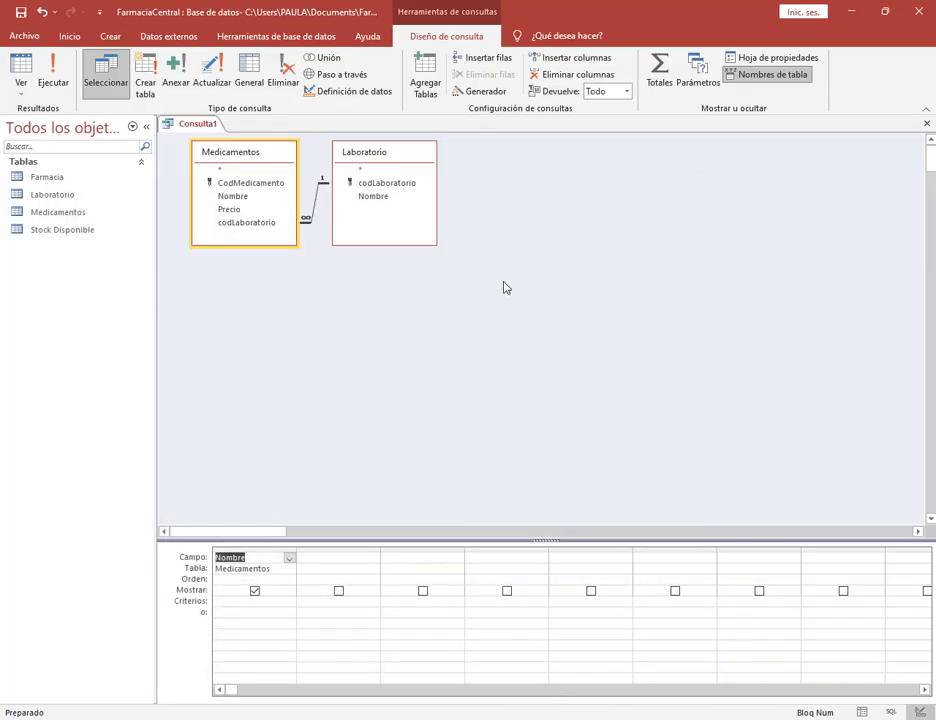
double_click(373, 199)
double_click(373, 199)
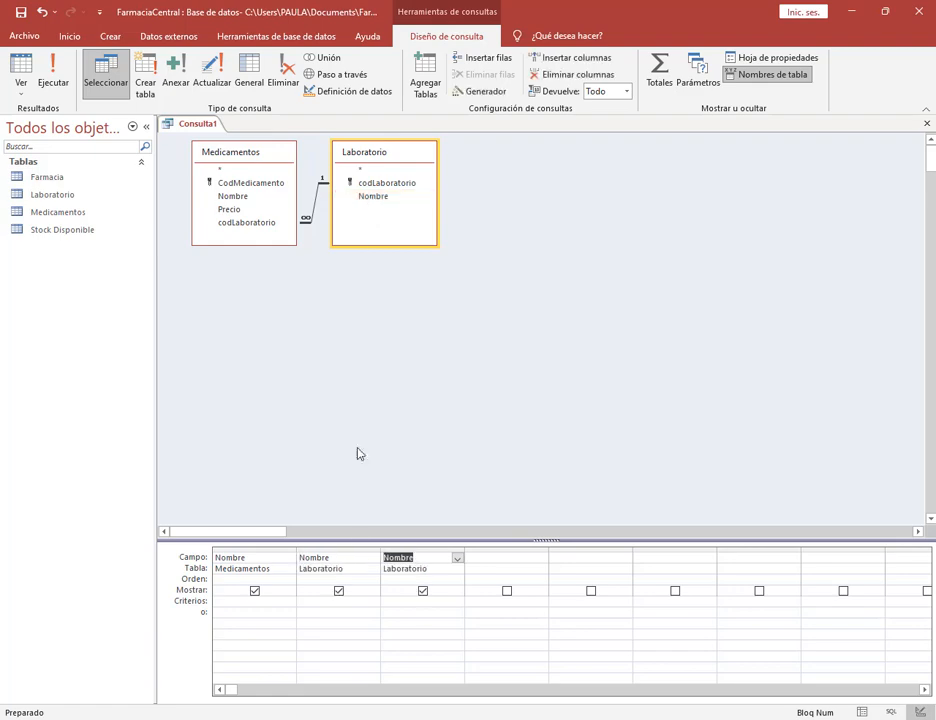
left_click(427, 549)
key("Delete")
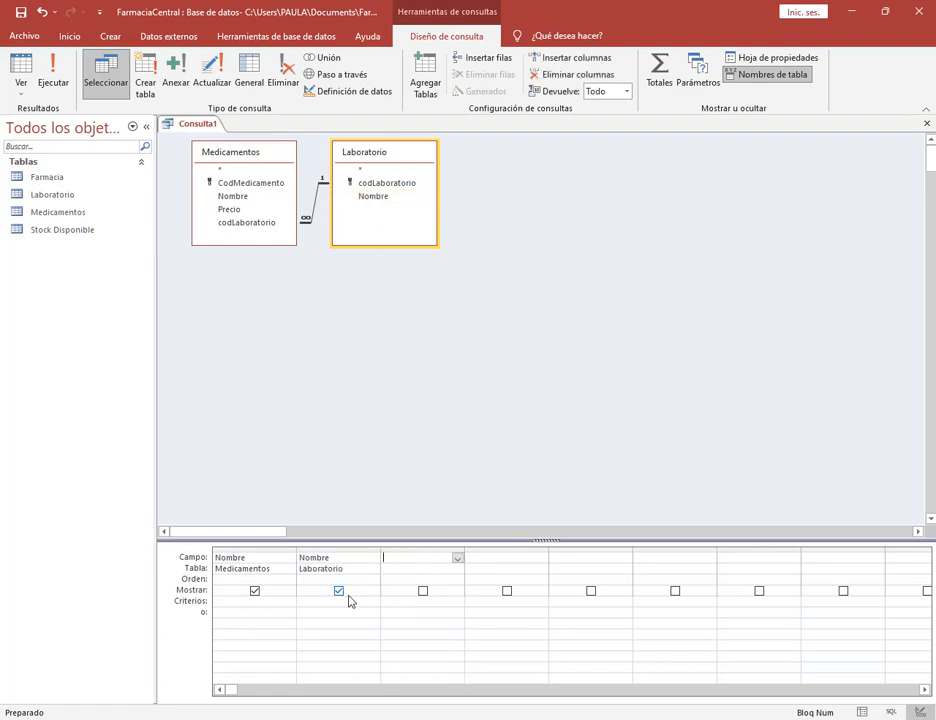
left_click(53, 75)
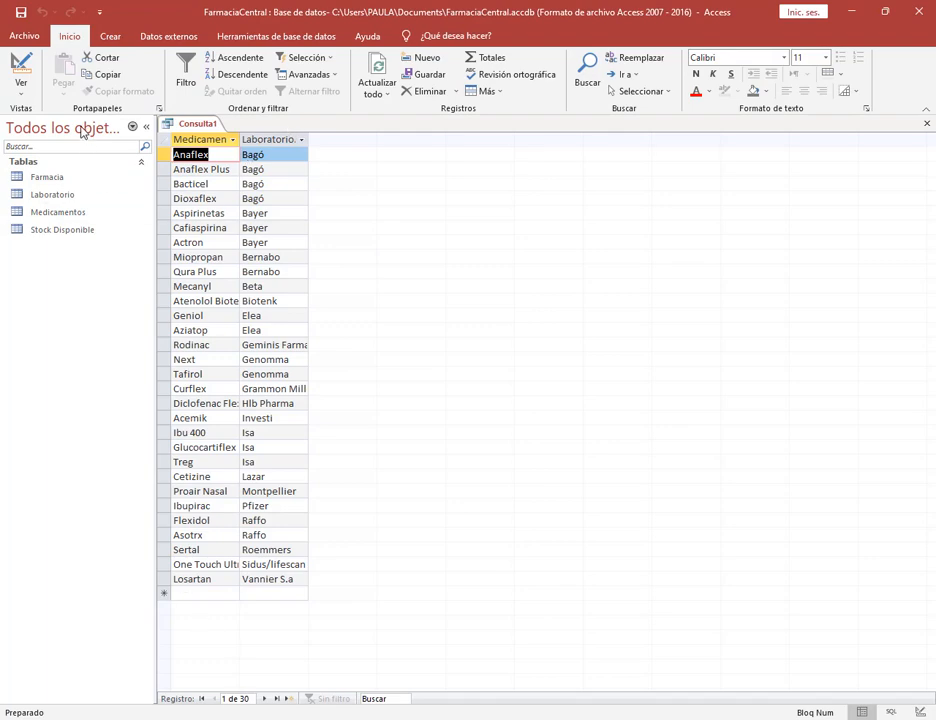
left_click(21, 68)
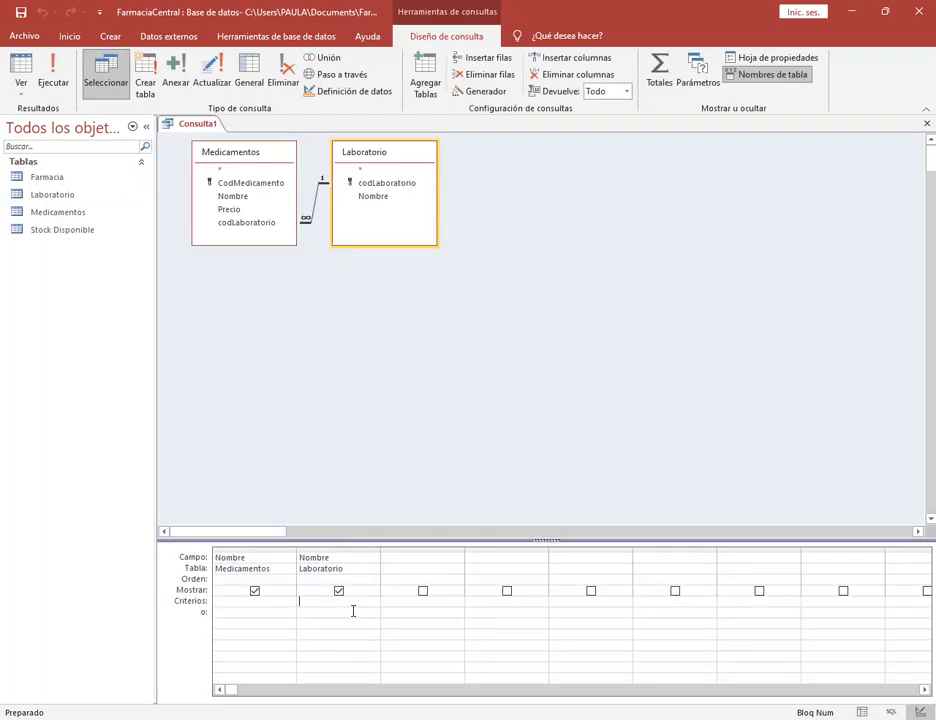
Restrict the Laboratorio name to Bagó or Pfizer using alternative criteria rows, and run the query.
type("Bagó")
left_click(353, 611)
type("Pfizer")
left_click(353, 624)
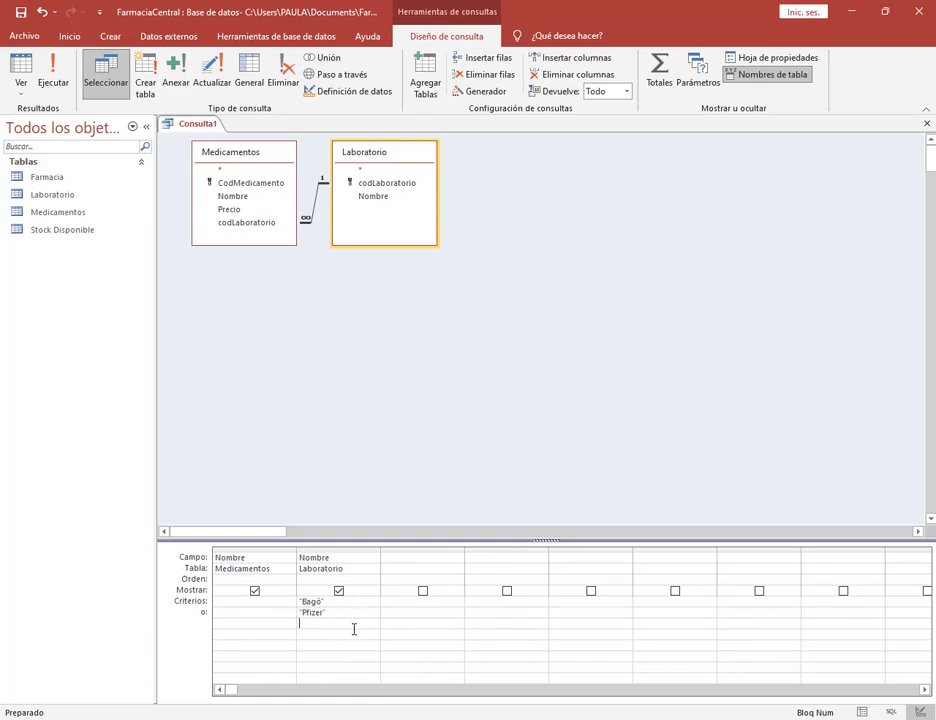
left_click(52, 72)
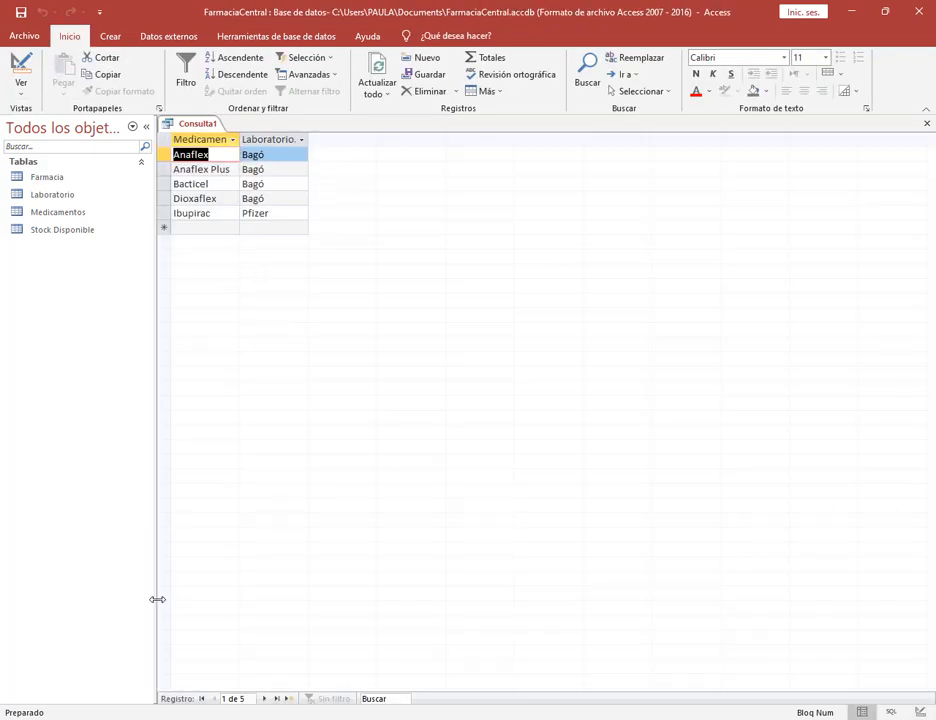
Save the laboratory query under its default name and close it.
key("alt+Tab")
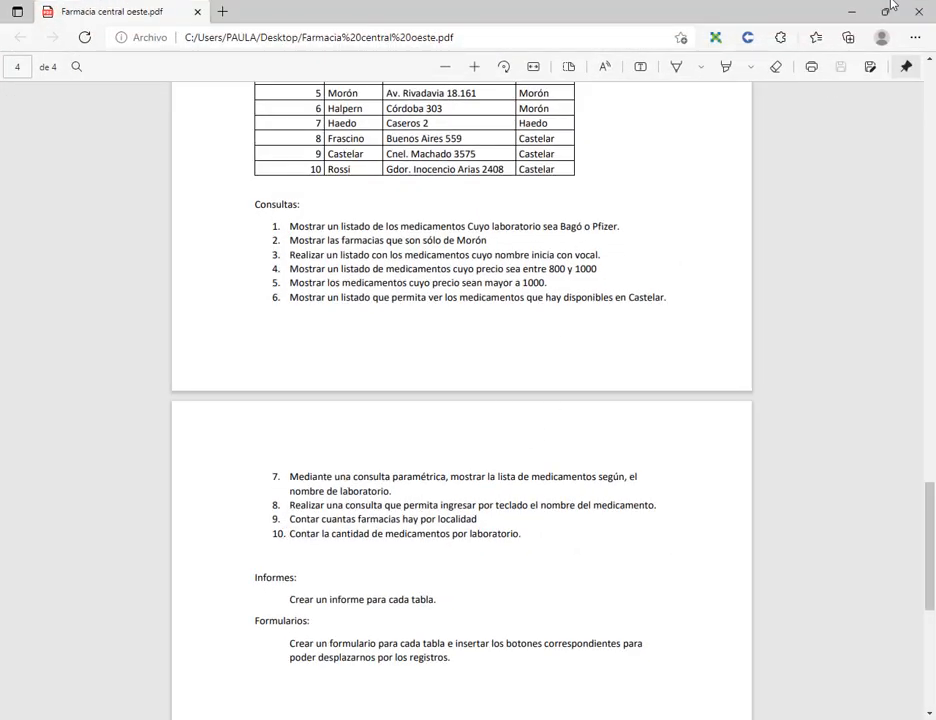
left_click(851, 11)
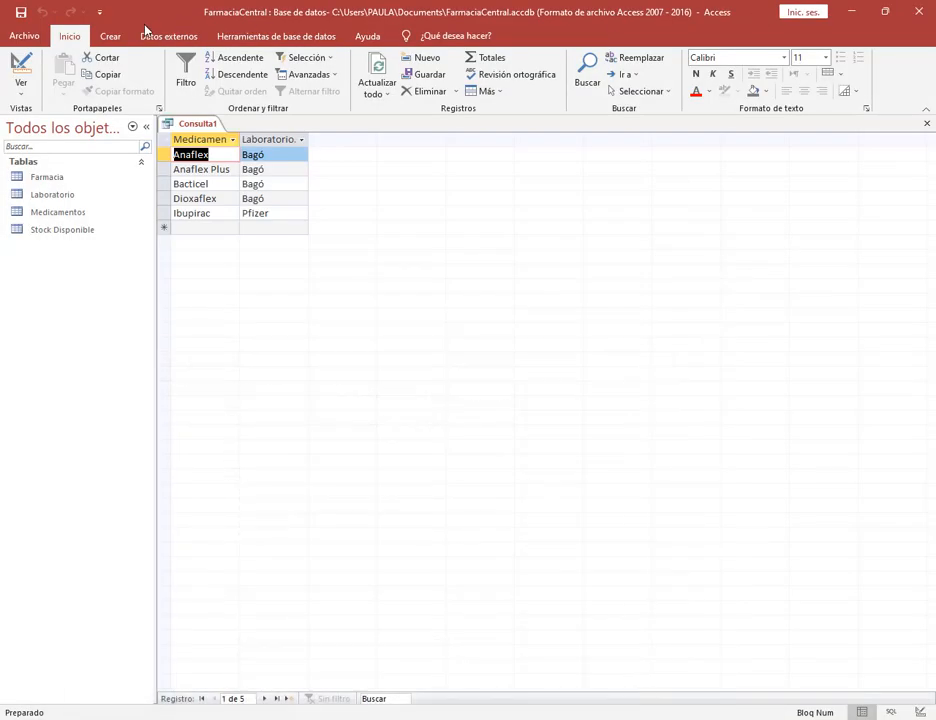
left_click(20, 14)
left_click(487, 281)
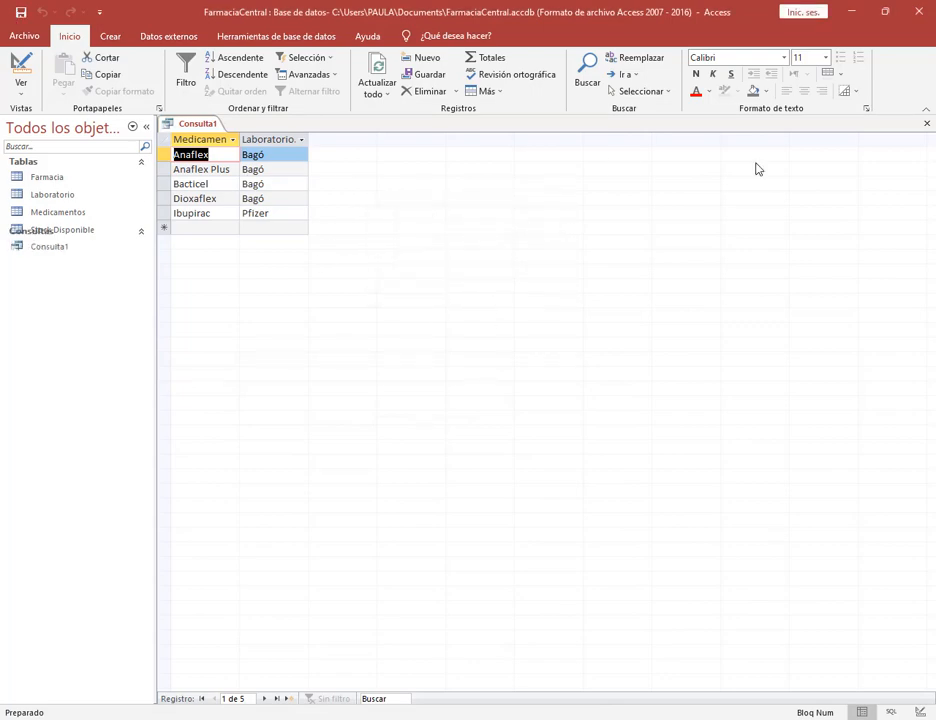
left_click(928, 125)
Check the second query request in the PDF and create a new query design in Access containing only the Farmacia table.
key("alt+Tab")
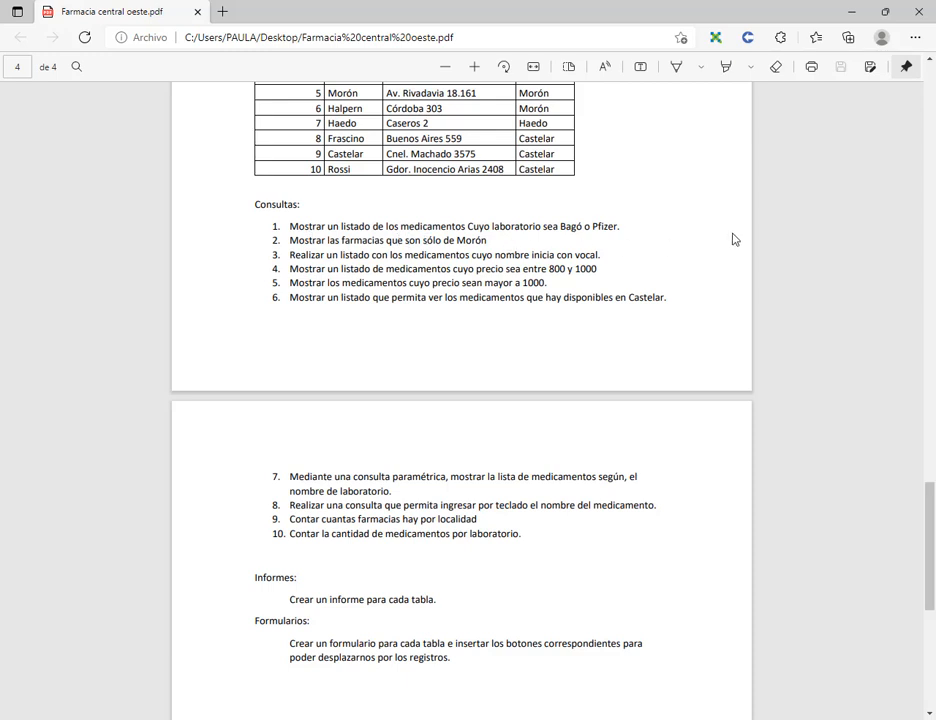
left_click(852, 14)
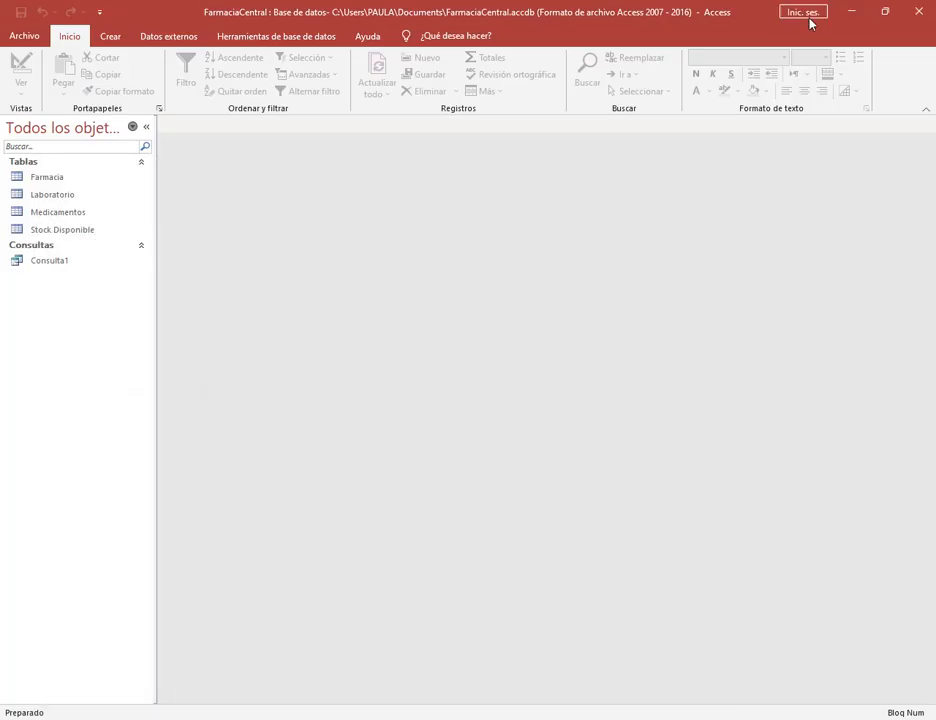
left_click(108, 38)
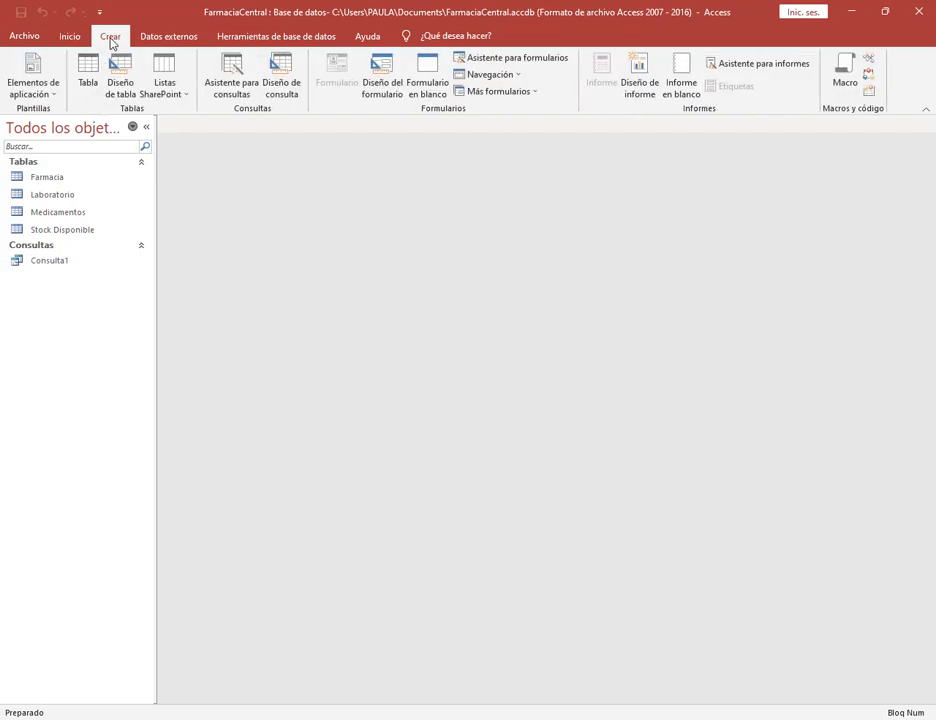
left_click(280, 72)
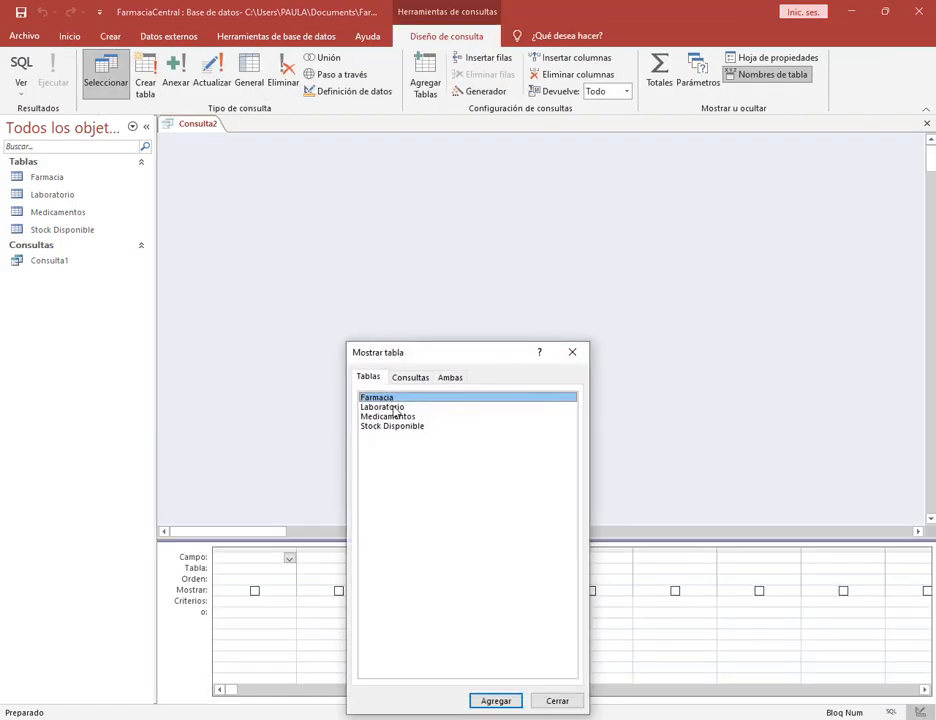
double_click(397, 398)
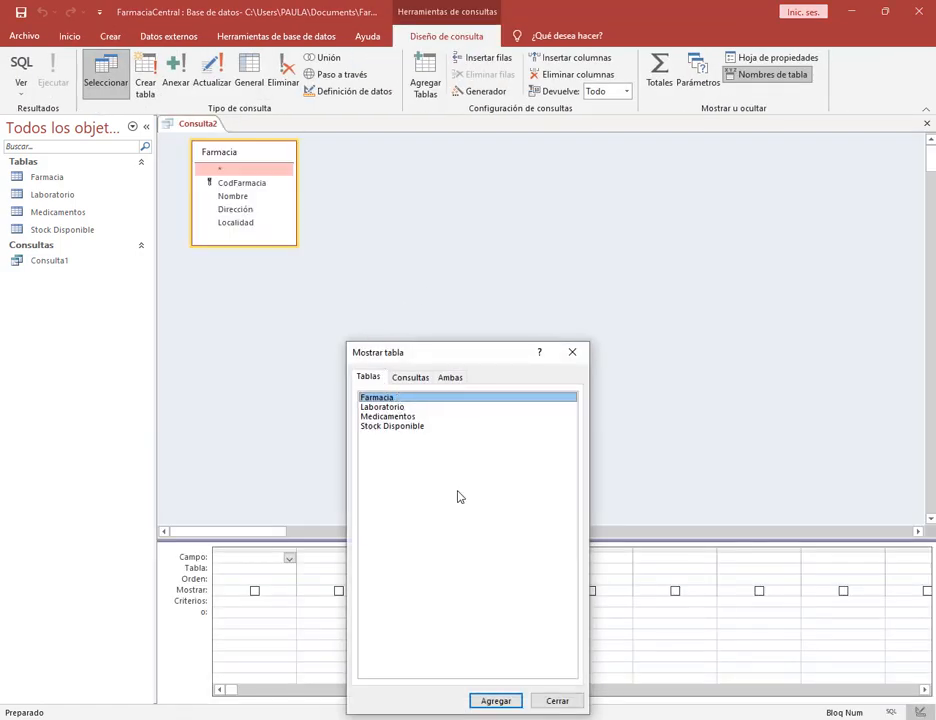
left_click(560, 701)
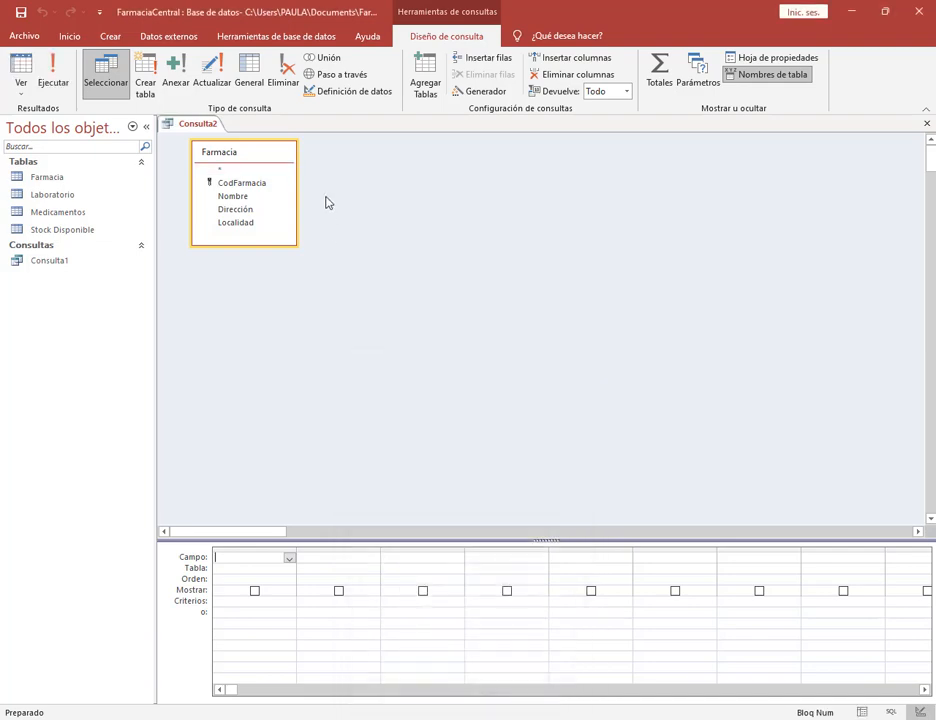
Add the Nombre, Dirección and Localidad fields of Farmacia to the query, and run it to preview the records.
double_click(240, 196)
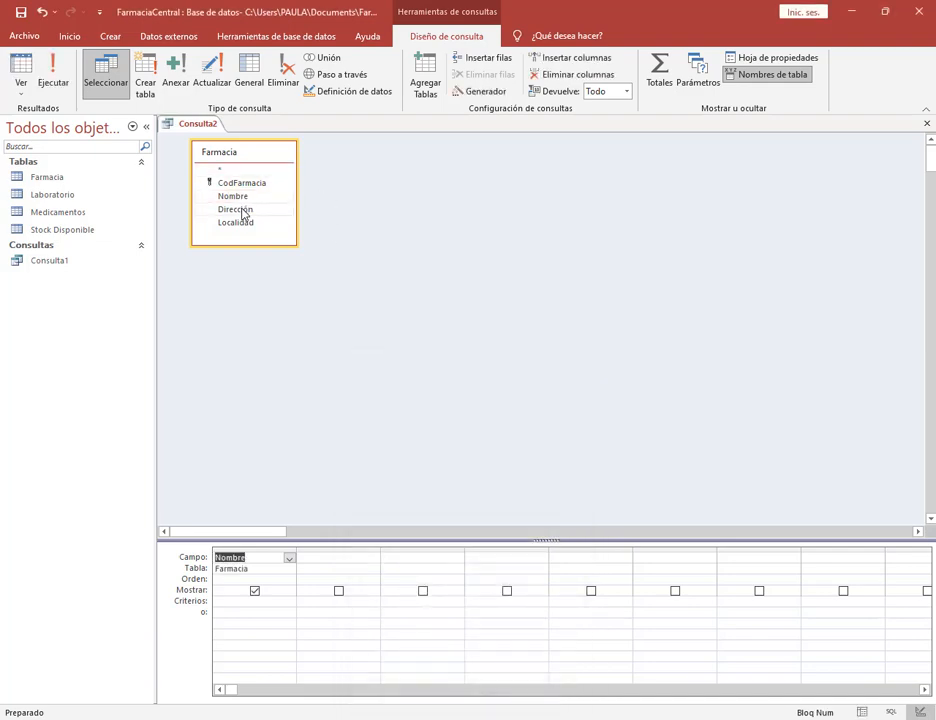
double_click(240, 210)
double_click(242, 223)
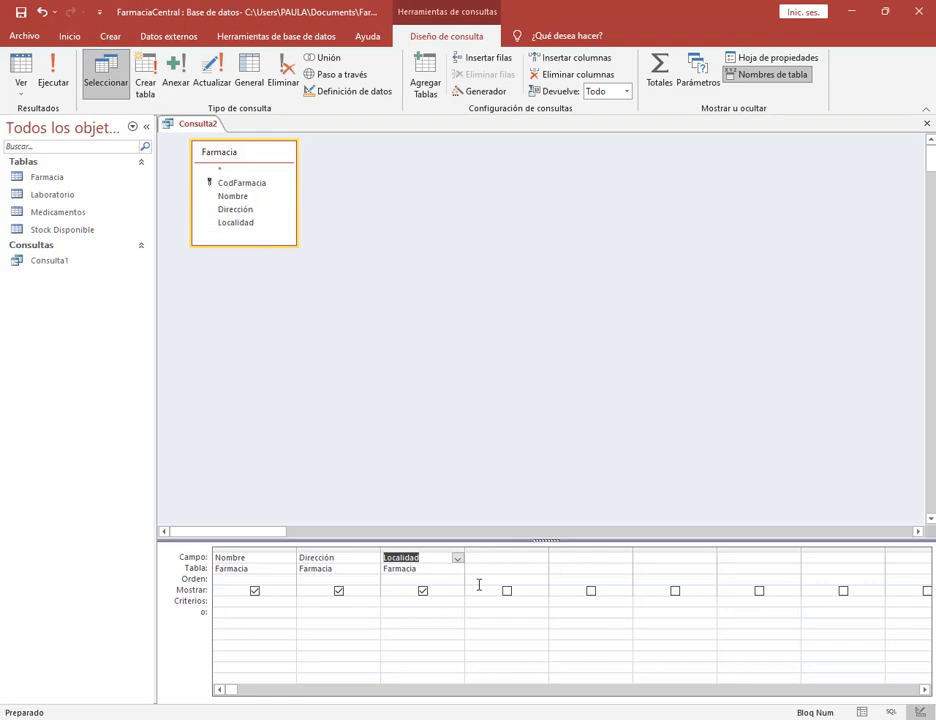
left_click(38, 62)
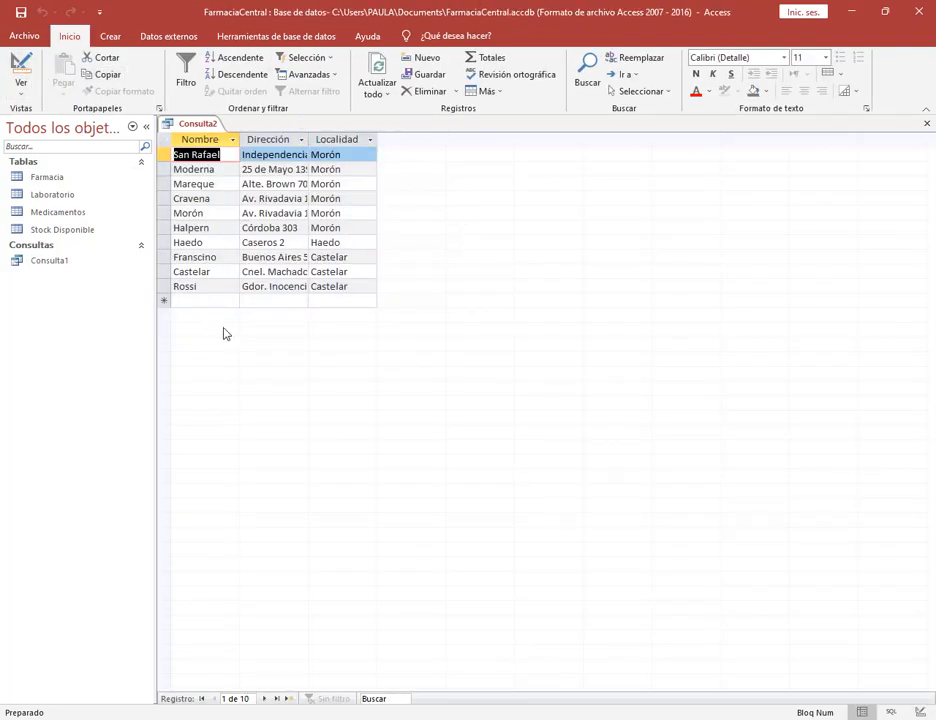
left_click(20, 65)
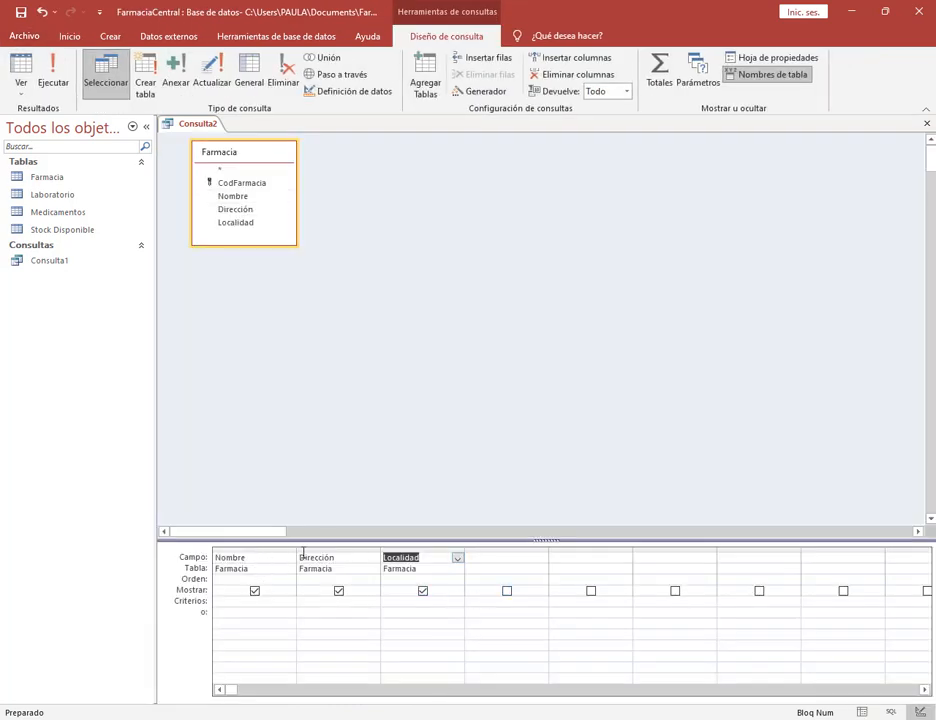
Set the Localidad criterion to "Moron", run the query to test it, and return to its design.
left_click(428, 602)
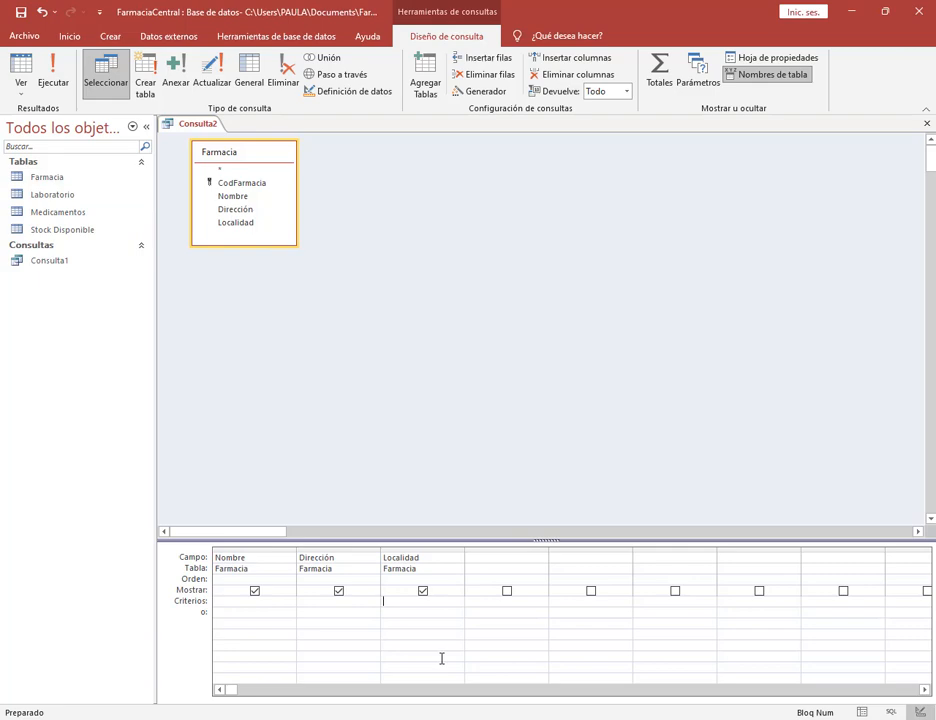
type("Moron\"")
left_click(52, 64)
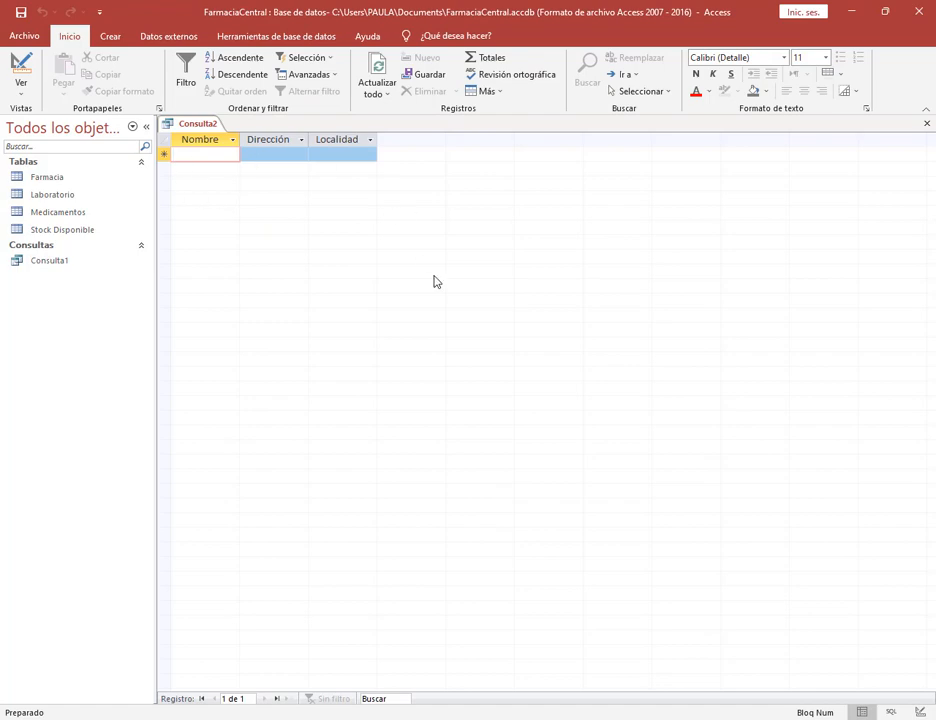
left_click(20, 66)
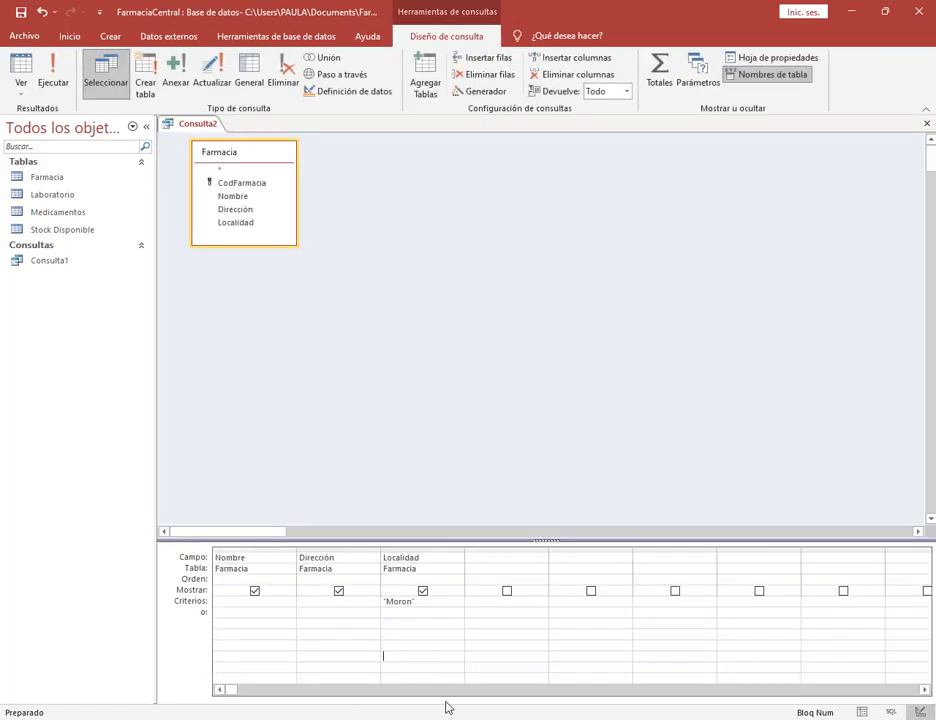
left_click(53, 68)
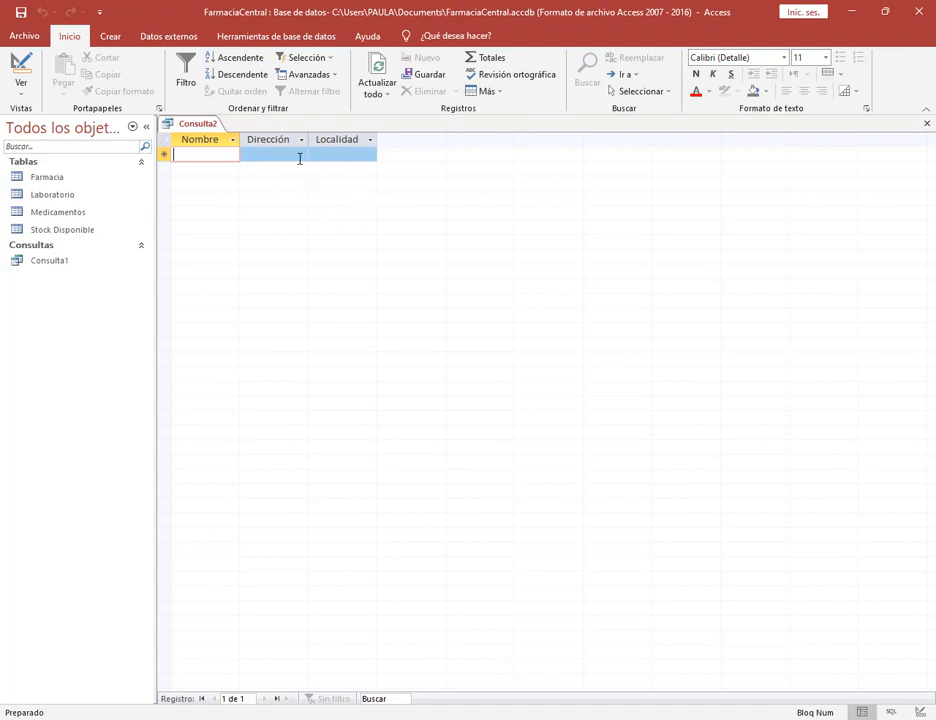
left_click(20, 70)
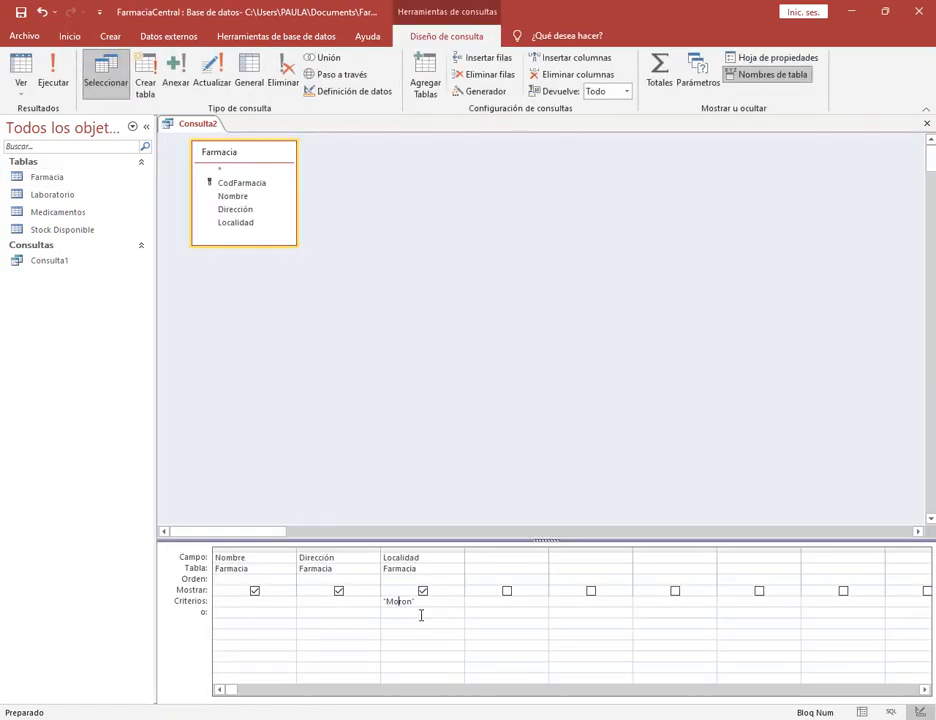
Clear the Localidad criterion, run the query to review how the localities are written, and return to its design.
left_click_drag(355, 600, 333, 600)
key("Delete")
left_click(53, 72)
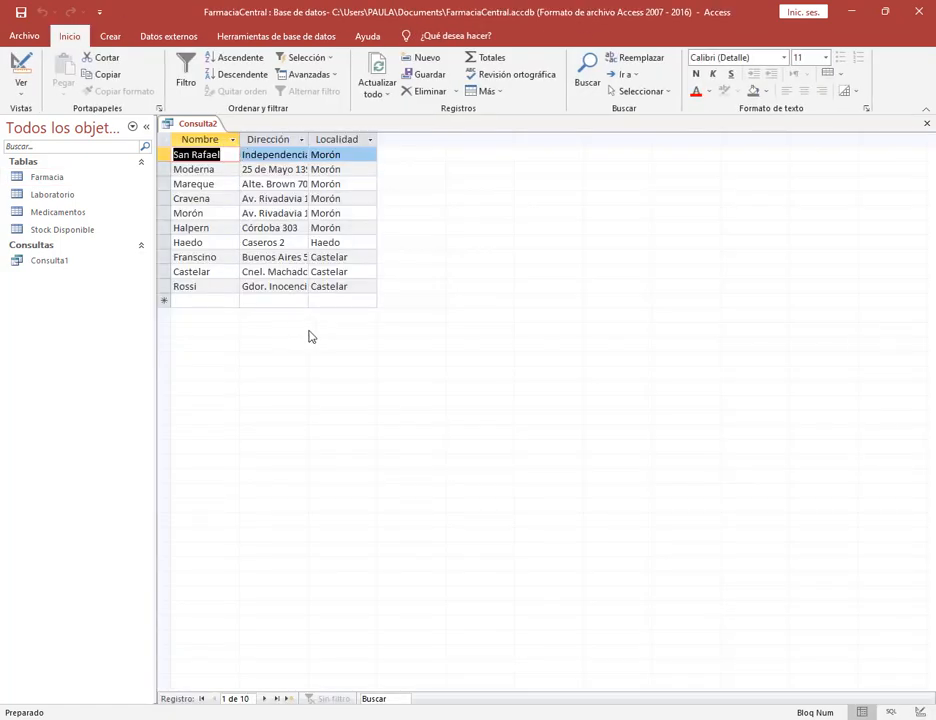
left_click(20, 68)
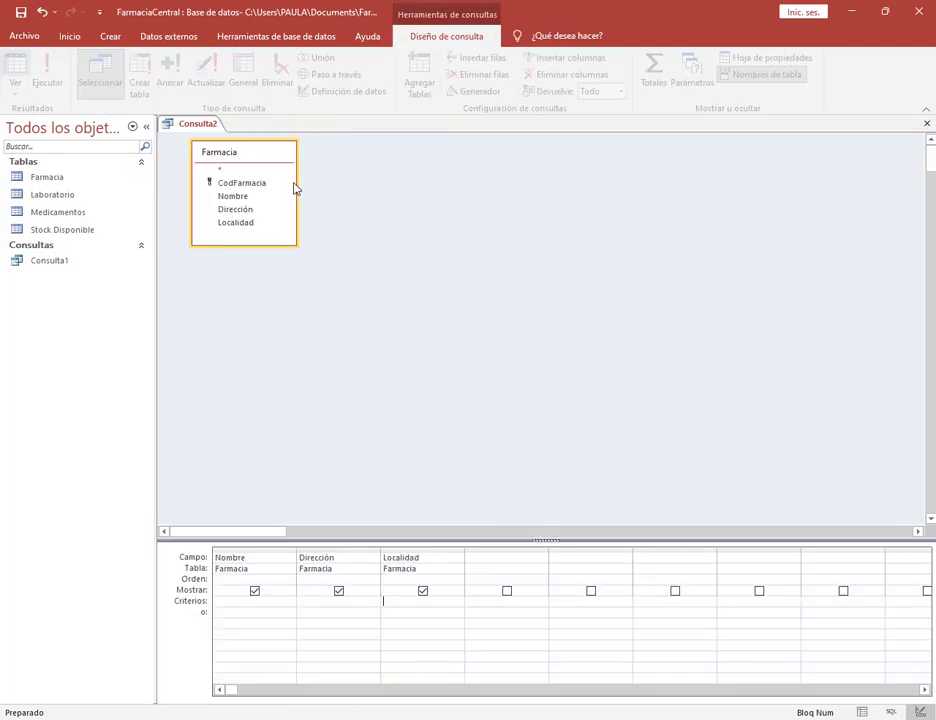
Set the Localidad criterion to "Morón" with its accent and run the query.
left_click(420, 601)
type("Morón")
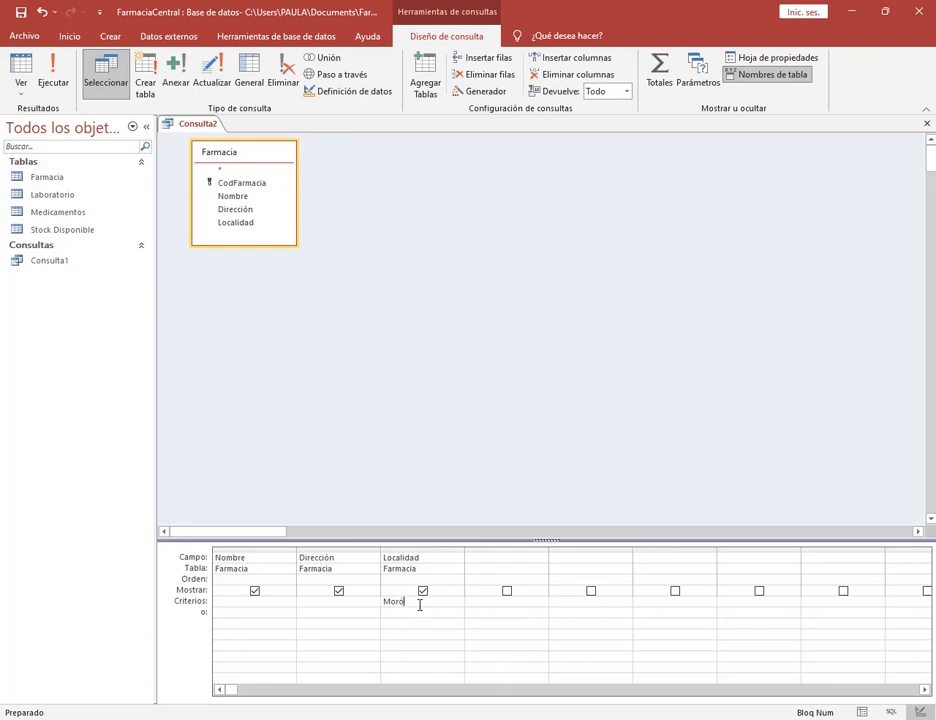
left_click(424, 610)
left_click(53, 75)
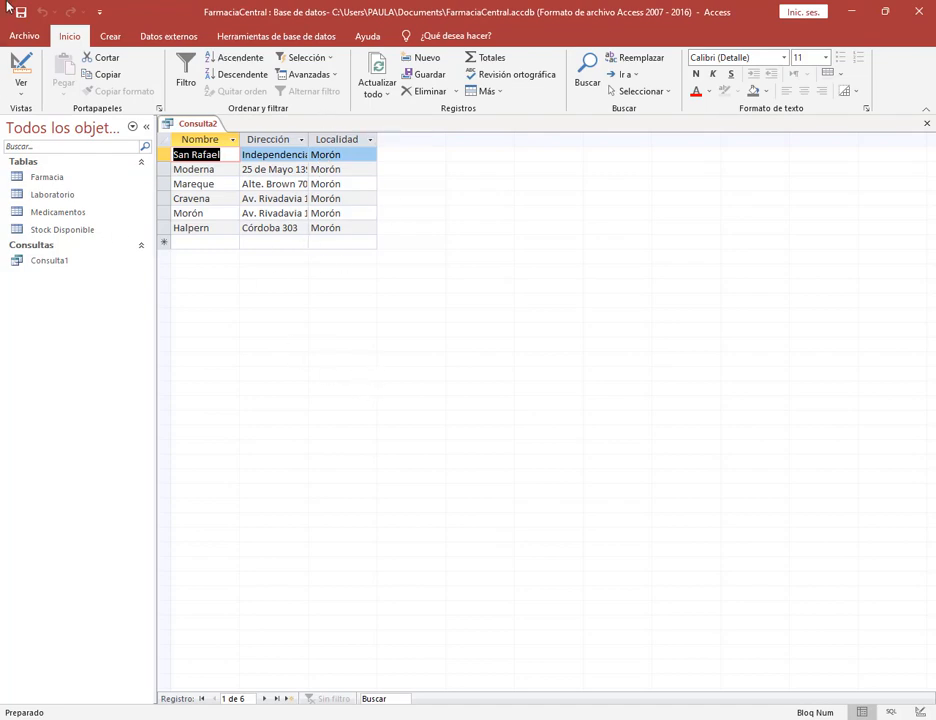
Save the pharmacy query as Consulta2 and close it.
key("ctrl+s")
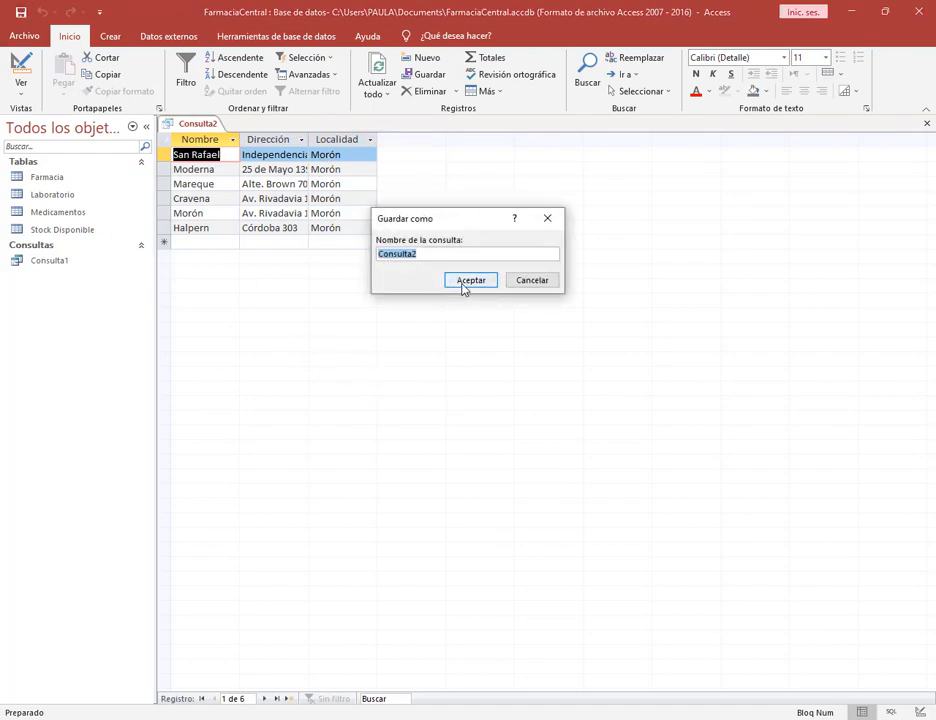
left_click(469, 280)
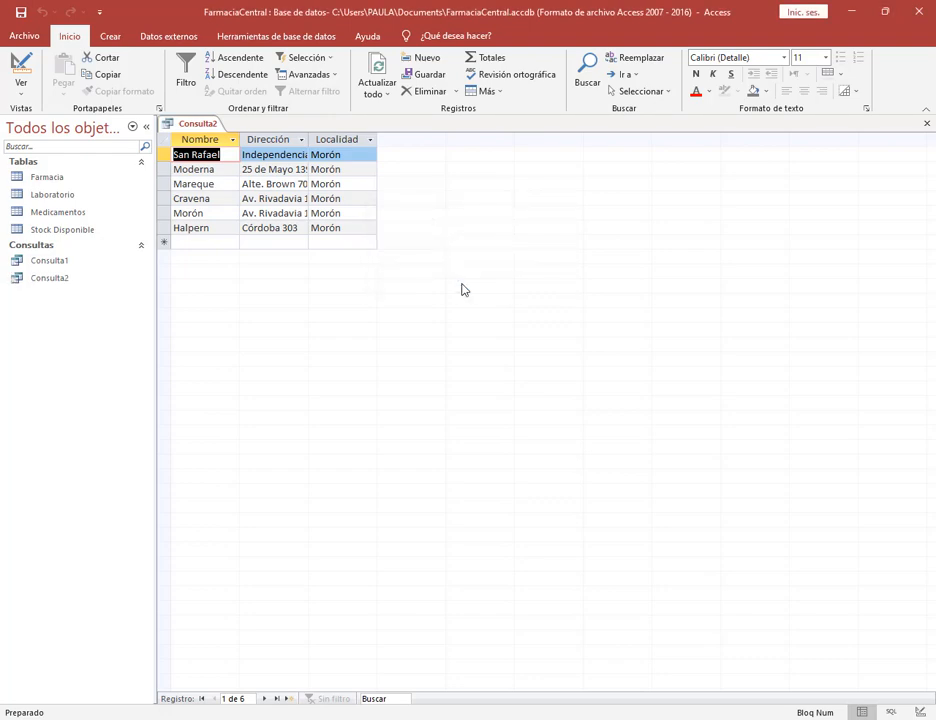
left_click(926, 123)
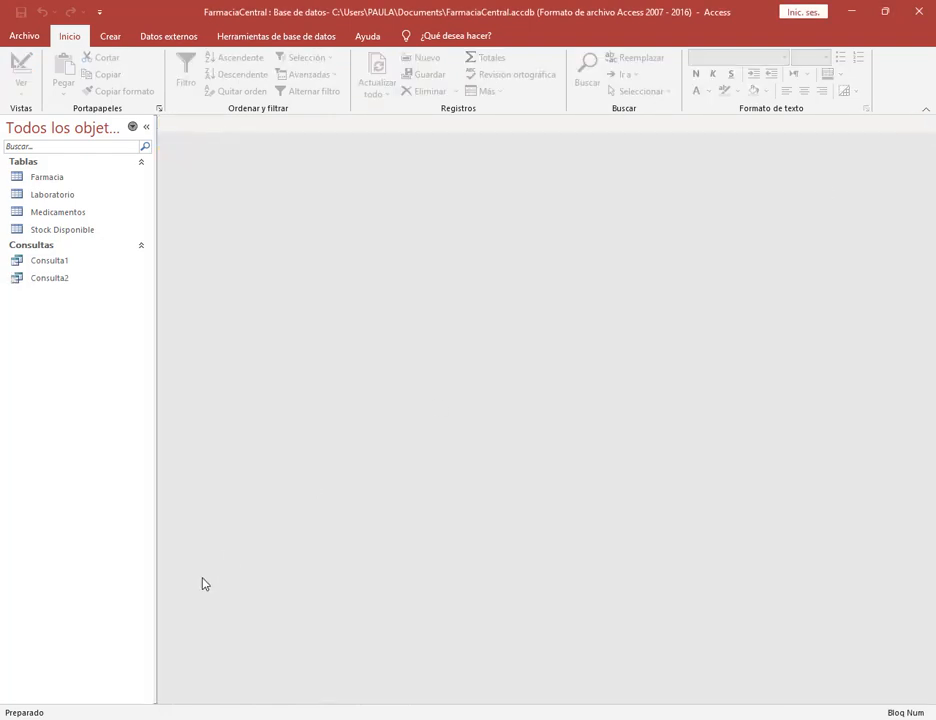
Check the third query request in the PDF and start a new query design in Access.
key("alt+Tab")
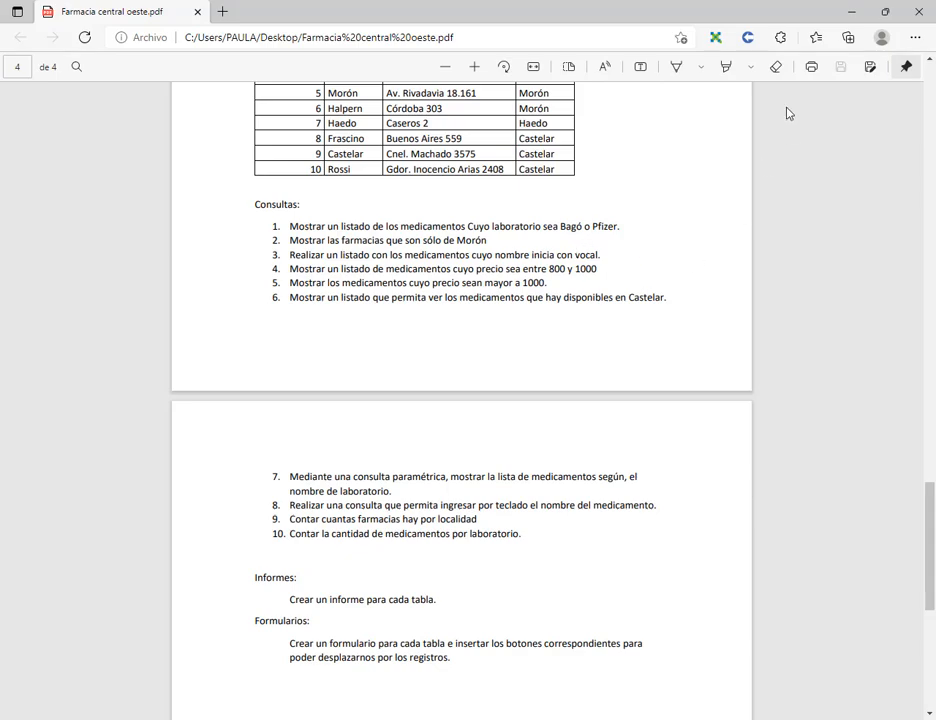
left_click(853, 13)
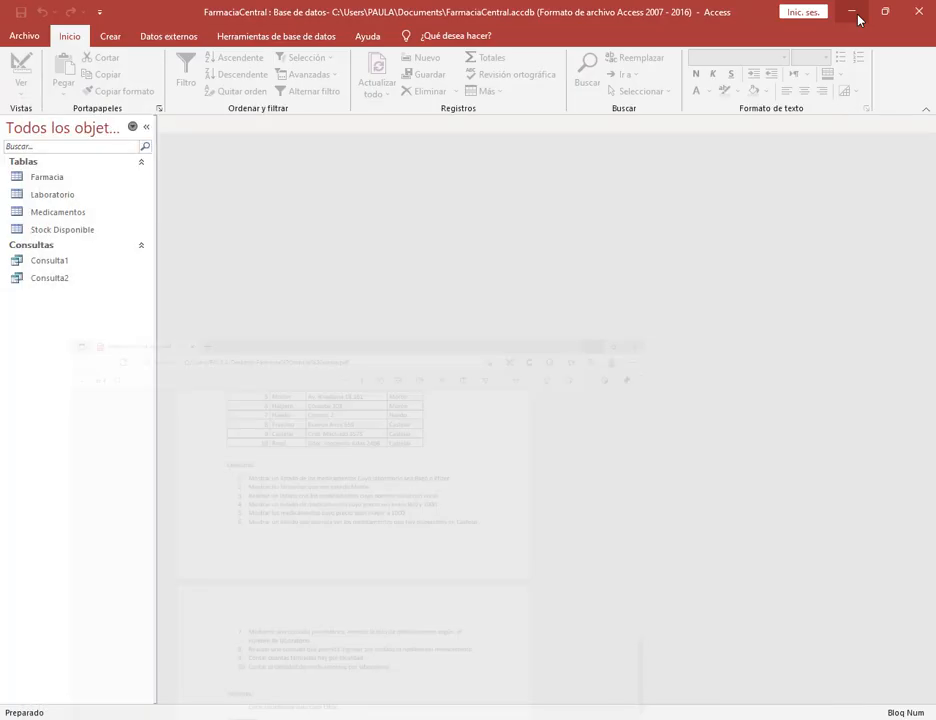
left_click(112, 36)
left_click(288, 91)
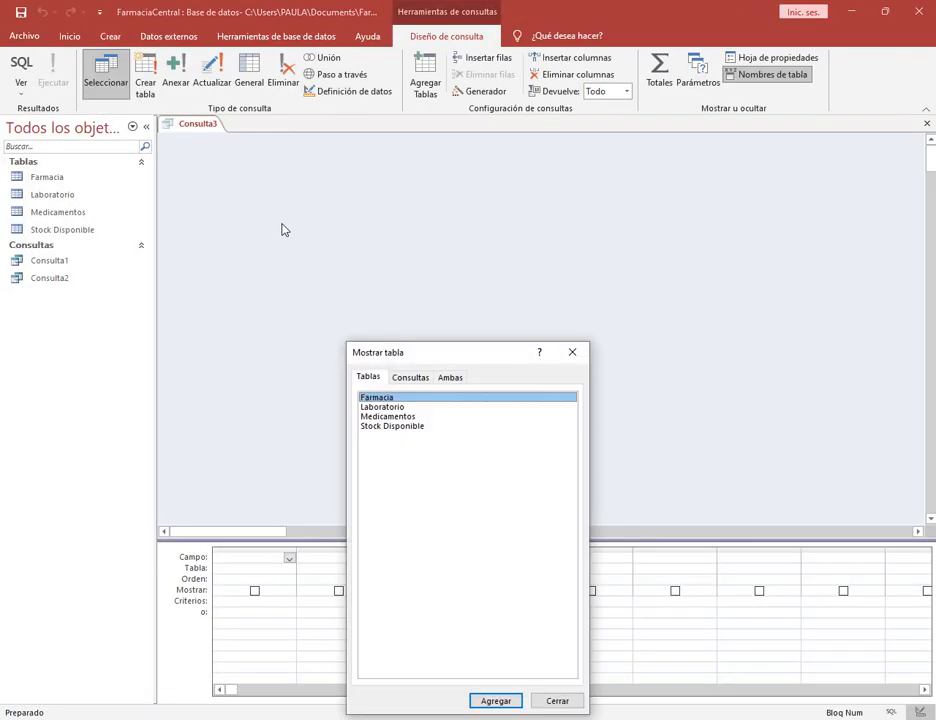
Add the Medicamentos table to the query and include its Nombre and Precio fields.
double_click(378, 417)
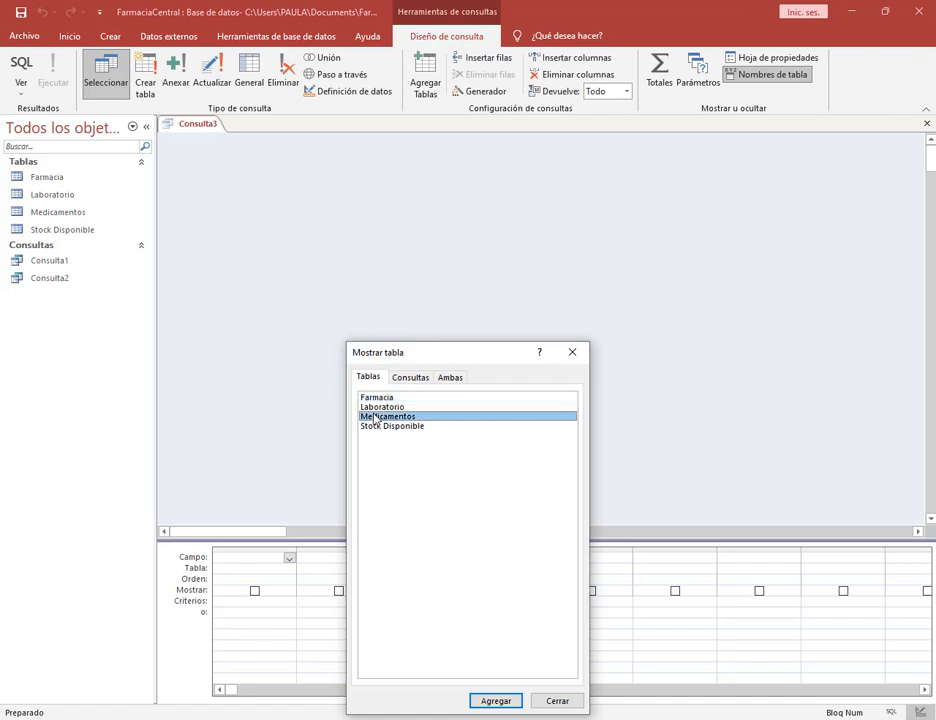
left_click(578, 353)
double_click(256, 199)
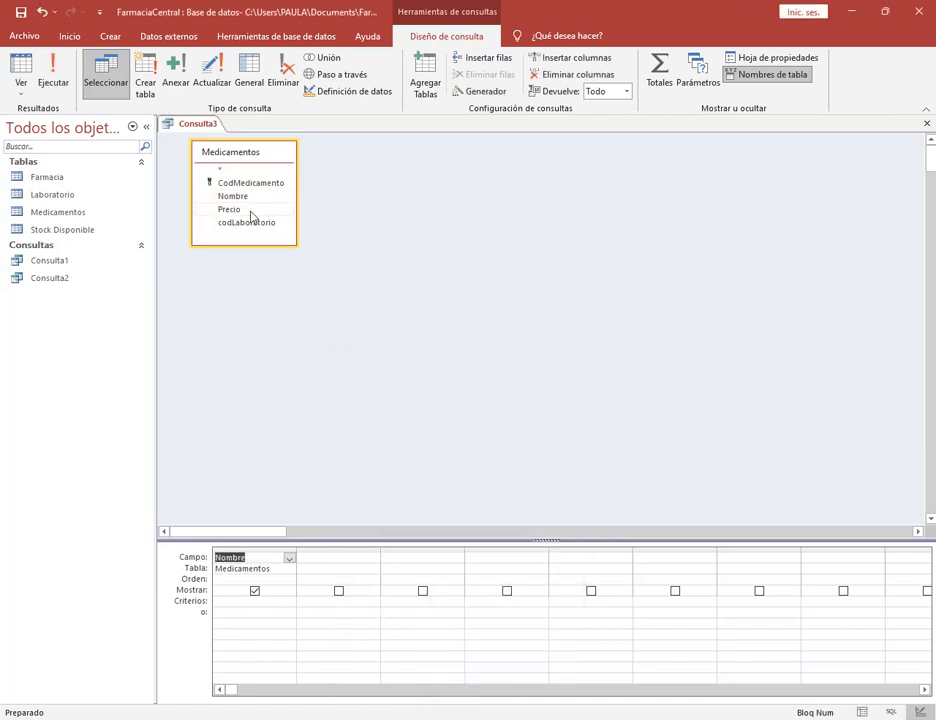
double_click(252, 210)
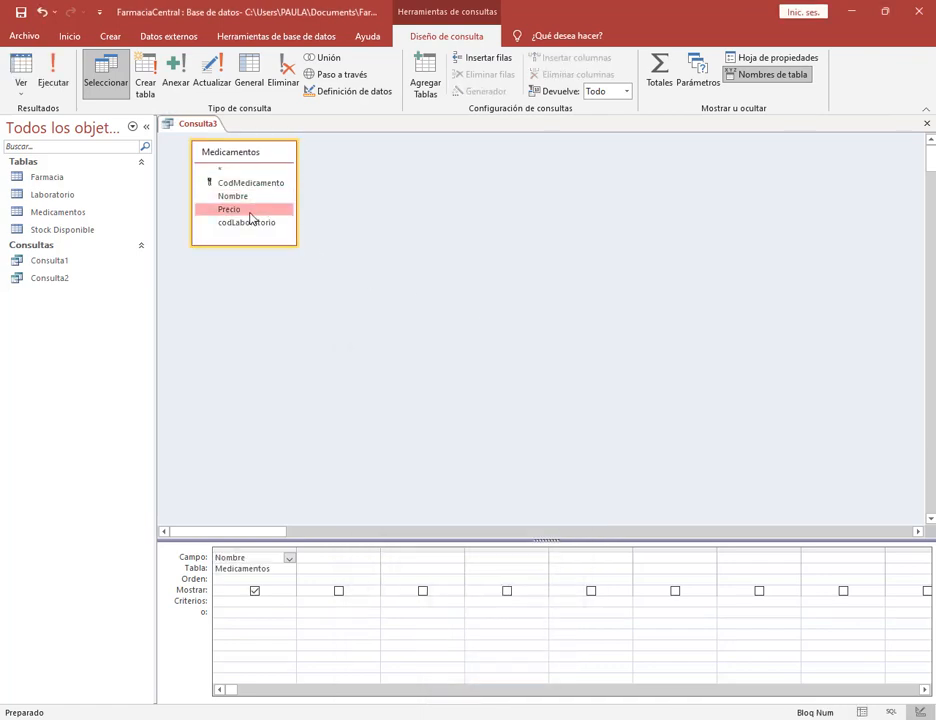
Widen the Nombre column, set its criterion to "[a,e,i,o,u]*", and run the query.
left_click(258, 608)
left_click_drag(297, 549, 353, 550)
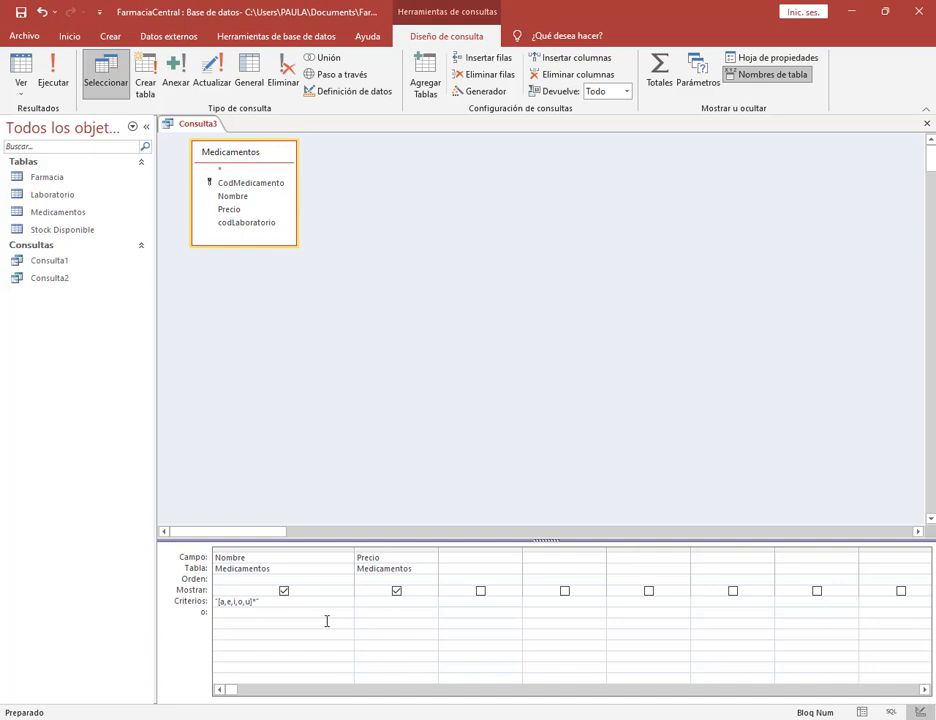
left_click(327, 622)
left_click(54, 76)
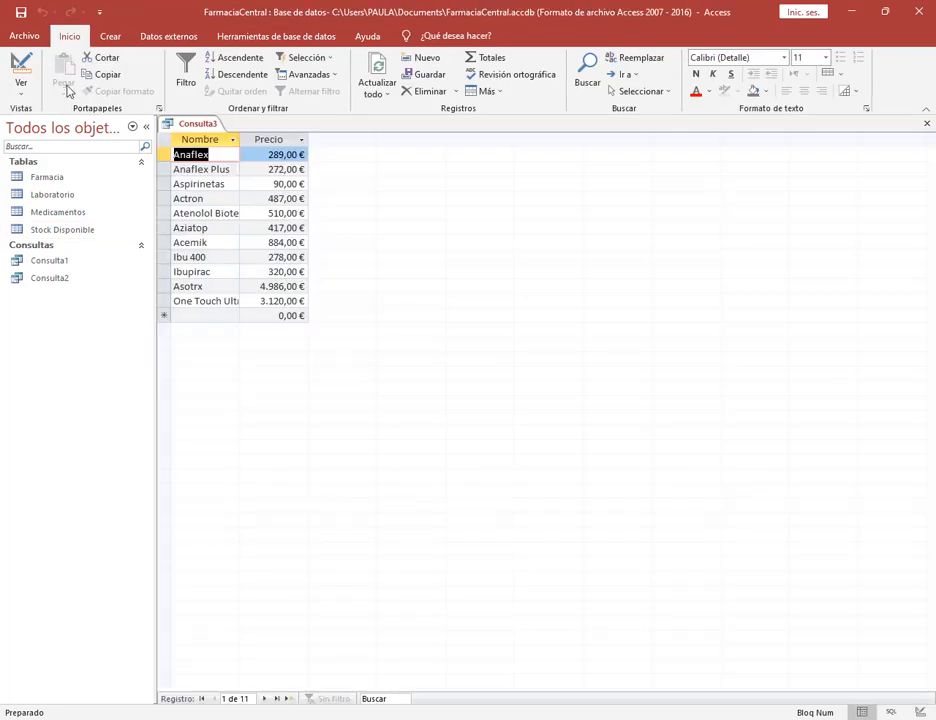
Save the vowel-initial medicines query as Consulta3 and close it.
left_click(20, 12)
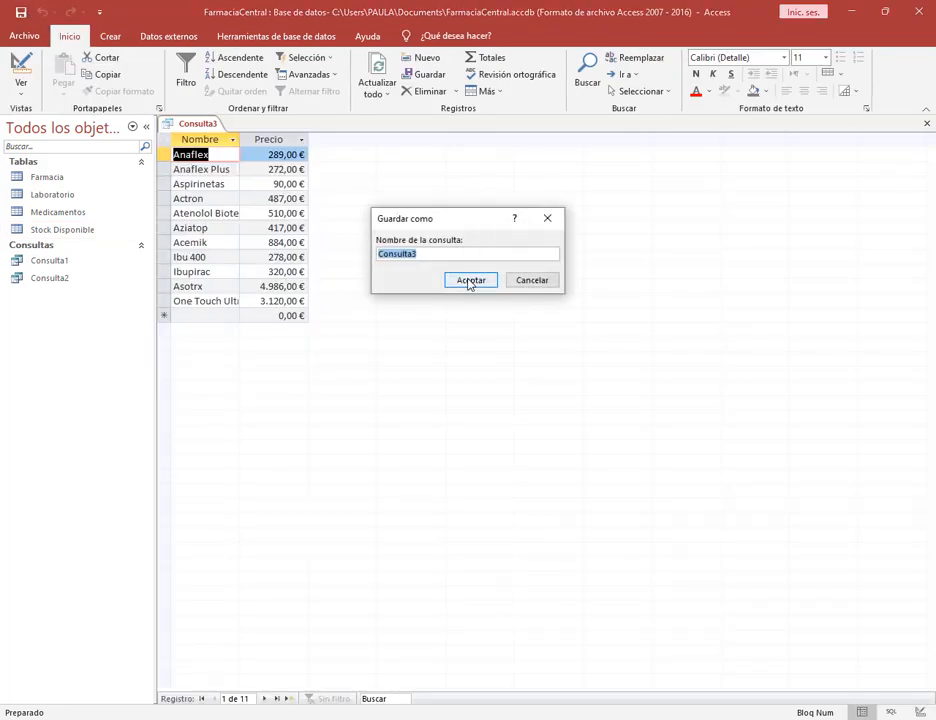
left_click(469, 281)
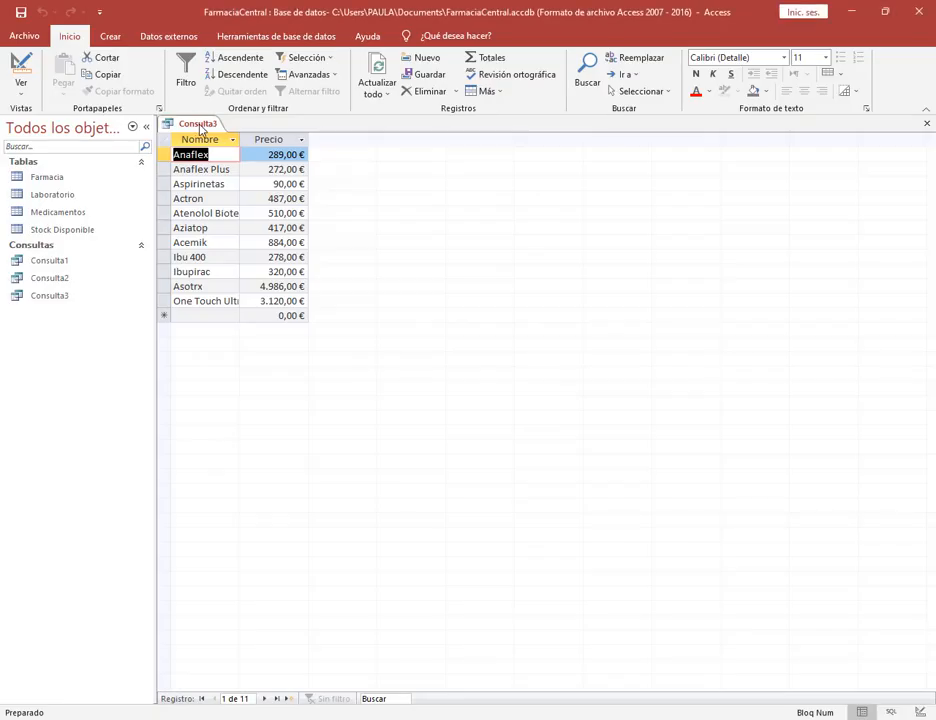
right_click(210, 124)
left_click(234, 151)
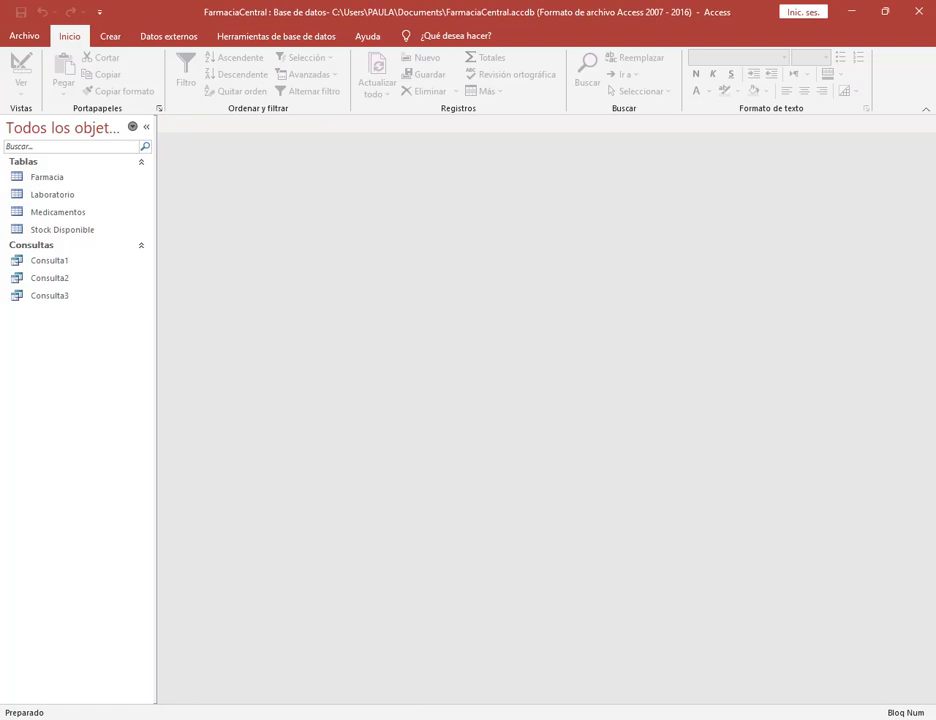
Check the fourth query request in the PDF and open another blank query design in Access.
key("alt+Tab")
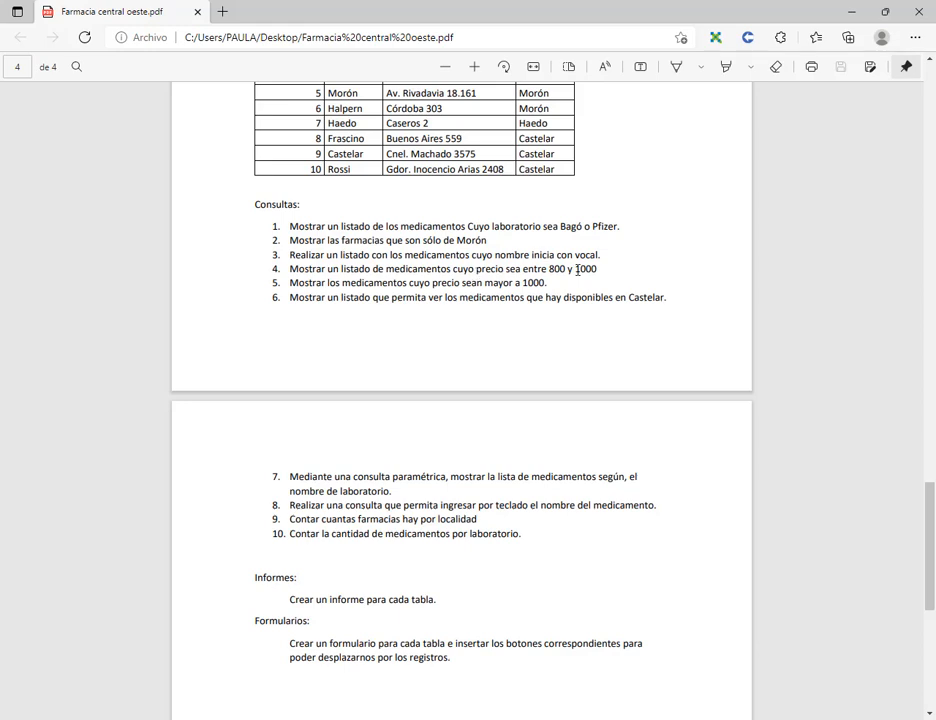
left_click(851, 12)
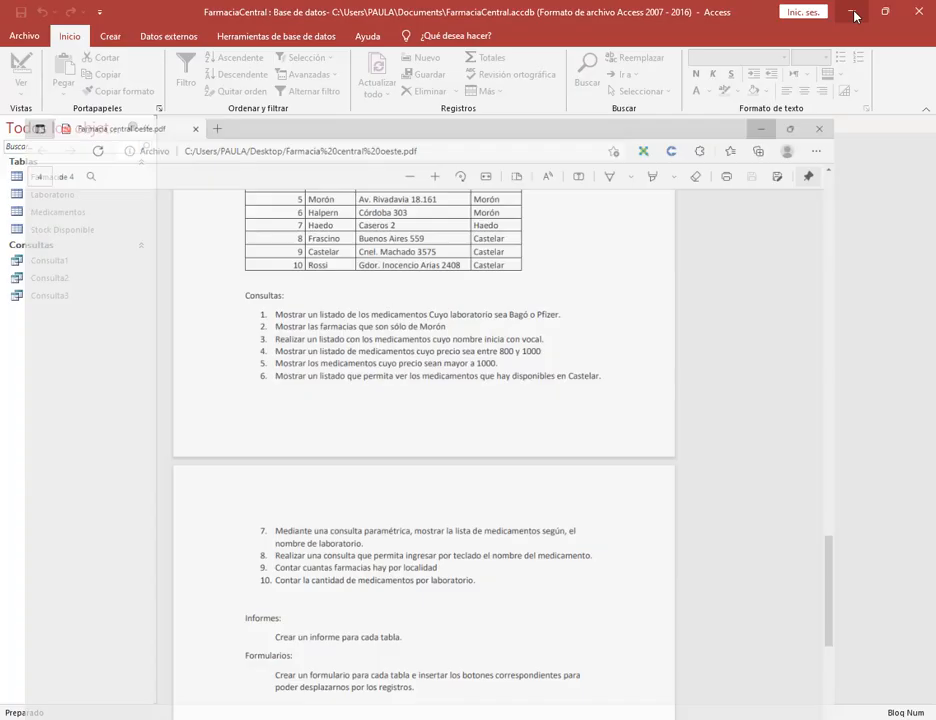
left_click(110, 36)
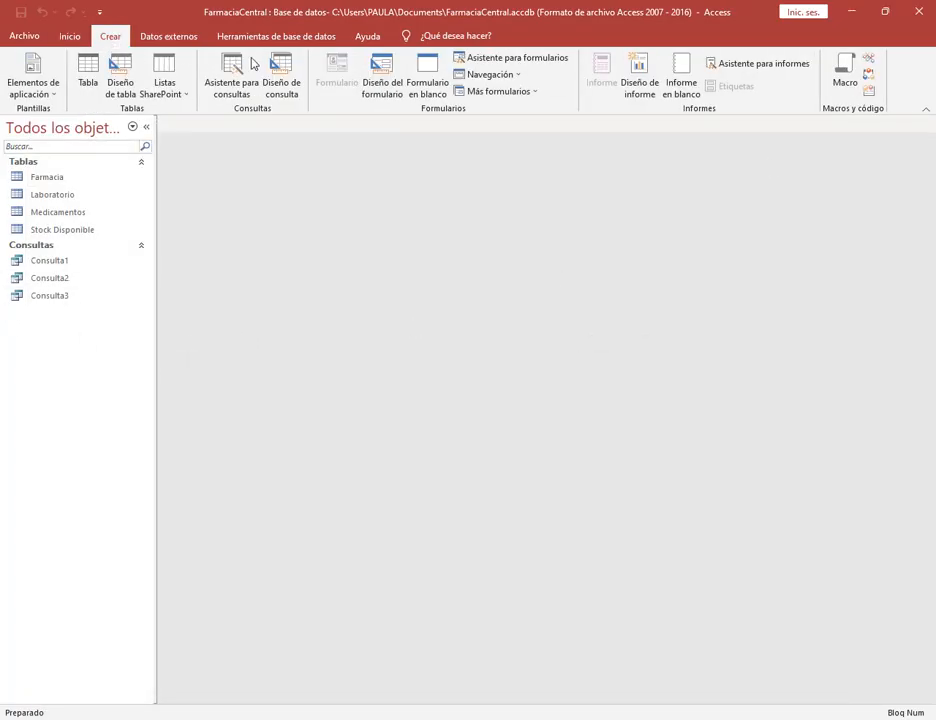
left_click(281, 70)
Build the query from the Nombre and Precio fields of the Medicamentos table, and run it to preview the records before returning to design.
double_click(380, 416)
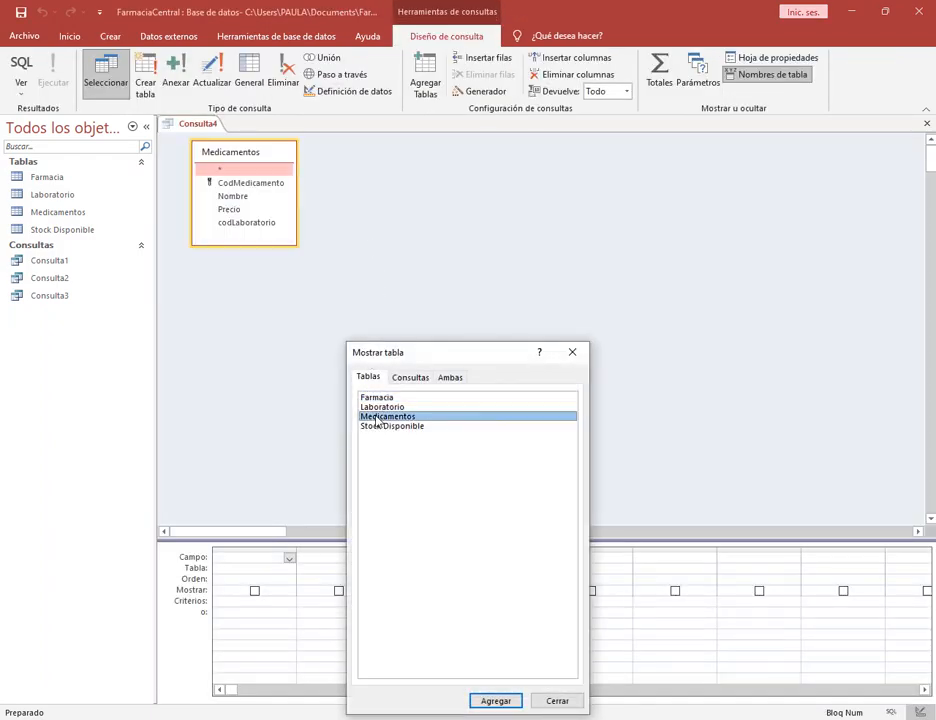
left_click(555, 700)
double_click(236, 197)
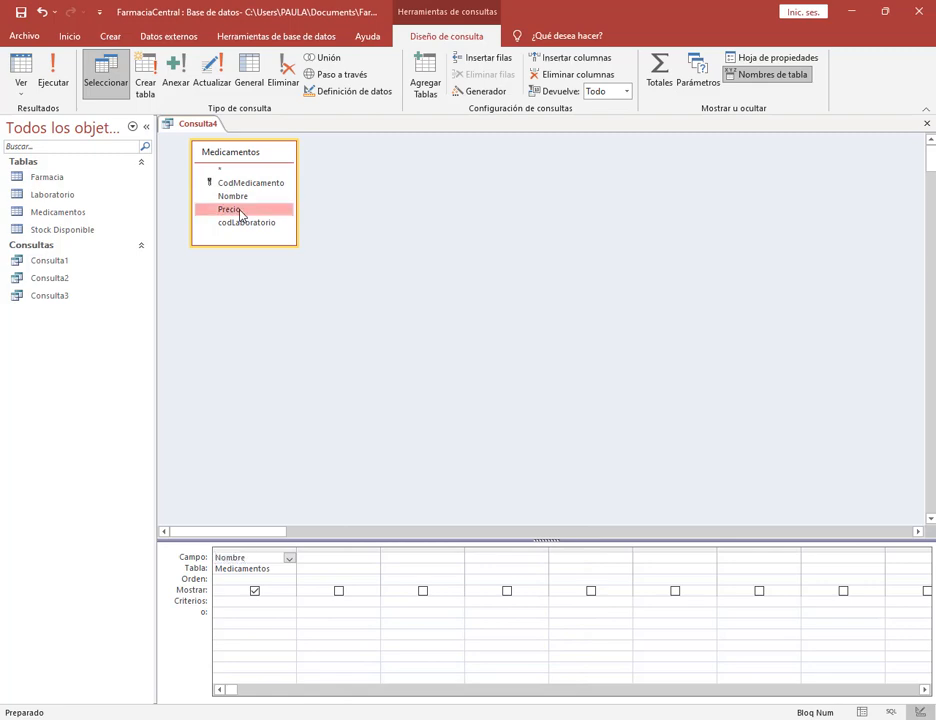
double_click(240, 210)
left_click(53, 75)
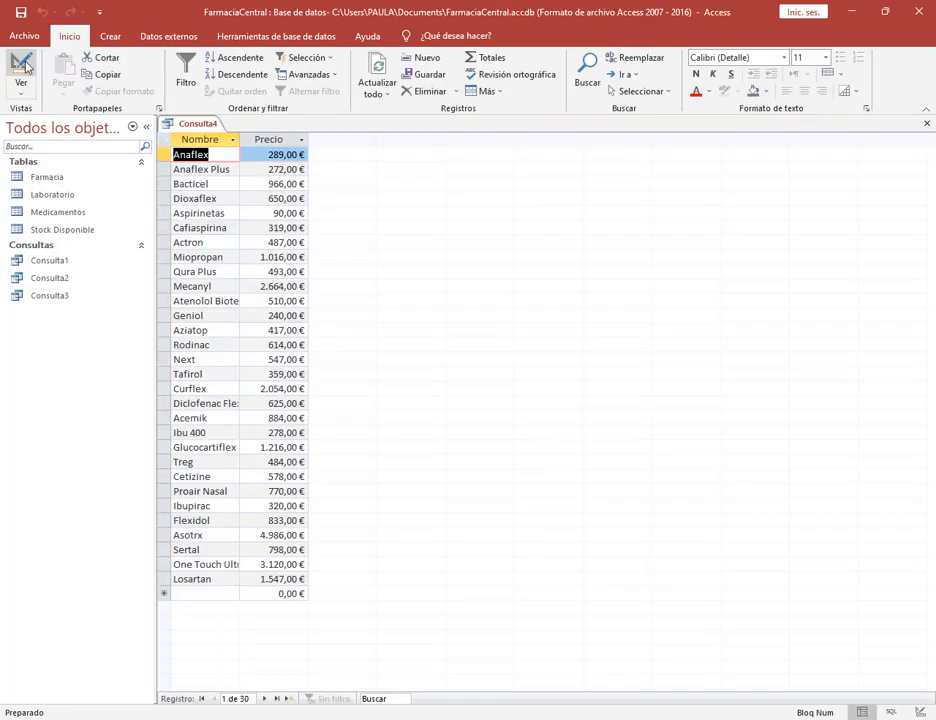
left_click(22, 68)
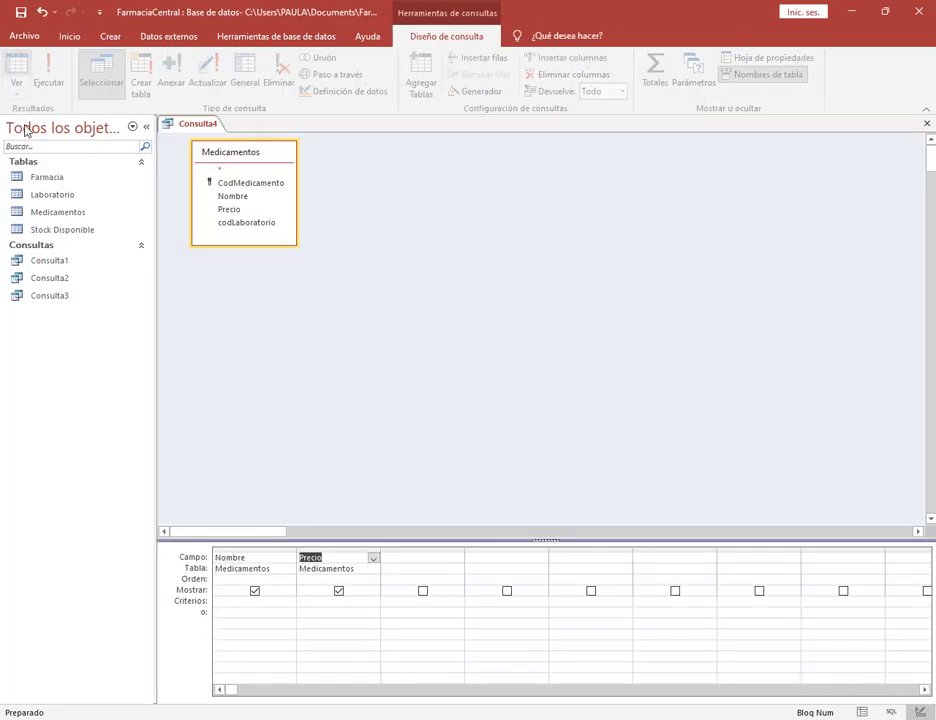
Set the Precio criterion to Entre 800 Y 1000, run the query to test it, and return to its design.
left_click(314, 601)
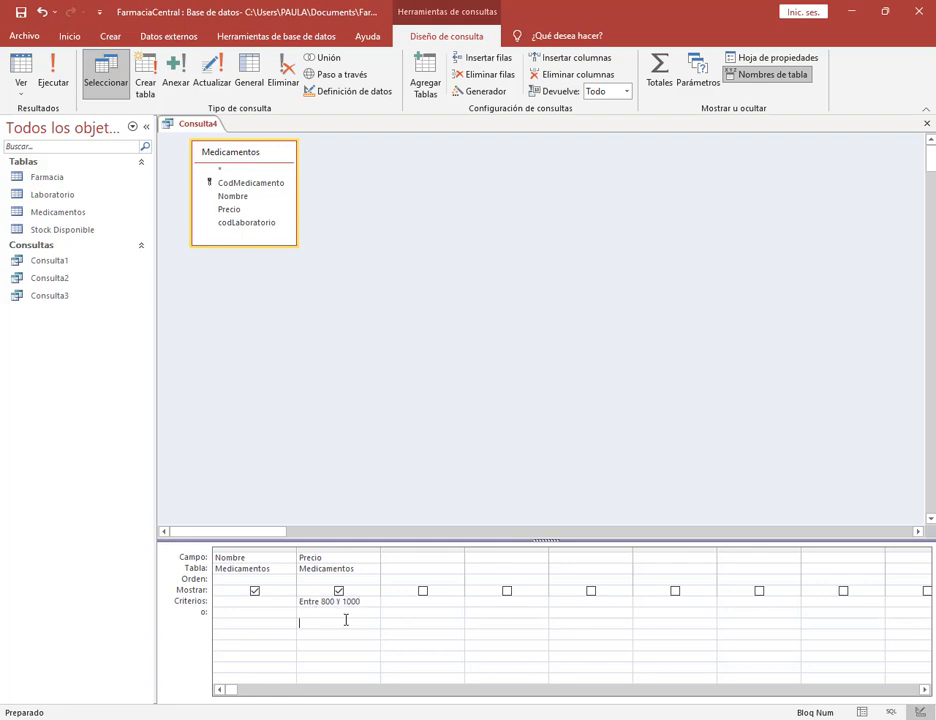
left_click(55, 68)
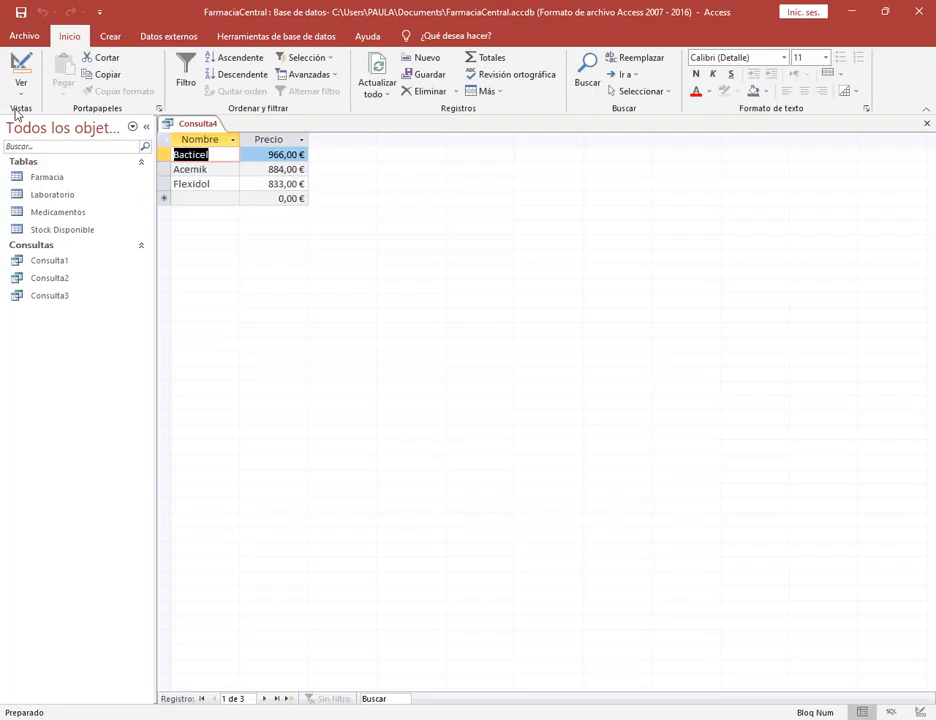
left_click(20, 72)
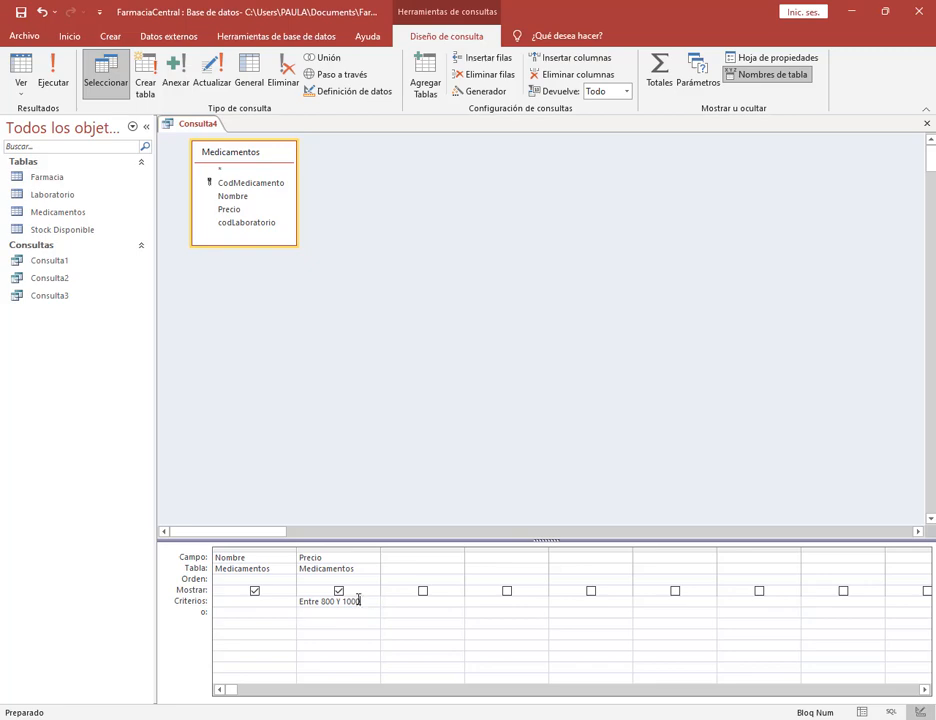
Replace the Precio criterion with the alternative expression >=800 Y <=1000 and run the query.
left_click_drag(359, 601, 240, 599)
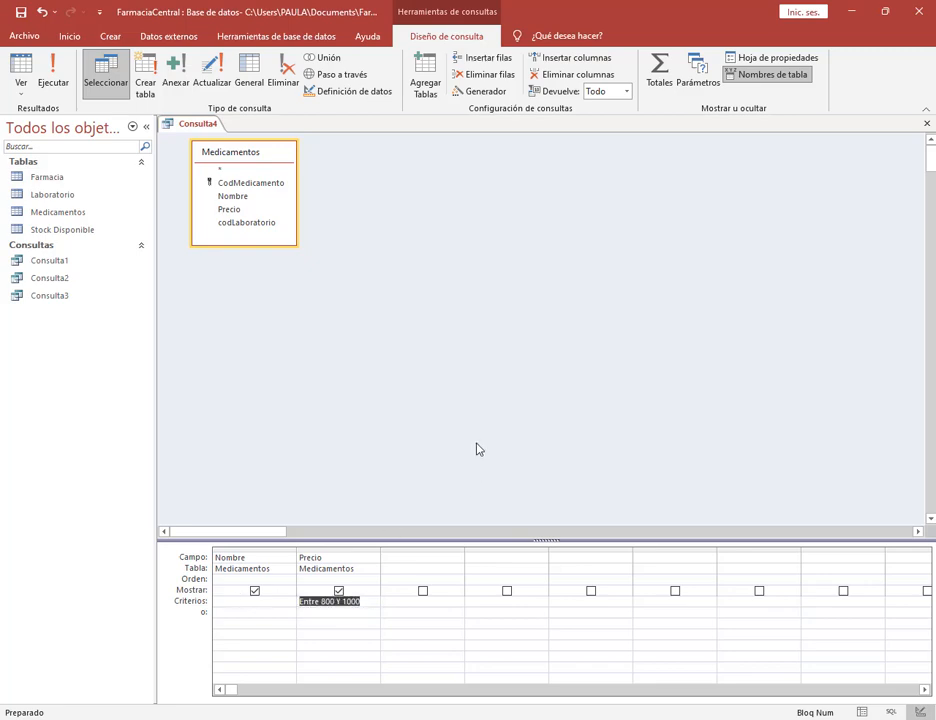
key("Delete")
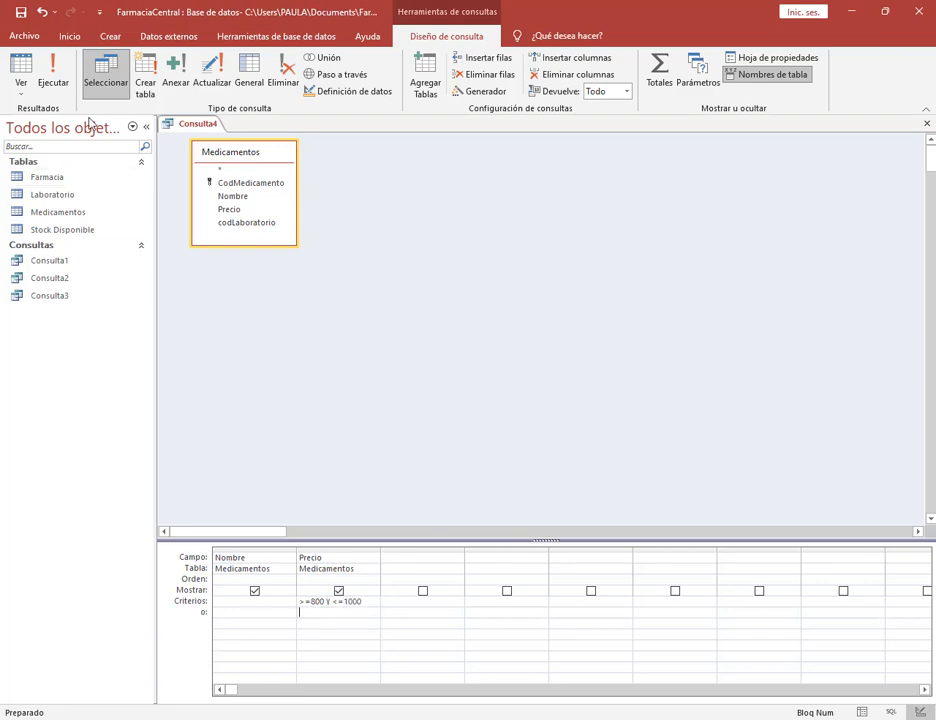
left_click(53, 75)
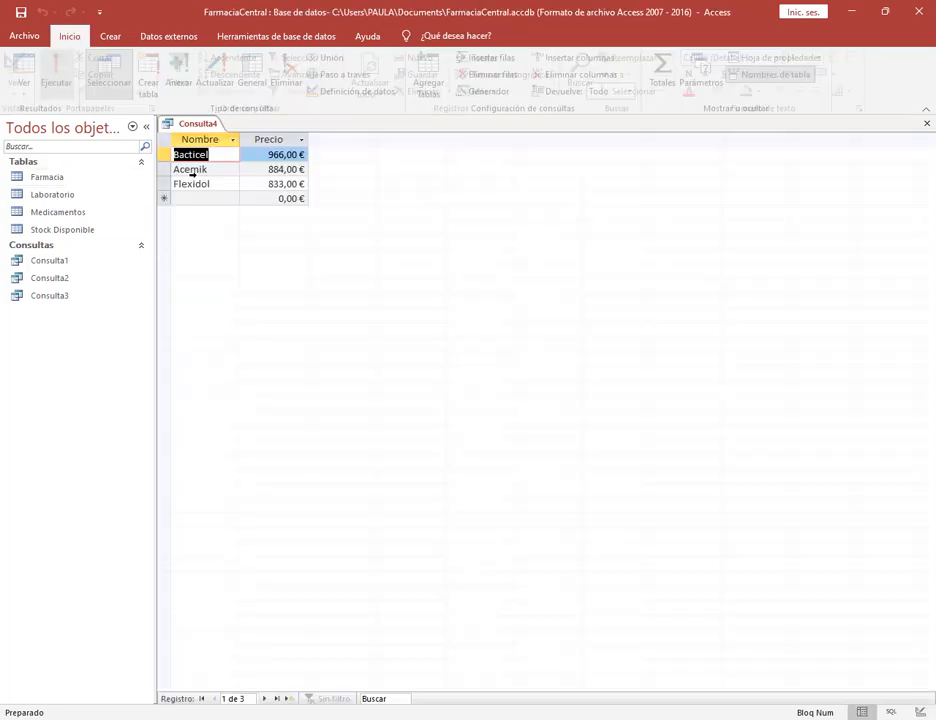
Return to the query design, change the Precio criterion back to Entre 800 Y 1000, and run the query.
left_click(21, 70)
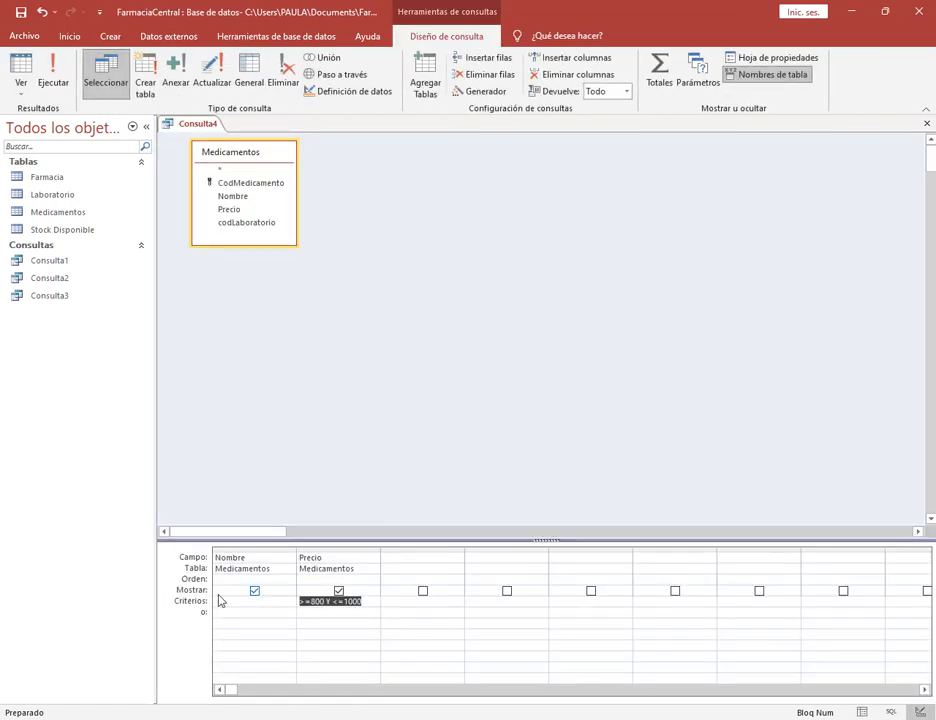
type("Entre")
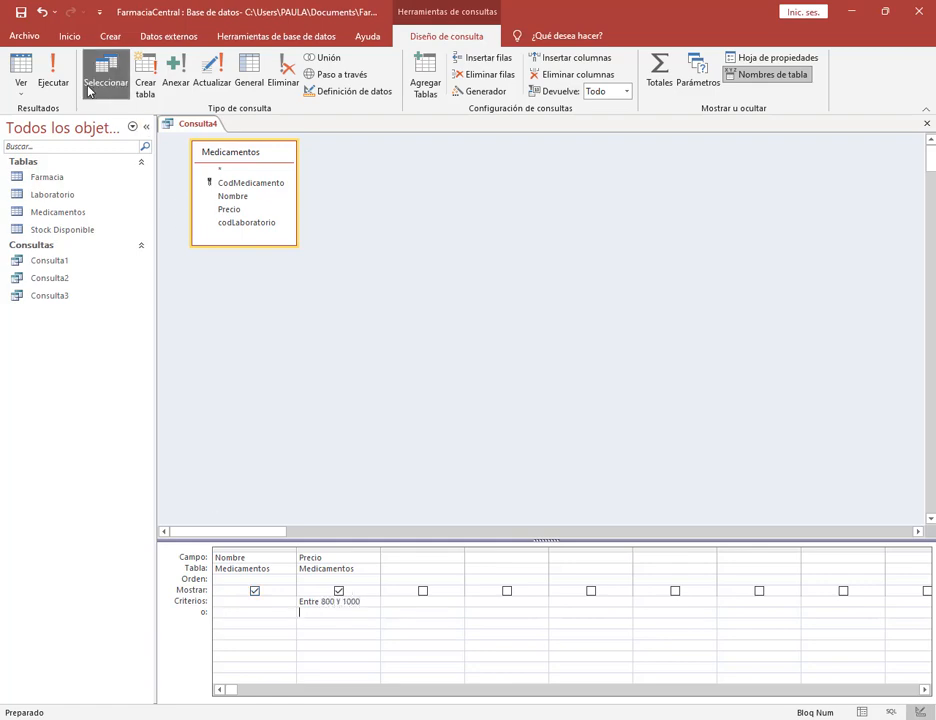
left_click(52, 72)
Save the price range query as Consulta4 and close it.
left_click(20, 12)
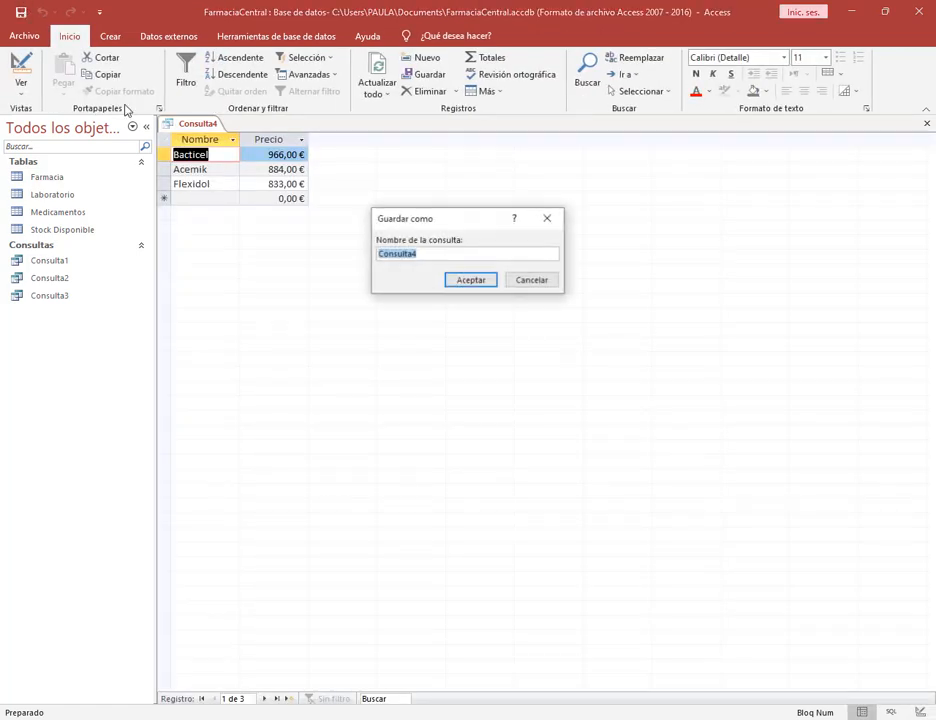
left_click(496, 285)
right_click(206, 131)
left_click(238, 154)
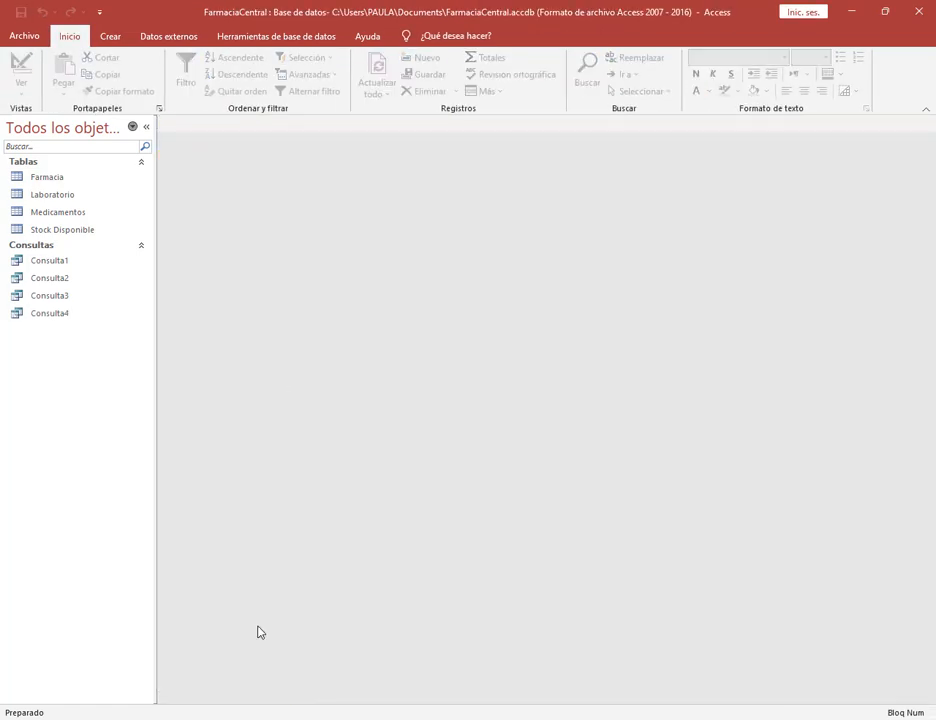
Check query 5 in the exercise PDF and create a new query in design view with the Medicamentos table.
key("alt+Tab")
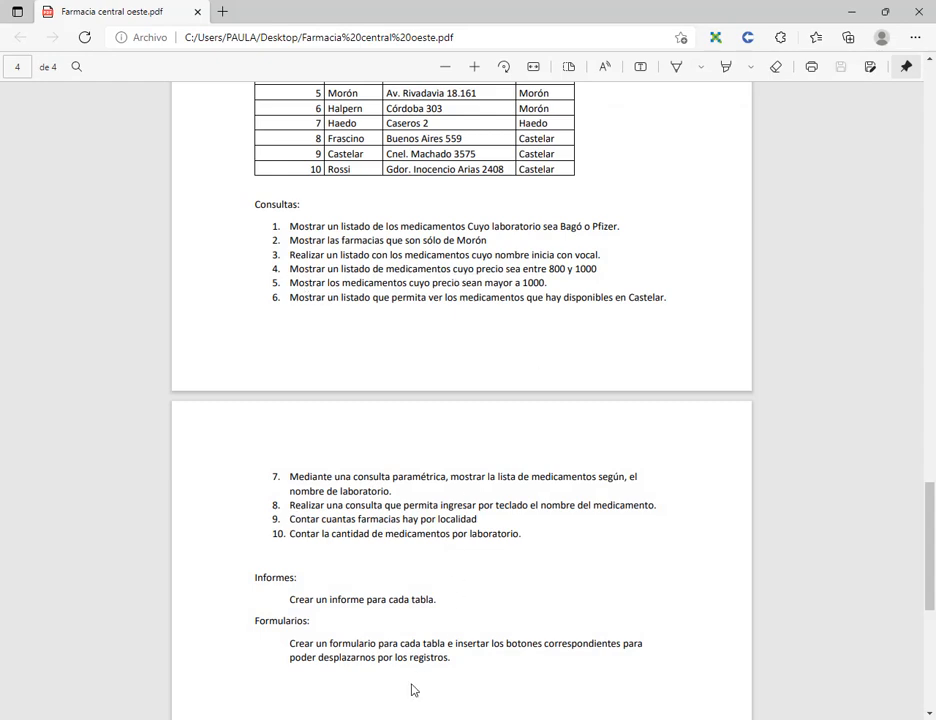
key("alt+Tab")
left_click(121, 36)
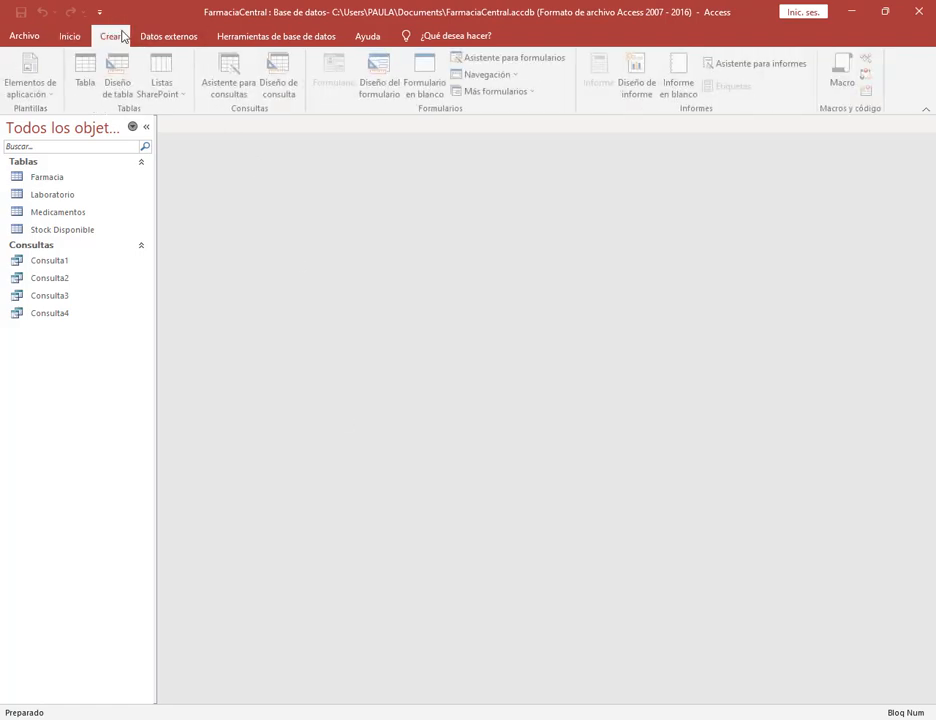
left_click(278, 80)
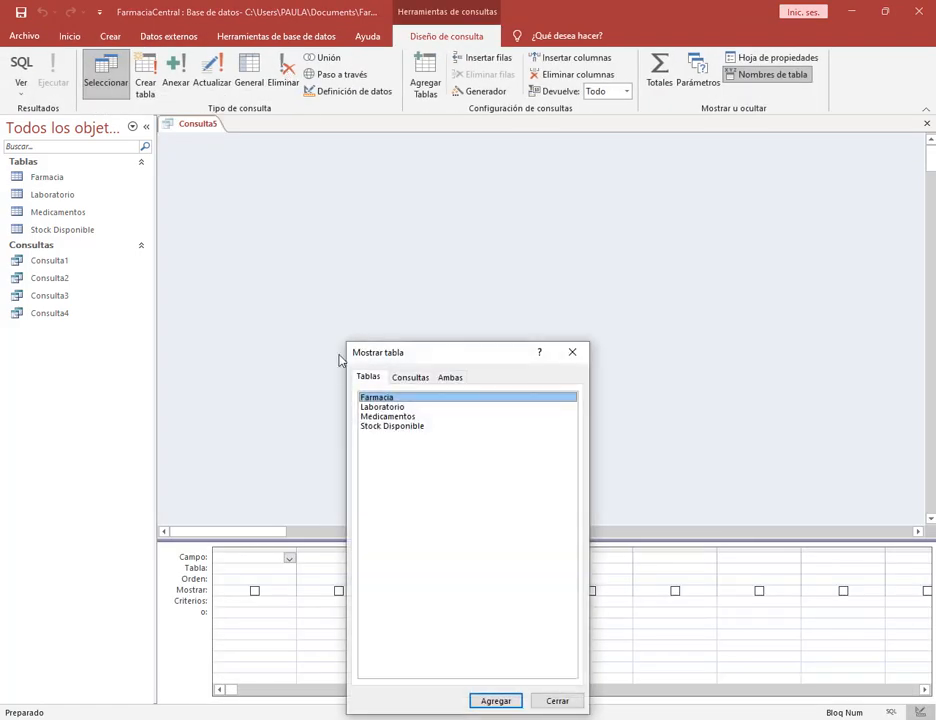
left_click(395, 416)
left_click(496, 700)
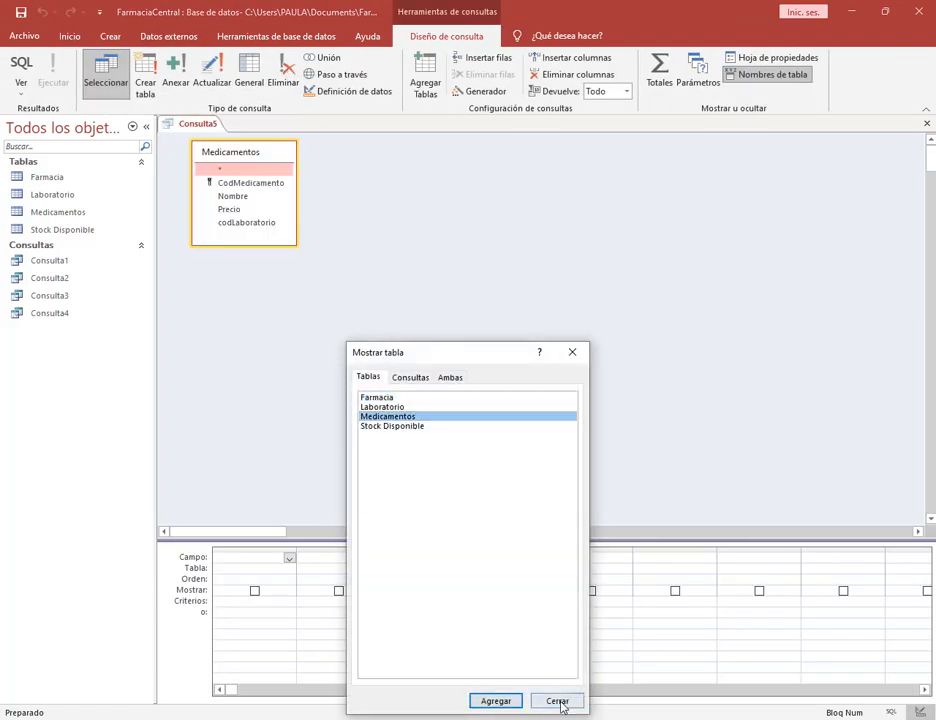
left_click(557, 701)
Add the Nombre and Precio fields from Medicamentos, set the Precio criterion to >1000, and run the query.
double_click(232, 196)
left_click(230, 210)
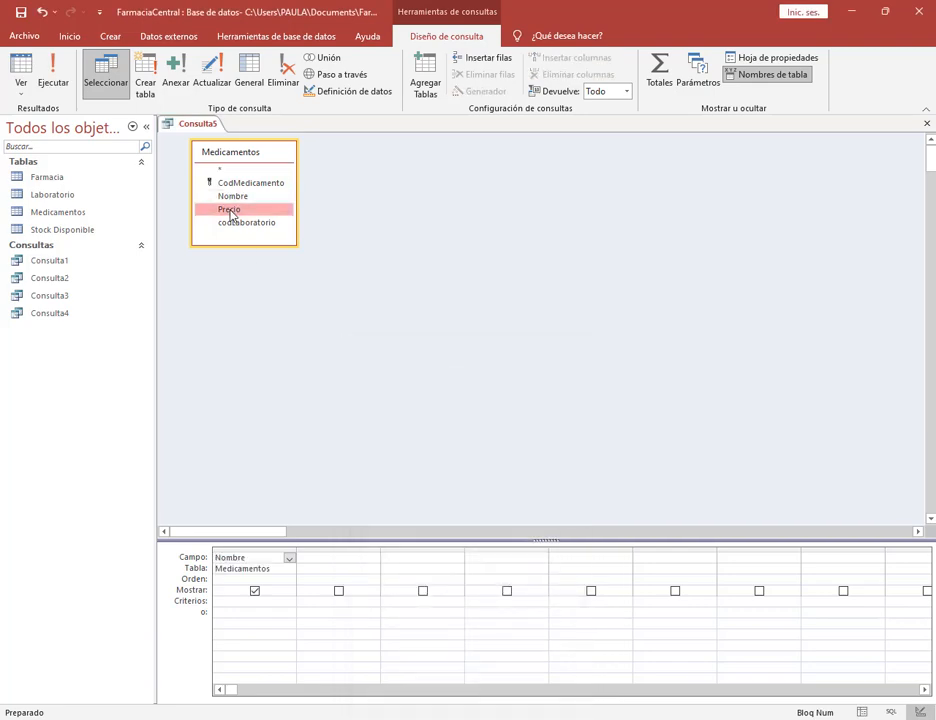
left_click_drag(230, 212, 320, 603)
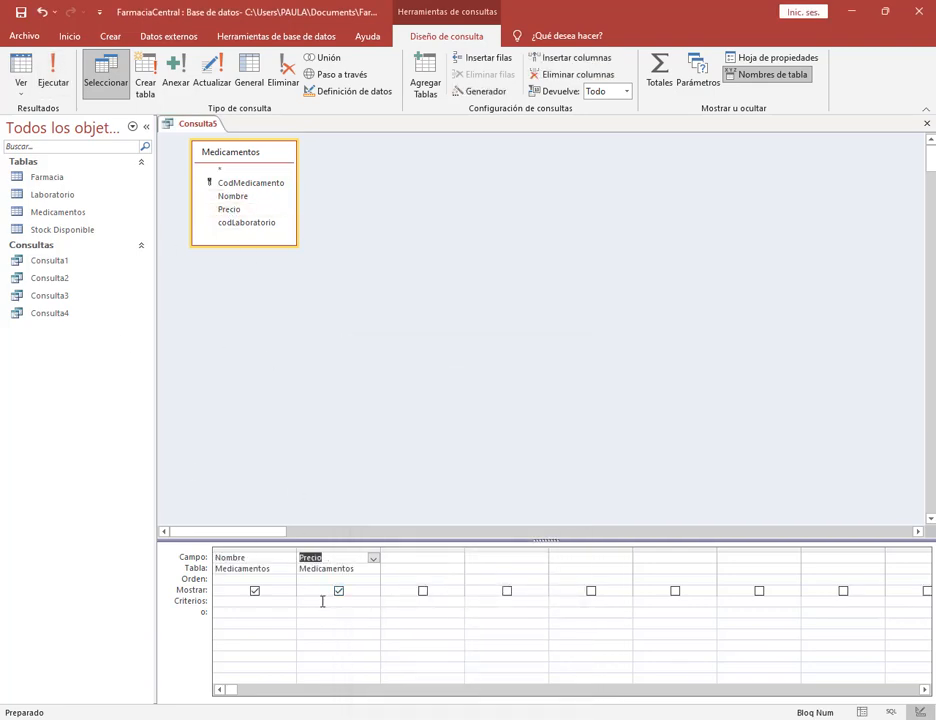
left_click(322, 601)
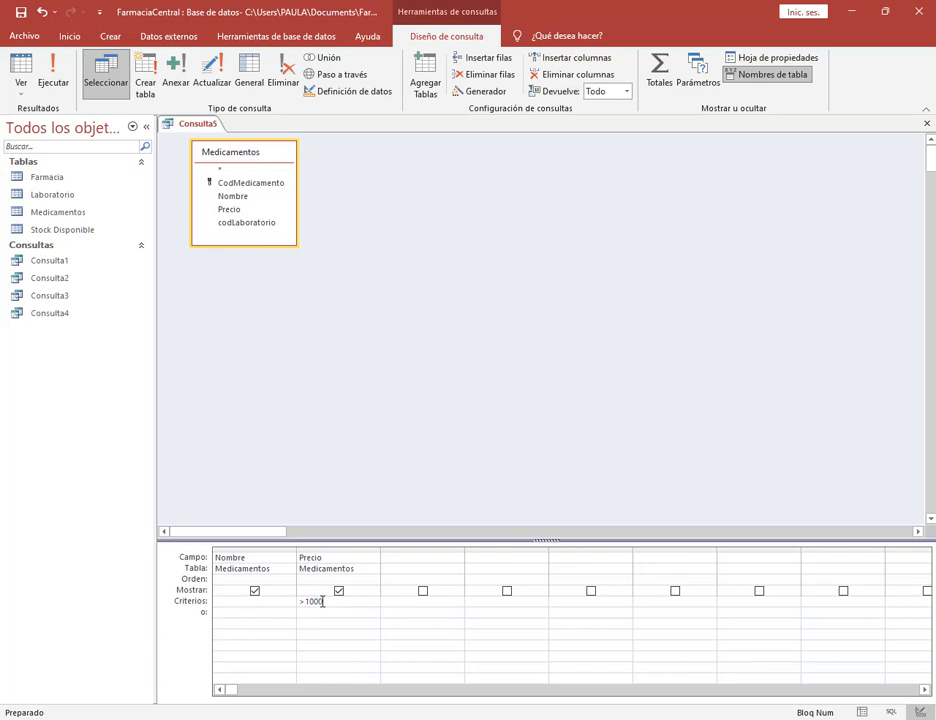
left_click(53, 72)
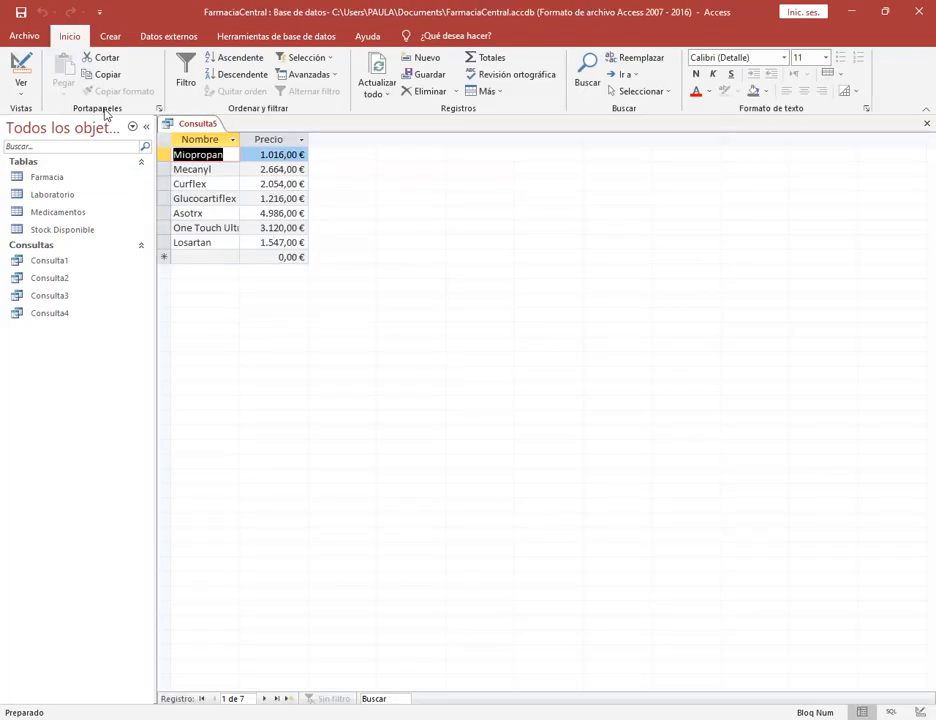
Save the query as Consulta5, check request 6 in the exercise PDF, and close the query.
left_click(20, 14)
left_click(485, 288)
key("alt+Tab")
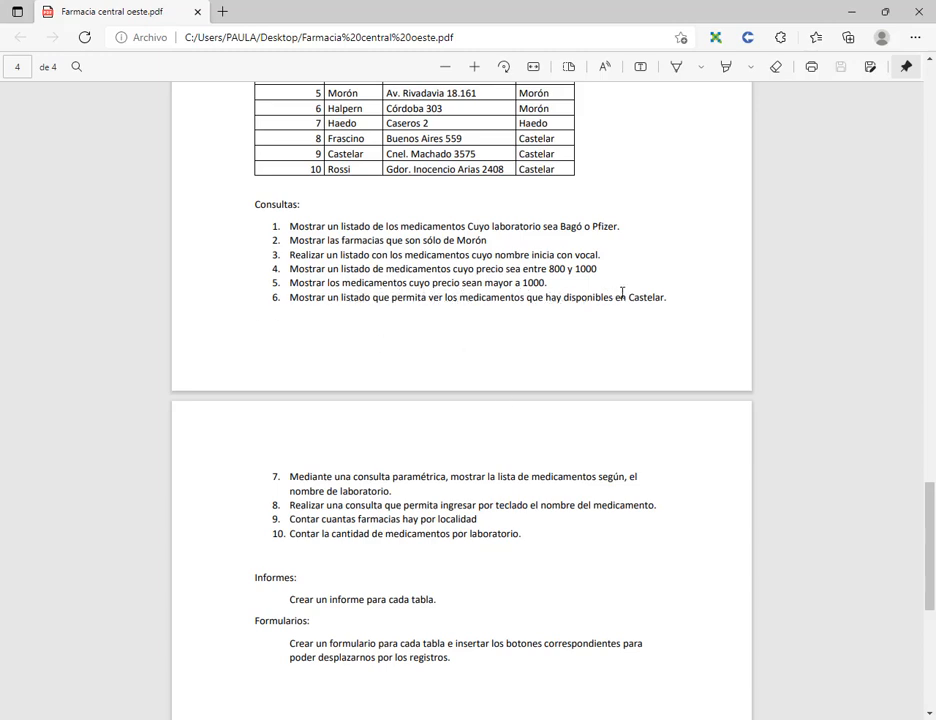
left_click(856, 8)
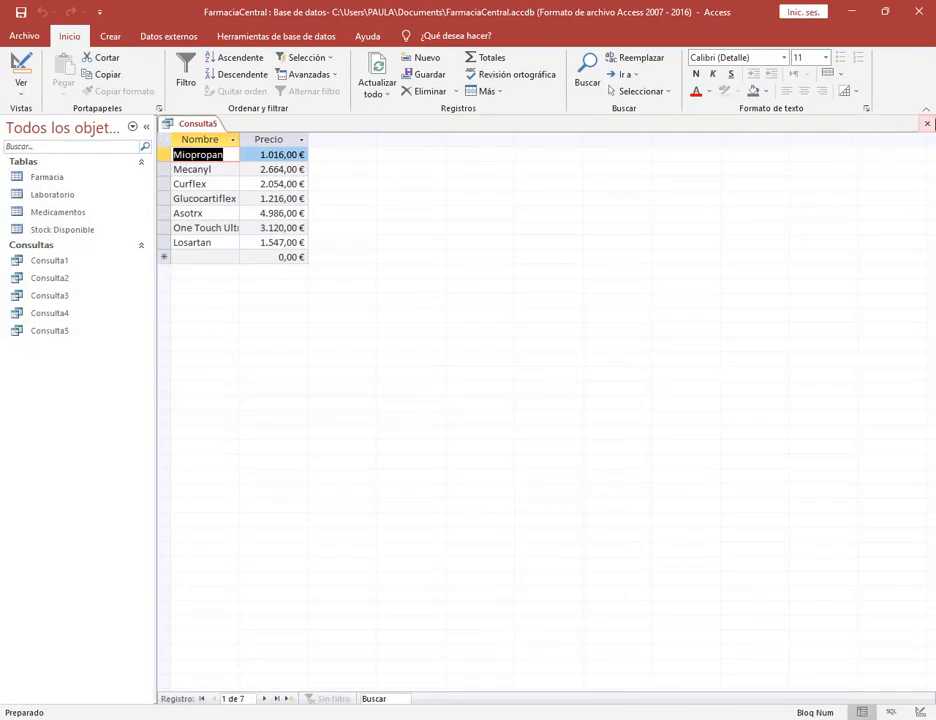
left_click(927, 122)
Create a new query in design view with the Medicamentos and Farmacia tables.
left_click(113, 36)
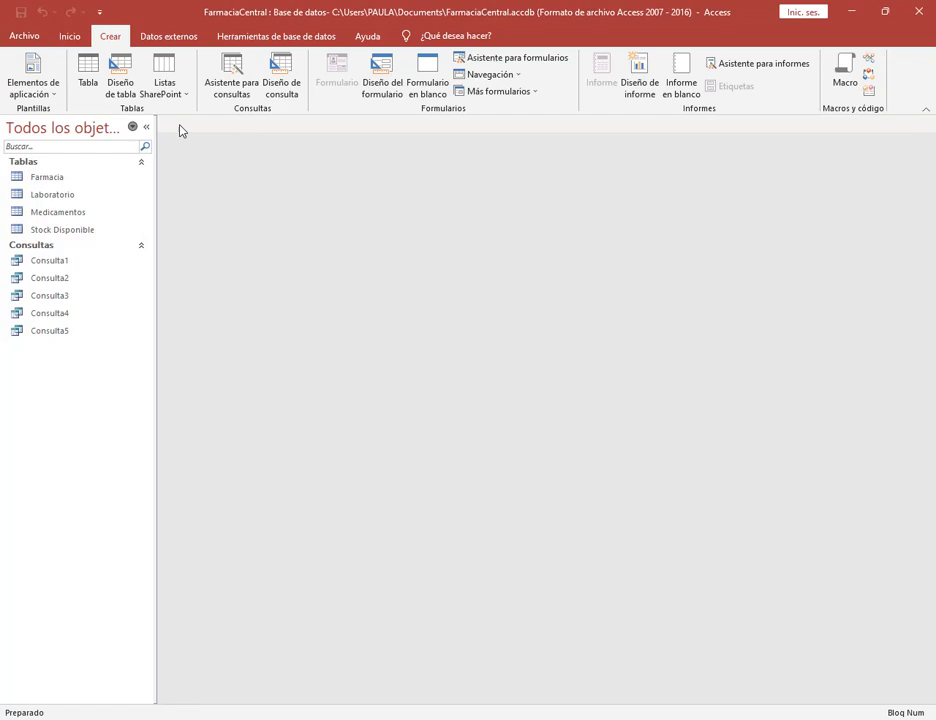
left_click(284, 88)
double_click(388, 417)
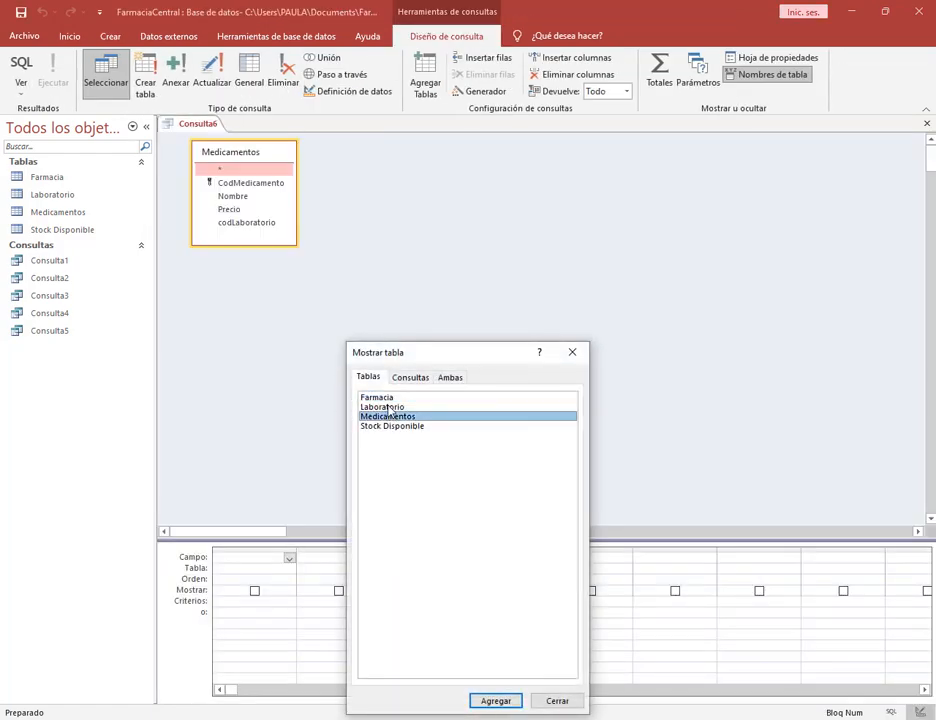
double_click(389, 398)
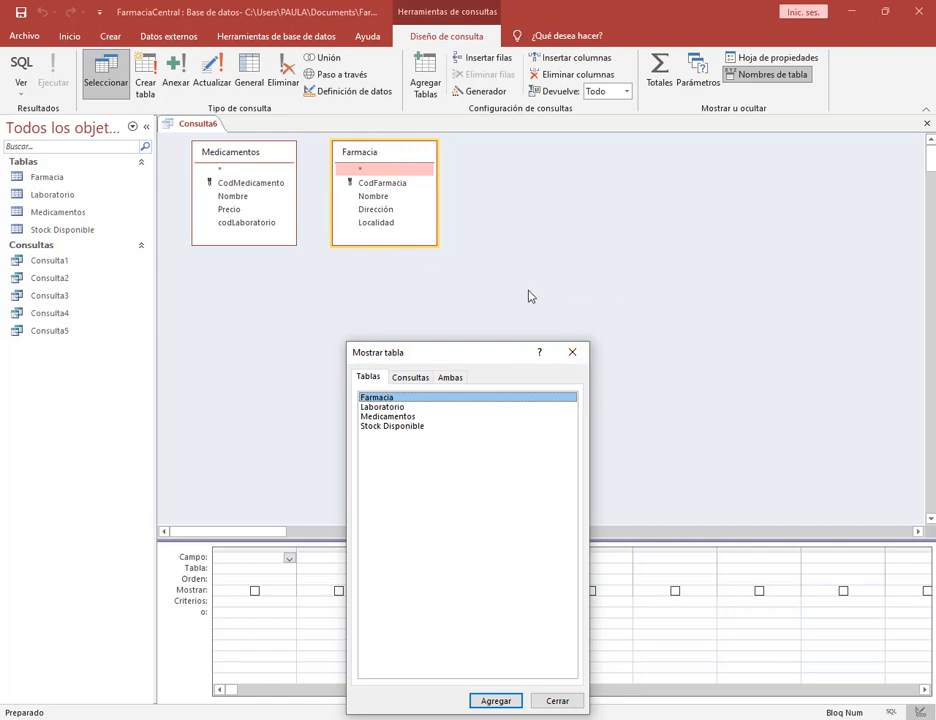
left_click(572, 352)
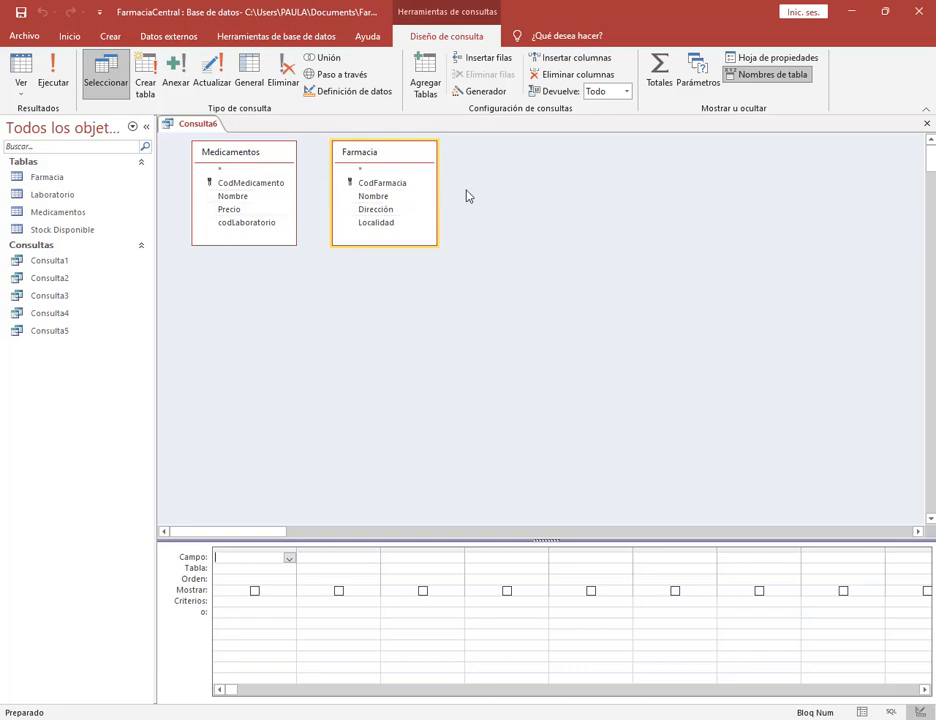
Add Nombre and Precio from Medicamentos and Localidad from Farmacia to the query, and run it.
double_click(236, 197)
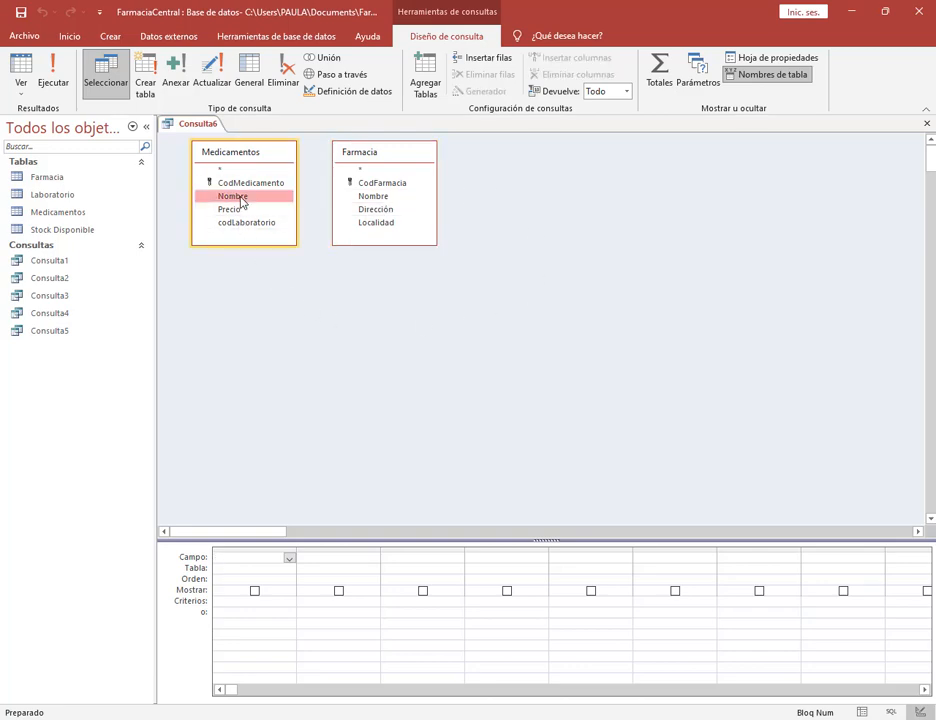
double_click(238, 211)
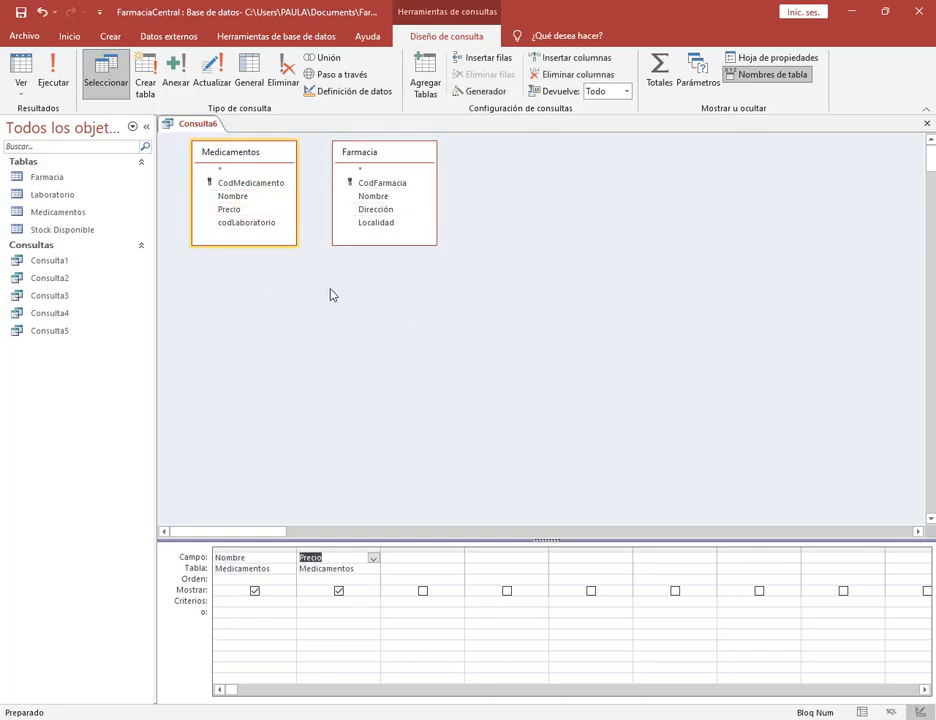
left_click(365, 226)
double_click(365, 226)
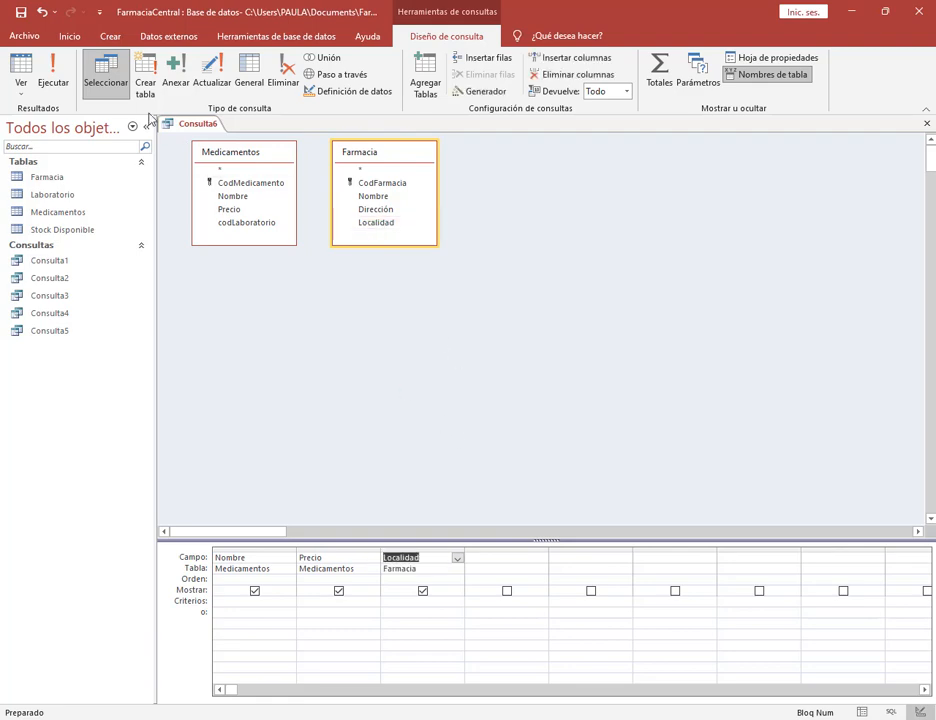
left_click(47, 80)
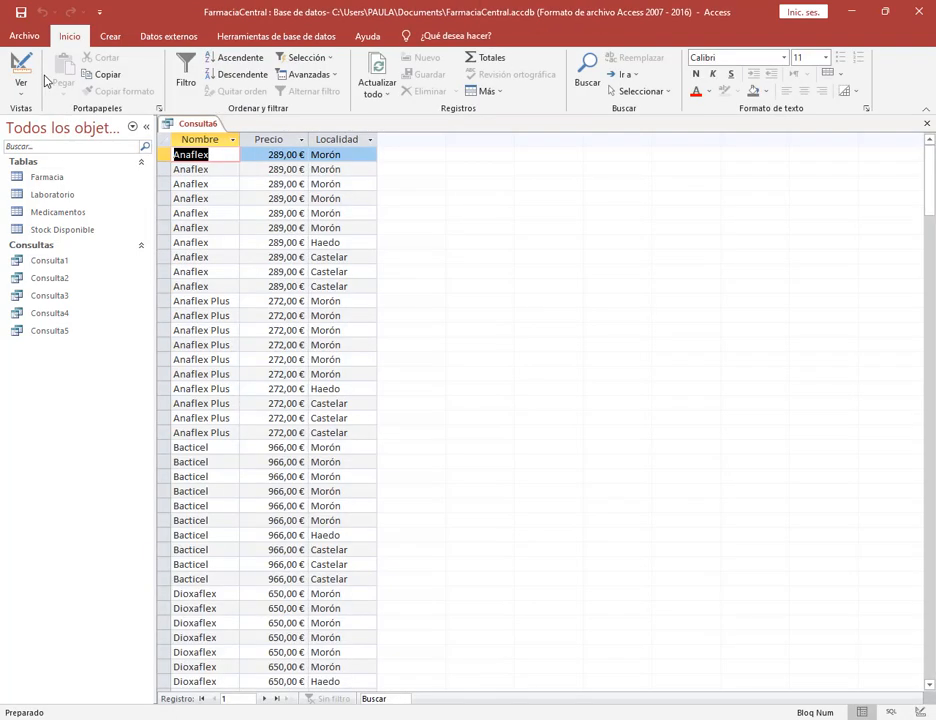
Examine the query results from first to last record for how medicines are paired with localities.
scroll(286, 247, "down", 5)
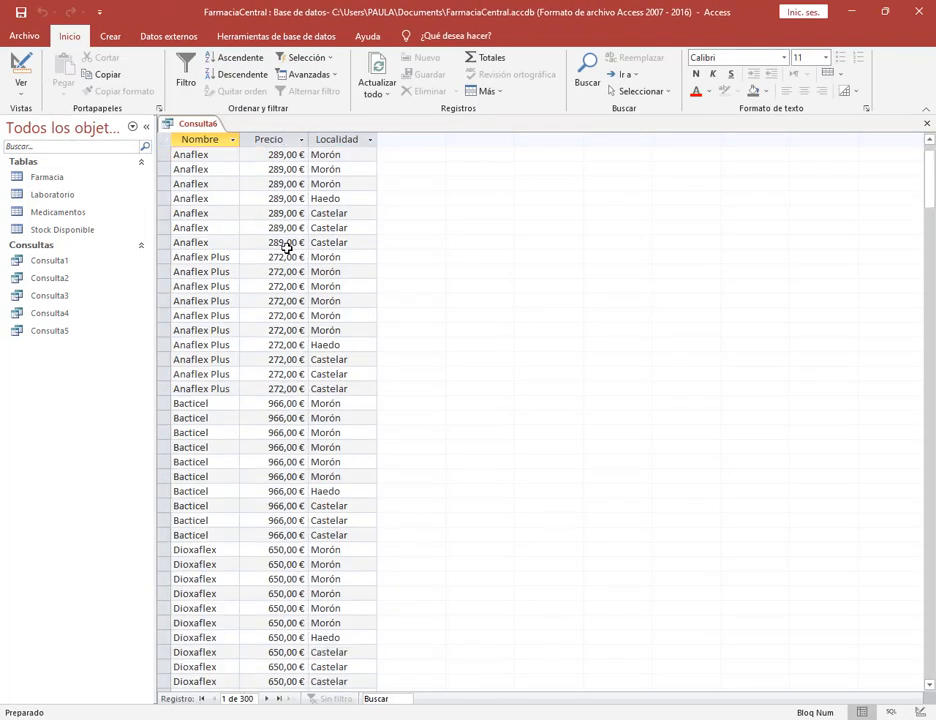
scroll(286, 247, "down", 20)
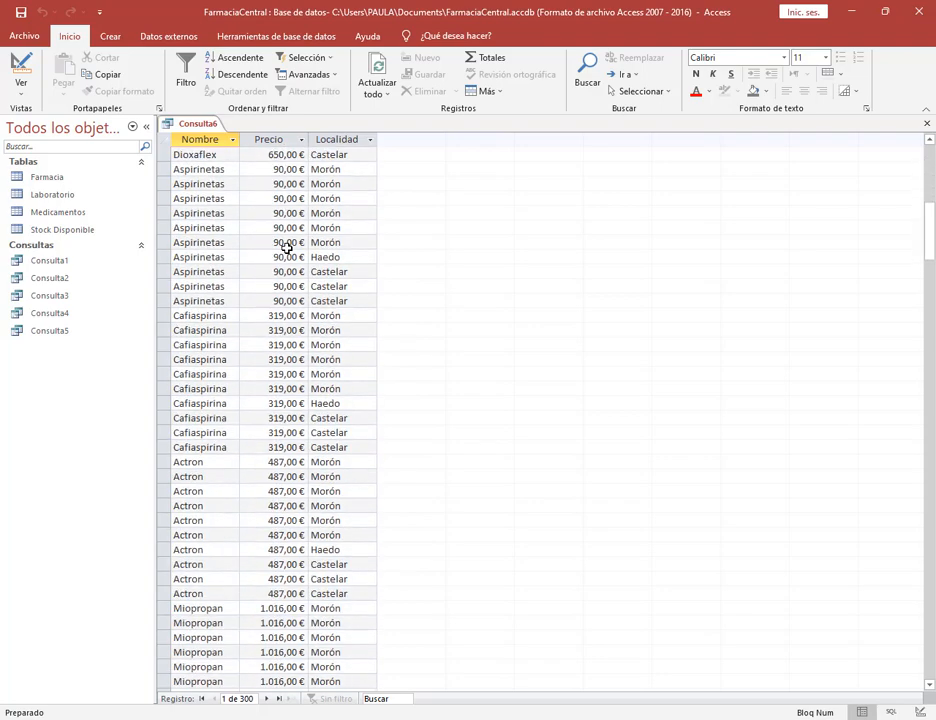
left_click_drag(929, 280, 927, 615)
scroll(270, 220, "up", 1)
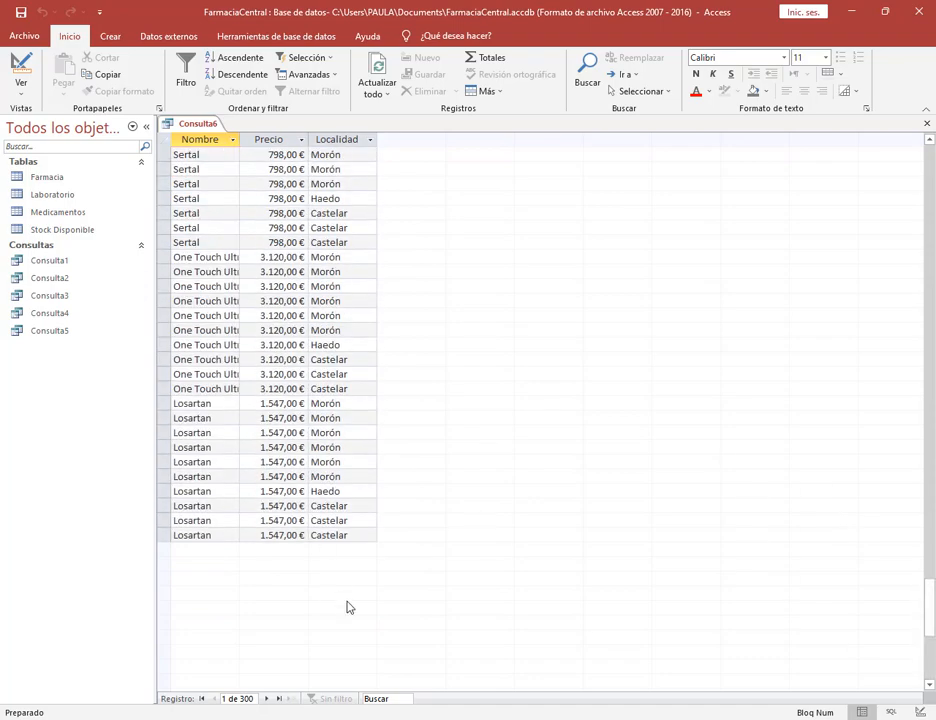
left_click_drag(931, 635, 929, 145)
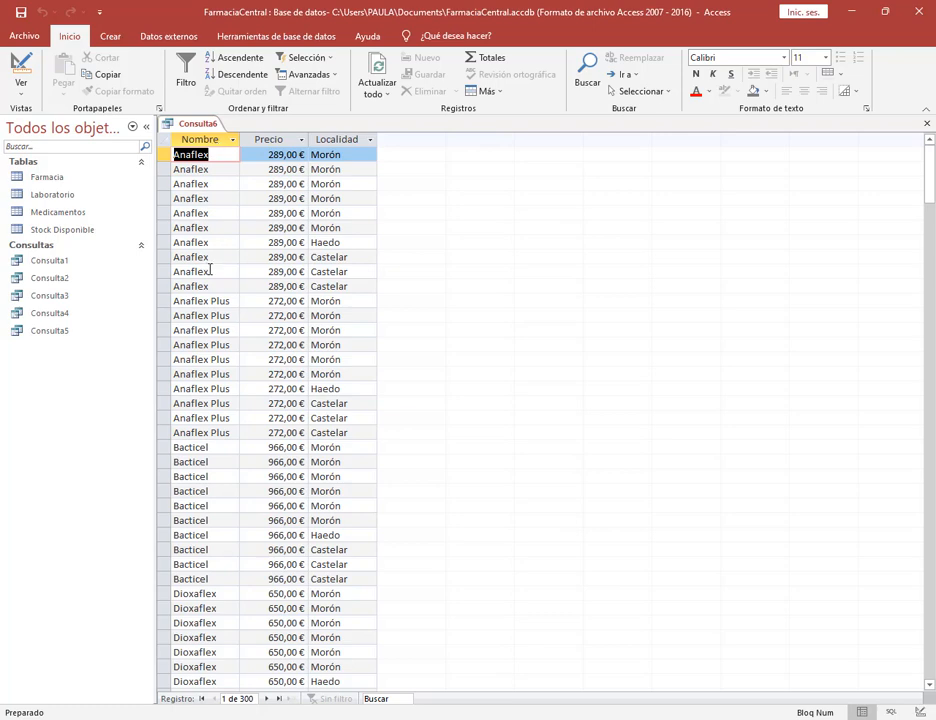
scroll(213, 267, "down", 1)
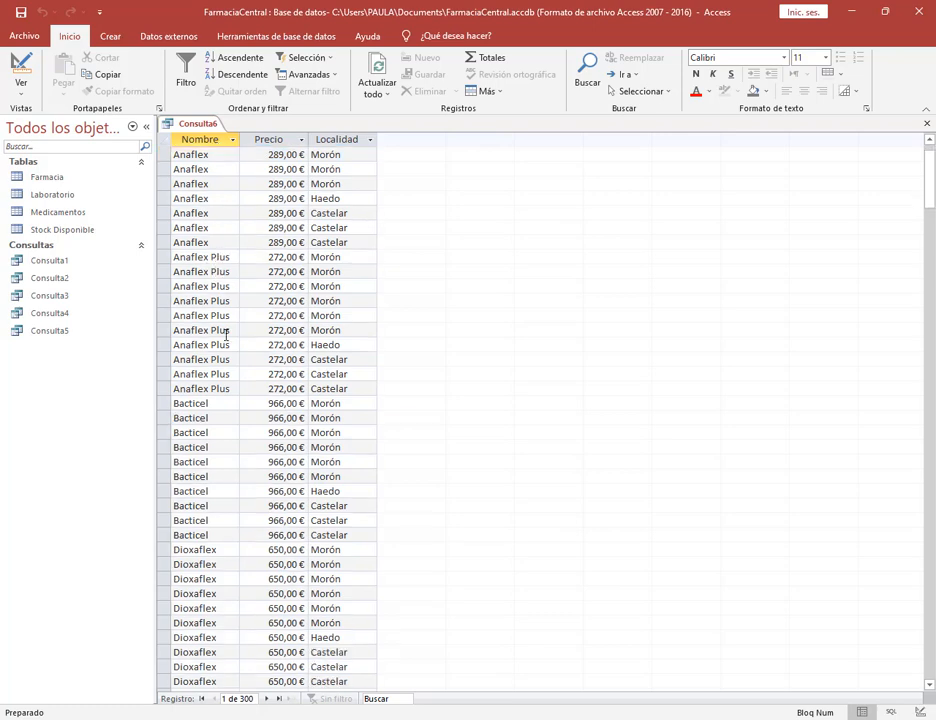
scroll(227, 369, "down", 2)
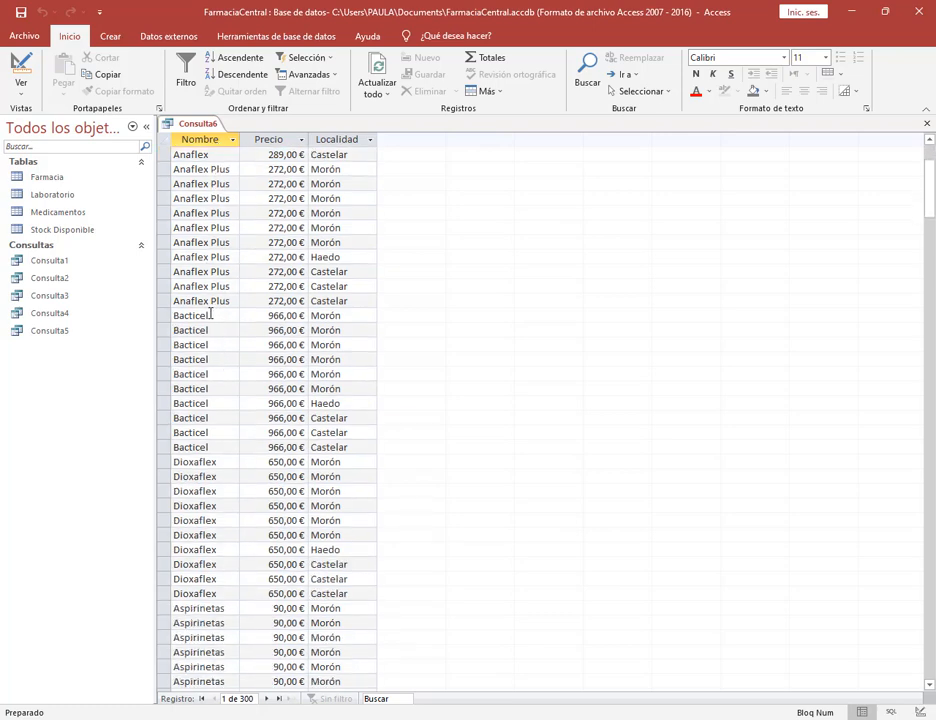
scroll(228, 440, "up", 3)
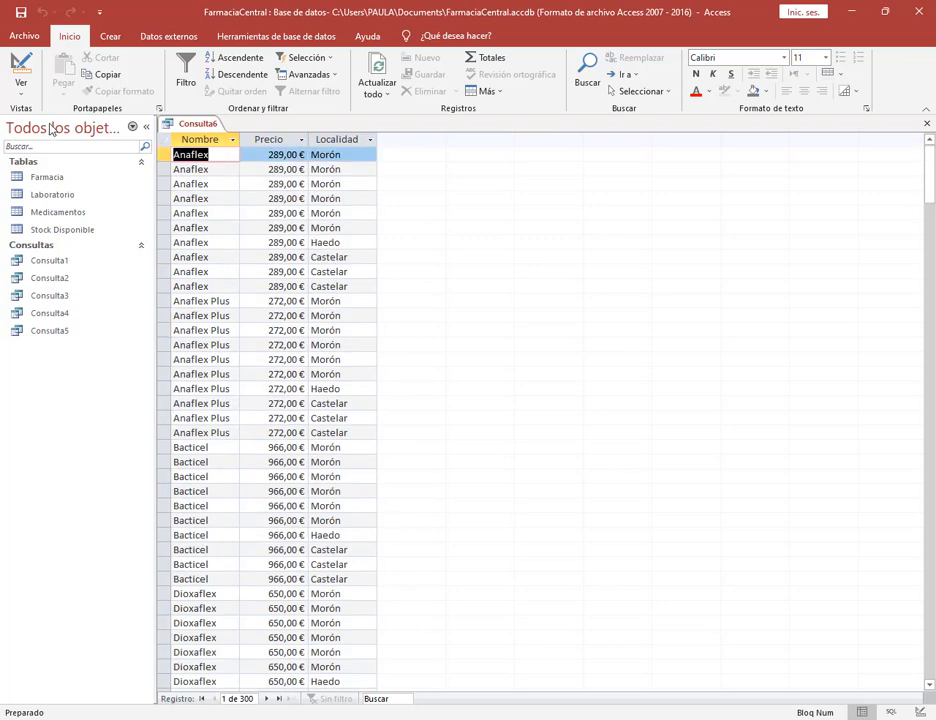
Return to the query design and space the Medicamentos and Farmacia tables apart to inspect the missing relationship.
left_click(25, 65)
left_click_drag(418, 155, 487, 155)
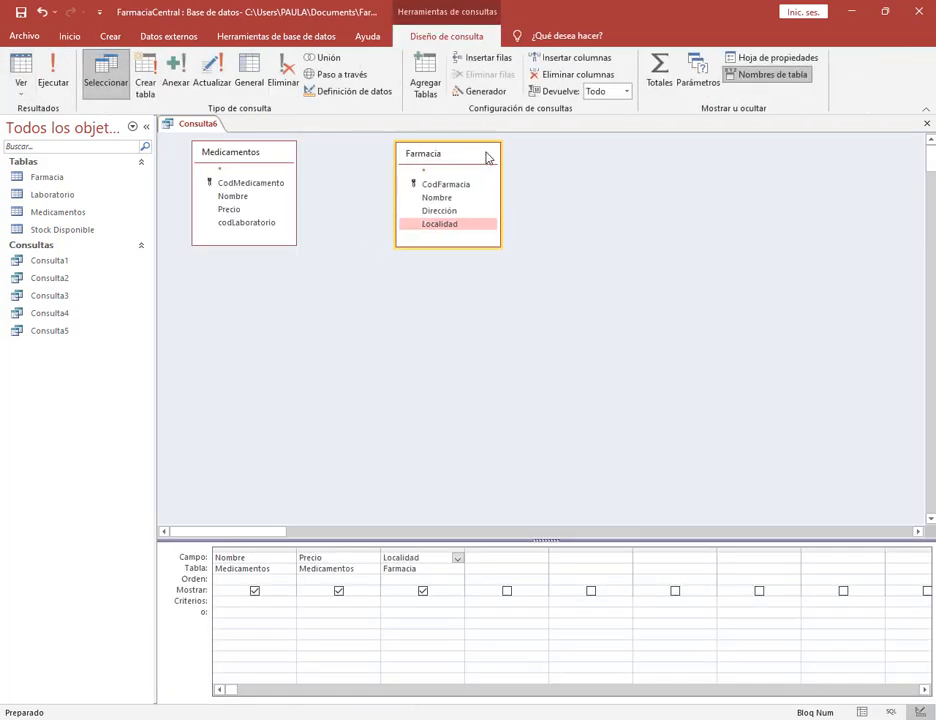
left_click_drag(244, 155, 265, 162)
left_click(437, 157)
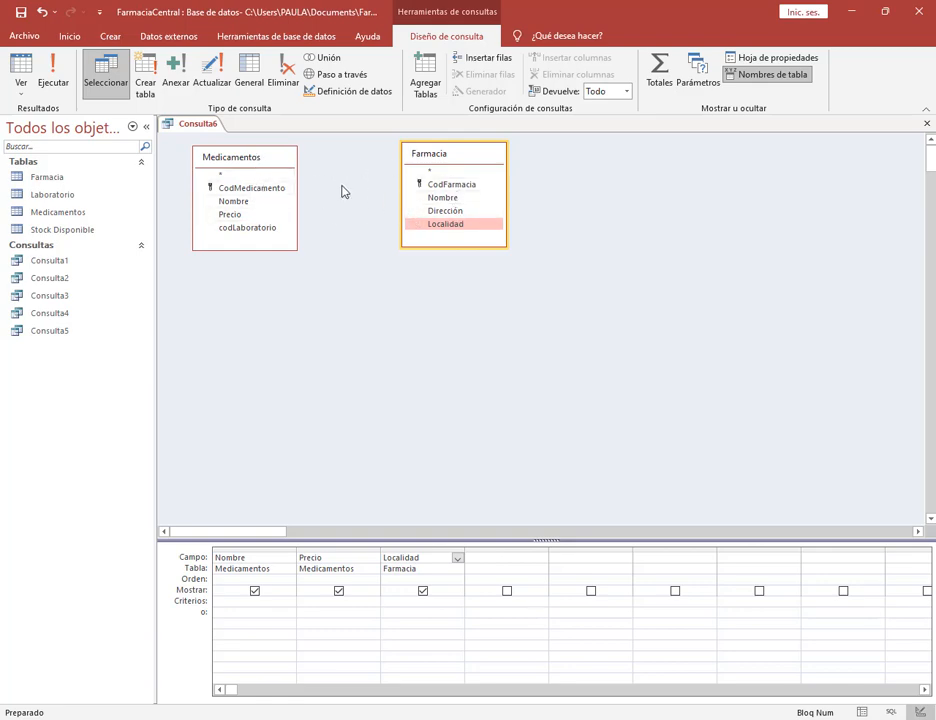
left_click(363, 249)
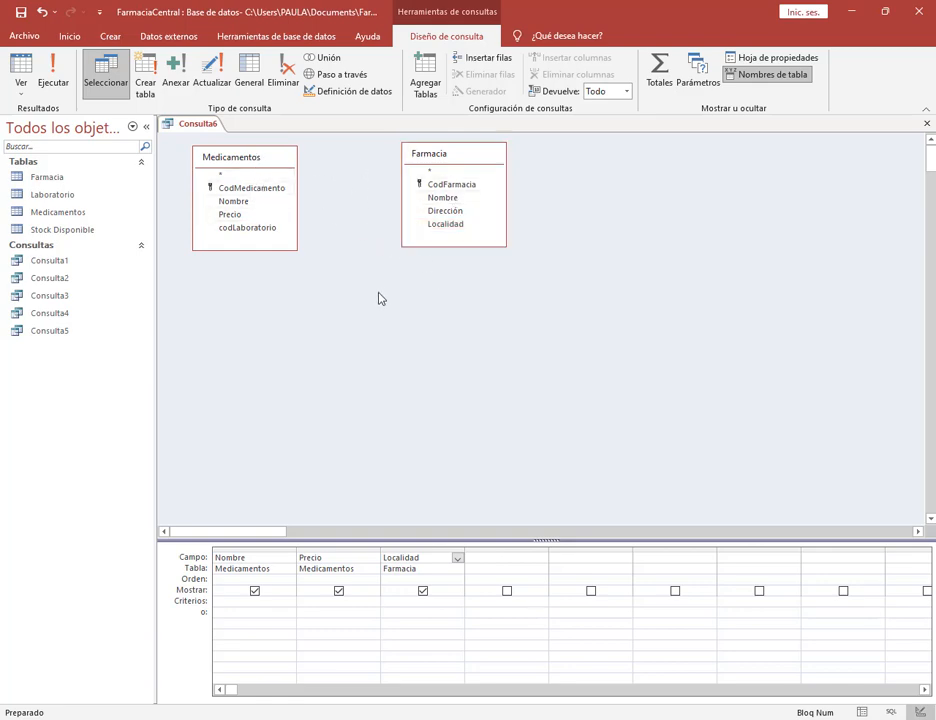
Add the Stock Disponible table to the query design.
left_click(426, 85)
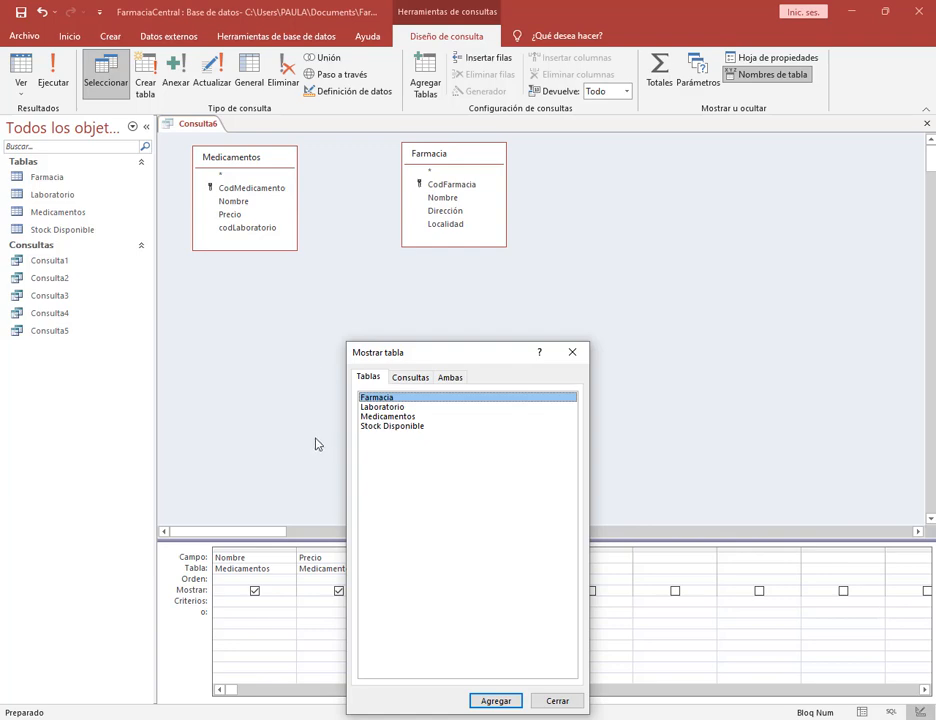
left_click(406, 428)
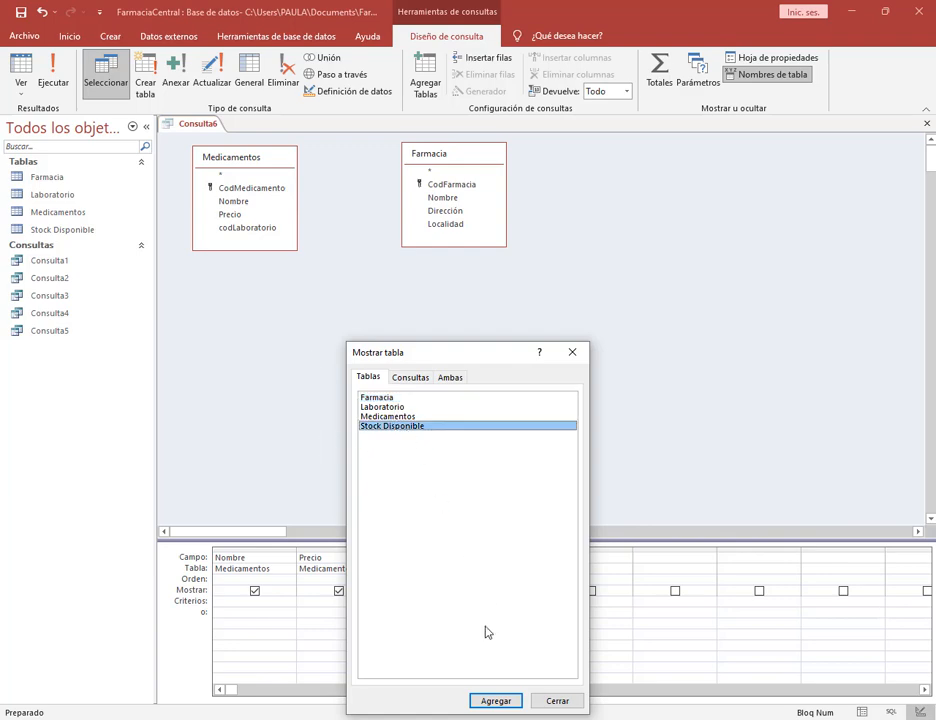
left_click(492, 701)
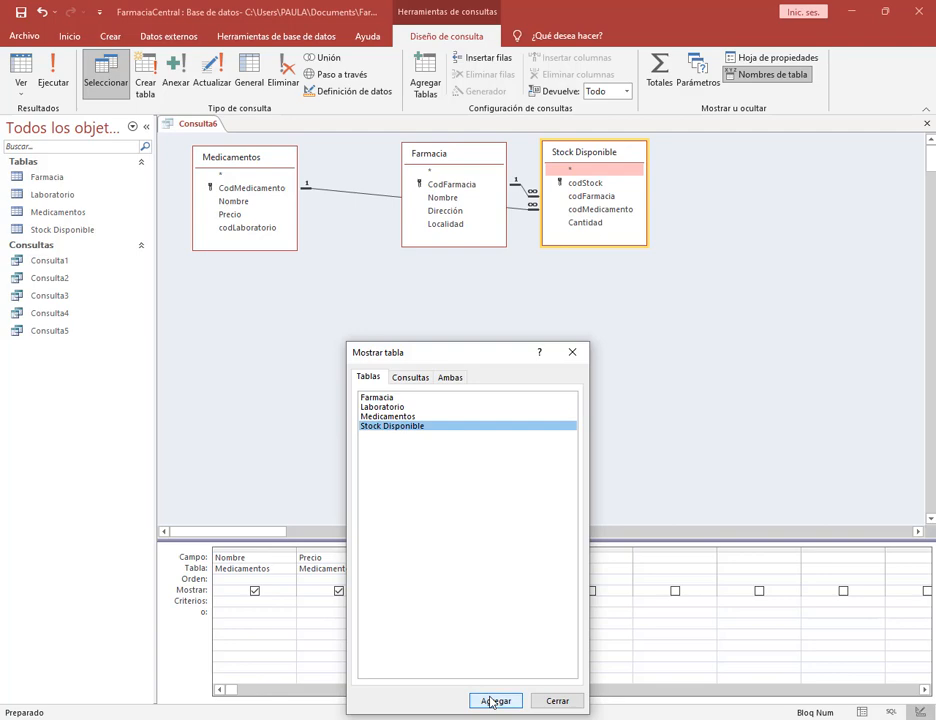
left_click(572, 352)
Arrange the Stock Disponible table between Medicamentos and Farmacia in the design, and run the query again.
left_click_drag(590, 165, 374, 287)
left_click_drag(455, 162, 608, 173)
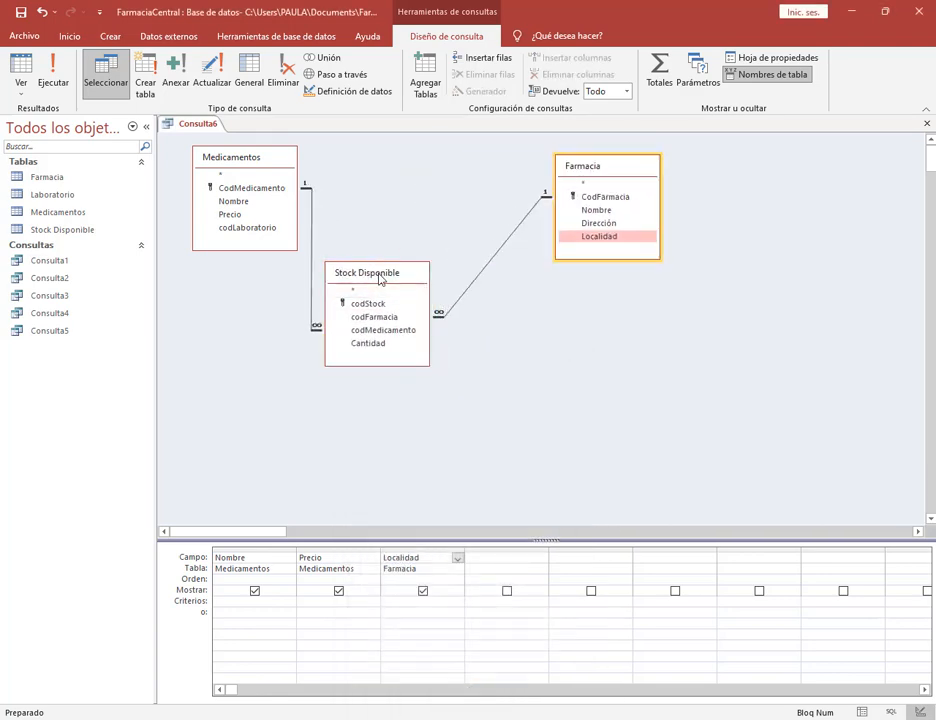
left_click_drag(355, 276, 421, 208)
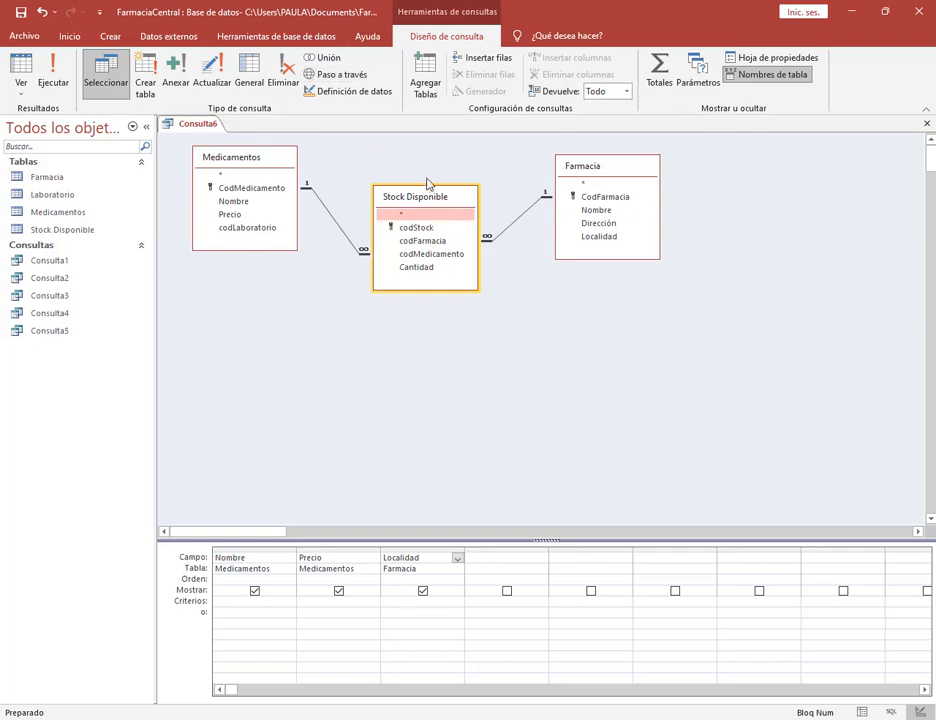
left_click_drag(434, 199, 434, 177)
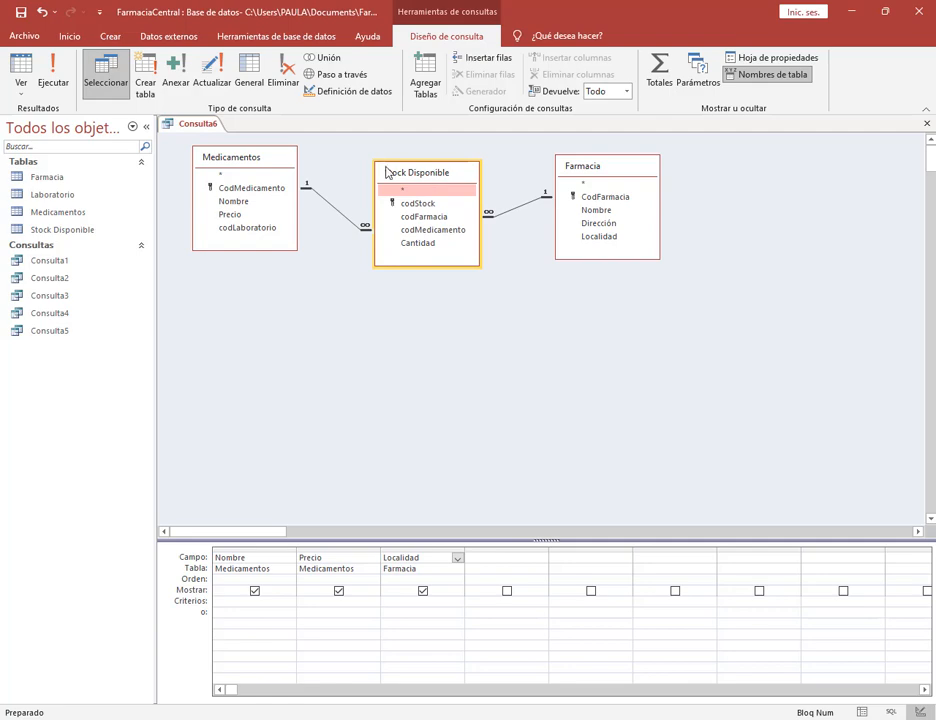
left_click(56, 87)
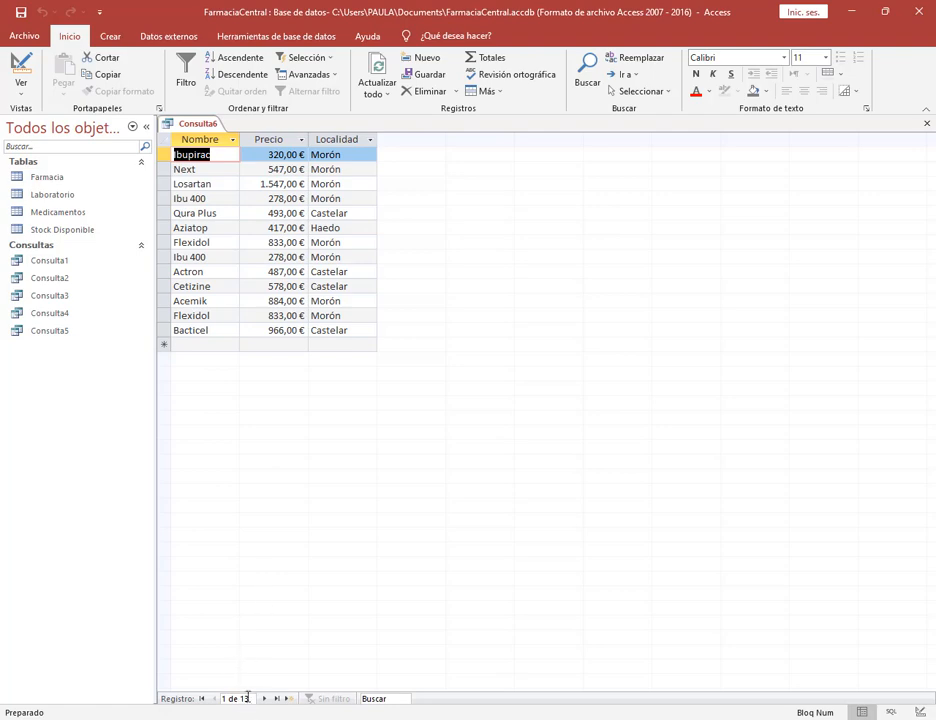
Examine the Stock Disponible table's records to compare them with the query results, and return to the query design.
double_click(86, 234)
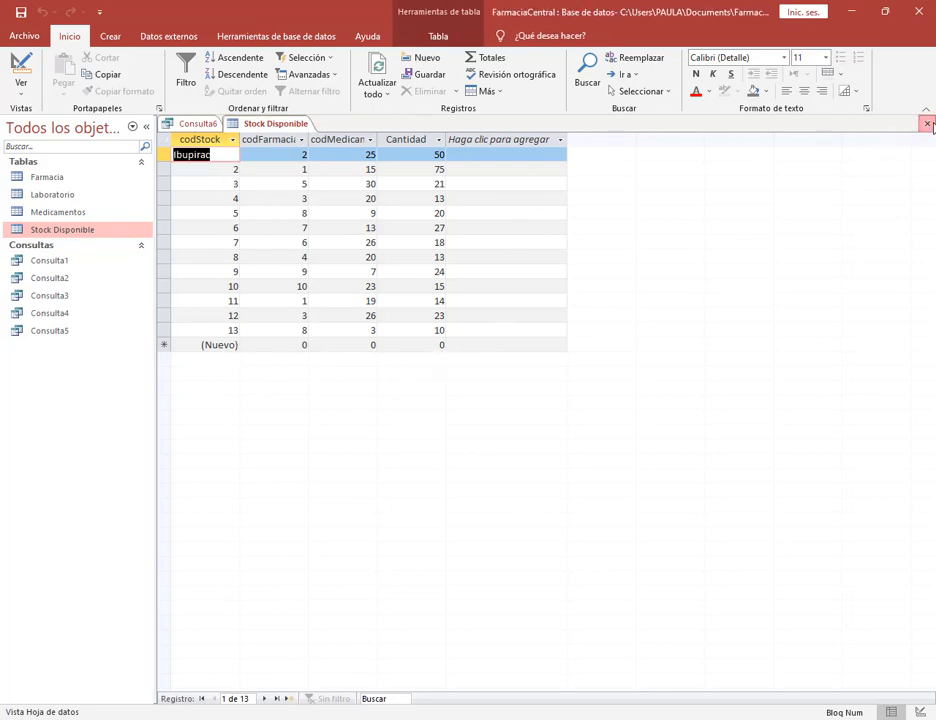
left_click(927, 123)
left_click(19, 66)
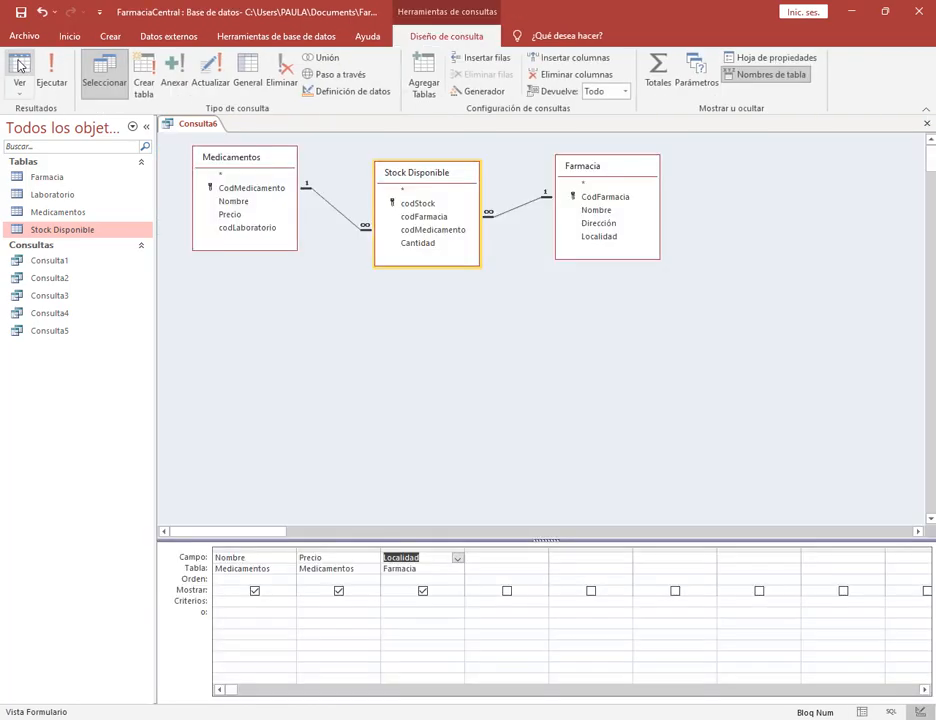
Check exercise 6 in the PDF, restrict the Localidad field to castelar in the query design, and run the query.
left_click(176, 719)
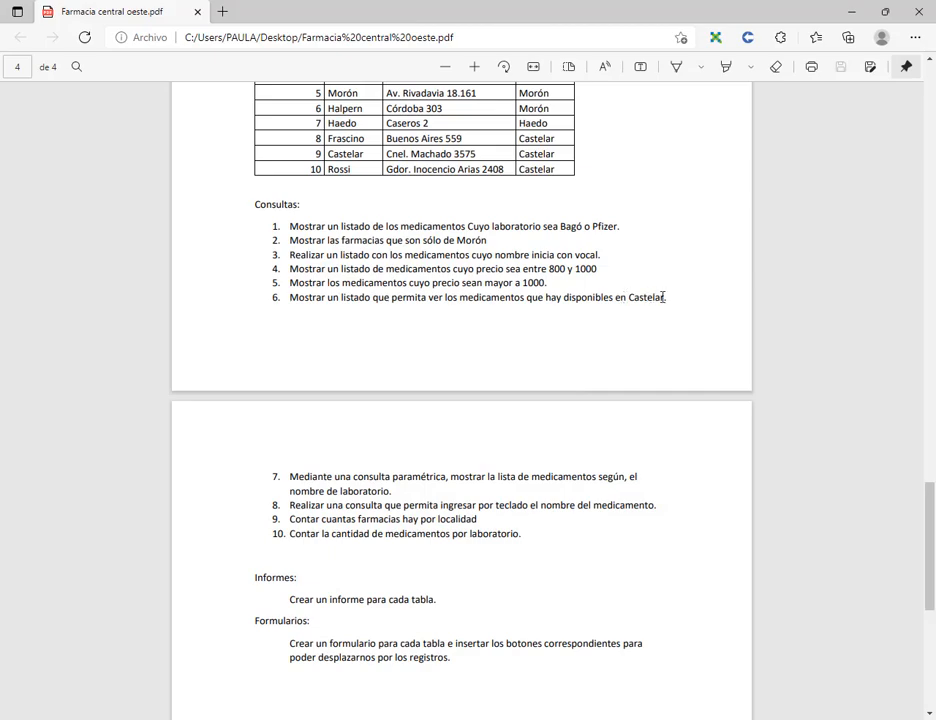
key("alt+Tab")
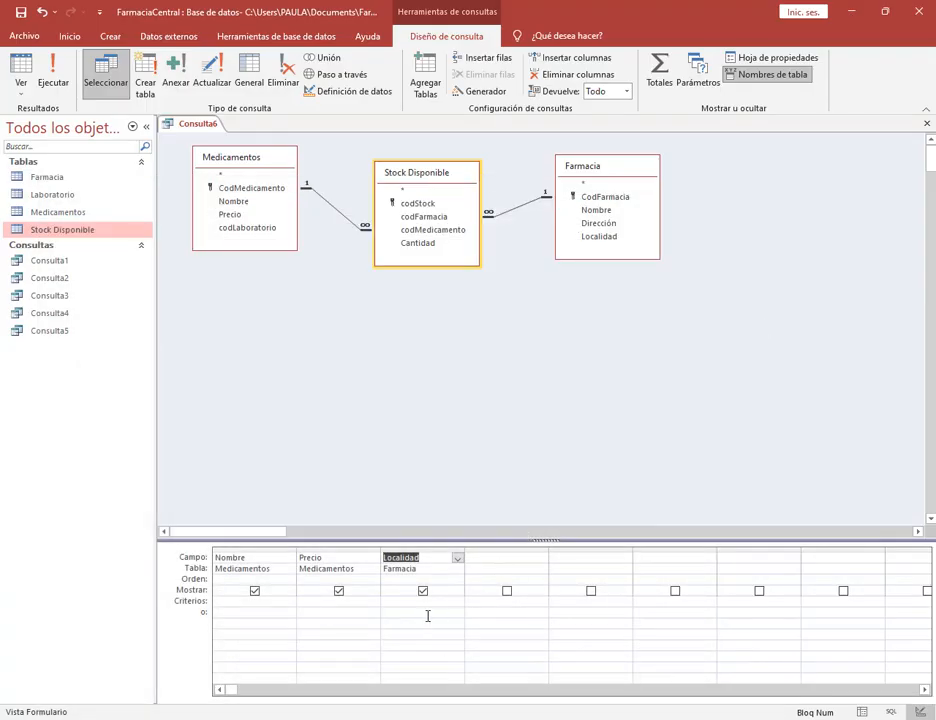
left_click(424, 602)
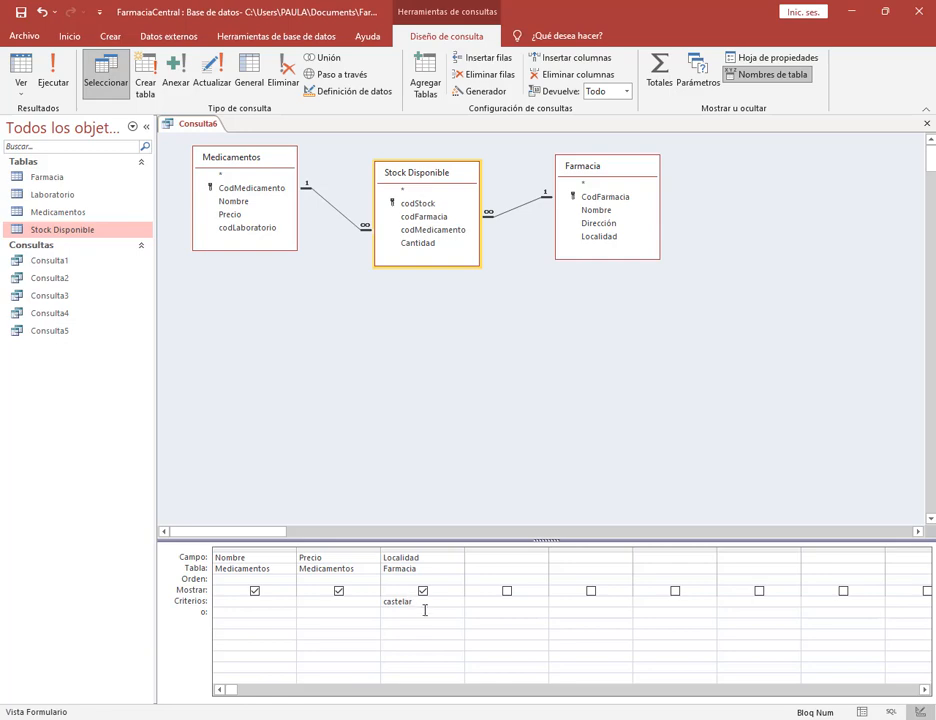
key("Down")
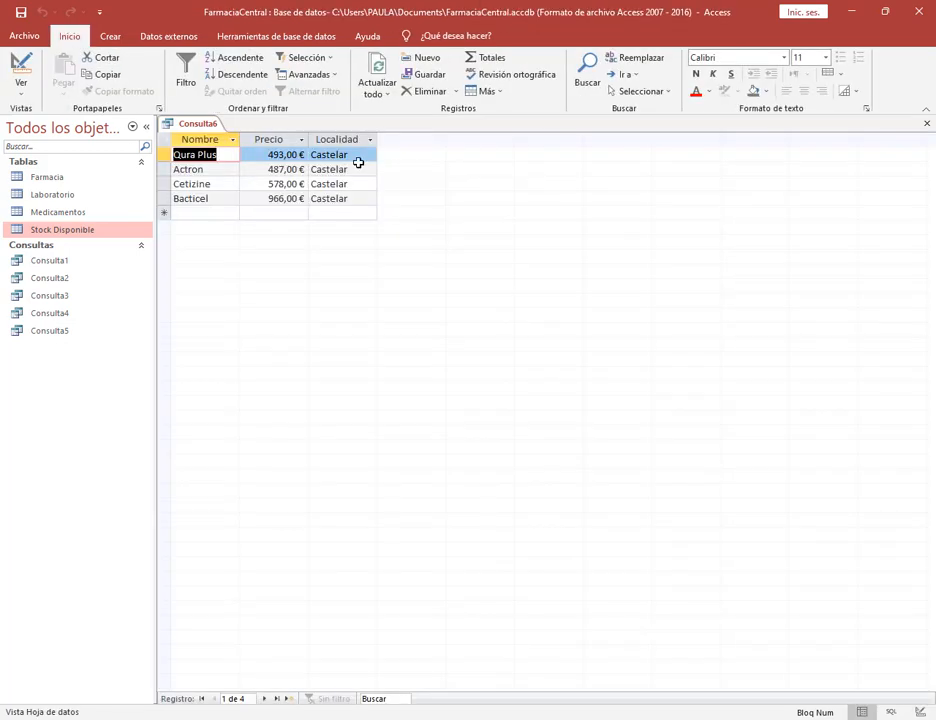
Save the query of medicines available in Castelar as Consulta6 and close it.
left_click(20, 14)
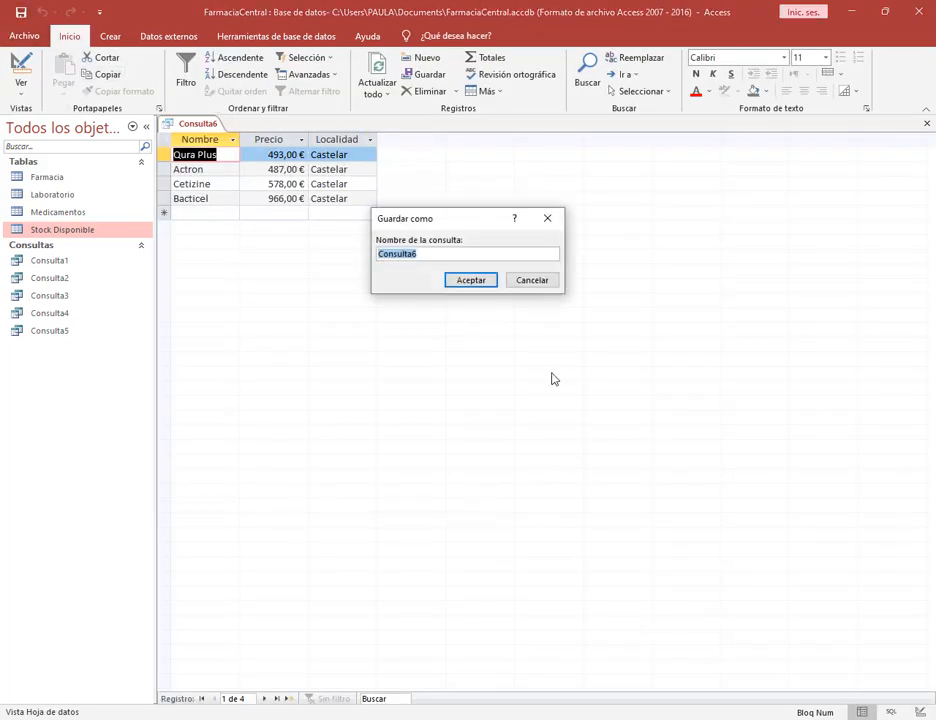
left_click(474, 281)
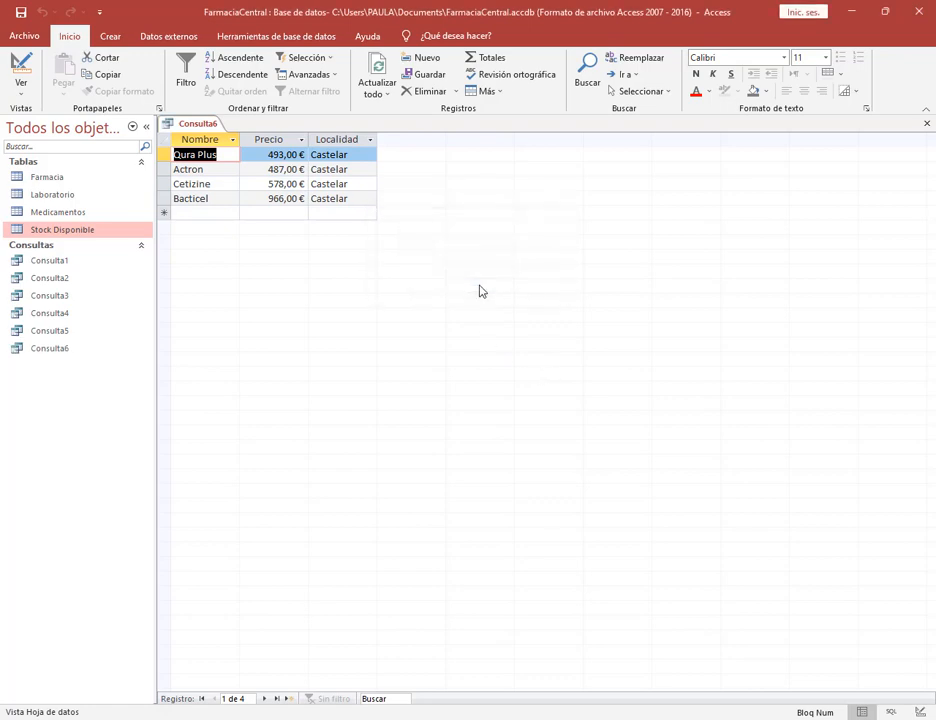
right_click(190, 123)
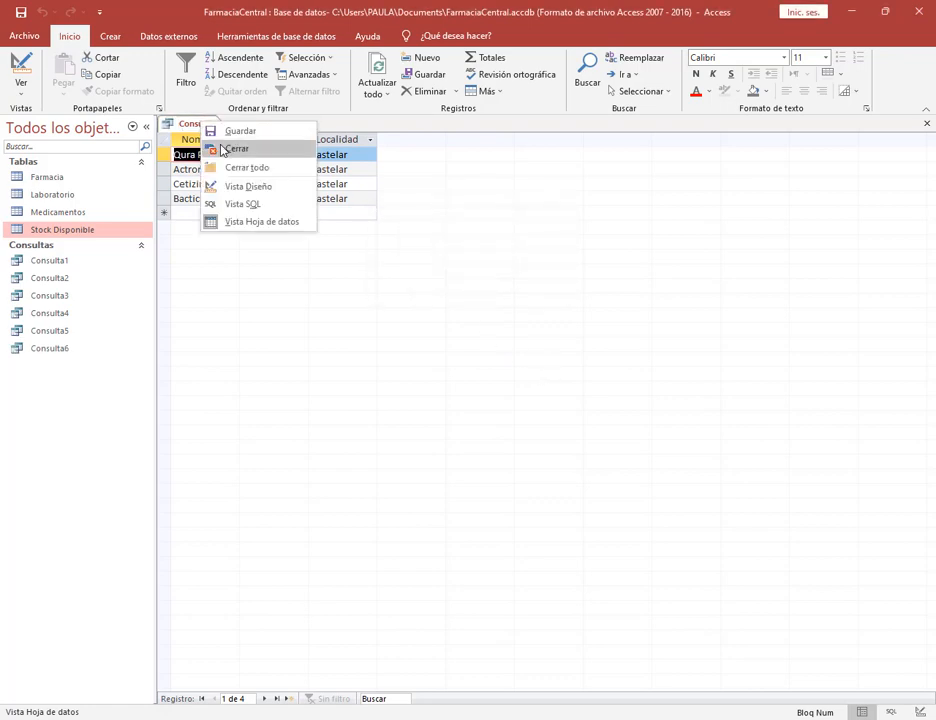
left_click(212, 148)
Read exercise 7 in the PDF, and start a new query design with the Medicamentos and Laboratorio tables.
key("alt+Tab")
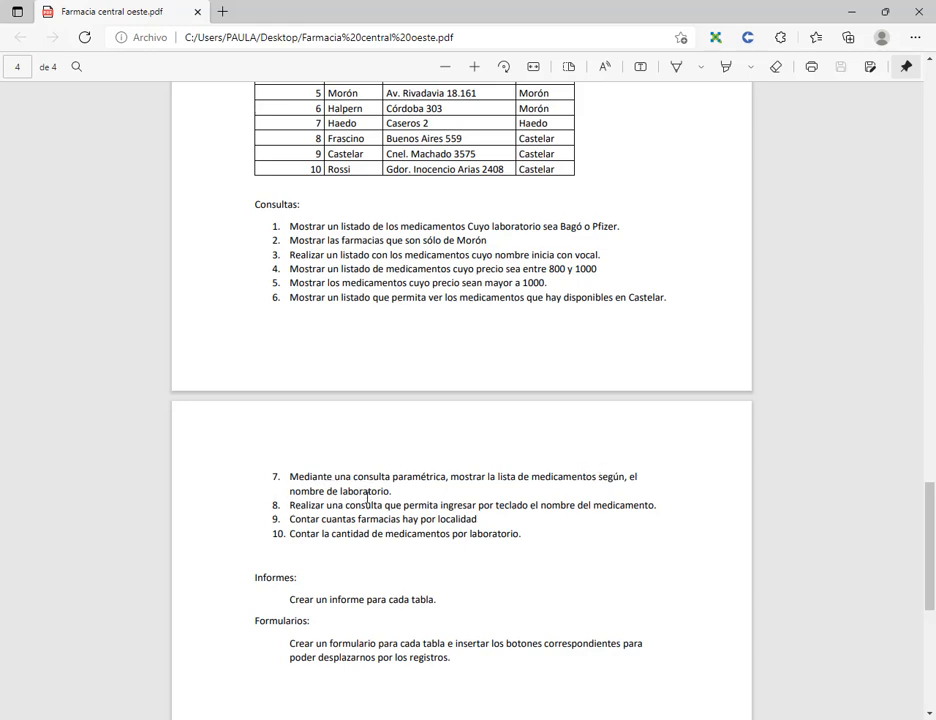
left_click_drag(290, 477, 453, 477)
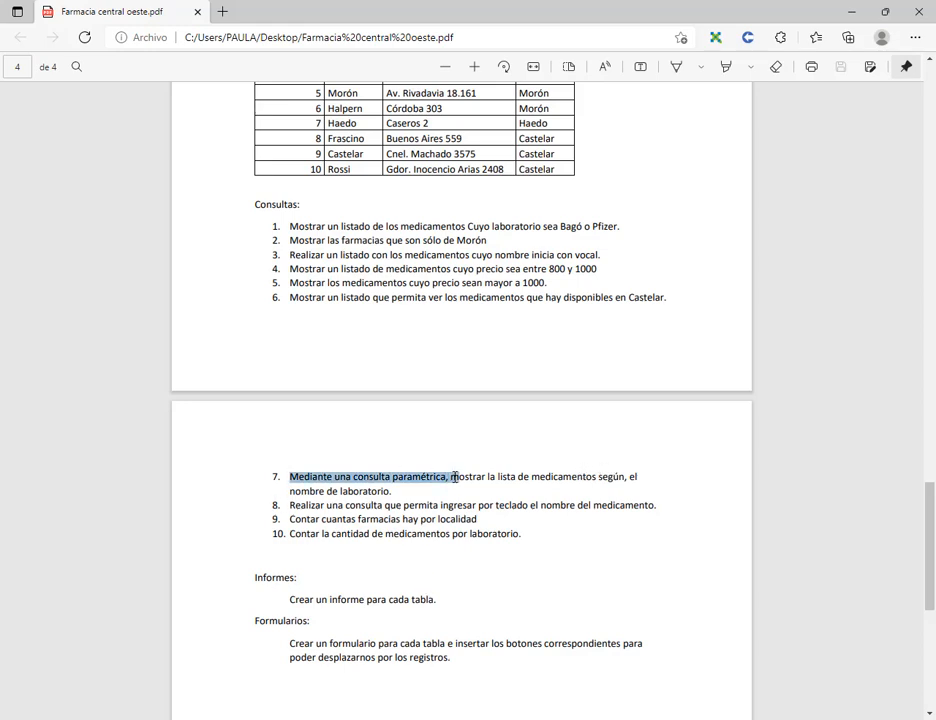
left_click(885, 11)
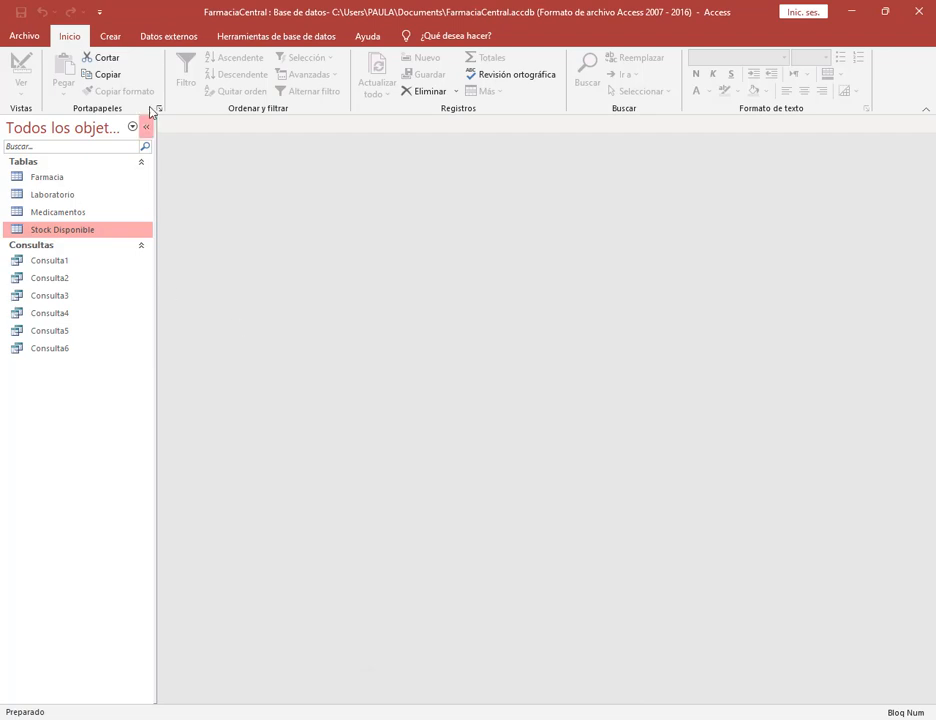
left_click(110, 36)
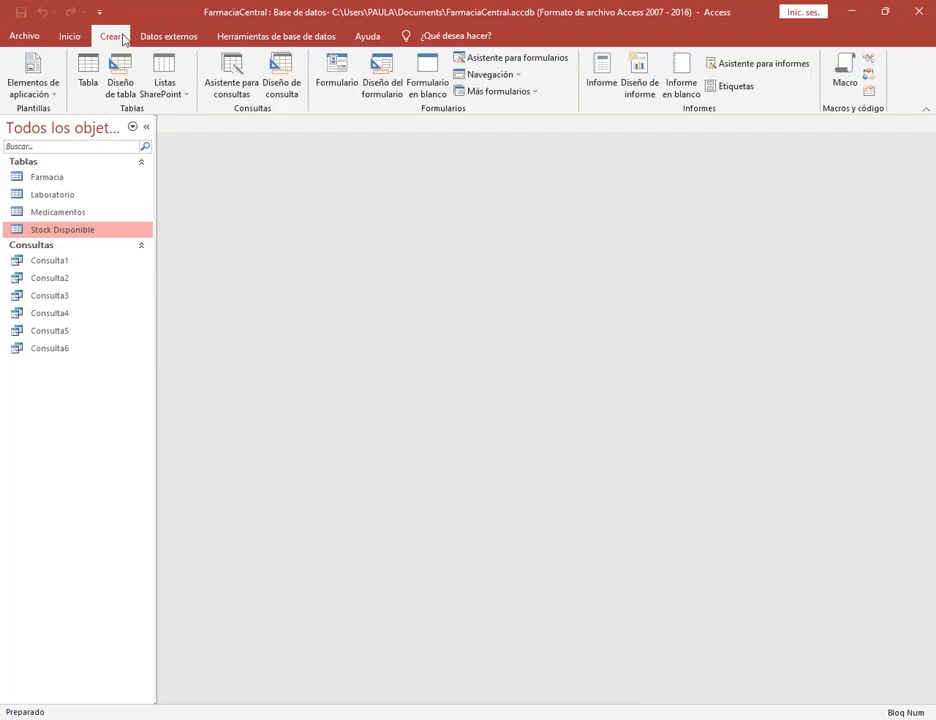
left_click(280, 76)
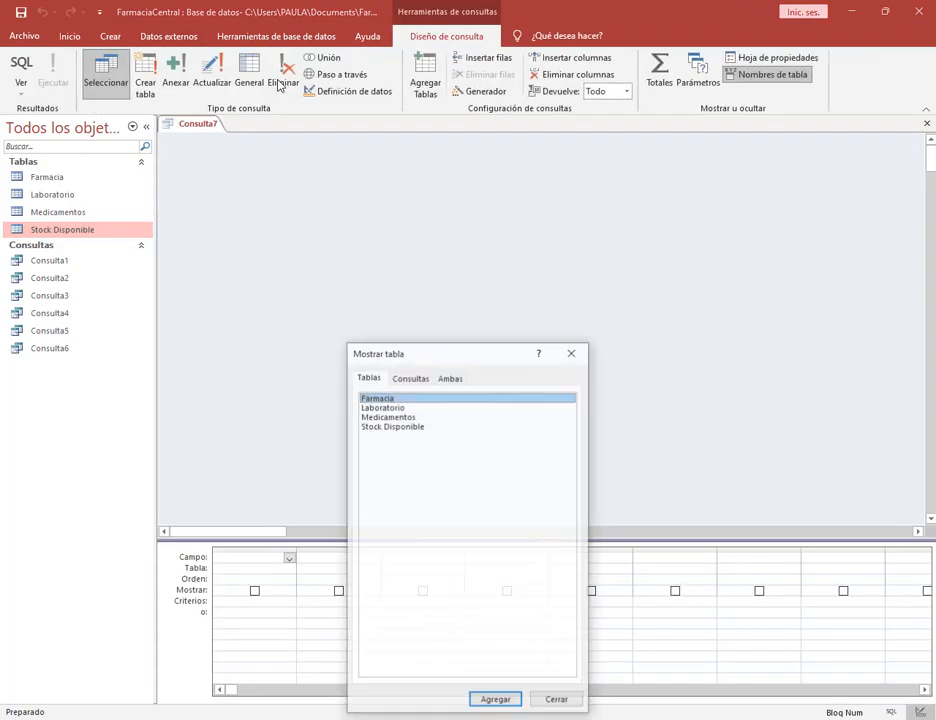
double_click(396, 417)
double_click(390, 407)
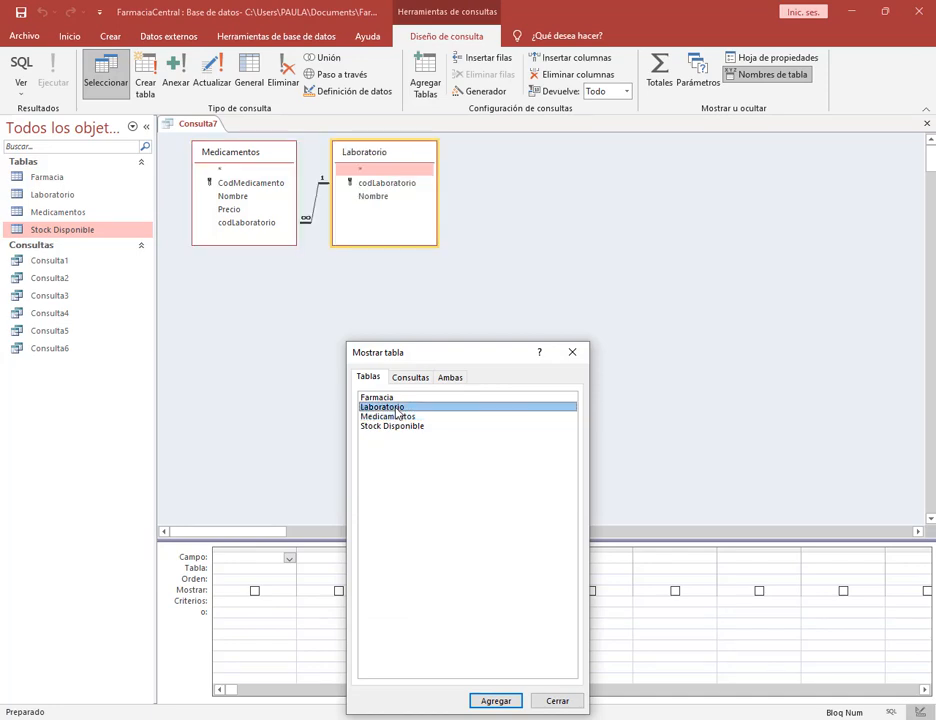
left_click(556, 701)
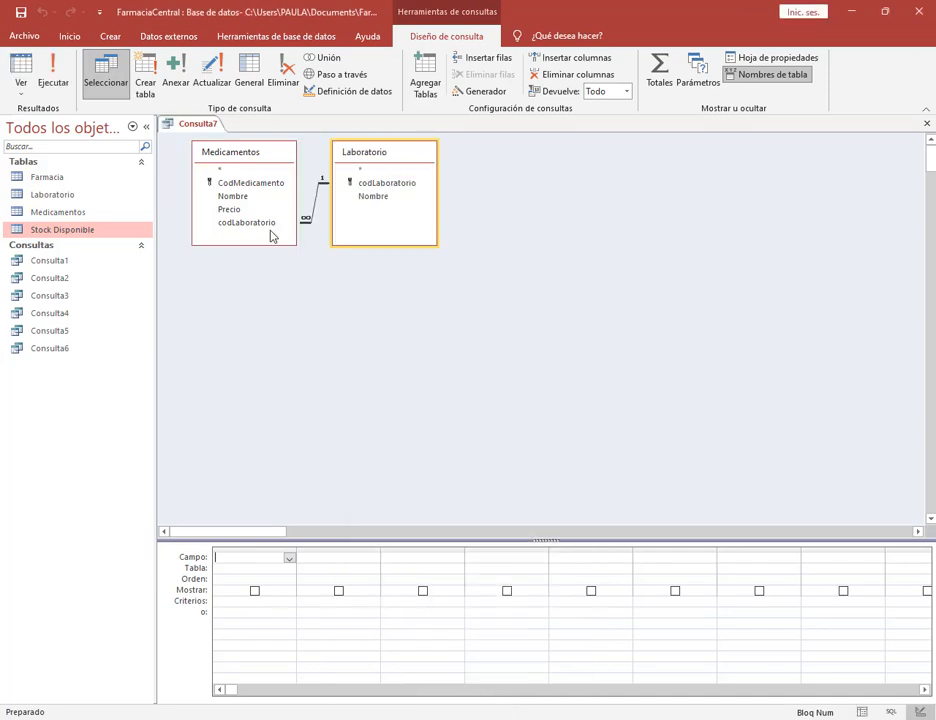
Add Nombre and Precio from Medicamentos and Nombre from Laboratorio to the query, and run it.
double_click(252, 198)
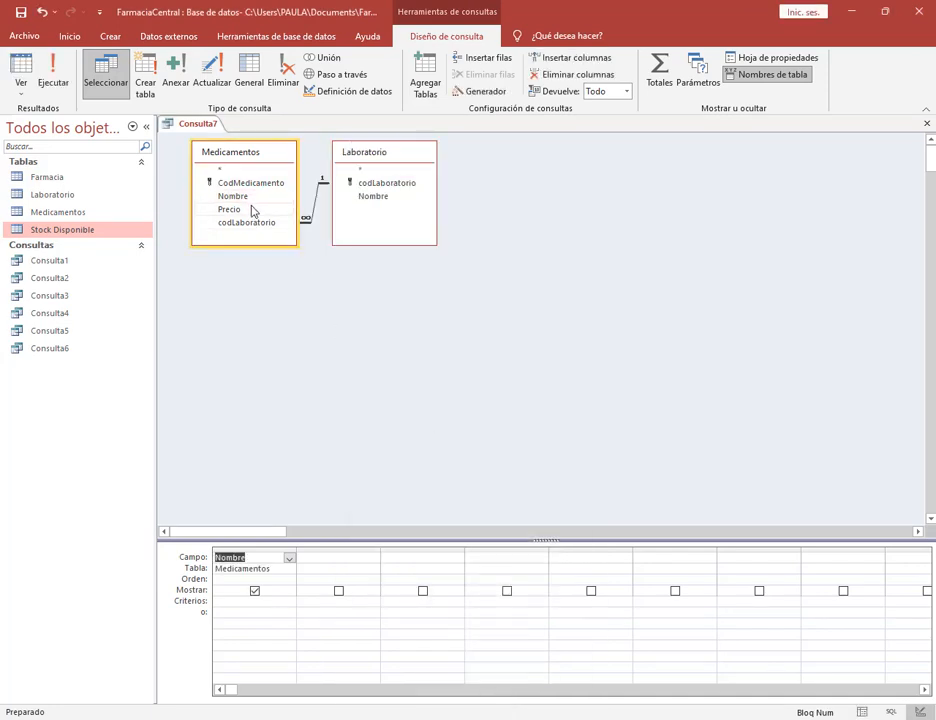
double_click(252, 210)
double_click(376, 198)
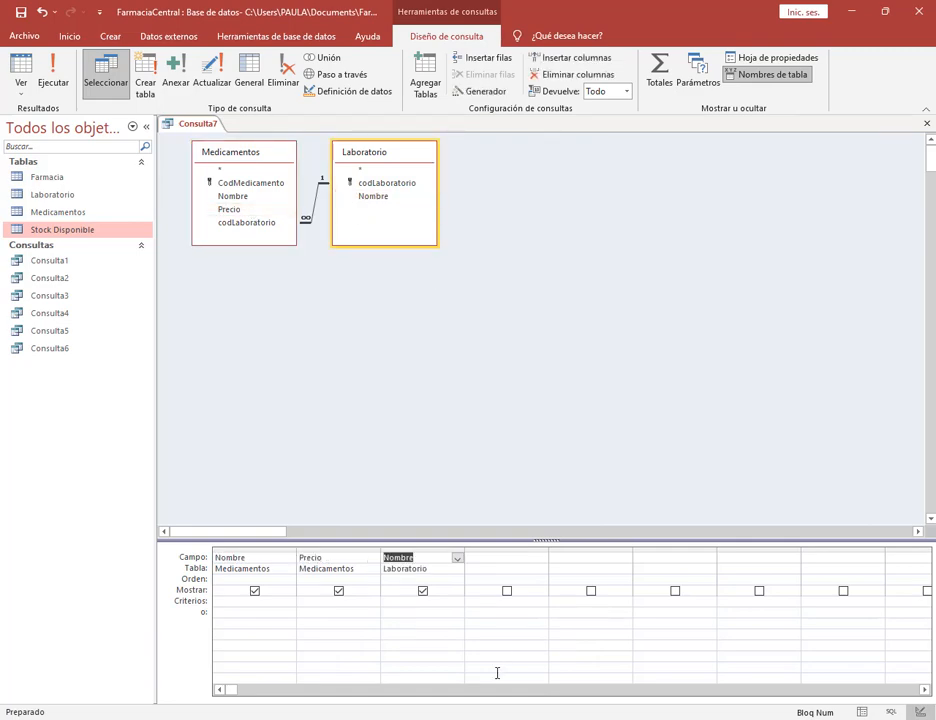
left_click(53, 72)
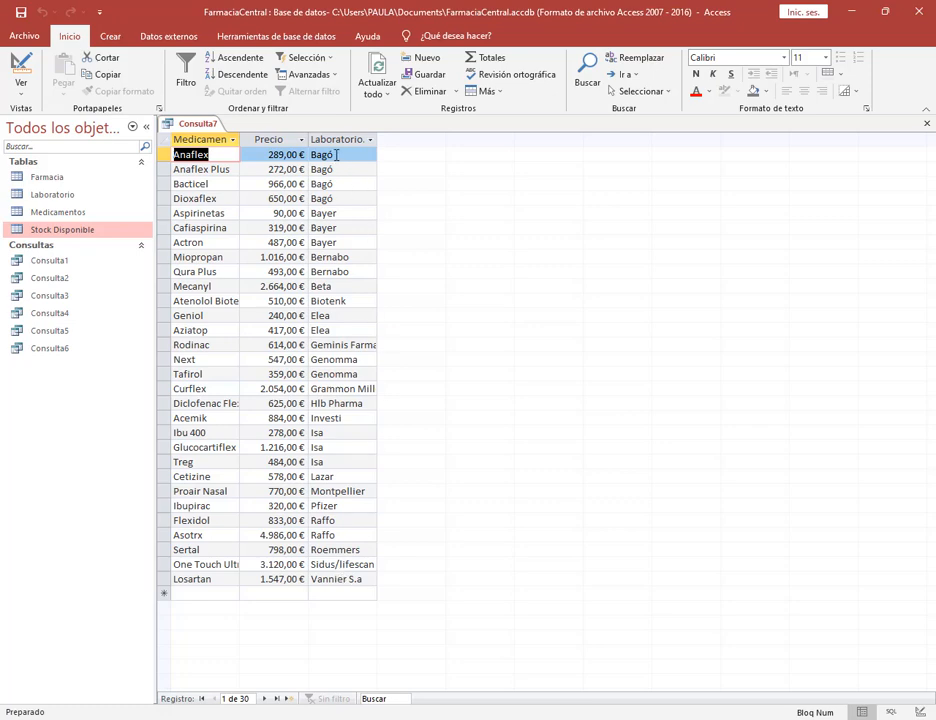
In the query design, set the Laboratorio Nombre criterion to [Ingresá el nombre de un laboratorio] and widen that column to fit the text.
left_click(22, 66)
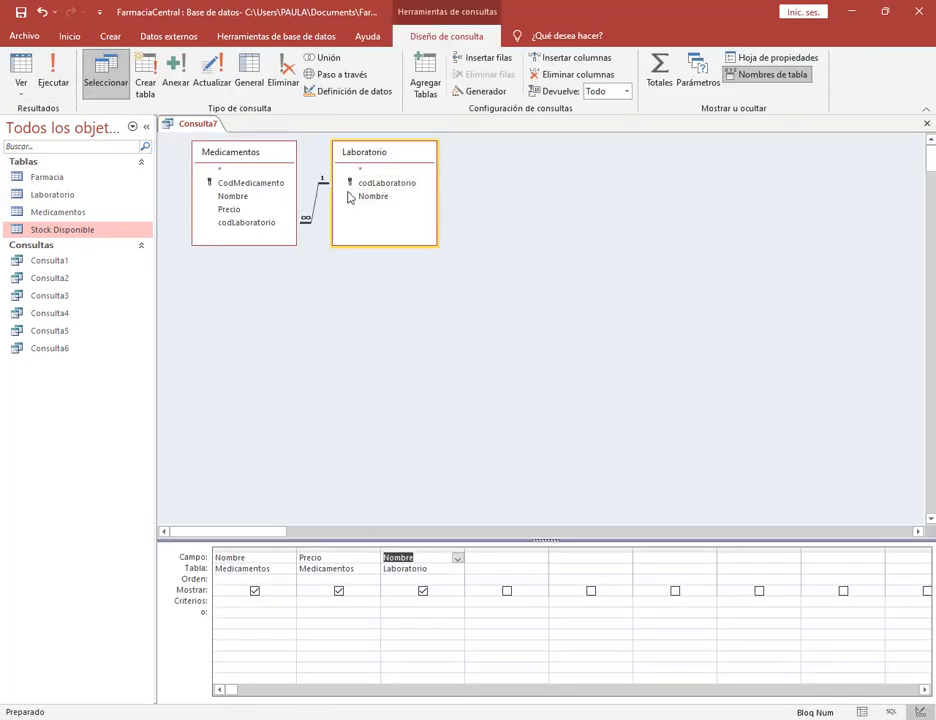
left_click_drag(465, 547, 506, 547)
left_click(396, 603)
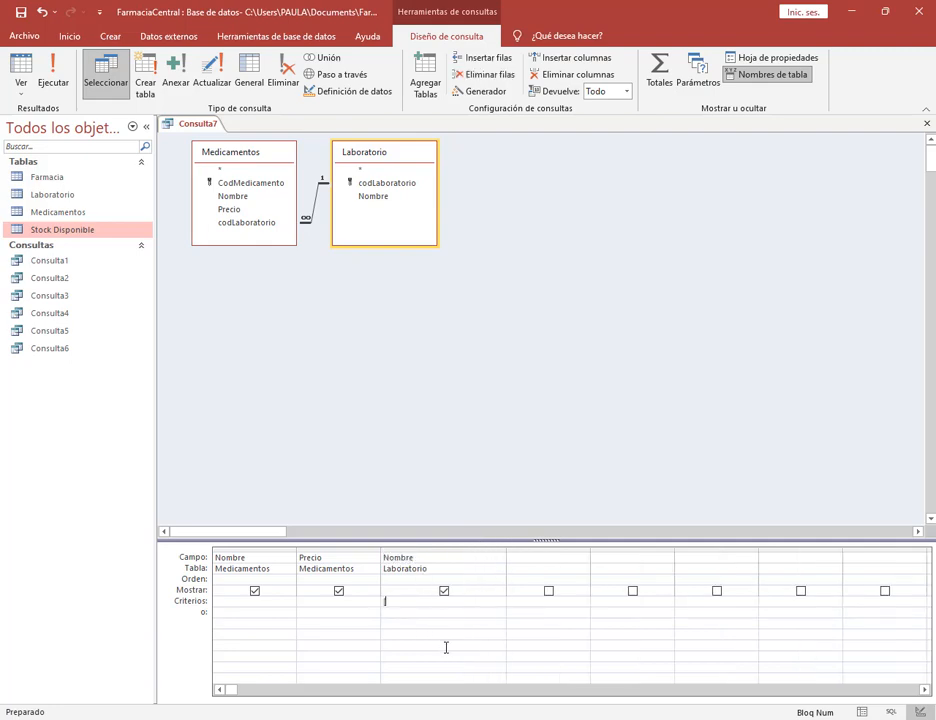
type("[Ingresá el nombre de un labora")
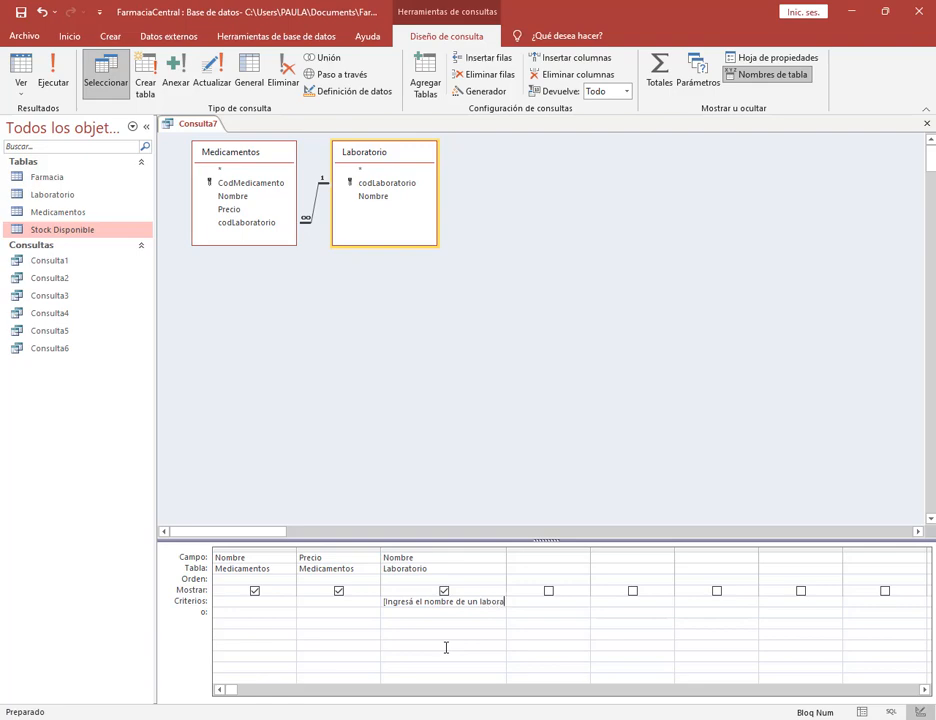
type("torio")
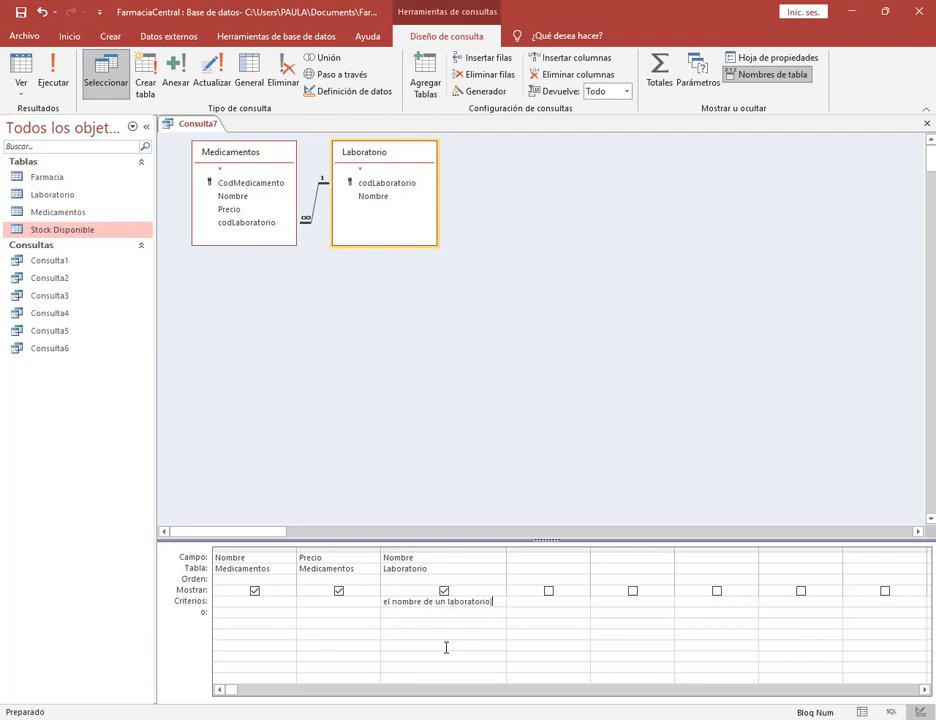
left_click(446, 648)
left_click_drag(506, 549, 573, 549)
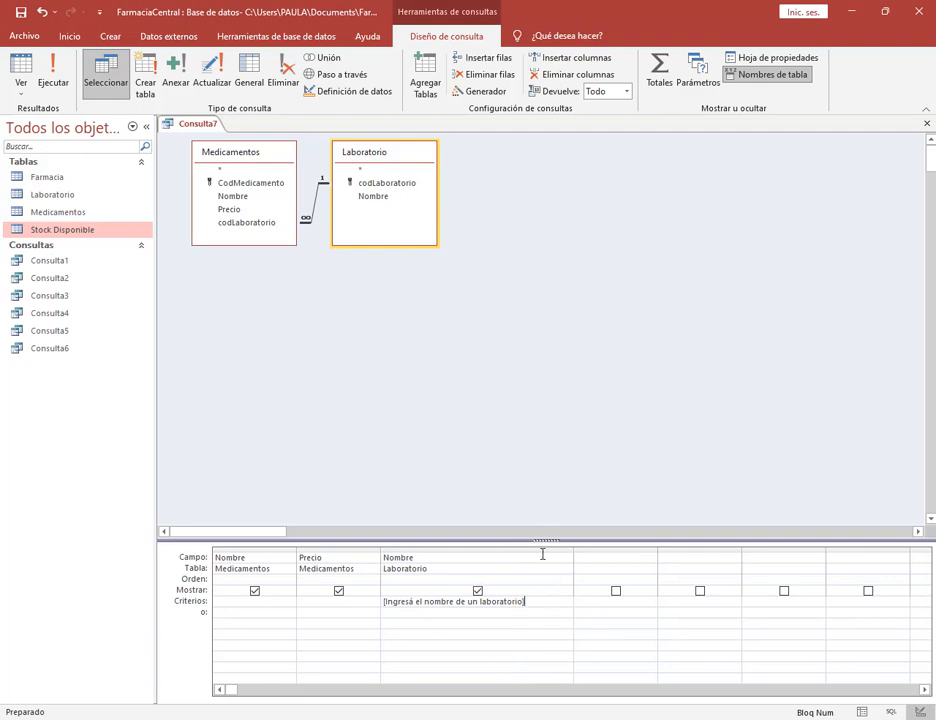
Test the parametric query by running it with the laboratory name Bagó and again with pfizer.
left_click(50, 75)
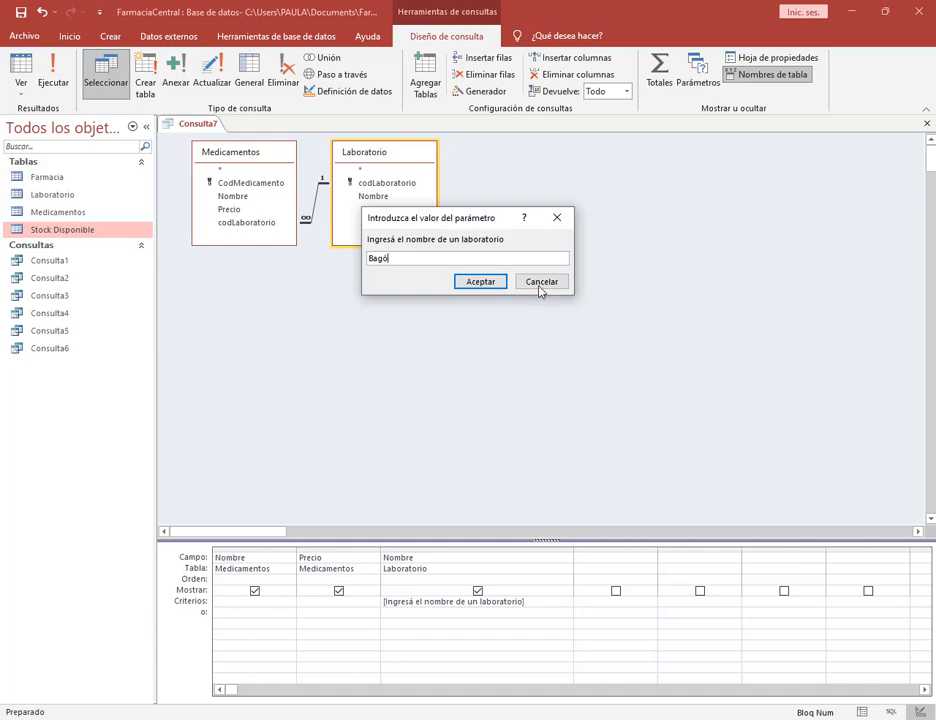
left_click(495, 282)
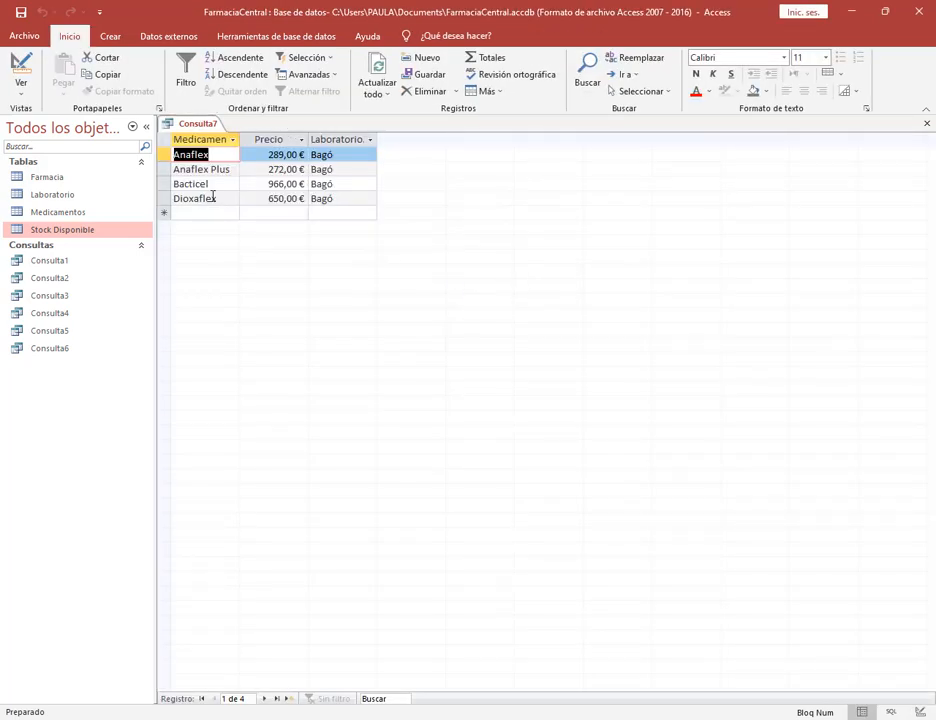
left_click(16, 66)
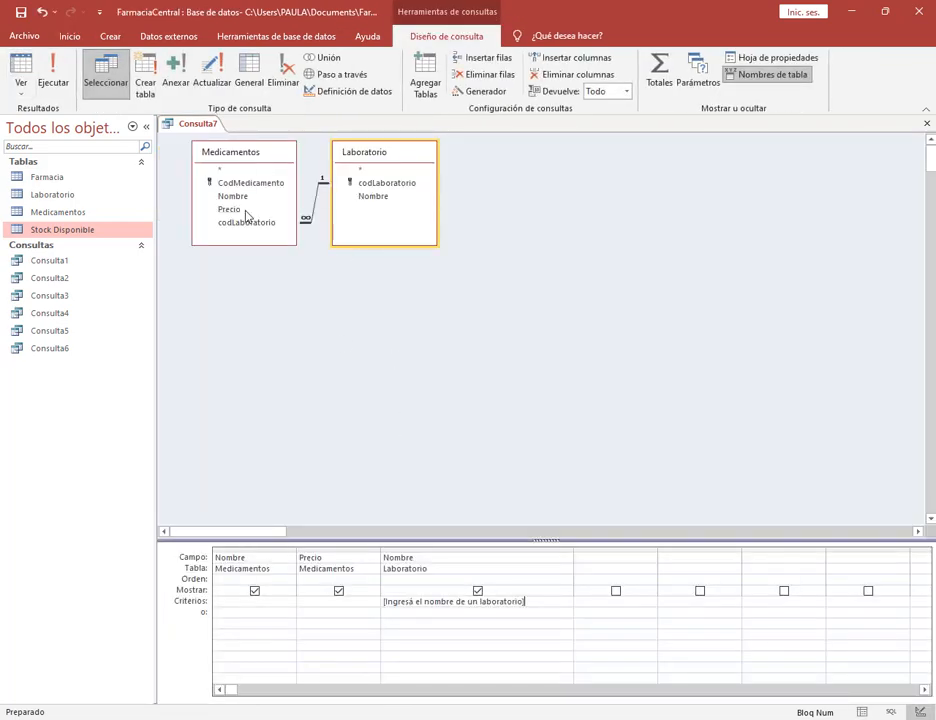
left_click(46, 70)
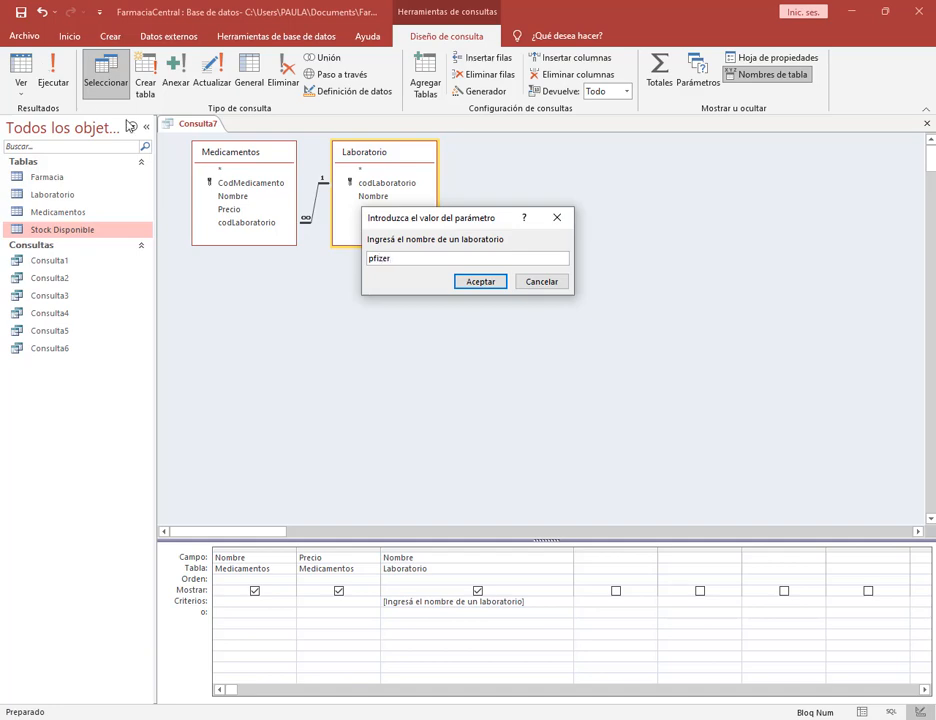
left_click(481, 282)
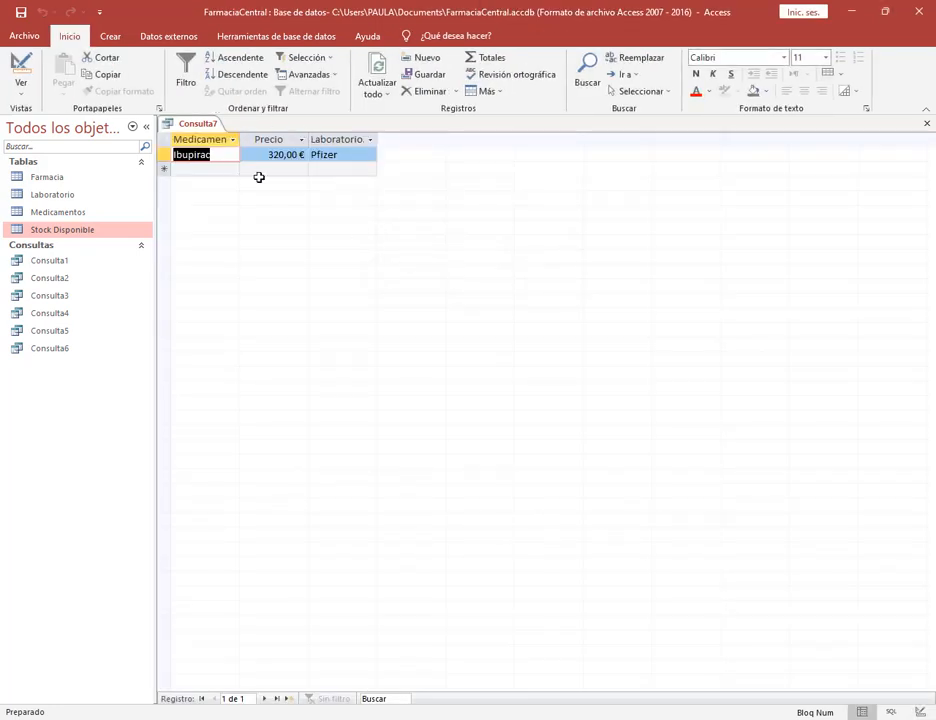
Remove the laboratory name parameter criterion and rerun the query, comparing its results with the records of the Laboratorio table.
left_click(33, 68)
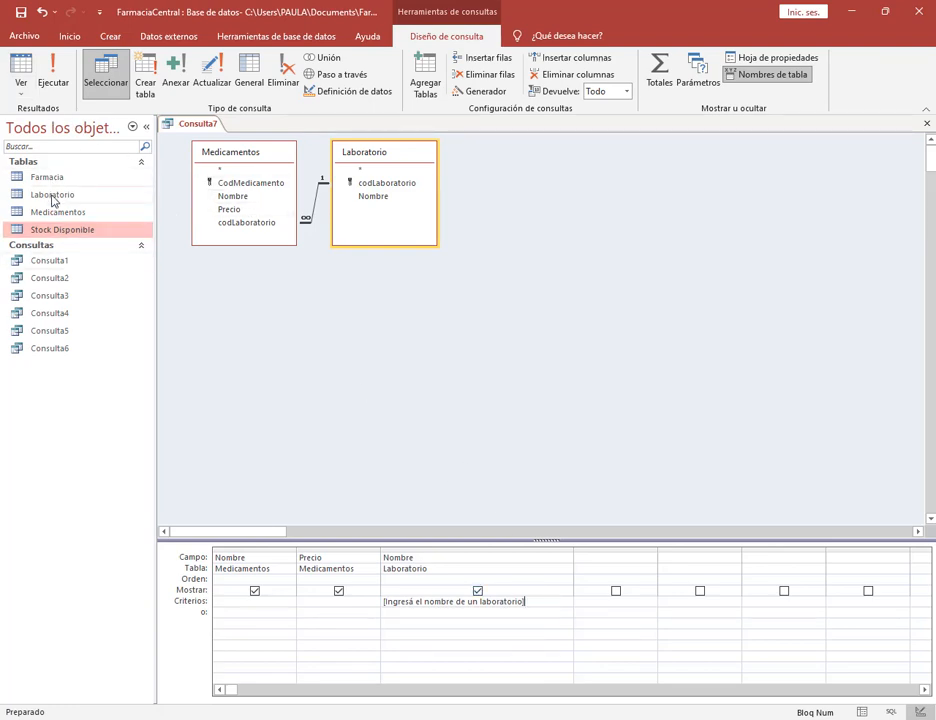
left_click(555, 603)
left_click_drag(555, 603, 340, 602)
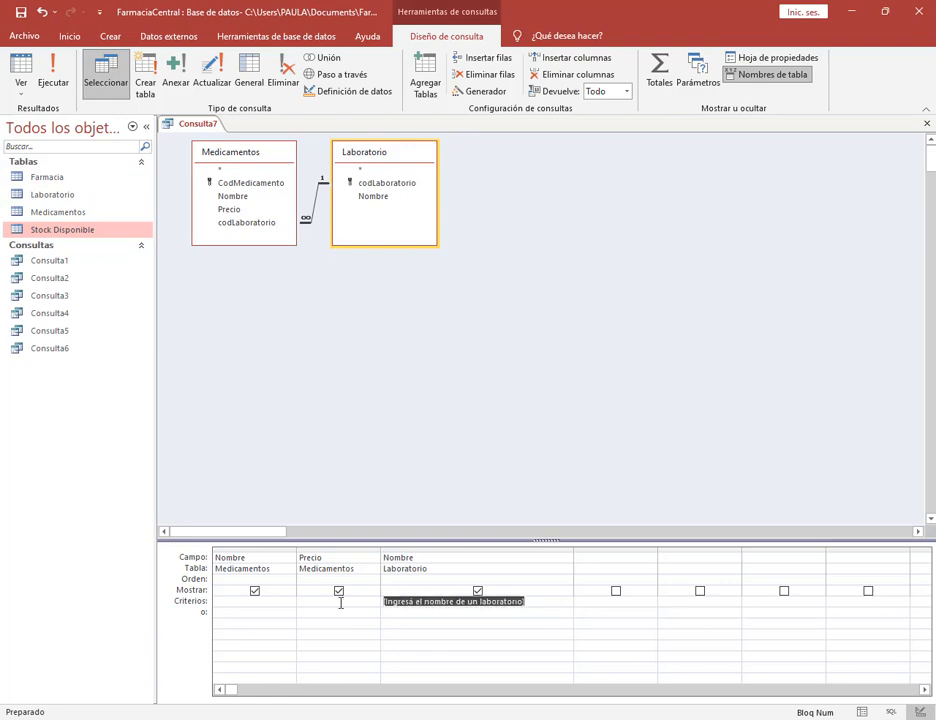
key("Delete")
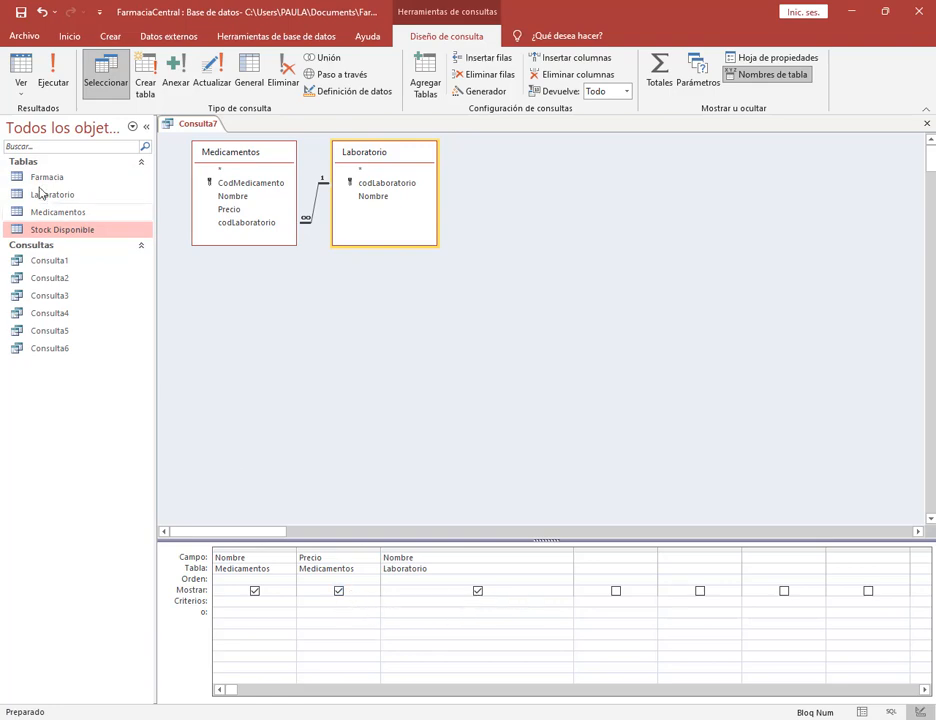
left_click(50, 68)
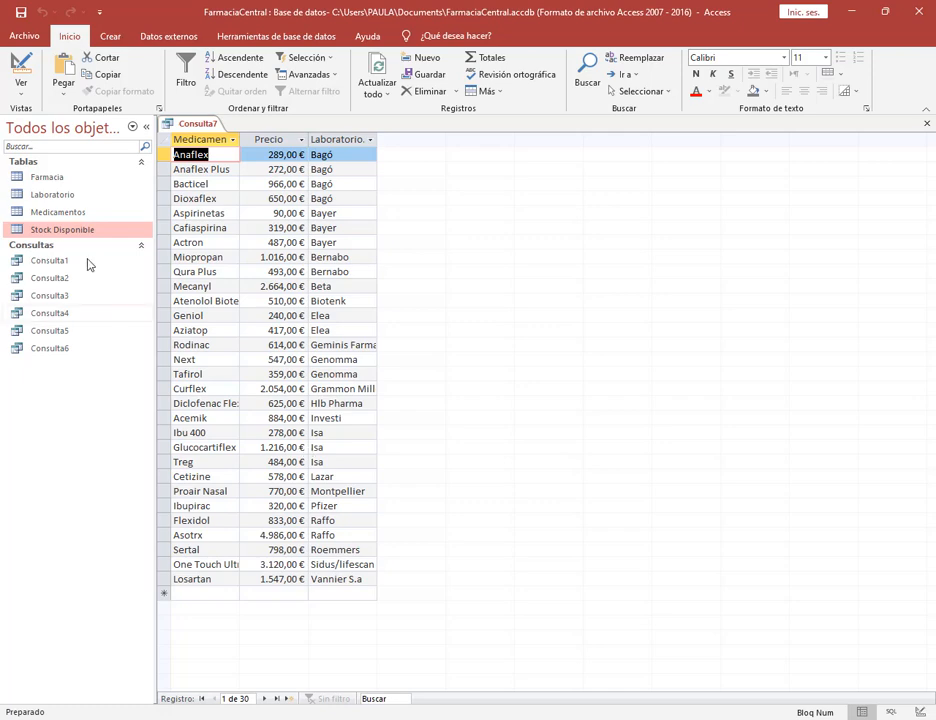
double_click(62, 195)
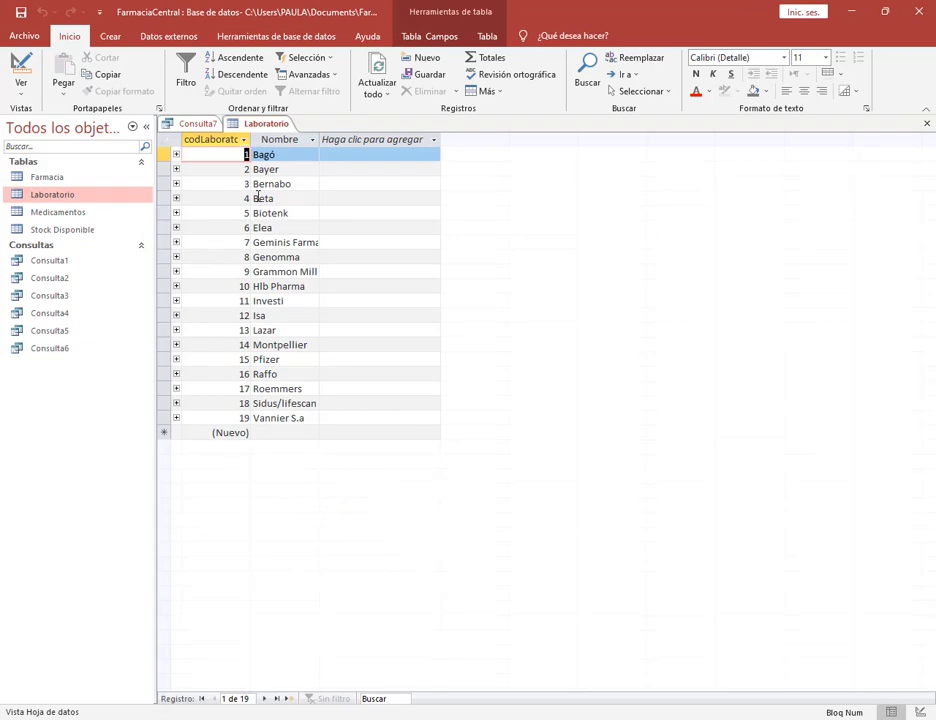
left_click(926, 123)
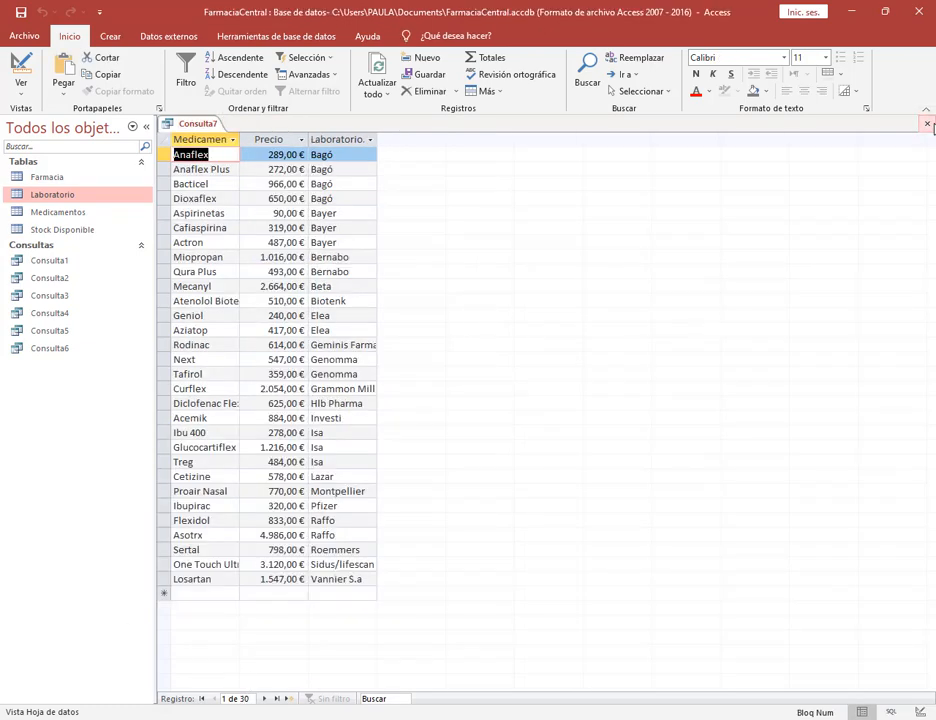
Restore the criterion [Ingresá el nombre de un laboratorio] on the Laboratorio Nombre field, and run the query to check its parameter prompt.
left_click(20, 62)
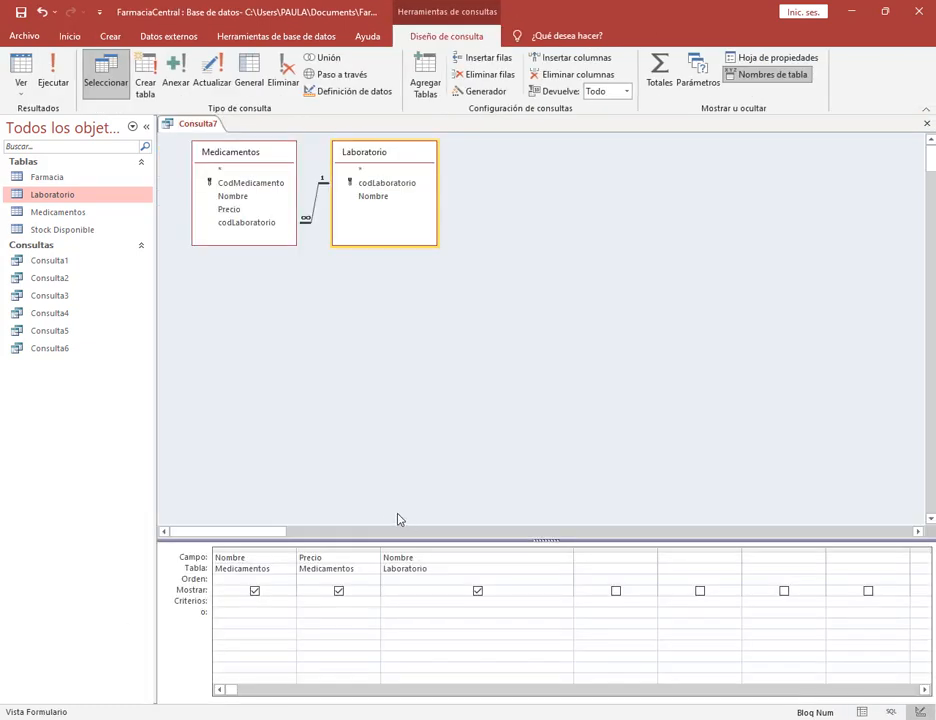
type("[Ingrese el nombre de un laboratorio]")
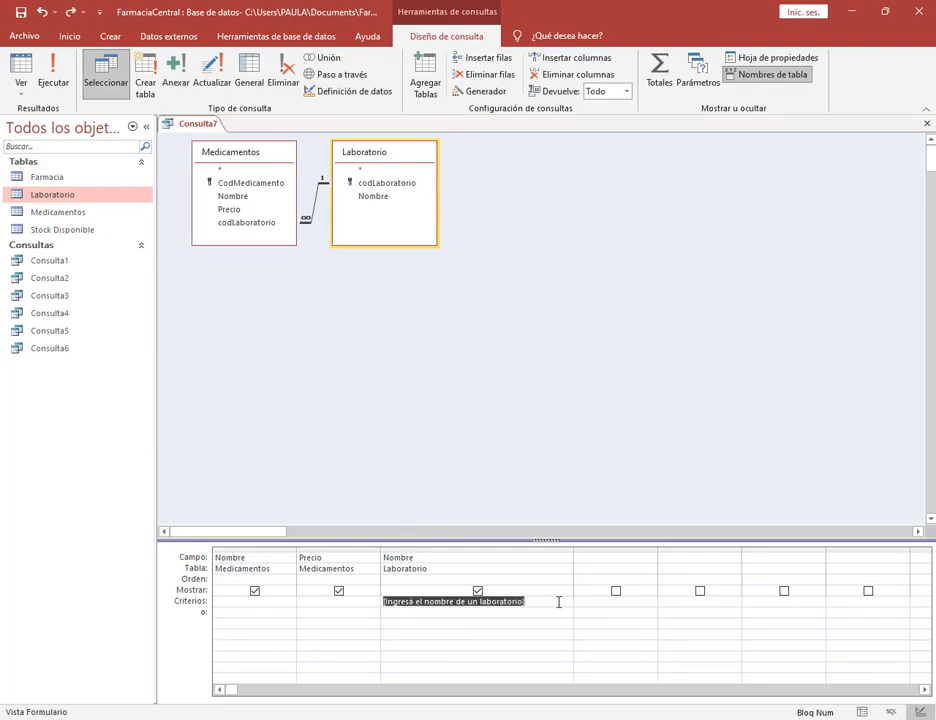
left_click(52, 76)
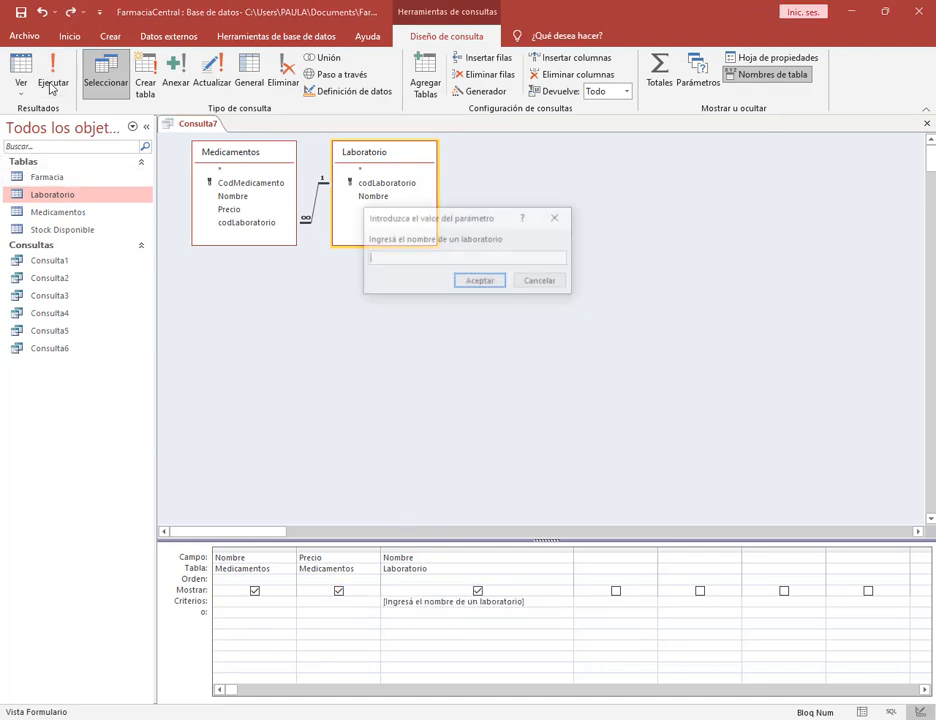
left_click(558, 217)
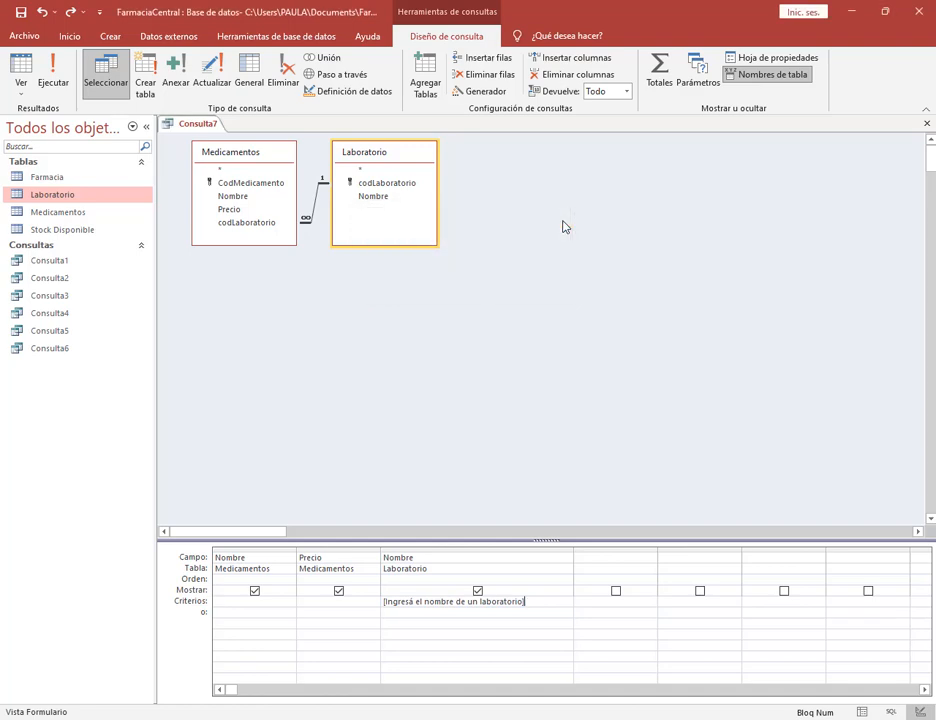
Save the laboratory parameter query as Consulta7 and close it.
left_click(20, 12)
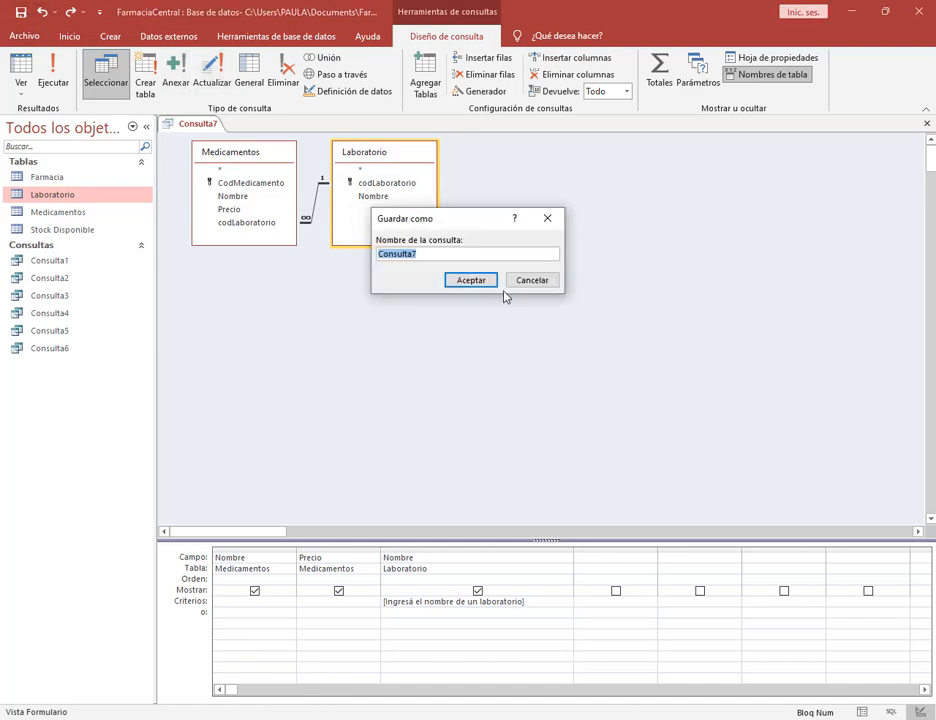
left_click(478, 280)
left_click(925, 122)
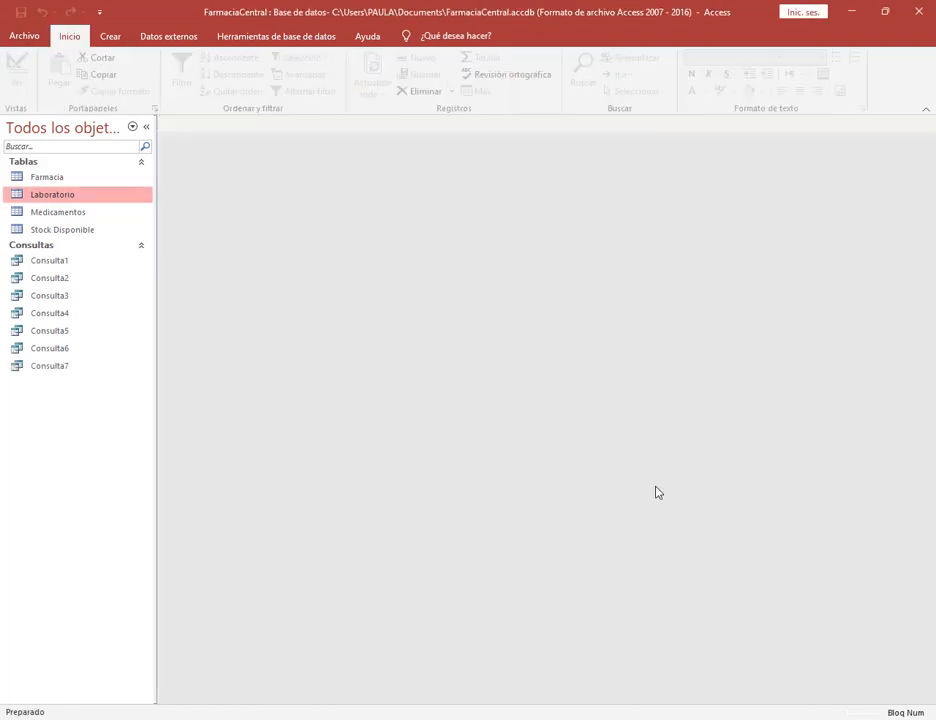
Check item 8 in the exercise PDF, and back in Access create a query design with Nombre and Precio from Medicamentos.
key("alt+Tab")
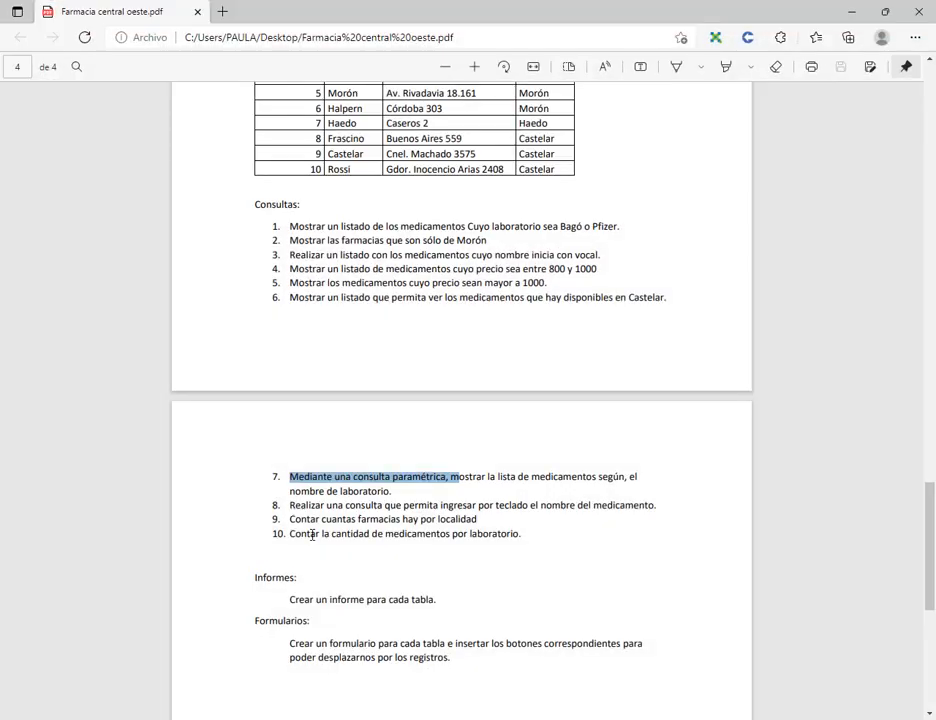
left_click(322, 531)
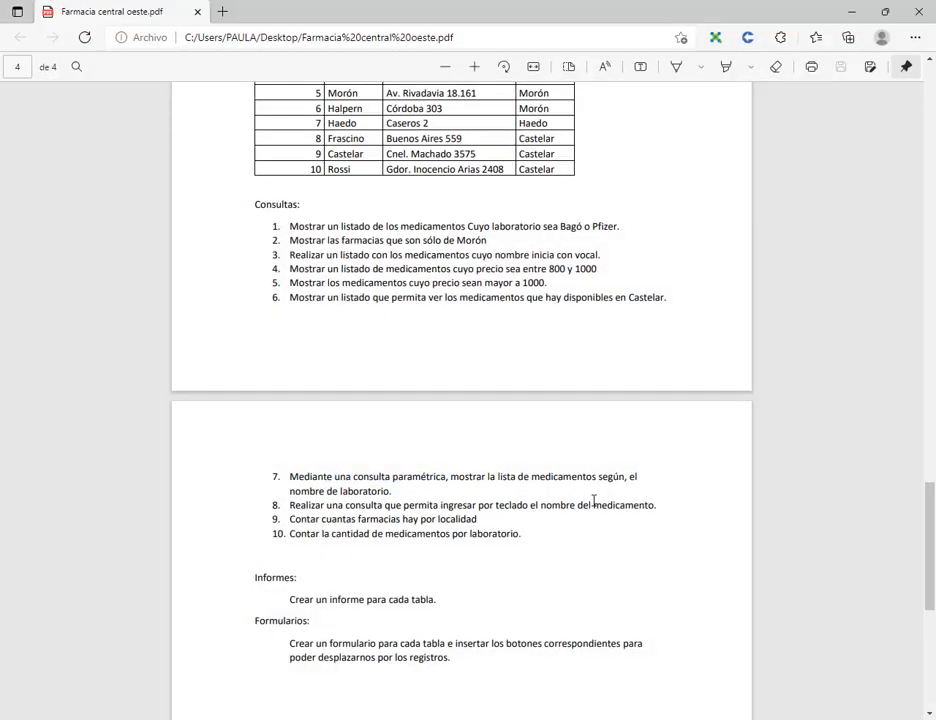
left_click(853, 14)
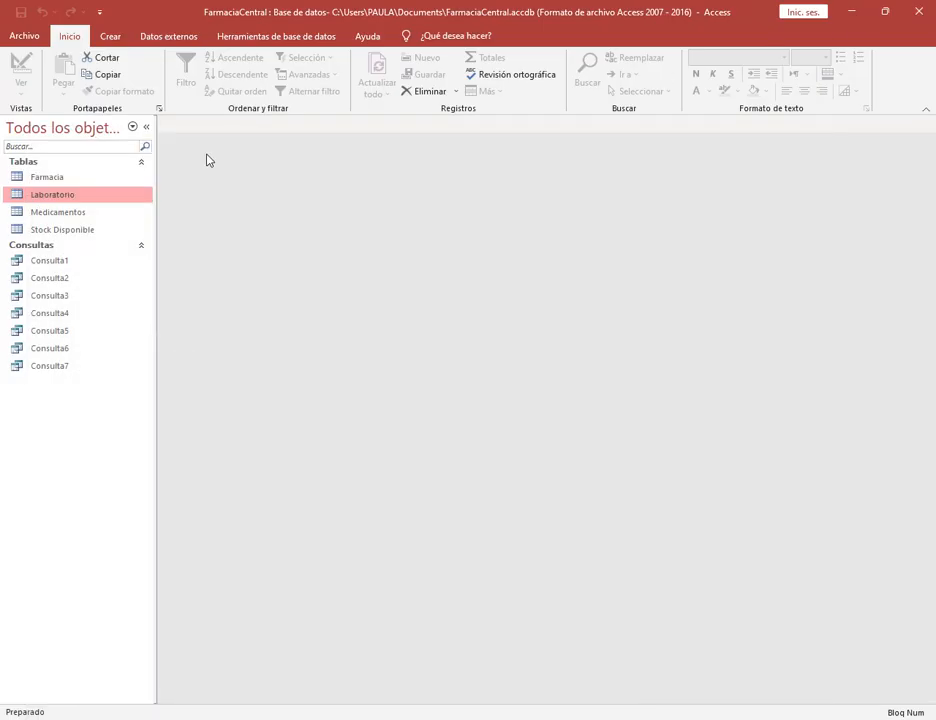
left_click(112, 37)
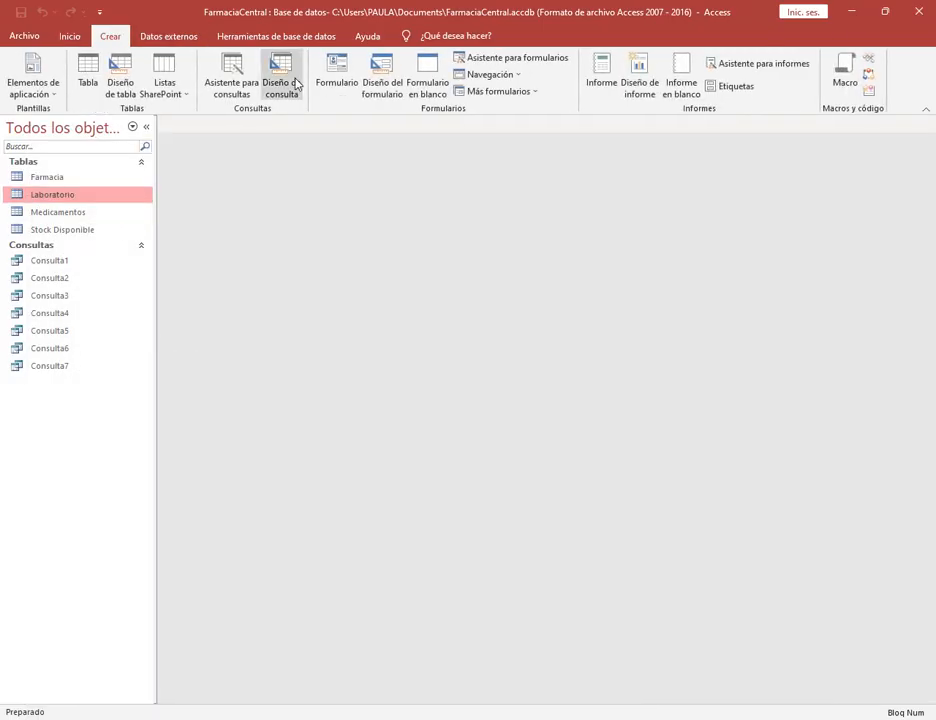
left_click(281, 82)
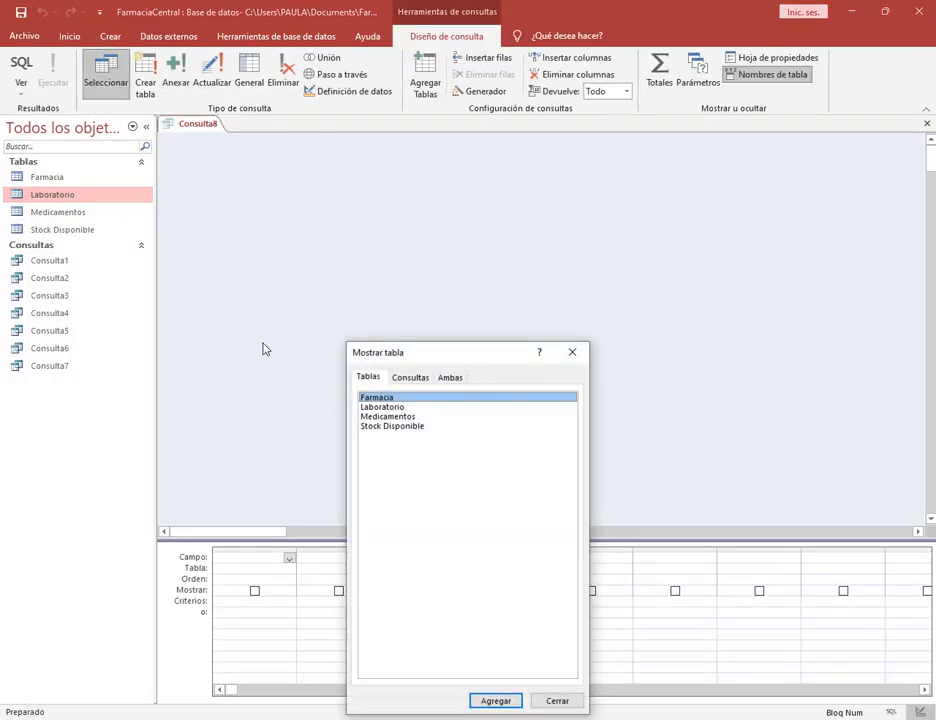
double_click(400, 418)
left_click(557, 701)
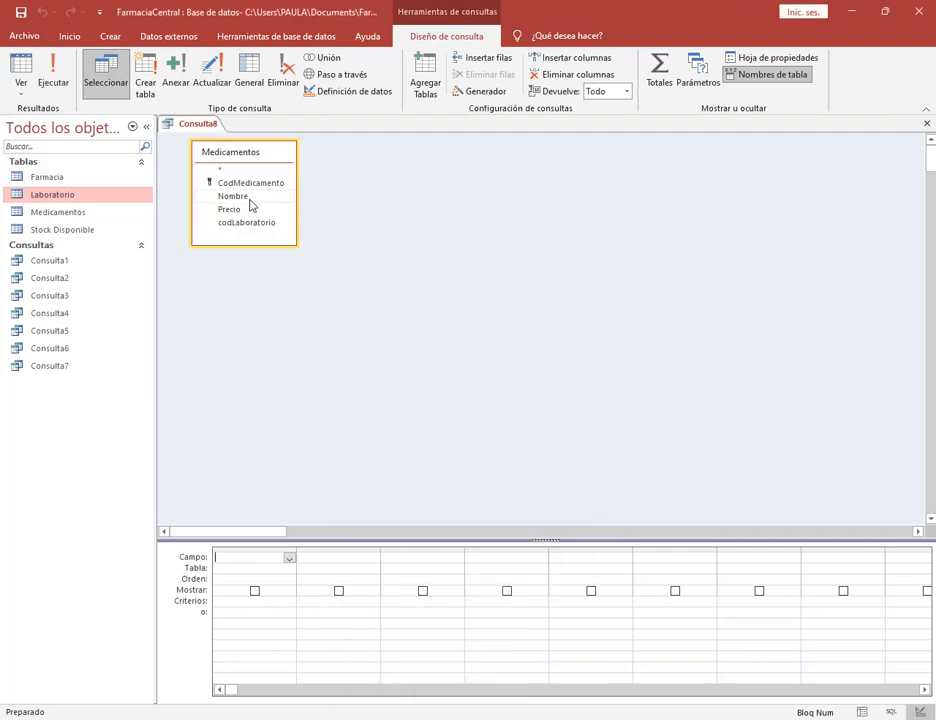
double_click(251, 204)
double_click(248, 210)
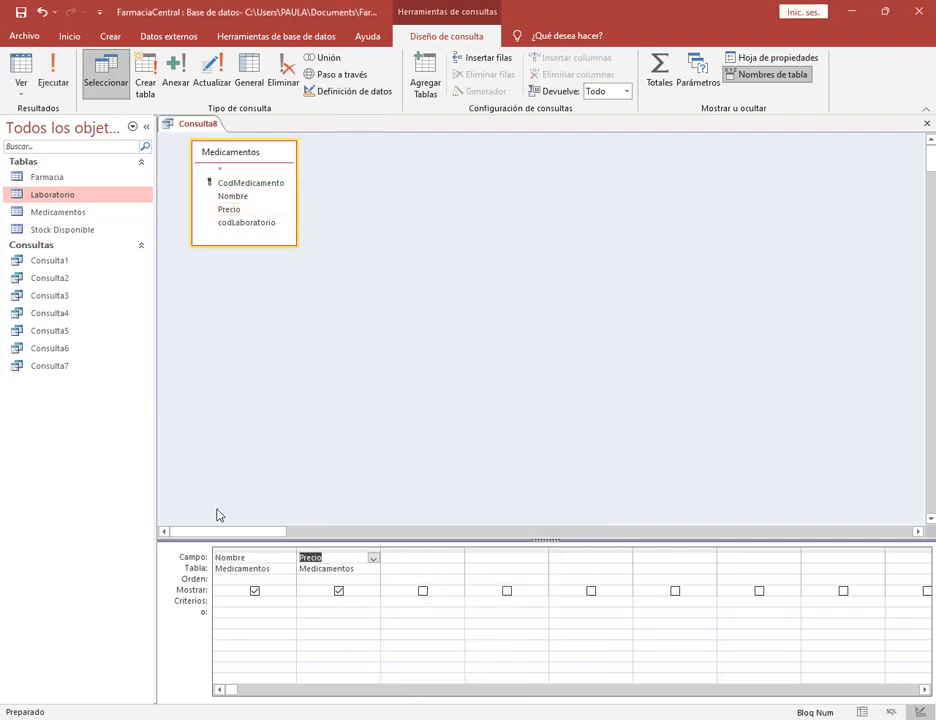
Set the Nombre criterion to [Ingresá el nombre del medicamento] and widen that column to fit the text.
left_click(235, 603)
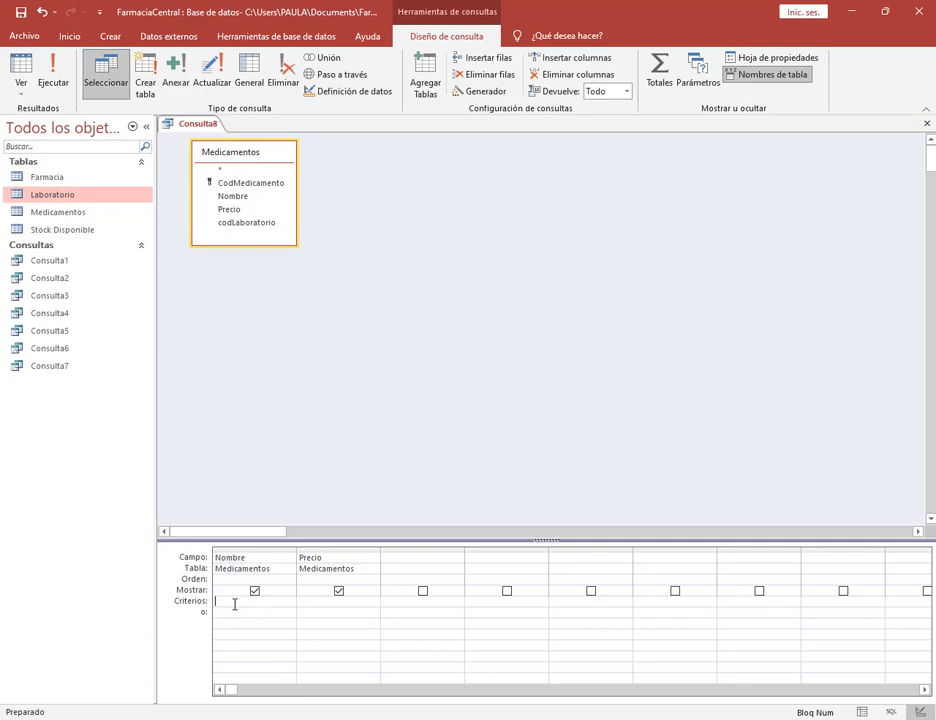
type("[Ing")
type("resa el nombre del Medicamen")
type("to]")
left_click_drag(297, 545, 368, 551)
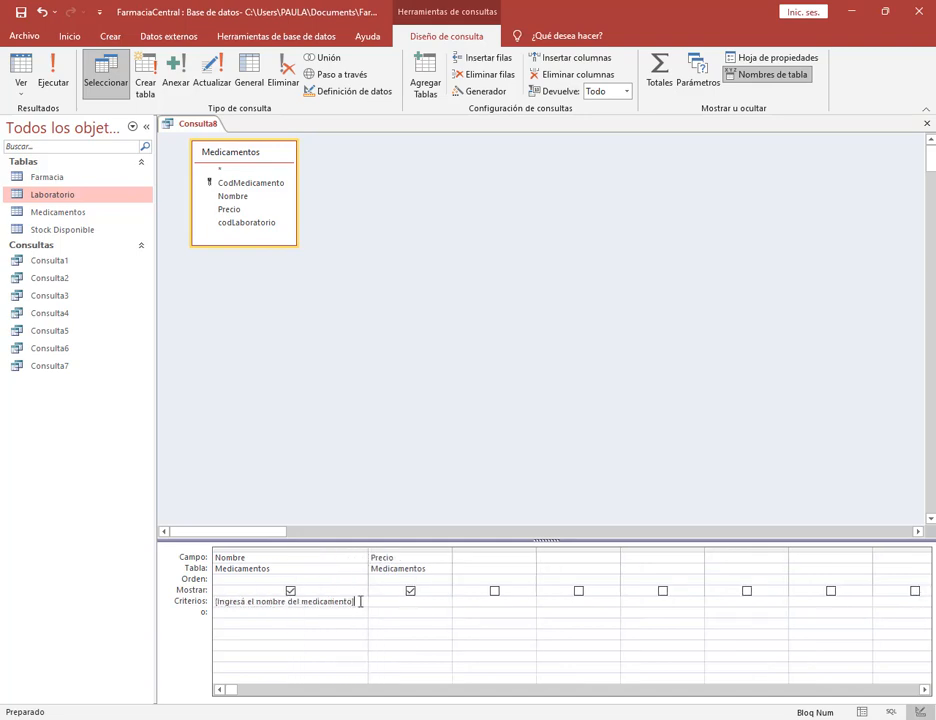
Test the medicine parameter query by running it with Treg and again with anaflex.
left_click(49, 75)
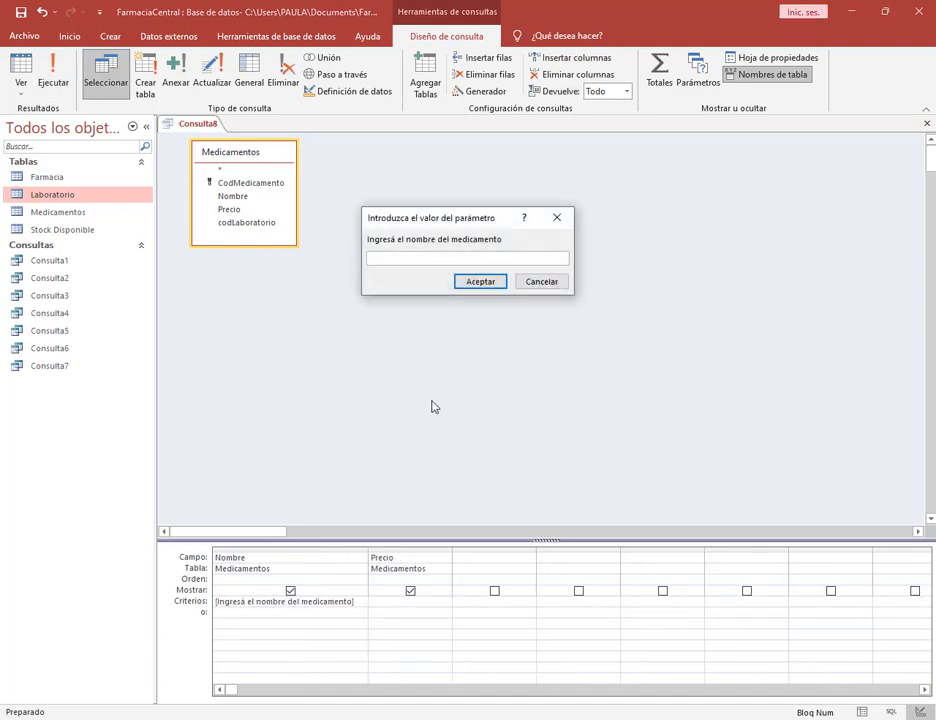
type("Treg")
left_click(481, 283)
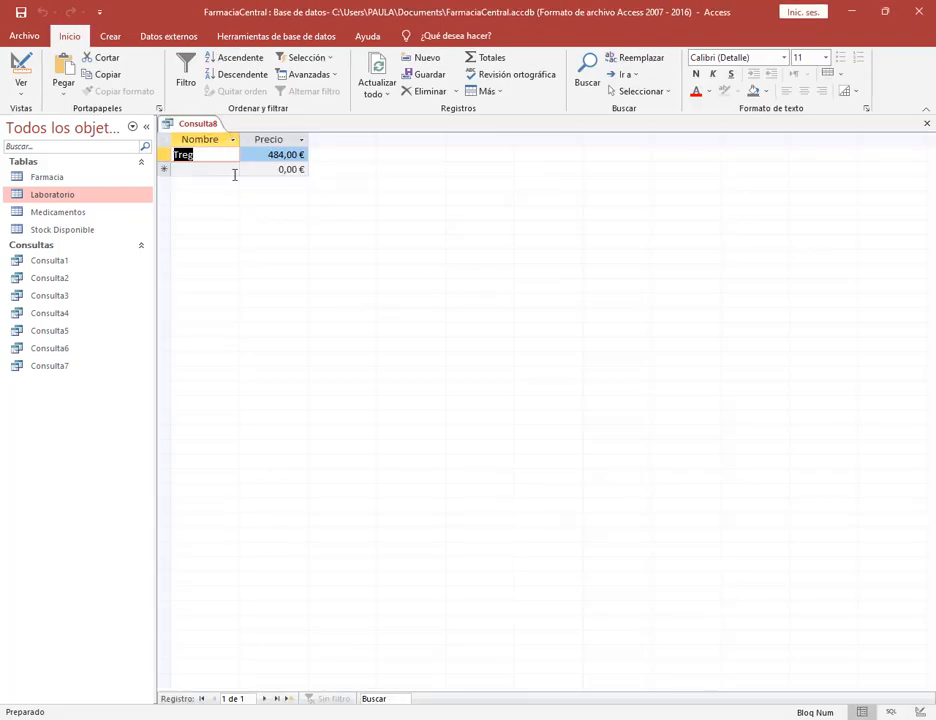
left_click(25, 72)
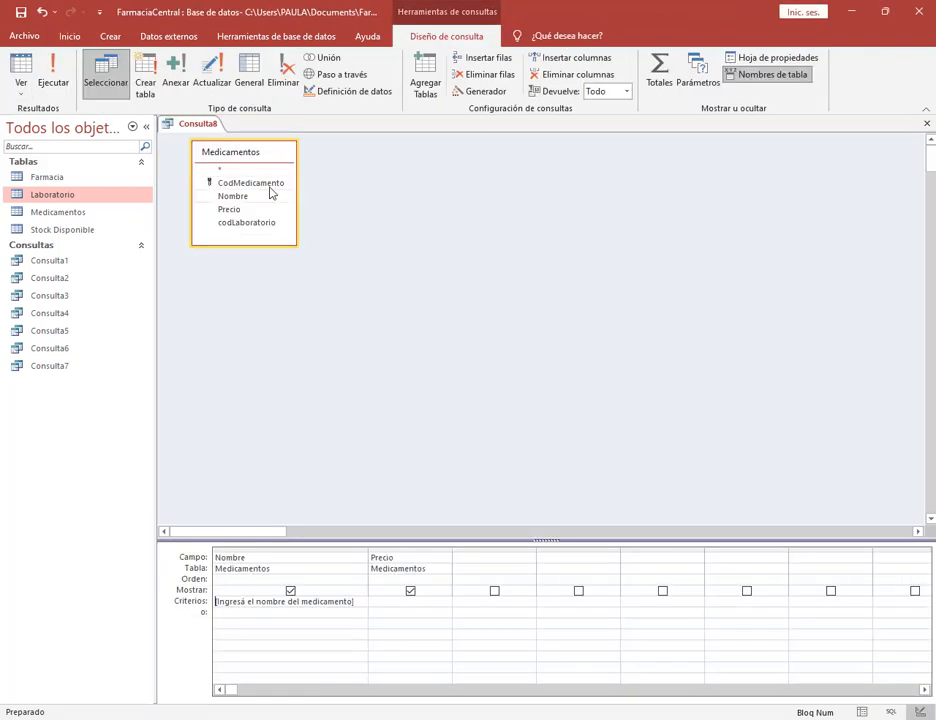
left_click(54, 72)
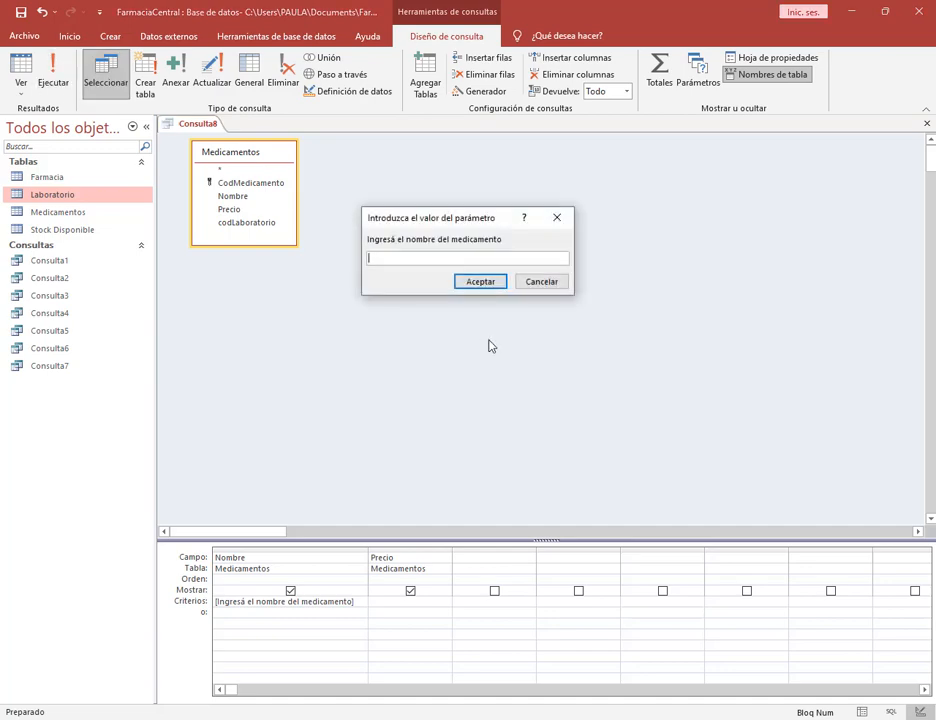
type("anaflex")
left_click(496, 284)
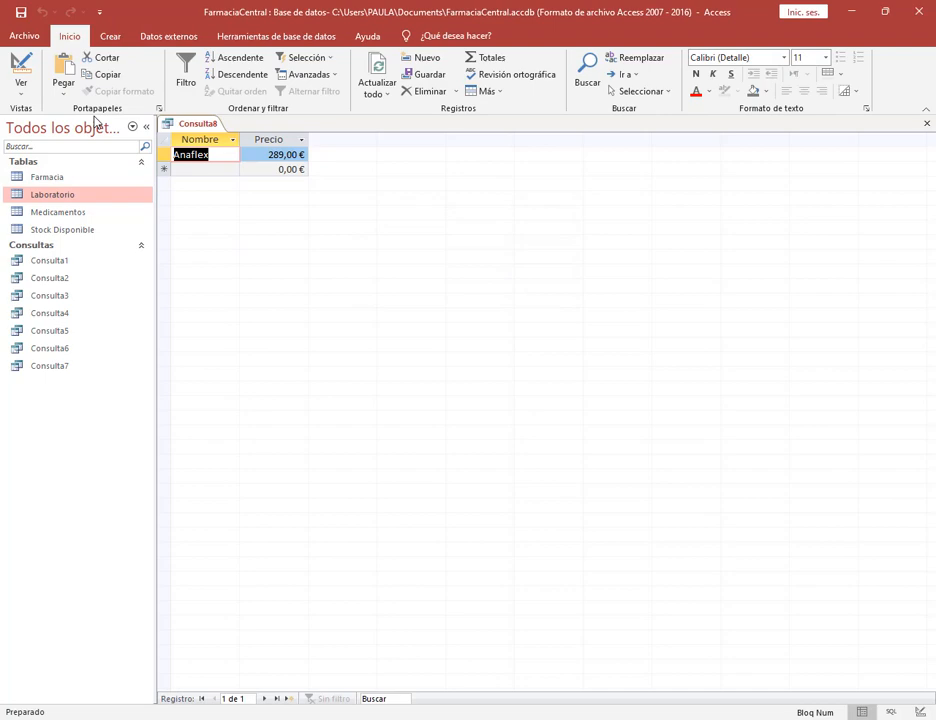
Return to the query design, save the query as Consulta8 and close it.
left_click(20, 70)
left_click(20, 14)
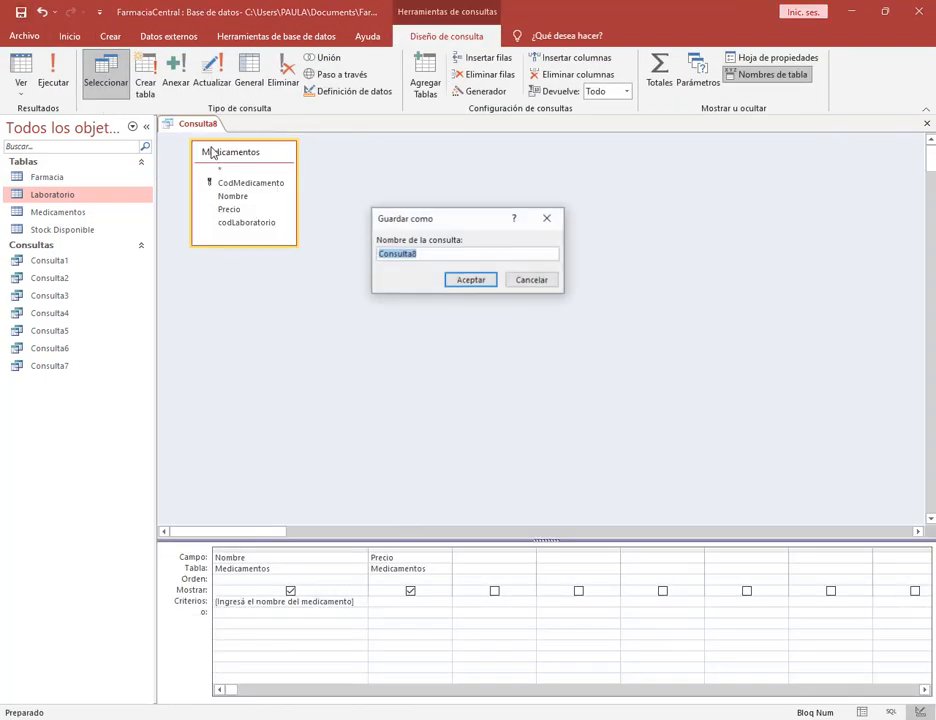
left_click(447, 279)
right_click(203, 124)
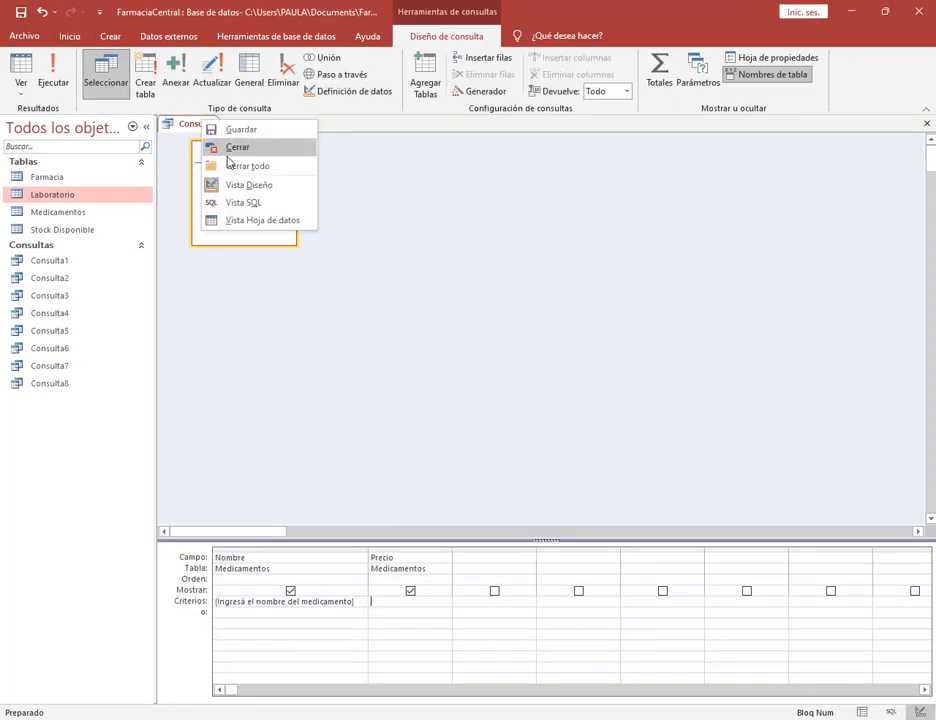
left_click(228, 148)
Read counting queries 9 and 10 in the exercise PDF, and back in Access start a query design on the Medicamentos table.
key("alt+Tab")
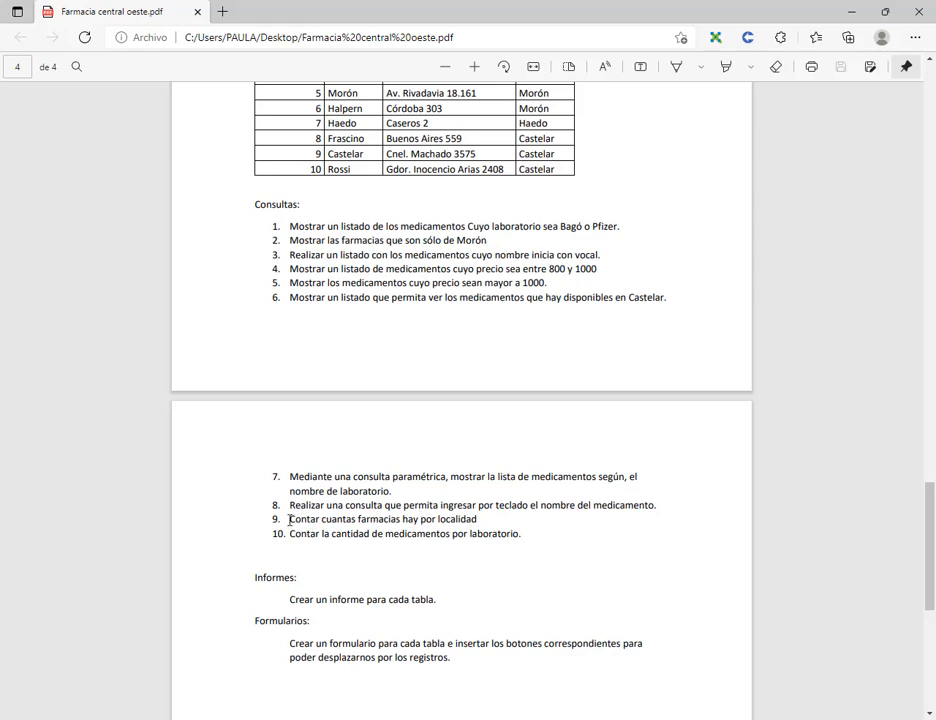
double_click(291, 521)
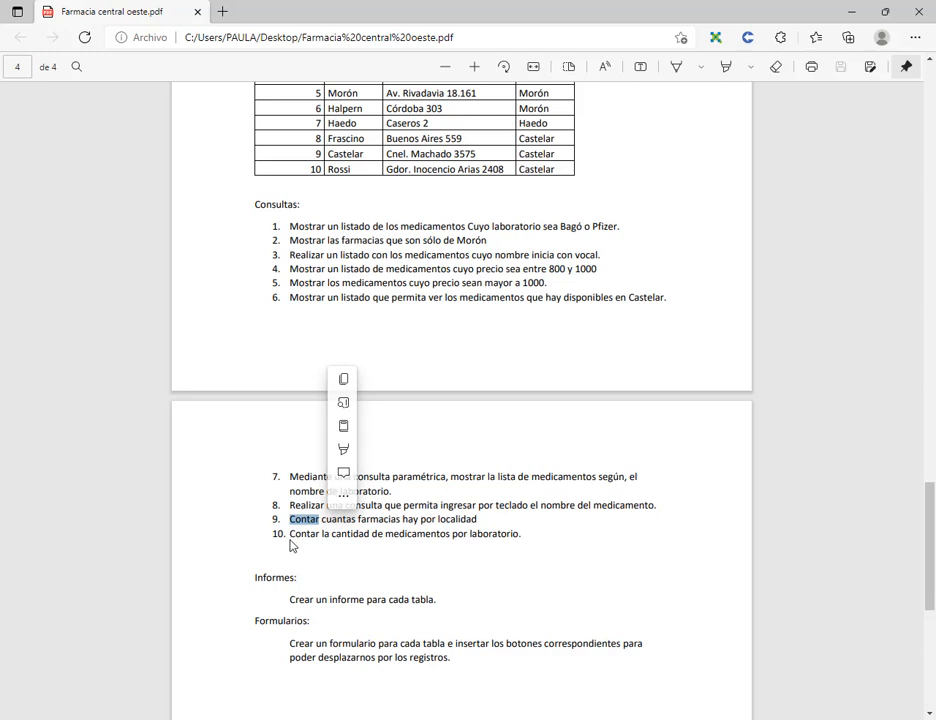
left_click(293, 538)
double_click(293, 535)
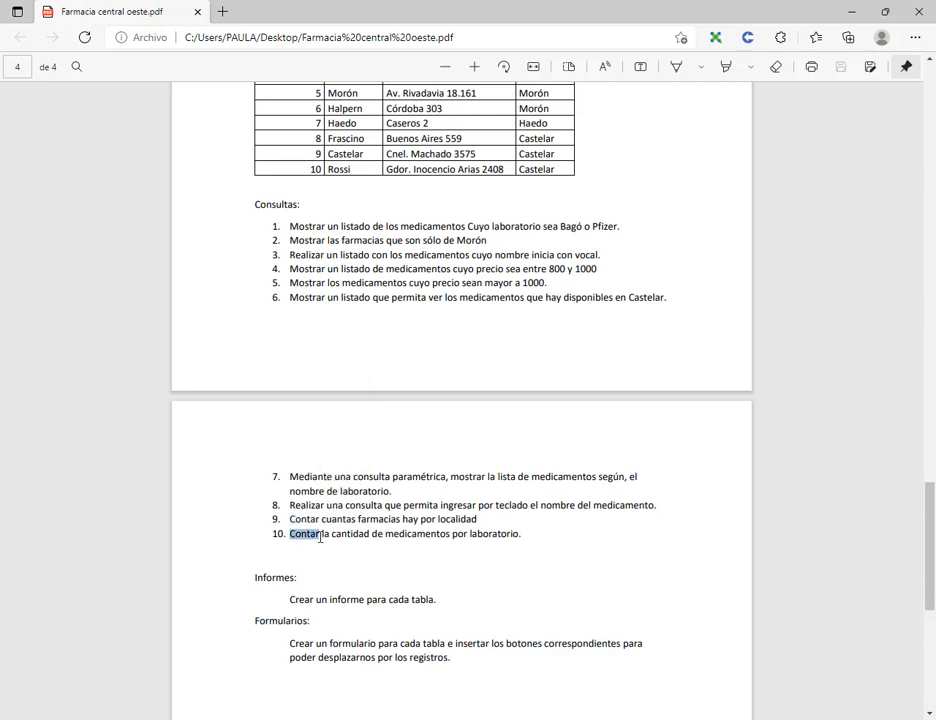
left_click(372, 535)
left_click(851, 11)
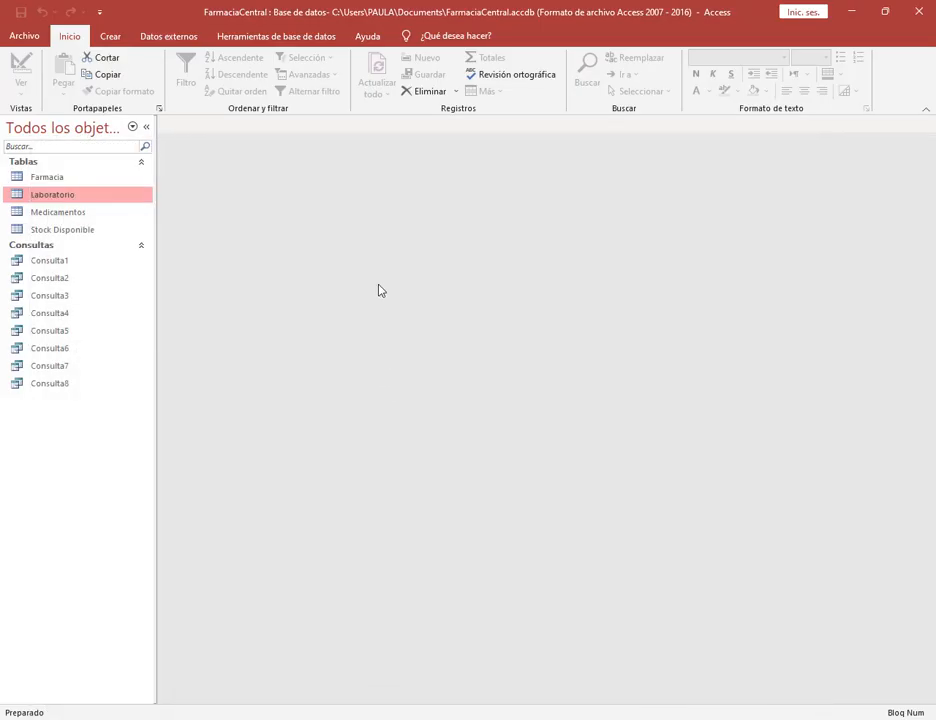
left_click(112, 39)
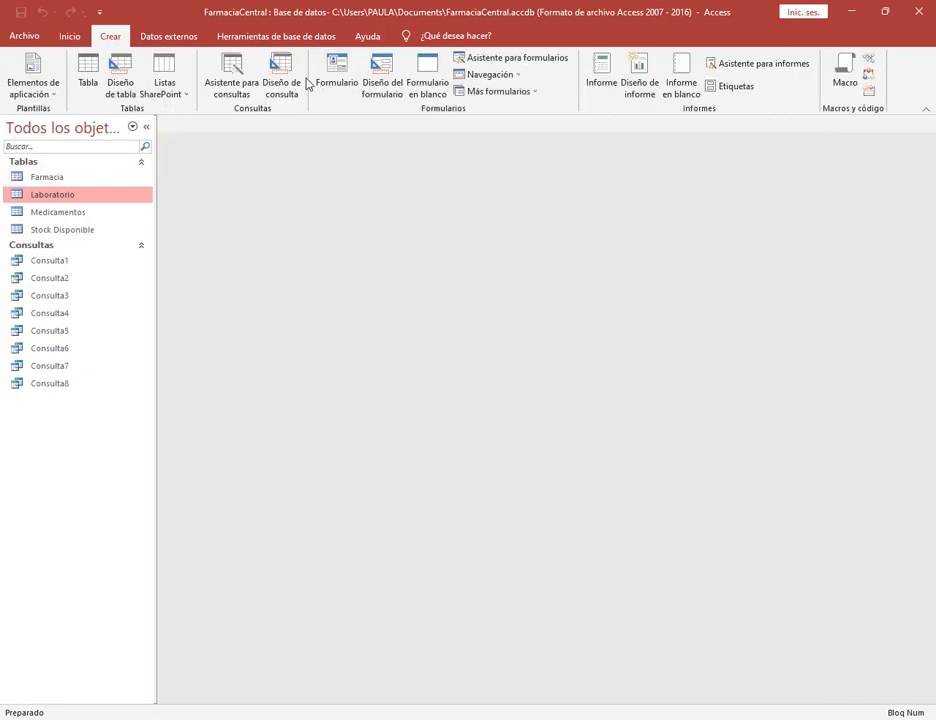
left_click(278, 82)
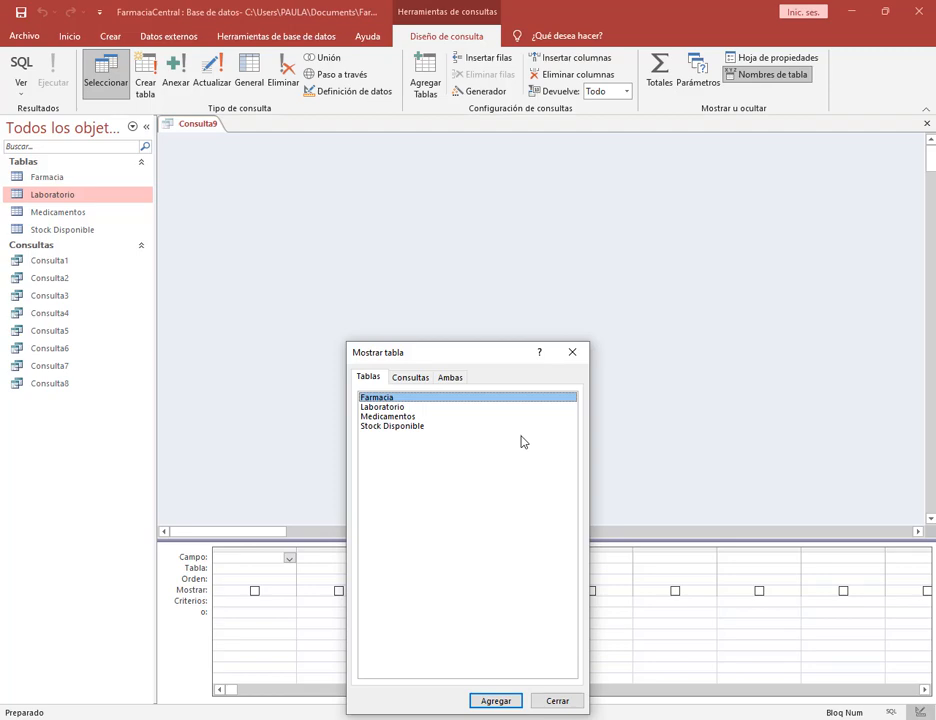
left_click(408, 417)
left_click(496, 703)
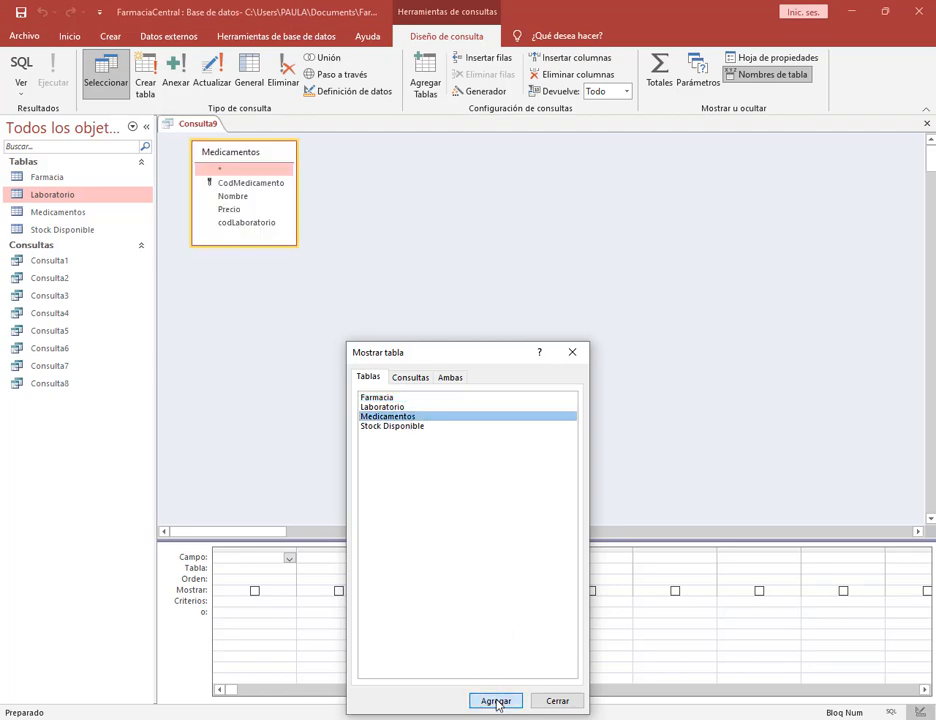
left_click(556, 702)
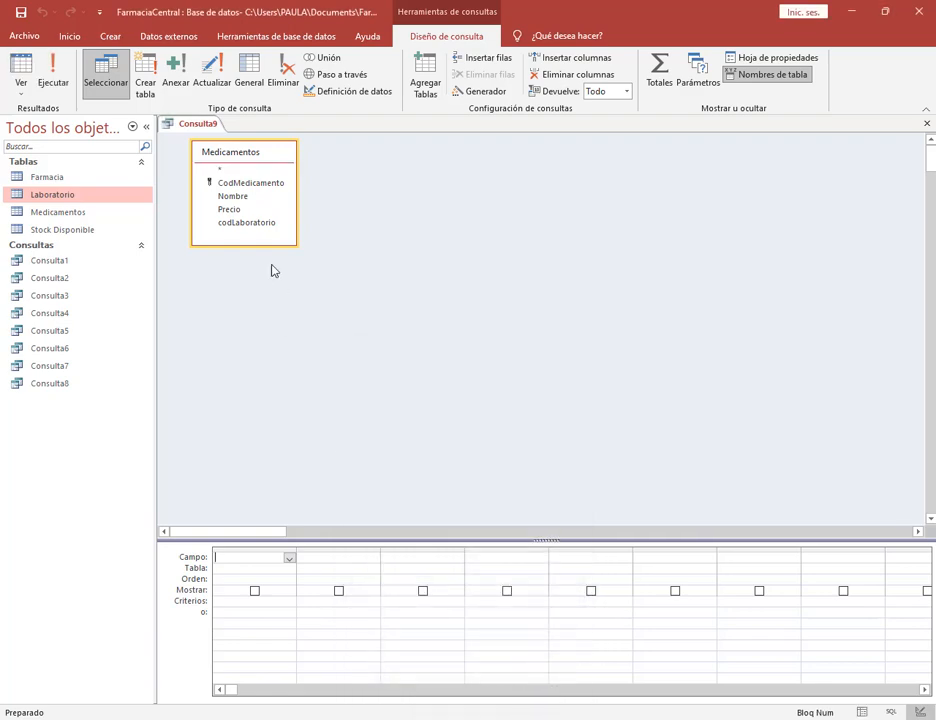
Add the Nombre and Precio fields from Medicamentos to the query and run it.
double_click(245, 197)
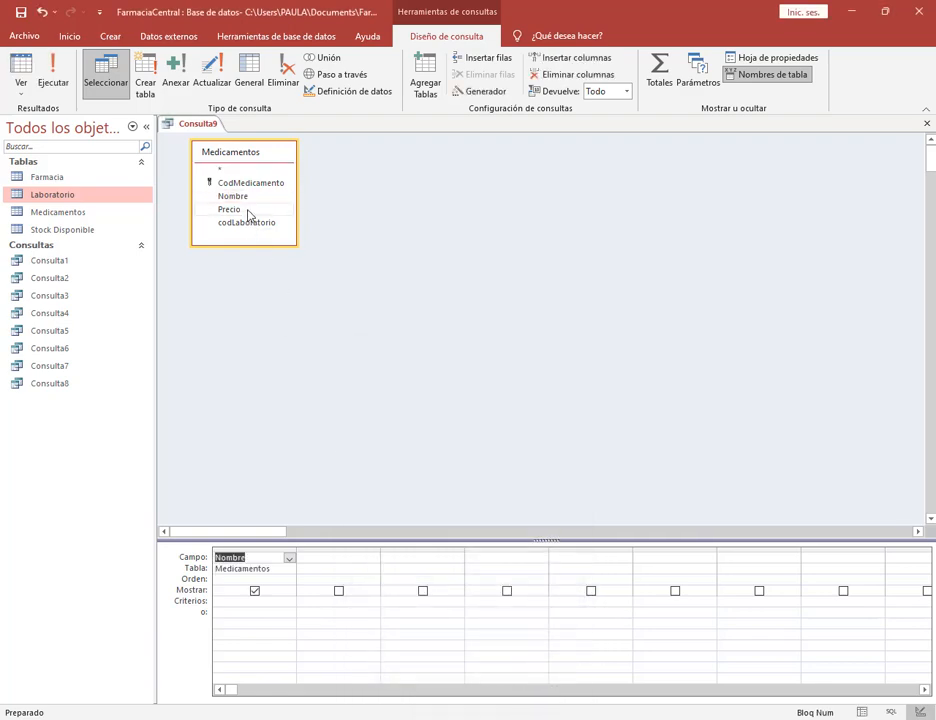
double_click(247, 212)
left_click(52, 72)
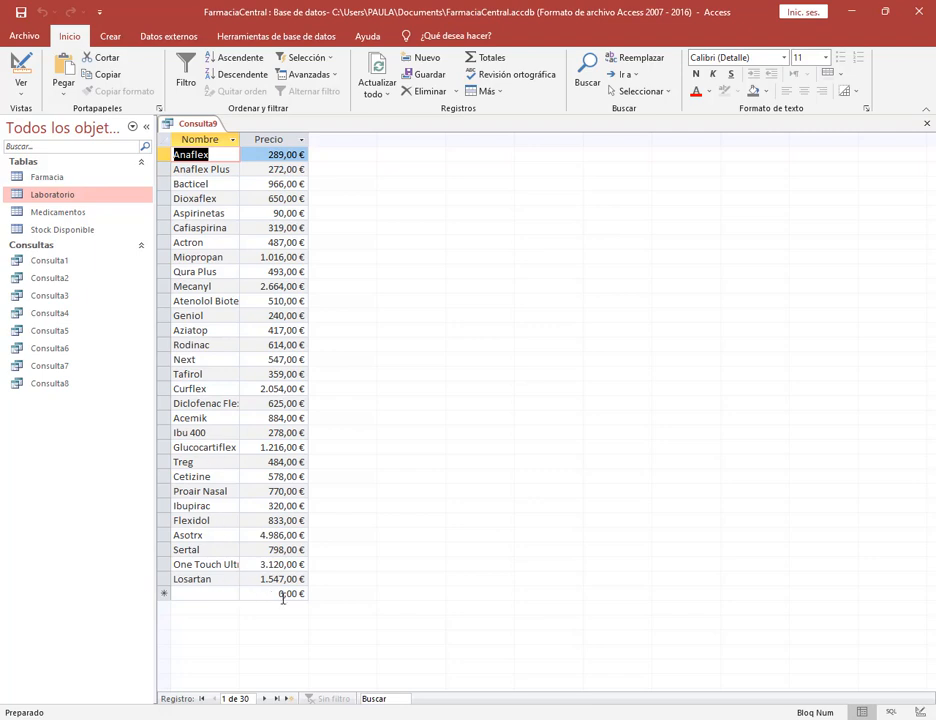
Return to the query design and delete the Nombre column from the grid.
left_click(20, 63)
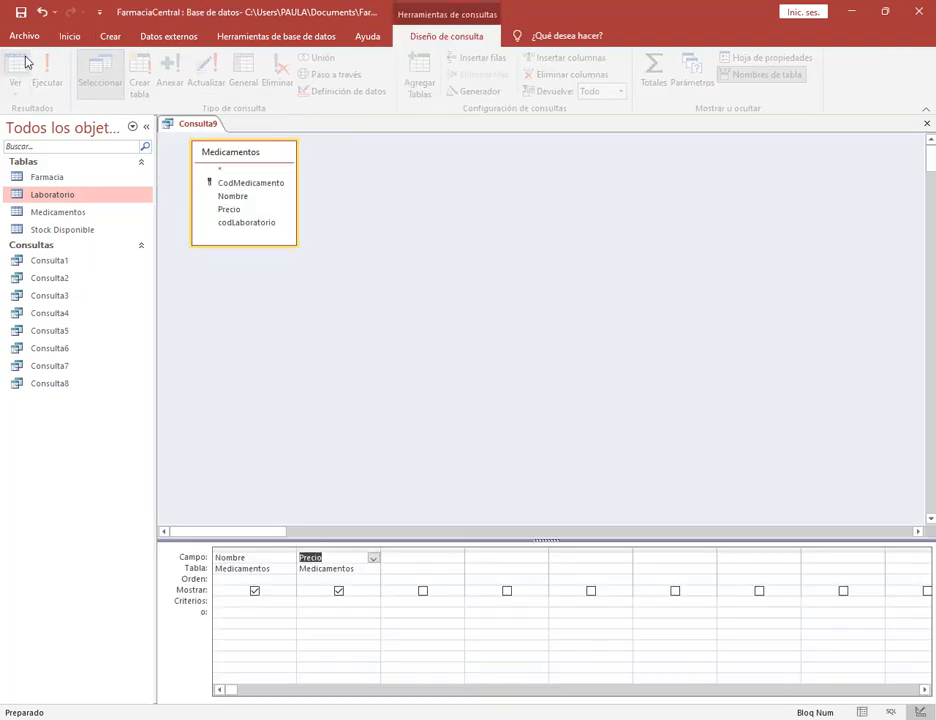
left_click(265, 549)
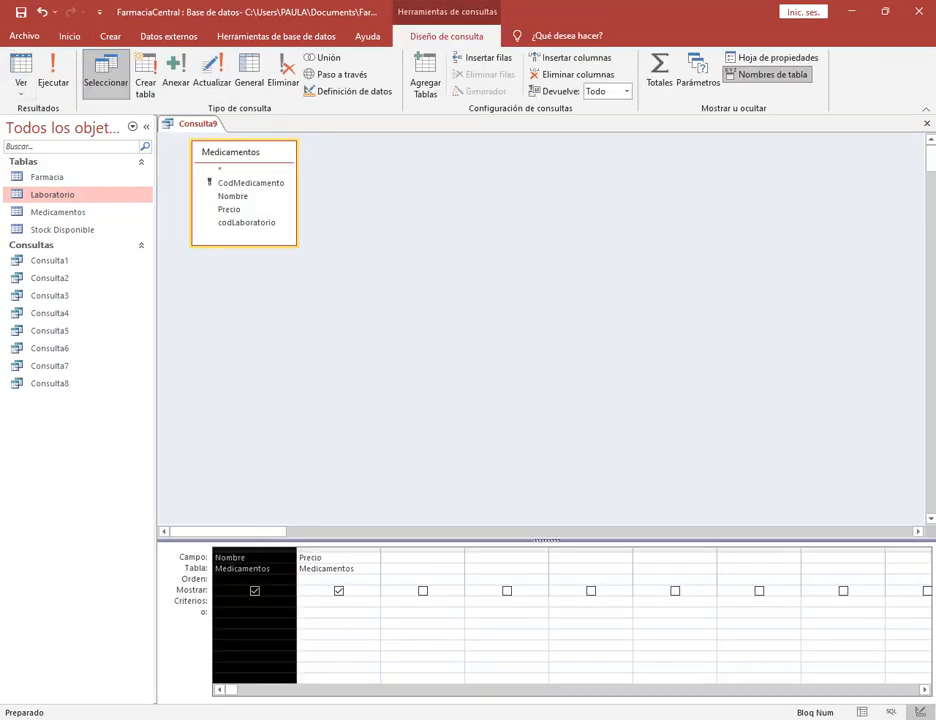
key("Delete")
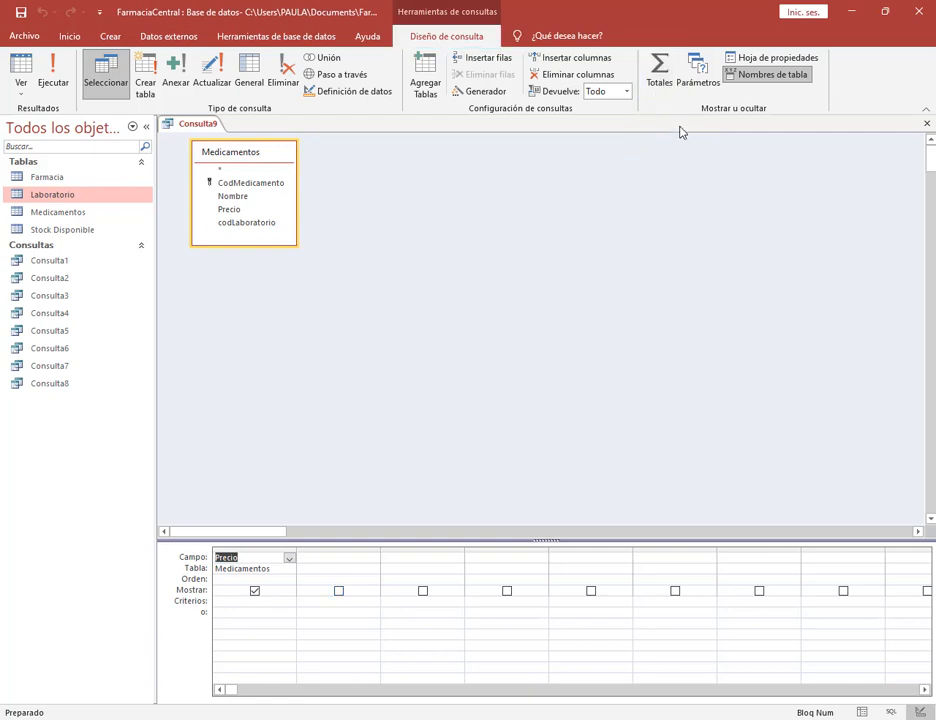
Show the Total row in the query grid for the Precio column and hide it again.
left_click(660, 80)
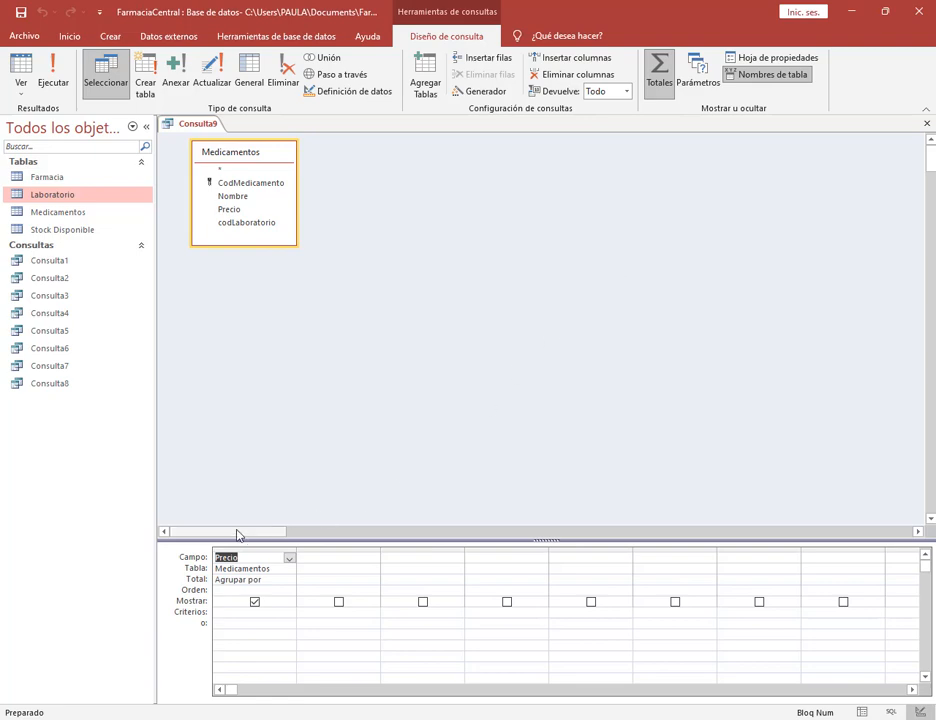
key("ctrl+shift+d")
left_click_drag(165, 548, 302, 646)
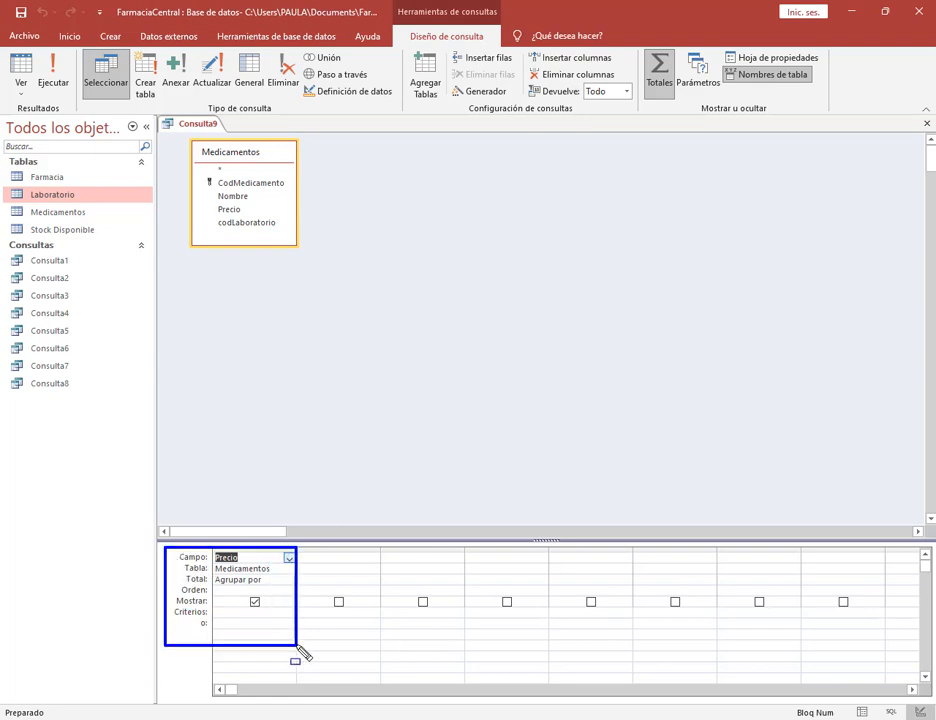
left_click_drag(170, 573, 307, 585)
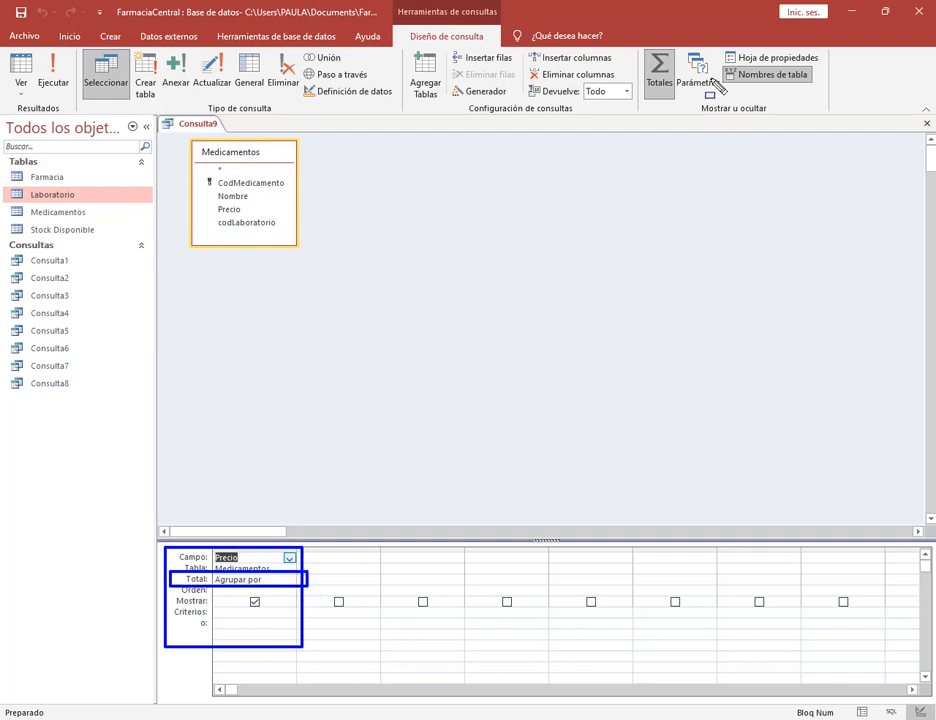
key("Escape")
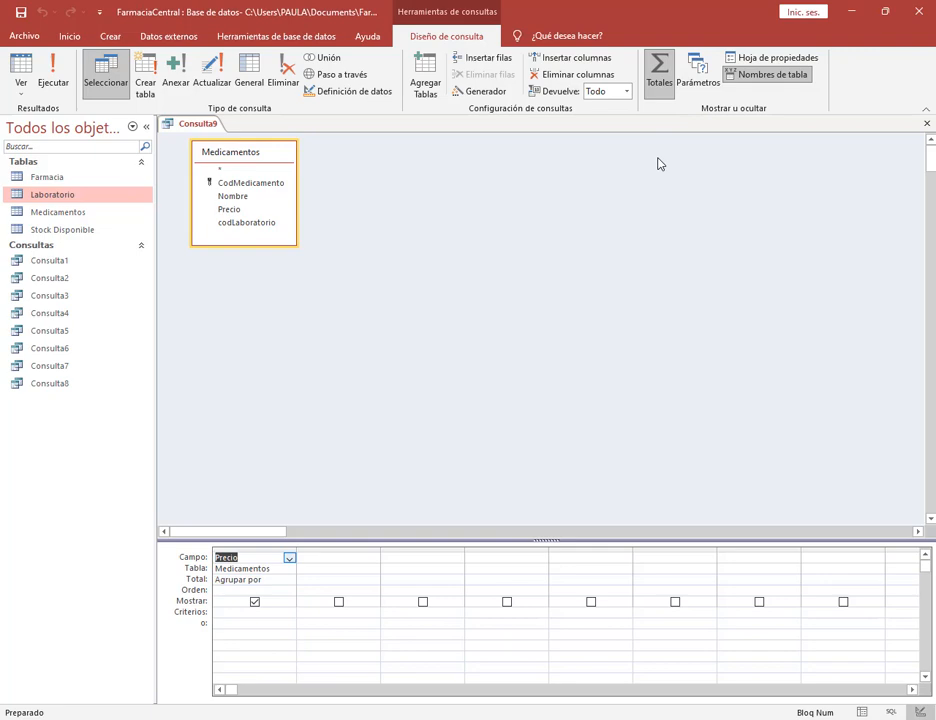
left_click(656, 85)
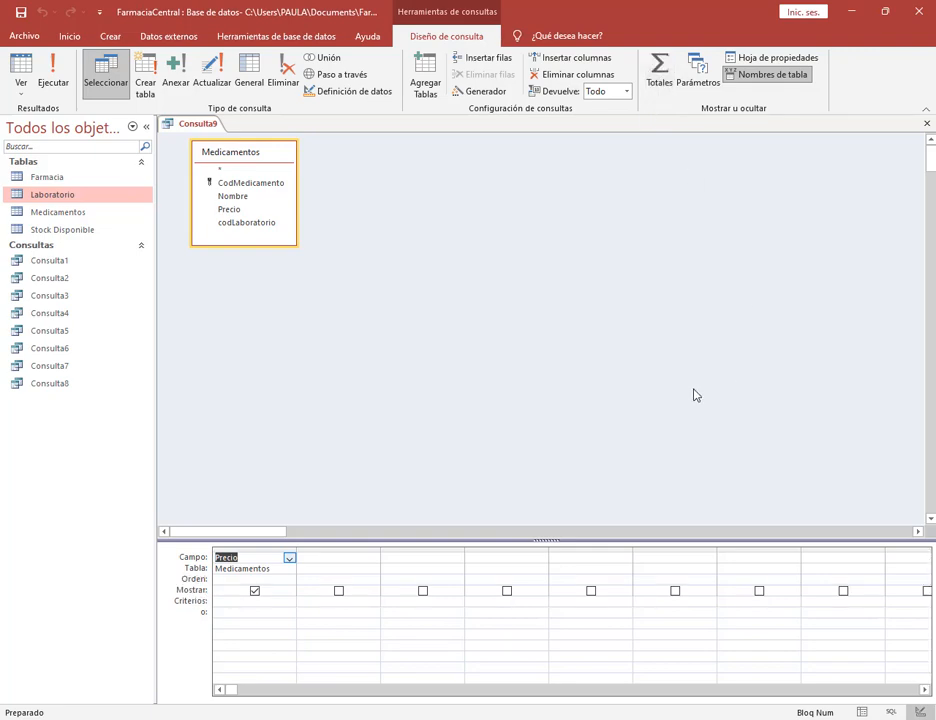
left_click_drag(166, 548, 309, 625)
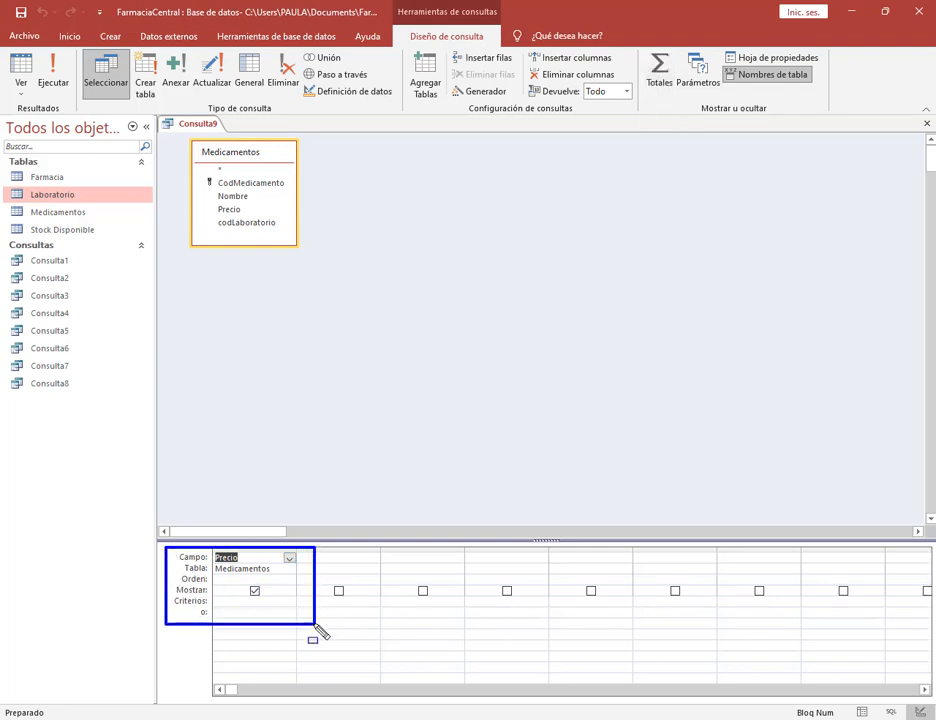
Enable the Total row, set the Precio column's total to Suma and run the query.
left_click(659, 72)
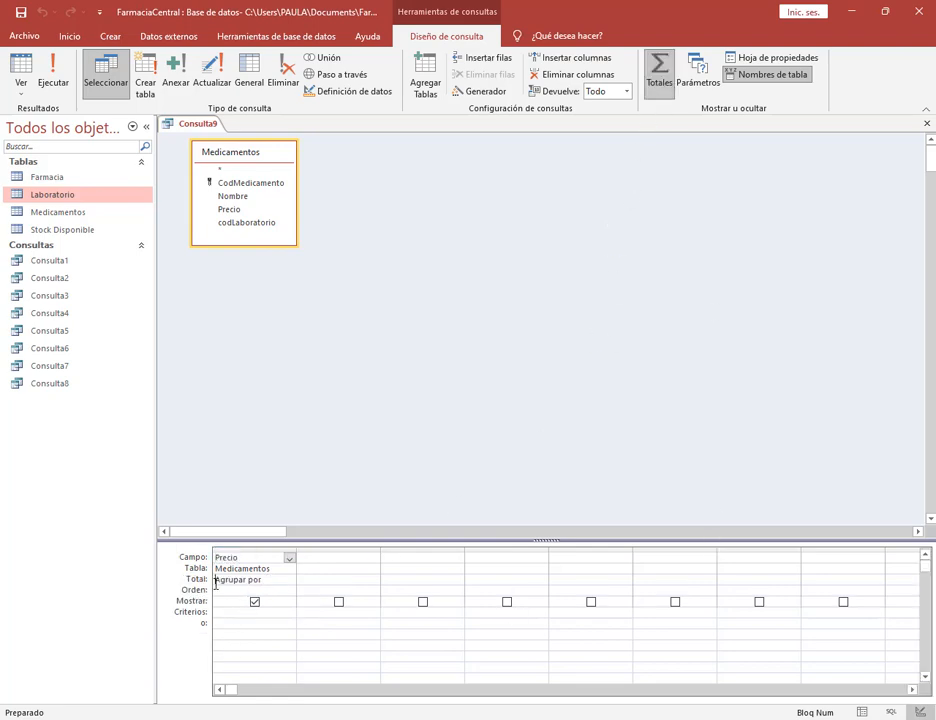
left_click(216, 579)
left_click(288, 580)
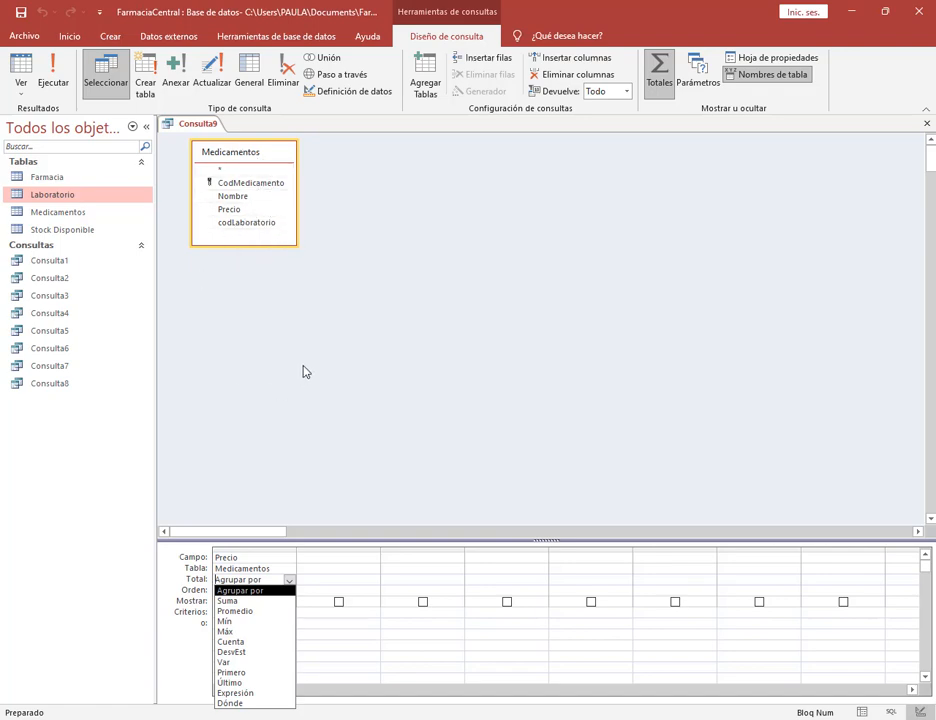
left_click(240, 602)
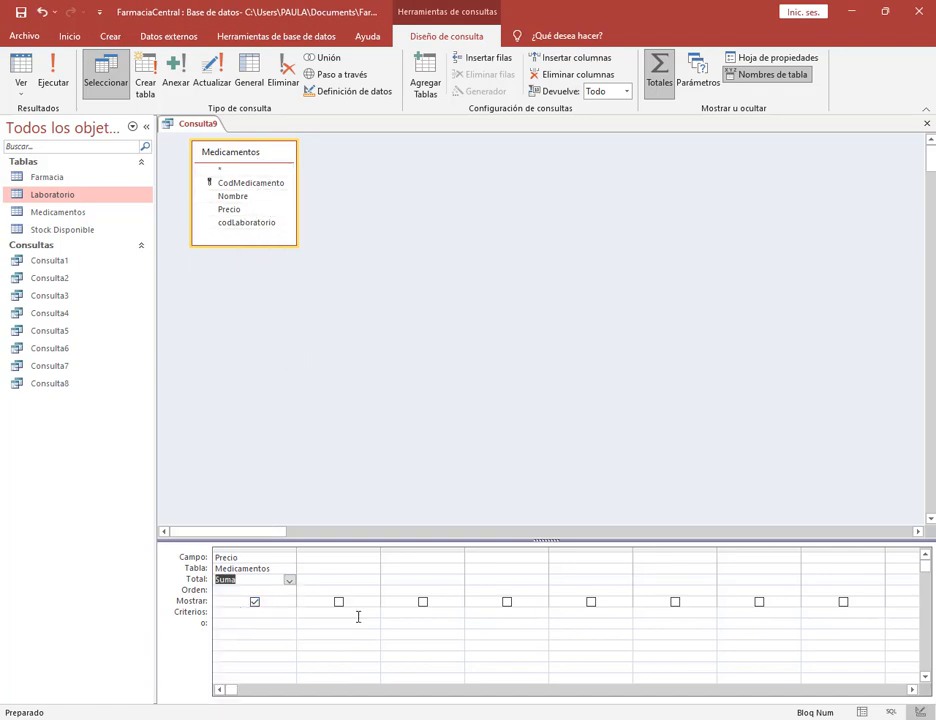
left_click(52, 86)
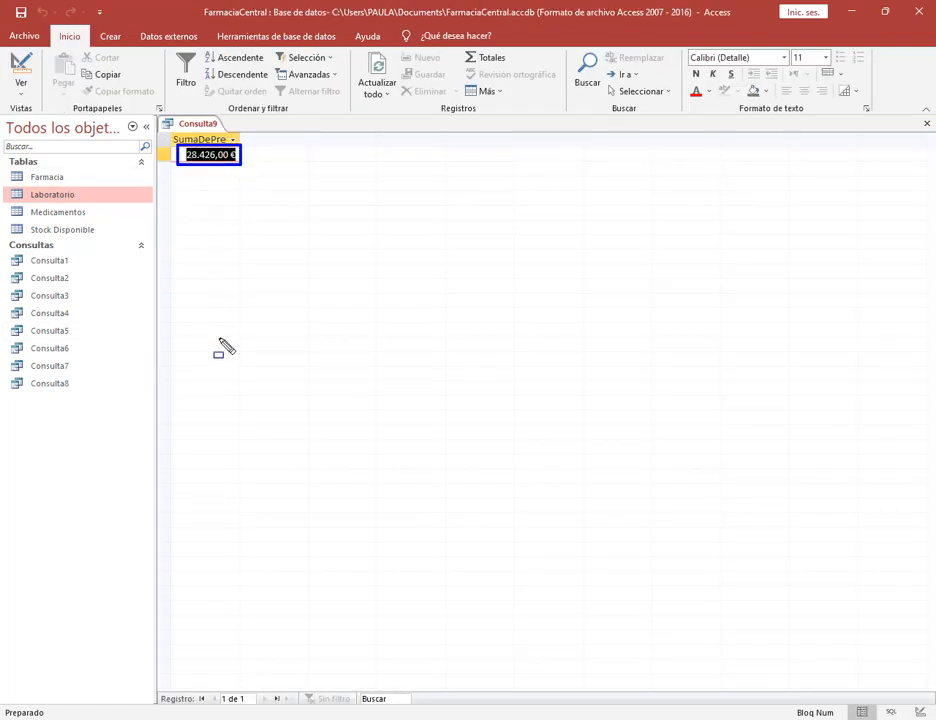
Return to the query design, change the Precio total to Promedio and run the query.
left_click(20, 64)
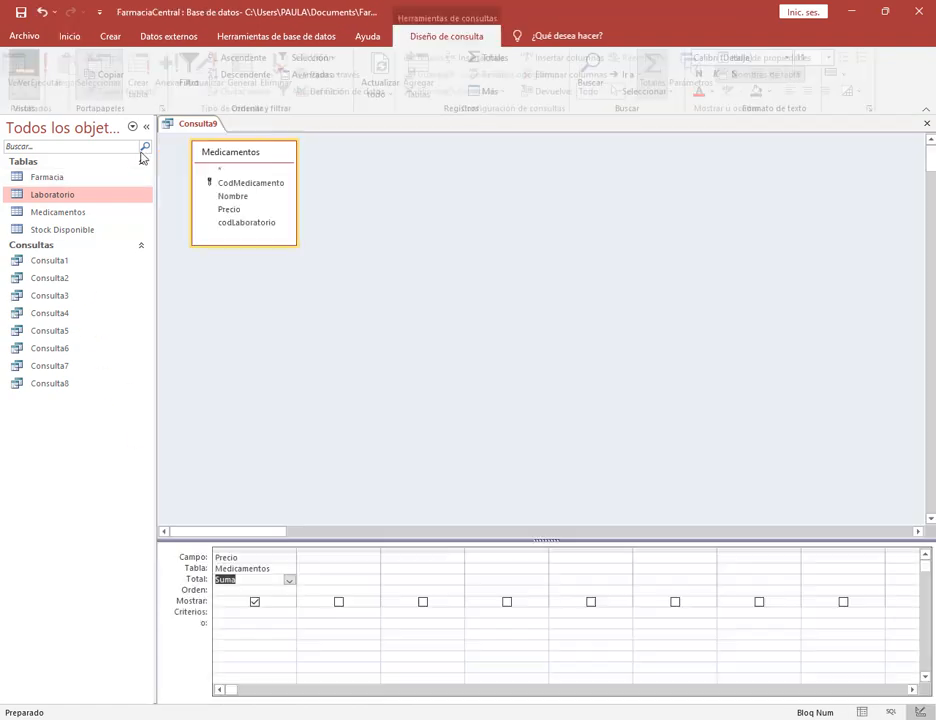
left_click(289, 581)
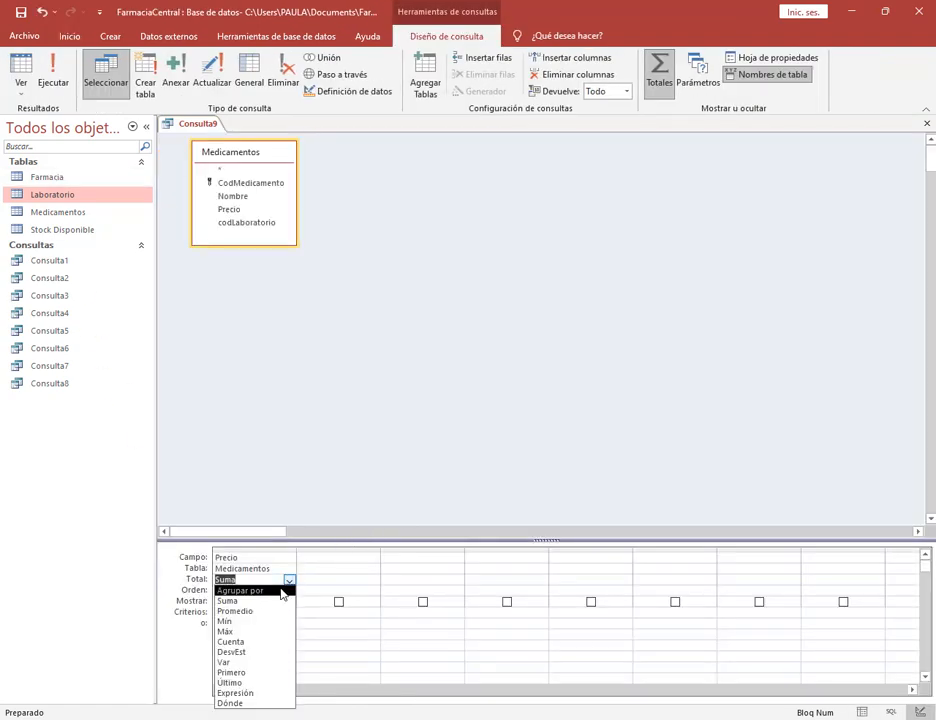
left_click(278, 612)
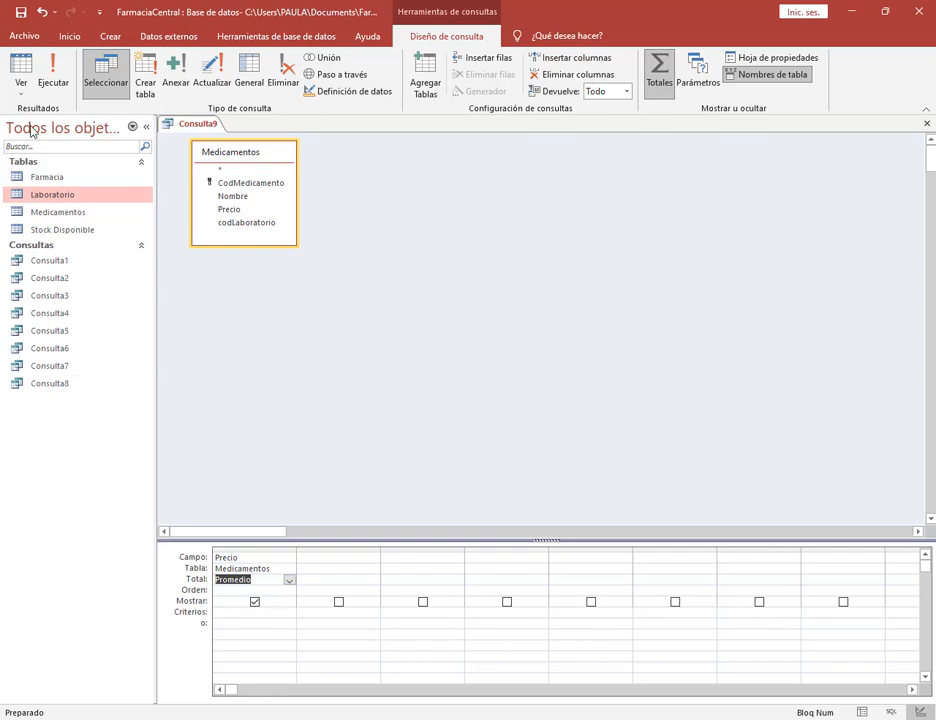
left_click(53, 75)
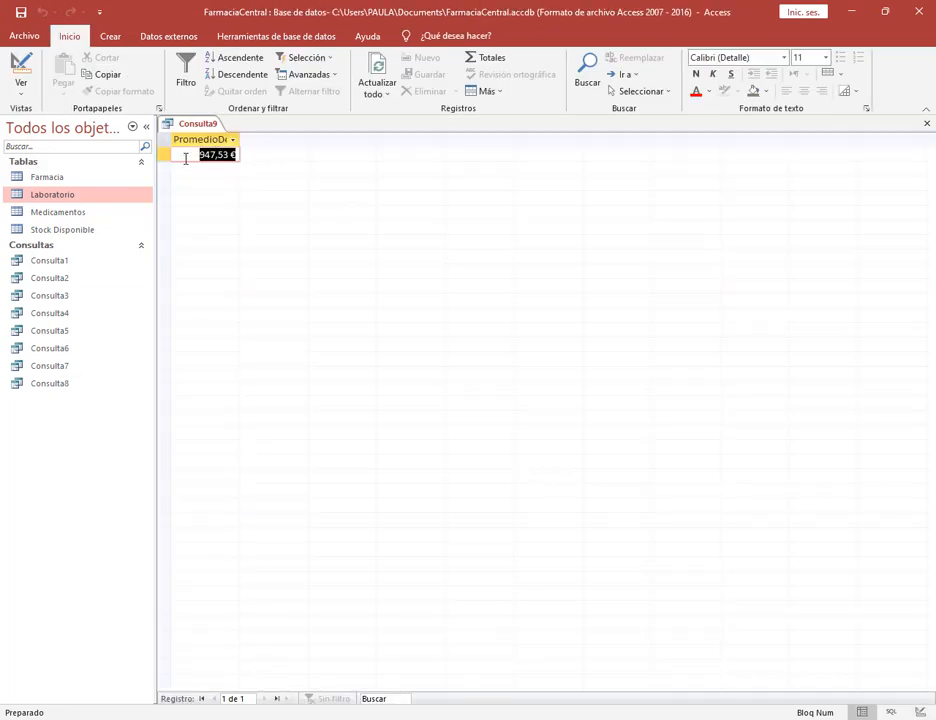
Return to the query design, change the Precio total to Máx and run the query.
left_click(20, 72)
left_click(289, 581)
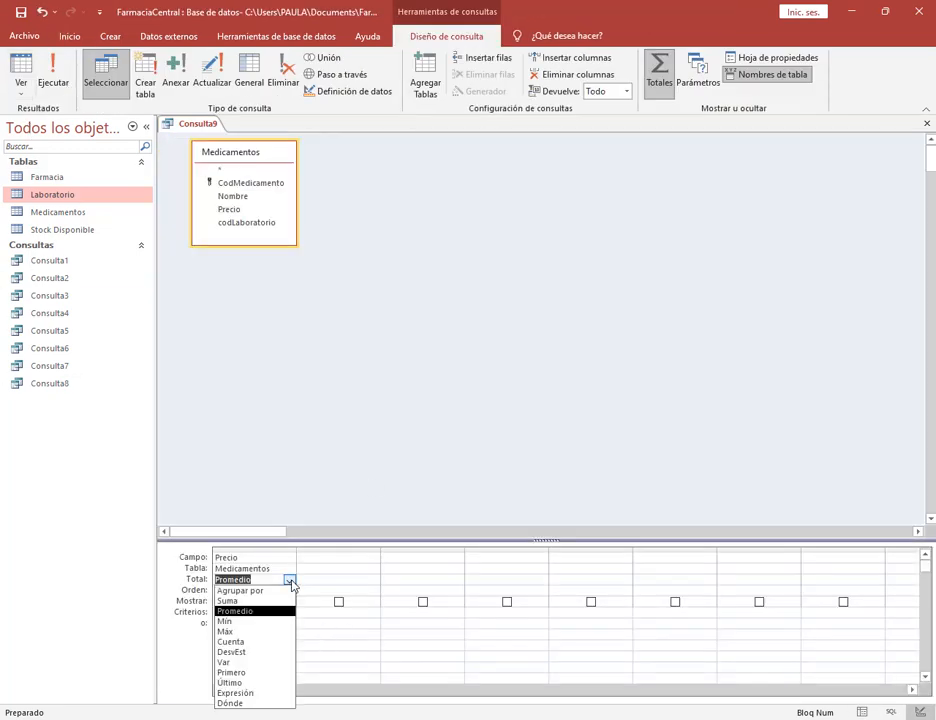
left_click(250, 631)
left_click(62, 84)
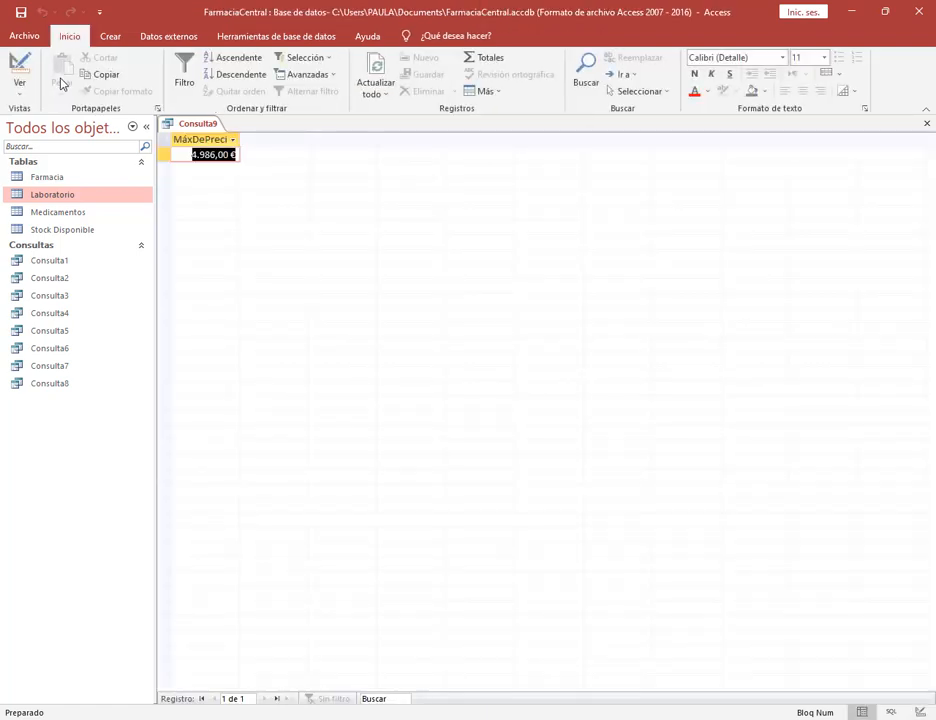
Return to the query design, change the Precio total to Mín and run the query.
left_click(22, 70)
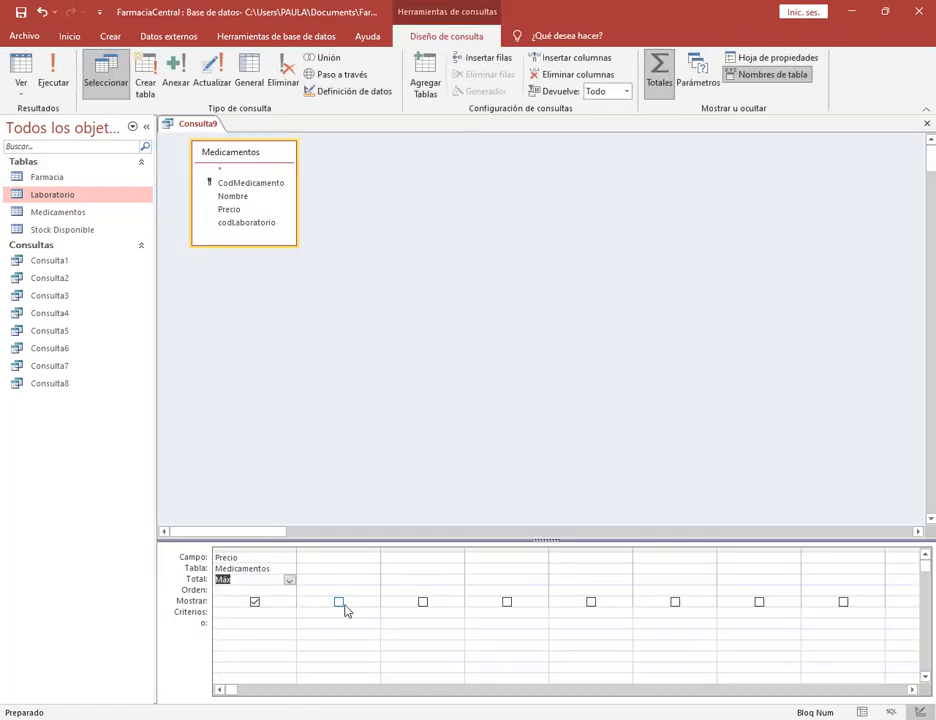
left_click(289, 580)
left_click(226, 622)
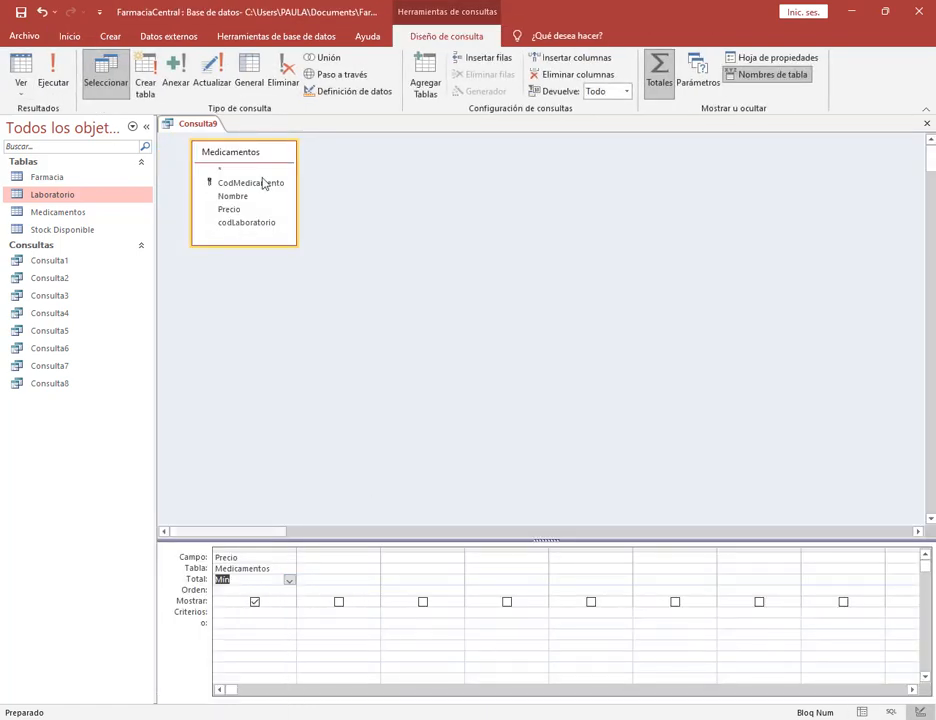
left_click(53, 78)
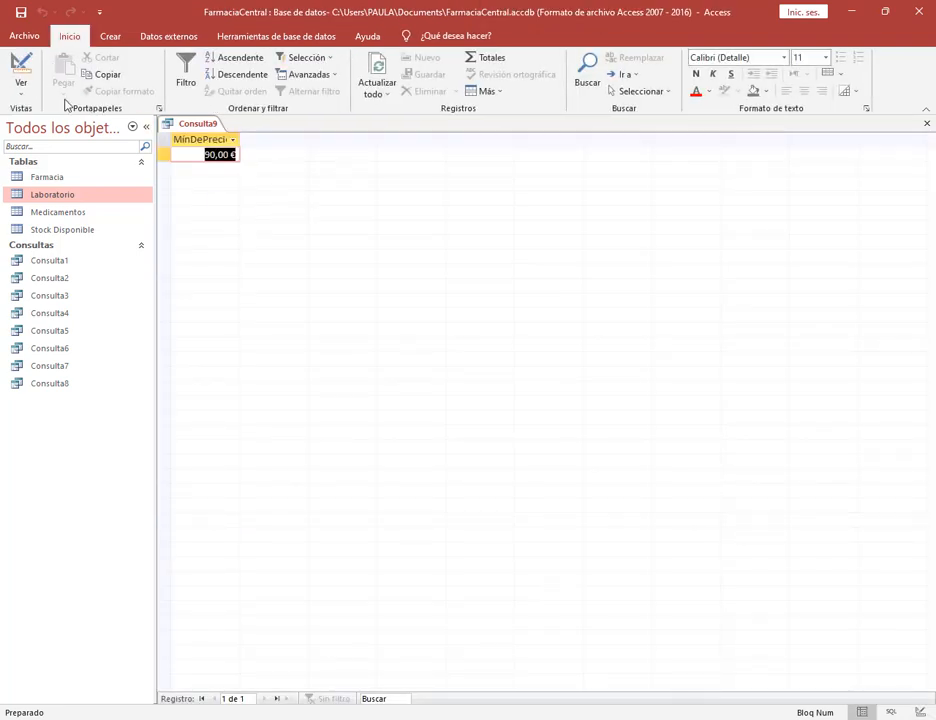
Change the Precio total to Cuenta in the query design, run the query and go back to the design.
left_click(22, 66)
left_click(290, 582)
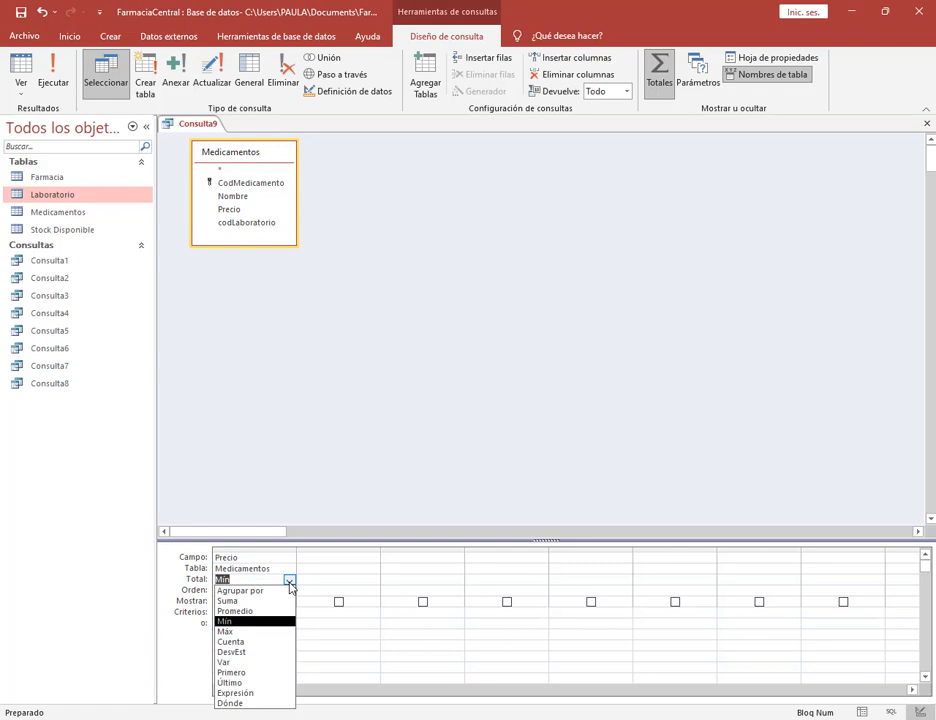
left_click(254, 642)
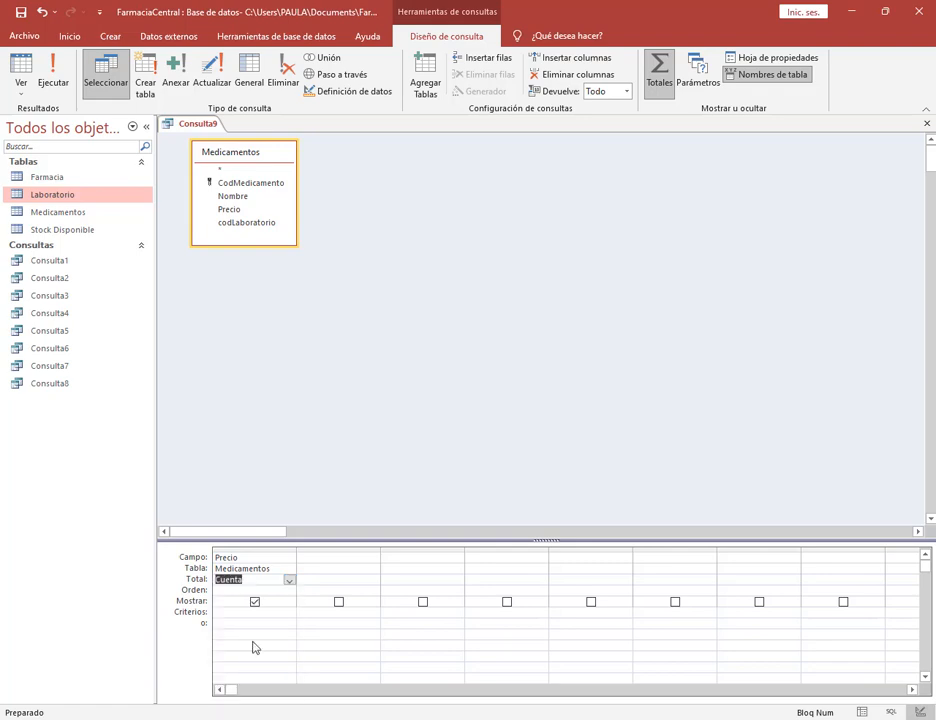
left_click(60, 93)
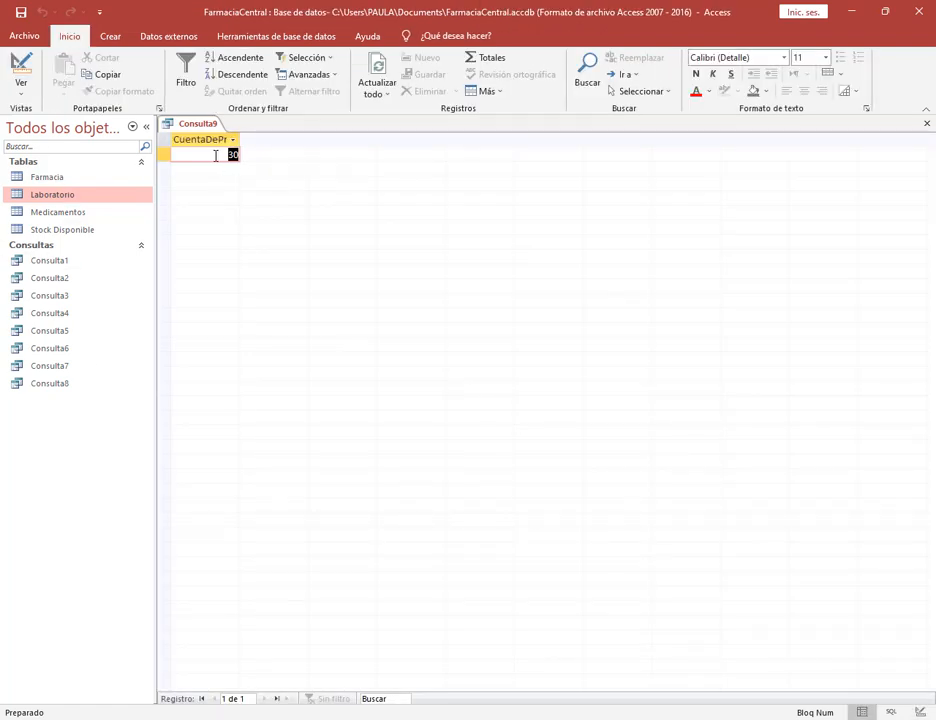
left_click(233, 154)
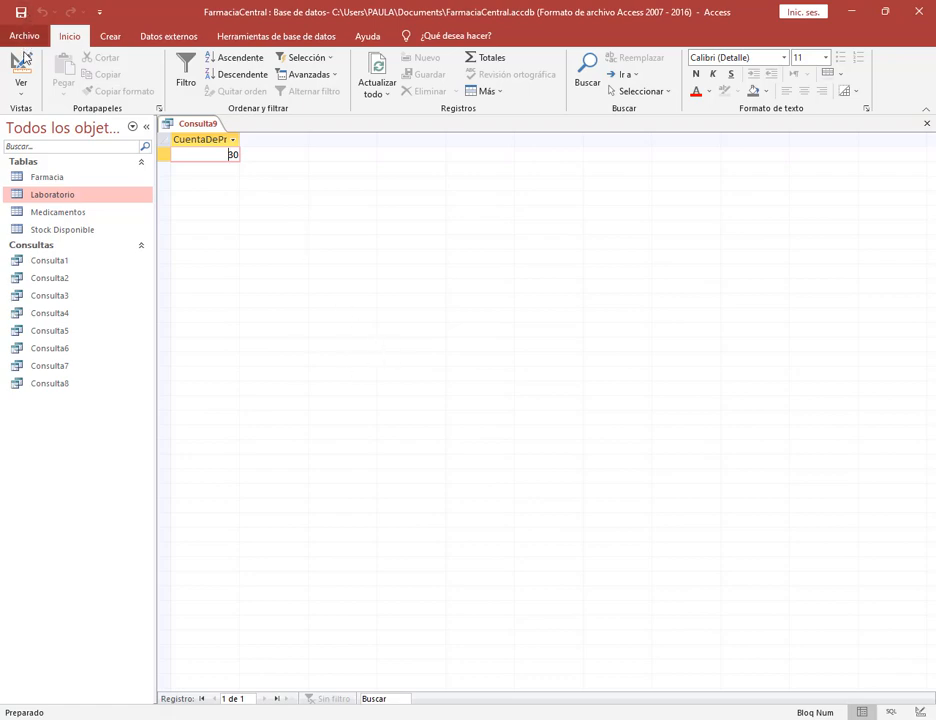
left_click(20, 65)
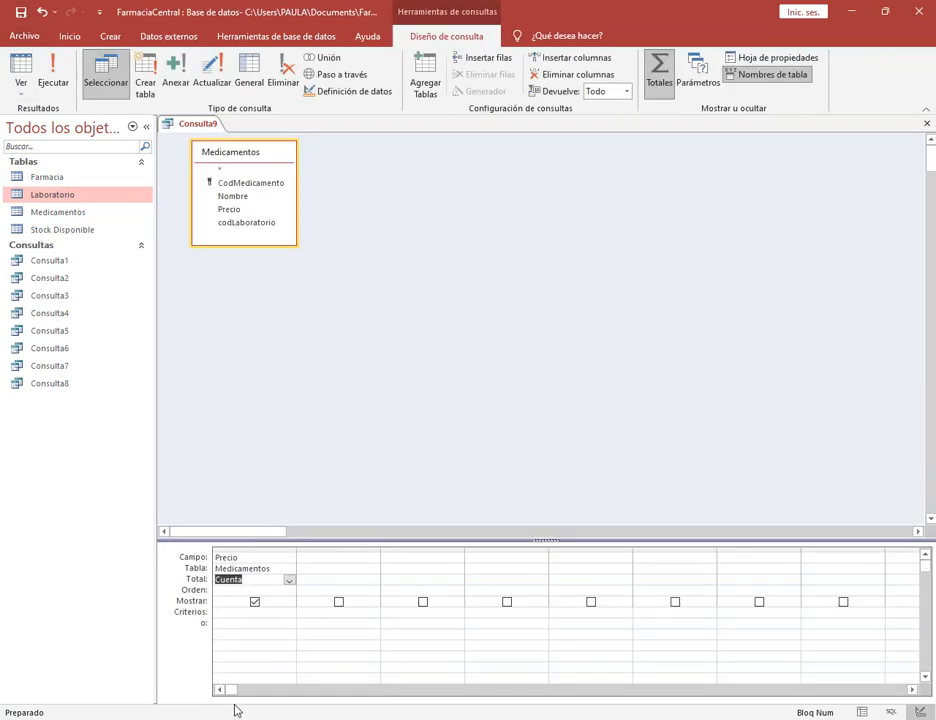
Read query 9 on counting pharmacies by locality in the exercise PDF, and switch back to Access.
left_click(374, 718)
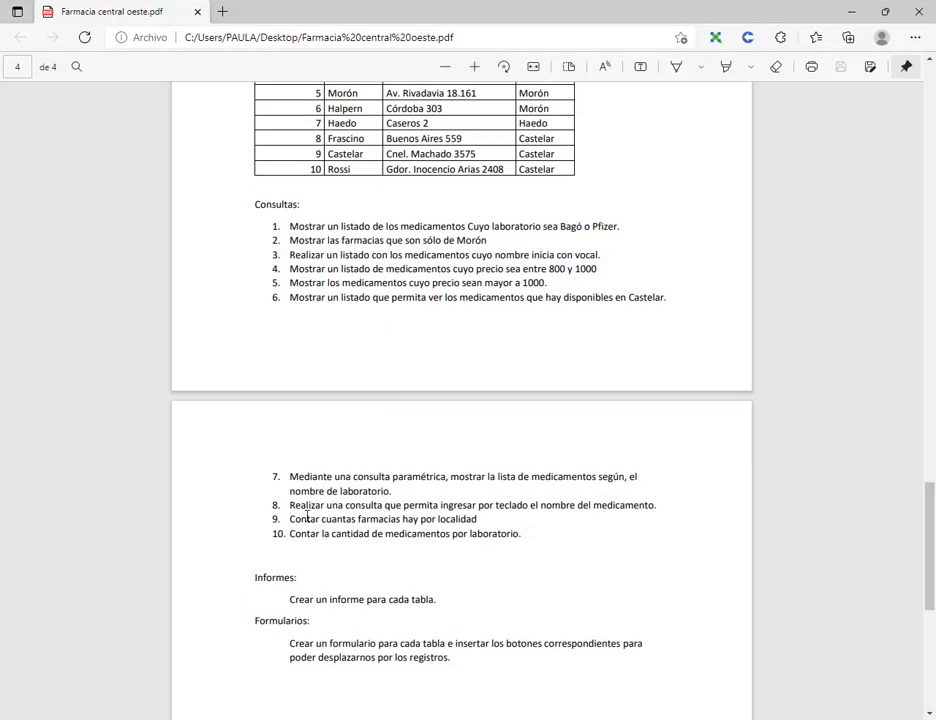
left_click_drag(302, 521, 465, 522)
left_click(442, 518)
left_click(851, 11)
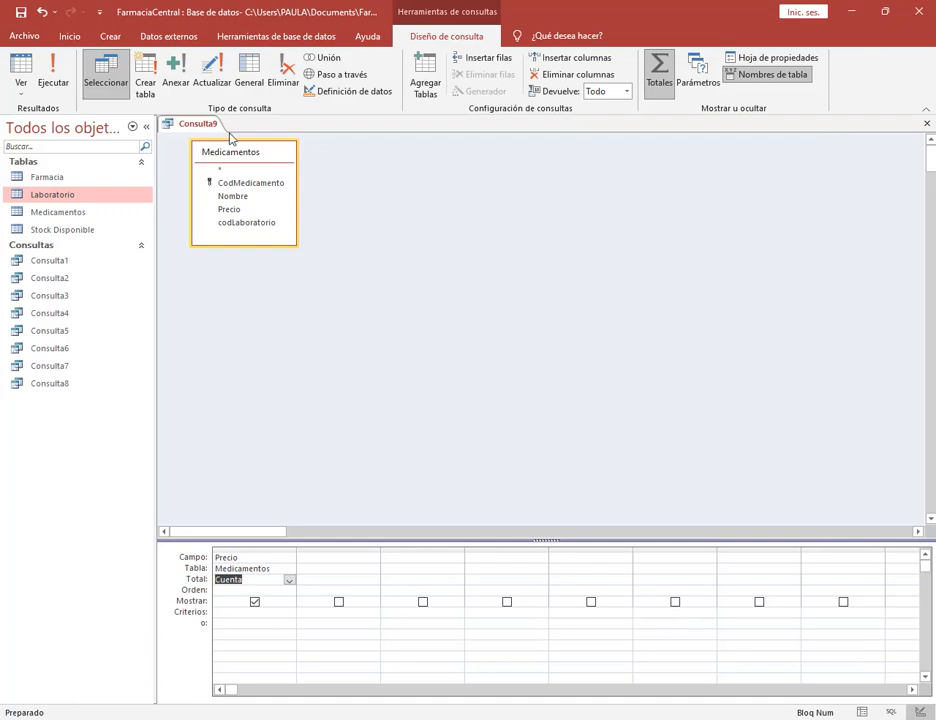
Close the Medicamentos totals query without saving and start a new query design on the Farmacia table.
left_click(926, 123)
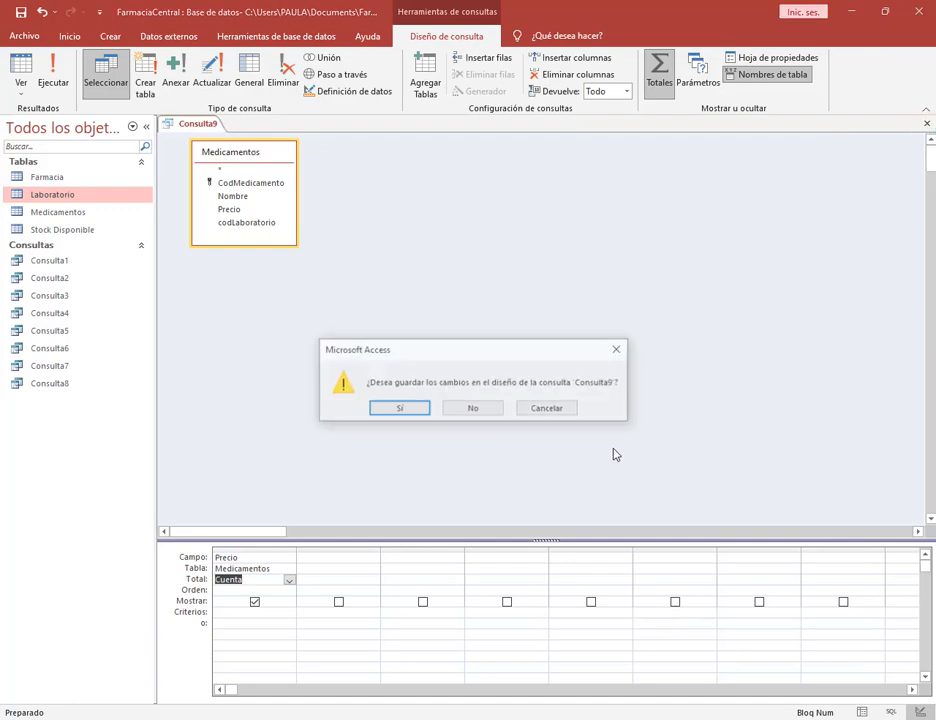
left_click(473, 409)
left_click(110, 36)
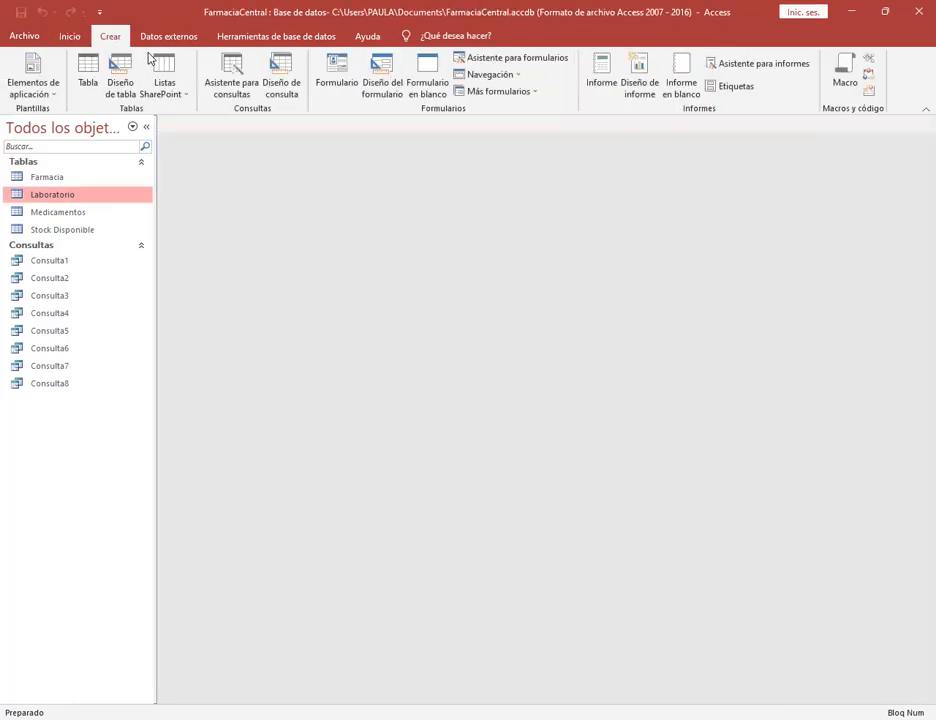
left_click(278, 74)
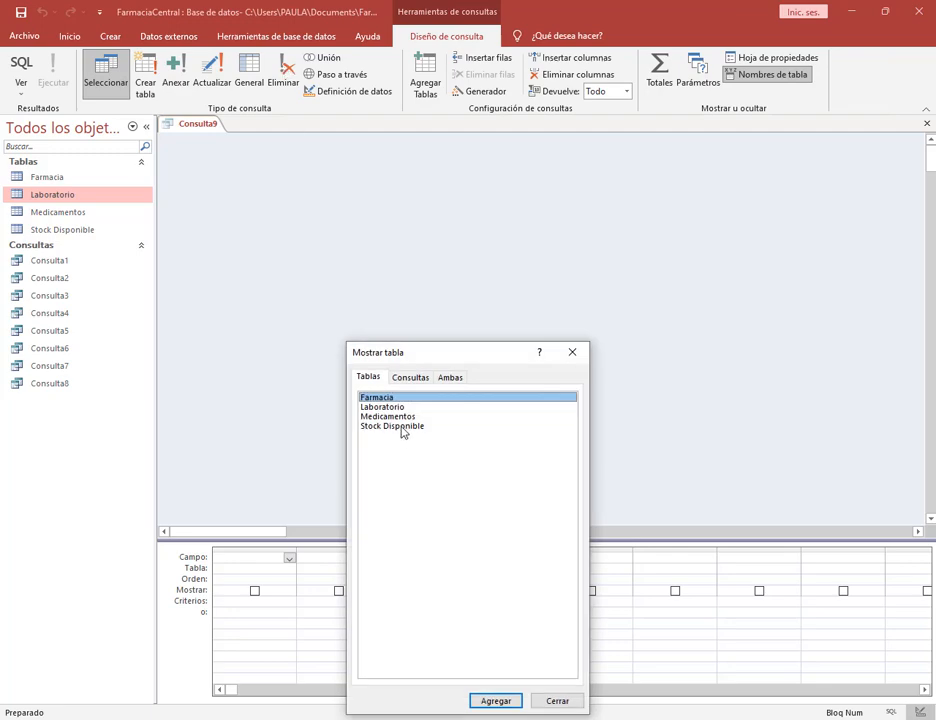
left_click(496, 700)
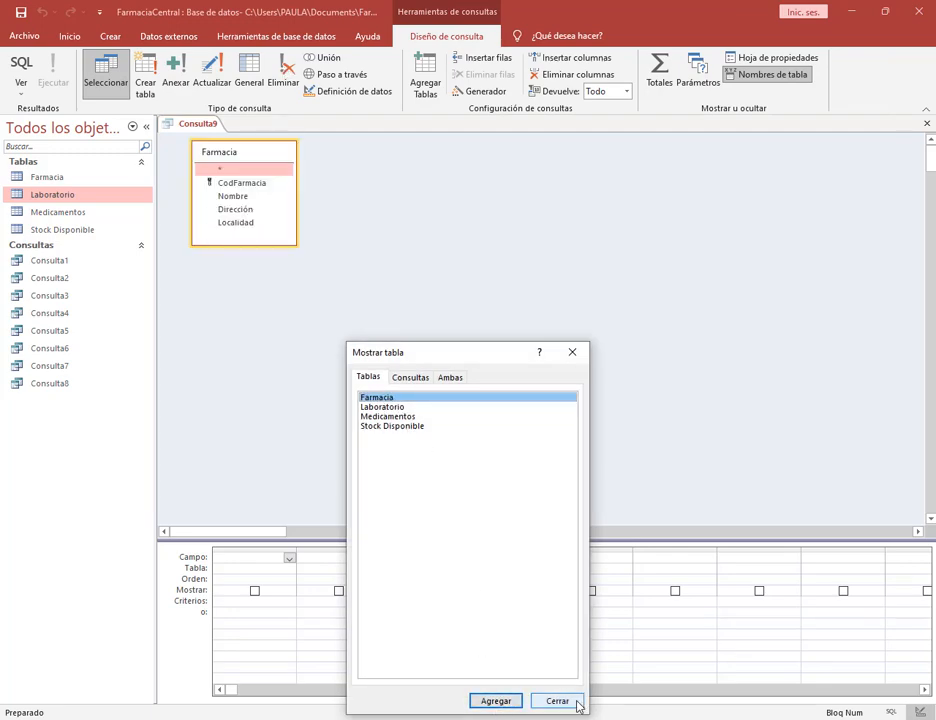
left_click(576, 701)
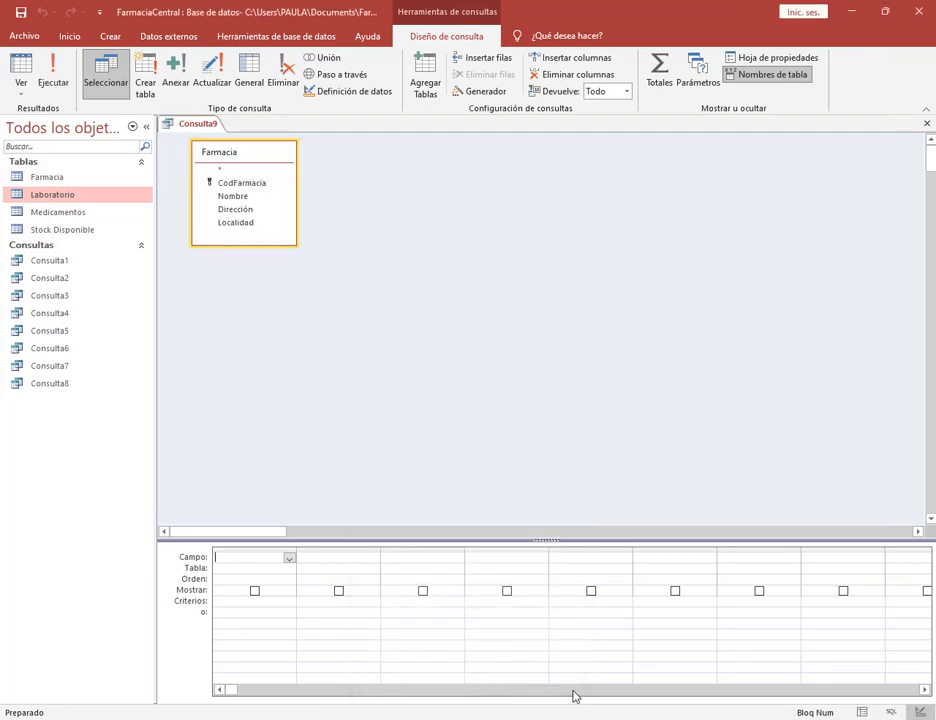
Add the Nombre field from Farmacia with its total set to Suma, and try to run the query.
double_click(243, 198)
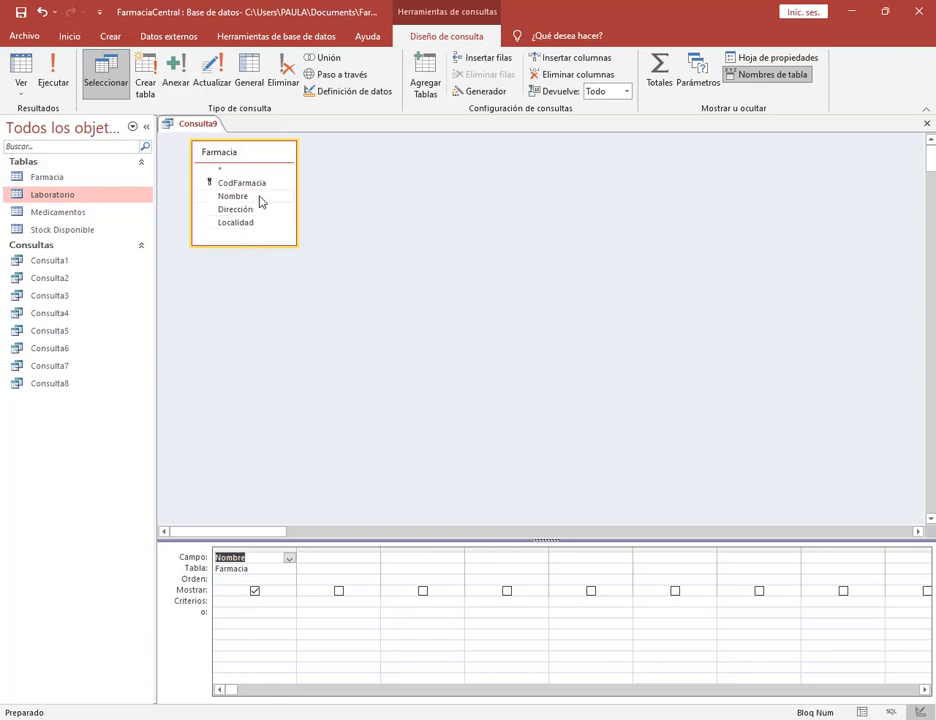
left_click(660, 72)
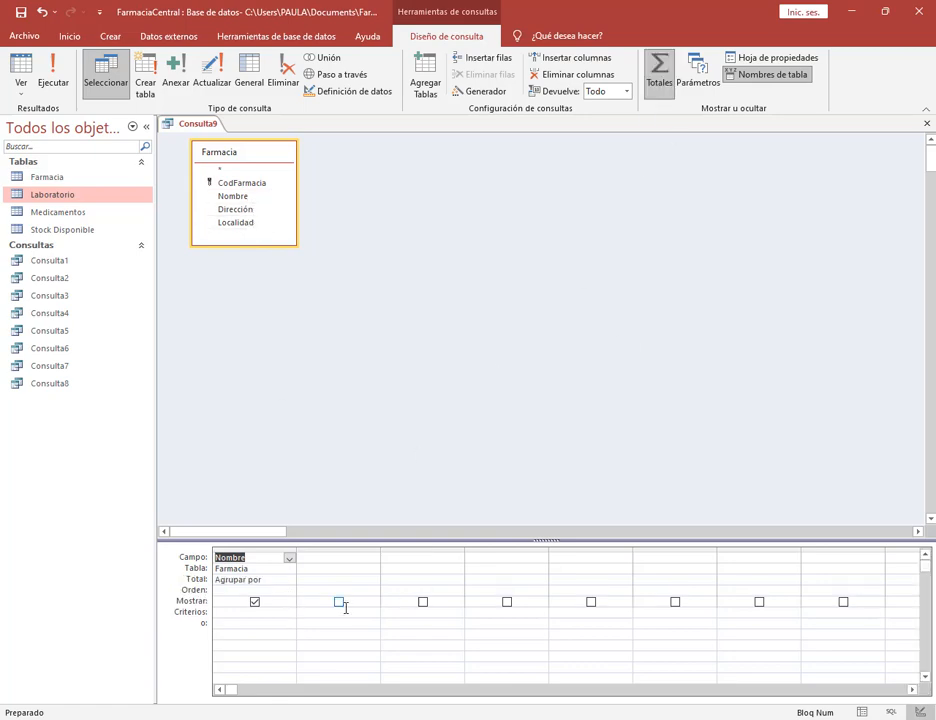
left_click(291, 579)
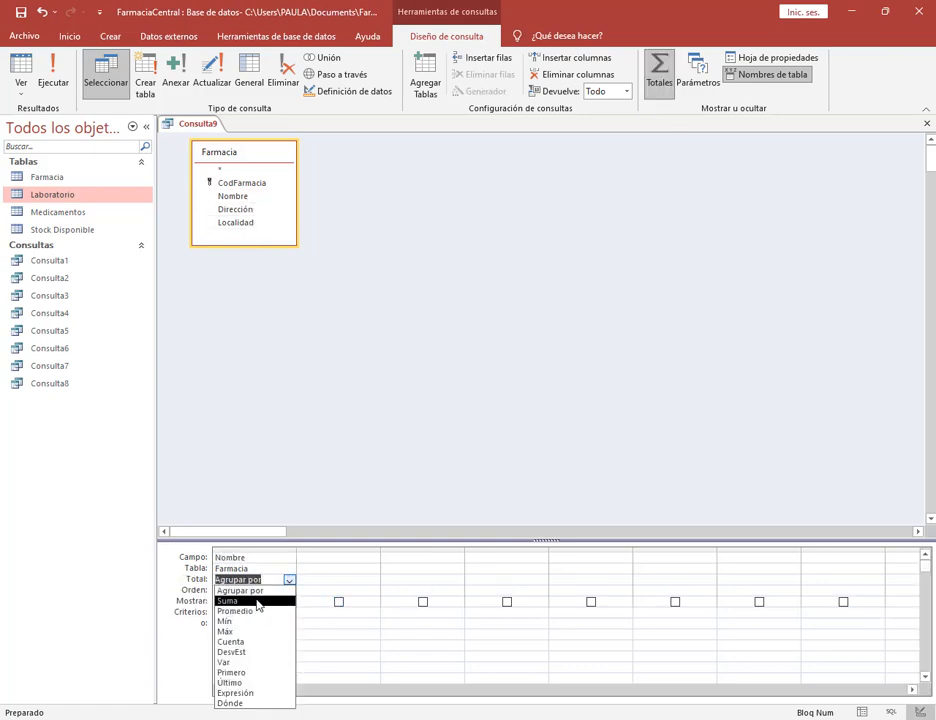
left_click(258, 604)
left_click(58, 77)
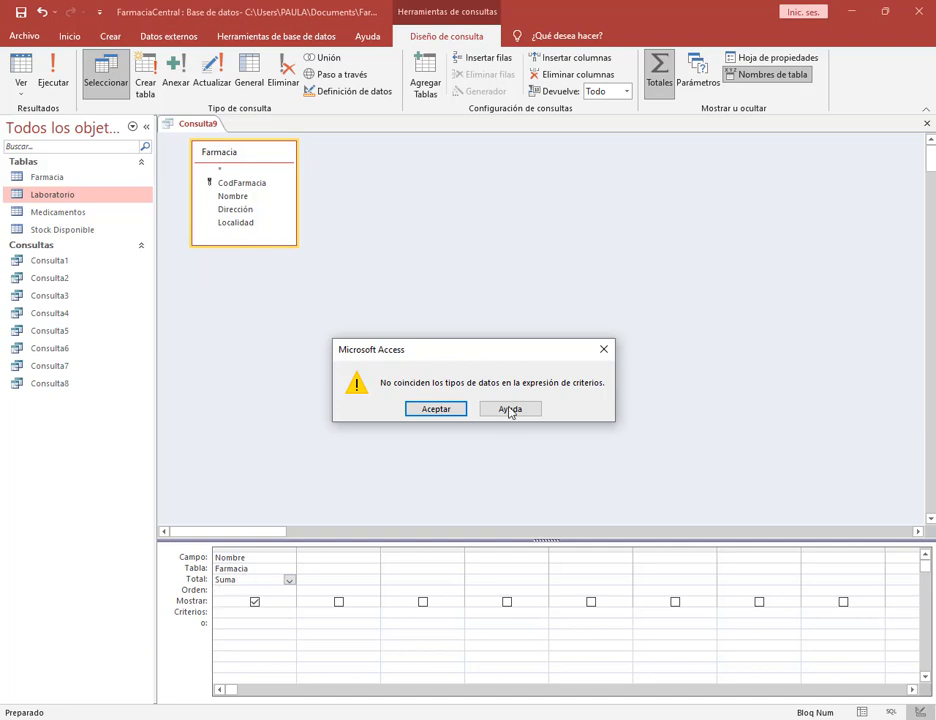
Change the Nombre field's total to Cuenta, run the query and go back to its design.
left_click(442, 412)
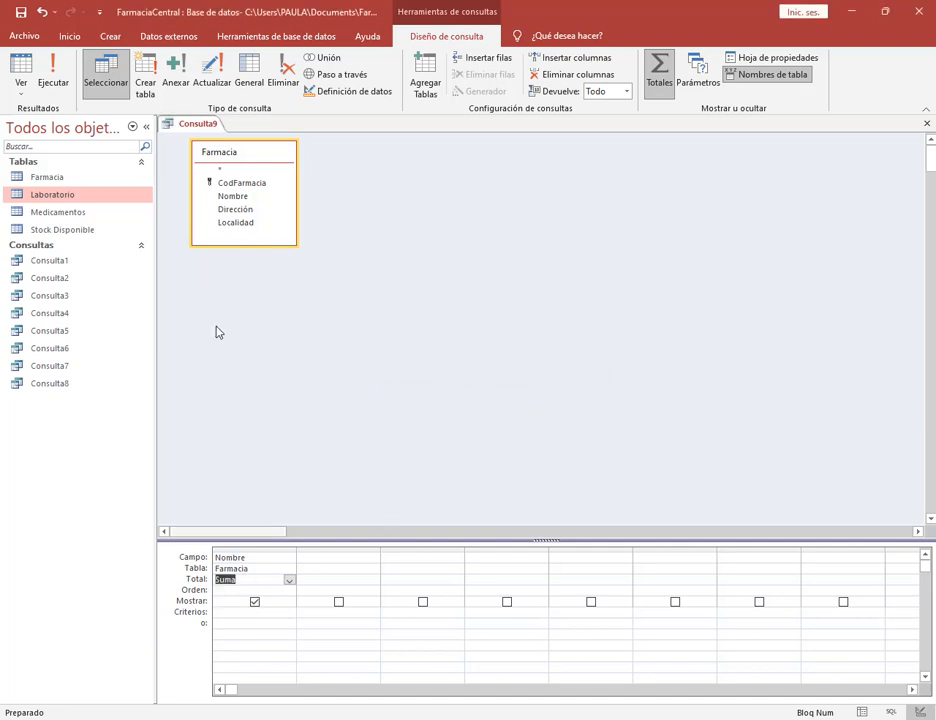
left_click(289, 580)
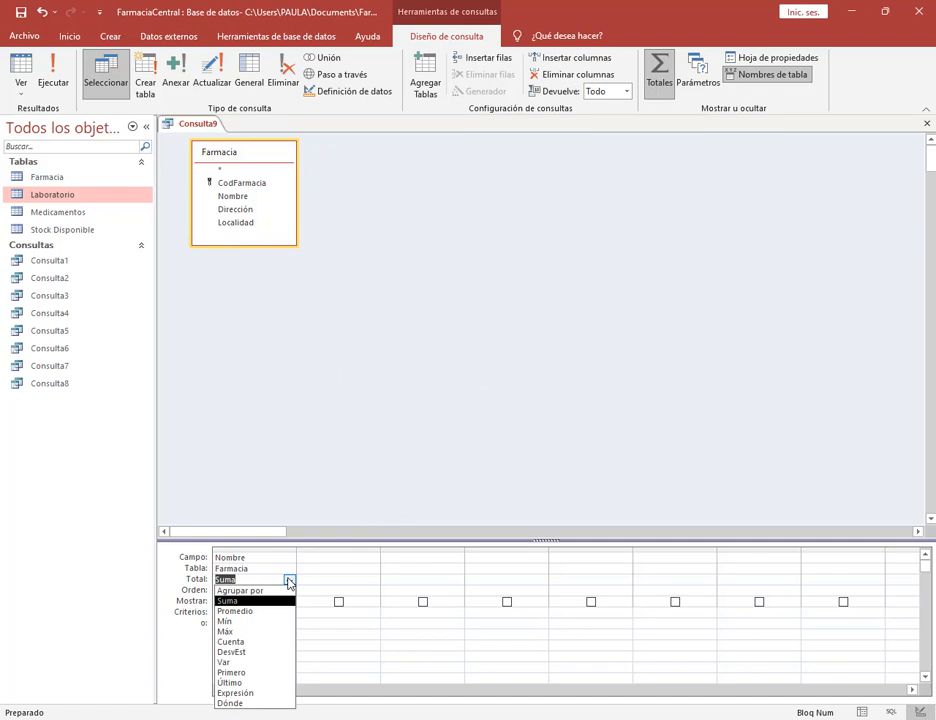
left_click(258, 642)
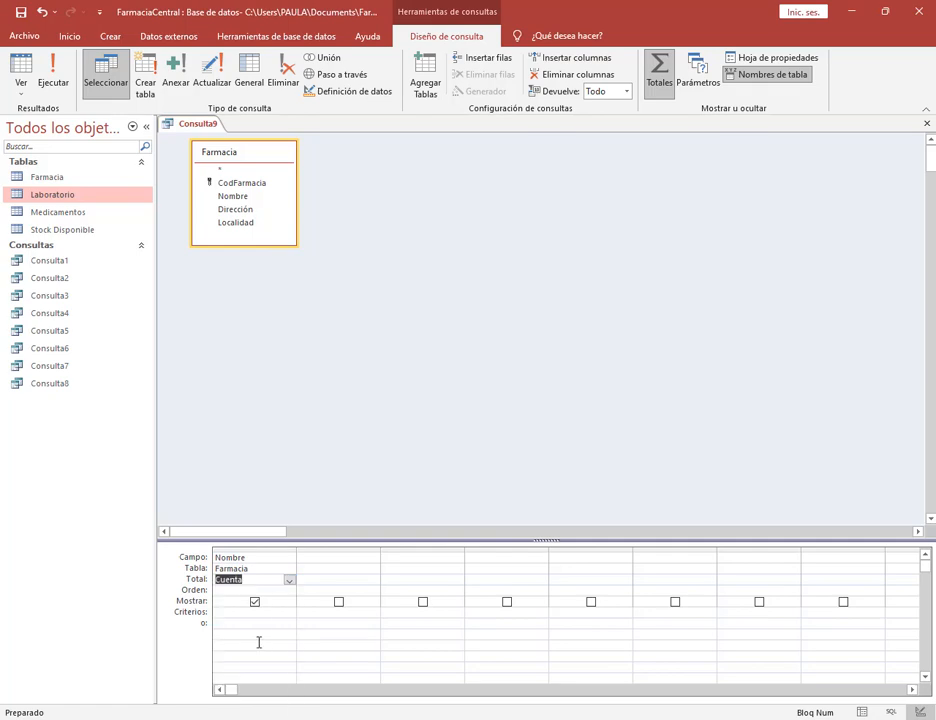
left_click(52, 72)
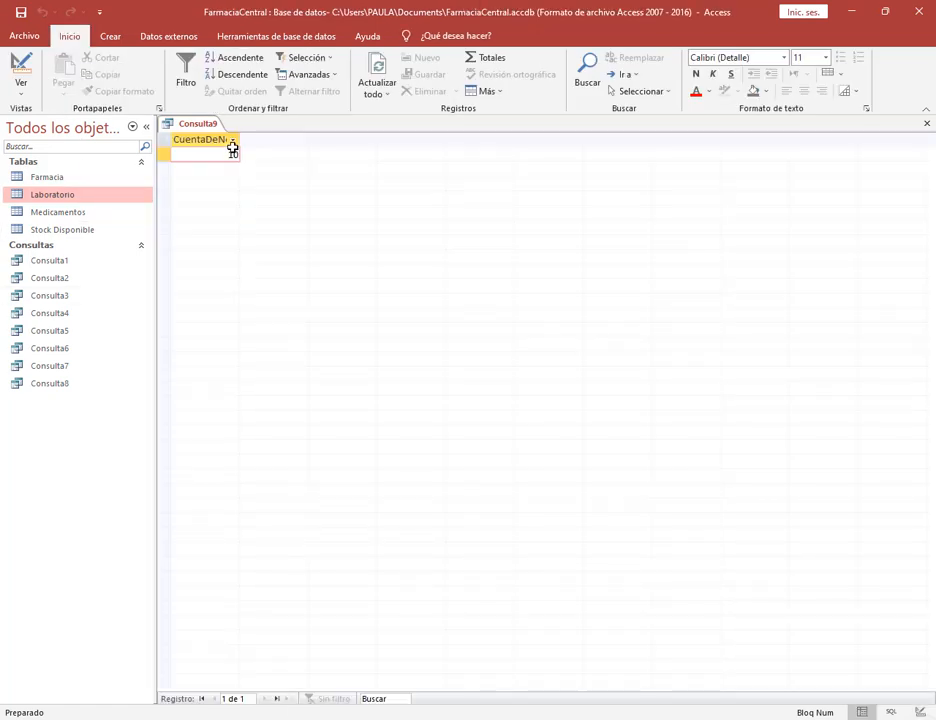
left_click(20, 68)
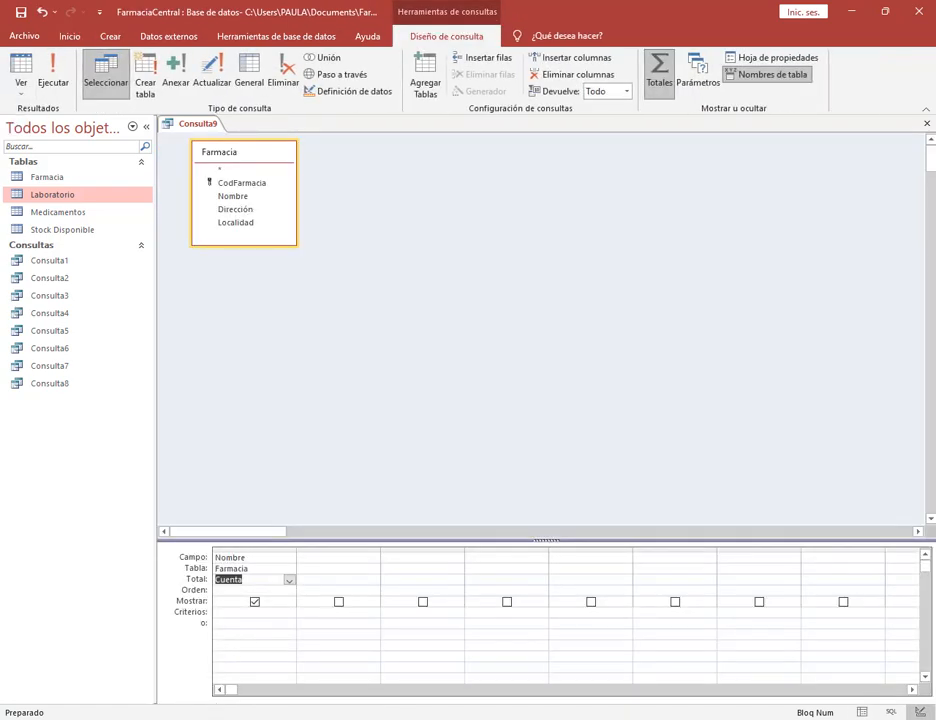
Reread query 9 on counting pharmacies by locality in the exercise PDF, and switch back to Access.
key("alt+Tab")
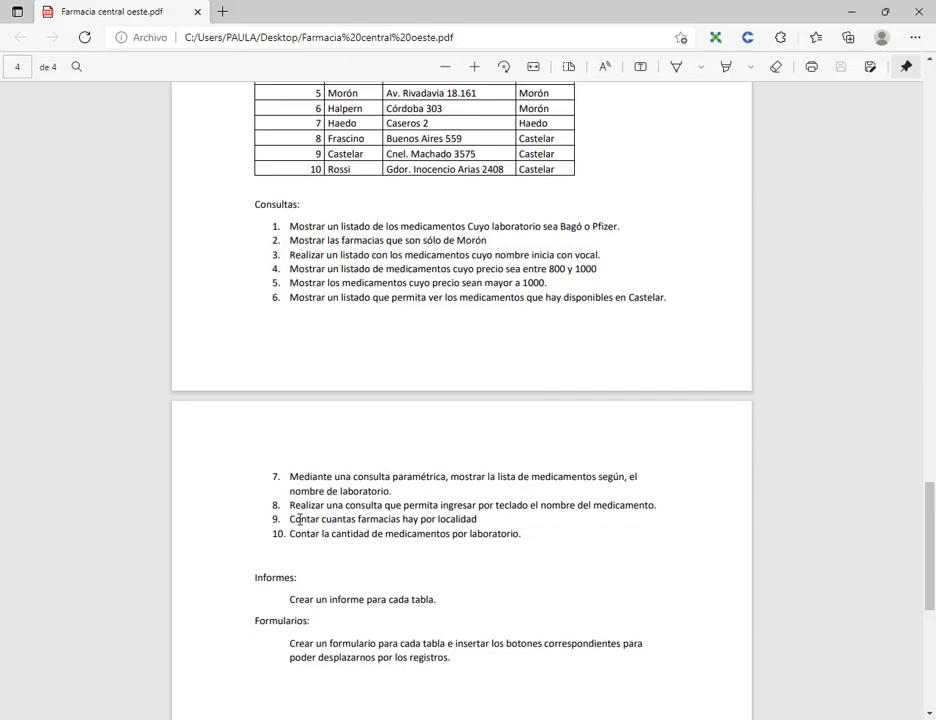
left_click_drag(291, 517, 490, 522)
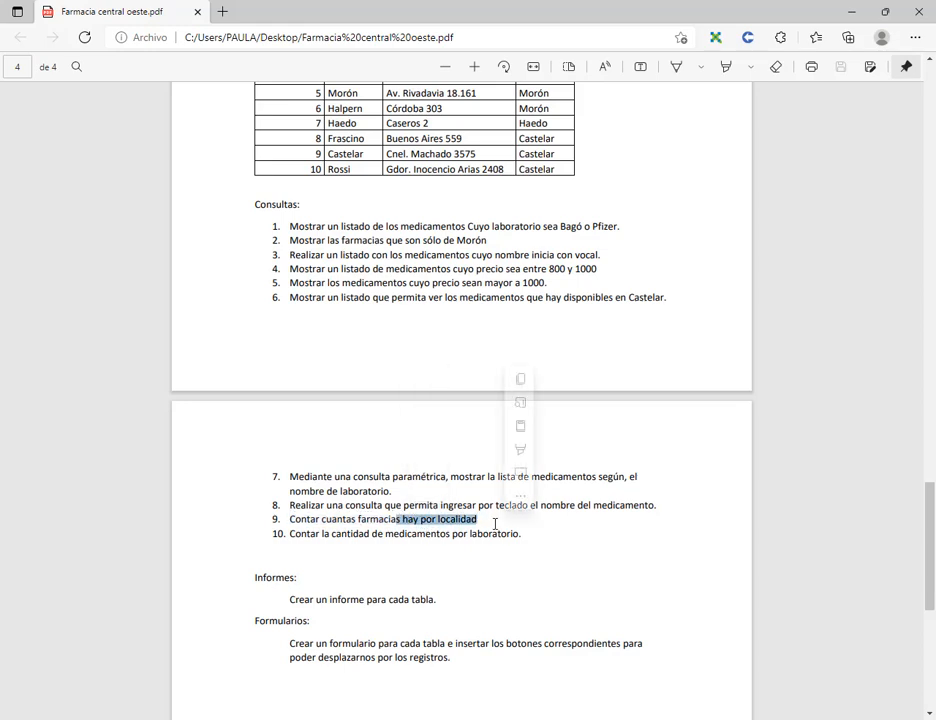
left_click(431, 519)
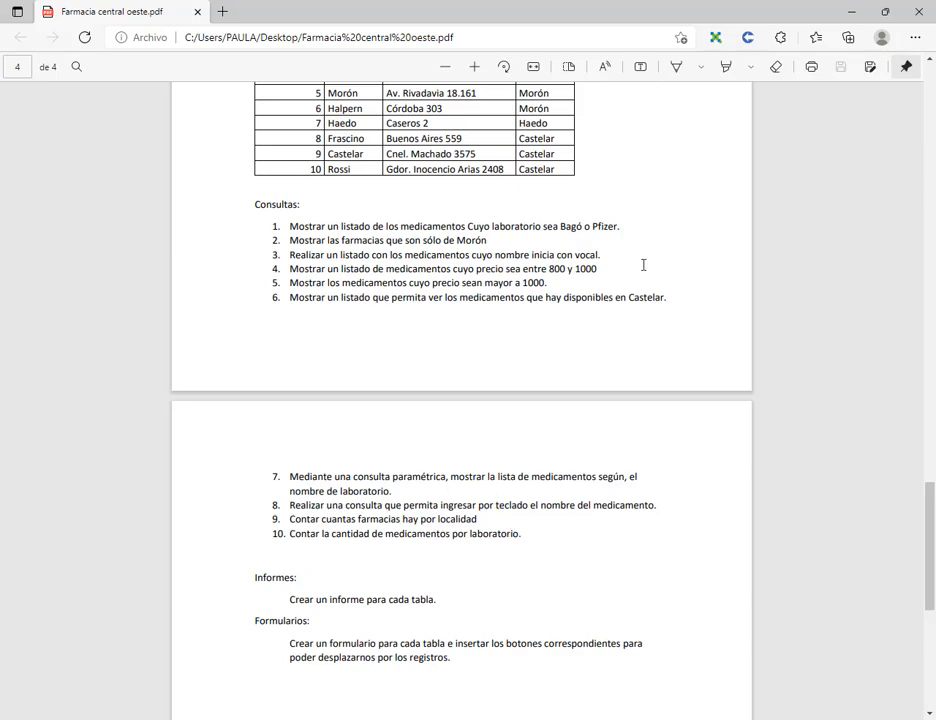
left_click(849, 11)
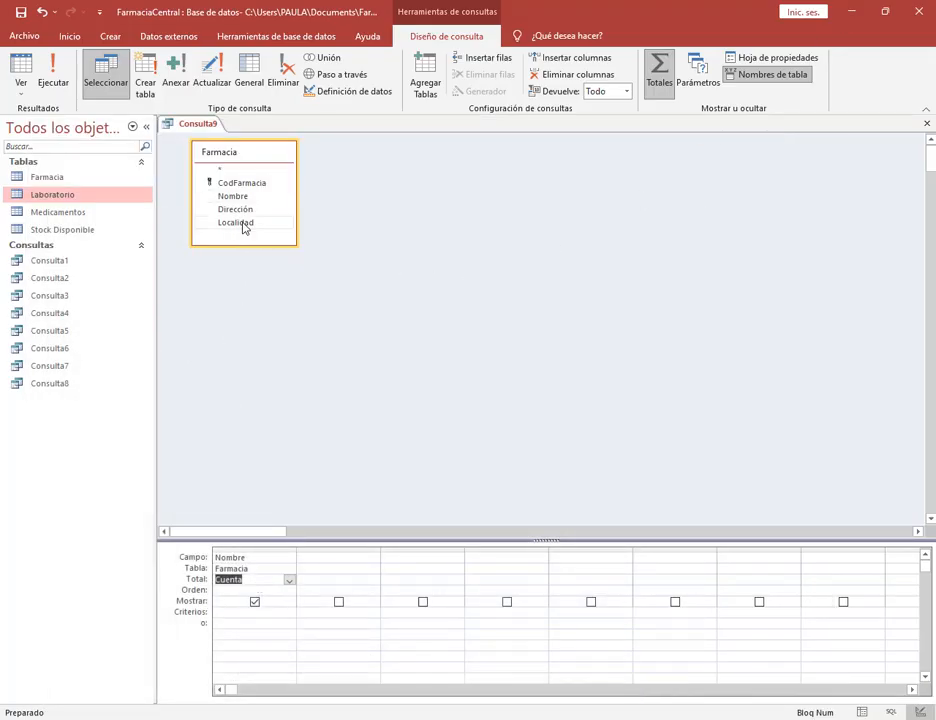
Add the Localidad field from Farmacia with its total as Agrupar por, and run the query.
left_click_drag(244, 225, 353, 628)
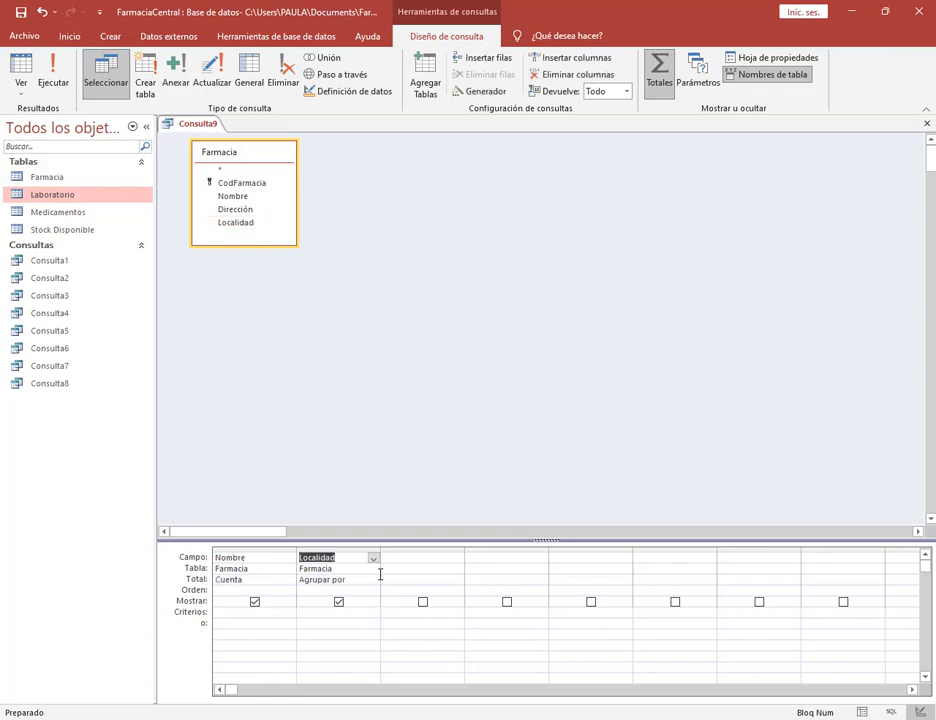
left_click(300, 580)
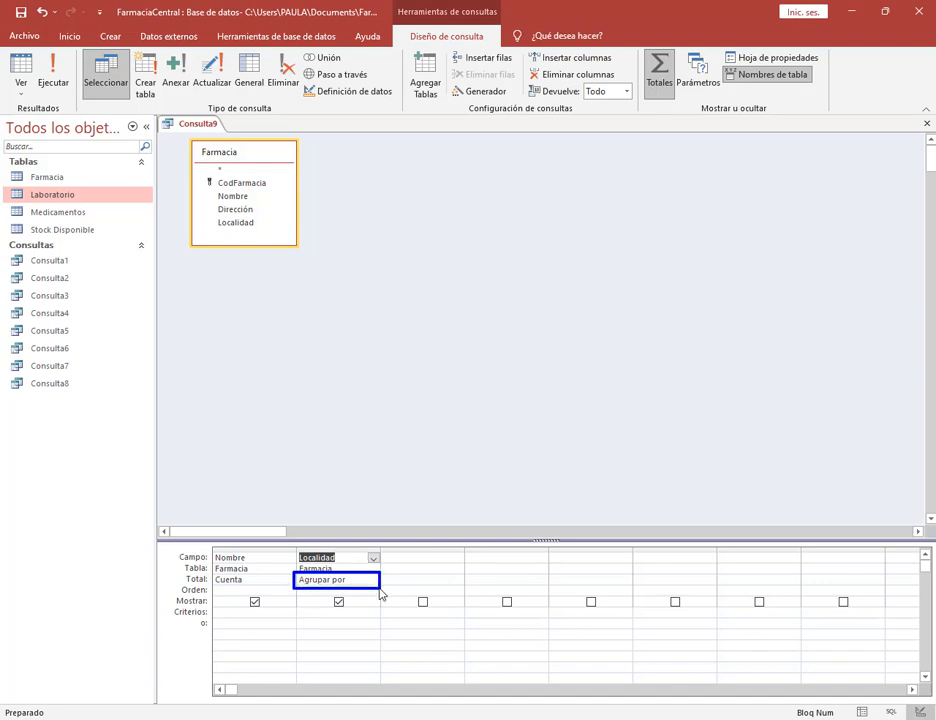
left_click(51, 70)
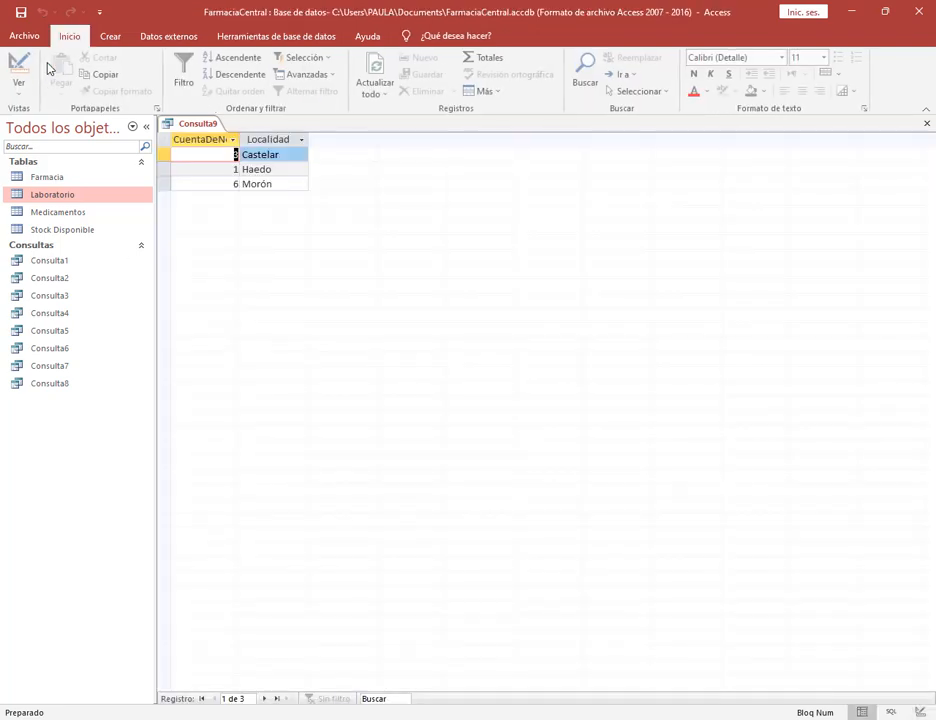
Examine the pharmacy count for each locality, comparing the query results with the totals in the design.
left_click(286, 155)
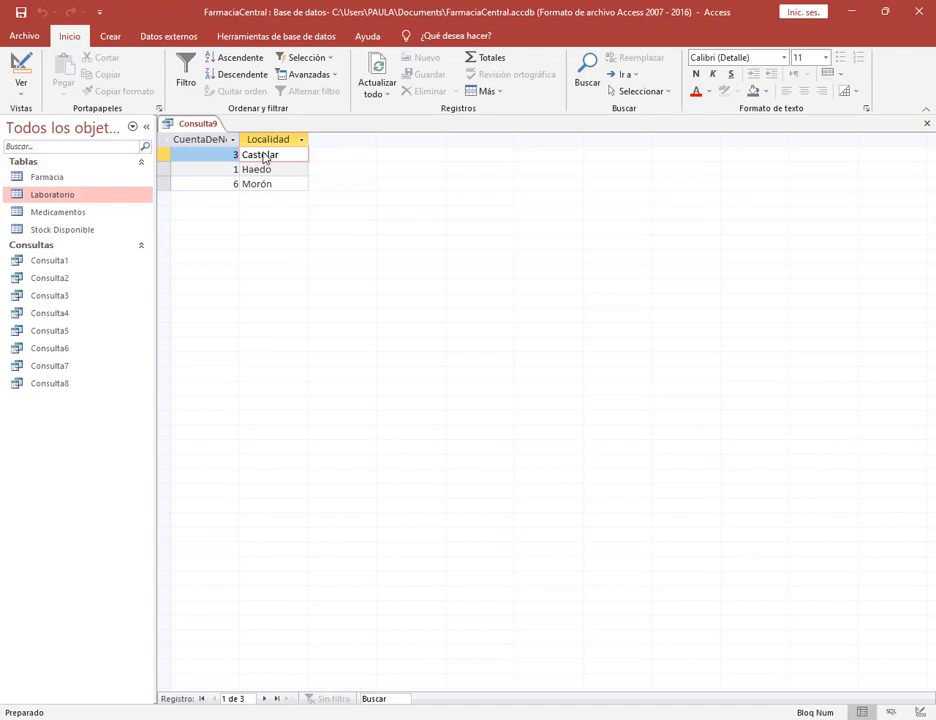
left_click(233, 156)
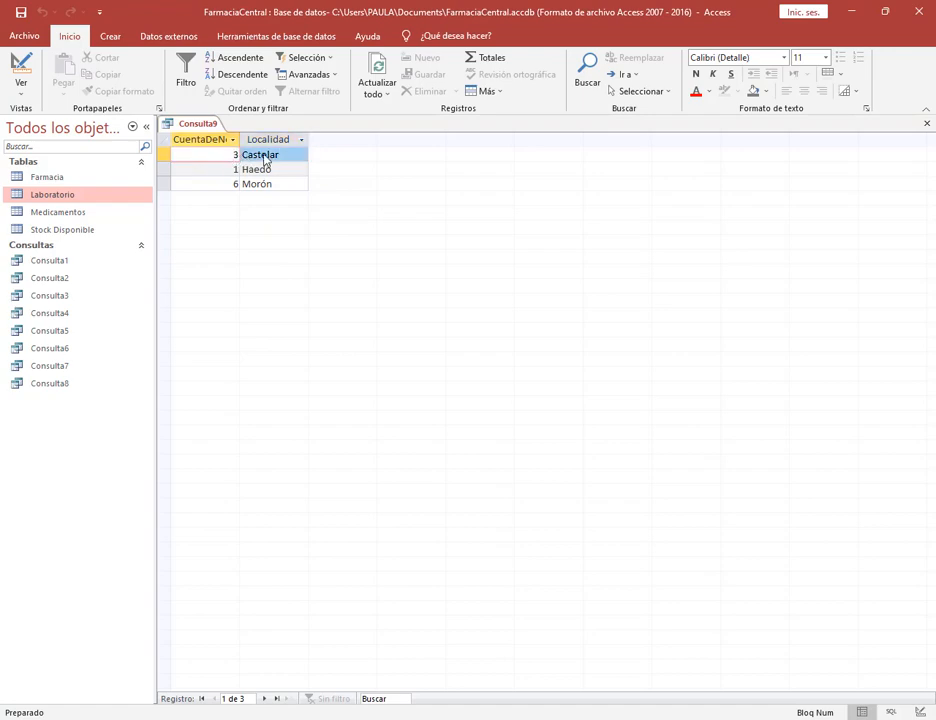
left_click_drag(261, 156, 266, 156)
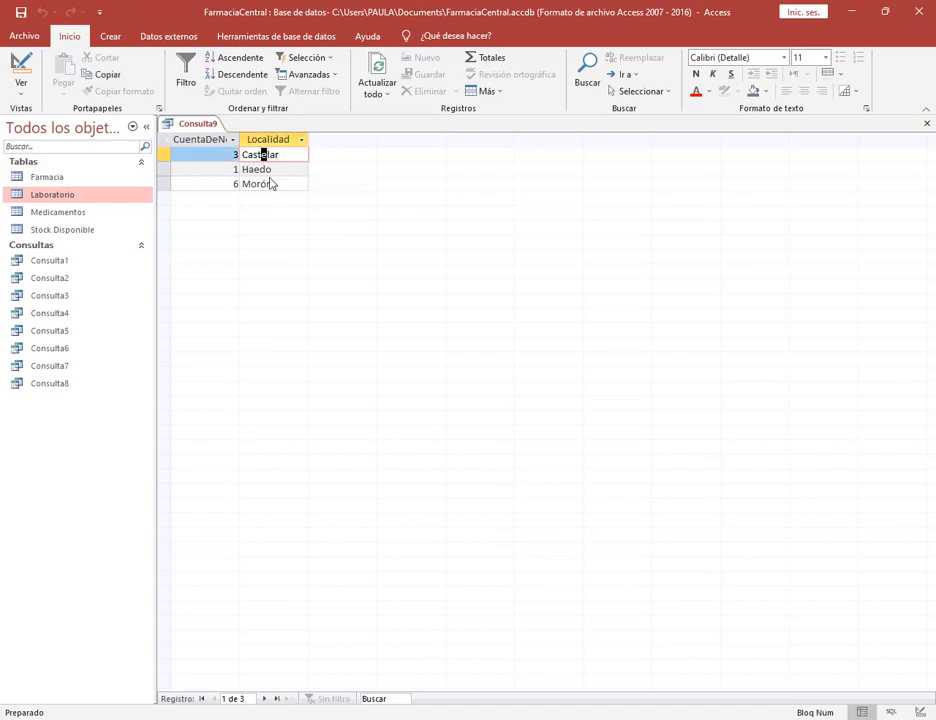
left_click(296, 189)
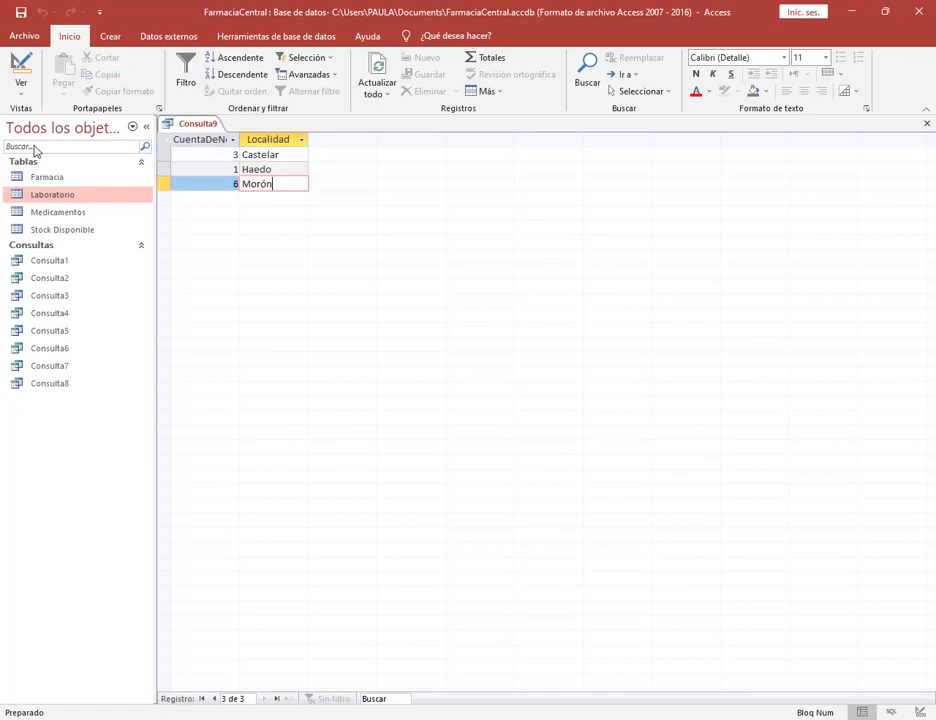
left_click(17, 62)
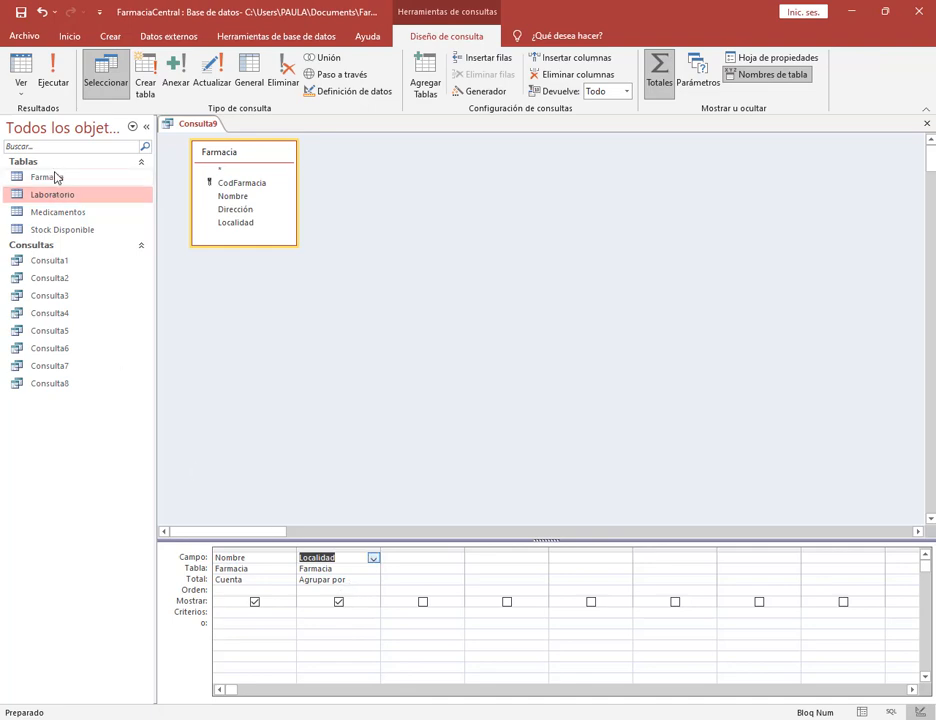
left_click(53, 68)
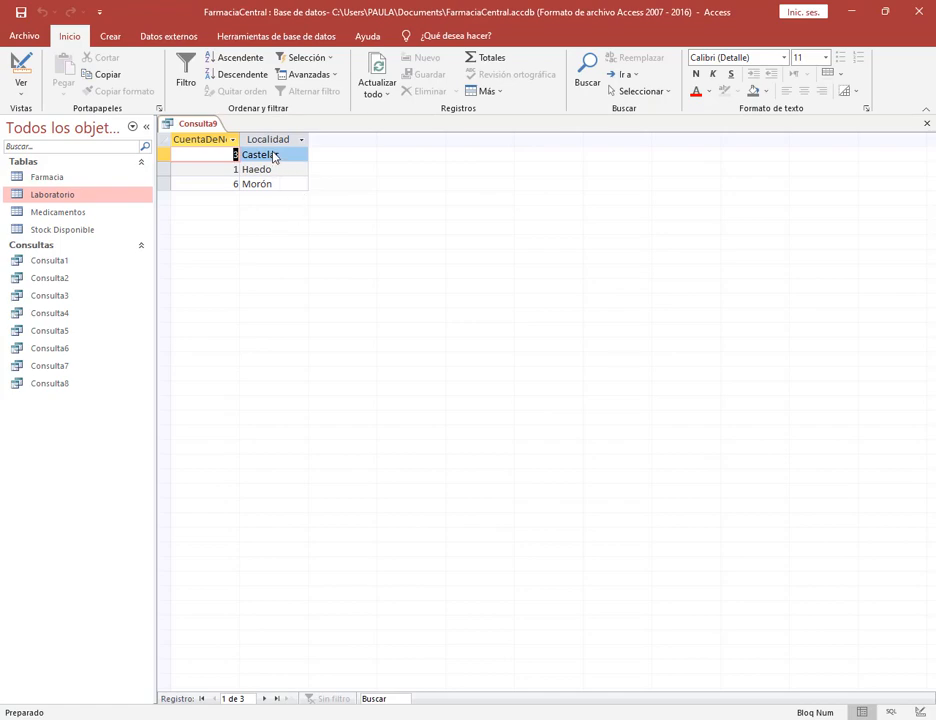
left_click(224, 156)
left_click(20, 70)
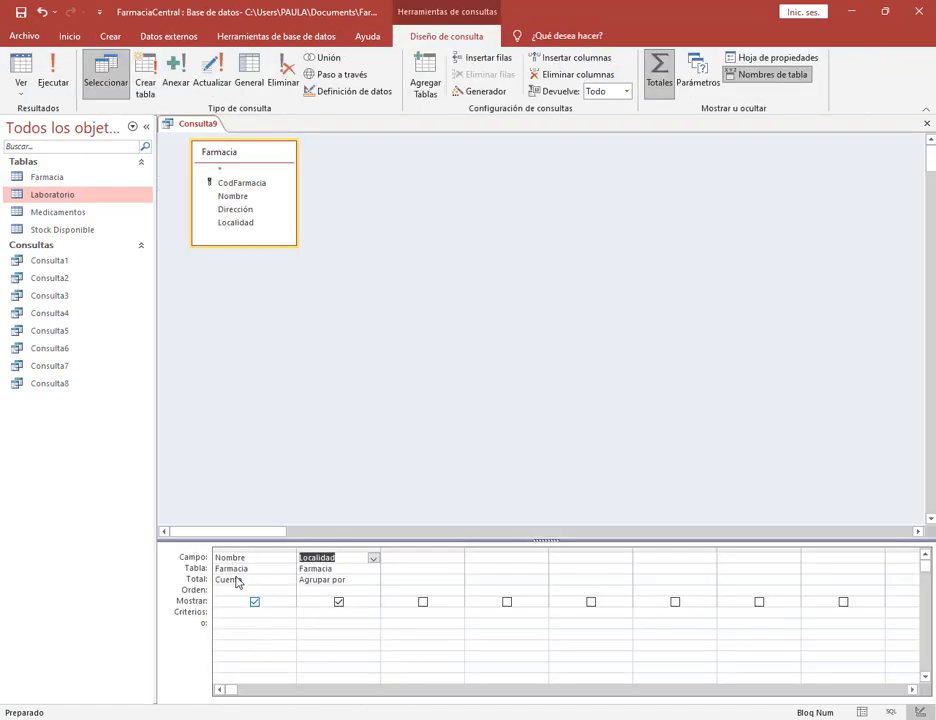
left_click(50, 72)
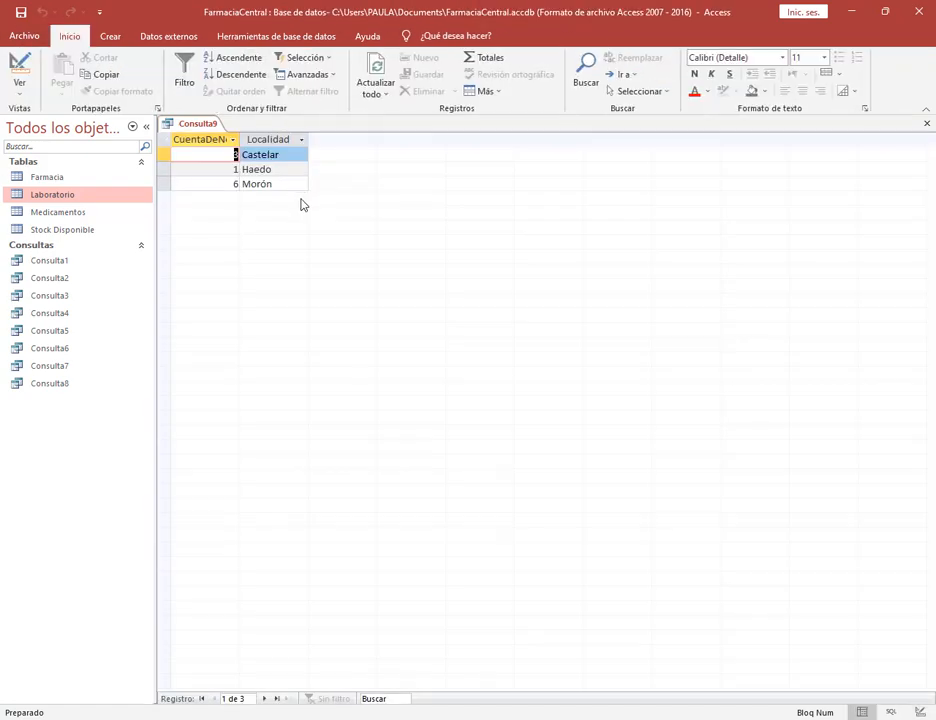
left_click(253, 158)
left_click_drag(228, 156, 239, 159)
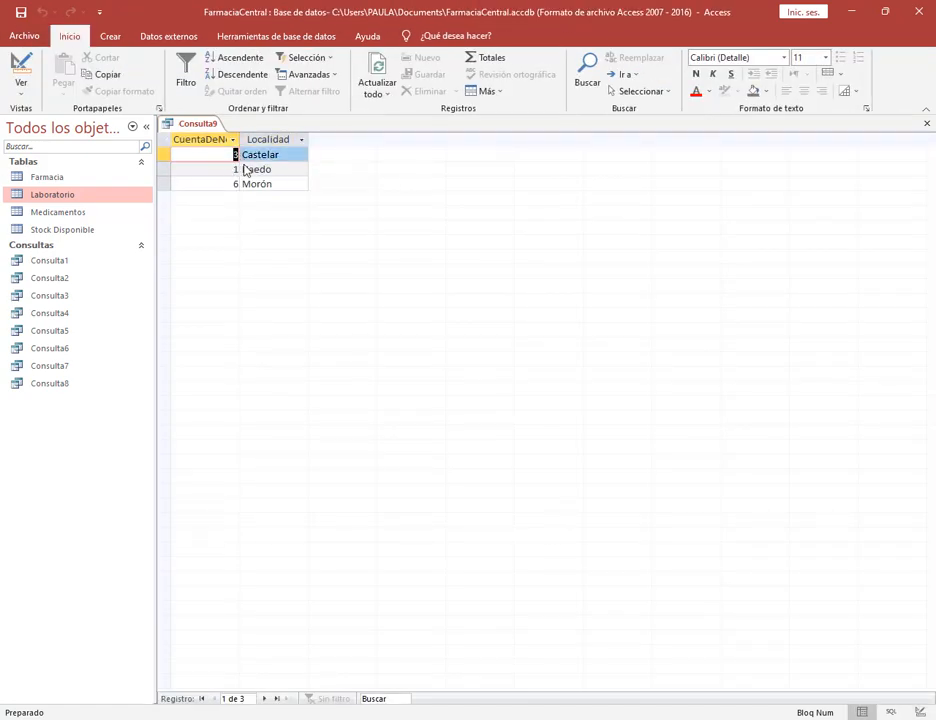
left_click(250, 184)
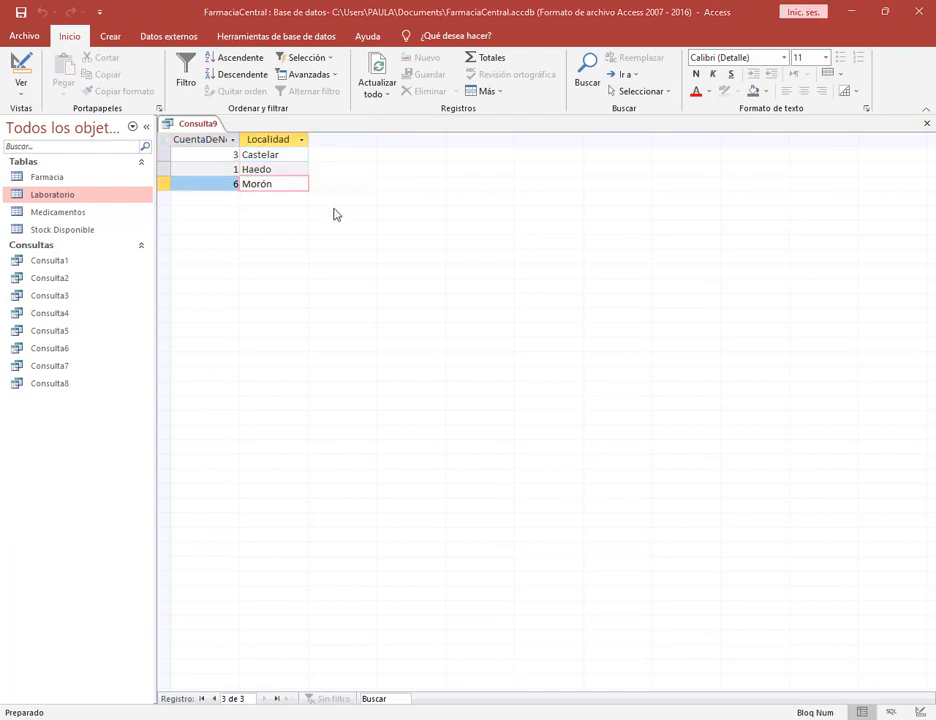
Save the pharmacy count query as Consulta9 and close it.
left_click(21, 13)
left_click(482, 282)
right_click(210, 124)
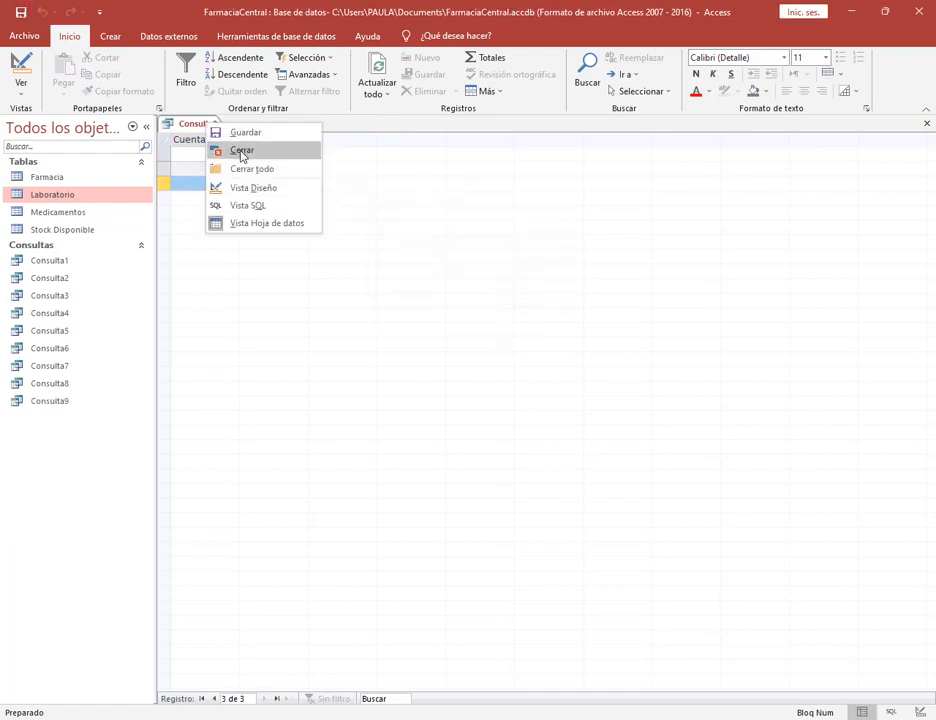
left_click(241, 152)
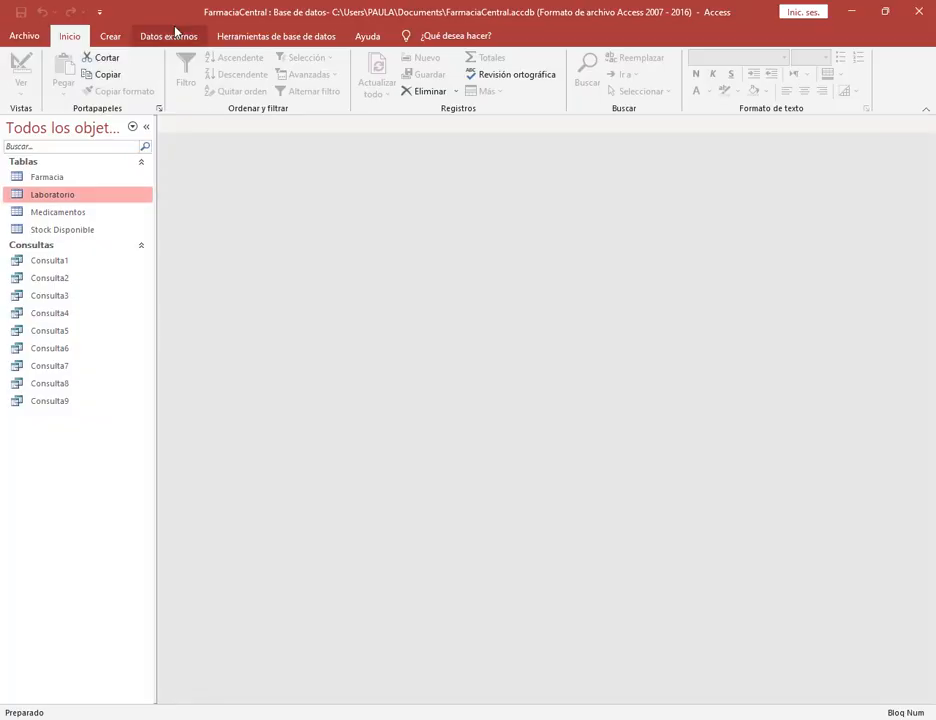
Start a new query design with the Medicamentos and Laboratorio tables.
left_click(111, 37)
left_click(280, 70)
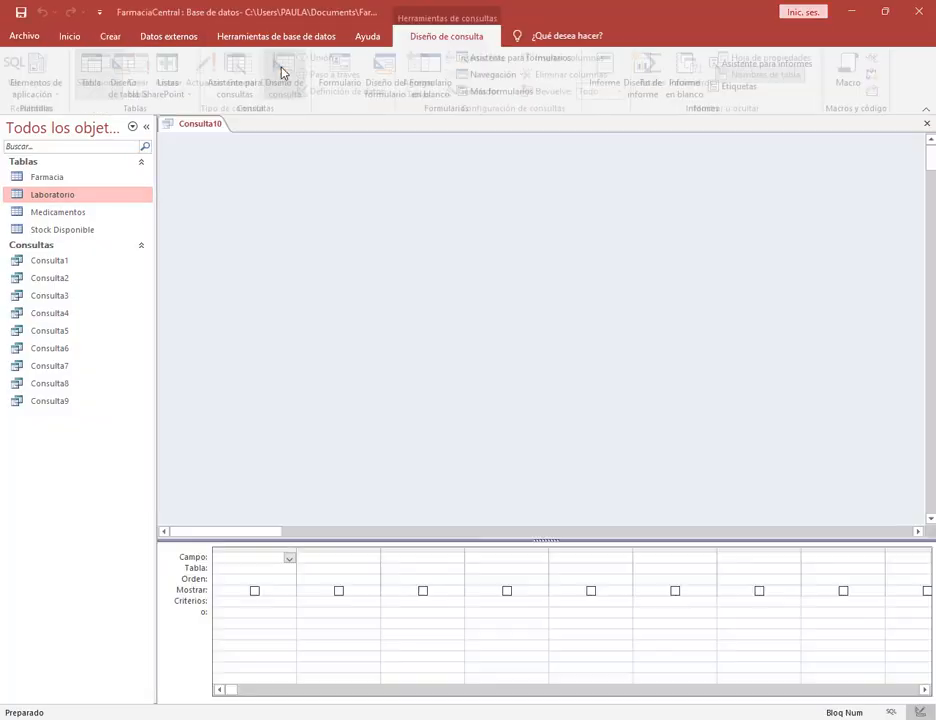
double_click(385, 418)
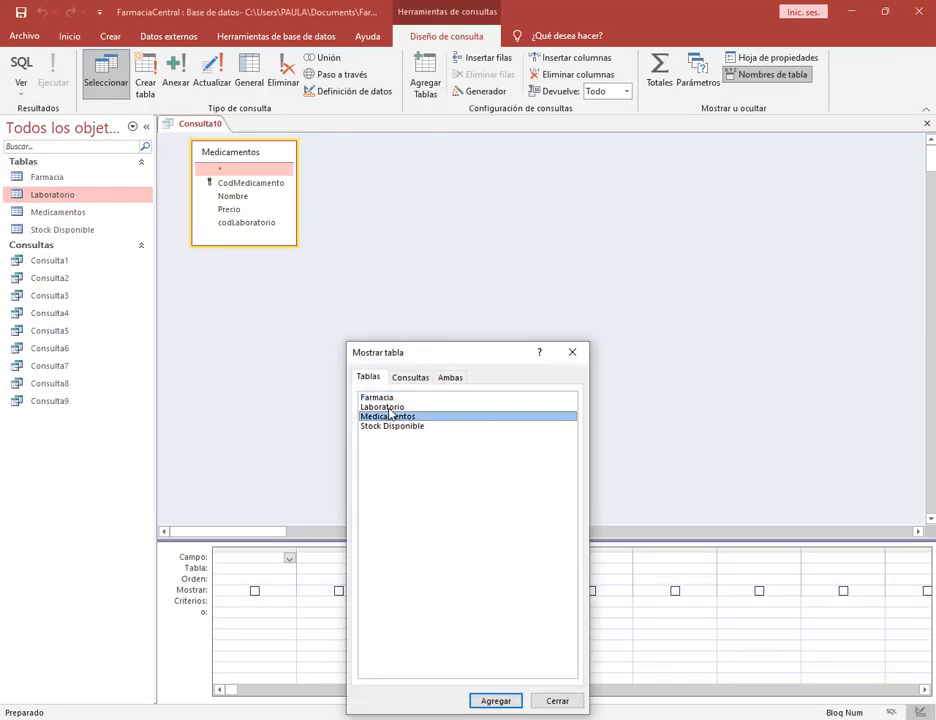
double_click(385, 407)
left_click(572, 352)
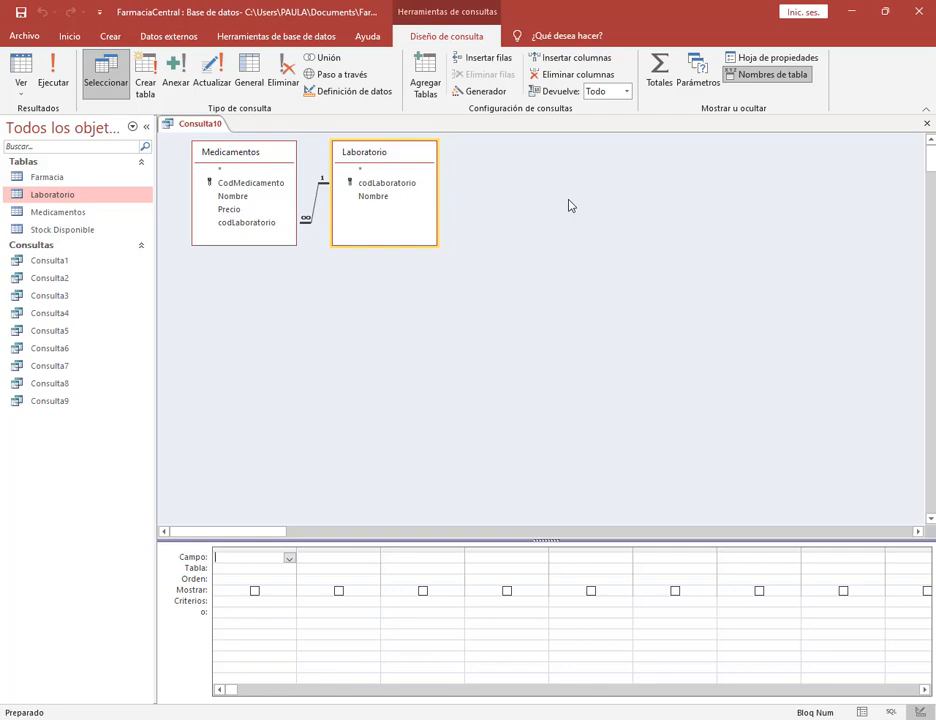
Add the Nombre fields from Medicamentos and Laboratorio to the query and turn on totals.
left_click(283, 202)
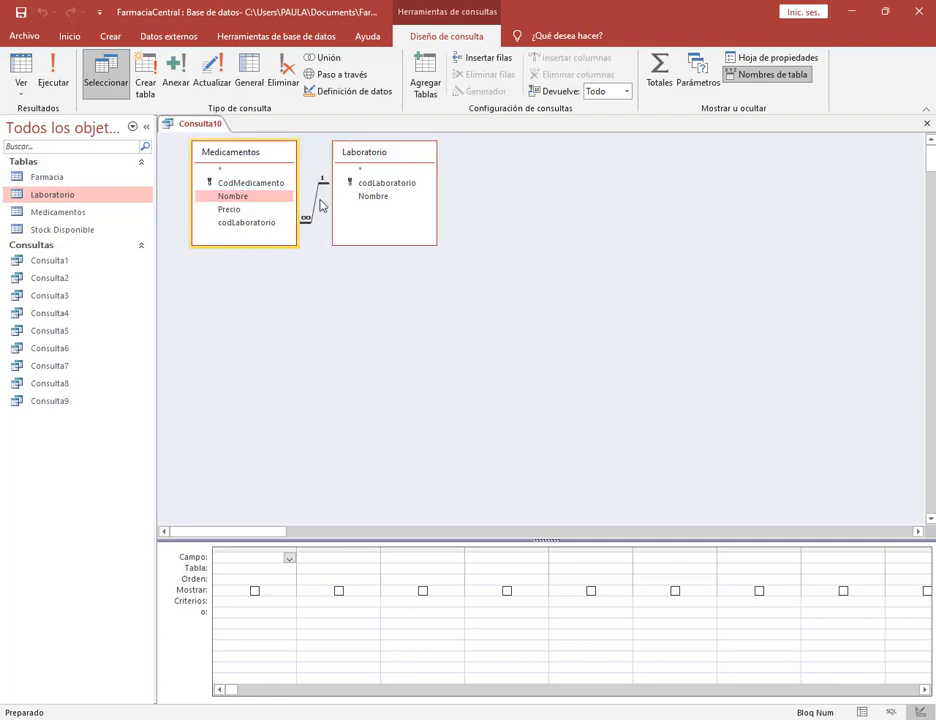
double_click(277, 203)
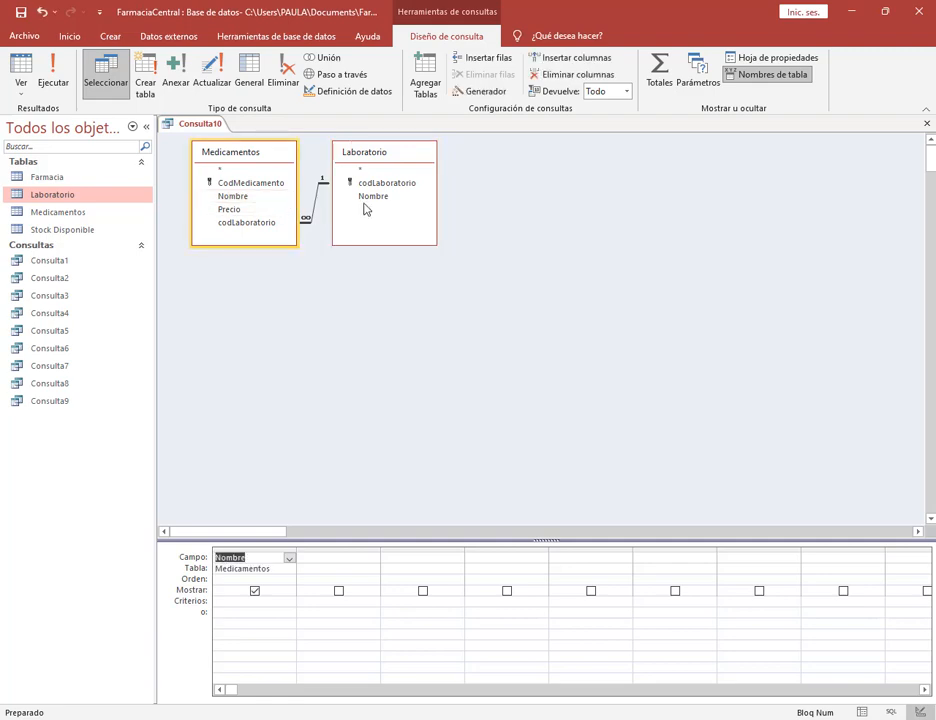
double_click(372, 199)
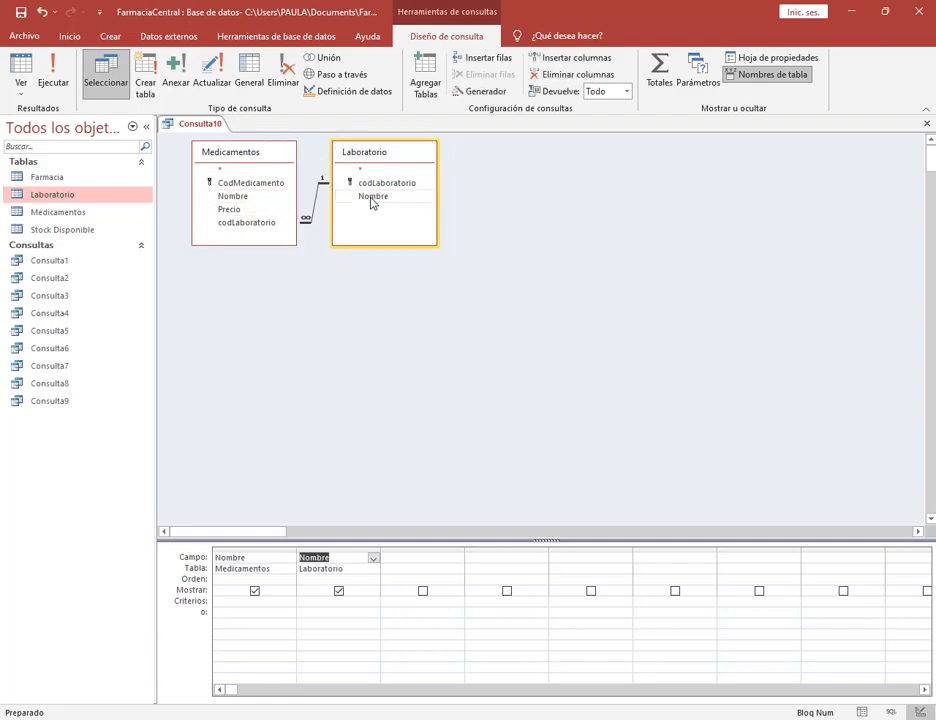
left_click(345, 611)
left_click(659, 72)
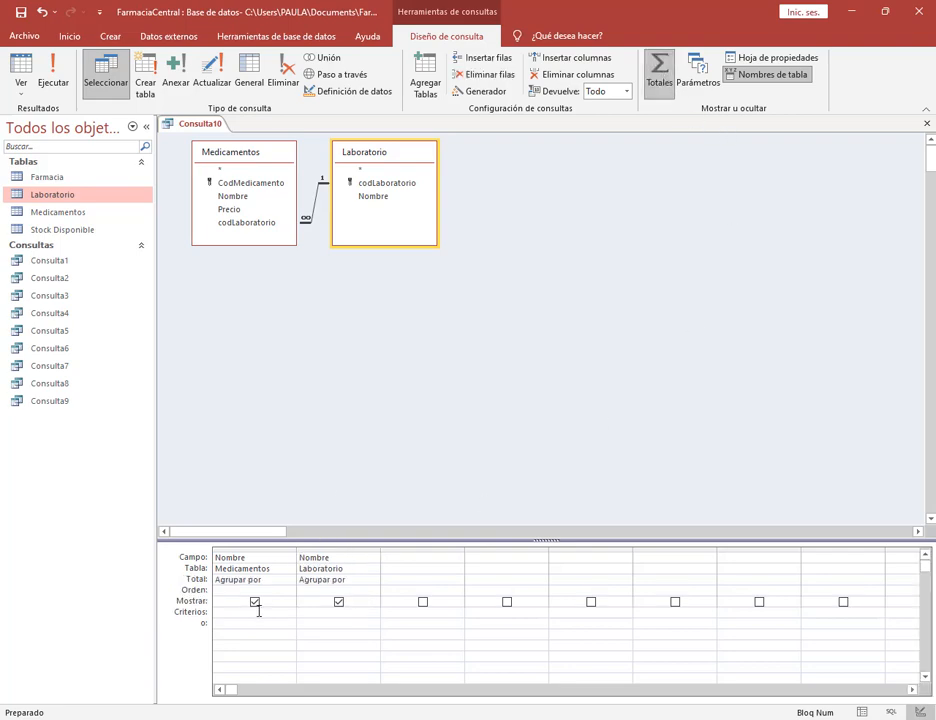
Set the total of Laboratorio's Nombre field to Cuenta, run the query and return to its design.
left_click(370, 580)
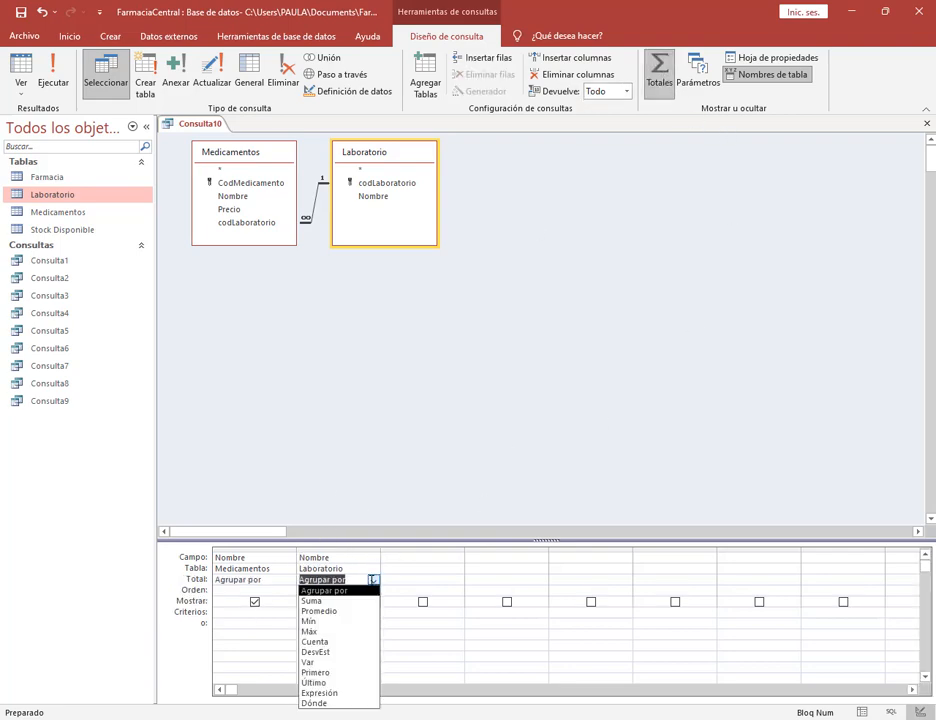
left_click(326, 643)
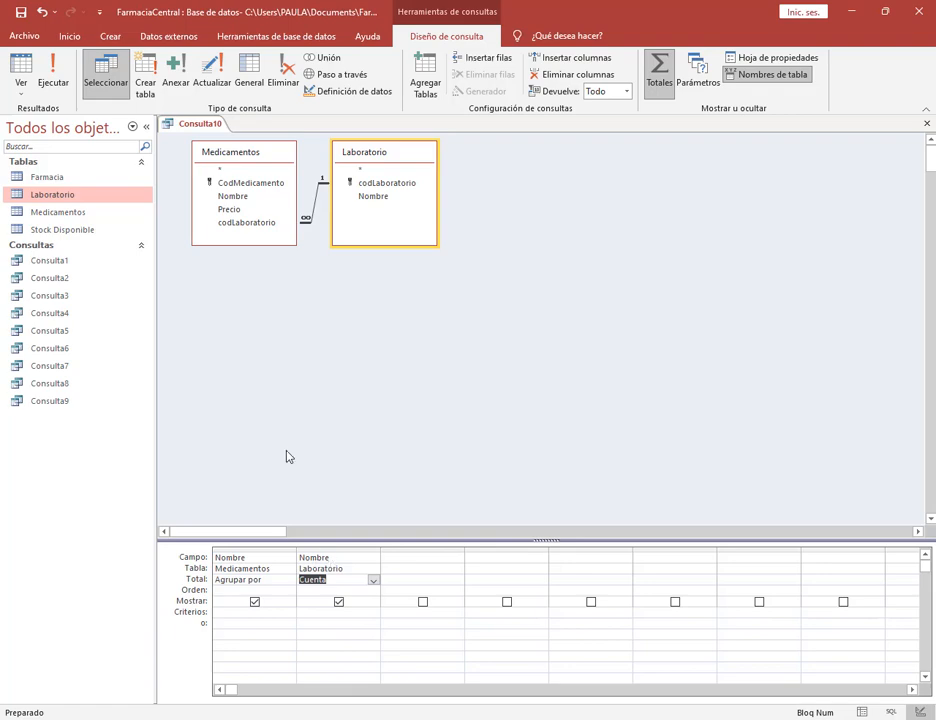
left_click(53, 74)
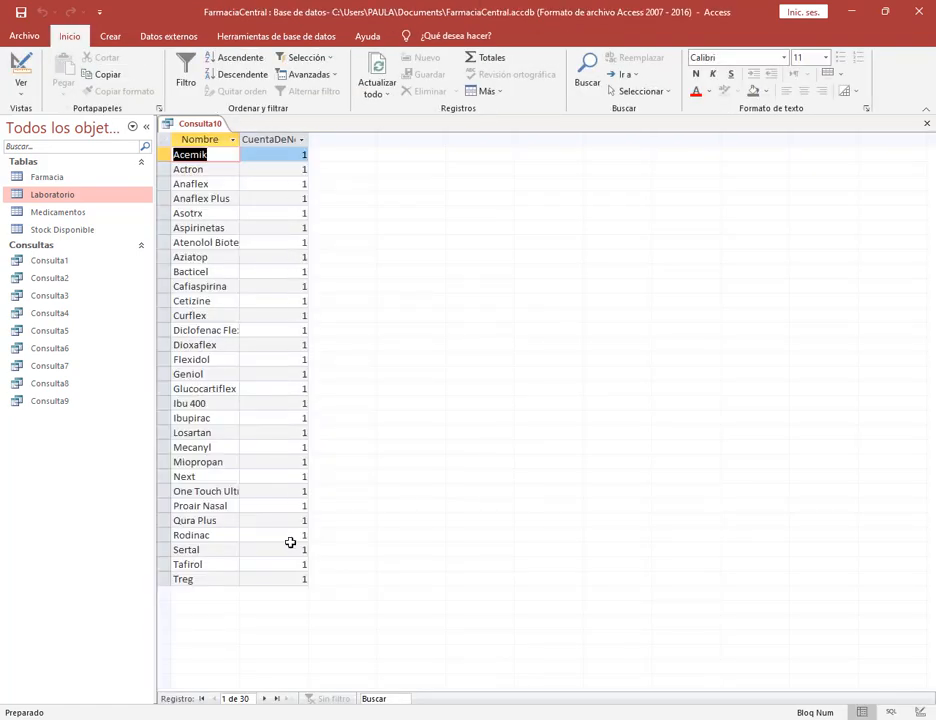
left_click(20, 62)
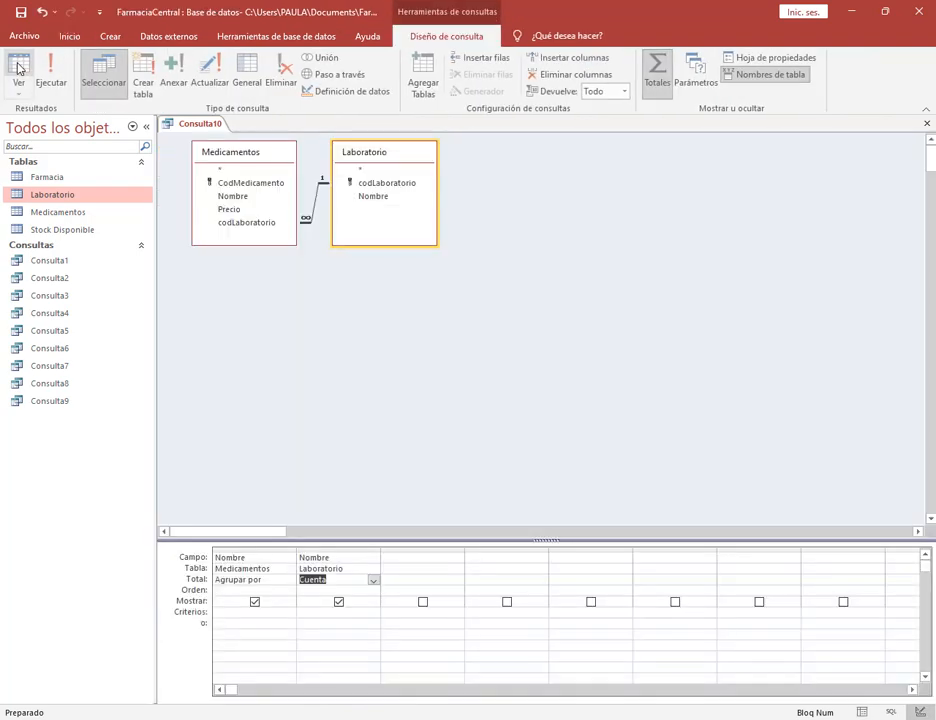
Set the total of Laboratorio's Nombre to Agrupar por and of Medicamentos' Nombre to Cuenta, and run the query.
left_click(373, 580)
left_click(340, 592)
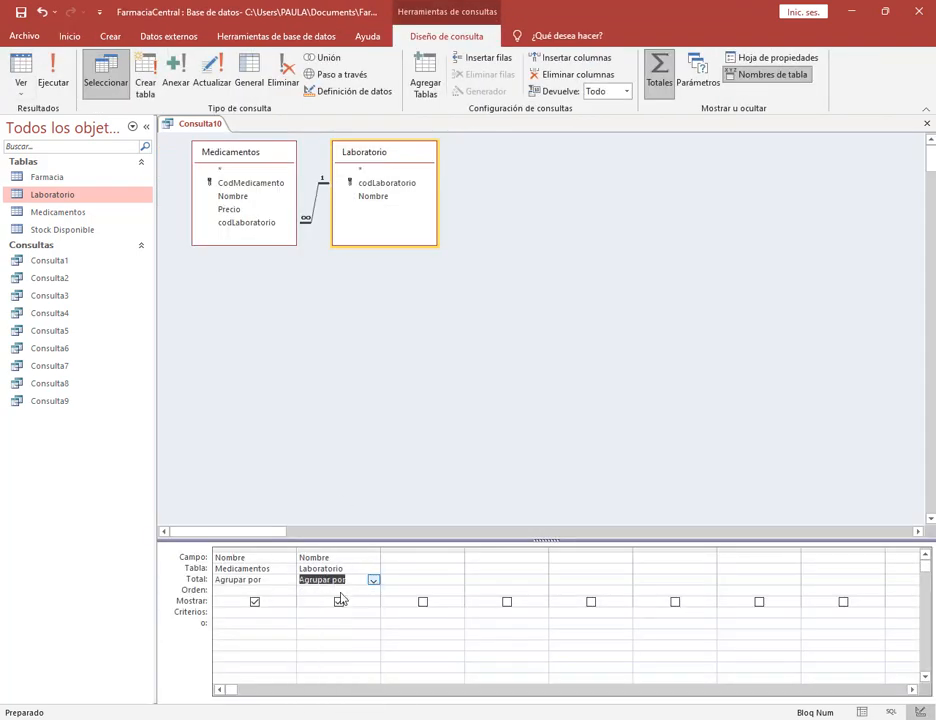
left_click(290, 579)
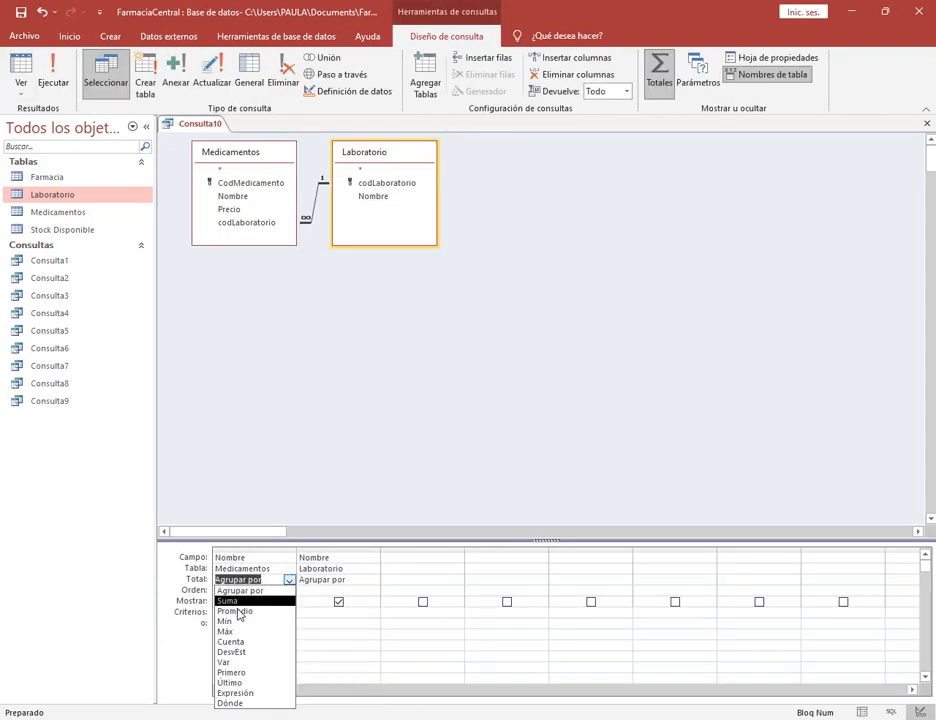
left_click(248, 641)
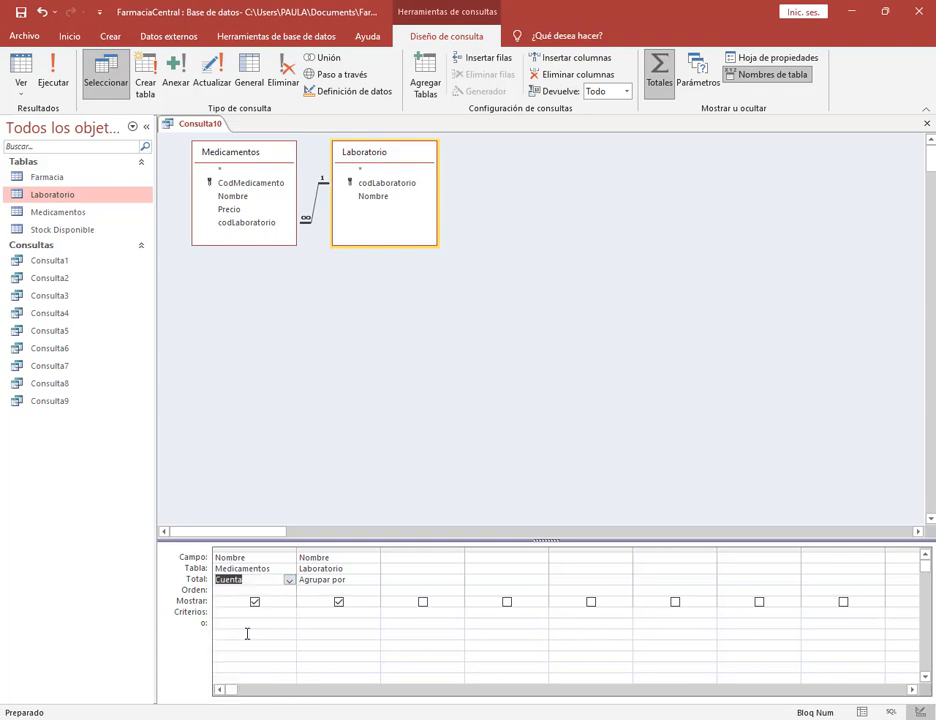
left_click(51, 76)
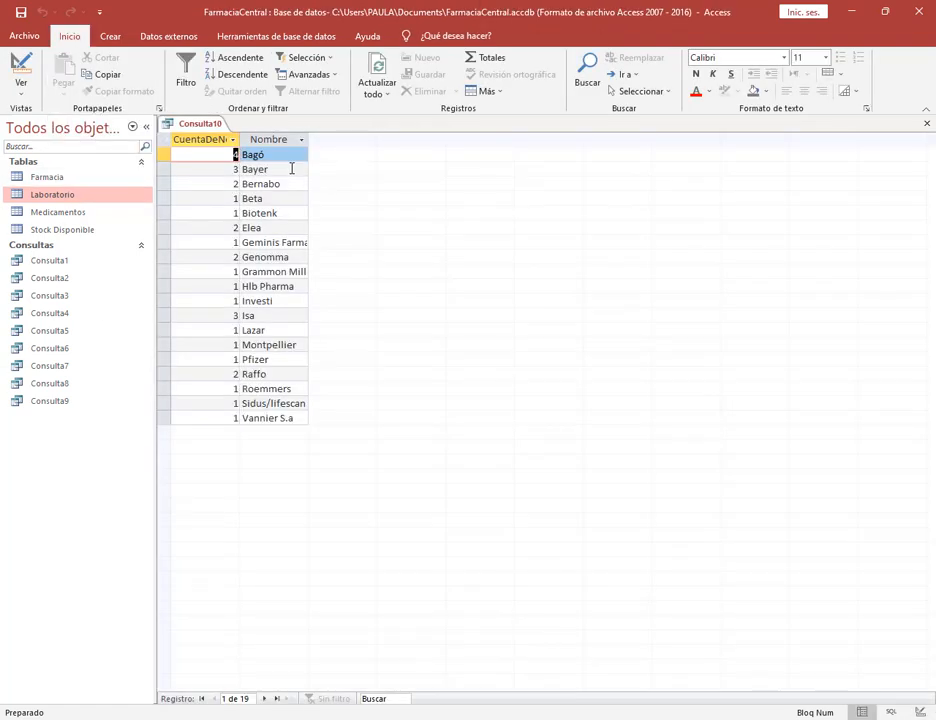
left_click(297, 152)
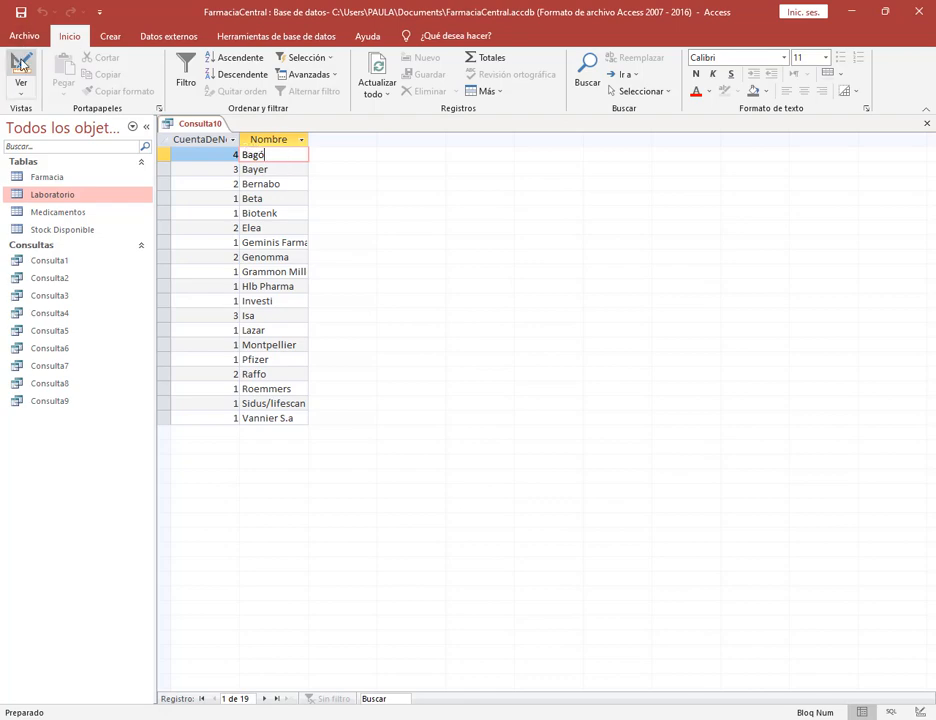
Compare the codLaboratorio values in the Medicamentos table with the query's counts per laboratory, and close the table.
double_click(60, 212)
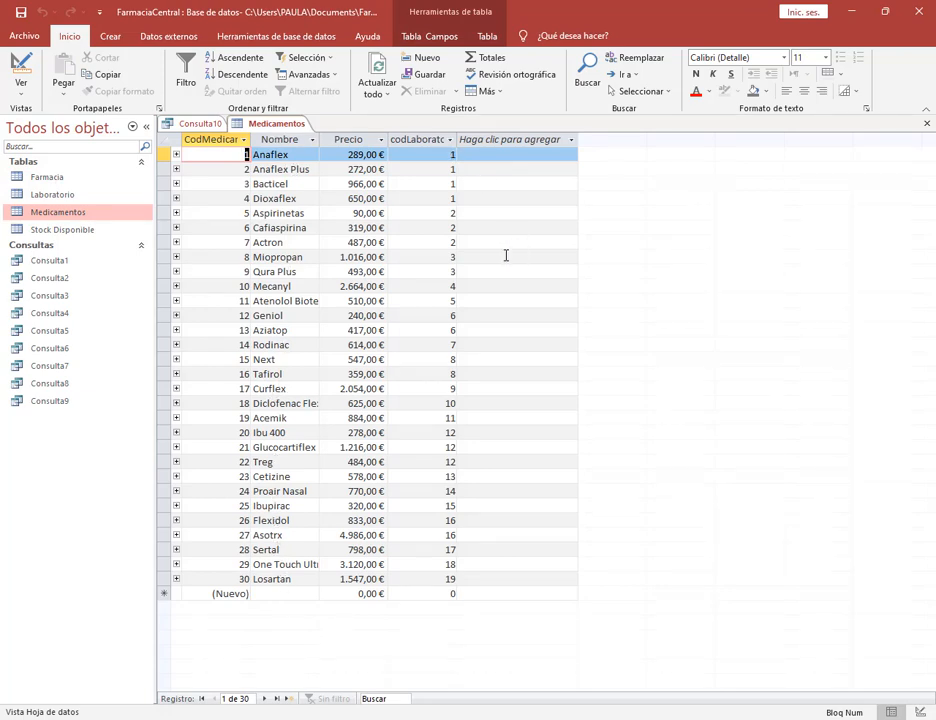
mouse_move(450, 150)
left_mouse_down()
mouse_move(467, 213)
mouse_move(464, 293)
left_mouse_up()
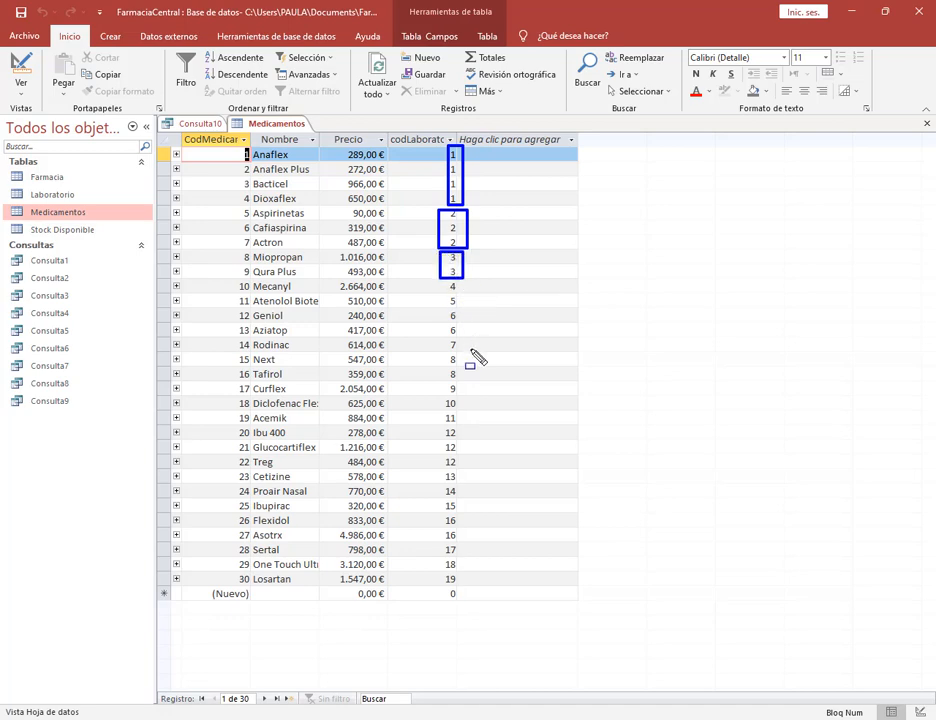
left_click(196, 123)
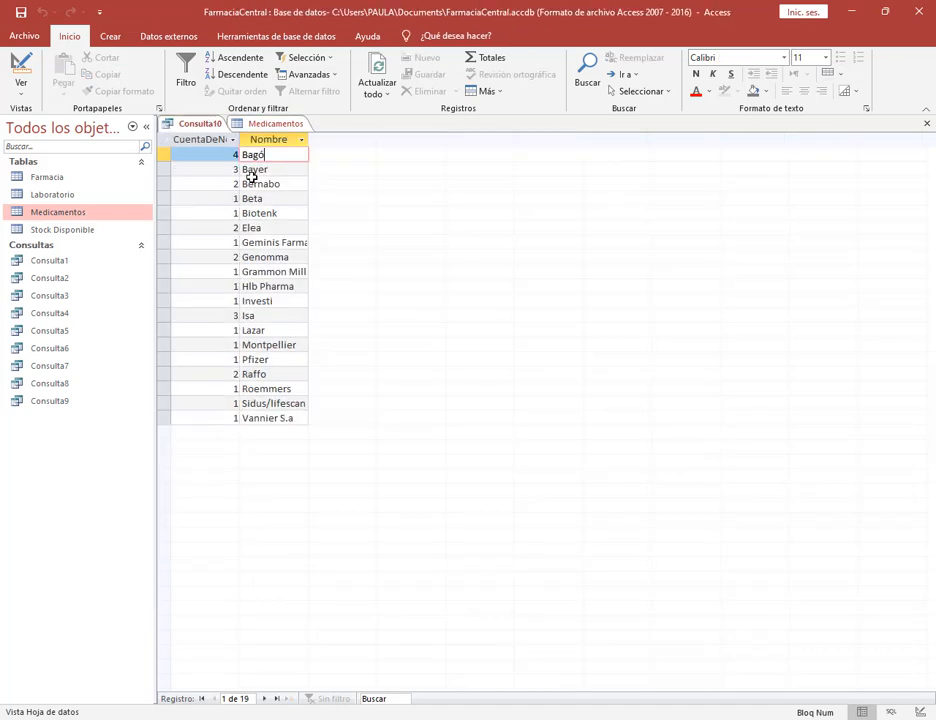
left_click(229, 158)
left_click(227, 179)
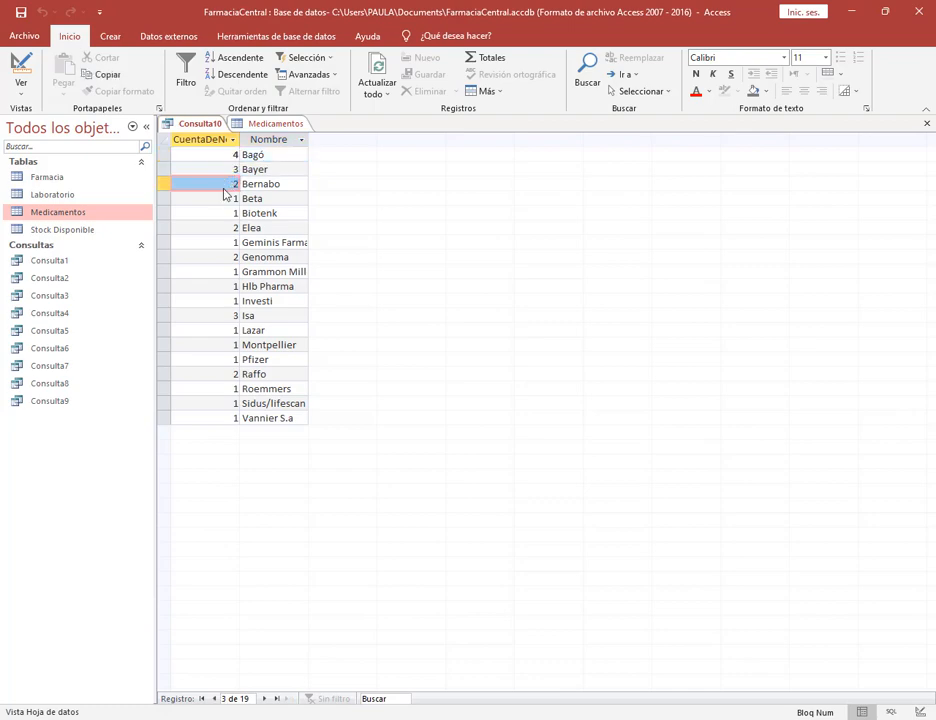
left_click(233, 198)
left_click(274, 198)
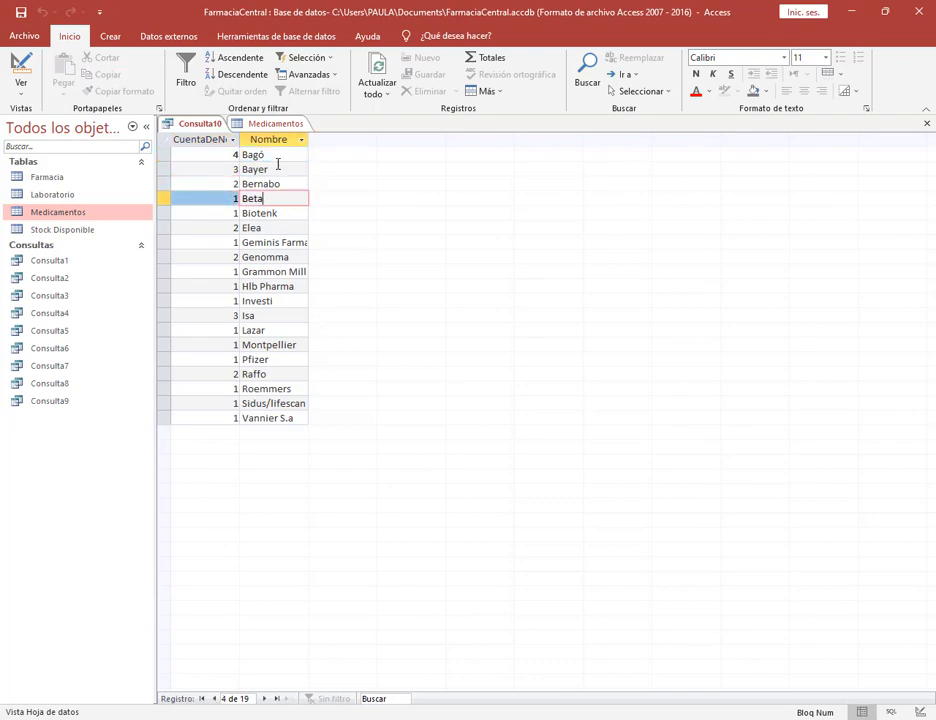
left_click(269, 125)
right_click(300, 126)
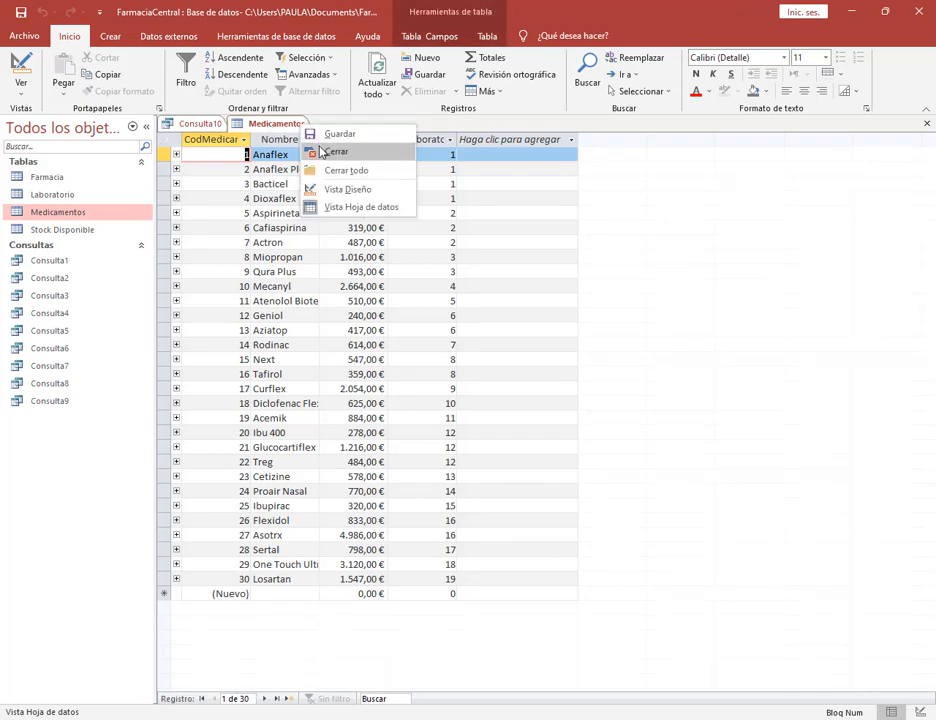
left_click(330, 151)
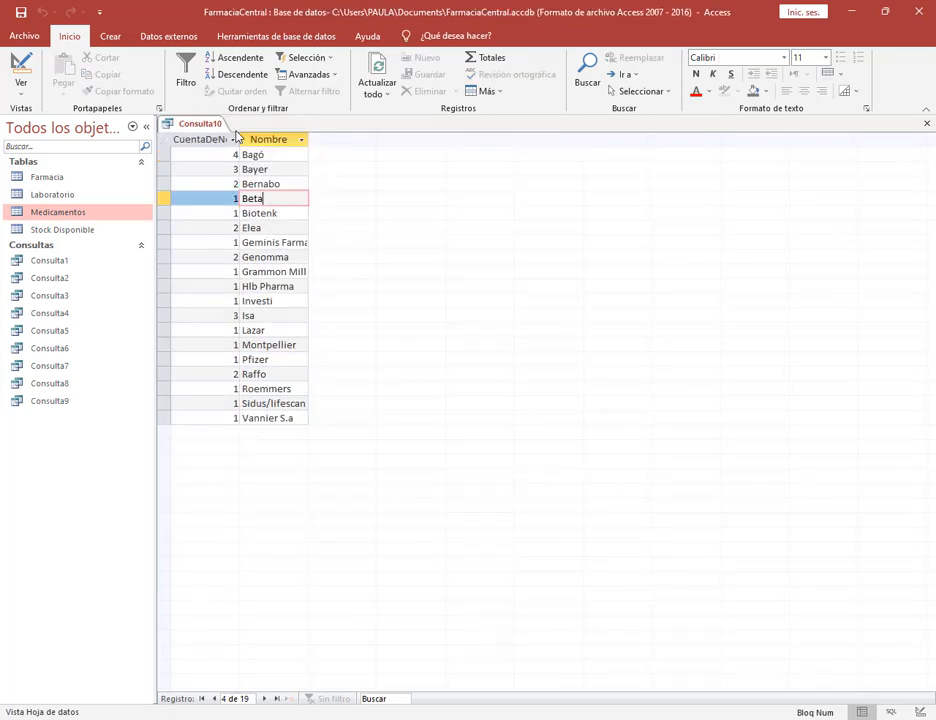
Return the query to its design, save it as Consulta10 and close it.
left_click(20, 63)
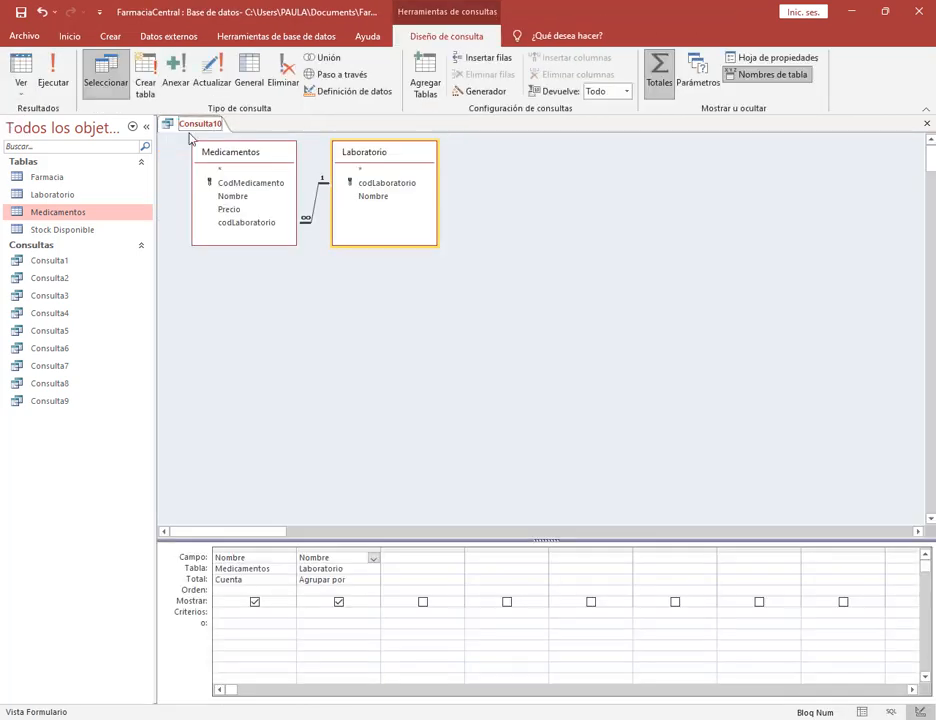
left_click(20, 12)
left_click(472, 278)
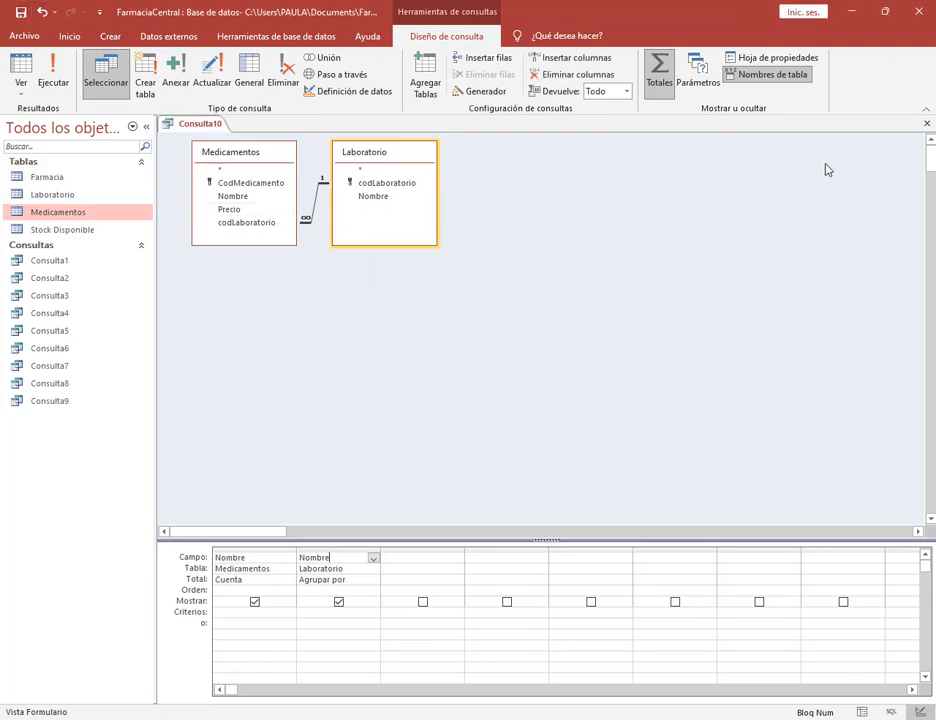
left_click(926, 123)
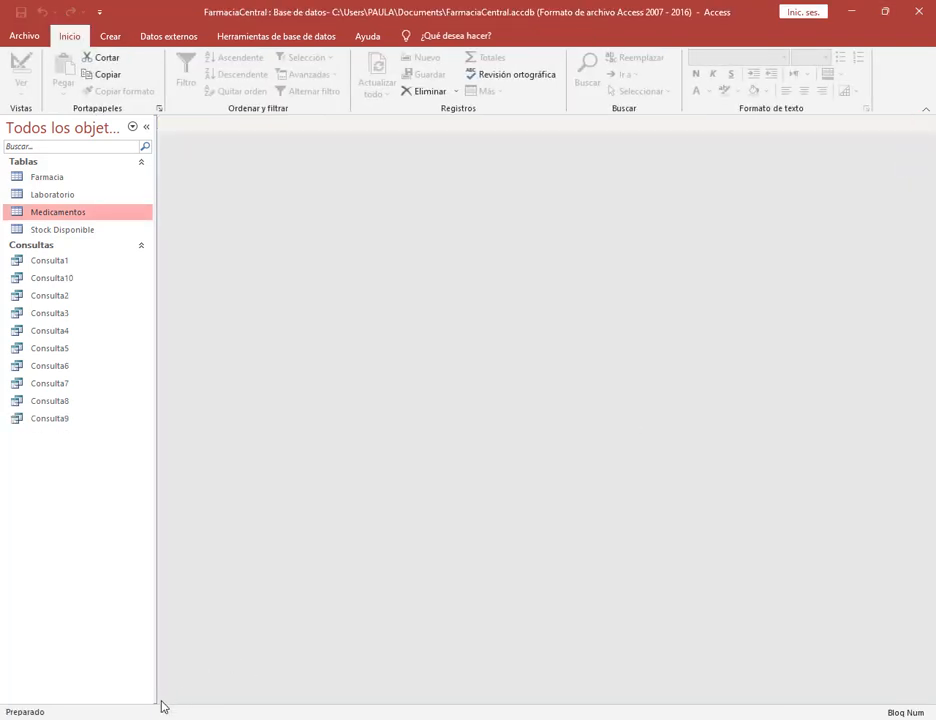
Check the exercise PDF for the report task and create a report from the Farmacia table in Access.
left_click(179, 648)
scroll(366, 513, "down", 2)
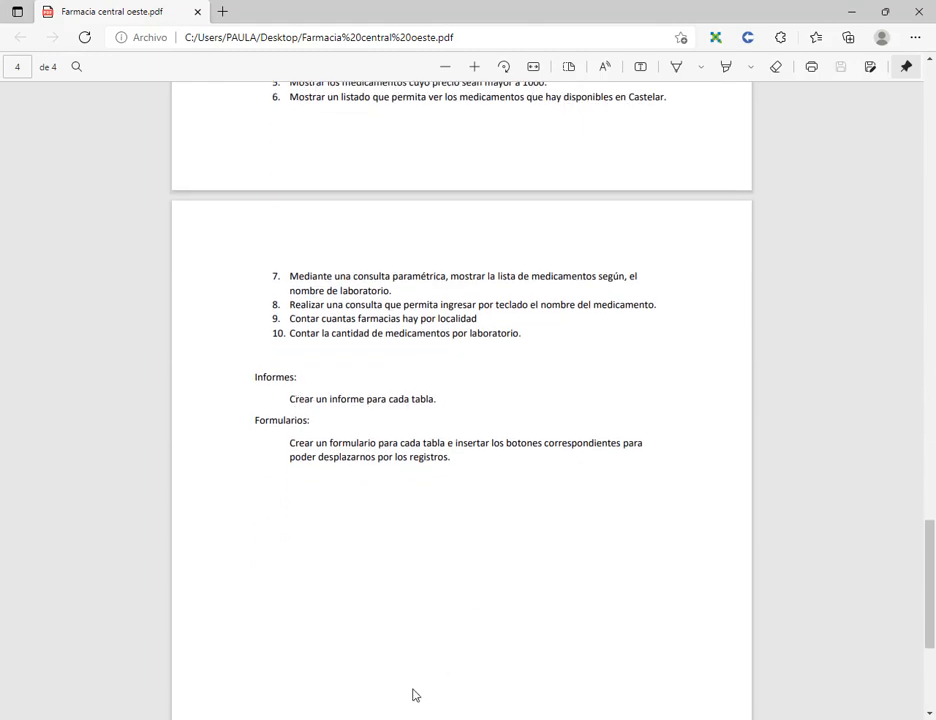
key("alt+Tab")
double_click(46, 180)
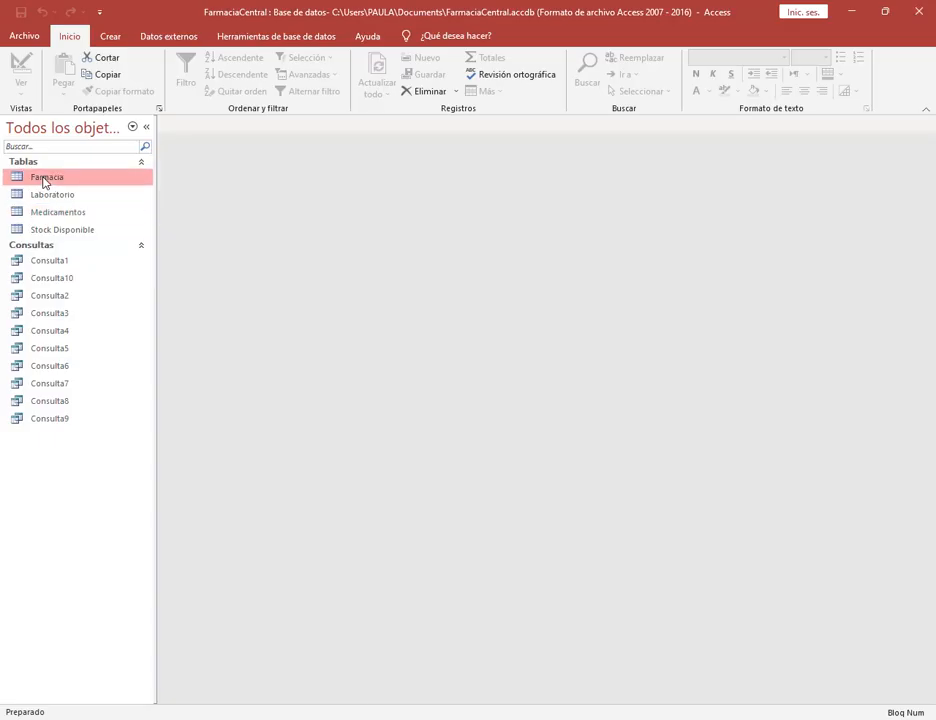
left_click(110, 36)
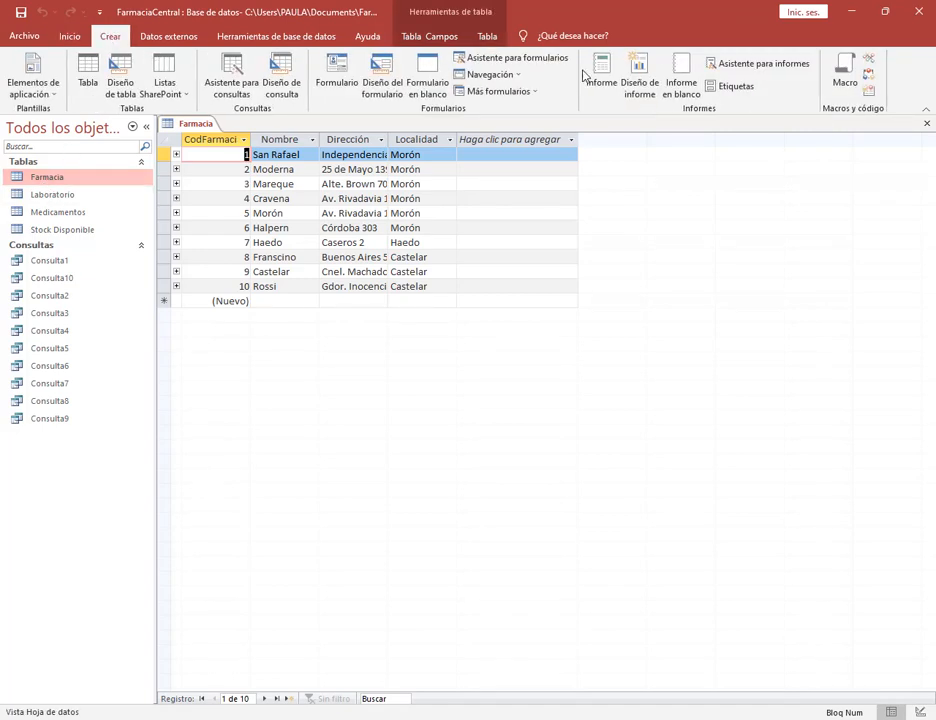
left_click(612, 77)
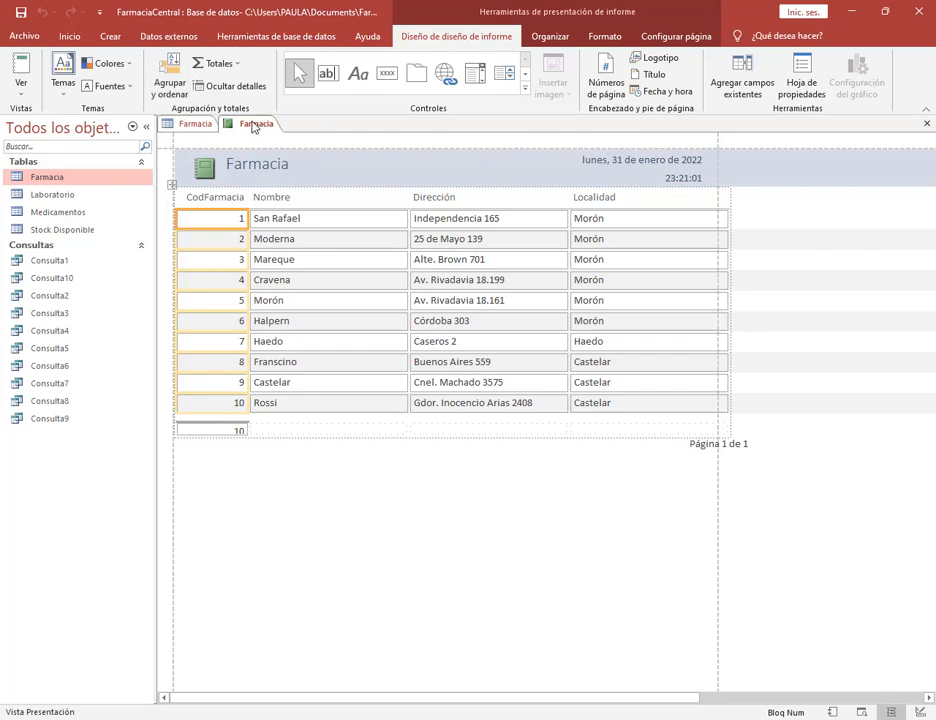
Examine the header controls of the Farmacia report in Design view and switch to Report view.
right_click(254, 127)
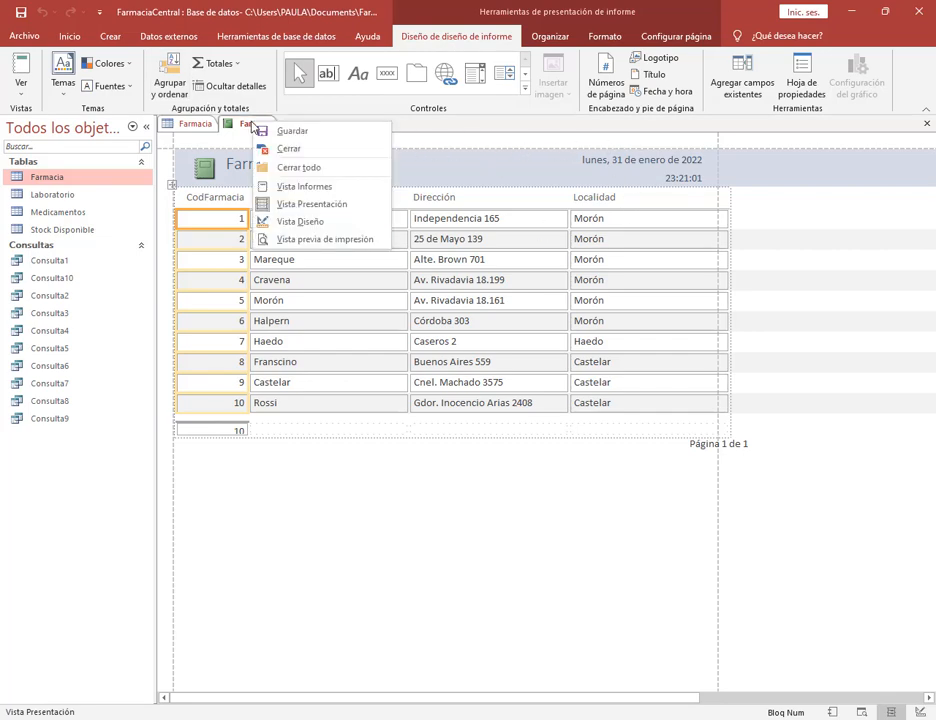
left_click(302, 223)
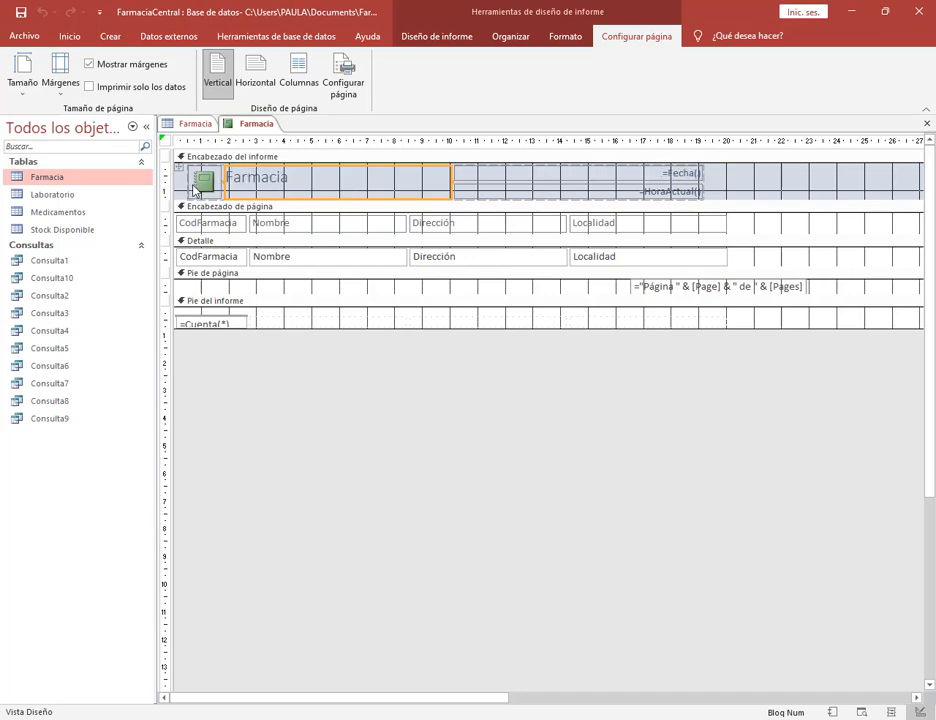
left_click(694, 189)
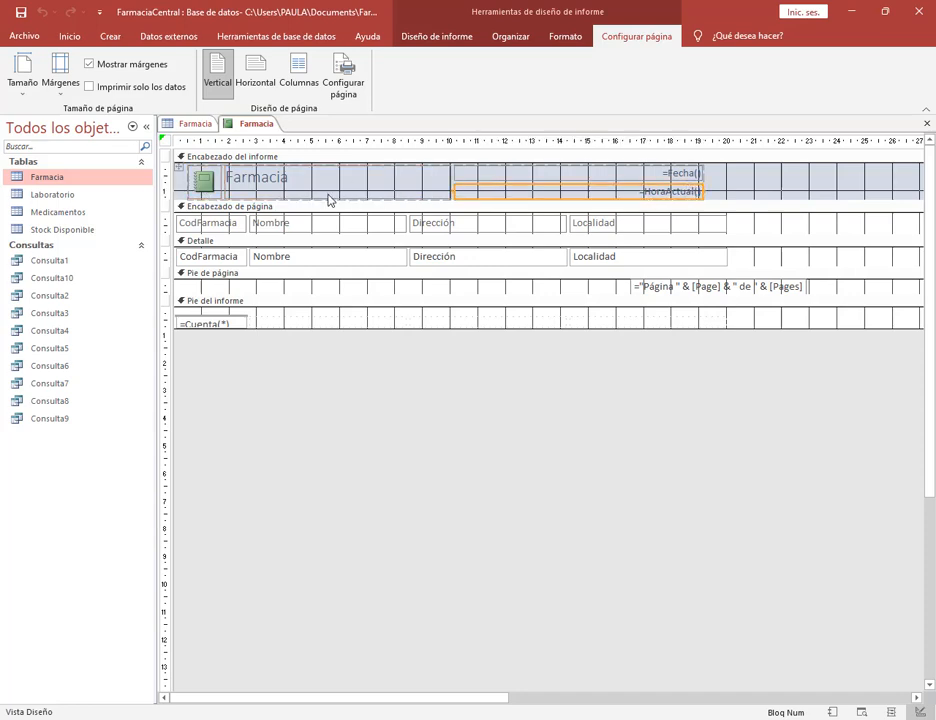
left_click(773, 189)
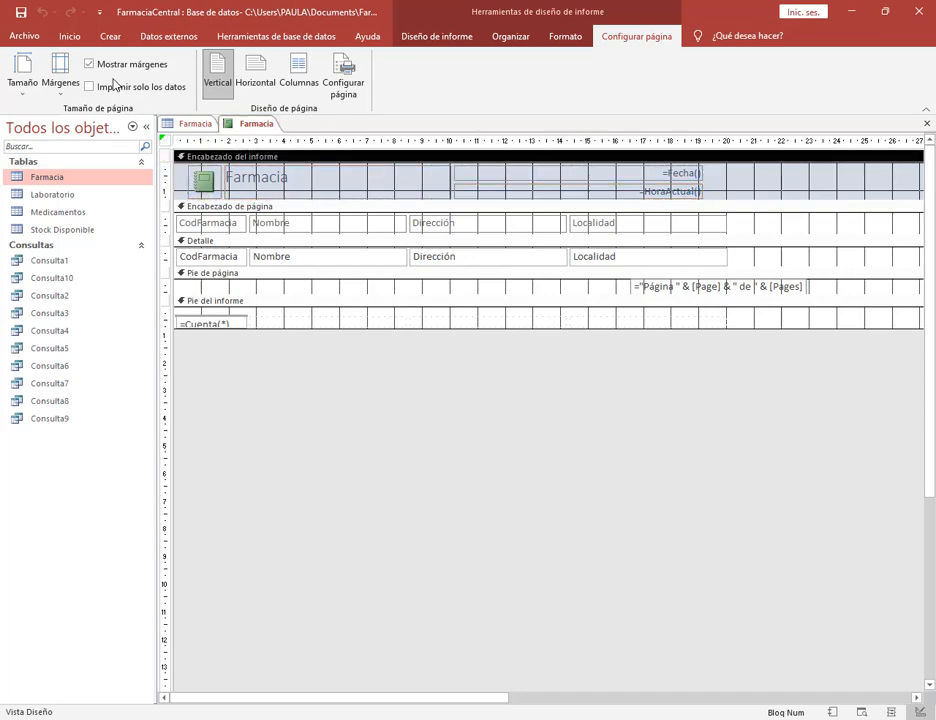
right_click(250, 124)
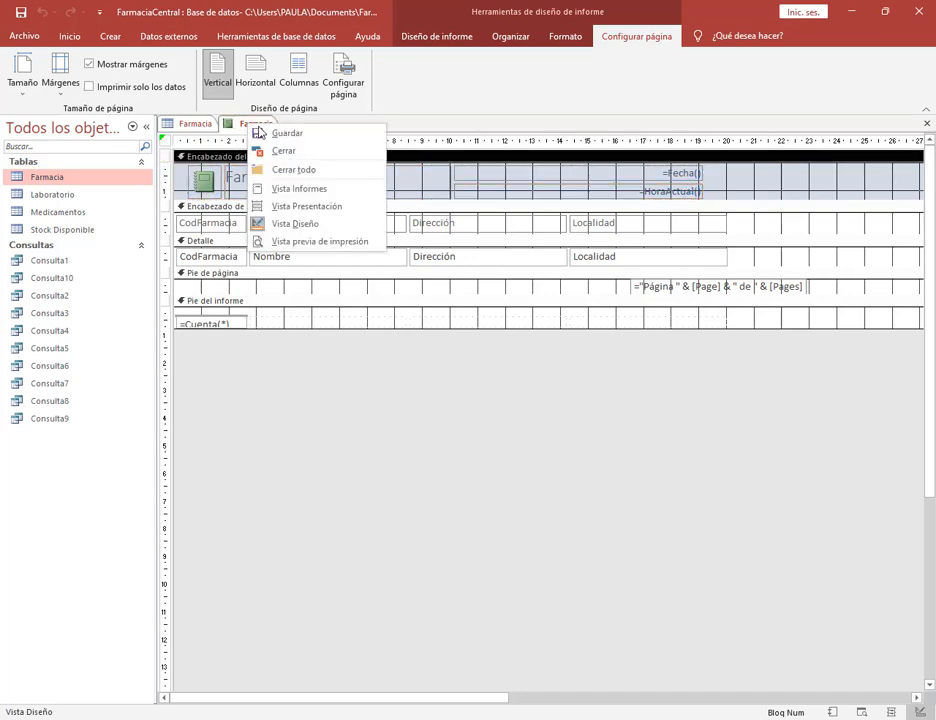
left_click(357, 189)
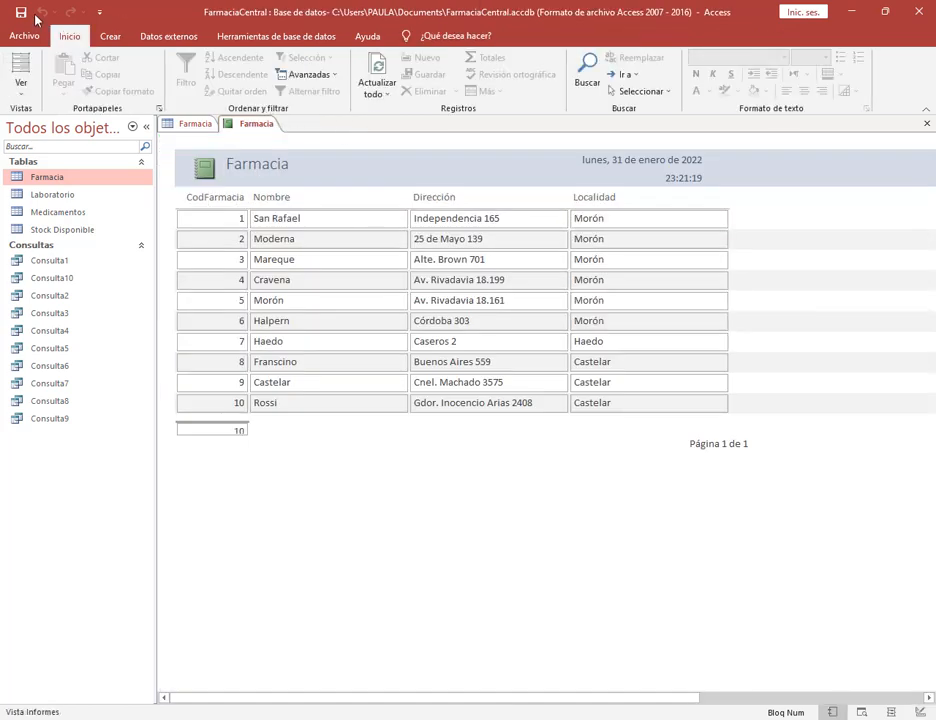
Save the report as Farmacia and close both the report and the Farmacia table.
left_click(21, 12)
left_click(472, 279)
left_click(926, 123)
left_click(926, 123)
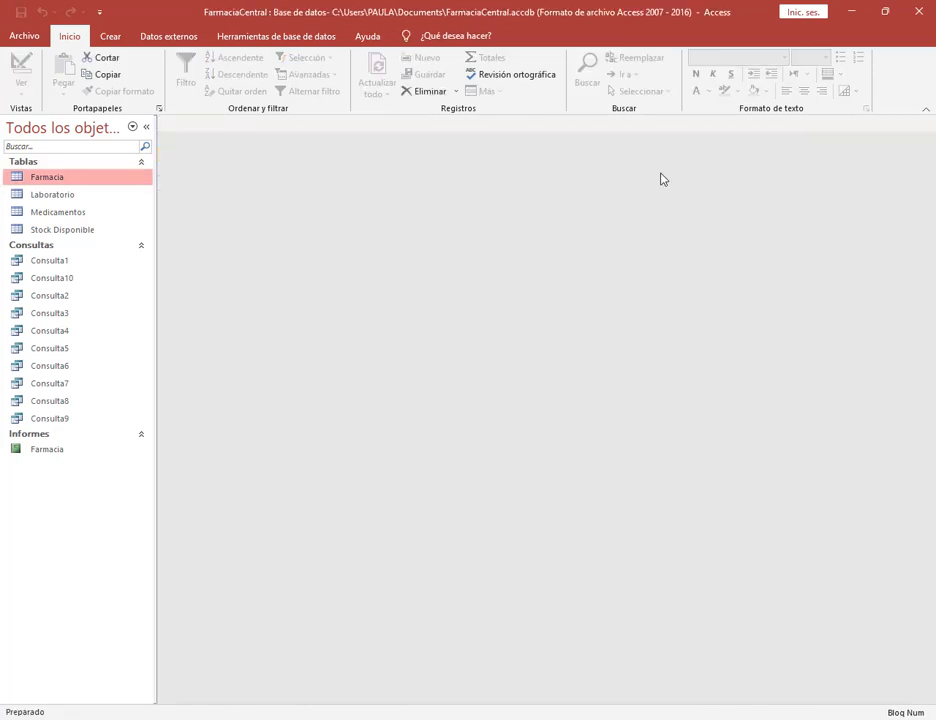
Create a report from the Laboratorio table, save it as Laboratorio and close it.
left_click(57, 197)
left_click(110, 36)
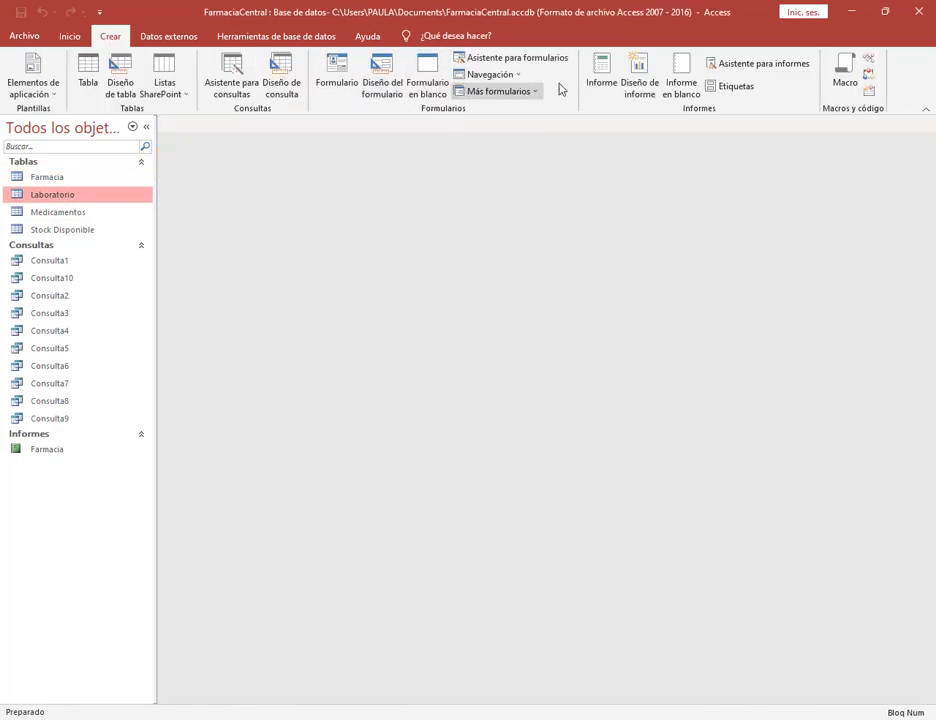
left_click(605, 80)
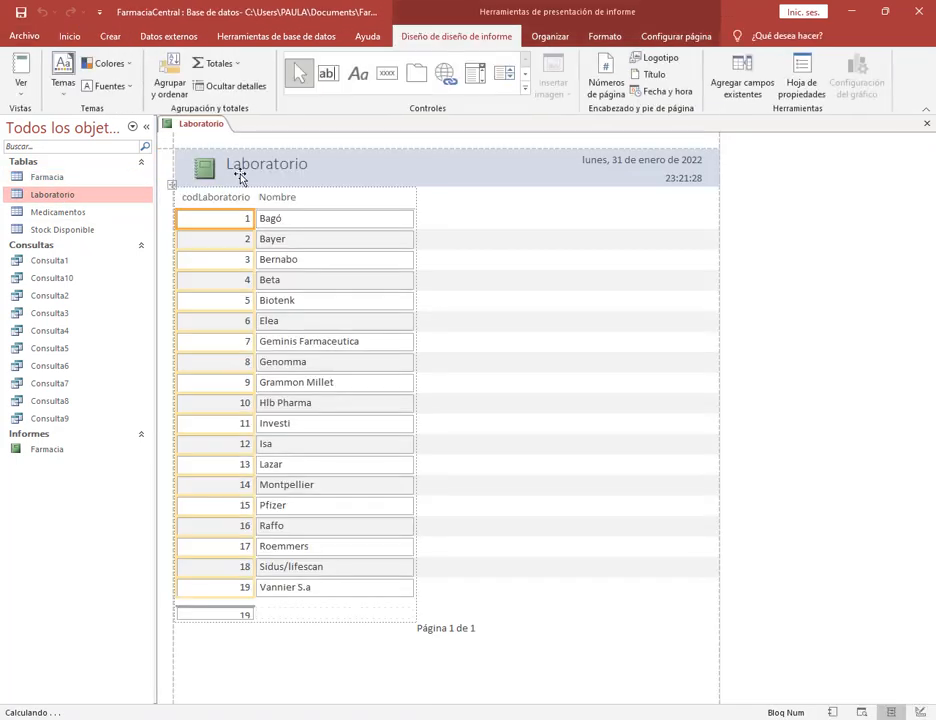
left_click(19, 12)
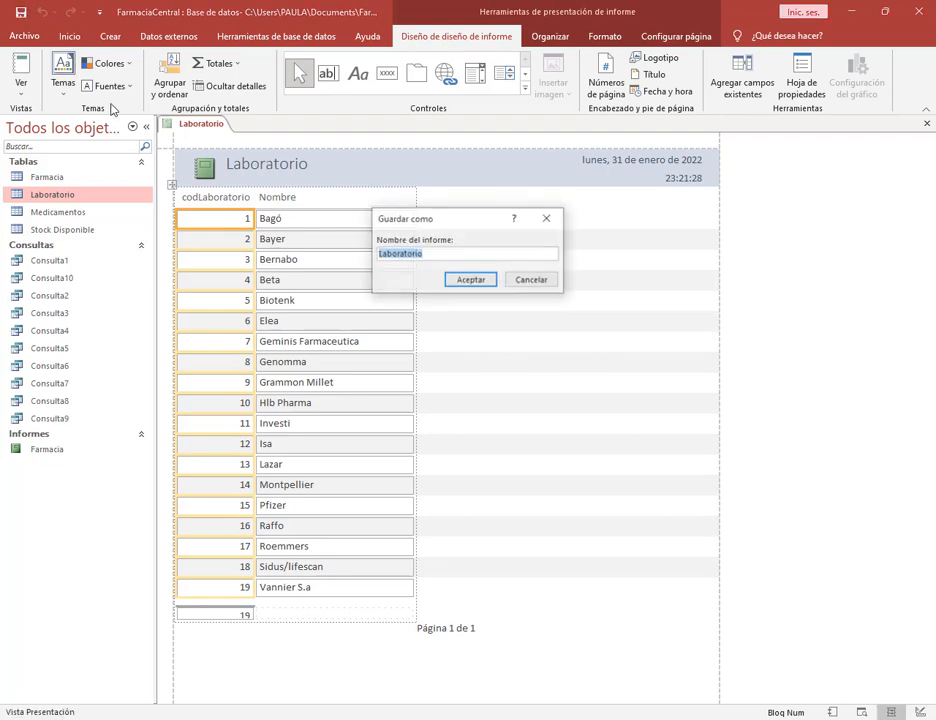
left_click(470, 280)
left_click(926, 123)
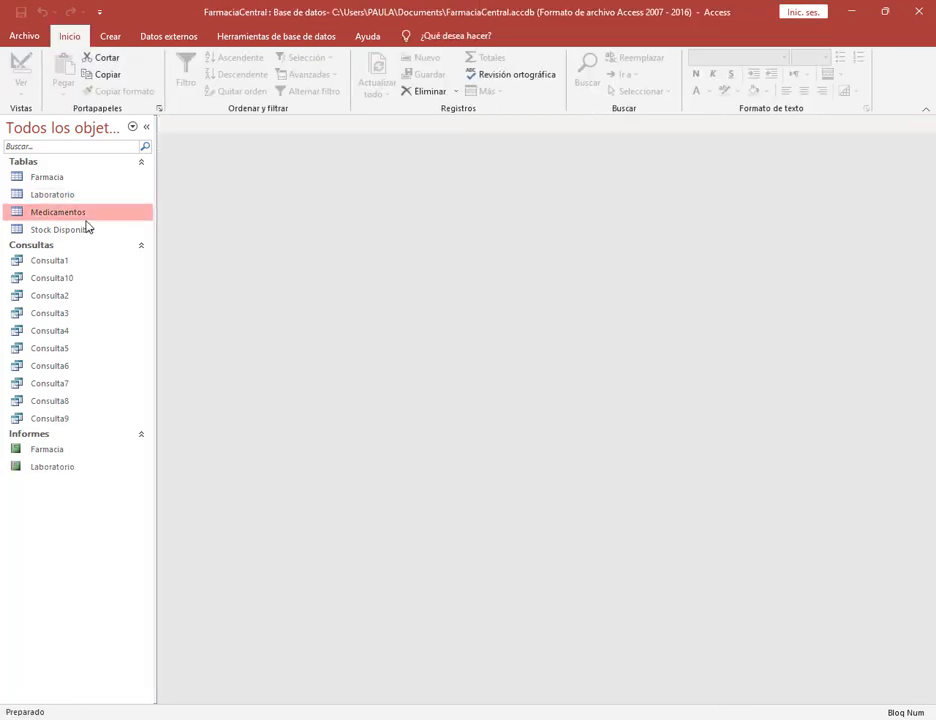
Create a report from the Medicamentos table.
left_click(109, 36)
left_click(600, 75)
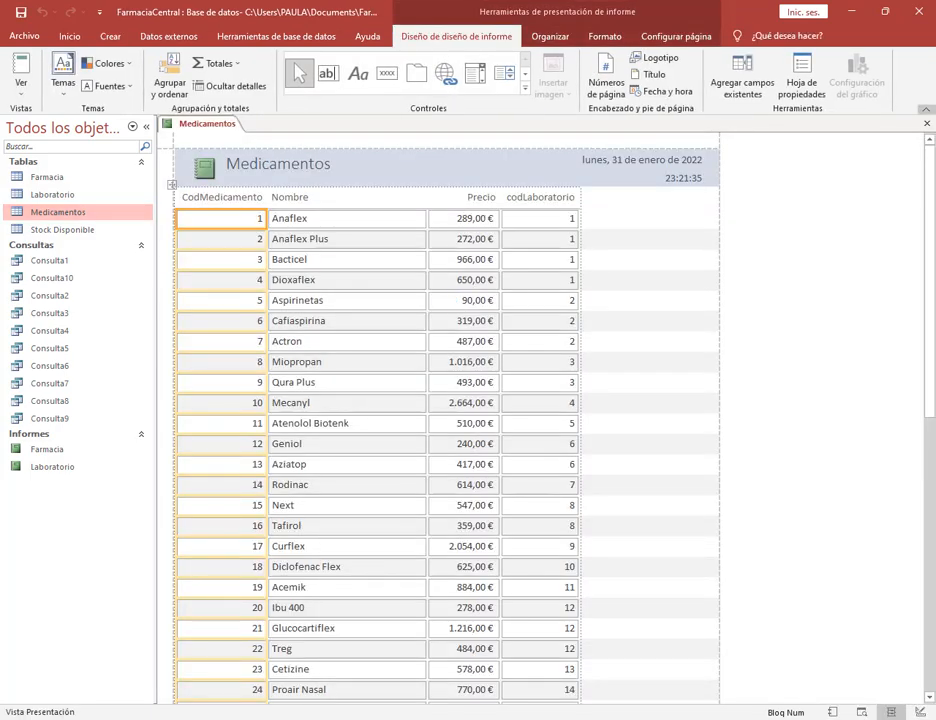
Save the new report under the name Medicamentos and close it.
left_click(20, 11)
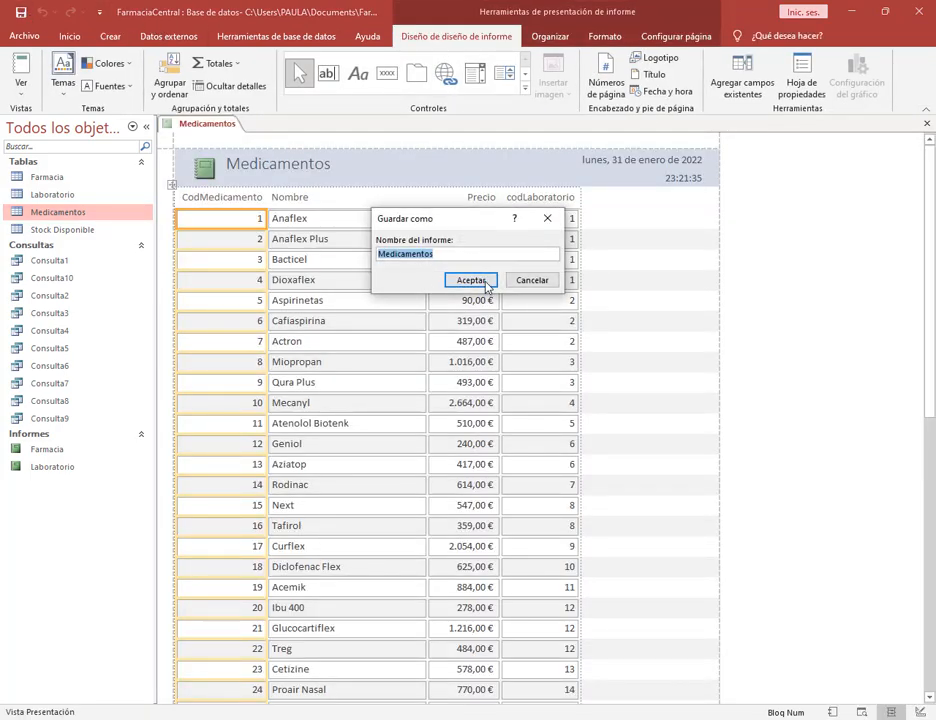
left_click(487, 285)
left_click(926, 123)
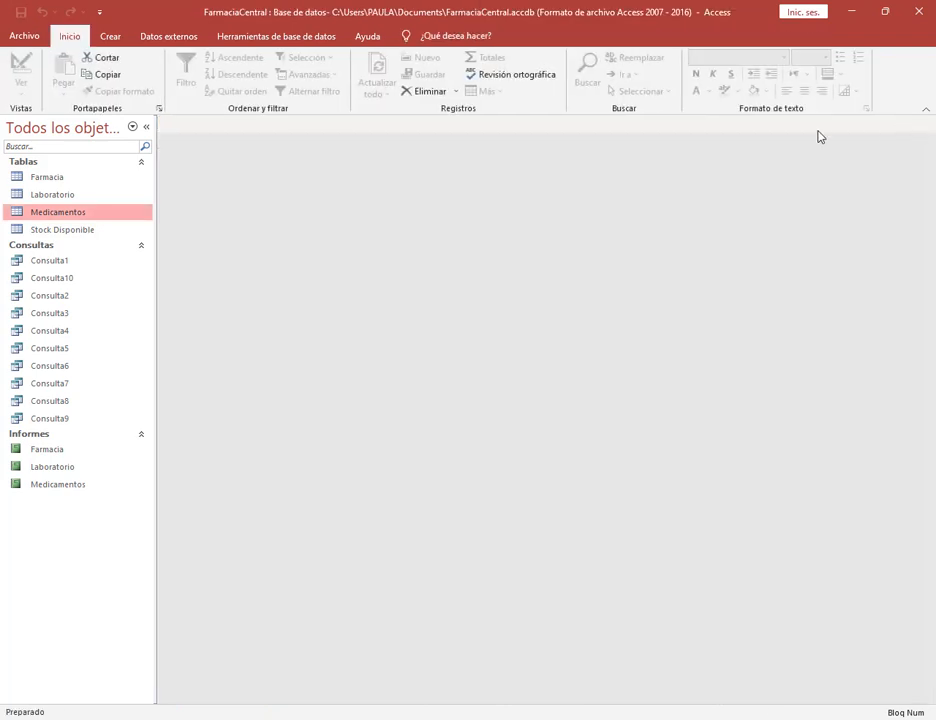
Create a report from the Stock Disponible table, save it as Stock Disponible and close it.
left_click(22, 234)
left_click(112, 37)
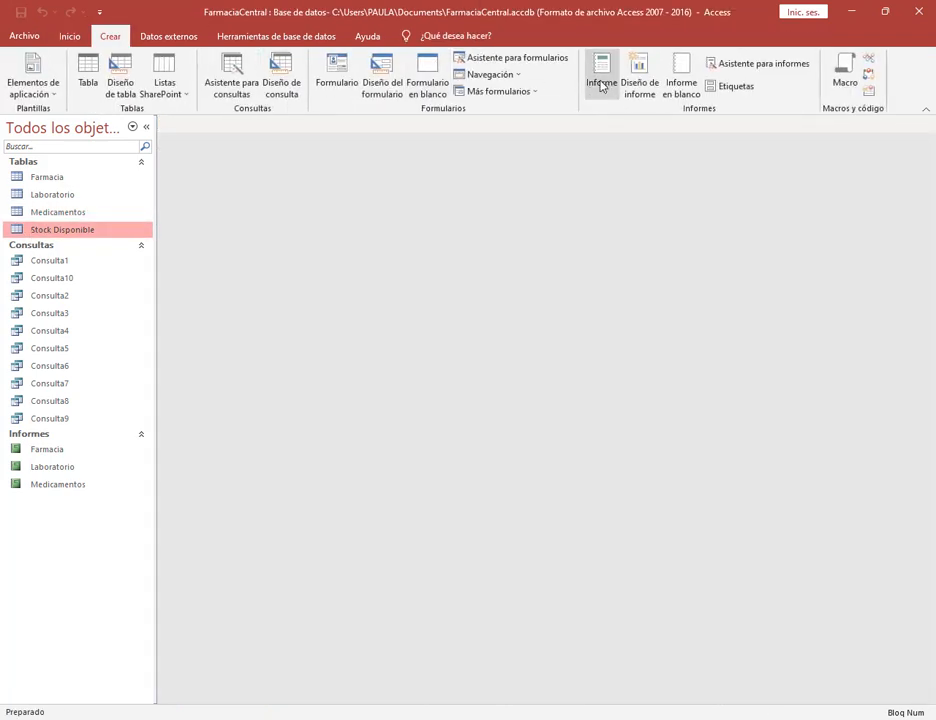
left_click(601, 86)
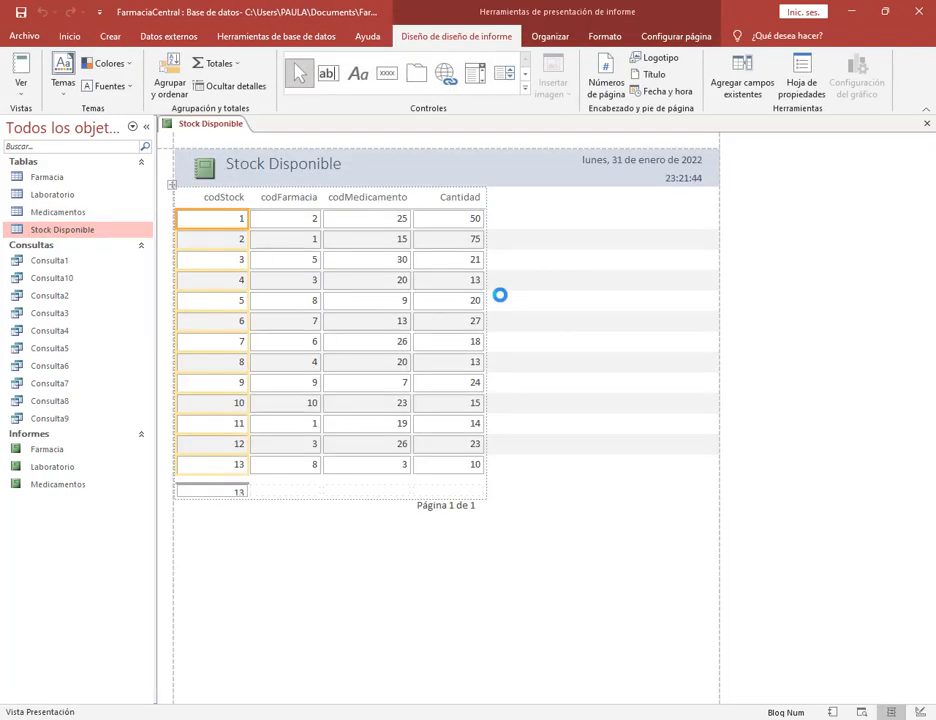
left_click(21, 12)
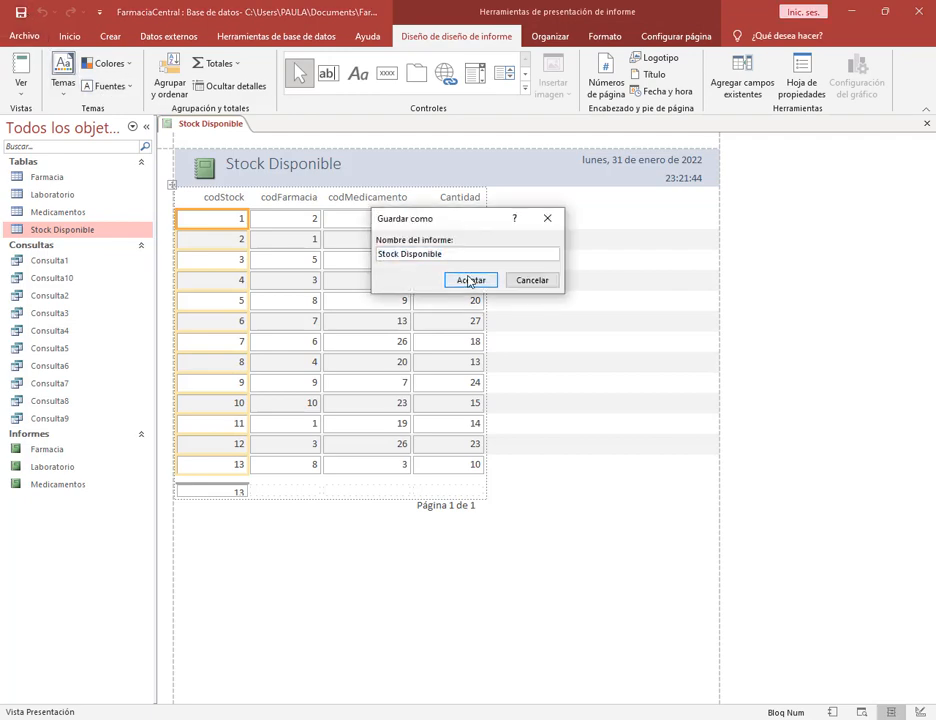
left_click(469, 280)
left_click(926, 123)
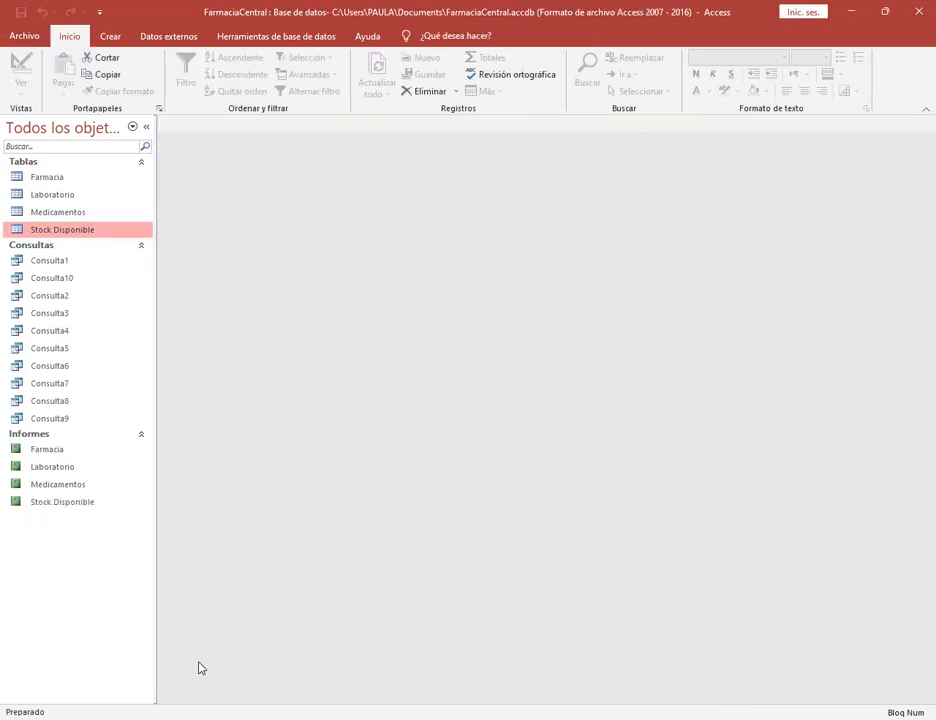
Check the forms task in the assignment PDF and create a form from the Farmacia table in the Access database.
key("alt+Tab")
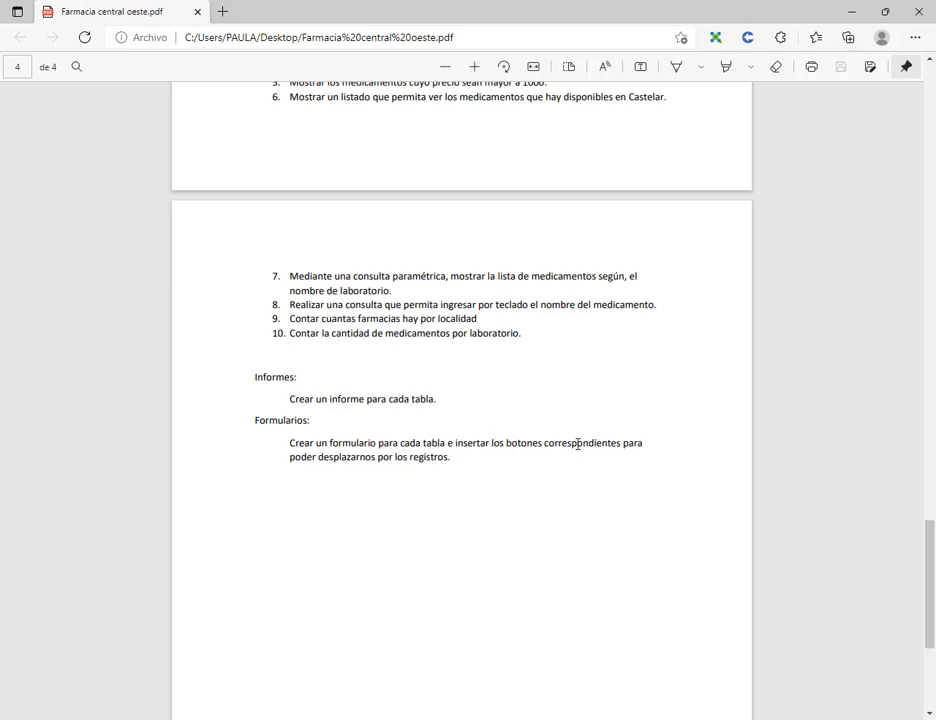
left_click(852, 12)
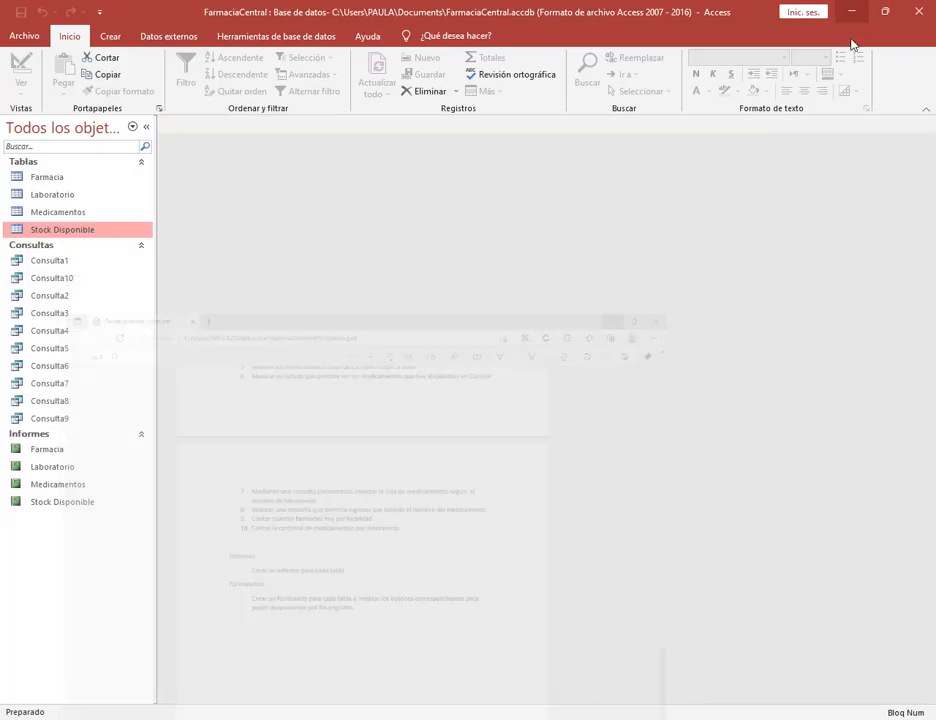
left_click(32, 177)
left_click(112, 37)
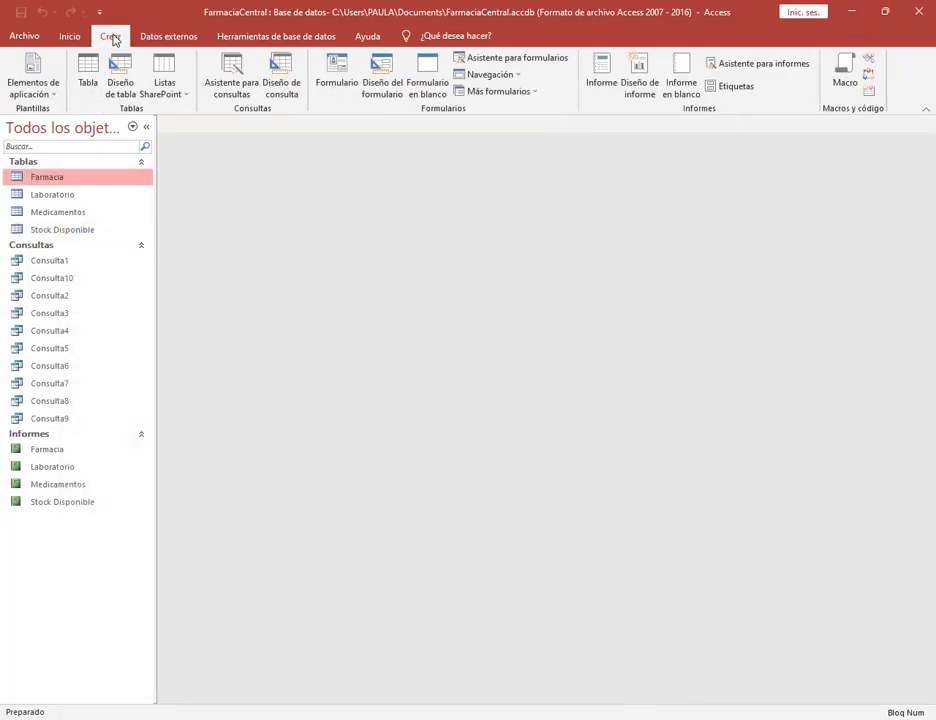
left_click(340, 75)
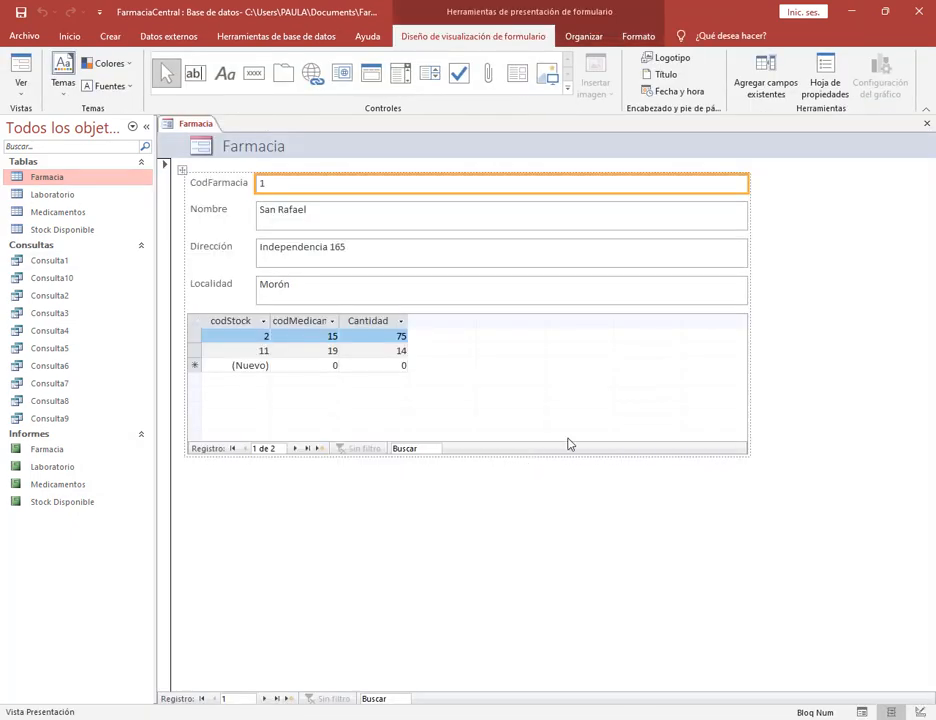
Switch the Farmacia form to design view and extend its detail section to a height of about 13 cm.
right_click(195, 124)
left_click(254, 191)
left_click(247, 227)
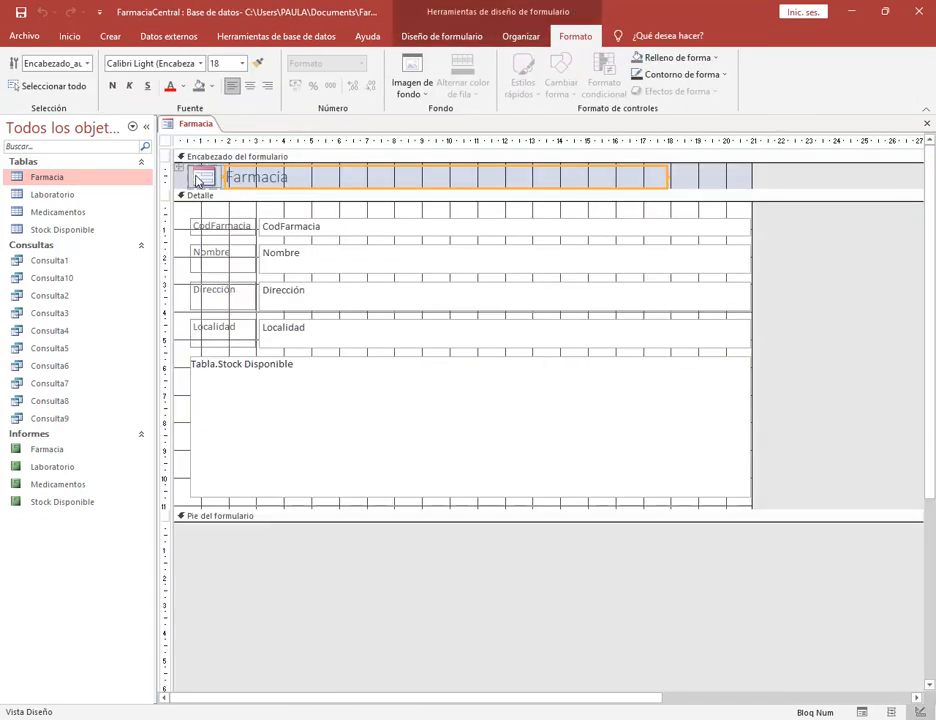
left_click_drag(483, 507, 484, 571)
Delete the Stock Disponible subform from the Farmacia form's detail section.
left_click(345, 399)
key("Delete")
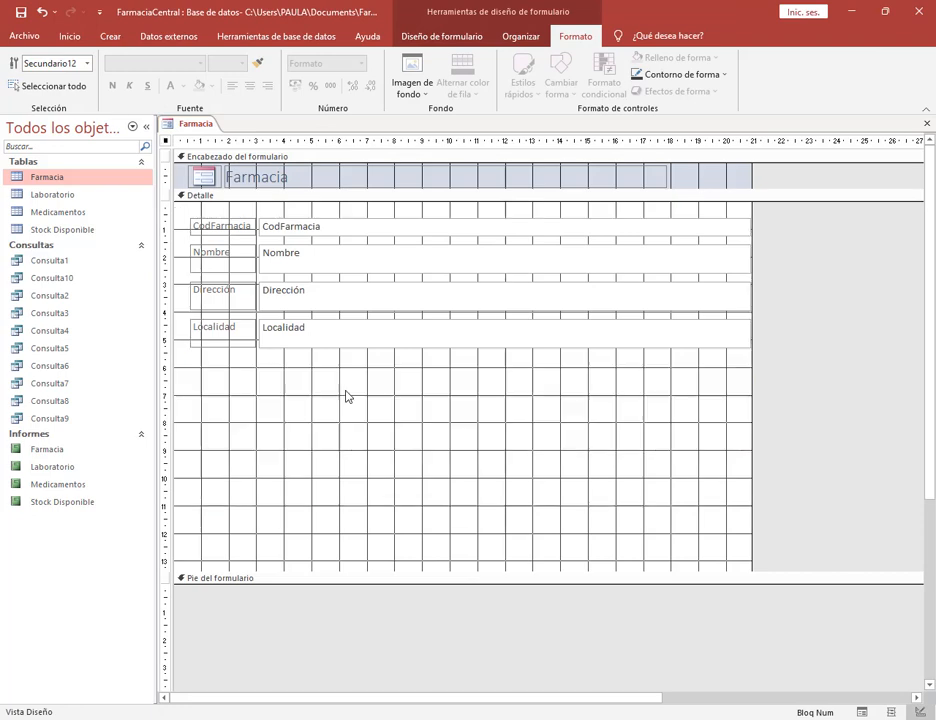
left_click(345, 395)
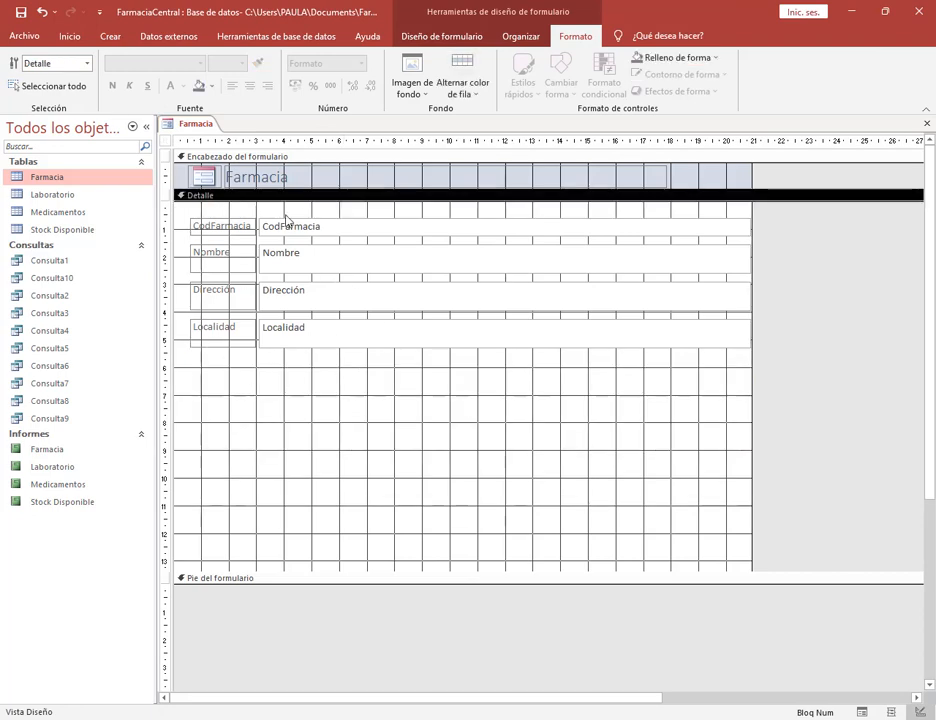
Draw a command button about 2.2 cm wide and 1.3 cm high below the Localidad field.
left_click(450, 37)
left_click(254, 72)
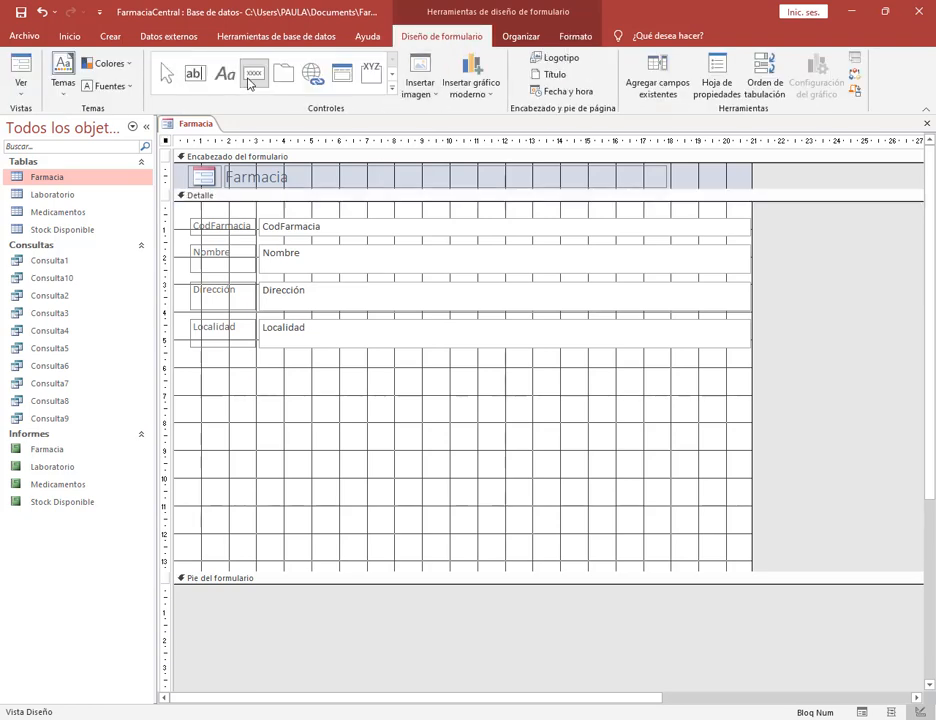
left_click_drag(212, 383, 273, 419)
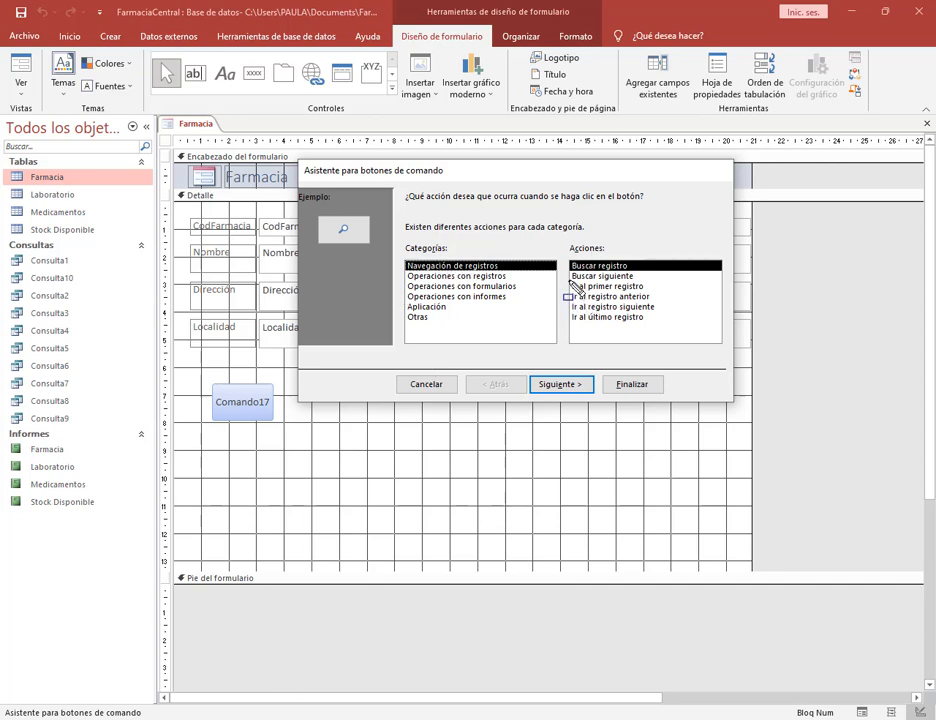
left_click_drag(568, 282, 673, 328)
left_click_drag(502, 340, 567, 322)
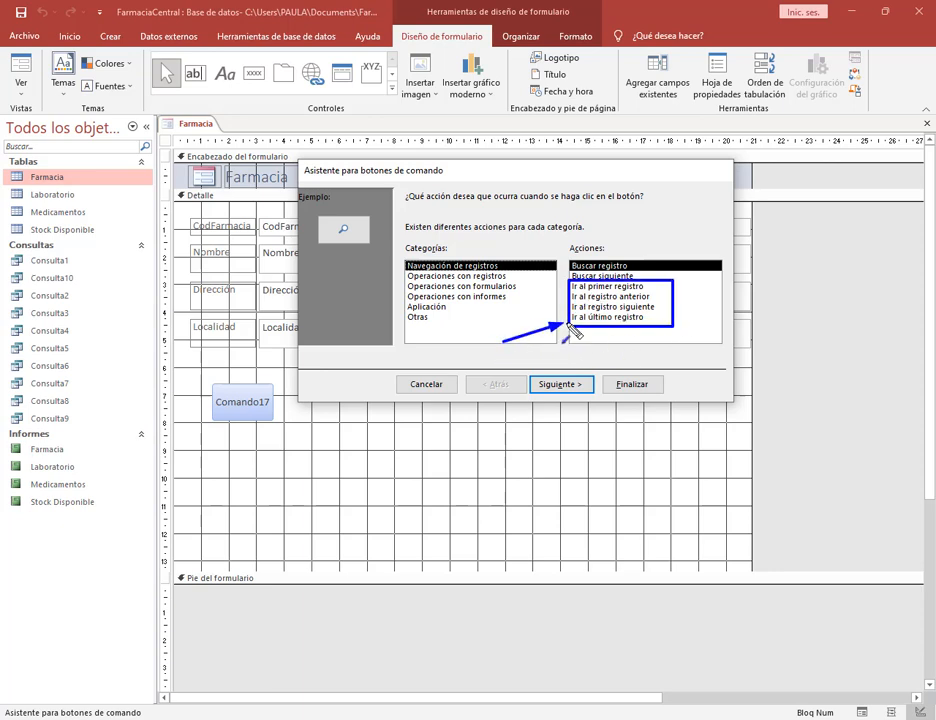
left_click_drag(497, 314, 565, 305)
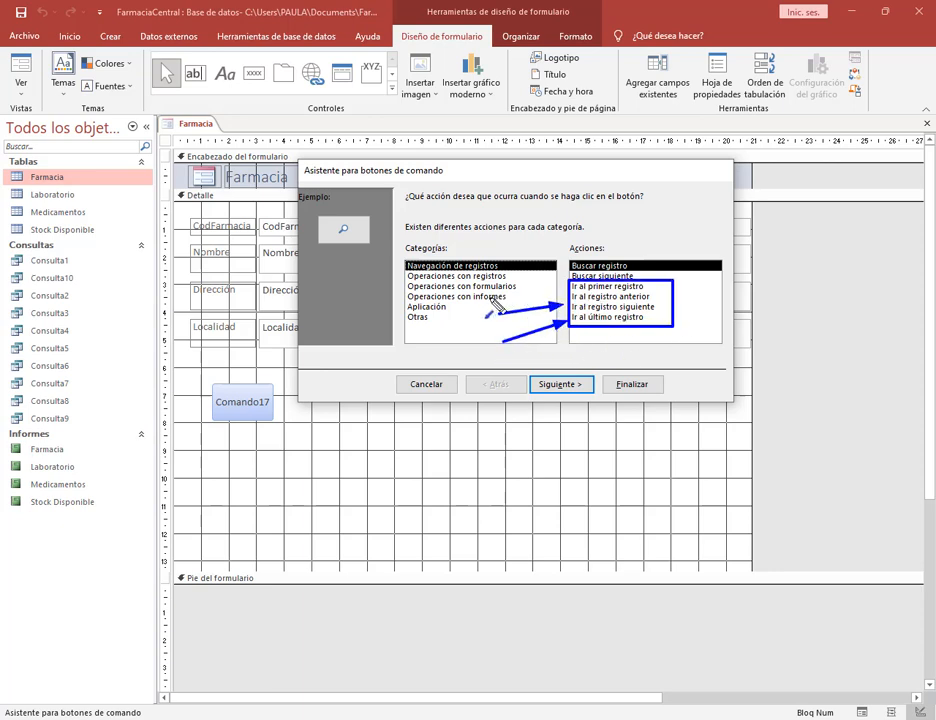
mouse_move(505, 297)
left_mouse_down()
mouse_move(562, 296)
mouse_move(558, 286)
left_mouse_up()
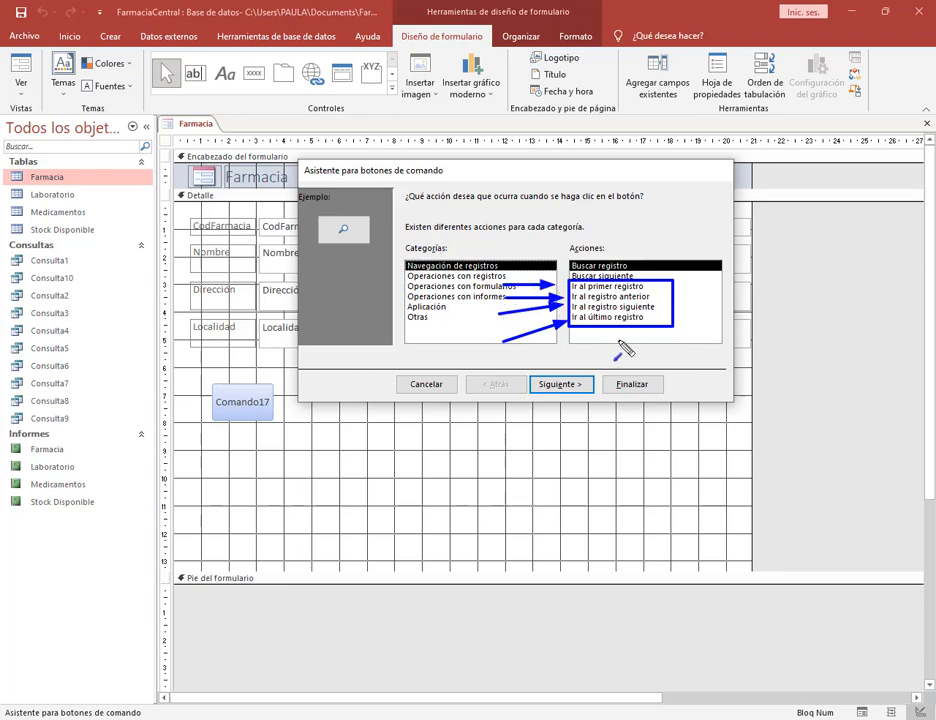
key("Escape")
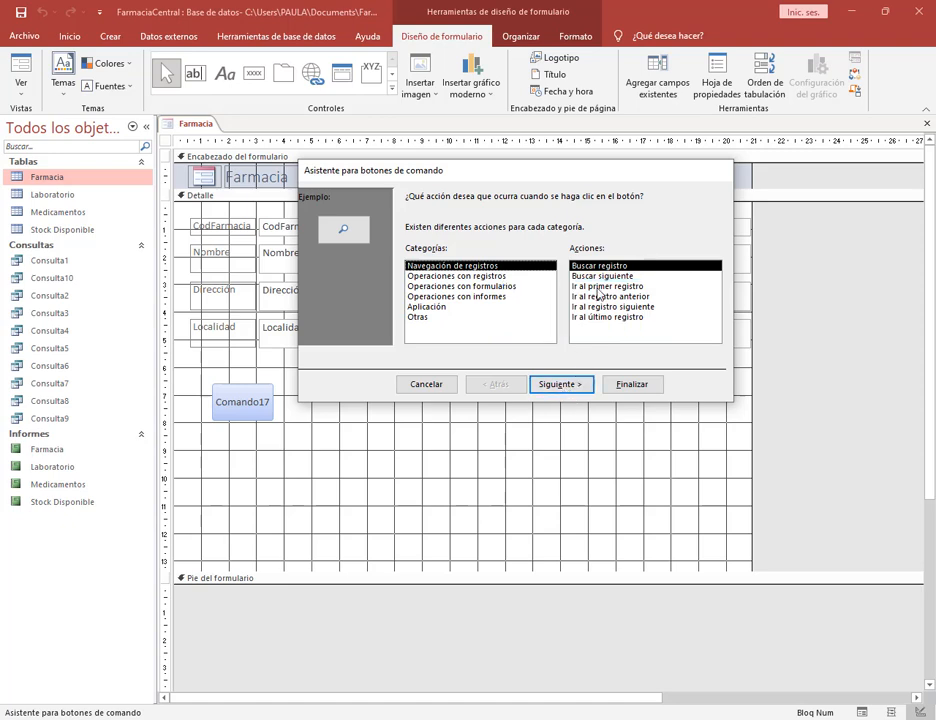
Set the new button's action to "Ir al primer registro" with the text "Primer registro" and finish the wizard.
left_click(600, 287)
left_click(588, 383)
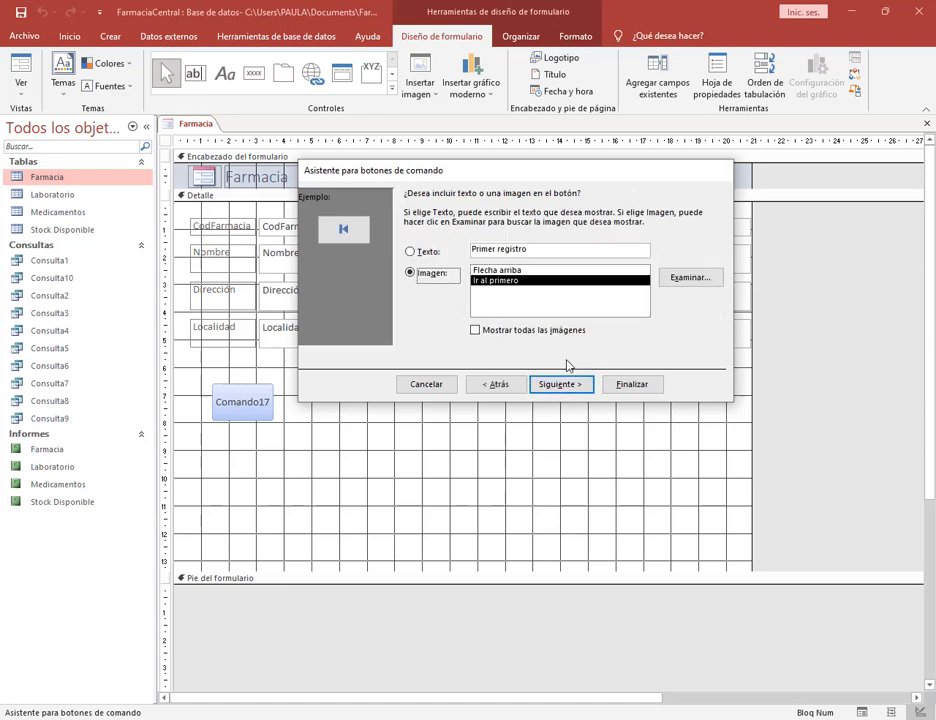
left_click(428, 252)
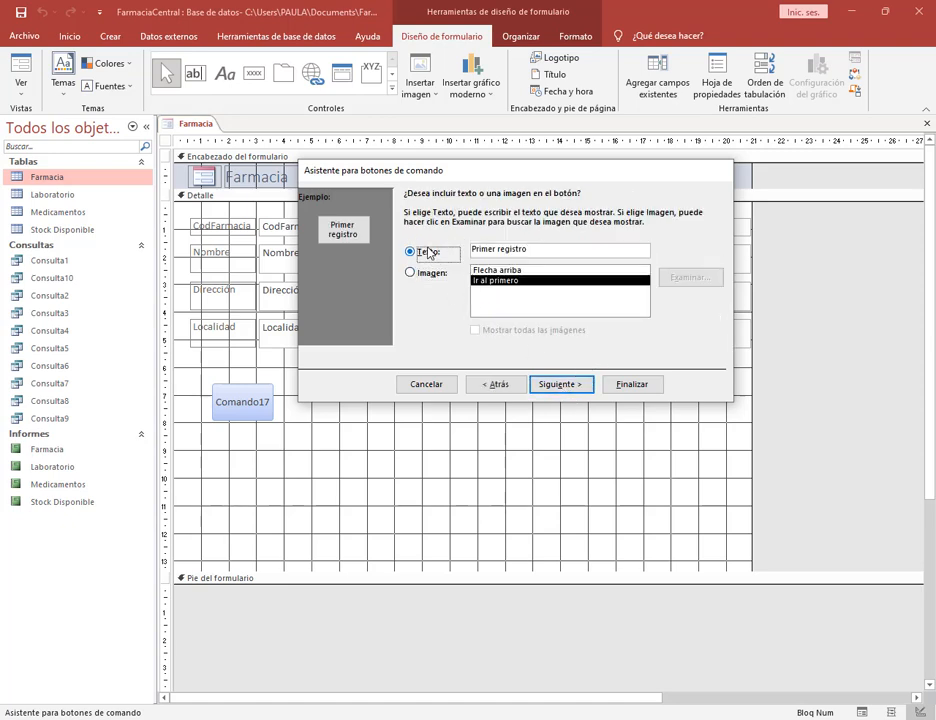
left_click(631, 384)
Add a second command button beside it with the action "Ir al registro anterior" and the text "Registro anterior".
left_click(254, 72)
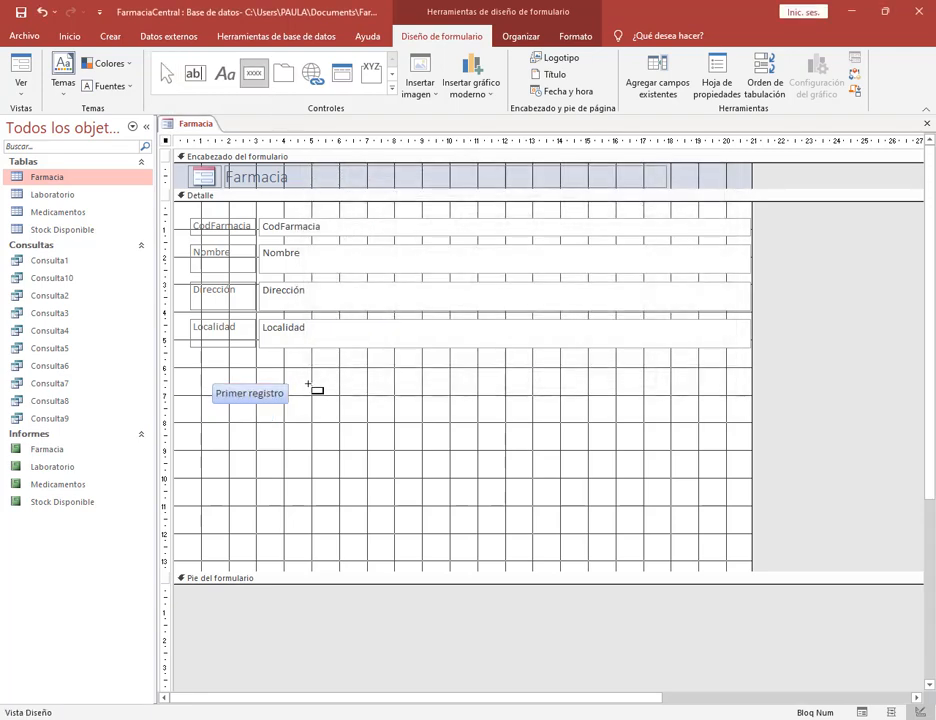
left_click_drag(308, 383, 378, 412)
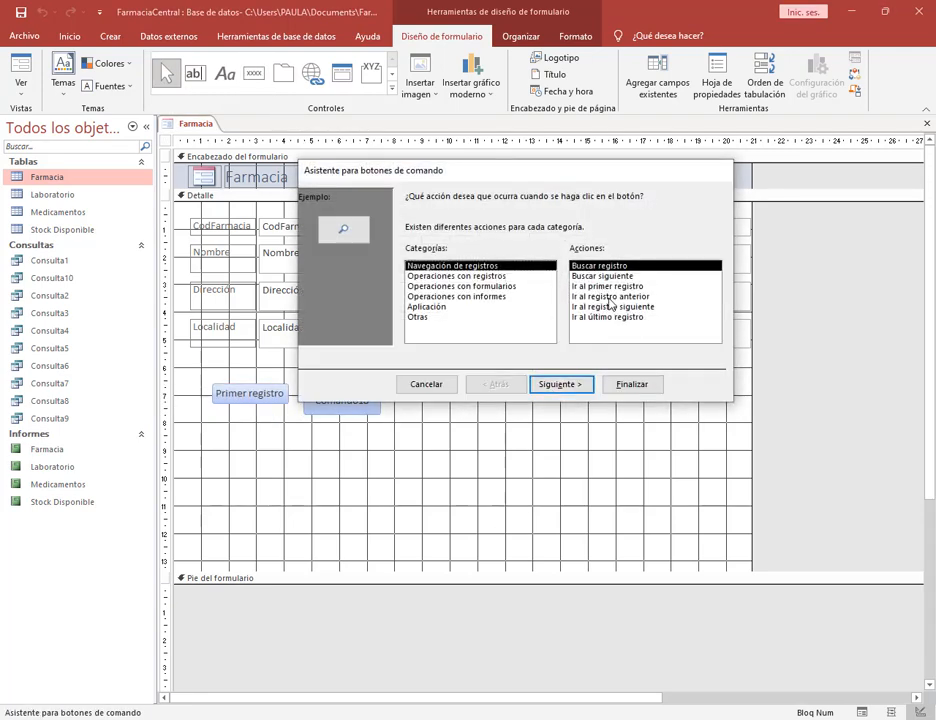
left_click(610, 298)
left_click(562, 384)
left_click(425, 251)
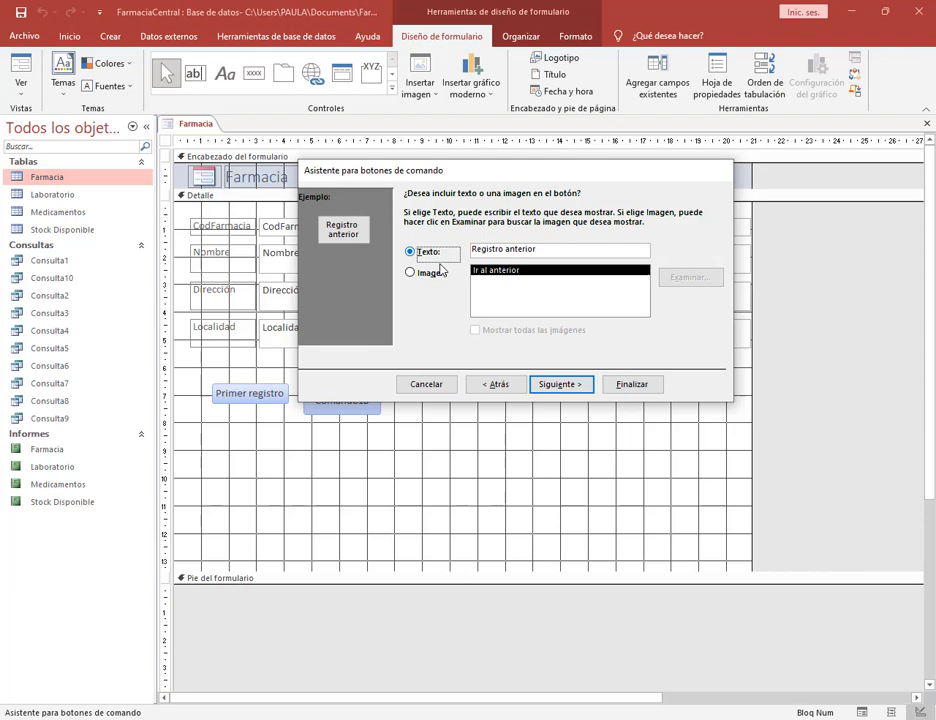
left_click(631, 390)
Add a third command button in the row with the action "Ir al registro siguiente" and the text "Registro siguiente".
left_click(254, 72)
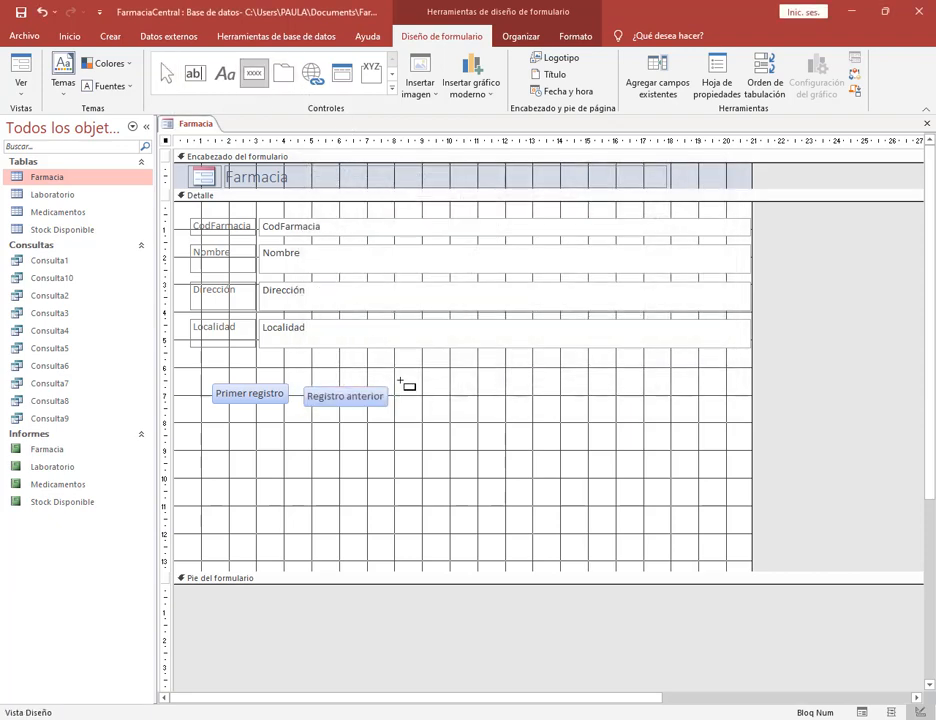
left_click_drag(399, 380, 490, 414)
left_click(612, 306)
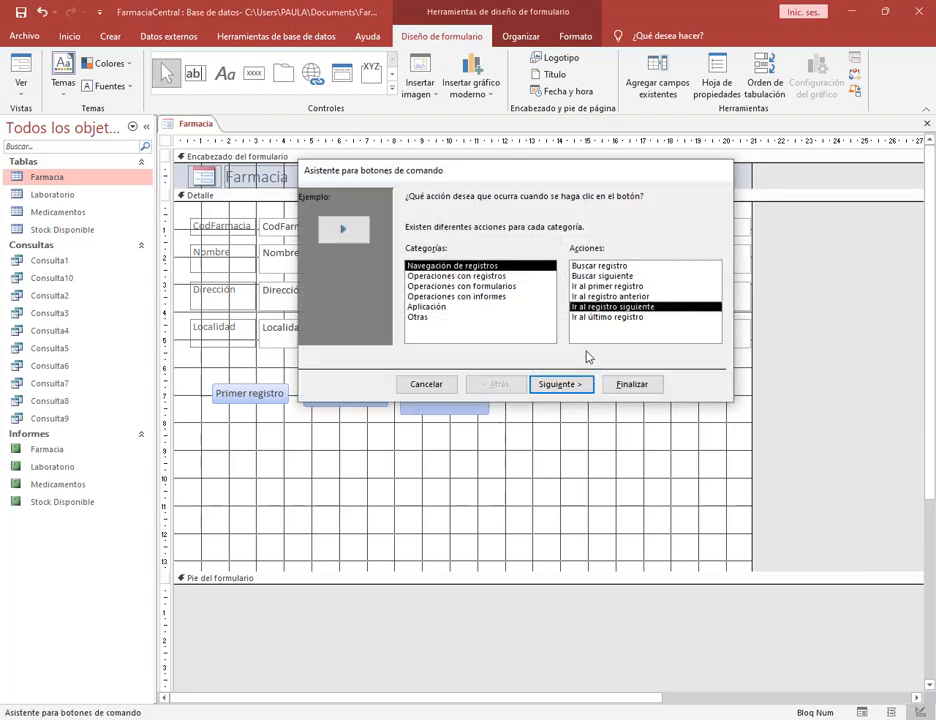
left_click(562, 384)
left_click(425, 251)
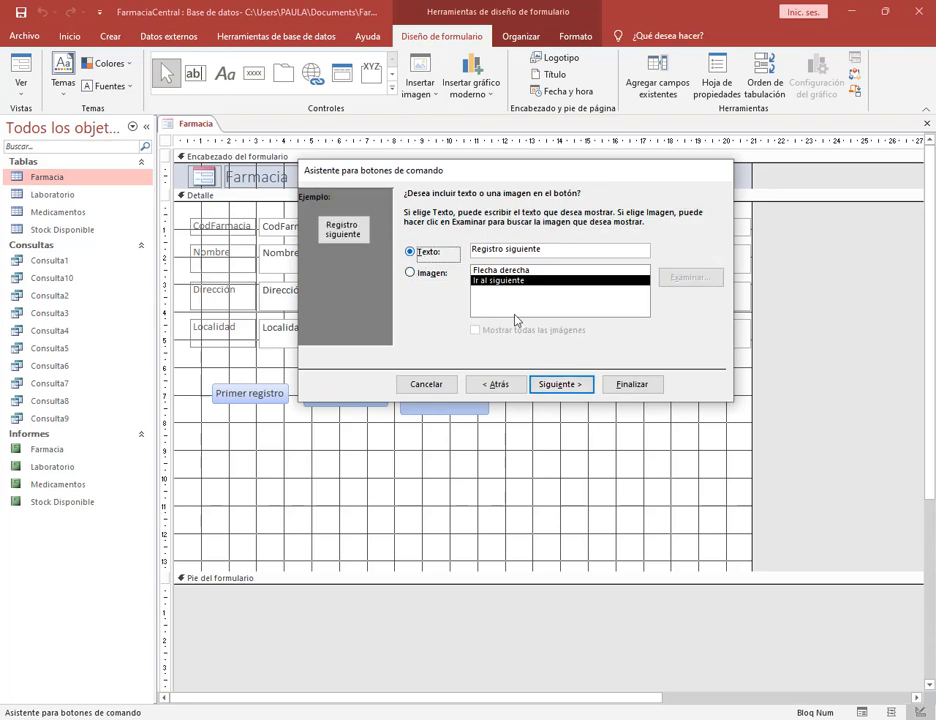
left_click(624, 385)
Add a fourth command button at the row's end with the action "Ir al último registro" and the text "Último registro".
left_click(254, 72)
left_click_drag(512, 400, 594, 414)
left_click(606, 317)
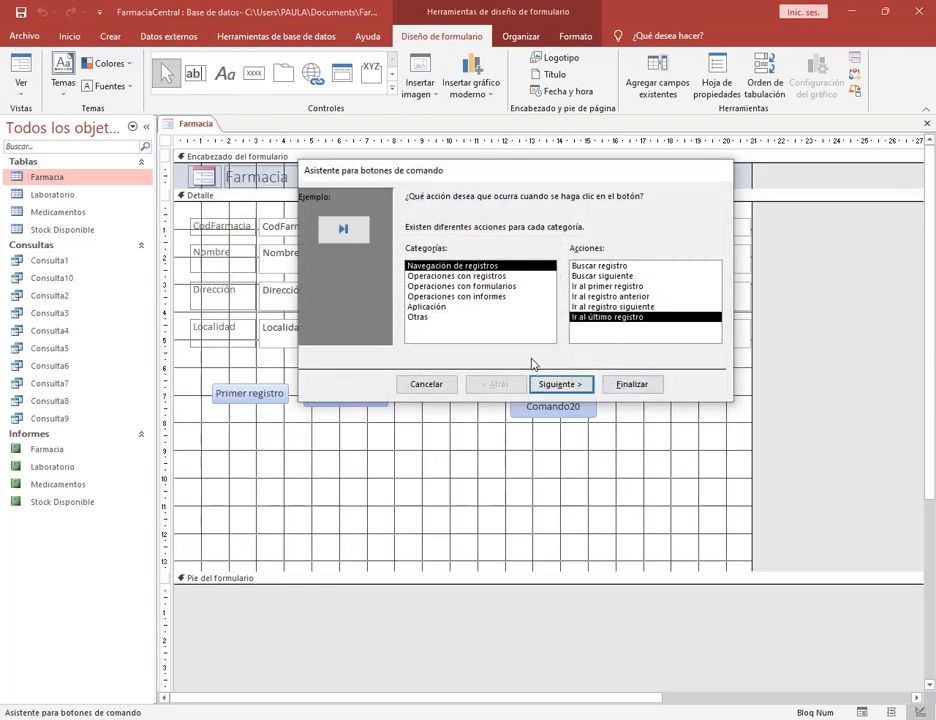
left_click(560, 384)
left_click(410, 251)
left_click(619, 385)
left_click(619, 386)
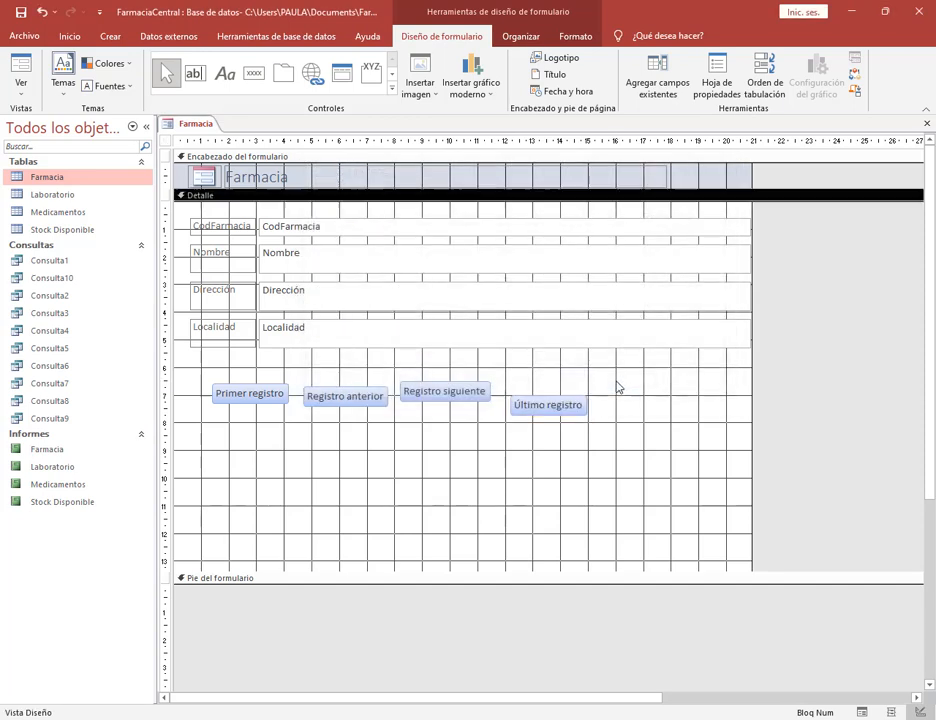
Align the four navigation buttons by their top edges and equalize their horizontal spacing.
left_click_drag(258, 362, 558, 427)
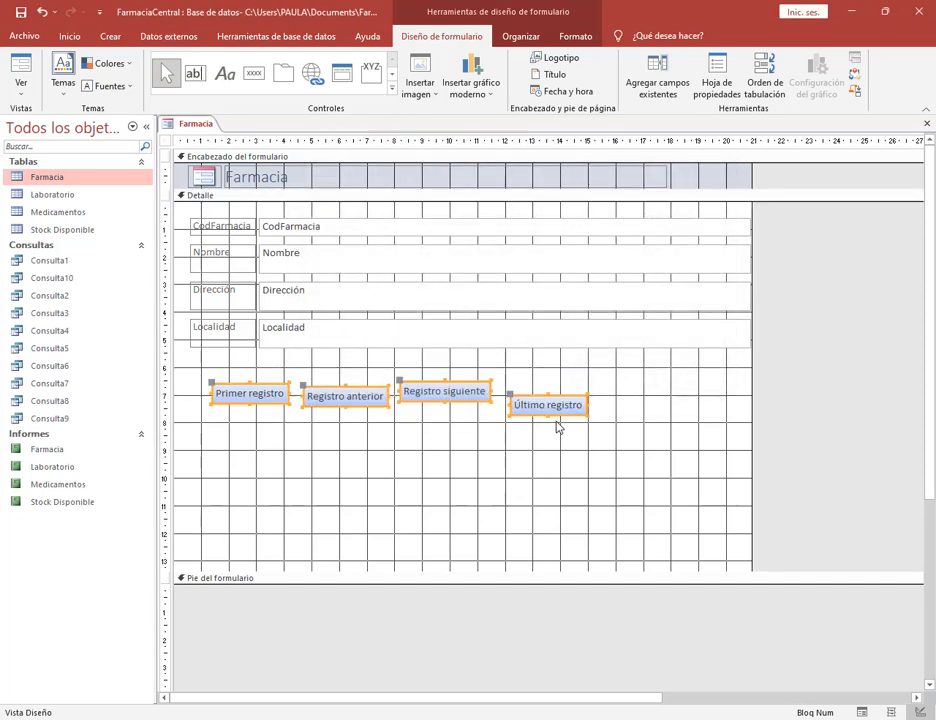
left_click(521, 36)
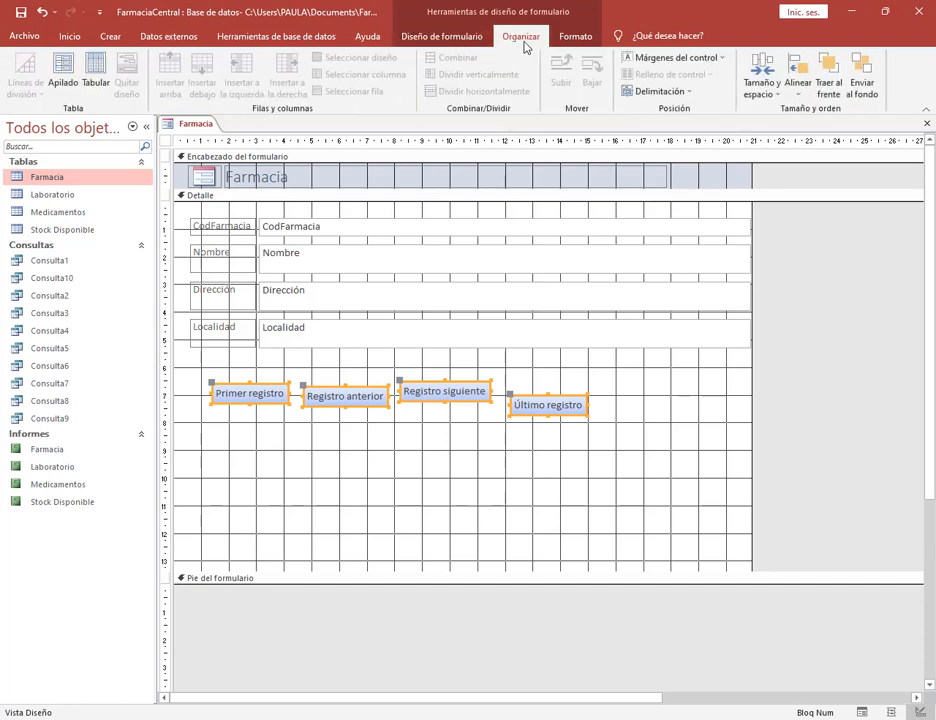
left_click(798, 85)
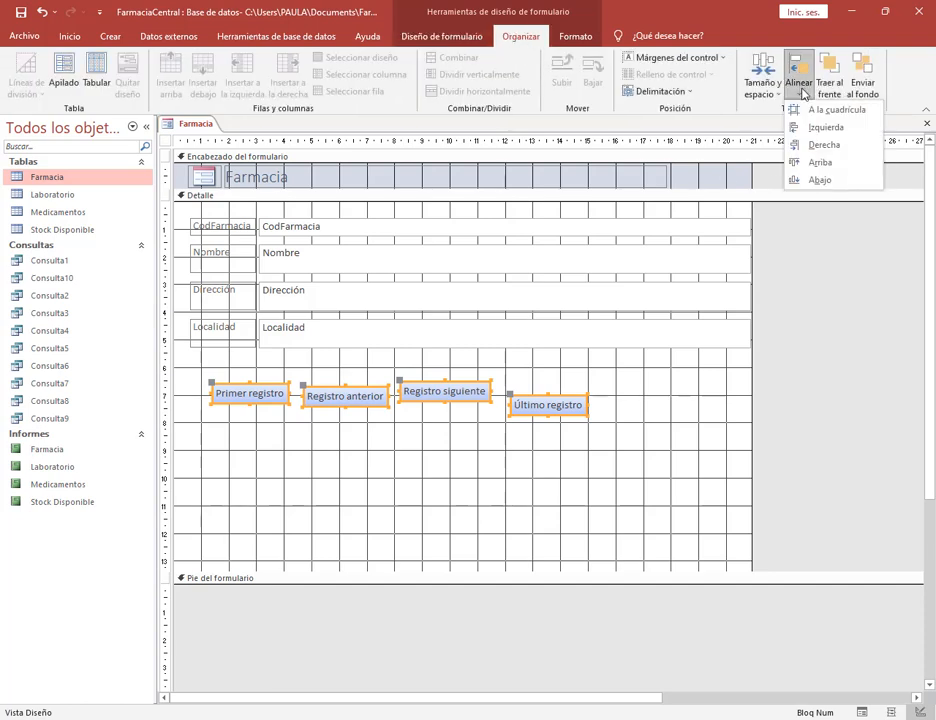
left_click(825, 163)
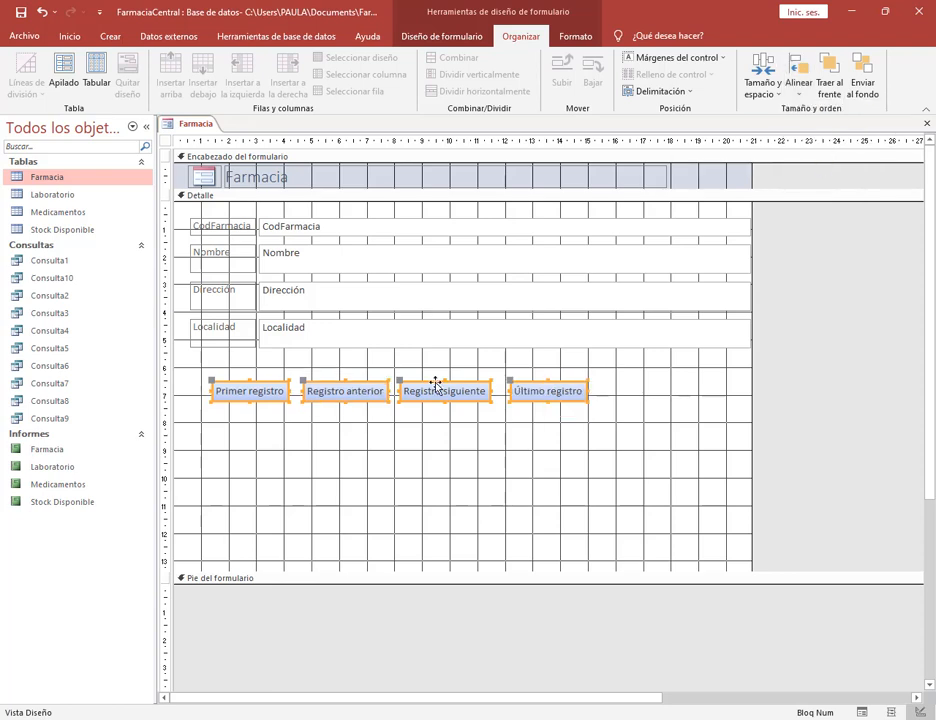
left_click(766, 98)
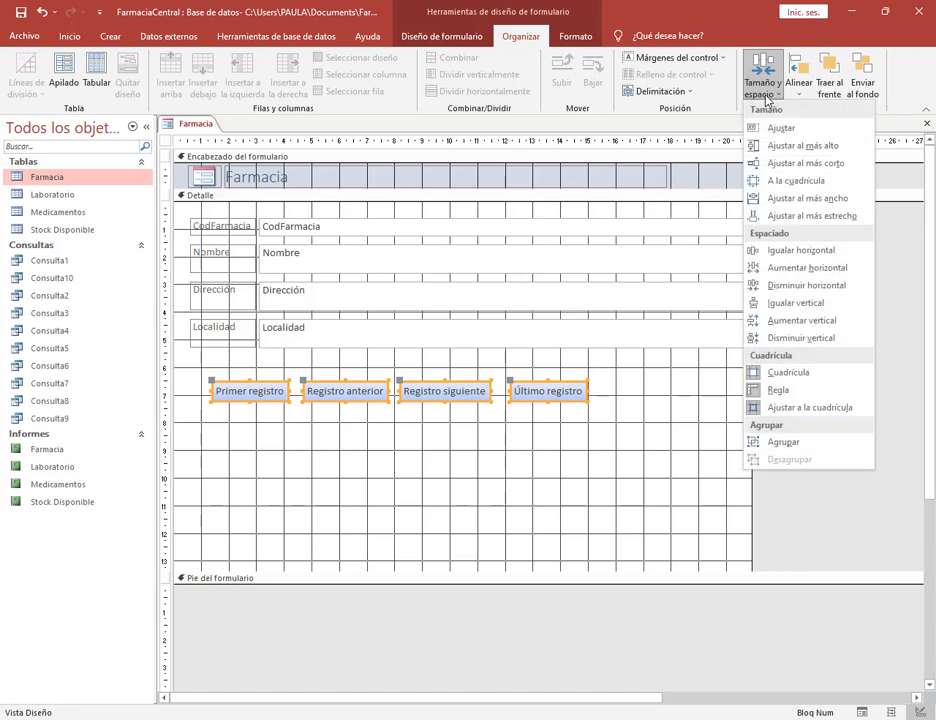
left_click(801, 250)
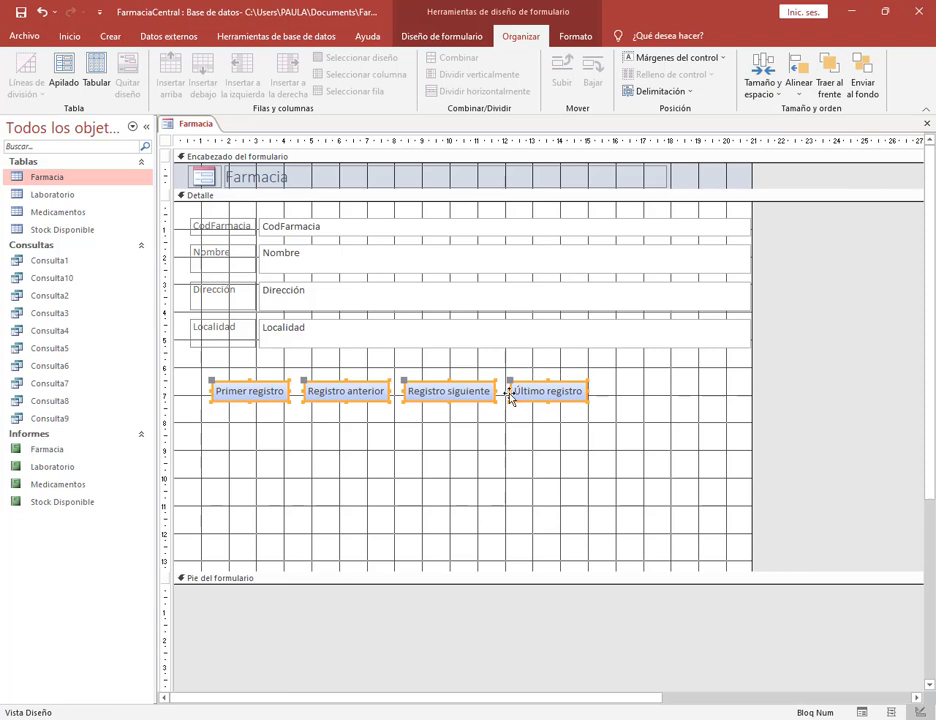
Shorten the form's Detalle section to end just below the navigation buttons and save the form as Farmacia.
left_click(449, 480)
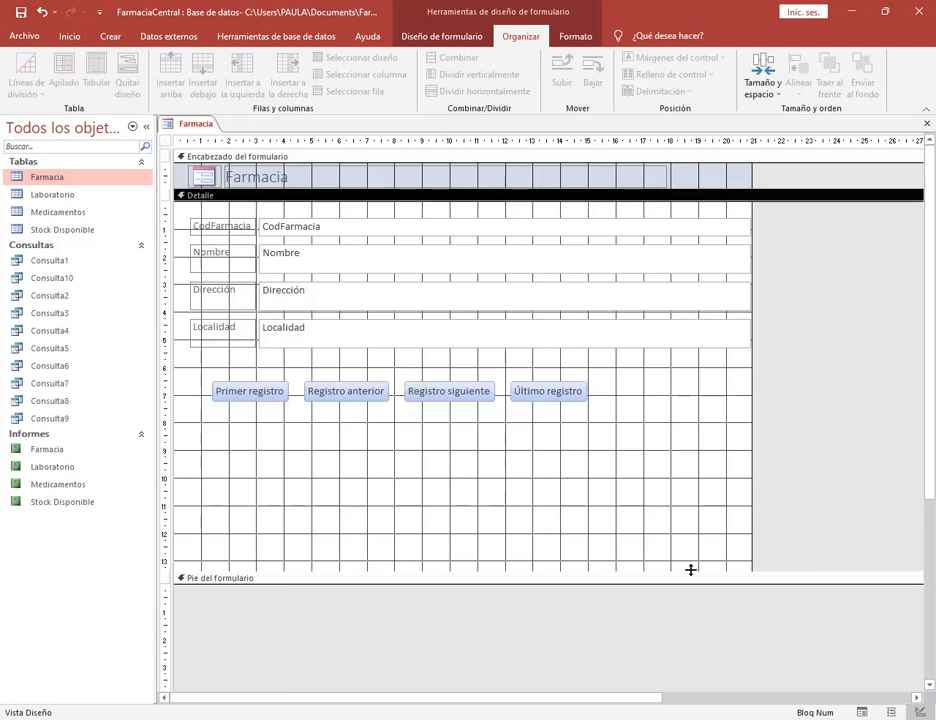
left_click_drag(703, 569, 701, 447)
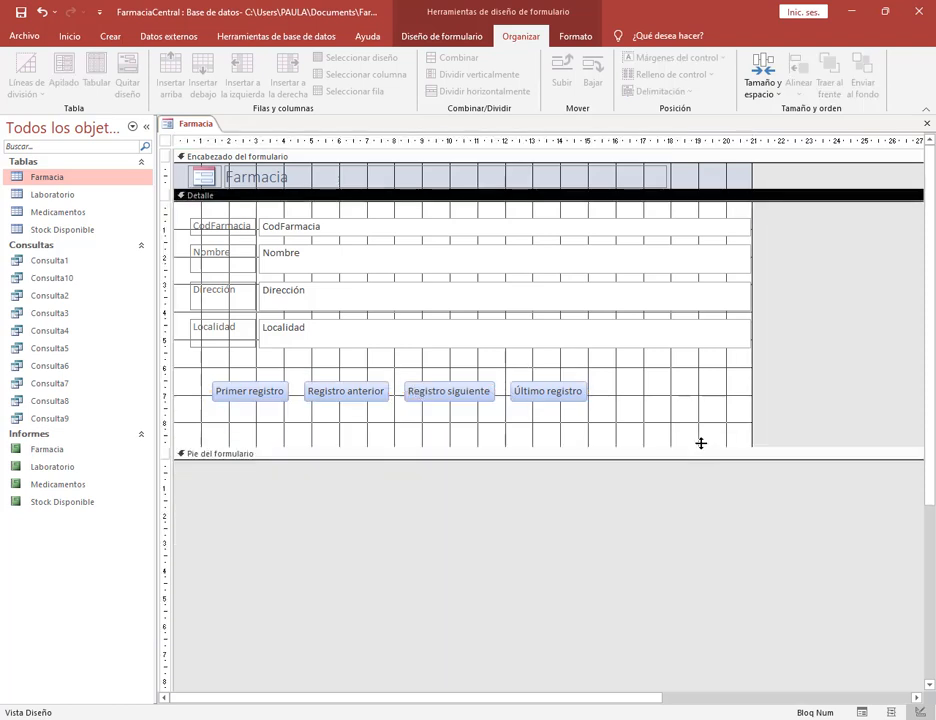
left_click(17, 12)
left_click(468, 283)
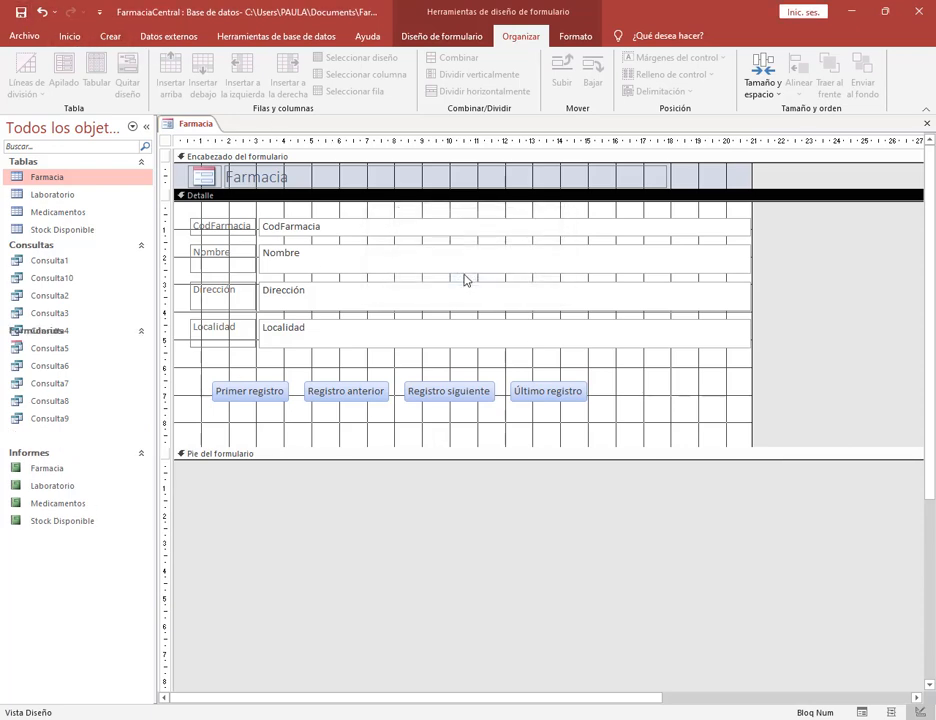
left_click(60, 195)
left_click(64, 214)
left_click(67, 231)
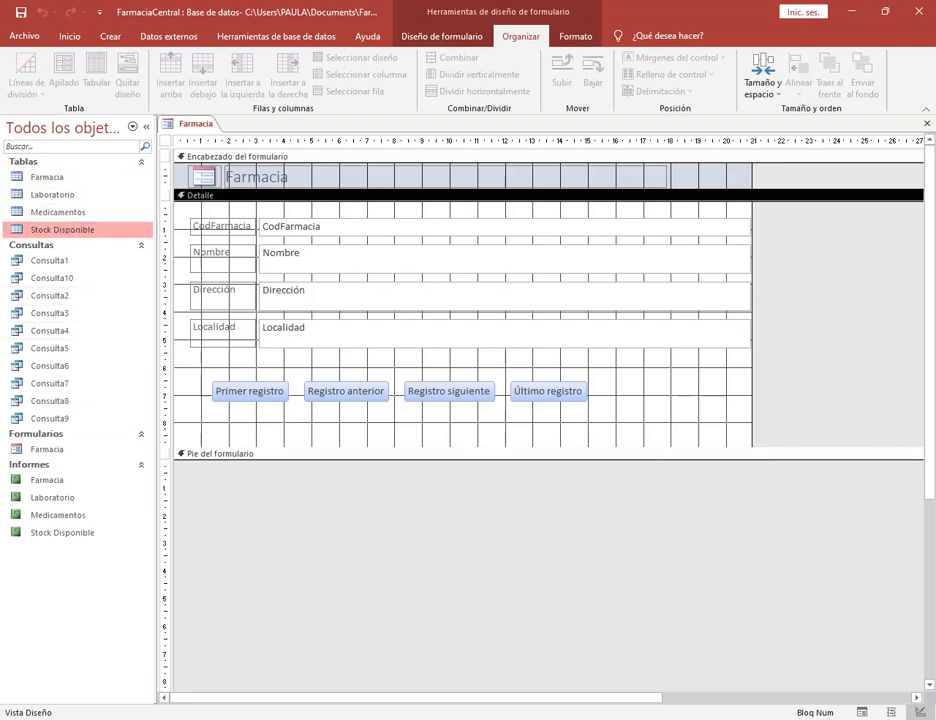
Switch to the browser and read the Biblioteca exercise instructions in Sistema de Biblioteca.pdf.
left_click(185, 718)
scroll(516, 340, "down", 2)
scroll(722, 507, "up", 2)
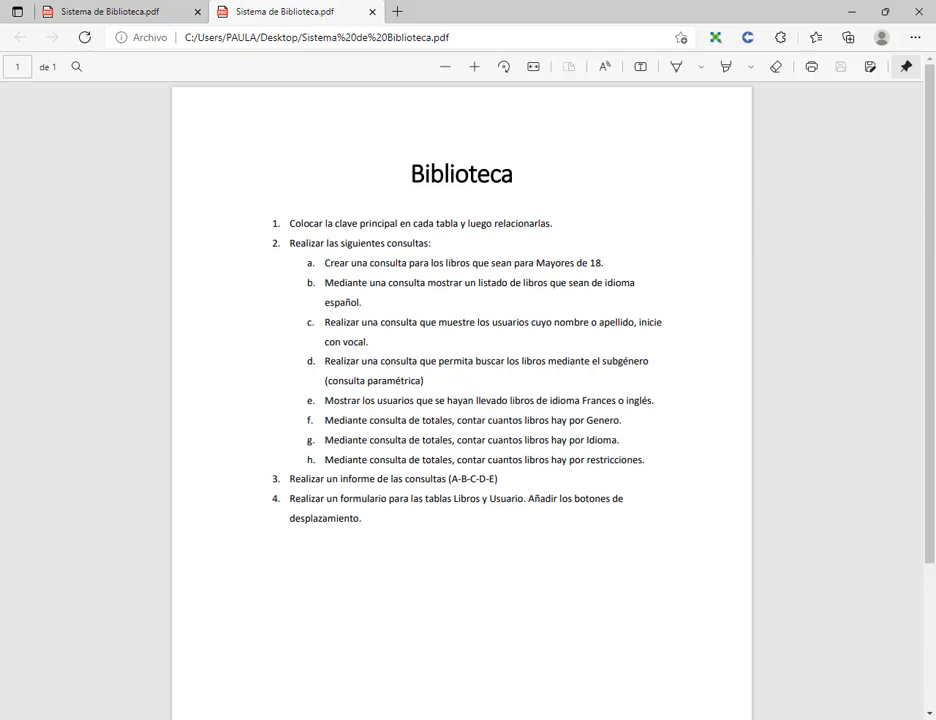
Switch to the Sistema de Biblioteca database in Access and view the records of Libro, Registro and Usuario, closing all three tables.
left_click(390, 717)
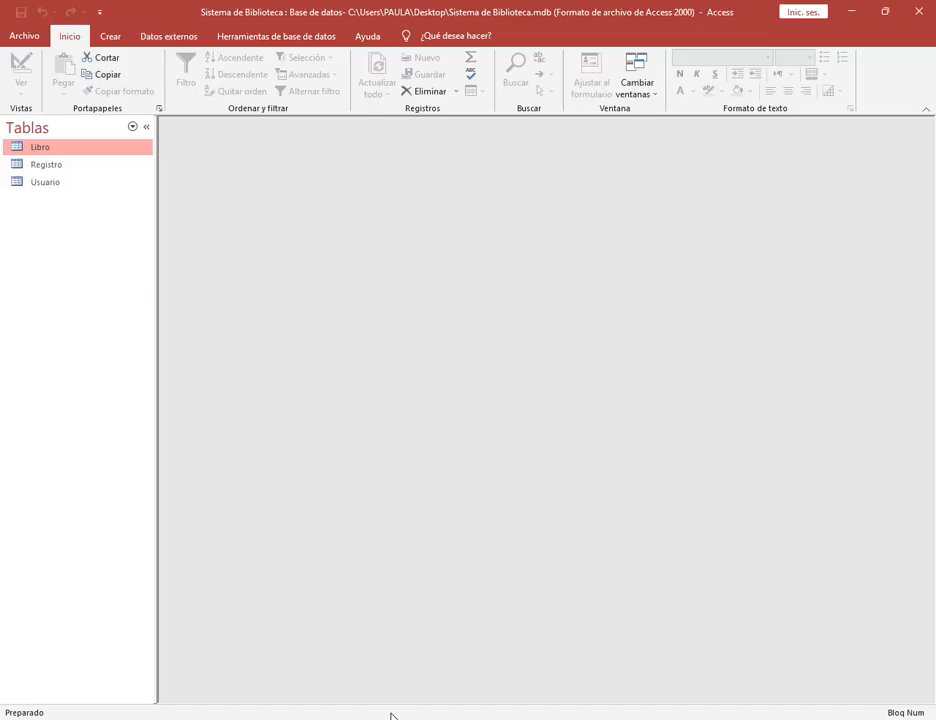
double_click(40, 148)
double_click(46, 166)
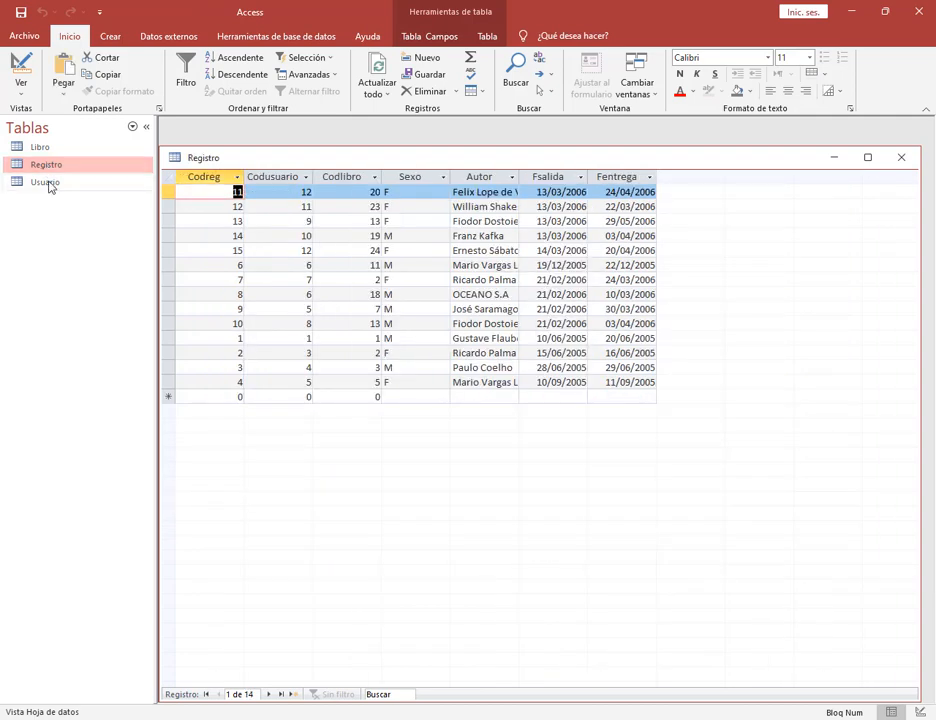
double_click(45, 182)
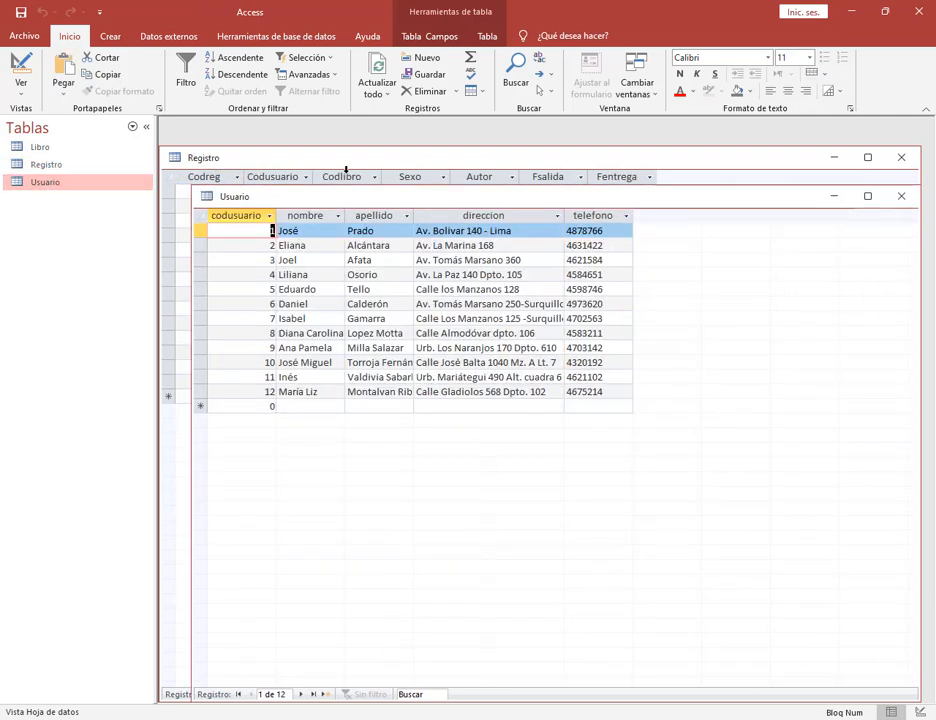
left_click(901, 196)
left_click(901, 157)
left_click(901, 157)
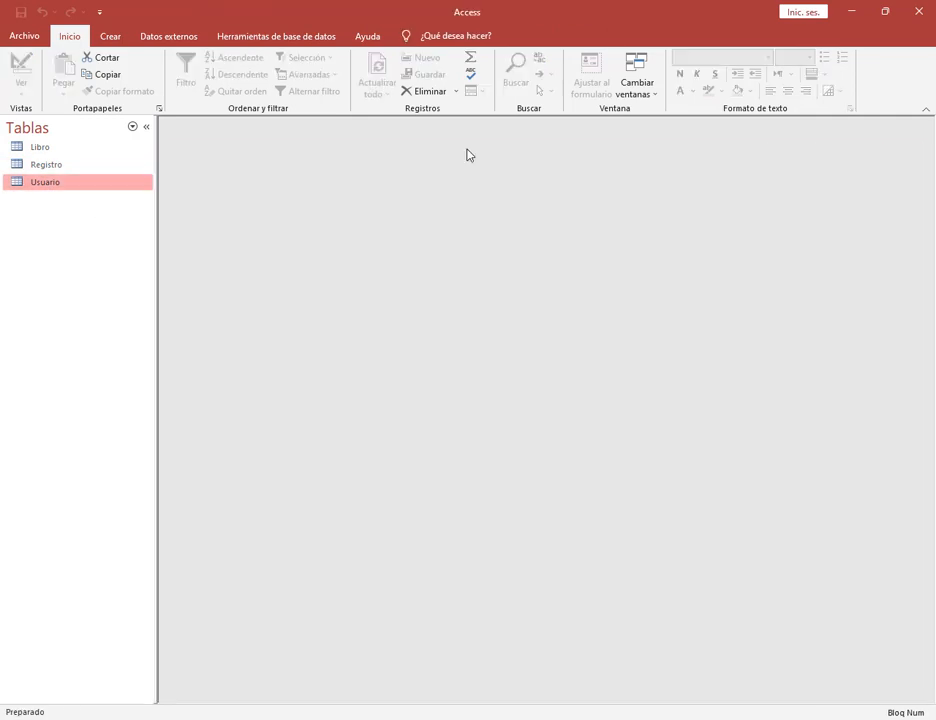
Inspect the field structure of the Libro, Registro and Usuario tables in design view and close them.
right_click(37, 148)
left_click(45, 174)
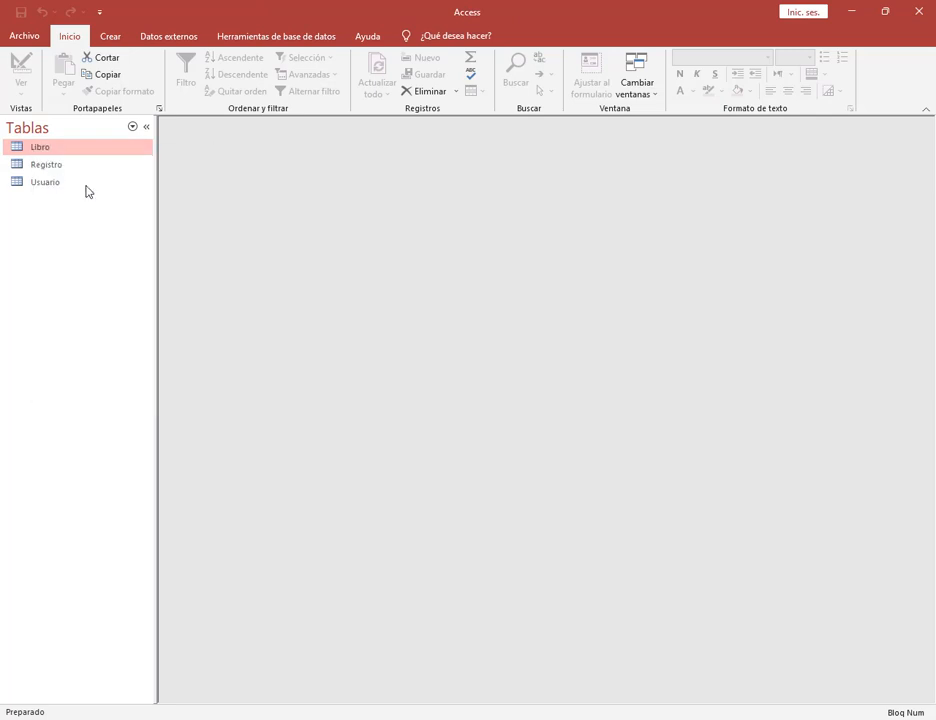
right_click(50, 166)
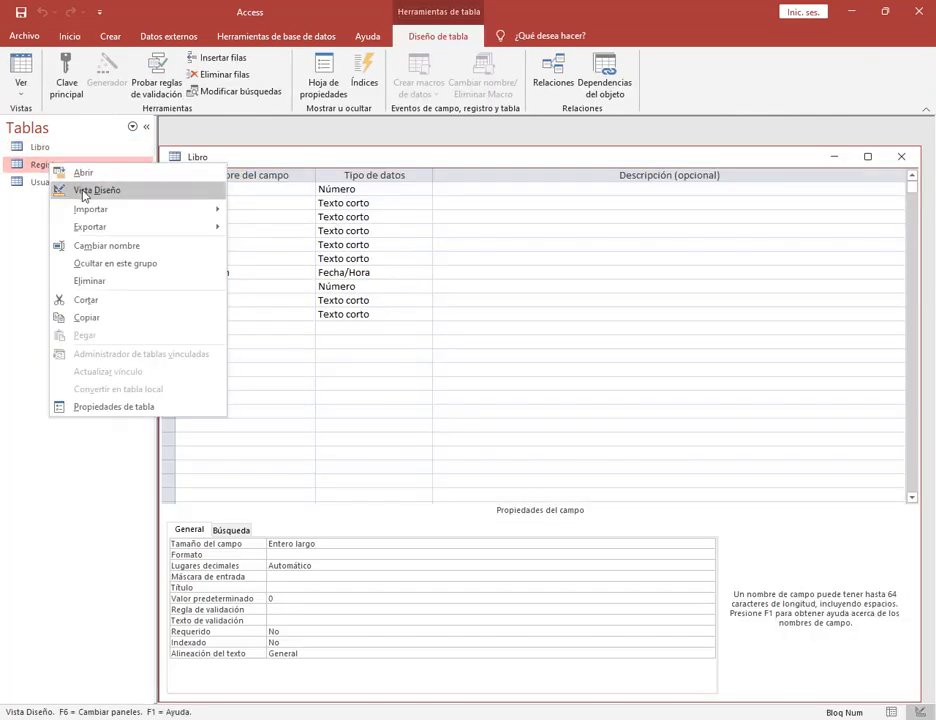
left_click(85, 189)
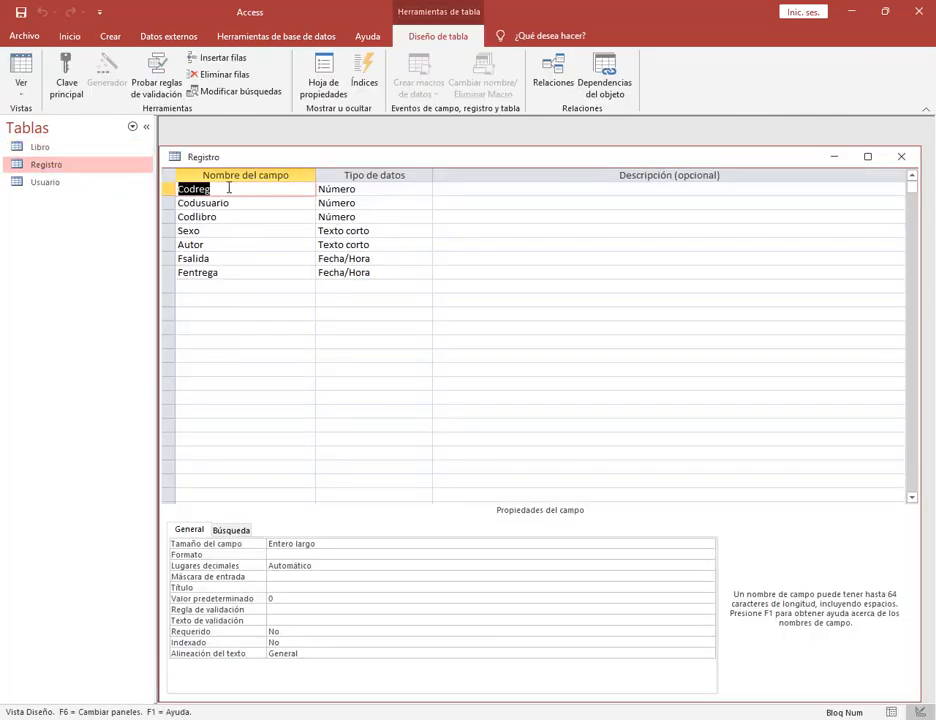
right_click(47, 183)
left_click(73, 209)
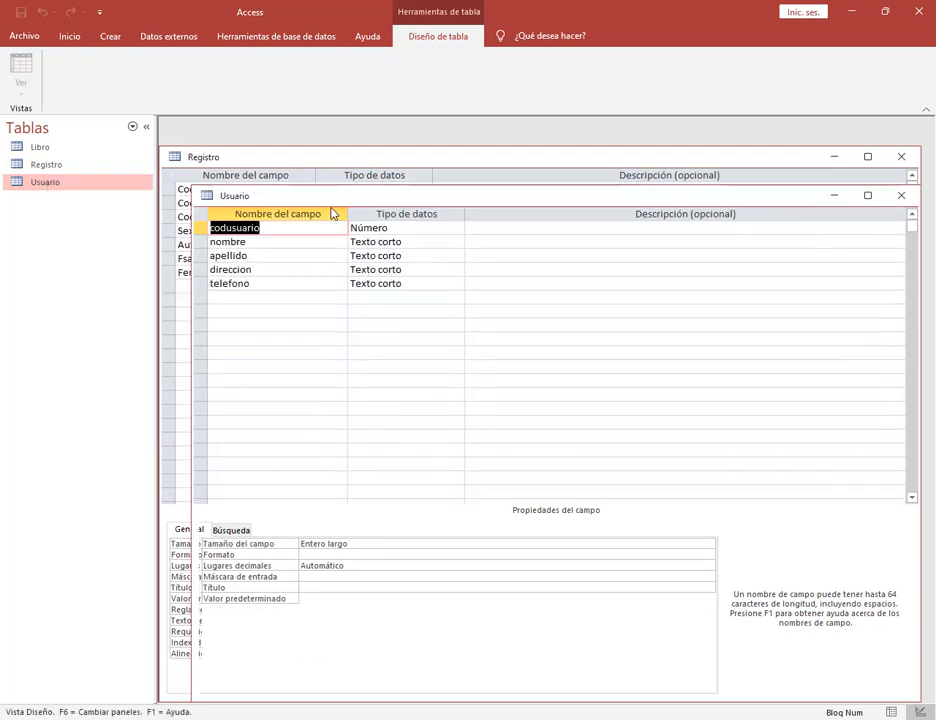
left_click(900, 196)
left_click(900, 157)
left_click(907, 162)
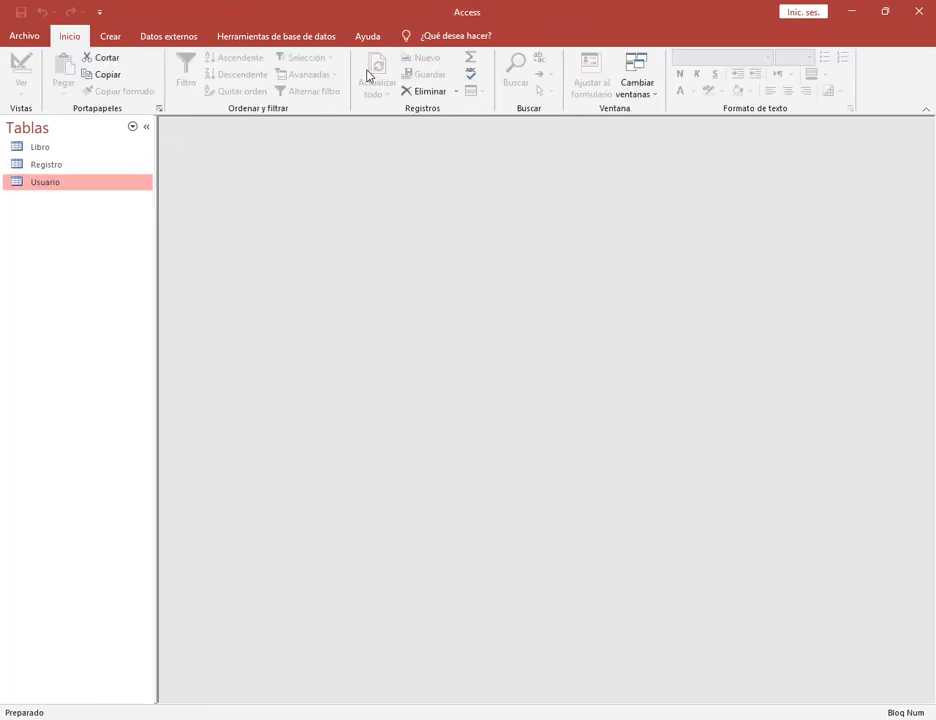
Inspect the relationships layout of the library tables, then close it and the Sistema de Biblioteca database.
left_click(285, 40)
left_click(202, 64)
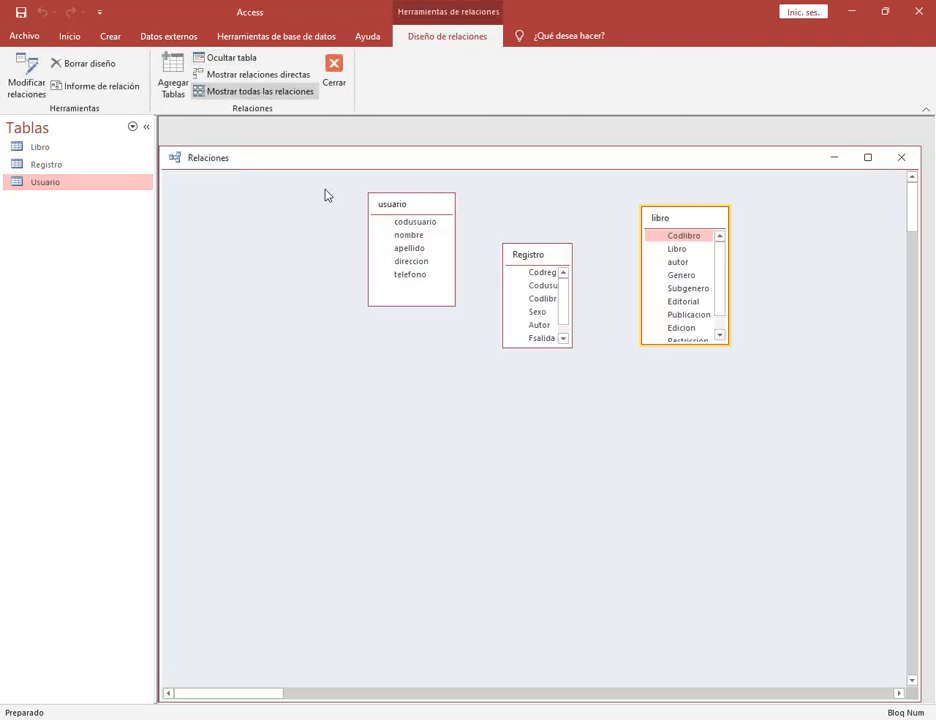
left_click(869, 159)
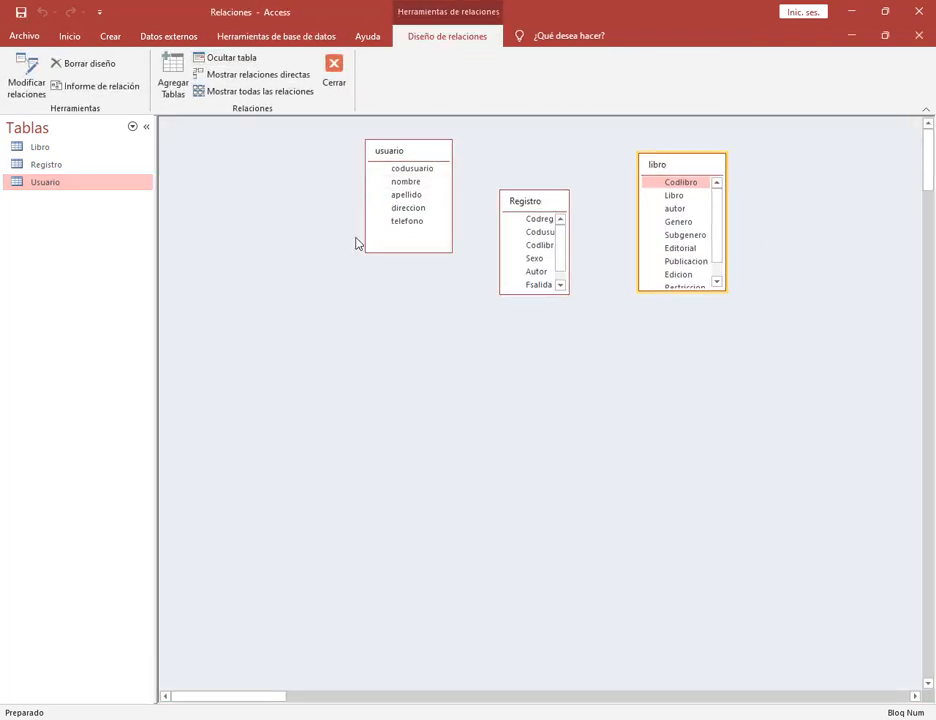
left_click(334, 72)
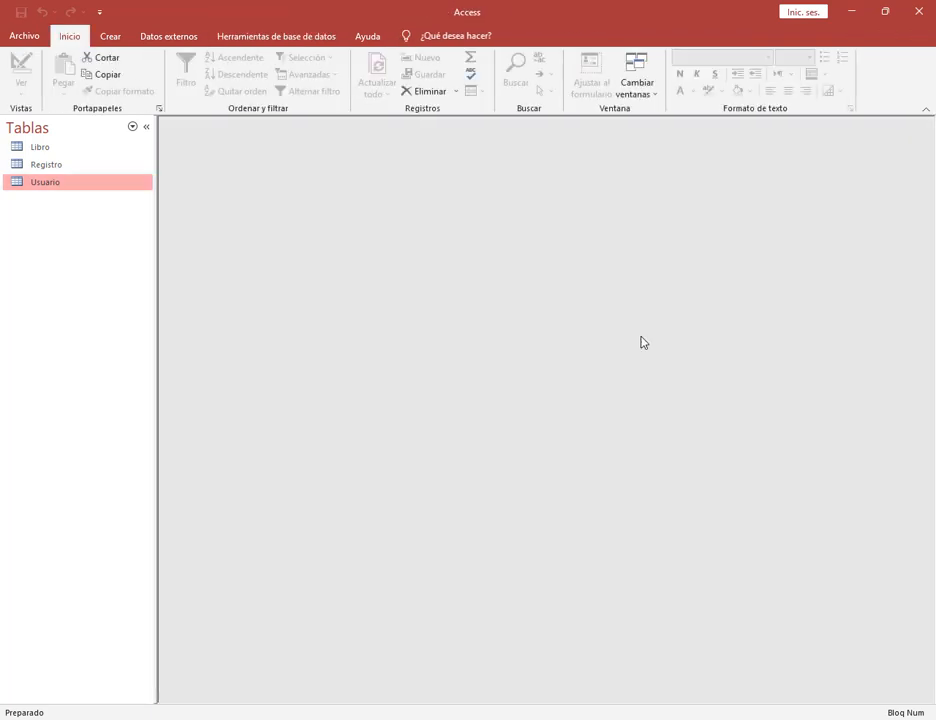
left_click(922, 20)
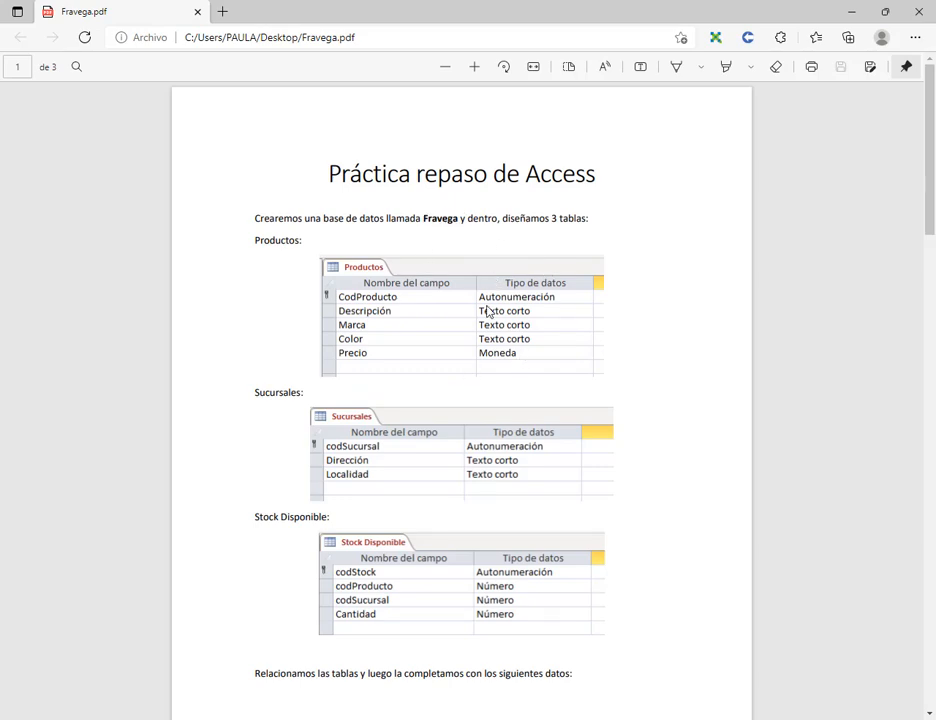
Read through Fravega.pdf for the table designs, sample data and the required queries, reports and forms.
scroll(300, 264, "down", 3)
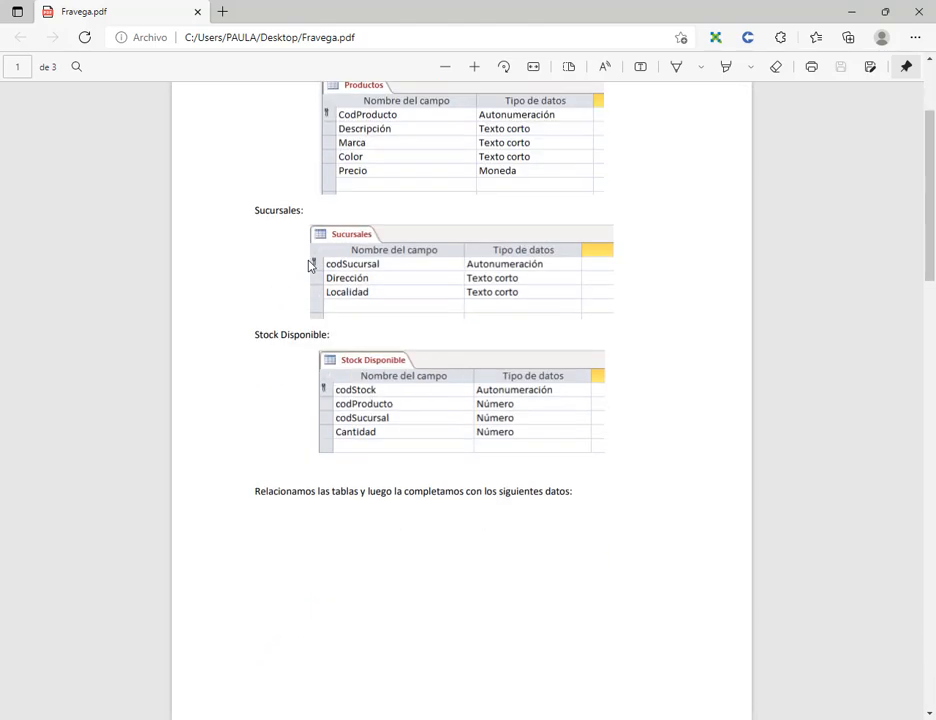
scroll(311, 265, "down", 4)
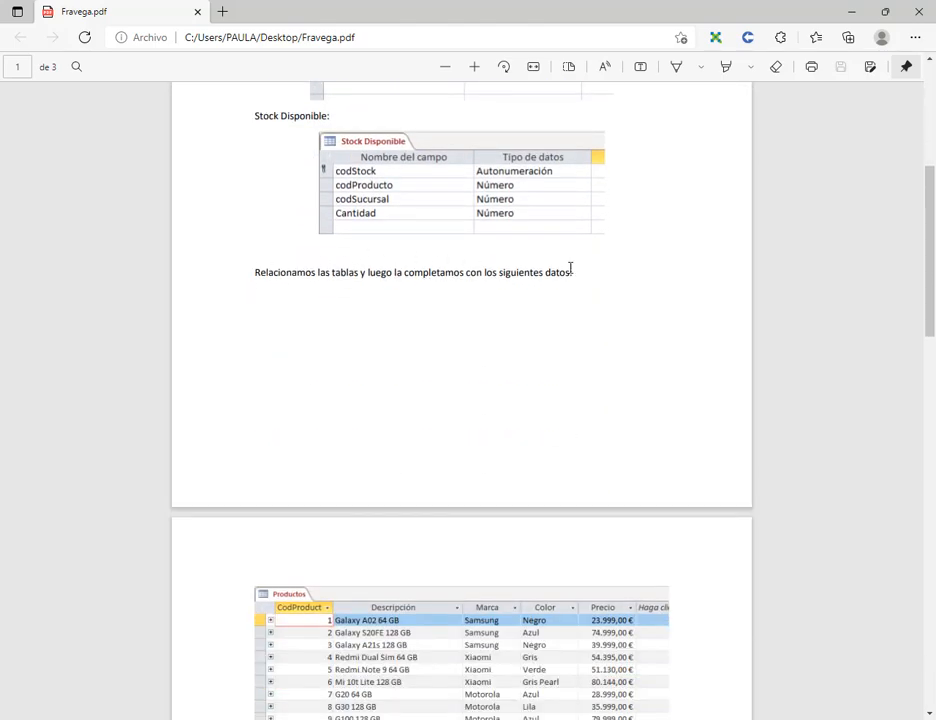
scroll(412, 334, "down", 8)
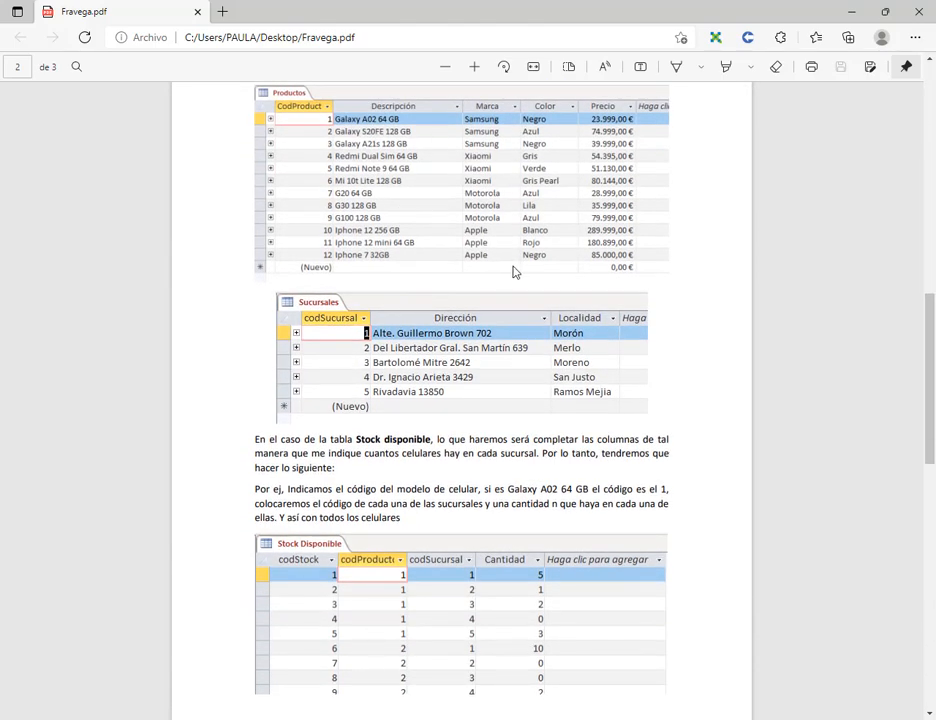
scroll(514, 271, "down", 12)
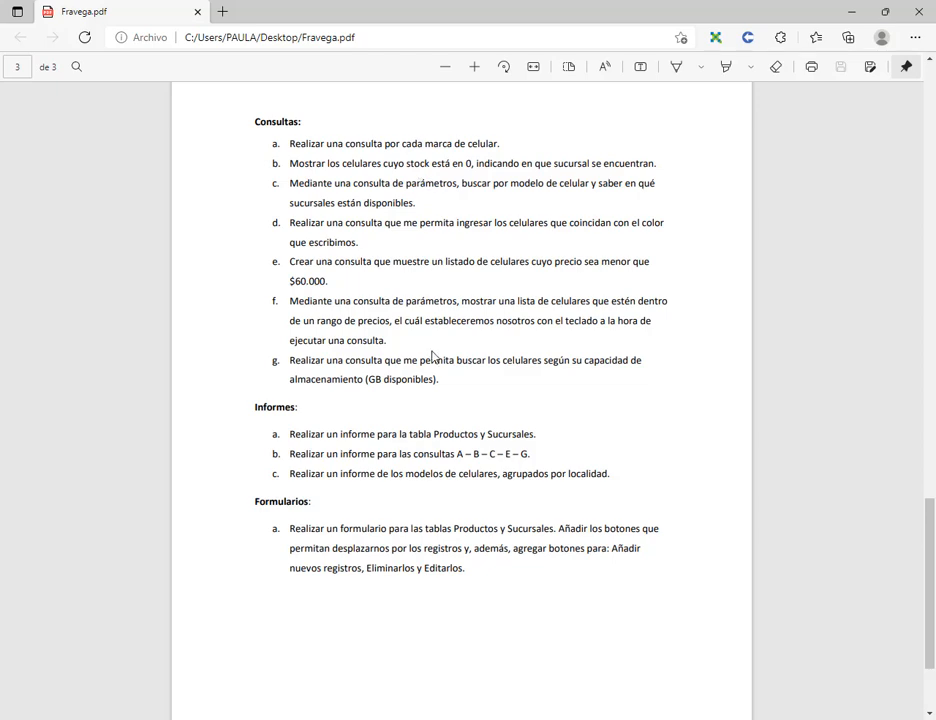
scroll(432, 355, "up", 2)
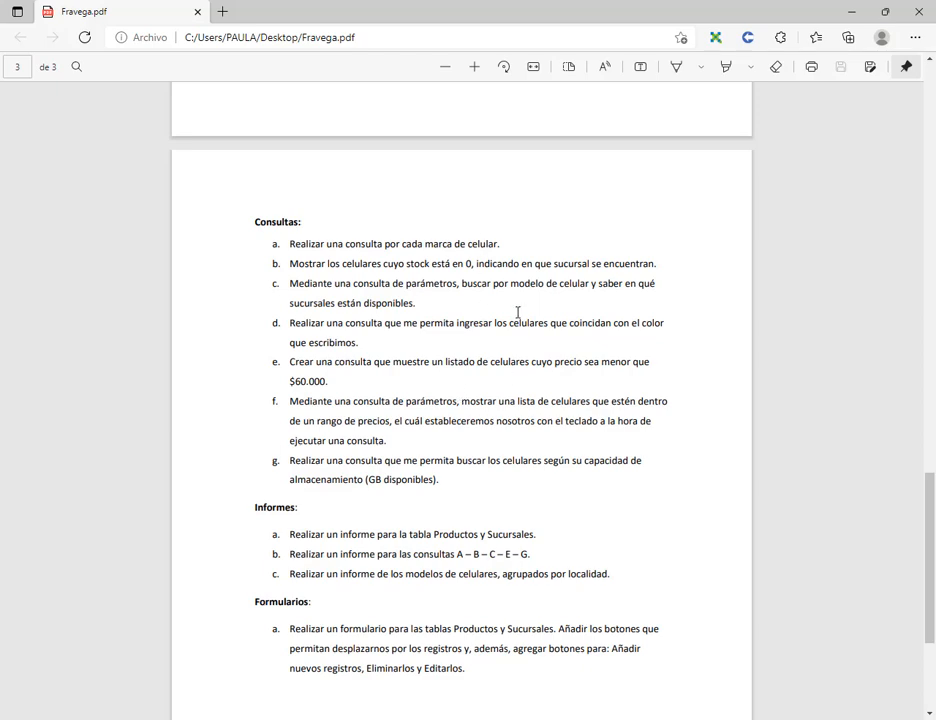
key("alt+Tab")
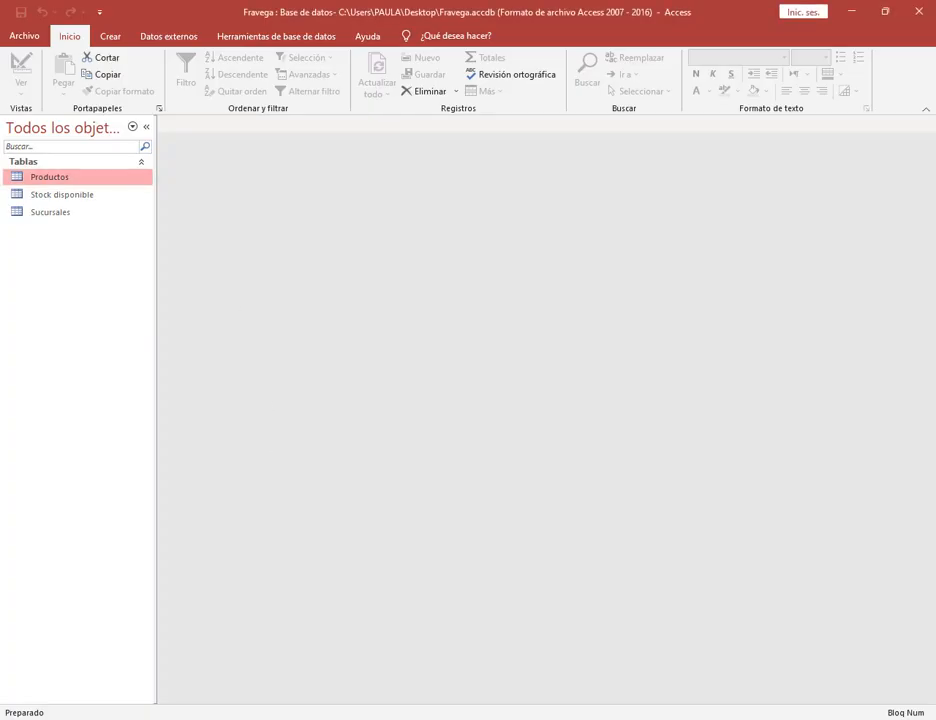
key("alt+Tab")
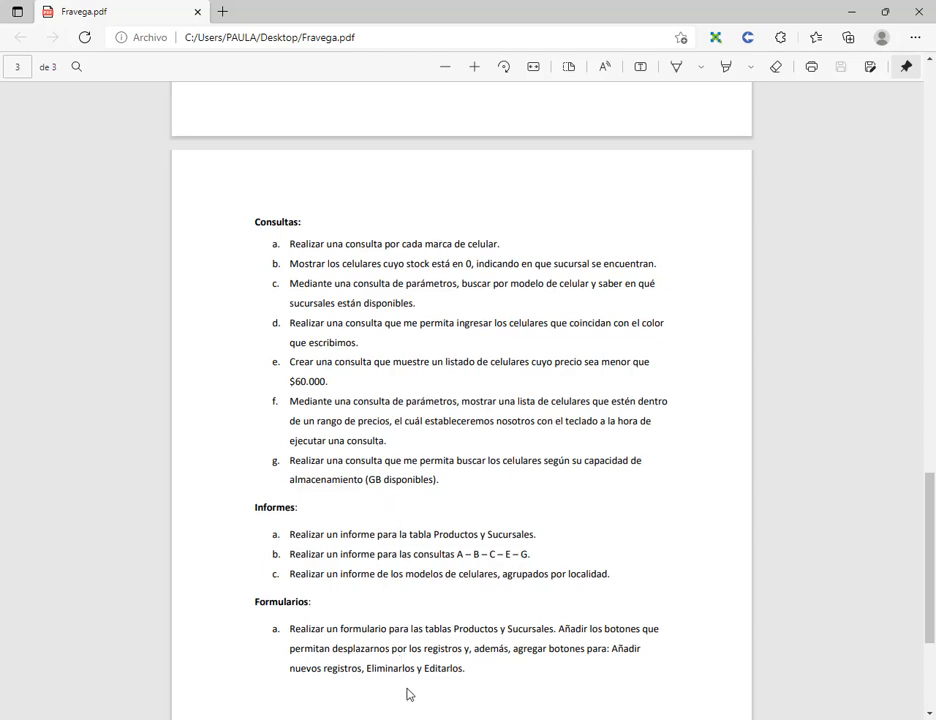
Switch to the Fravega database in Access, examine the phone brands in the Productos table and close it.
key("alt+Tab")
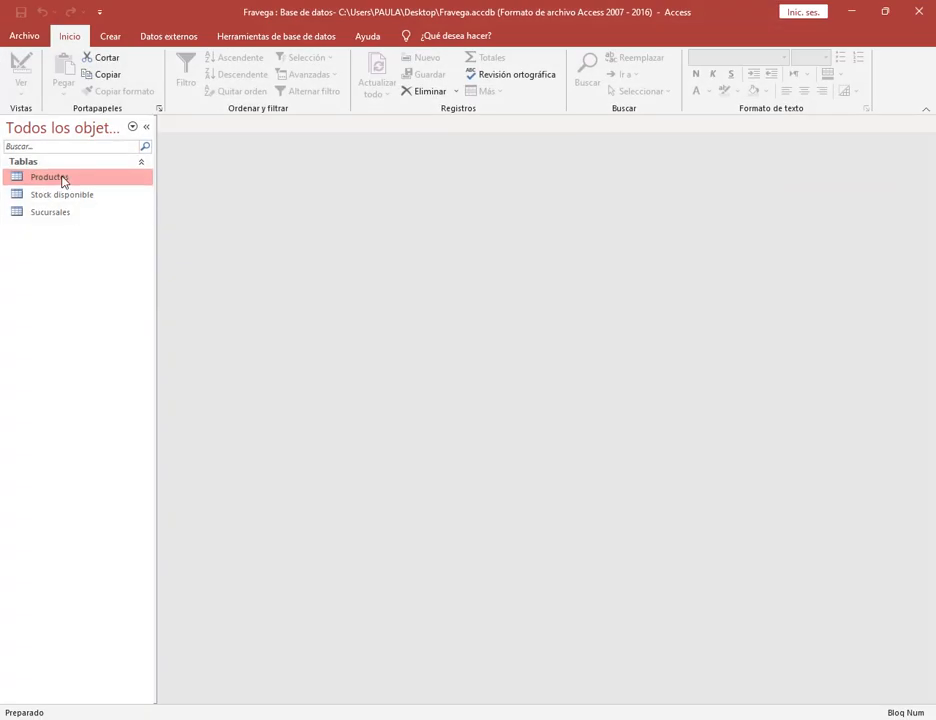
double_click(60, 178)
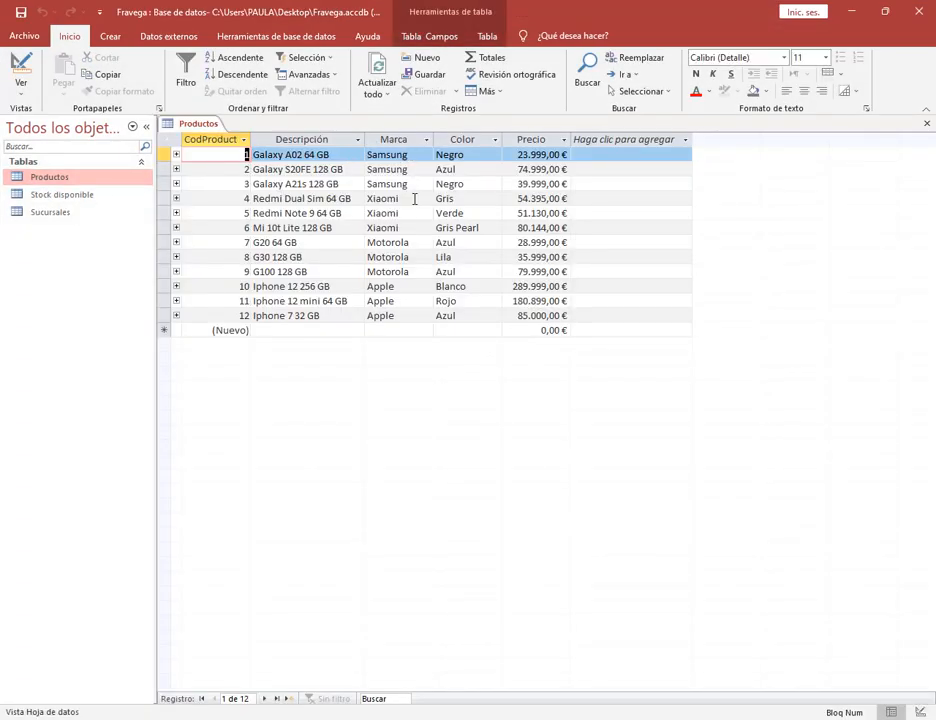
left_click(418, 242)
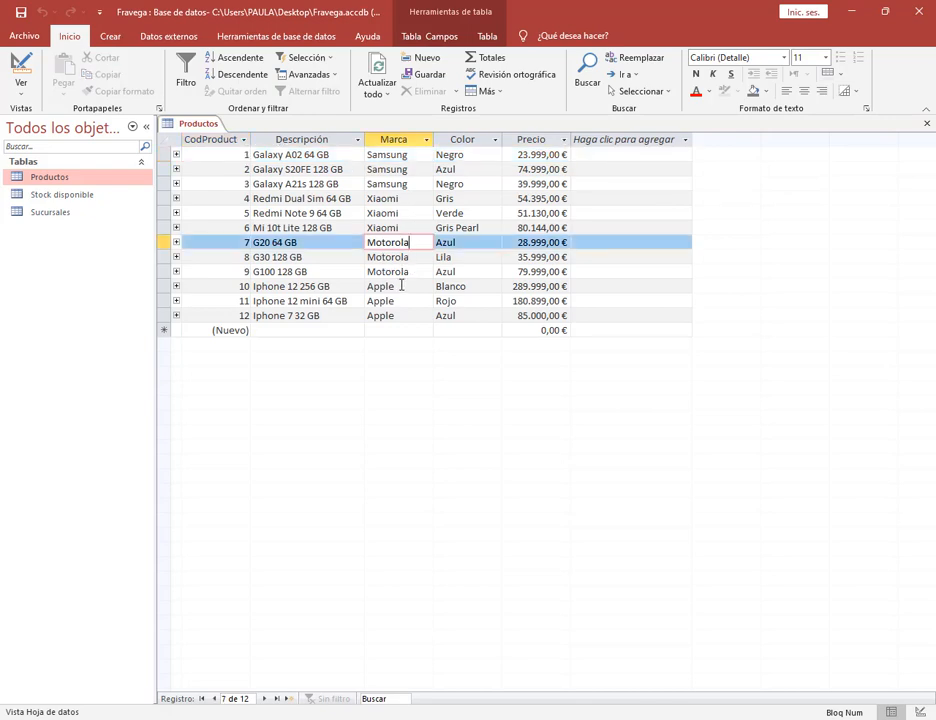
left_click(404, 286)
left_click(420, 169)
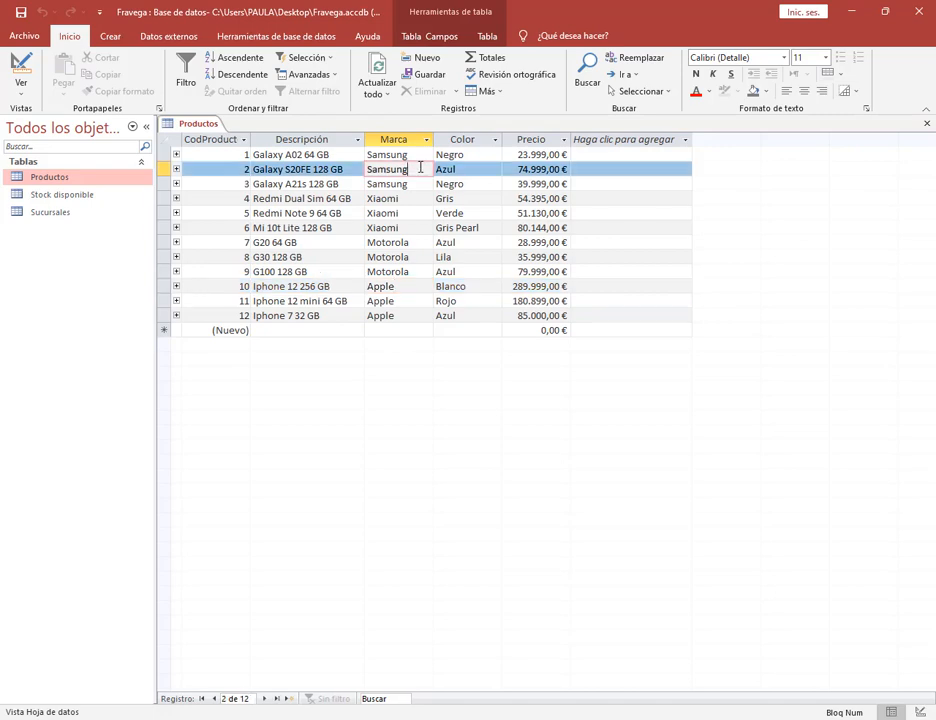
left_click(928, 126)
Create a new query in design view based on the Productos table.
left_click(110, 36)
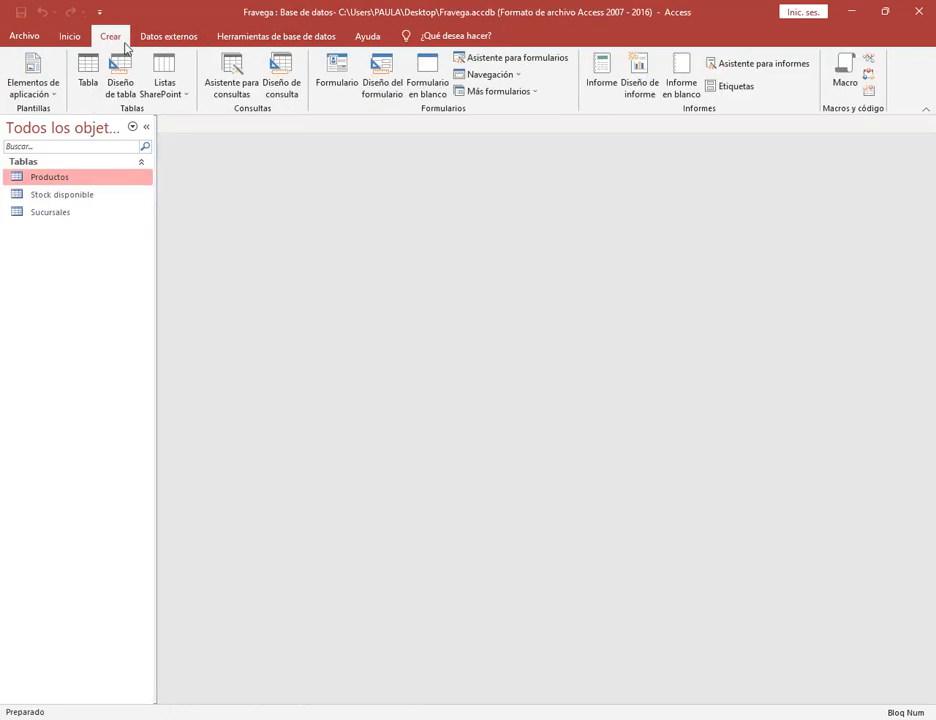
left_click(281, 75)
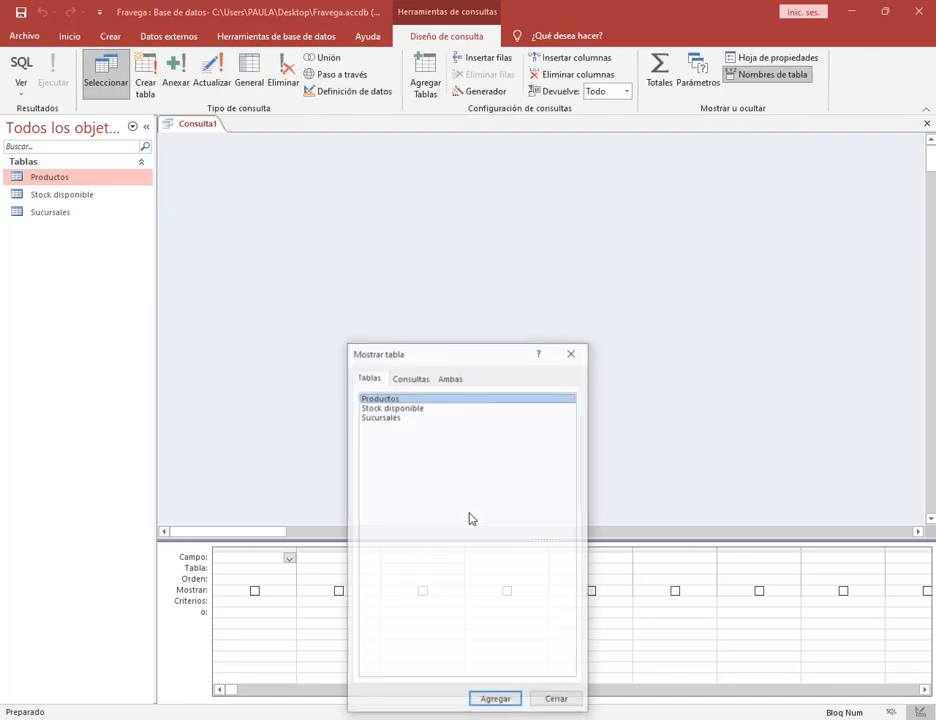
double_click(390, 400)
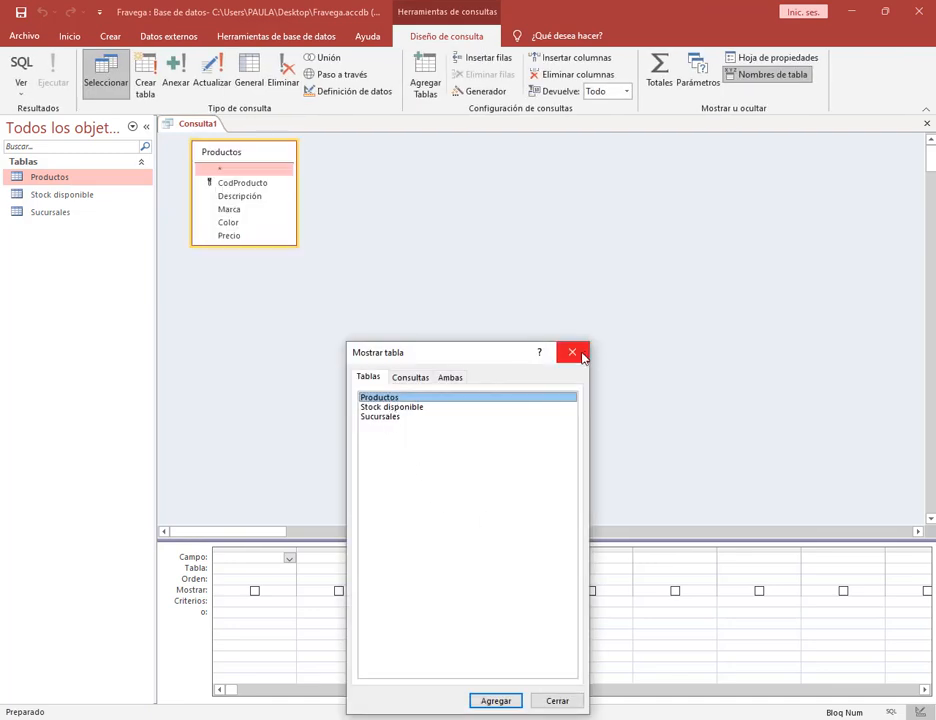
left_click(572, 352)
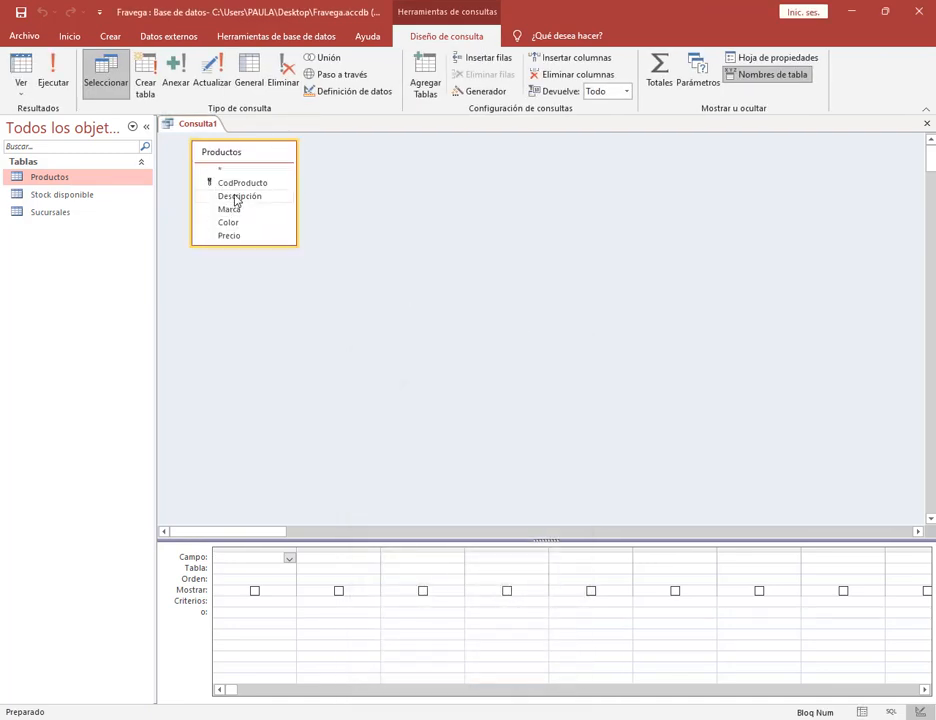
Add the Descripción, Marca, Color and Precio fields to the query and run it.
double_click(236, 200)
double_click(234, 209)
left_click(240, 224)
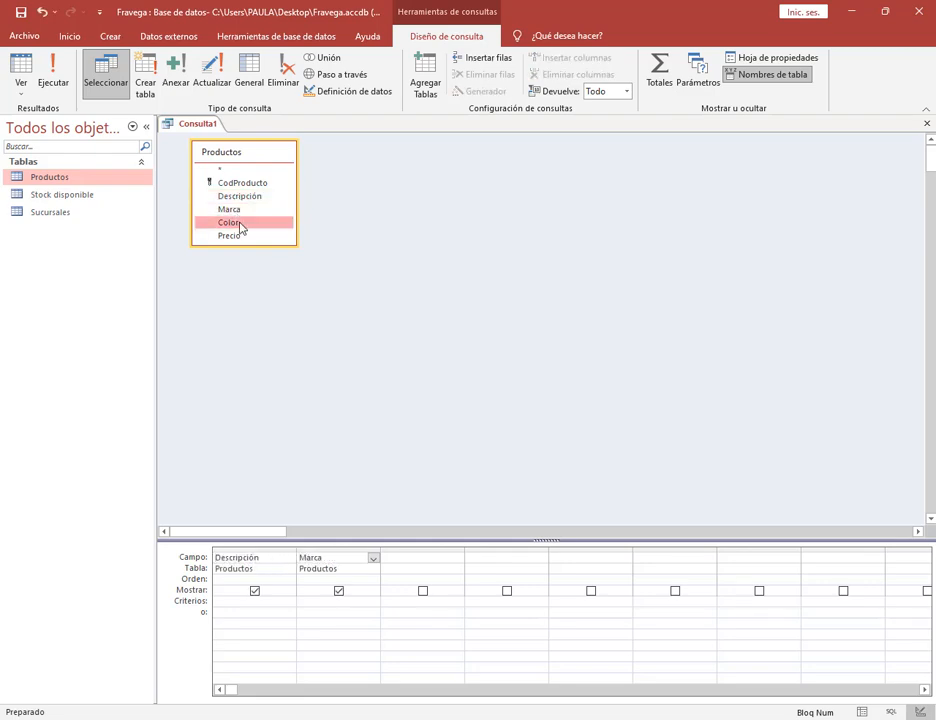
double_click(240, 224)
double_click(238, 236)
left_click(53, 75)
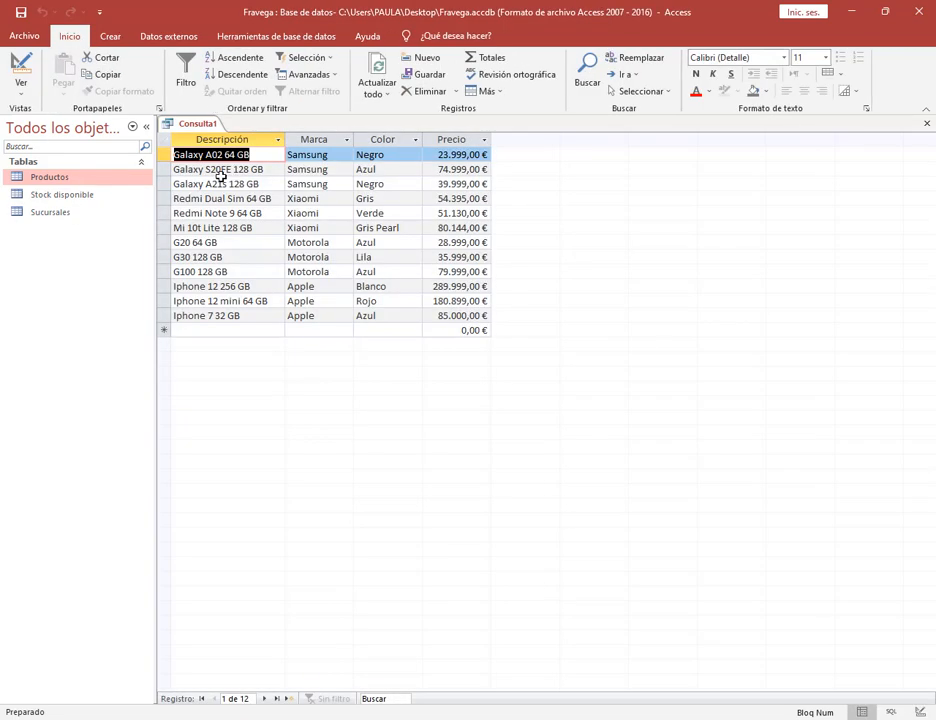
Widen the Marca column in the query design and set its criterion to [Ingresá el nombre de una marca de celulares].
left_click(20, 66)
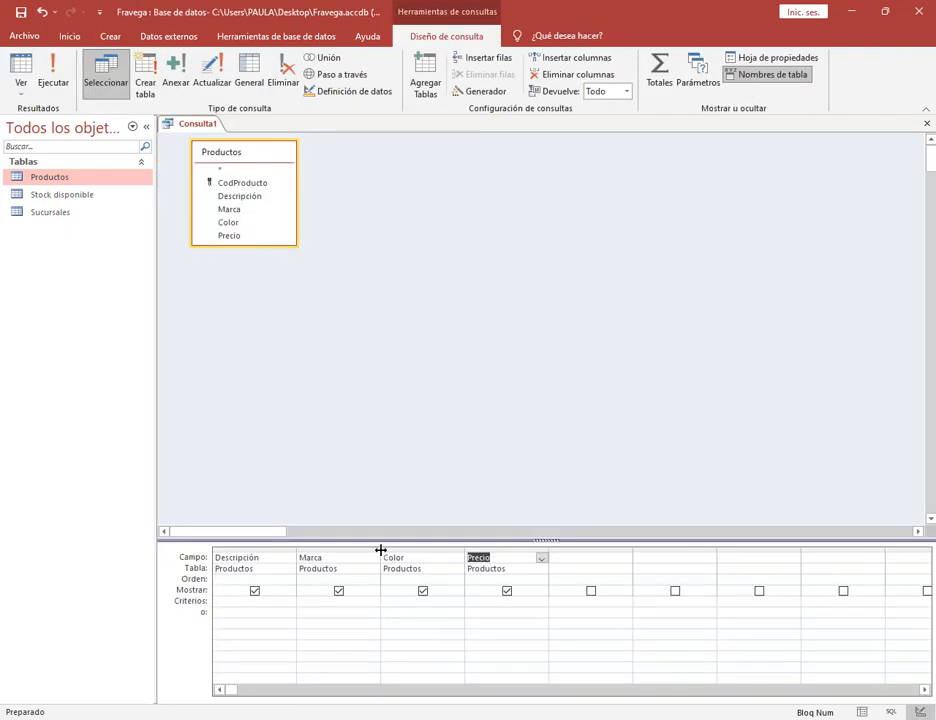
left_click_drag(381, 550, 456, 550)
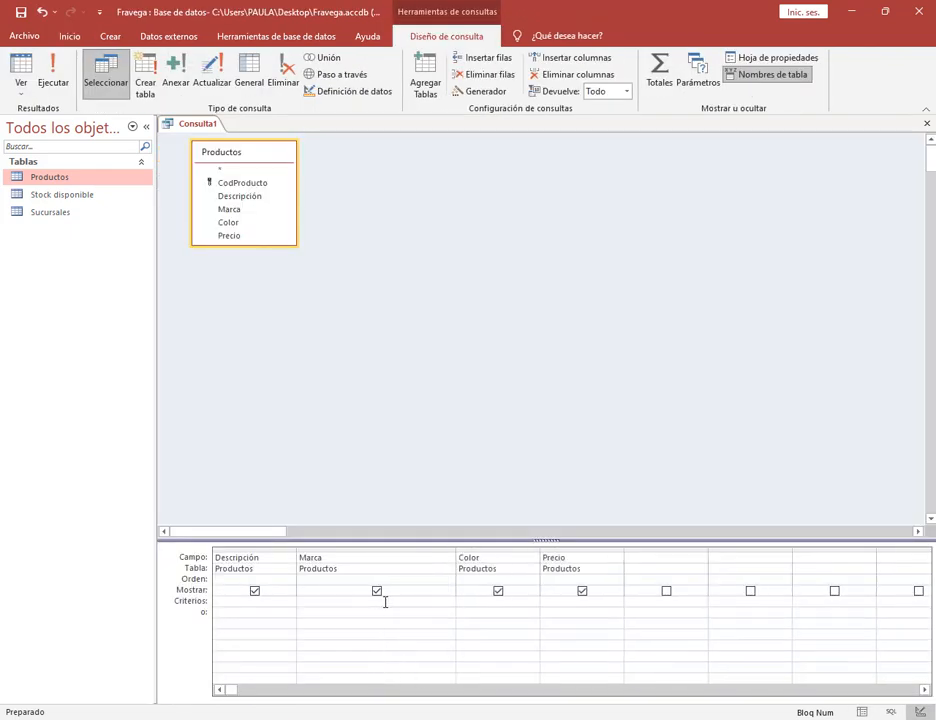
left_click(385, 601)
type("[")
type("Ingr")
type("es")
type("la")
left_click(418, 624)
Test the parameter query with the brands Motorola and samsung, and return to its design view.
left_click(53, 75)
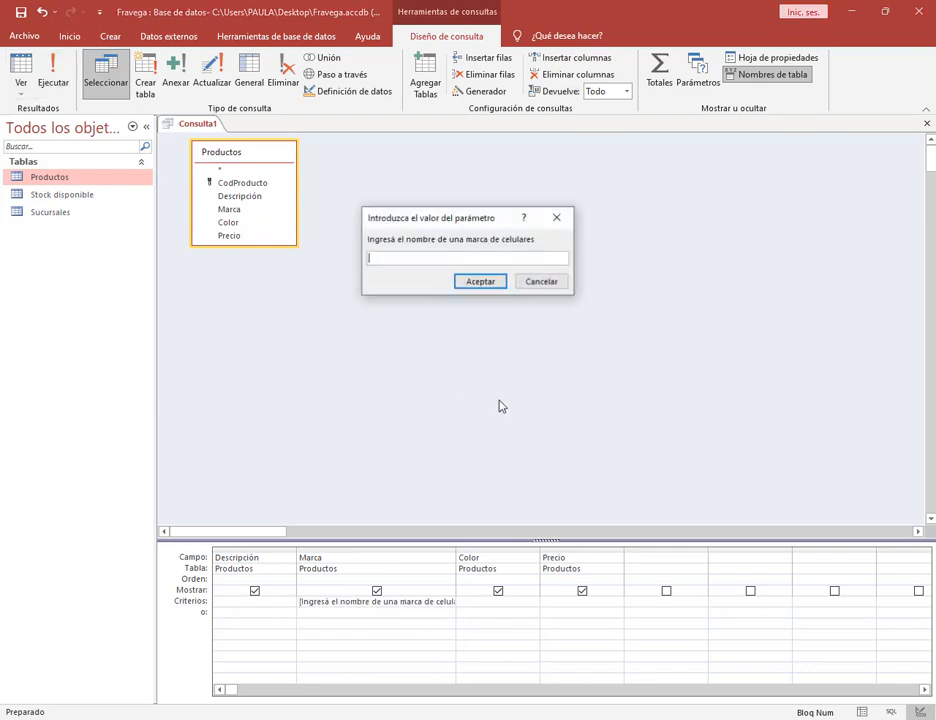
type("Motorola")
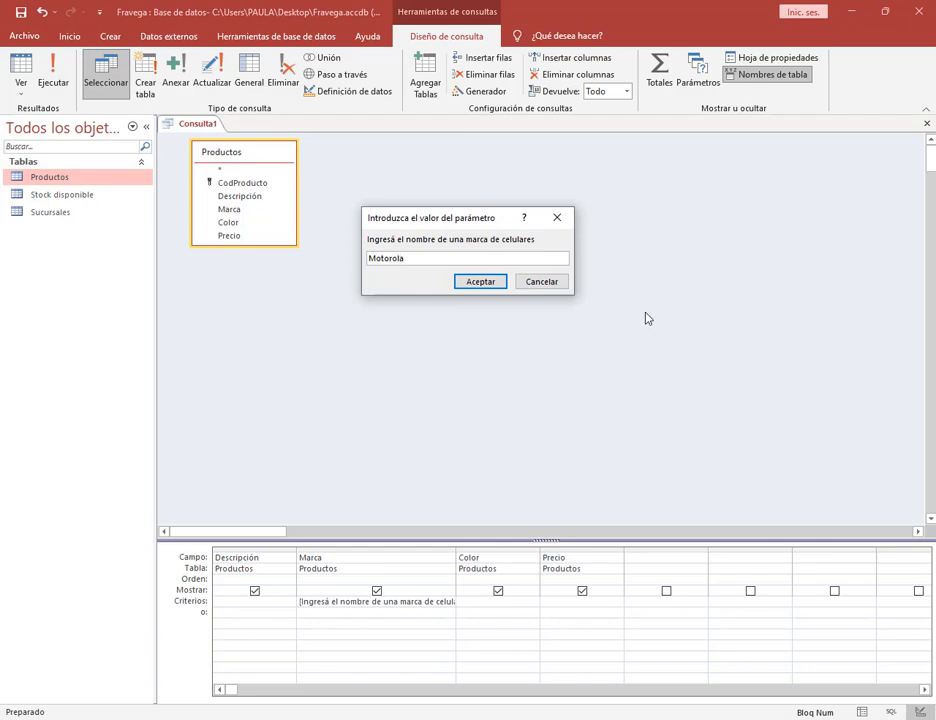
left_click(476, 285)
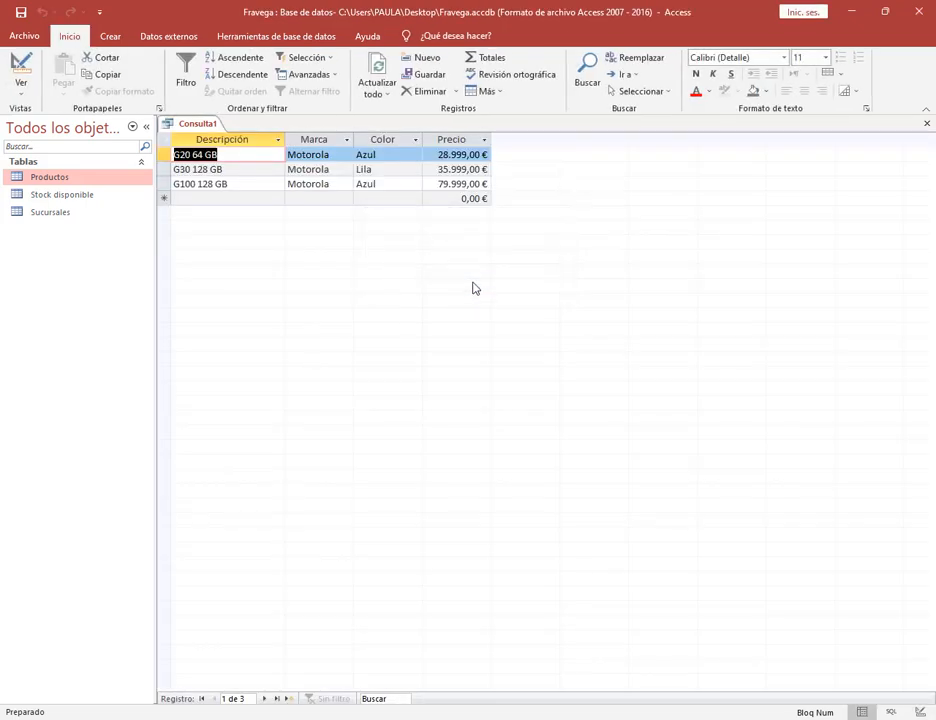
left_click(20, 70)
left_click(52, 75)
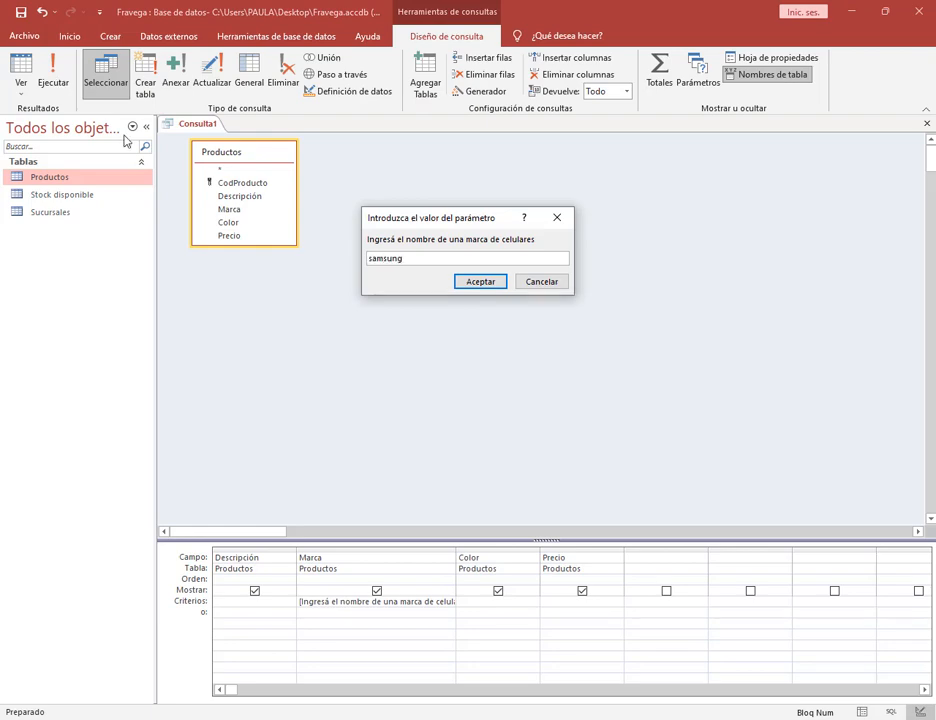
left_click(485, 282)
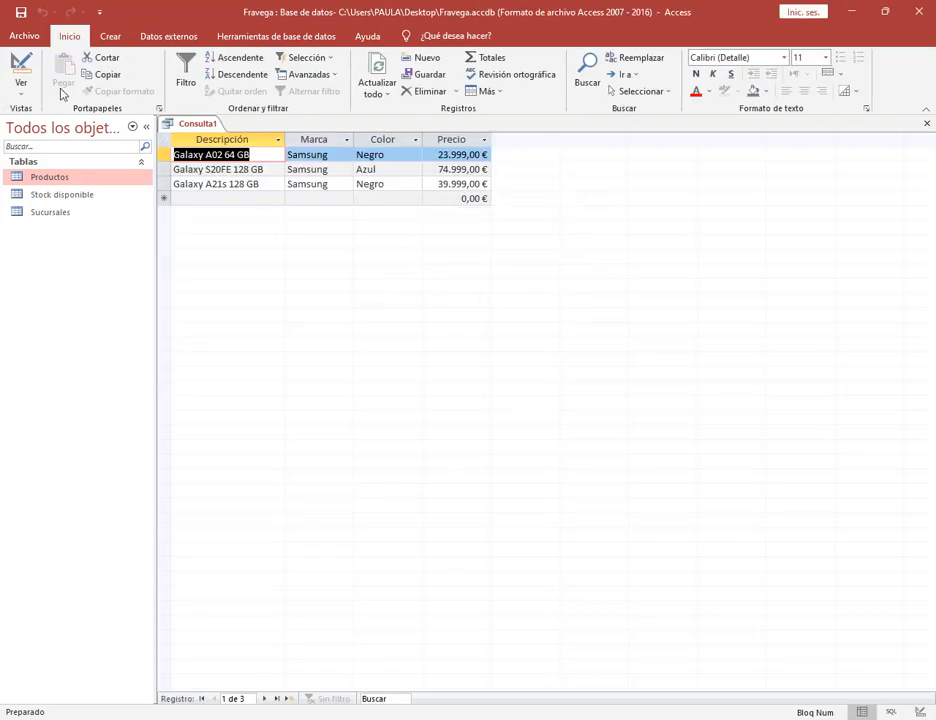
left_click(20, 72)
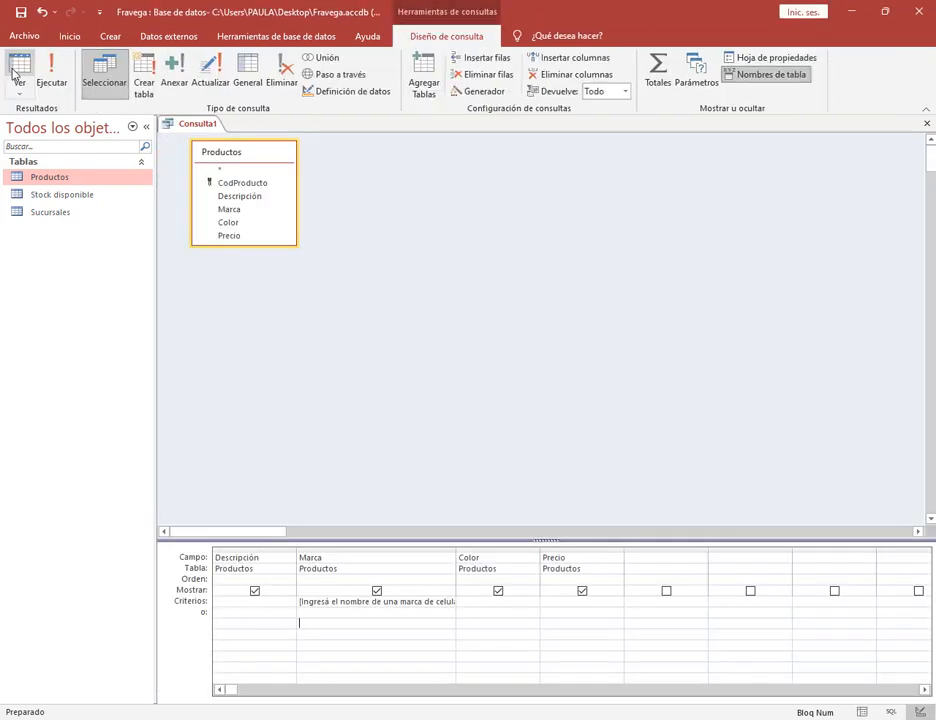
Switch to Fravega.pdf to recheck the requirement for query a, and return to the Fravega database in Access.
left_click(264, 719)
left_click_drag(291, 241, 501, 242)
left_click(323, 241)
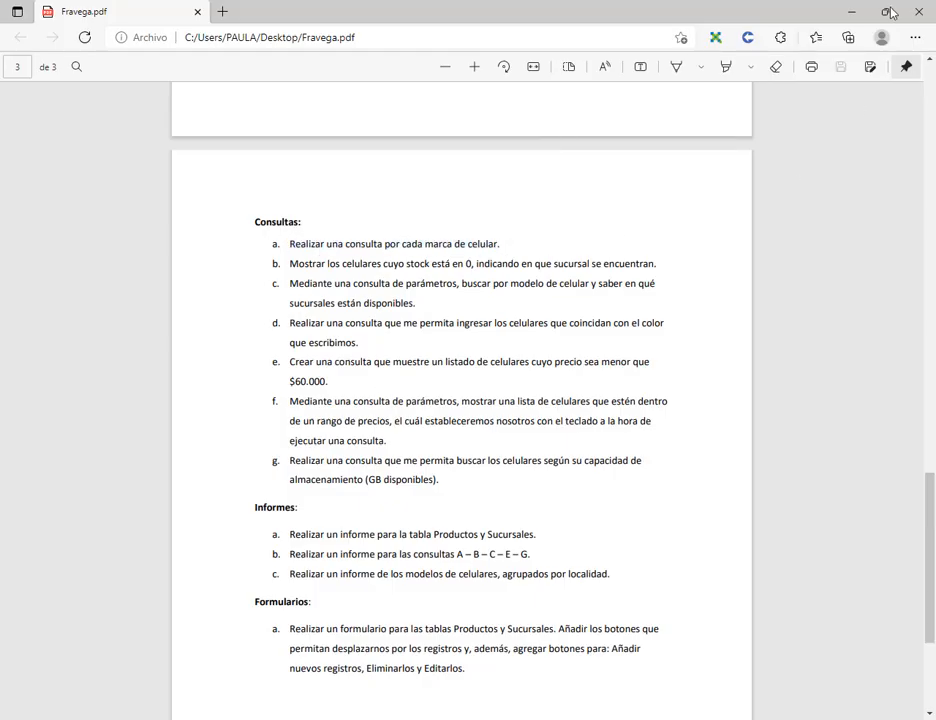
left_click(851, 11)
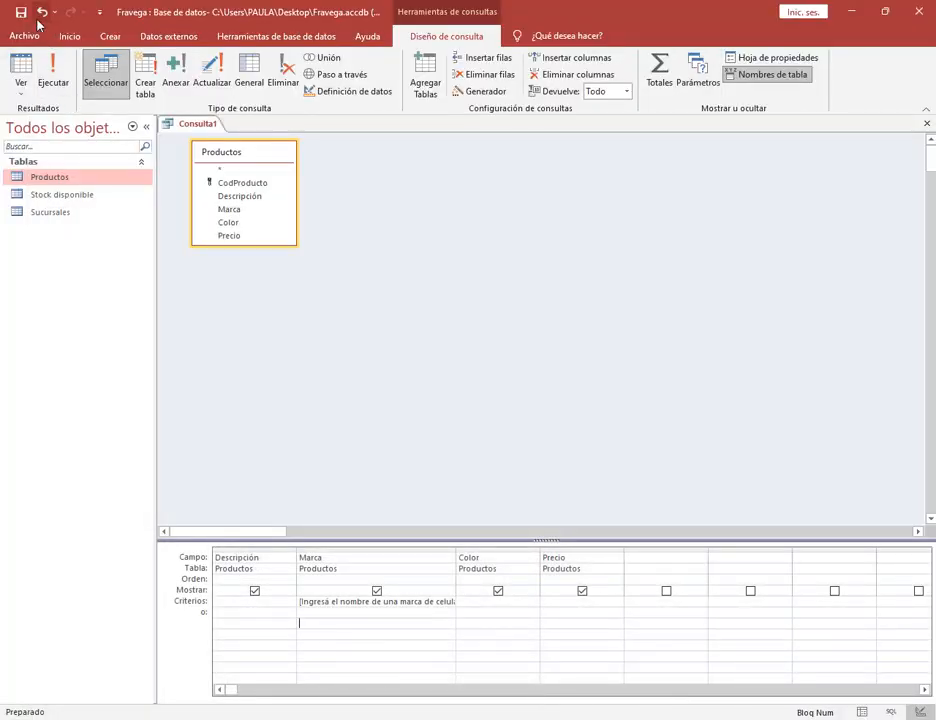
Save the brand query as Consulta A and close it.
left_click(20, 12)
left_click(497, 255)
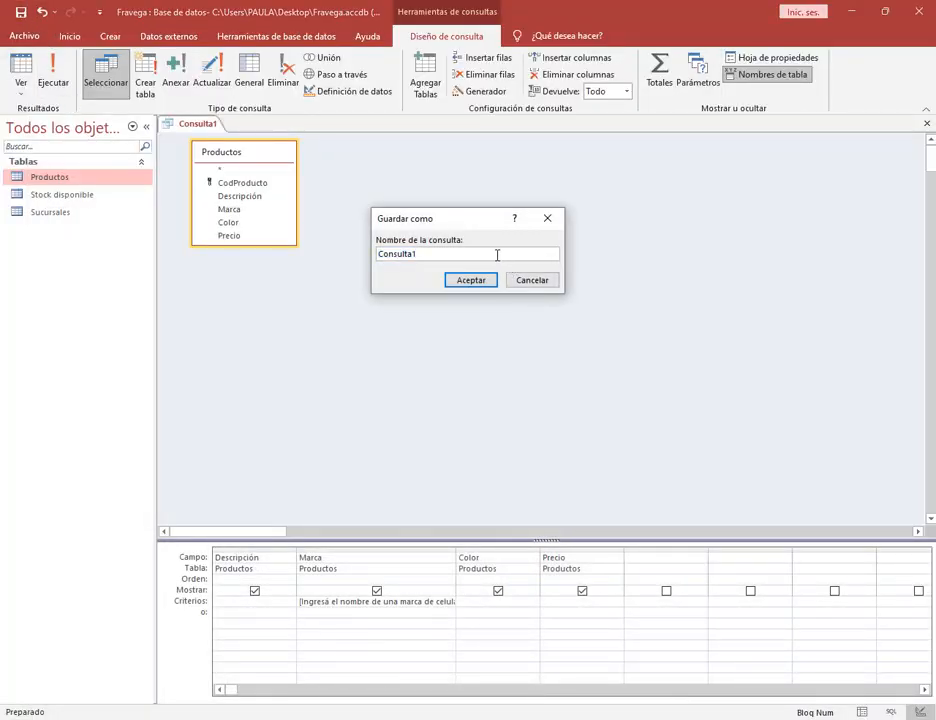
type("A")
key("Return")
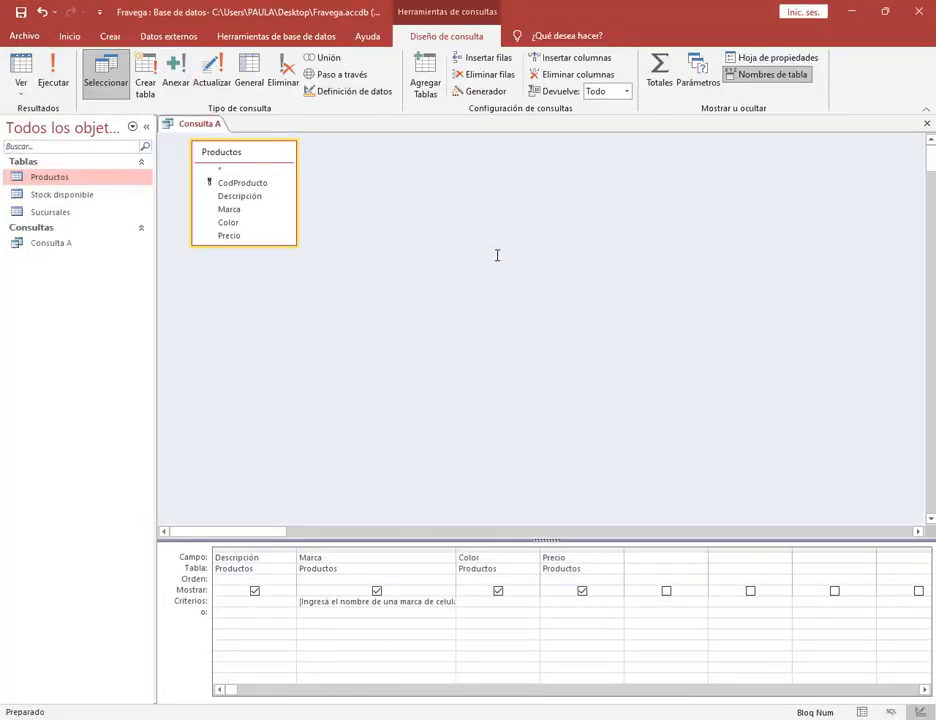
left_click(927, 124)
Switch to Fravega.pdf to check which queries need a report under Informes b, and return to Access.
left_click(265, 718)
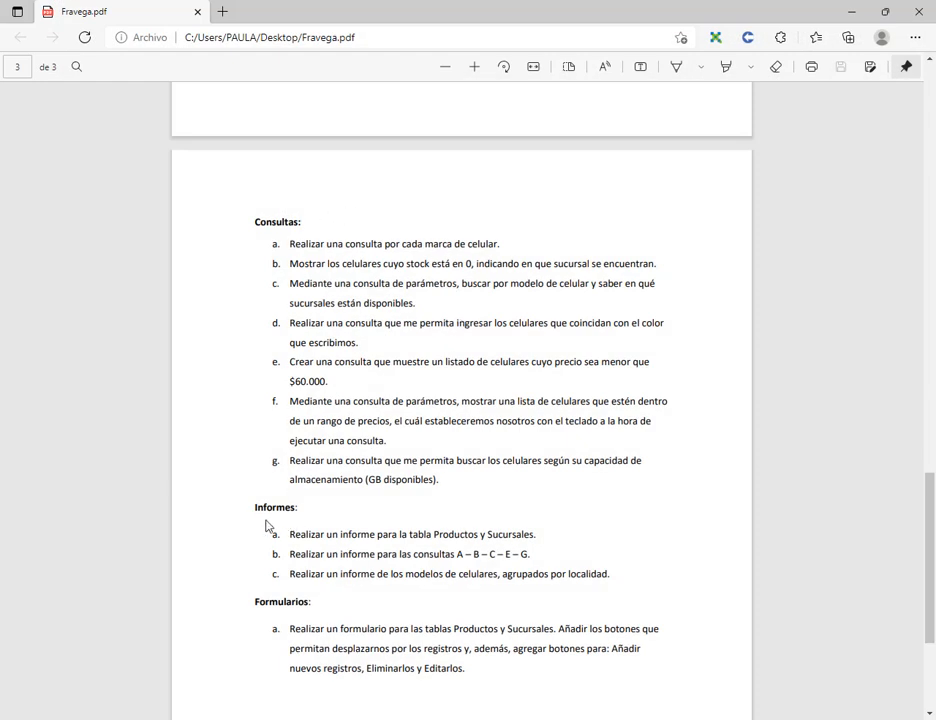
left_click_drag(285, 546, 545, 566)
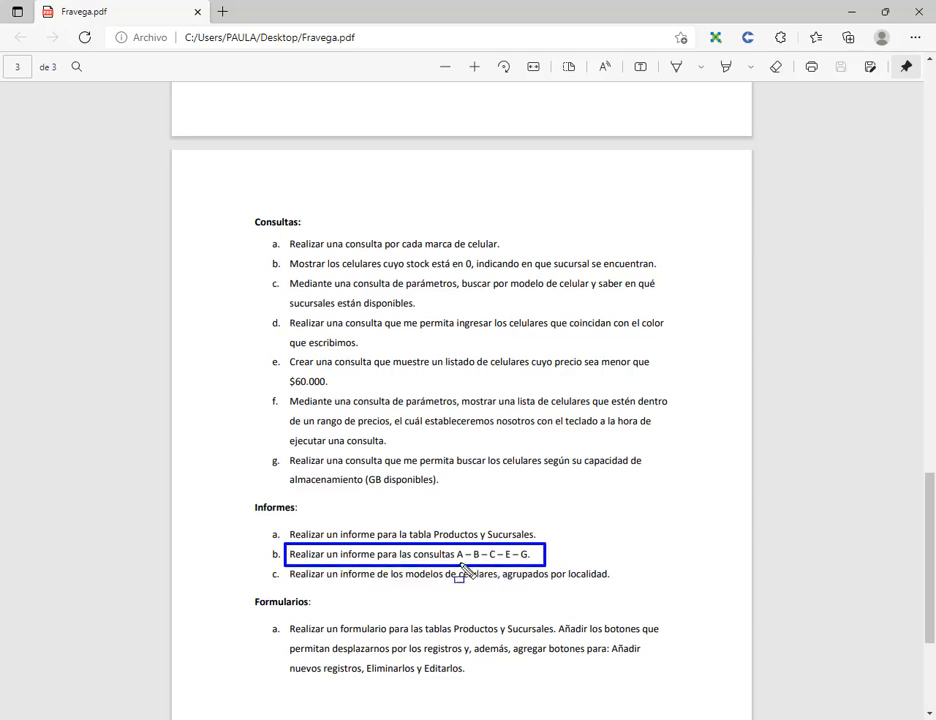
key("ctrl+z")
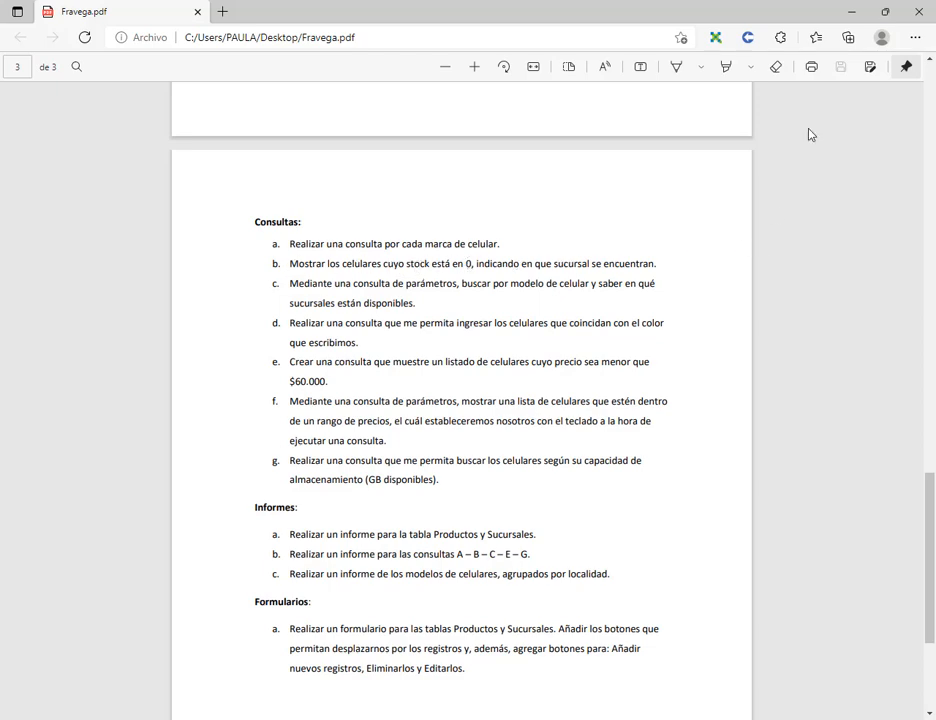
left_click(856, 12)
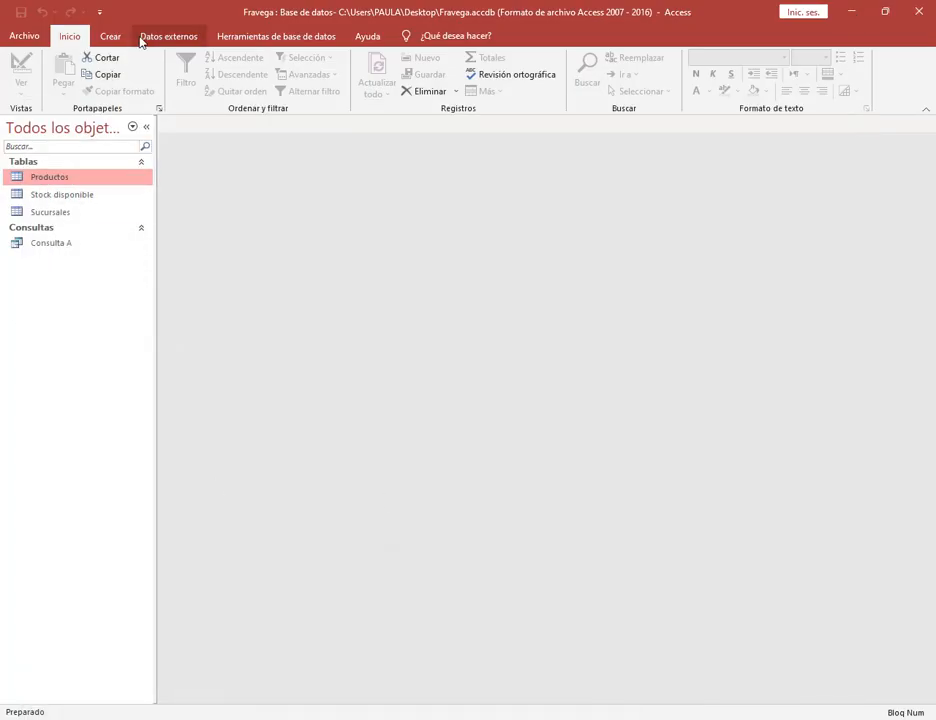
Create a new query in design view based on the Productos, Stock disponible and Sucursales tables.
left_click(118, 38)
left_click(280, 76)
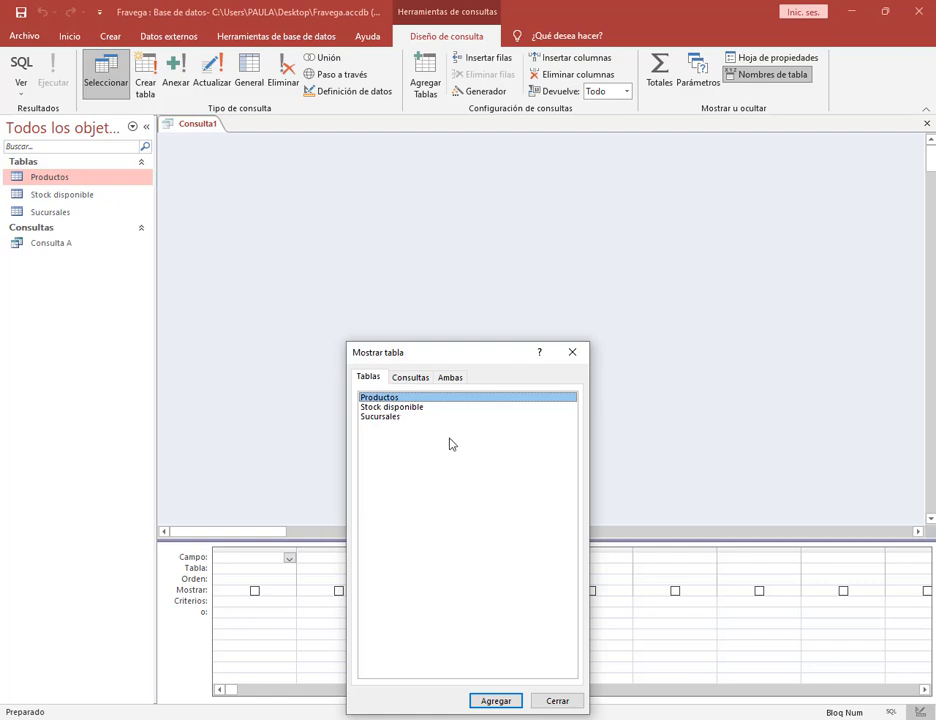
double_click(403, 399)
double_click(402, 408)
left_click(398, 418)
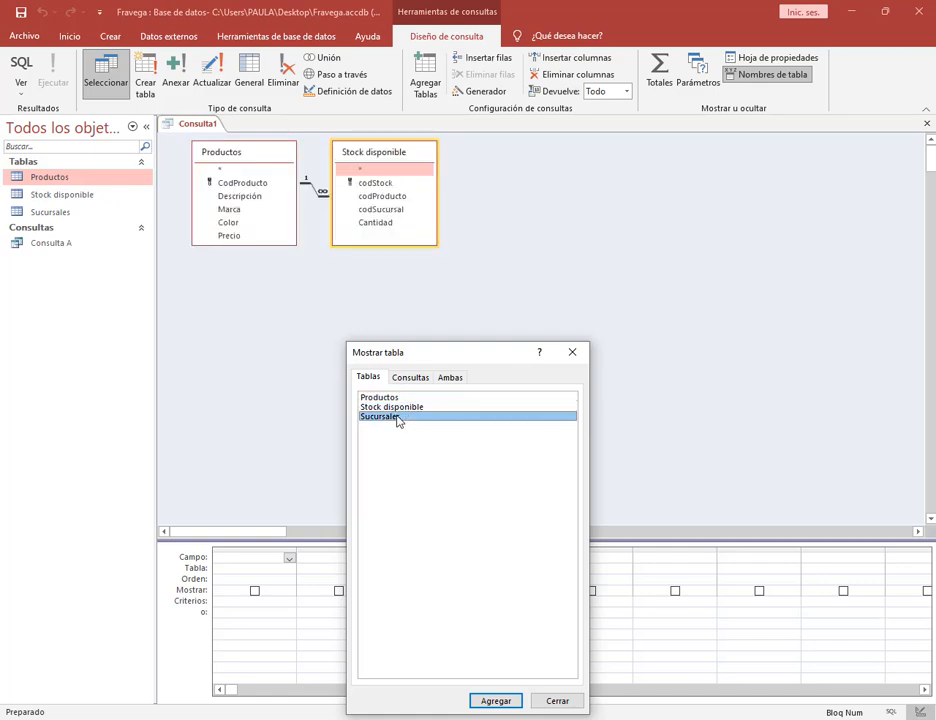
double_click(398, 418)
left_click(556, 701)
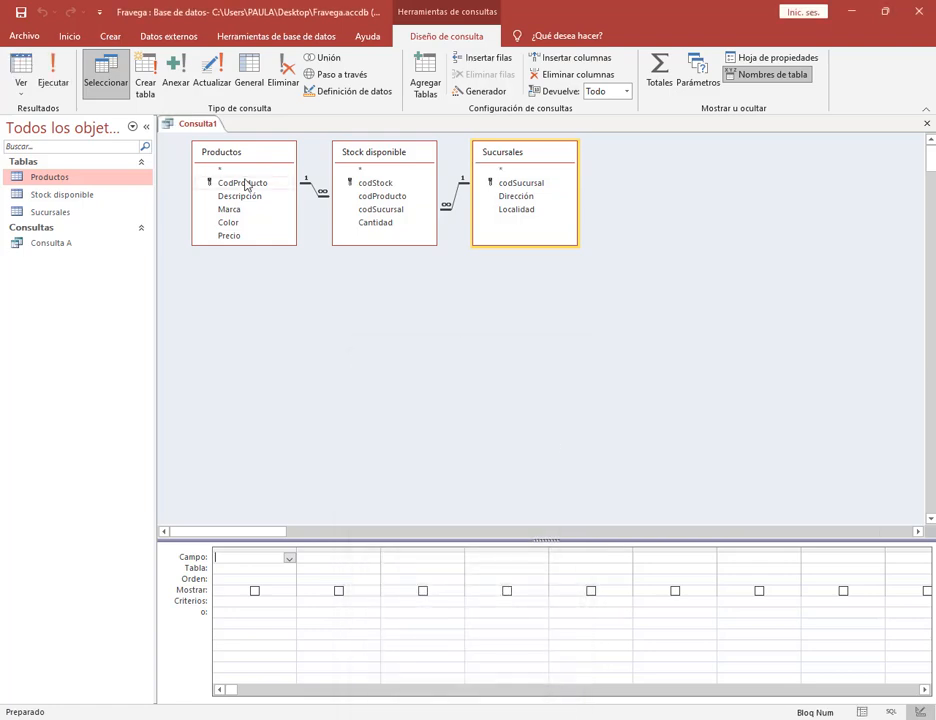
Add Descripción and Marca from Productos, Cantidad from Stock disponible and Localidad from Sucursales to the query, and run it to review the records.
double_click(239, 197)
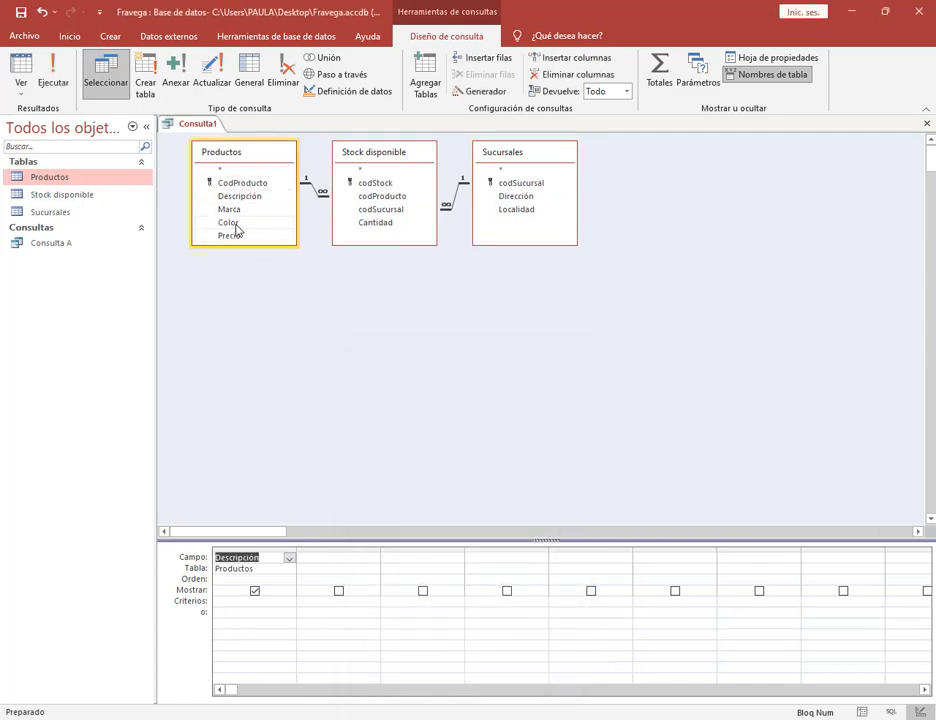
double_click(232, 210)
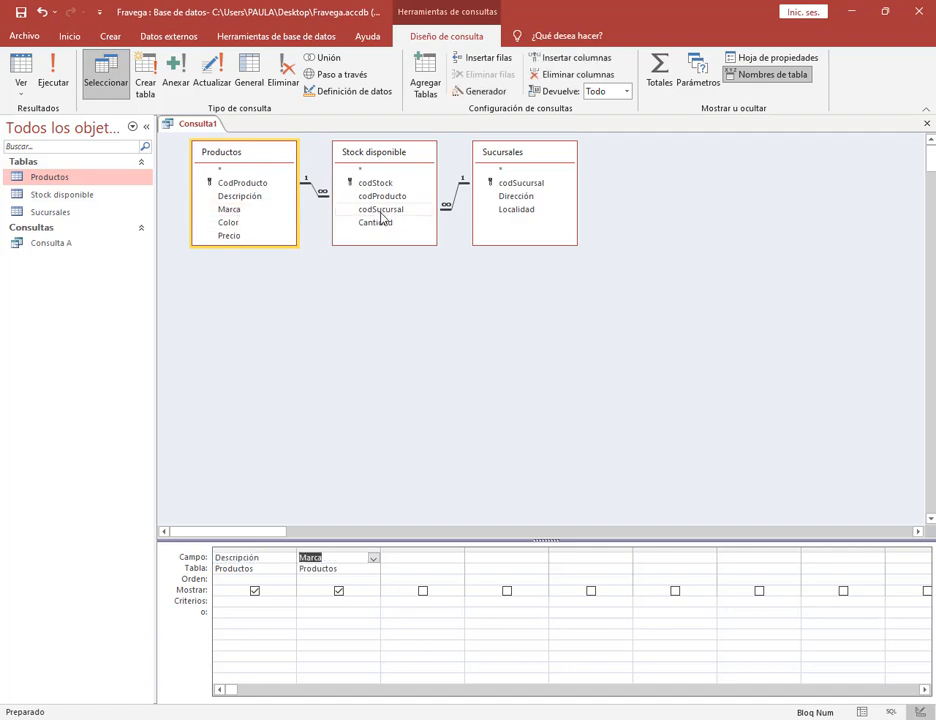
double_click(380, 225)
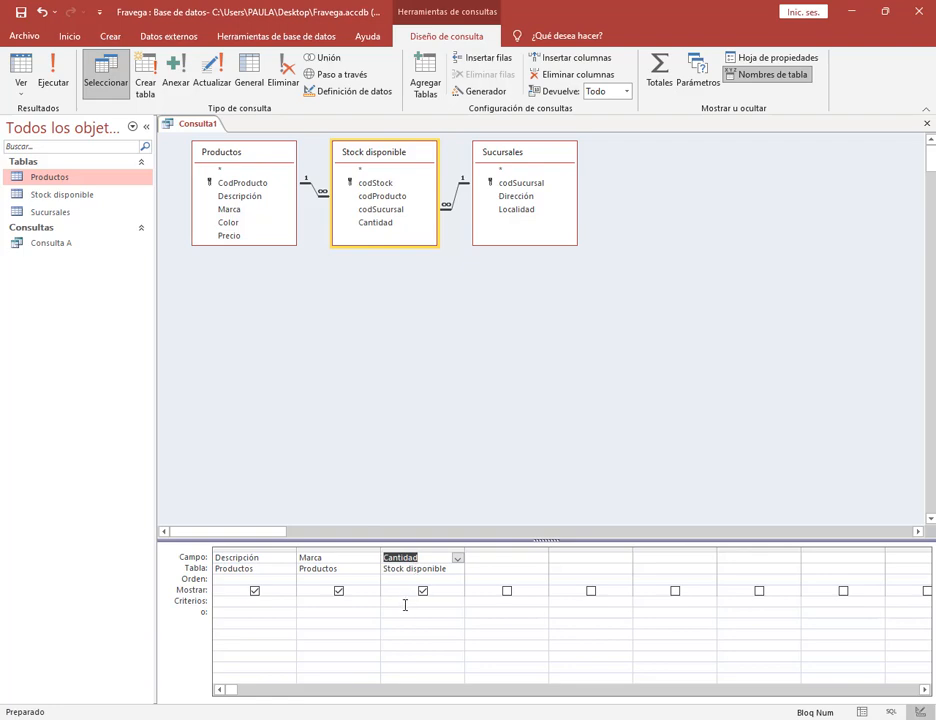
double_click(516, 209)
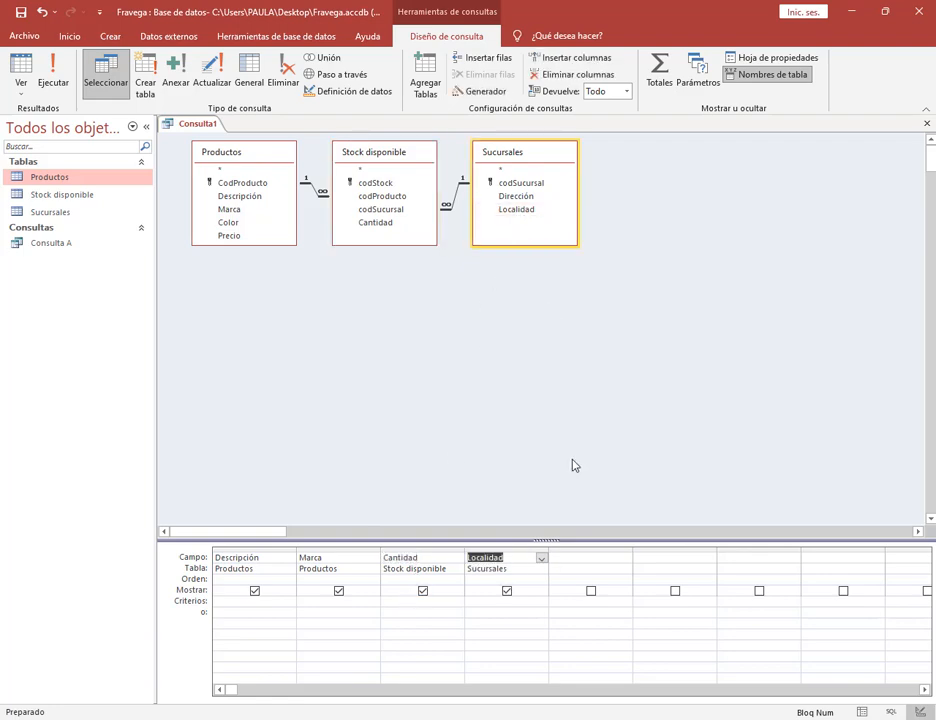
left_click(53, 90)
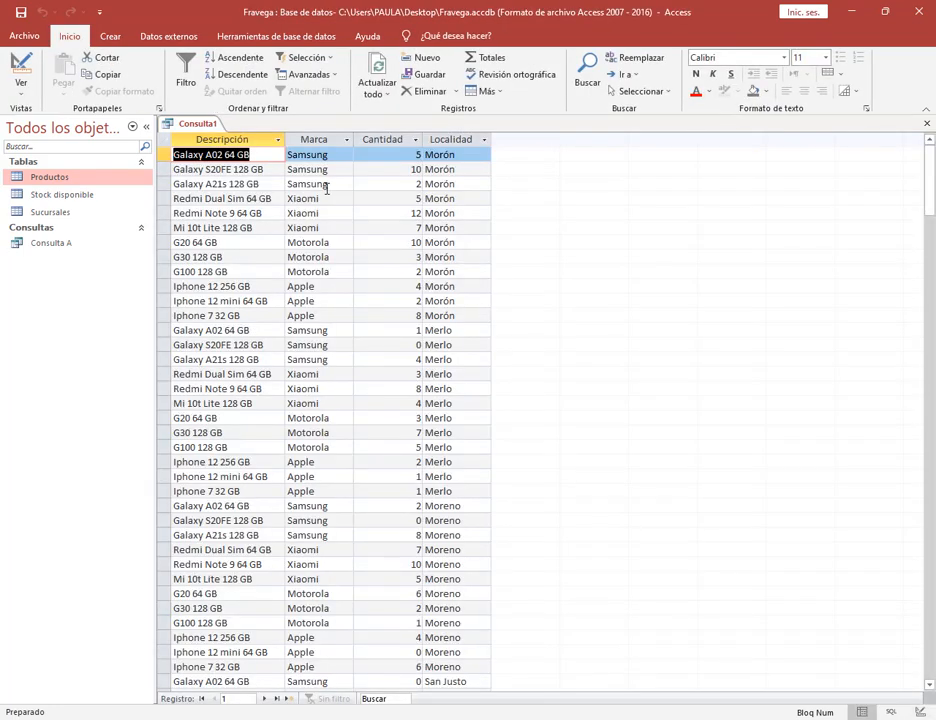
scroll(463, 310, "down", 11)
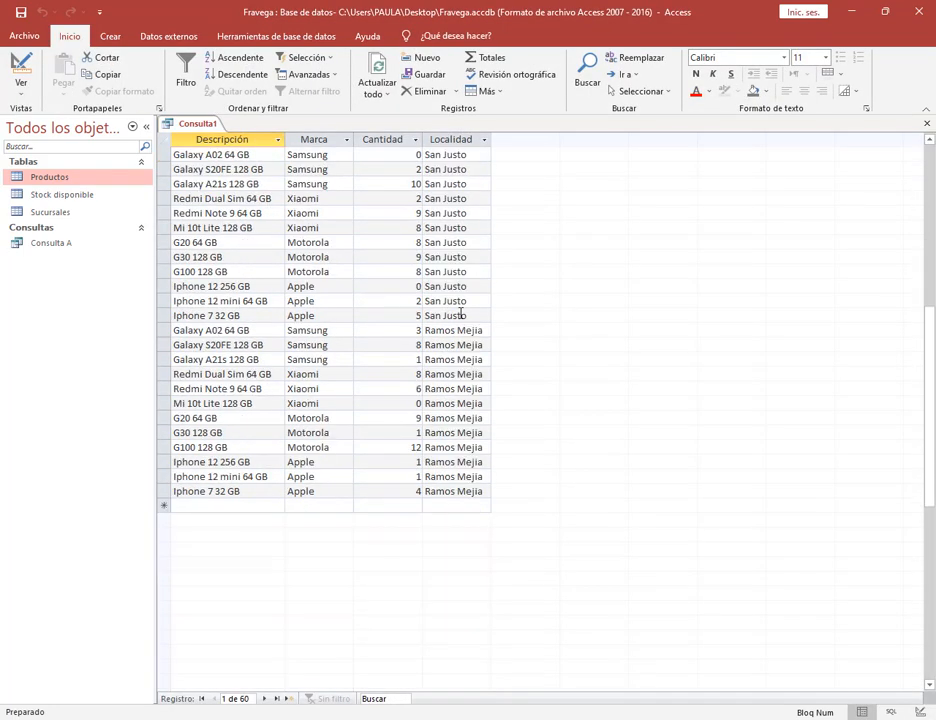
scroll(461, 314, "up", 5)
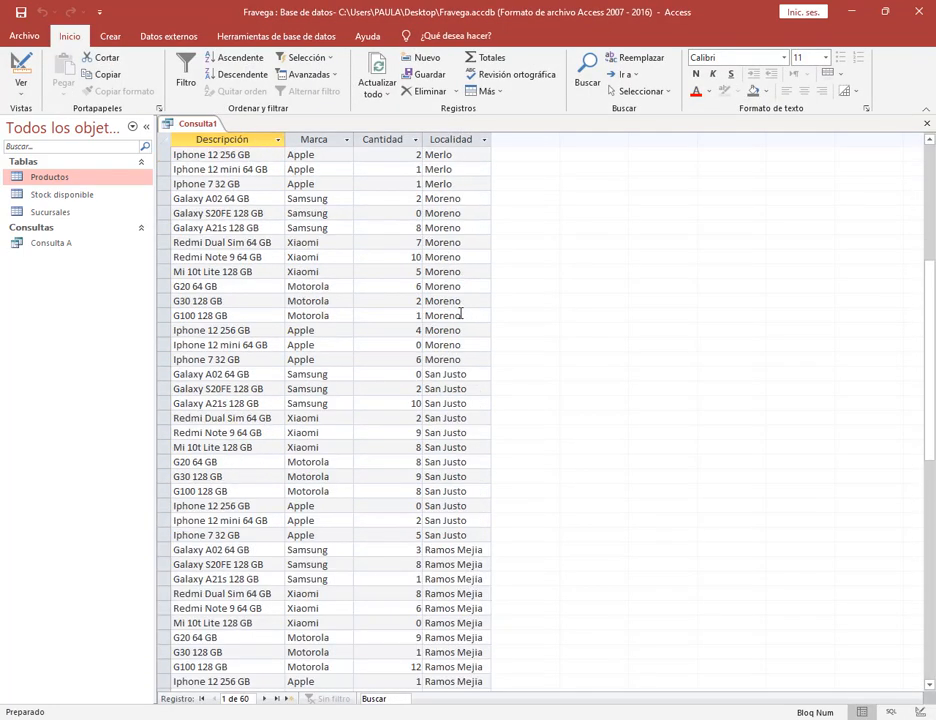
scroll(461, 314, "up", 1)
scroll(461, 314, "up", 6)
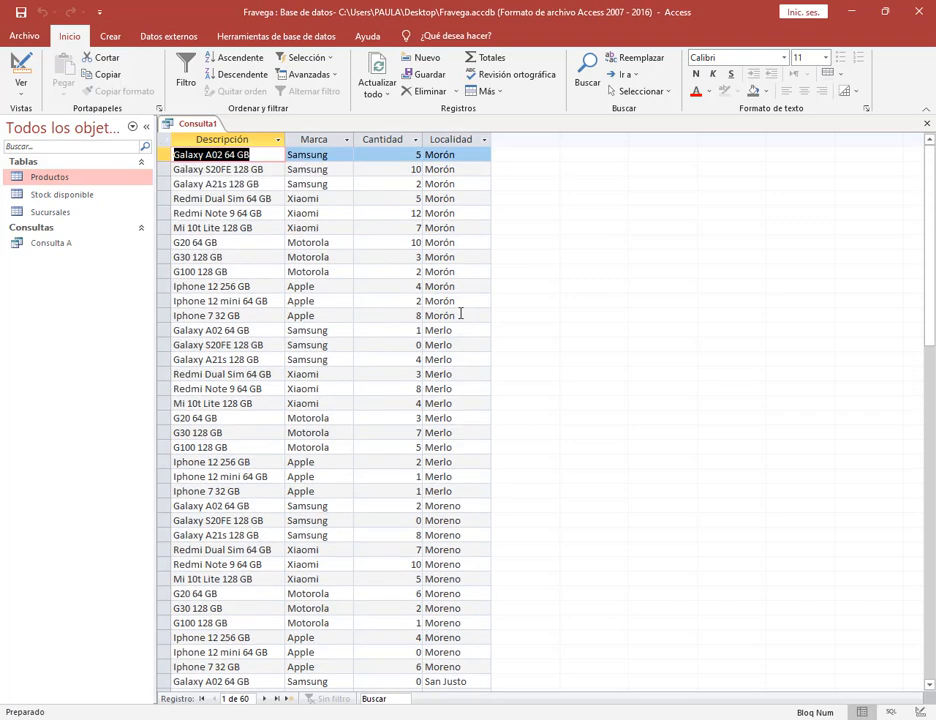
Set the Cantidad criterion to 0 and run the query, checking the quantity in each record.
left_click(18, 66)
left_click(436, 601)
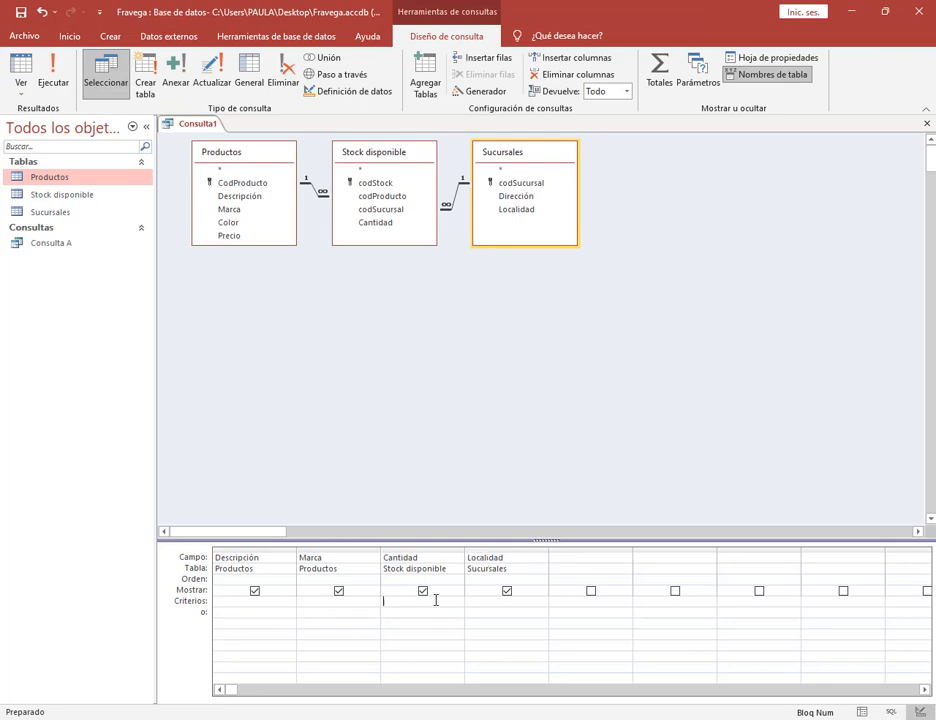
left_click(40, 78)
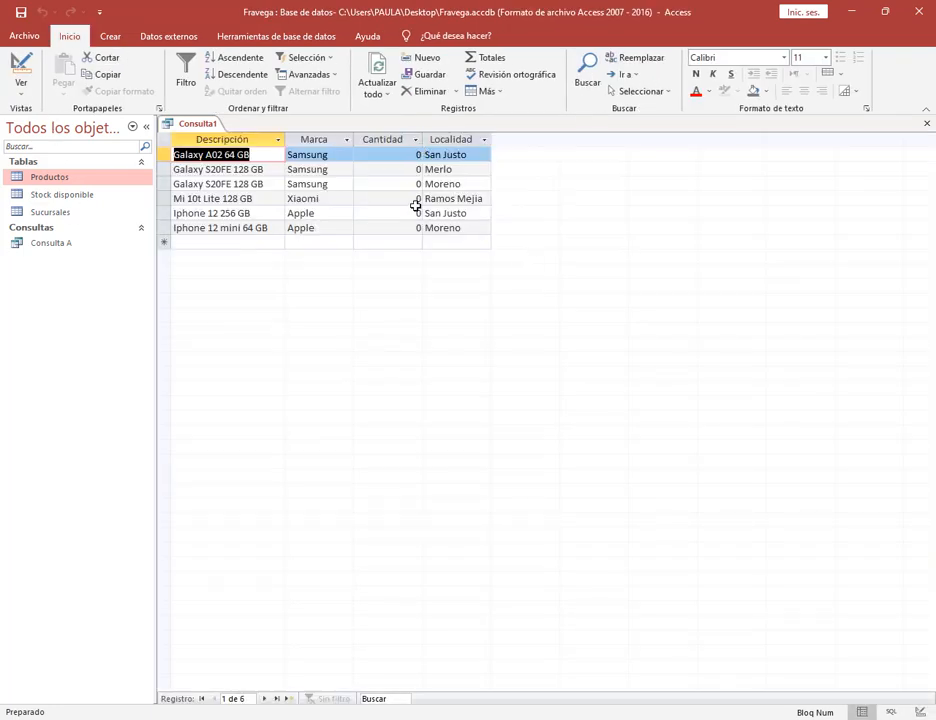
left_click(418, 155)
left_click(418, 169)
left_click(417, 184)
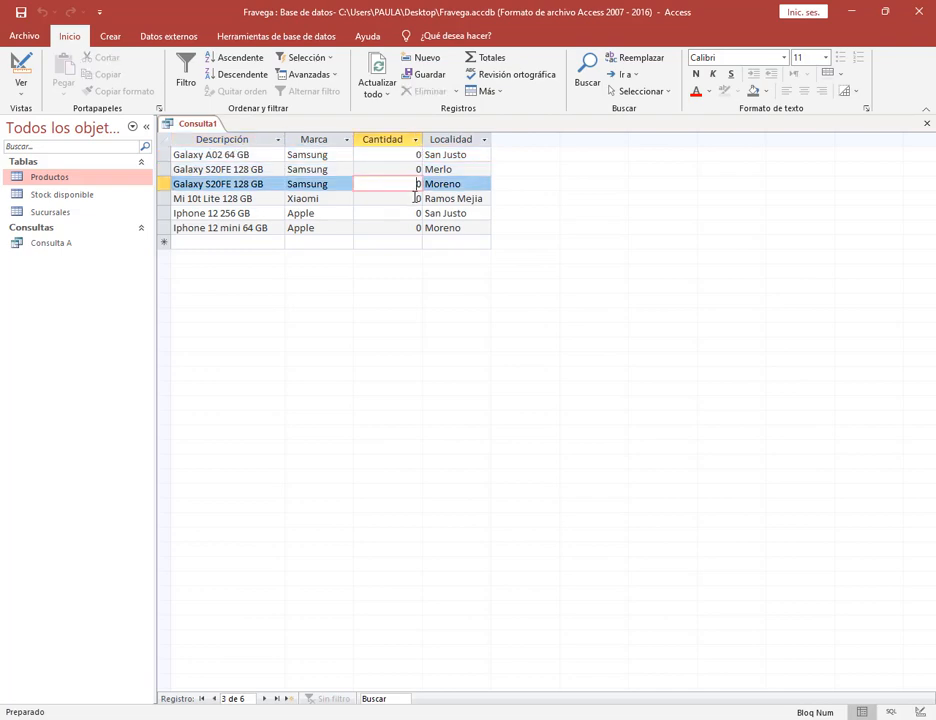
left_click(414, 198)
key("Down")
key("Down")
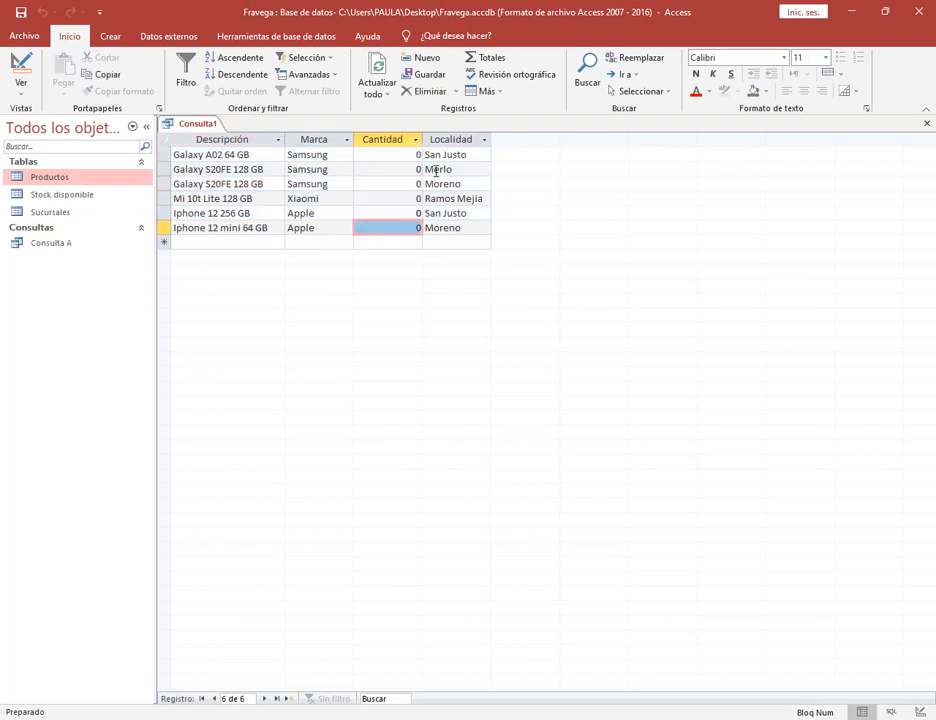
Save the zero-stock query as Consulta B and close it.
left_click(21, 12)
left_click(447, 252)
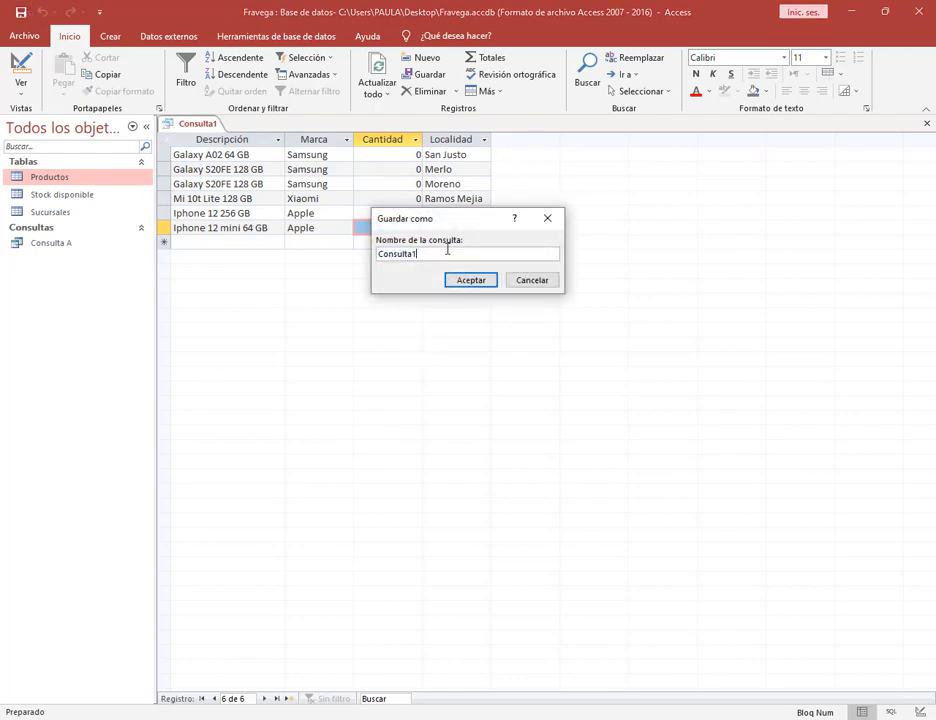
type("B")
left_click(479, 283)
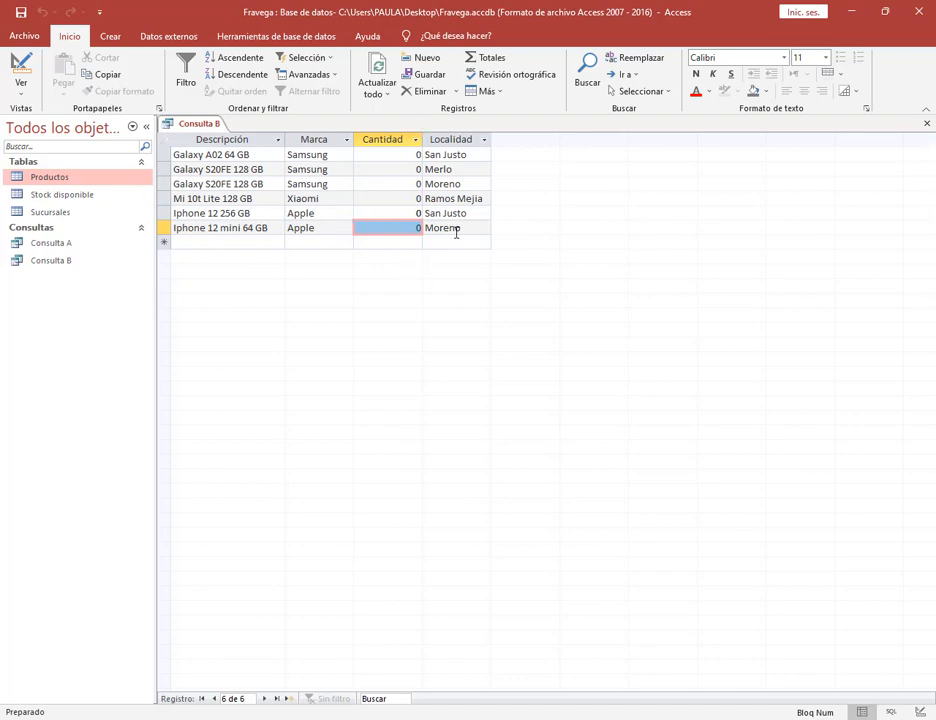
left_click(927, 124)
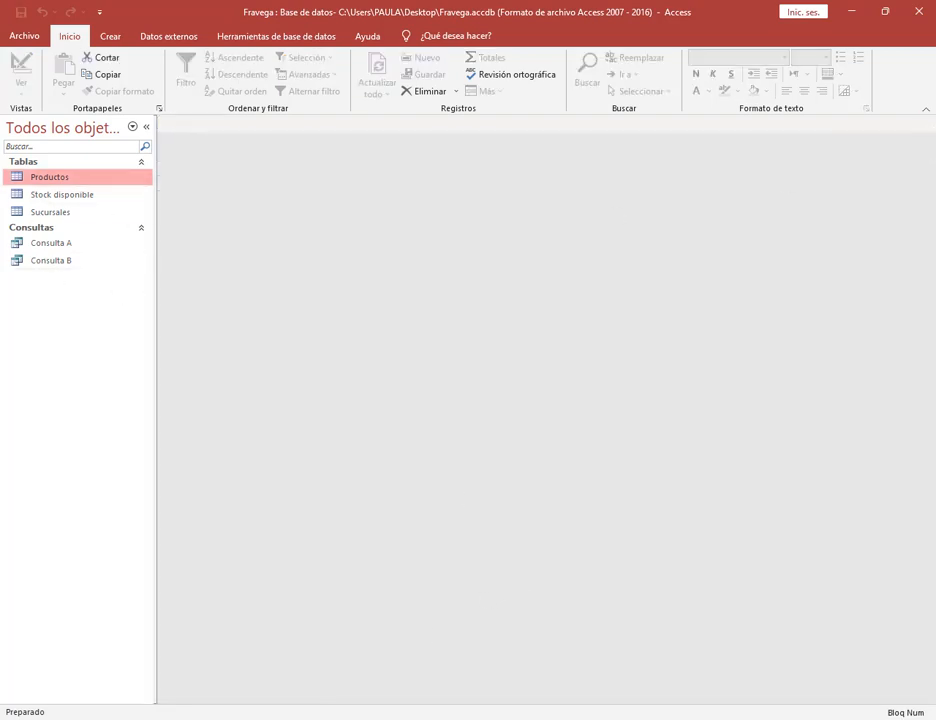
Read exercise c in the PDF and create a design-view query with Productos, Sucursales and Stock disponible, placing Stock disponible between the other two tables.
left_click(161, 718)
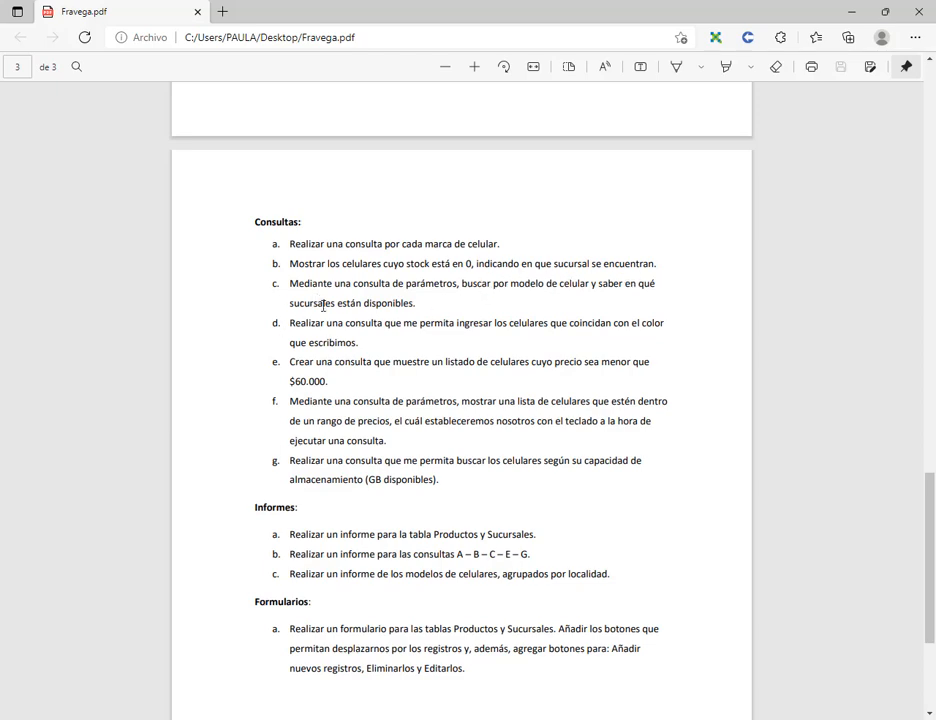
left_click(860, 12)
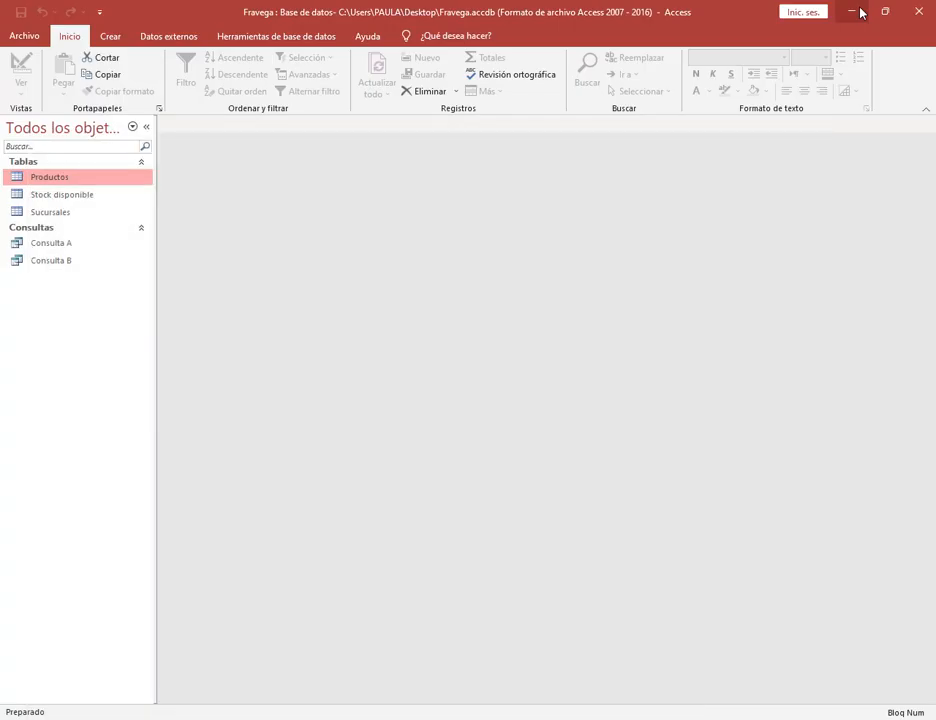
left_click(110, 36)
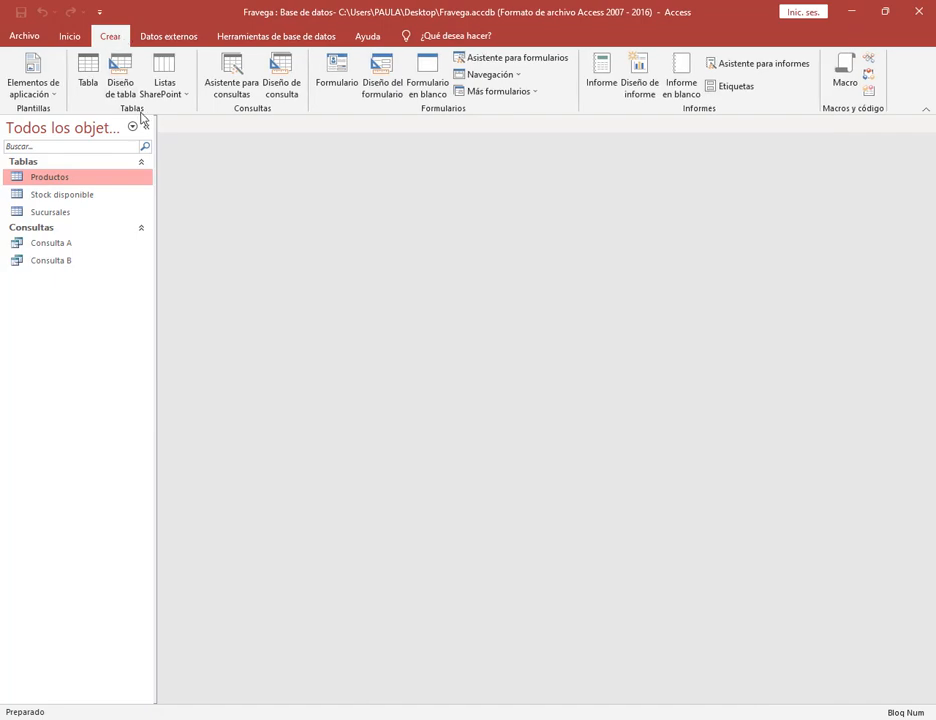
left_click(282, 80)
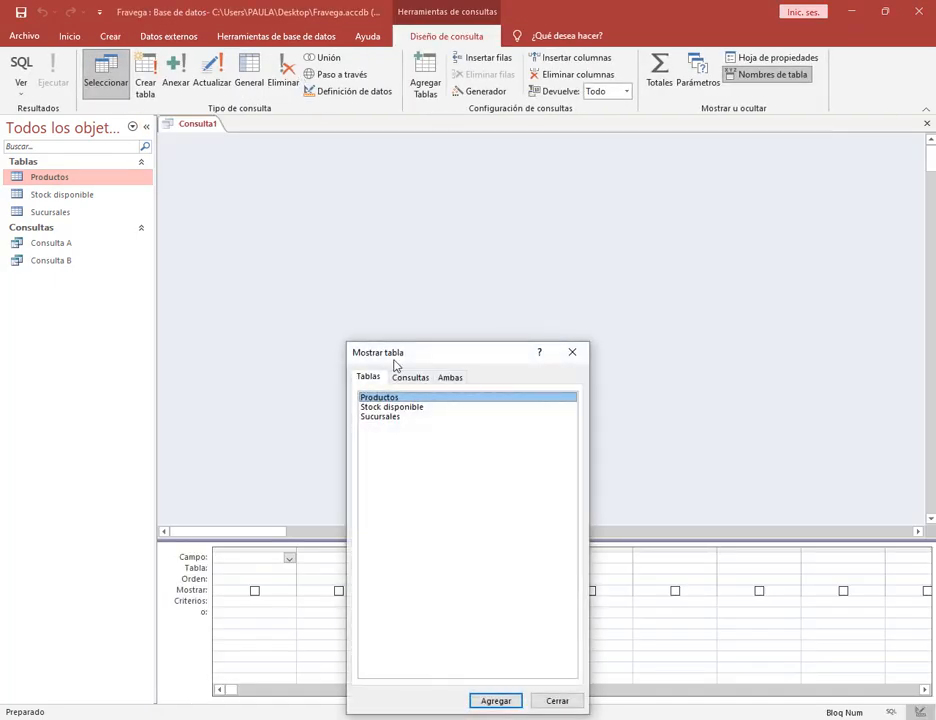
double_click(400, 398)
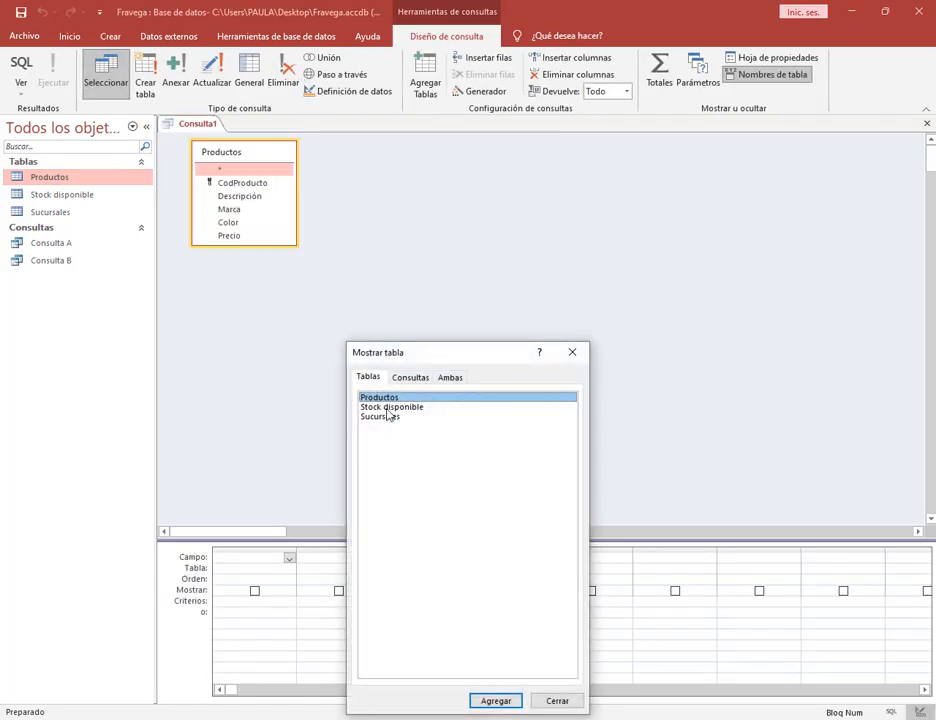
double_click(388, 417)
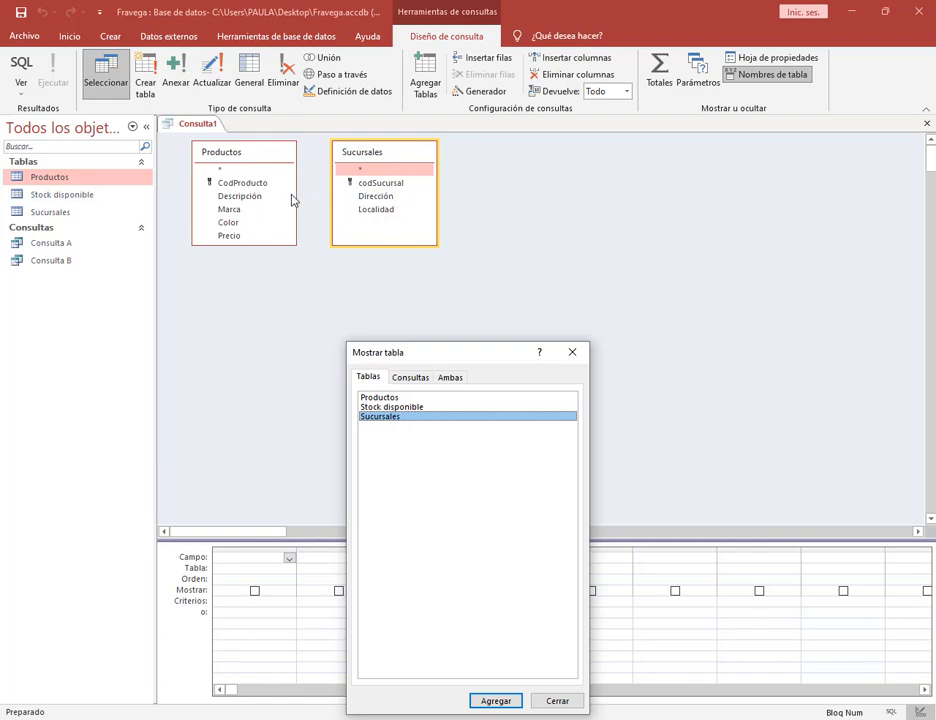
double_click(383, 408)
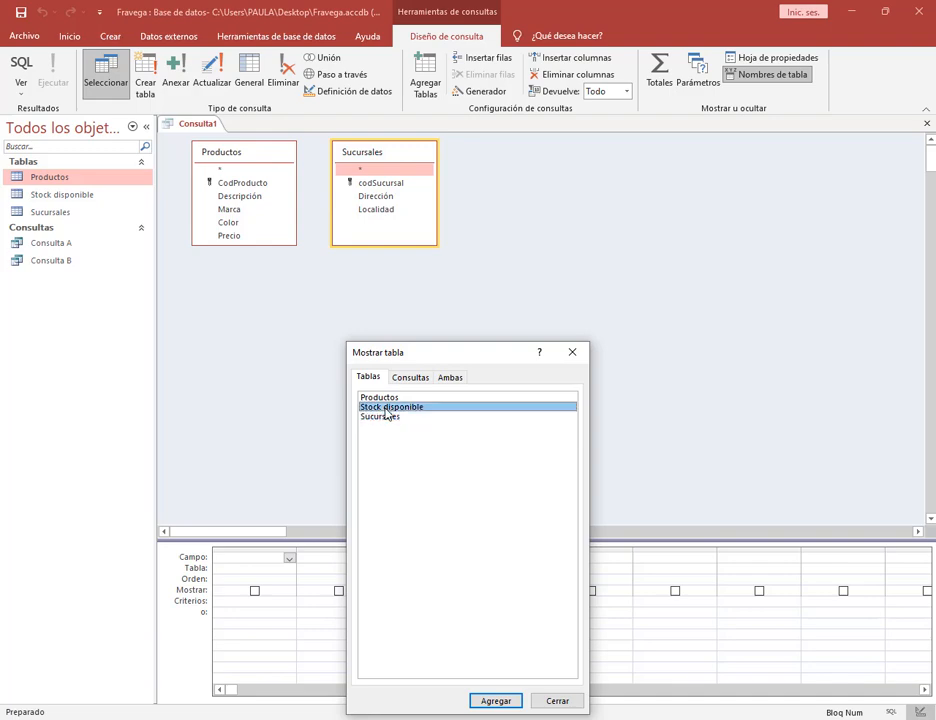
key("Escape")
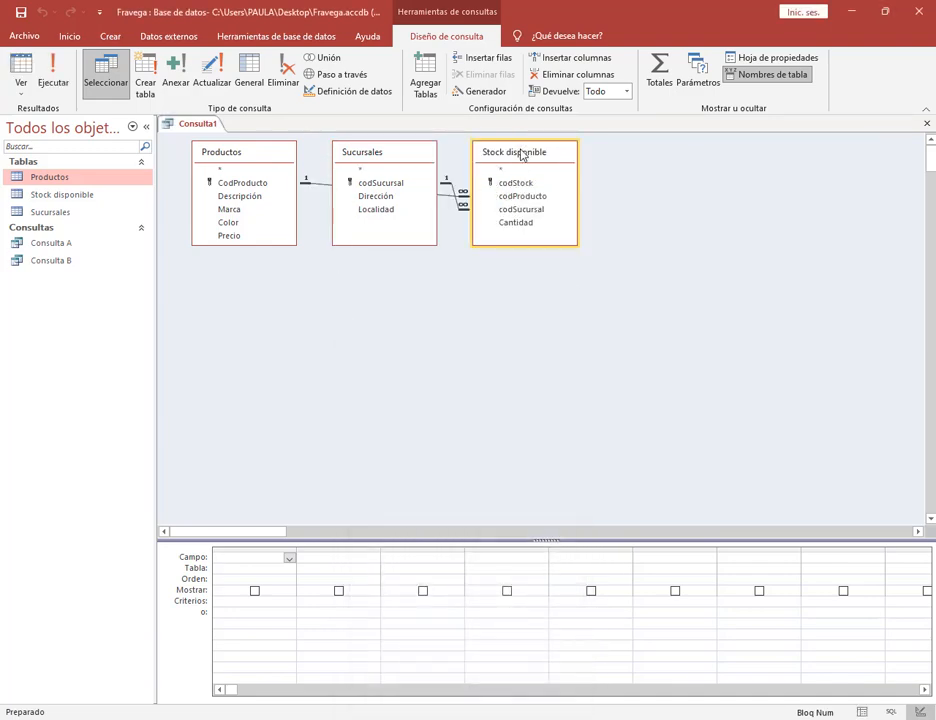
left_click_drag(512, 152, 433, 194)
left_click_drag(399, 152, 646, 163)
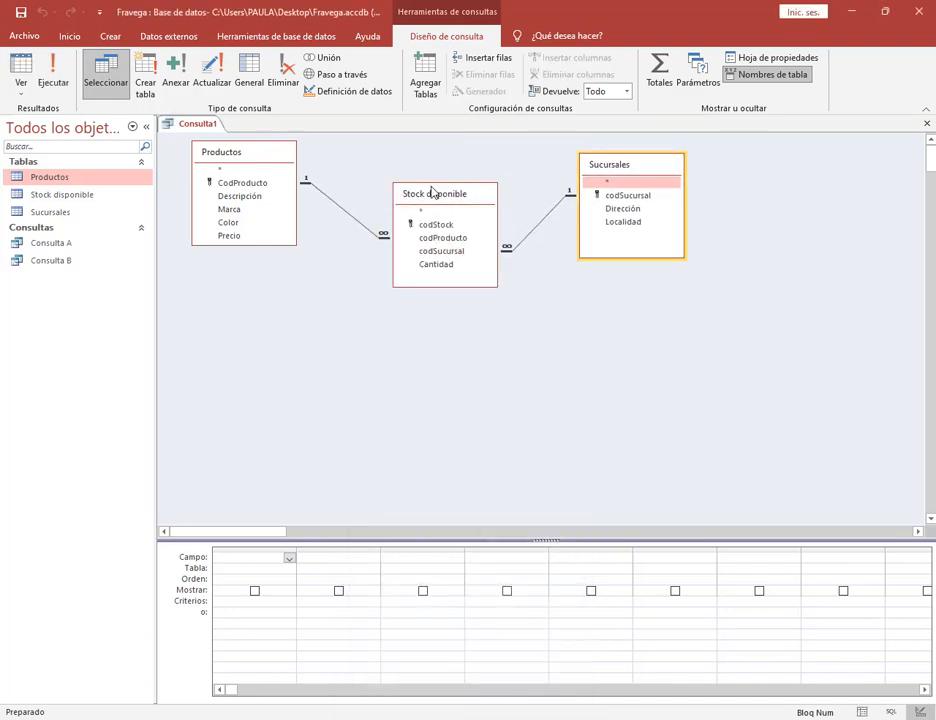
Add Descripción and Marca from Productos plus Dirección and Localidad from Sucursales, and run the query with the Dirección column widened.
double_click(245, 197)
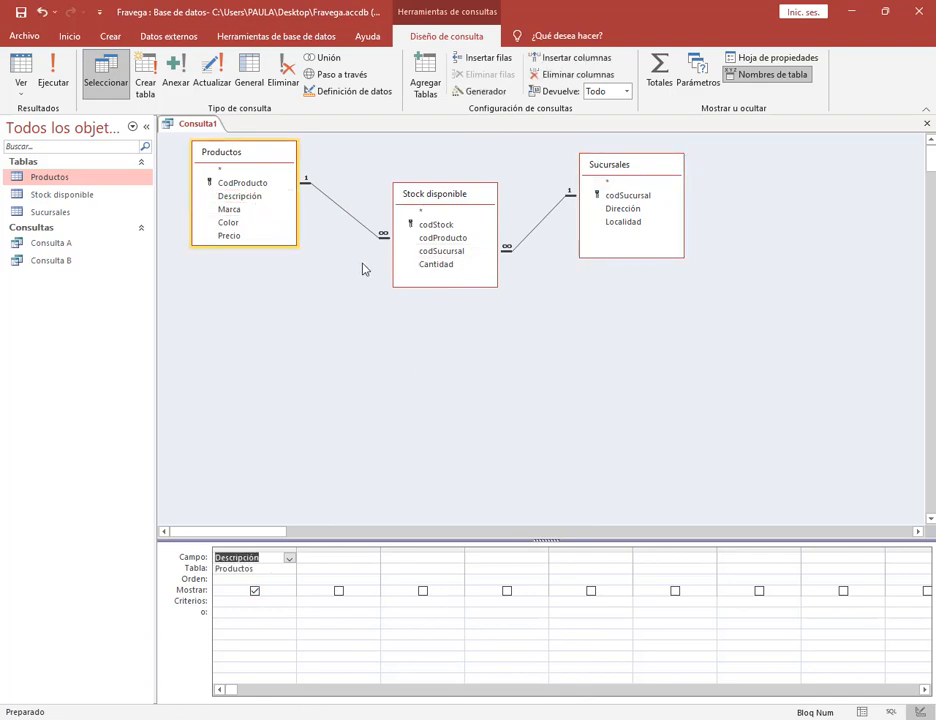
key("alt+Tab")
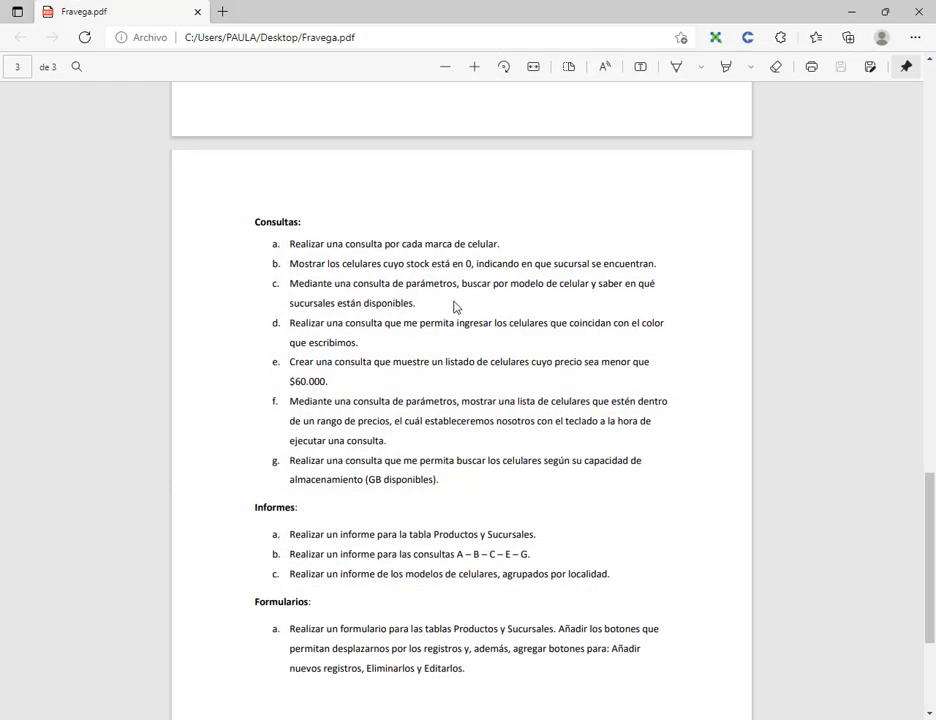
left_click(854, 13)
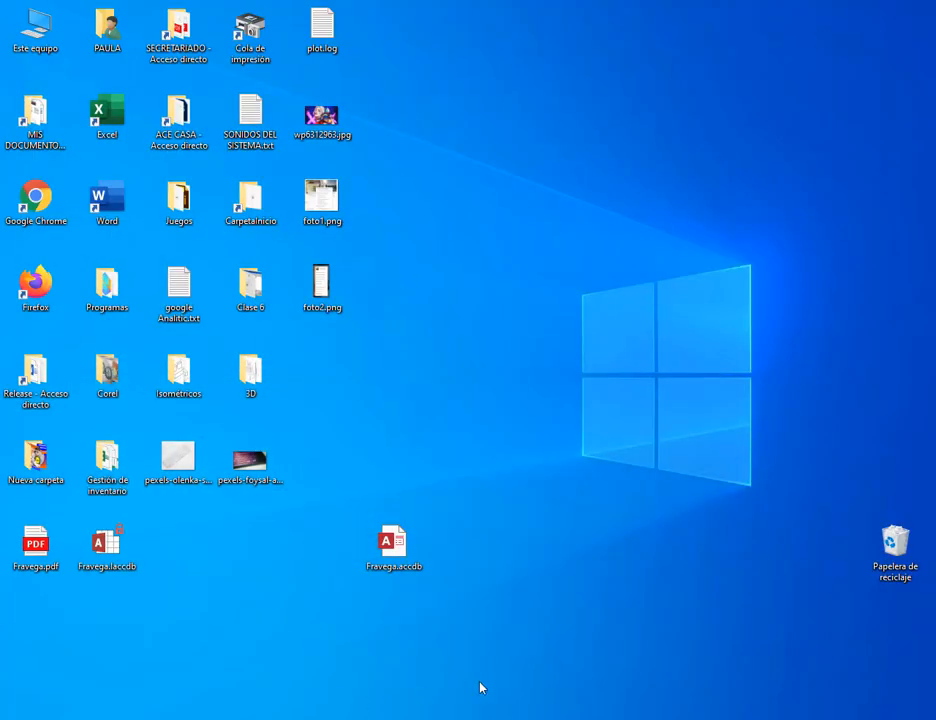
key("alt+Tab")
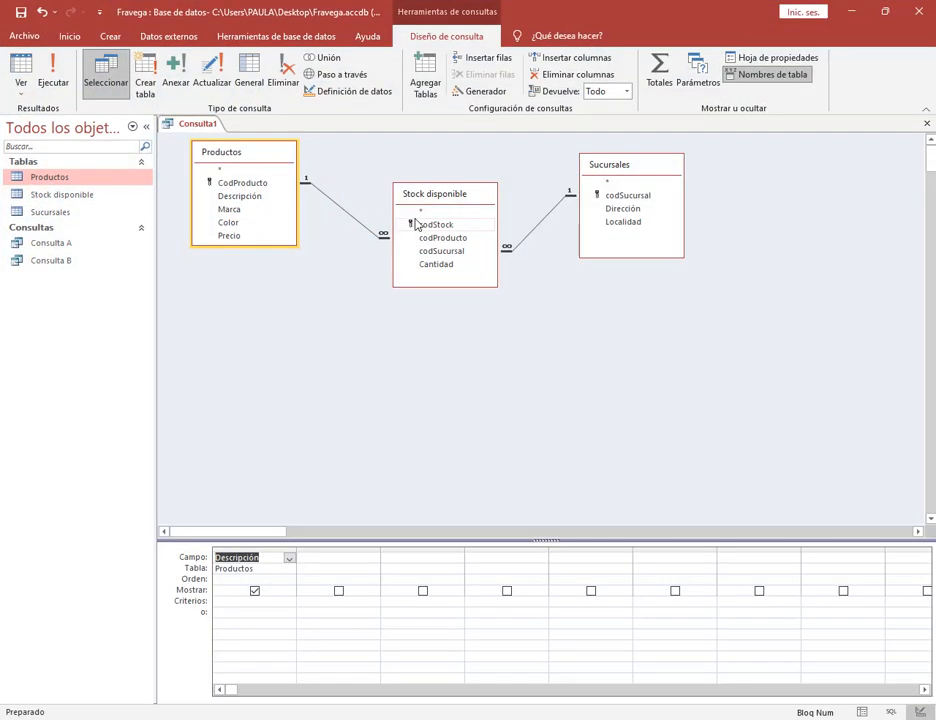
double_click(622, 209)
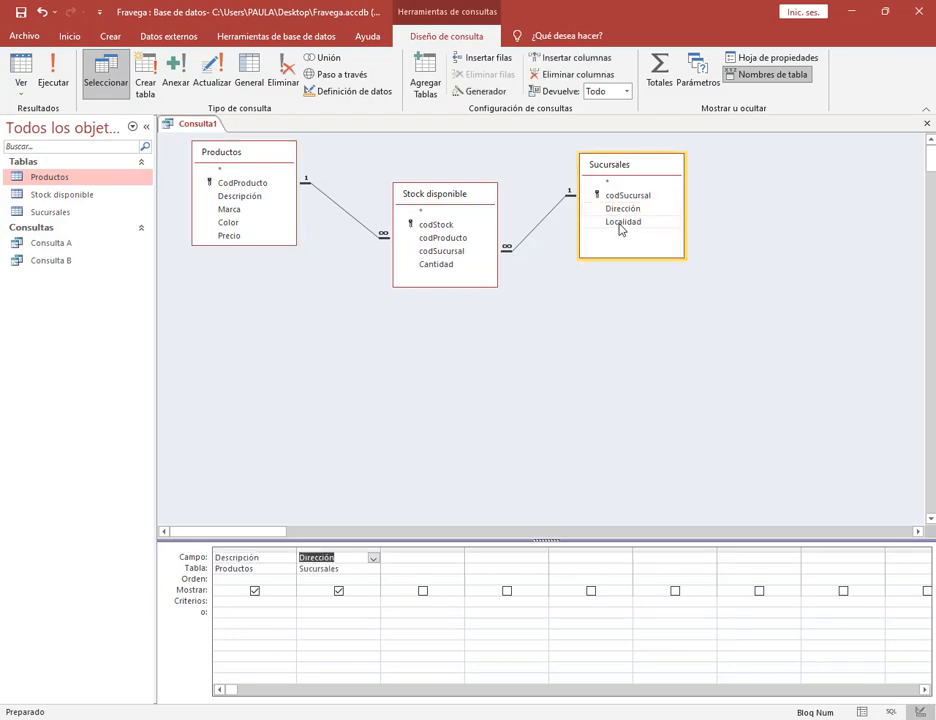
left_click(620, 223)
double_click(621, 222)
left_click_drag(229, 209, 305, 558)
left_click(492, 552)
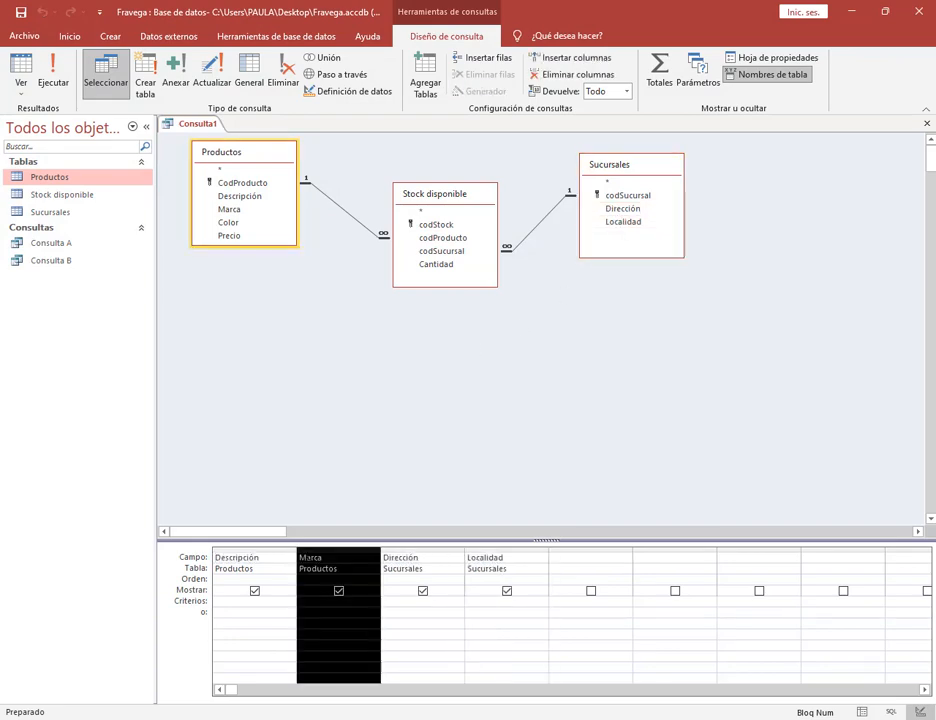
left_click(489, 602)
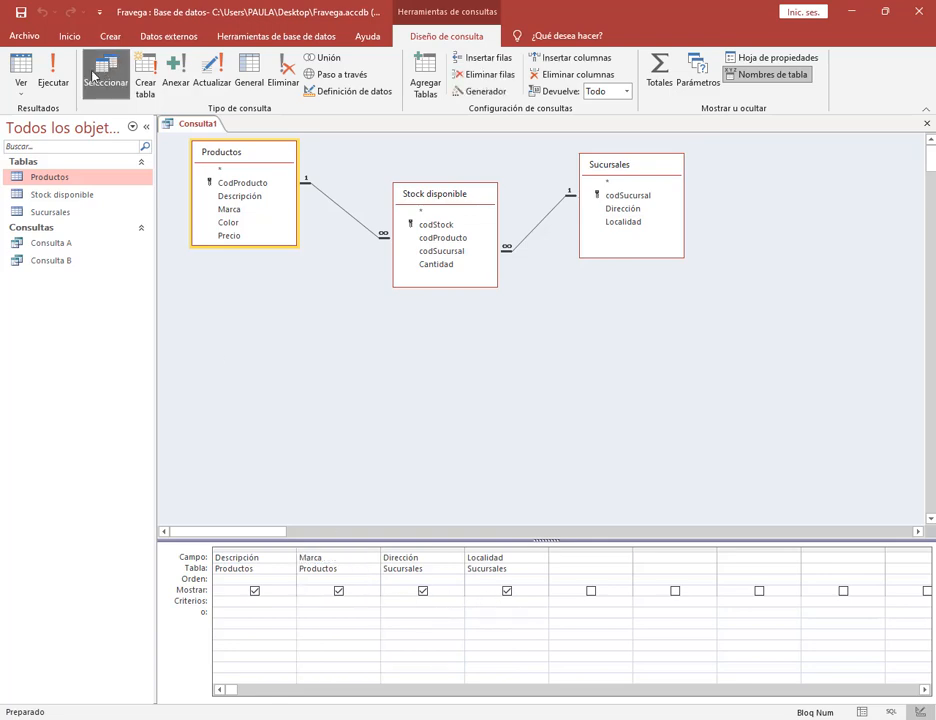
left_click(53, 72)
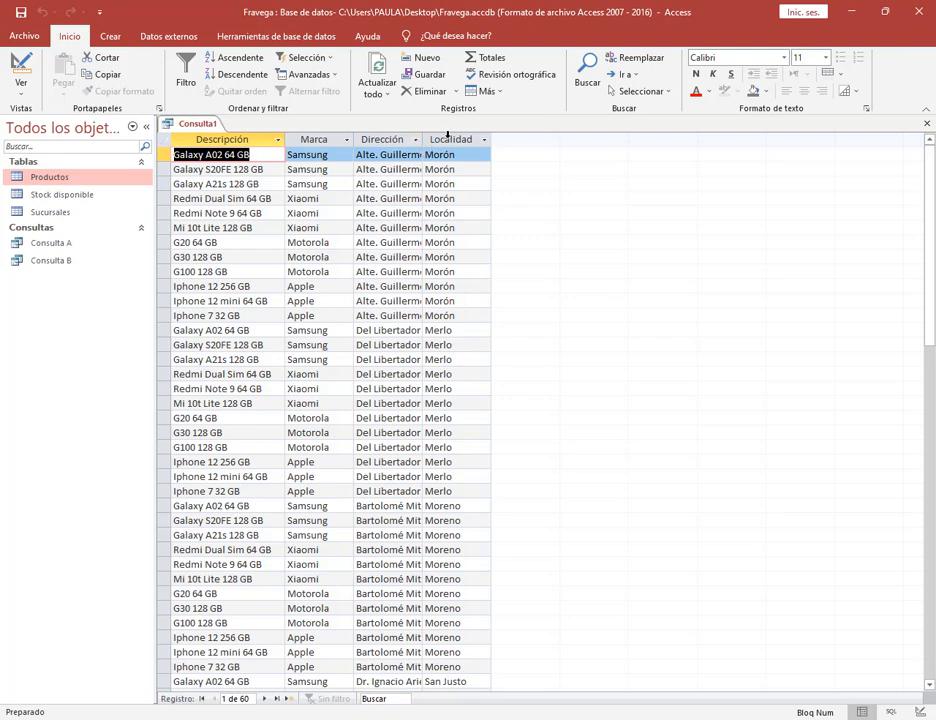
left_click_drag(425, 139, 498, 133)
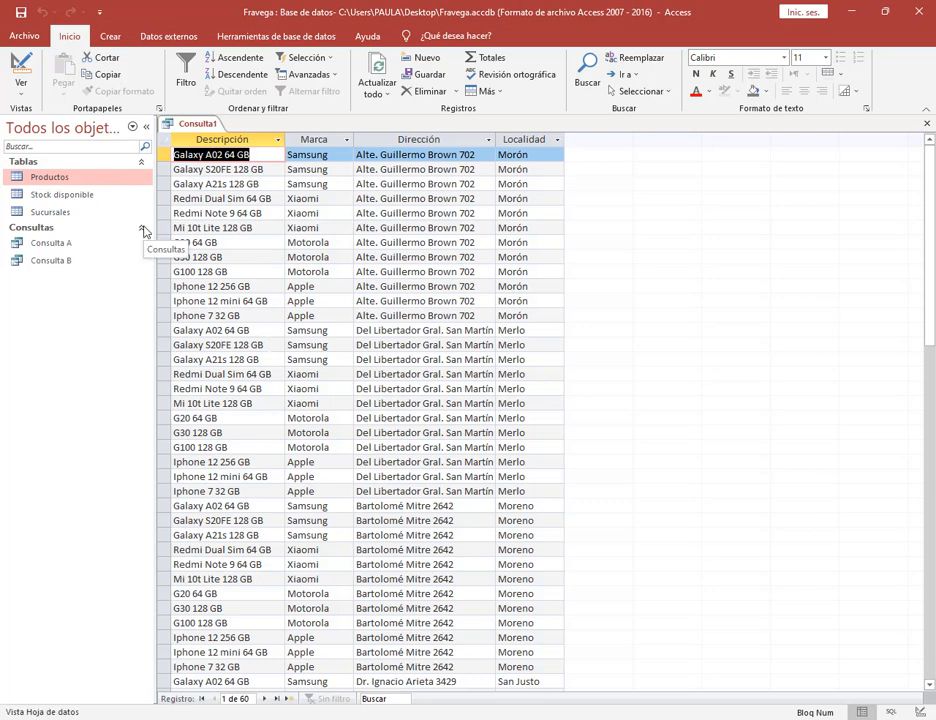
Review all records of the Stock disponible table, close it and compare them with the query's records.
left_click(66, 196)
double_click(67, 198)
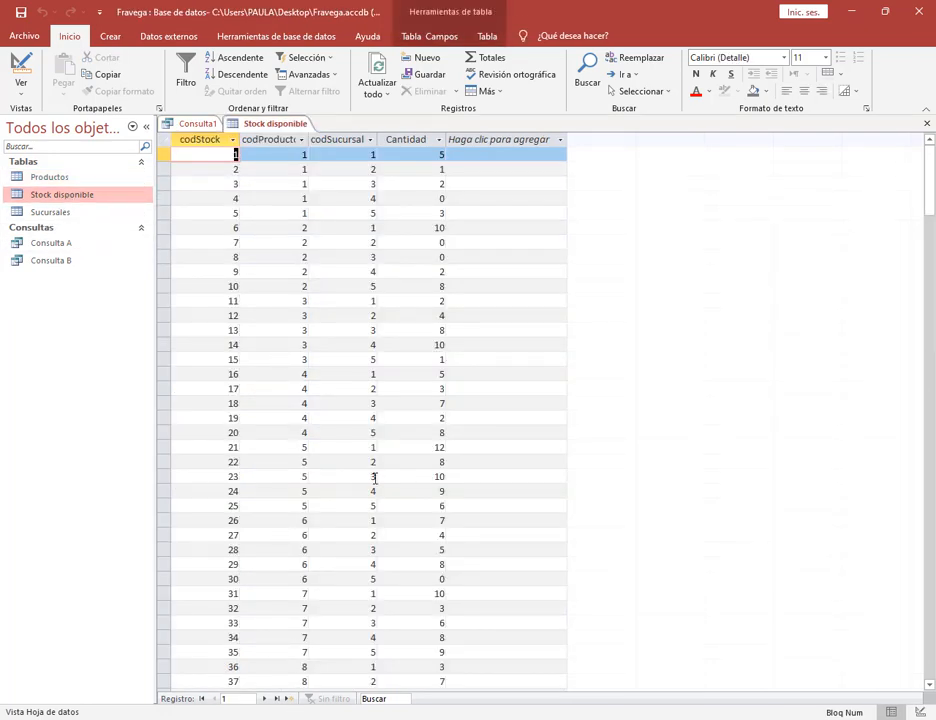
scroll(351, 534, "down", 14)
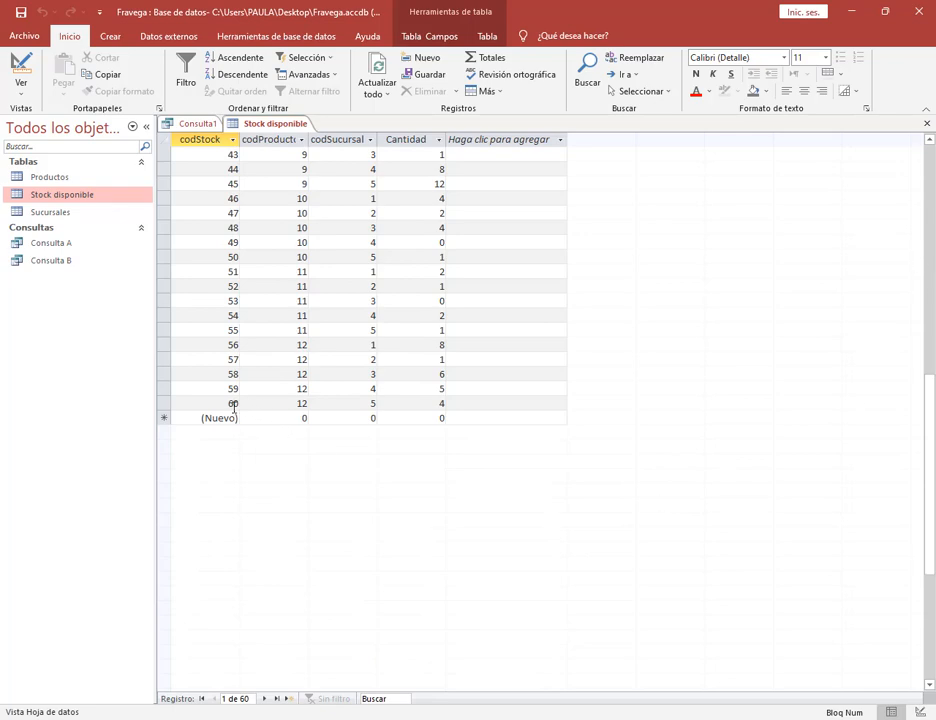
scroll(259, 410, "up", 14)
left_click(927, 124)
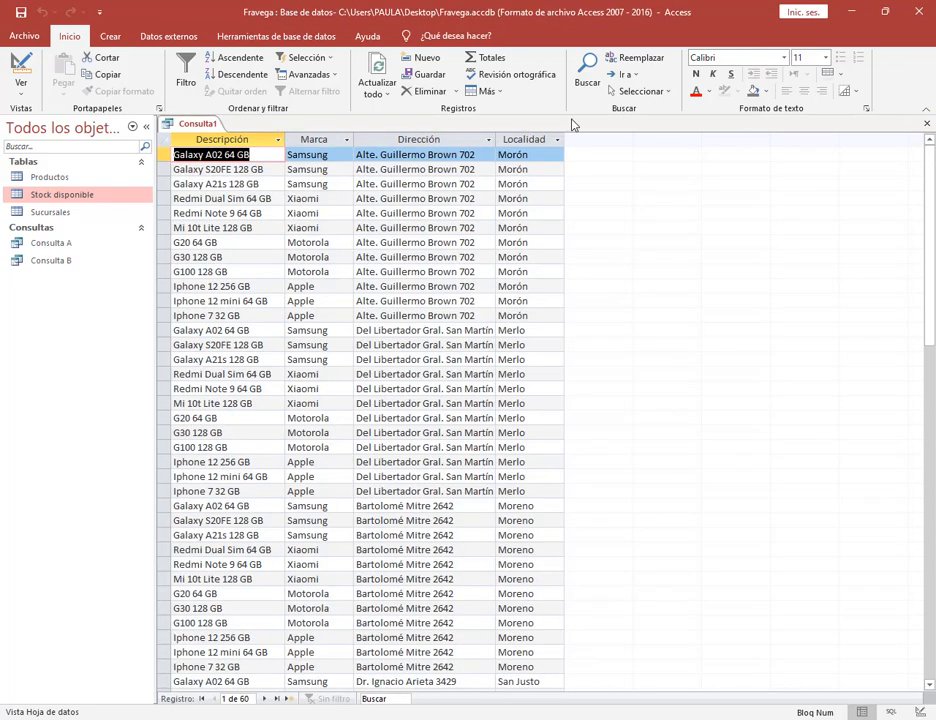
scroll(409, 416, "down", 5)
scroll(437, 189, "up", 5)
Examine the brands and model descriptions in the Productos table against the query's records, and close the table.
left_click(312, 155)
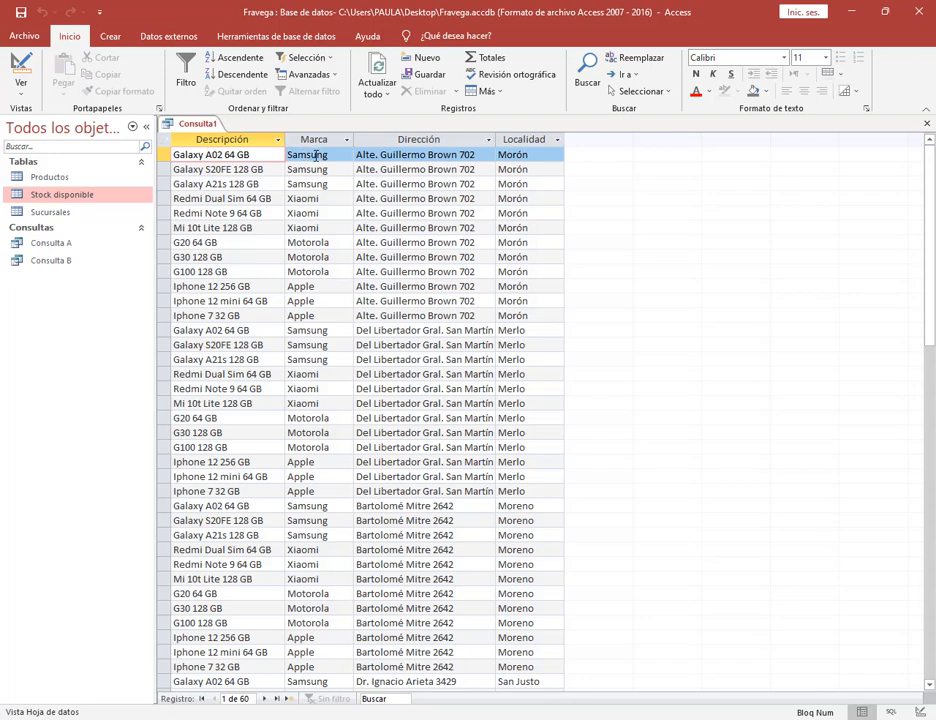
double_click(119, 177)
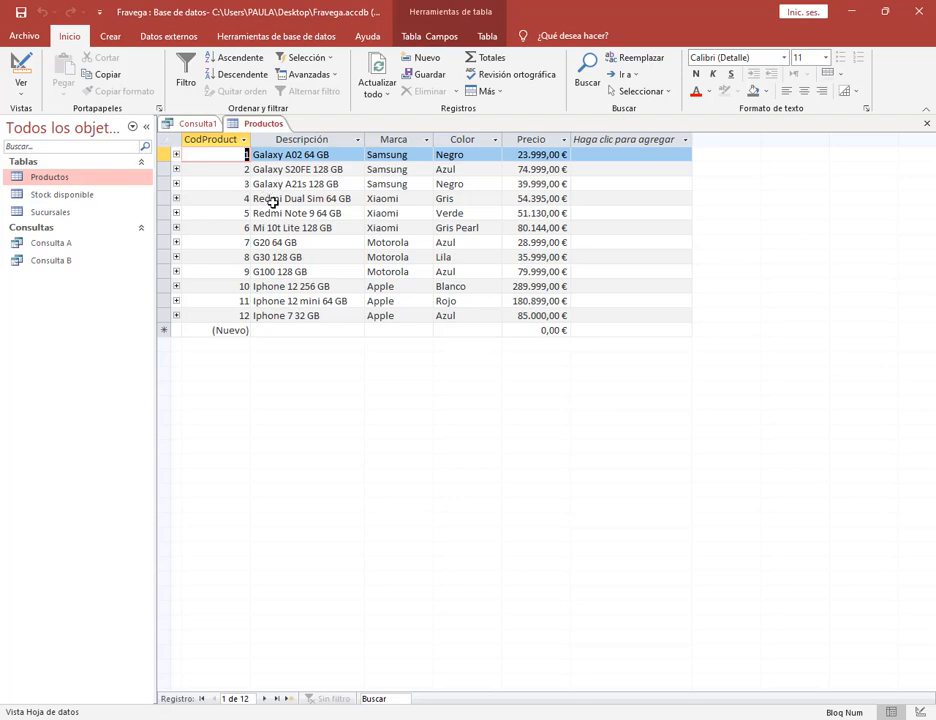
left_click(929, 125)
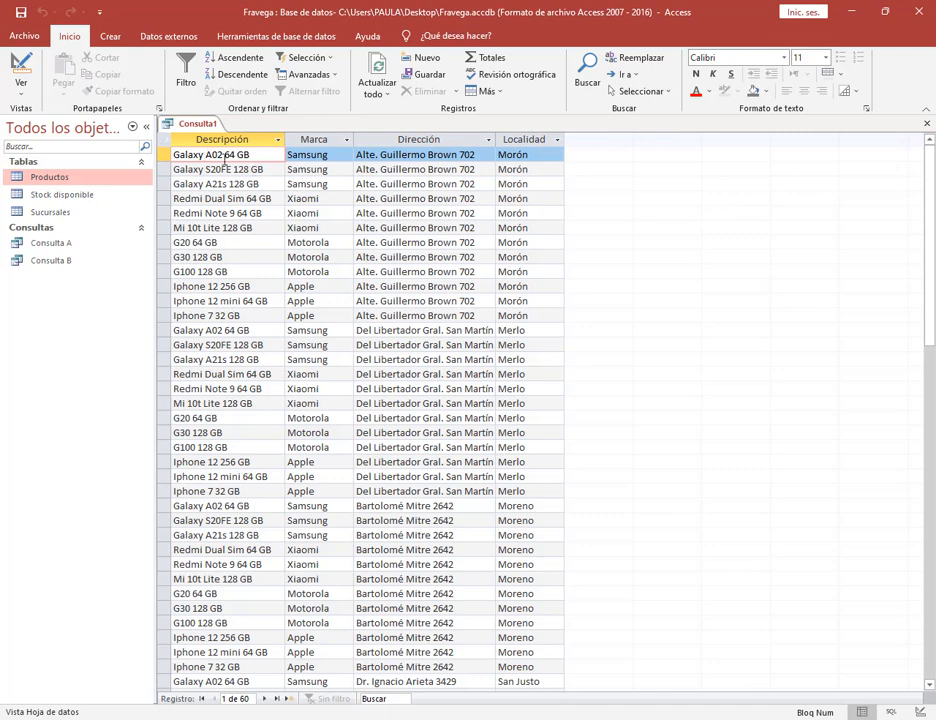
left_click(204, 155)
Add the Cantidad field from Stock disponible to the query and run it.
left_click(7, 59)
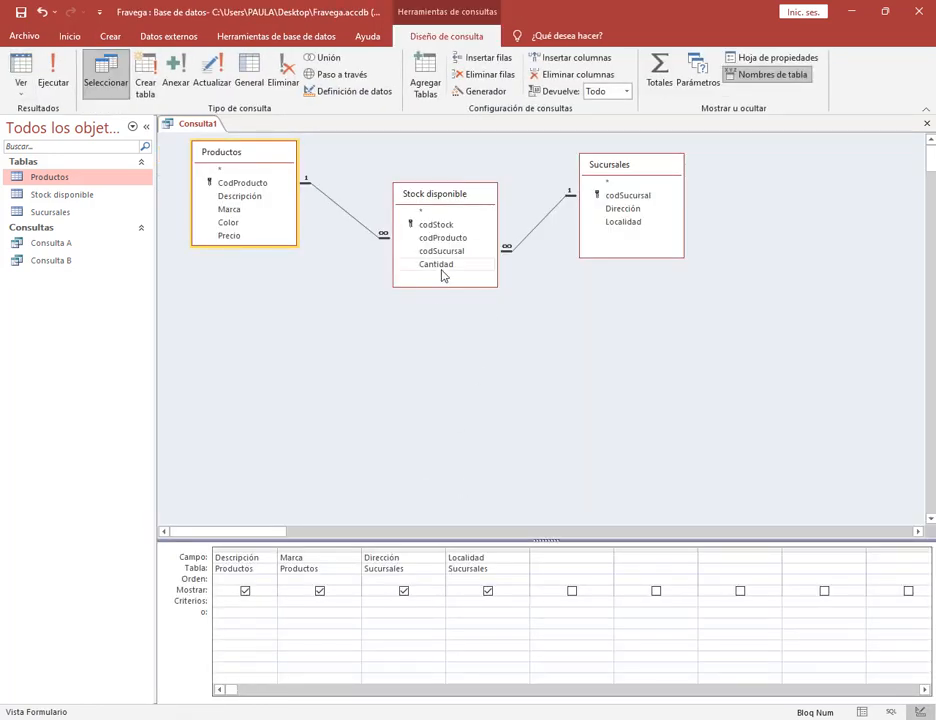
double_click(438, 265)
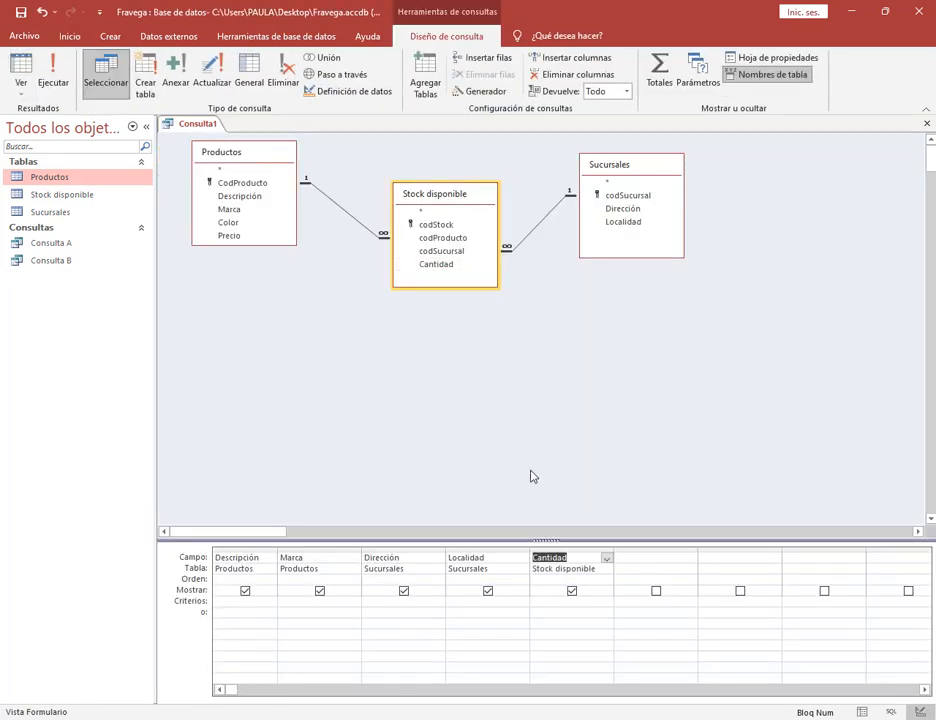
left_click(54, 75)
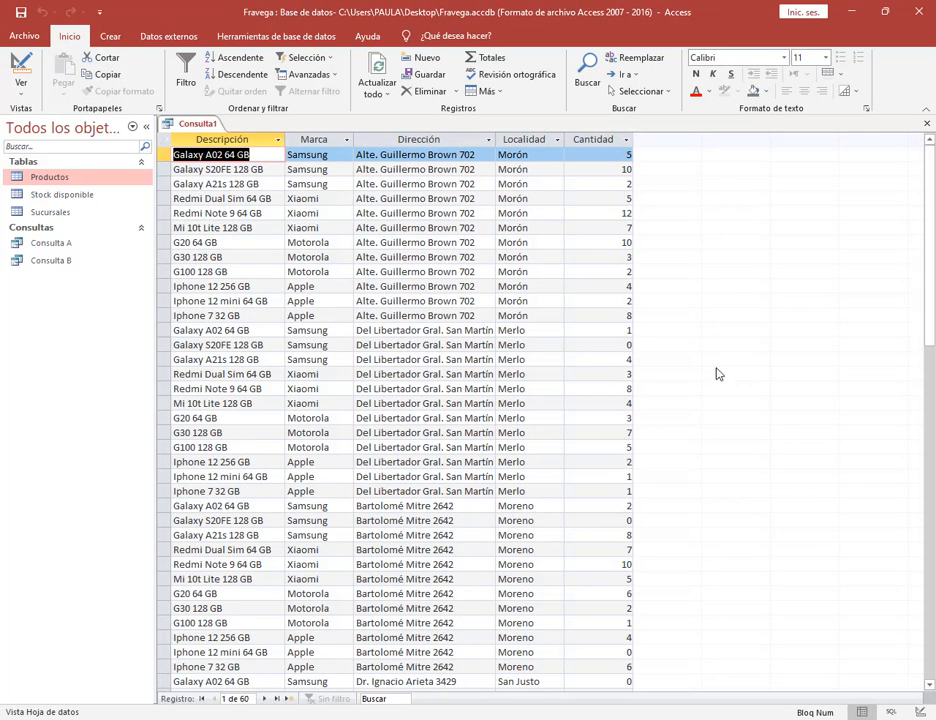
Widen the Descripción column in the design grid, set its criterion to galaxy and run the query.
left_click(30, 58)
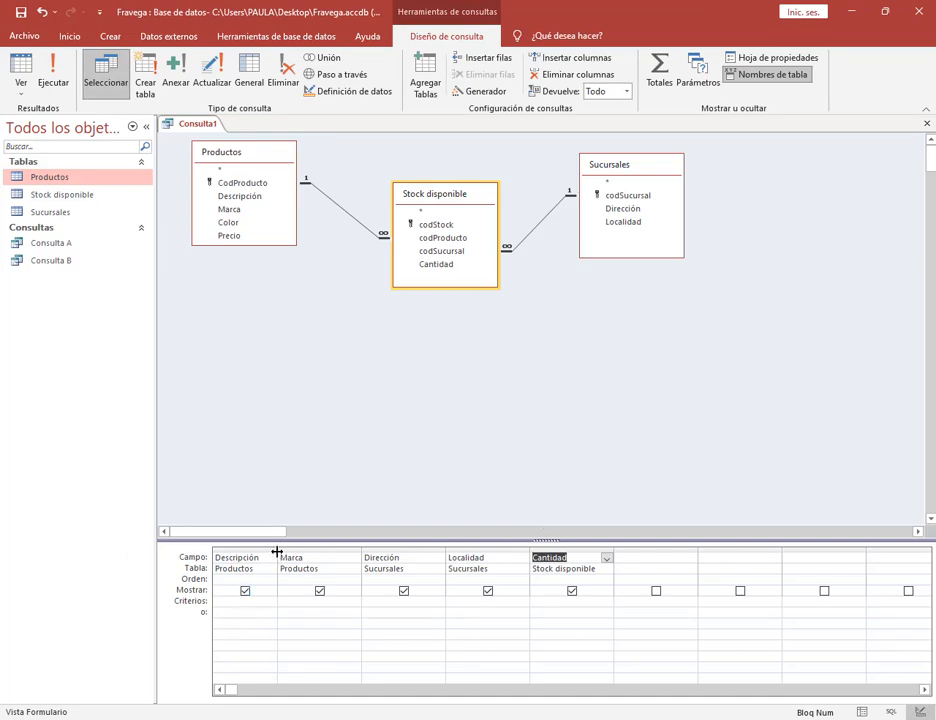
left_click_drag(277, 552, 369, 548)
left_click(319, 602)
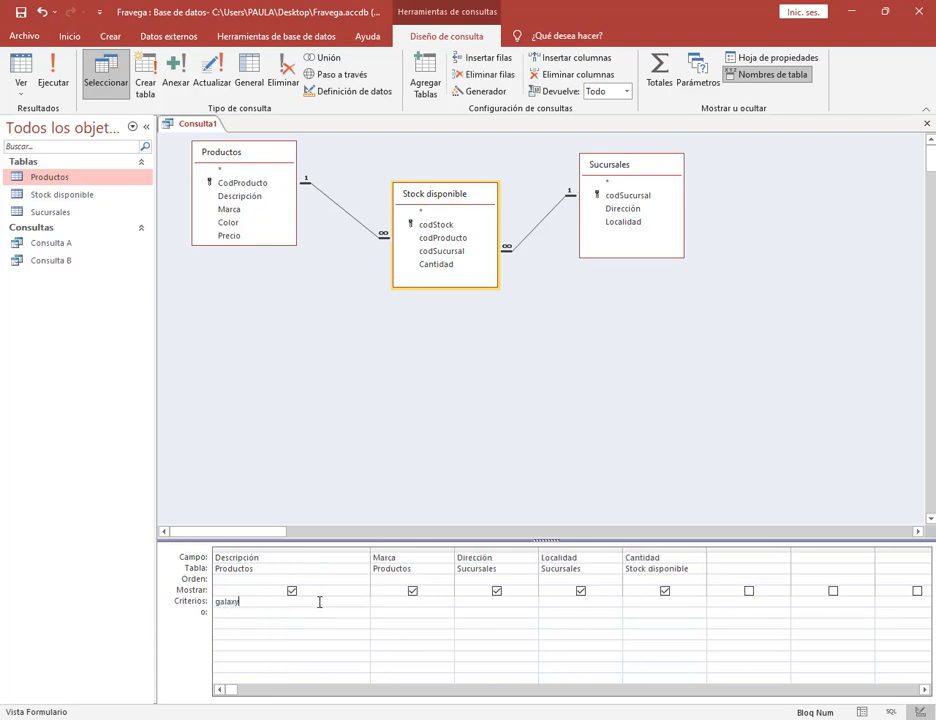
left_click(324, 611)
left_click(52, 75)
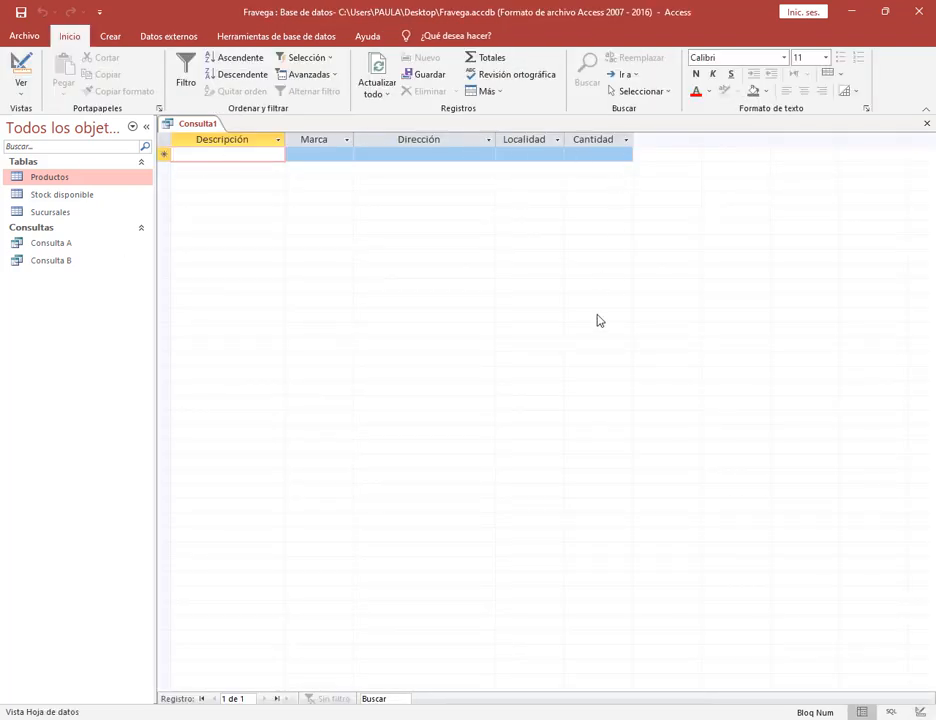
Check how the Galaxy models are described in the Productos table and close it.
double_click(66, 181)
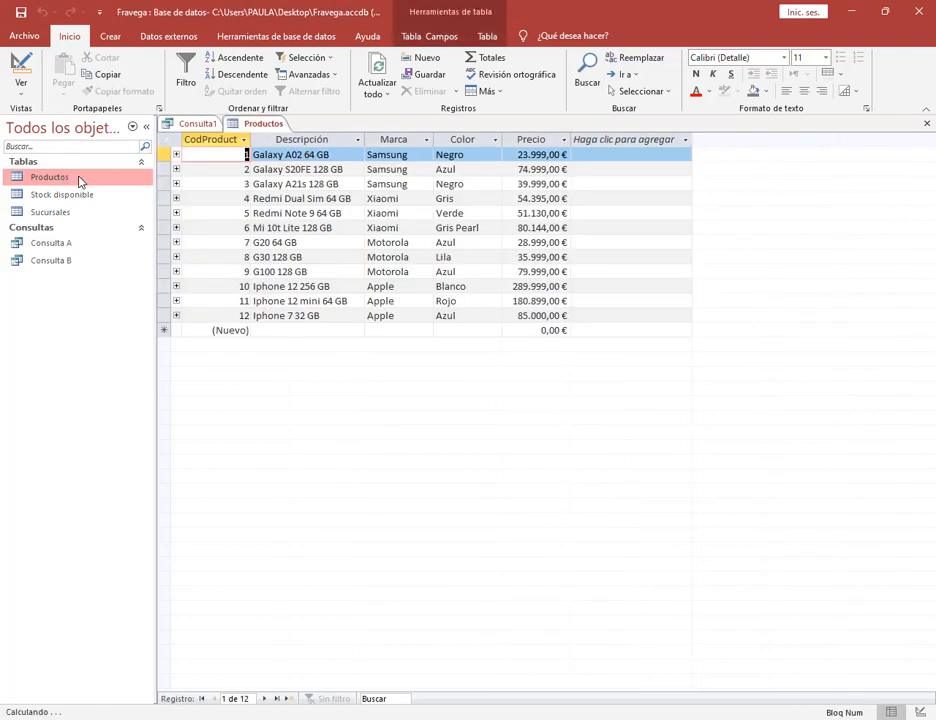
left_click_drag(251, 145, 285, 164)
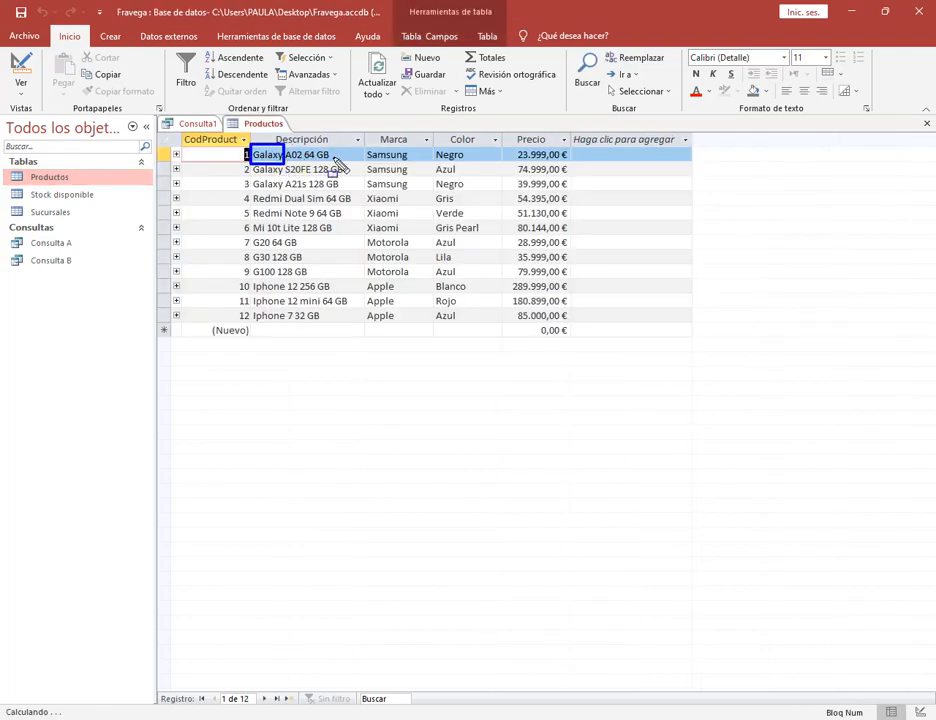
key("Escape")
left_click(926, 123)
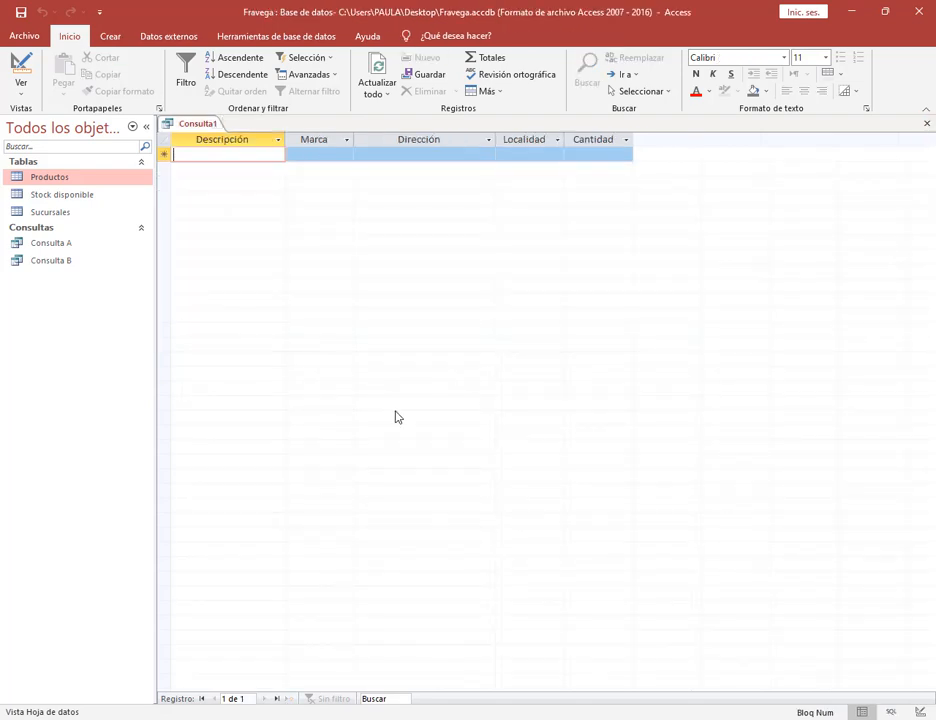
Change the Descripción criterion to "galaxy *" with the wildcard and run the query.
left_click(20, 80)
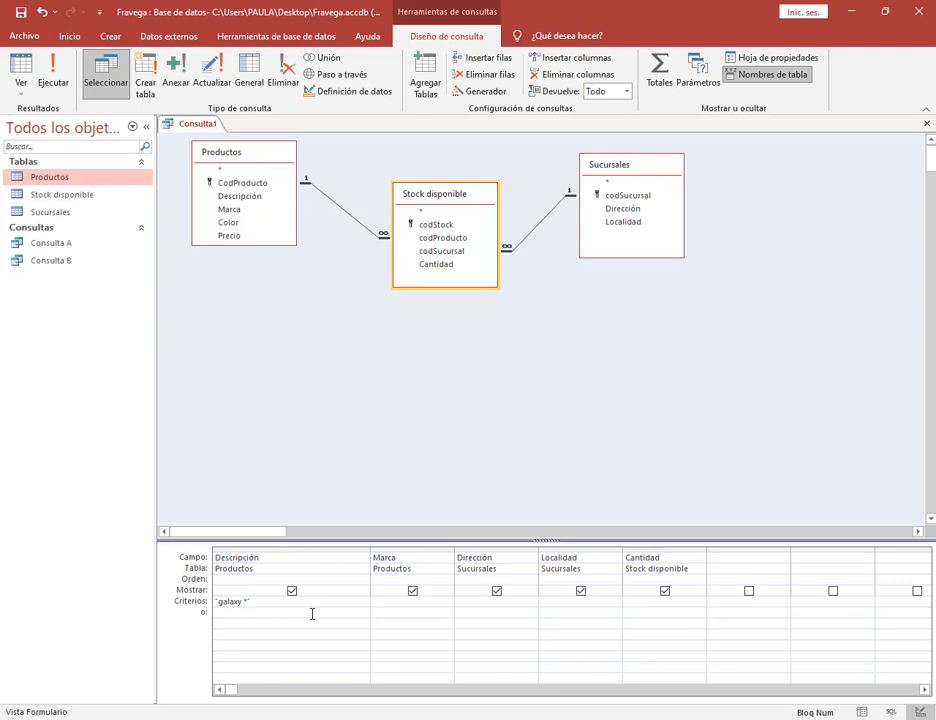
type("\"")
left_click(53, 70)
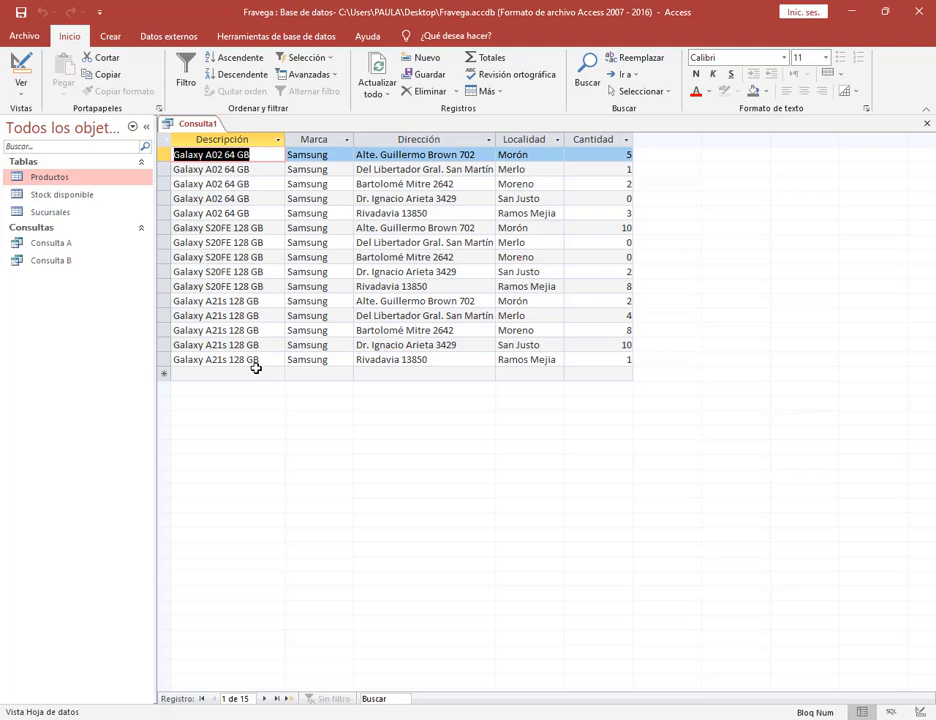
Set the Cantidad criterion to <>0 in the query design and run the query.
key("ctrl+shift+d")
mouse_move(617, 193)
left_mouse_down()
mouse_move(640, 206)
mouse_move(636, 270)
left_mouse_up()
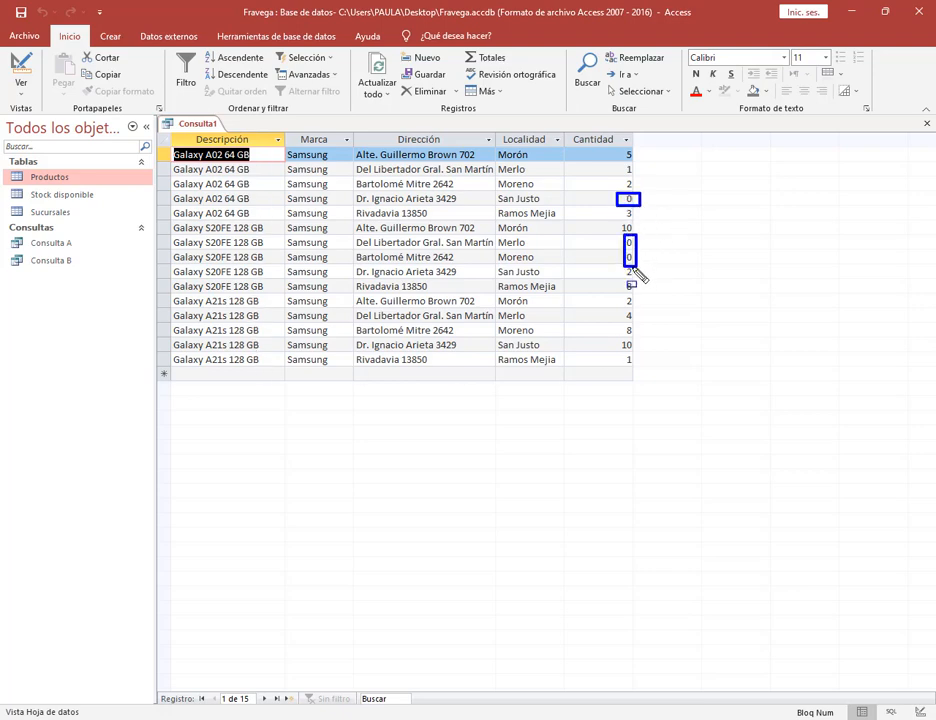
key("Escape")
left_click(19, 66)
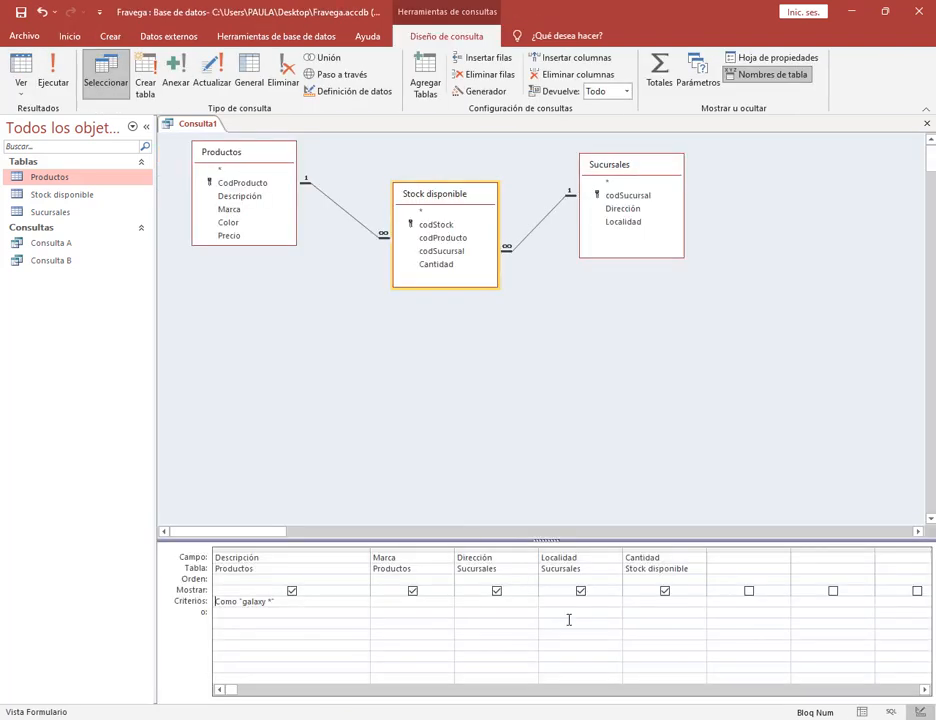
left_click(640, 602)
left_click(54, 70)
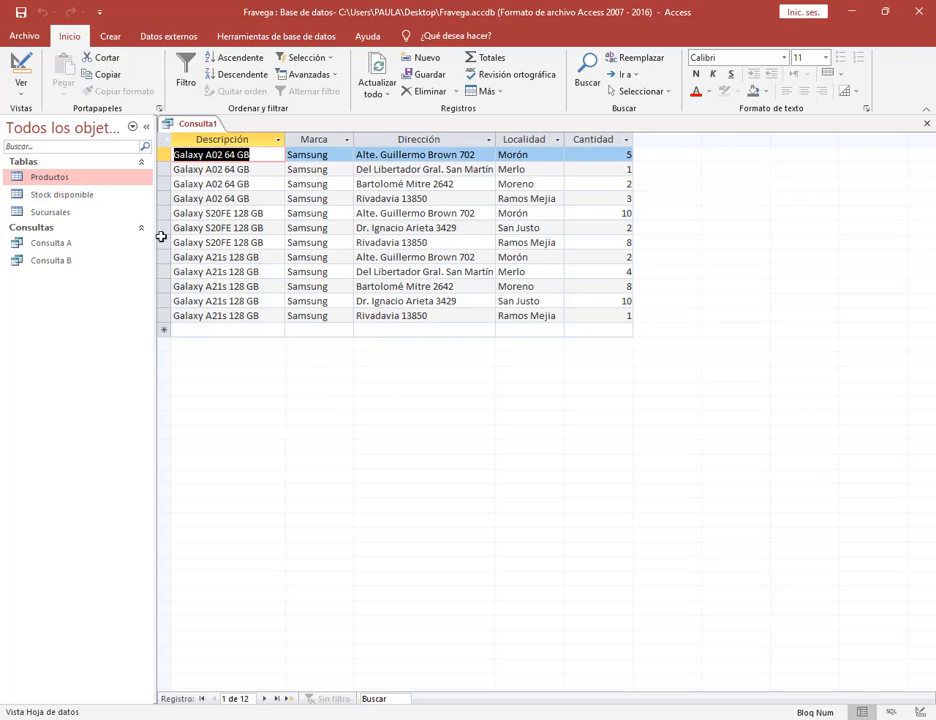
Replace the Descripción criterion with the parameter prompt [Ingresá el modelo de un celular].
left_click(20, 62)
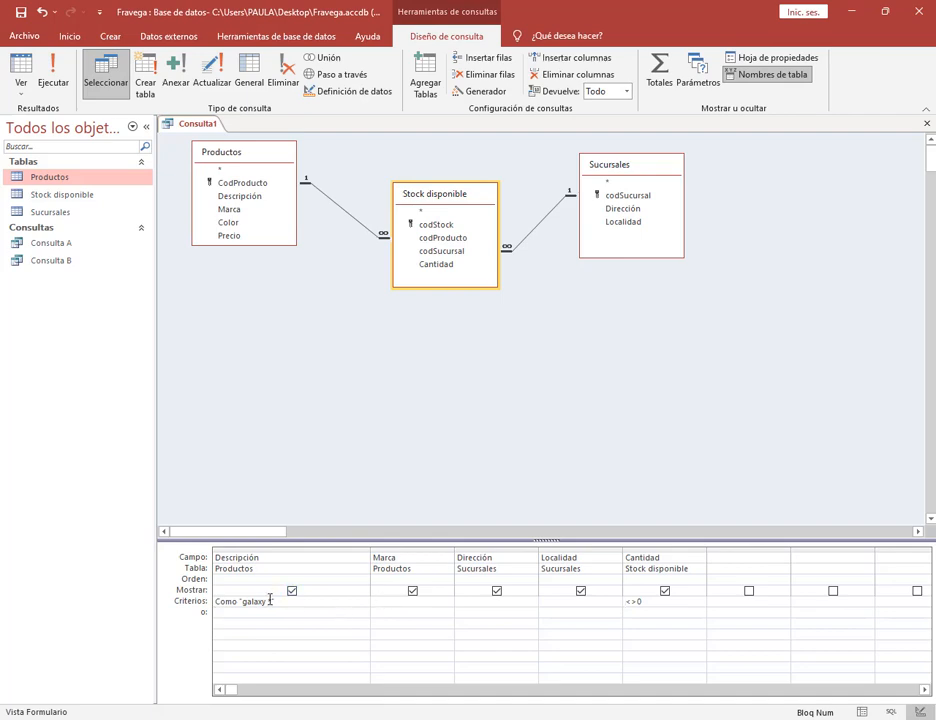
key("Down")
left_click(139, 185)
key("Up")
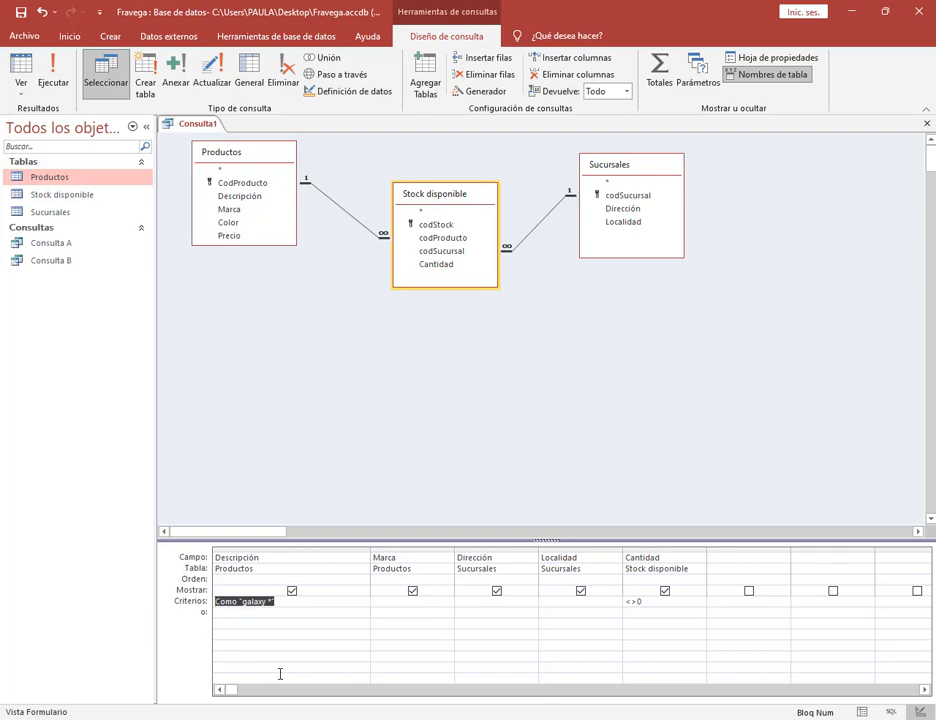
key("Delete")
type("[In")
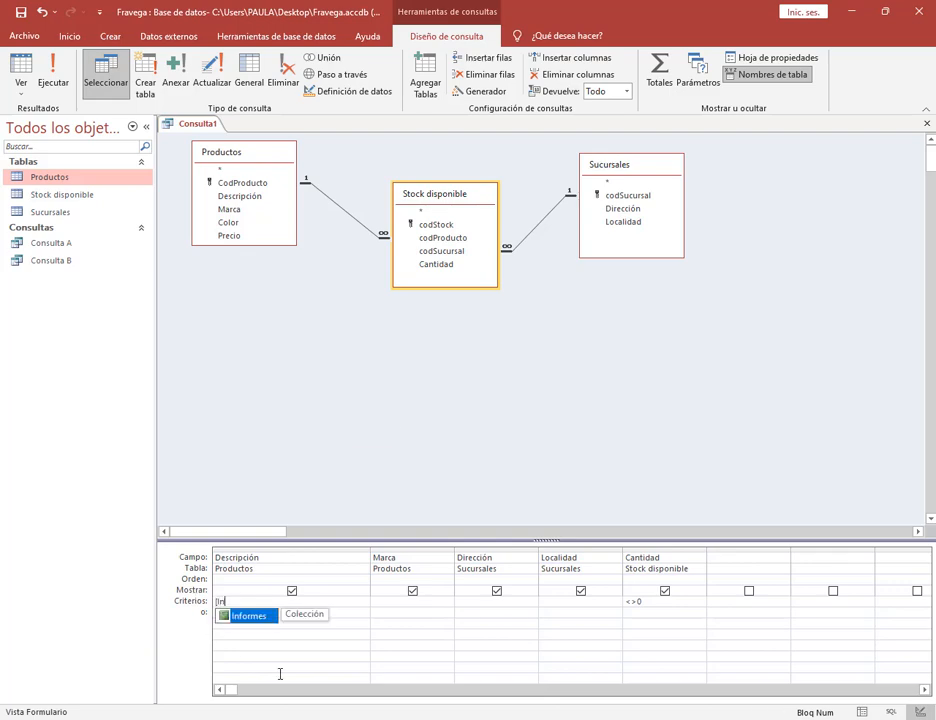
type("gresá el modelo de un celular")
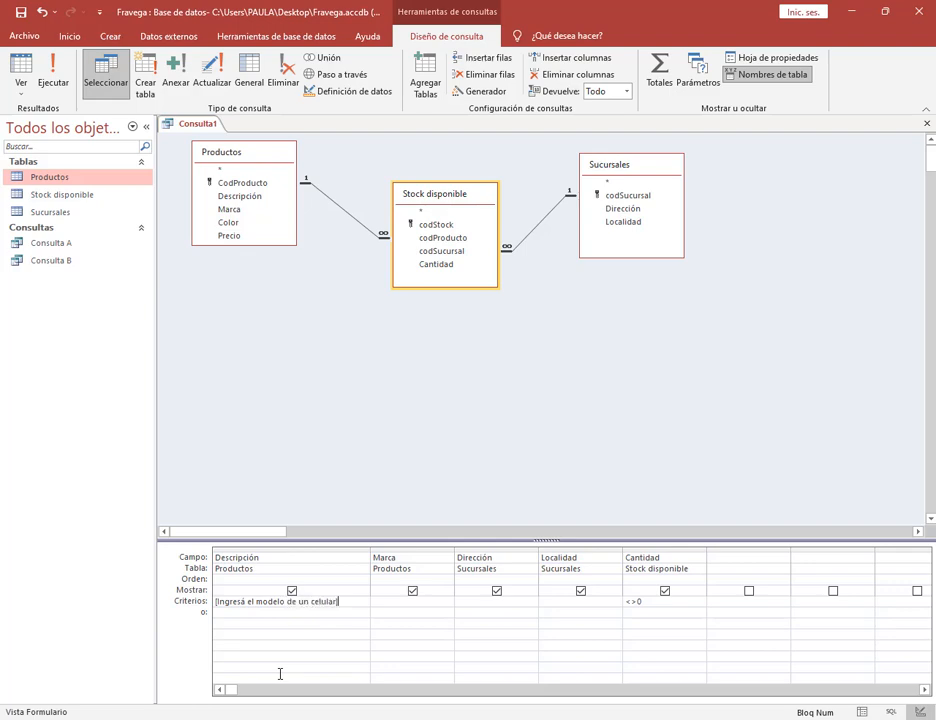
Run the parameter query with galaxy as the phone model.
left_click(48, 86)
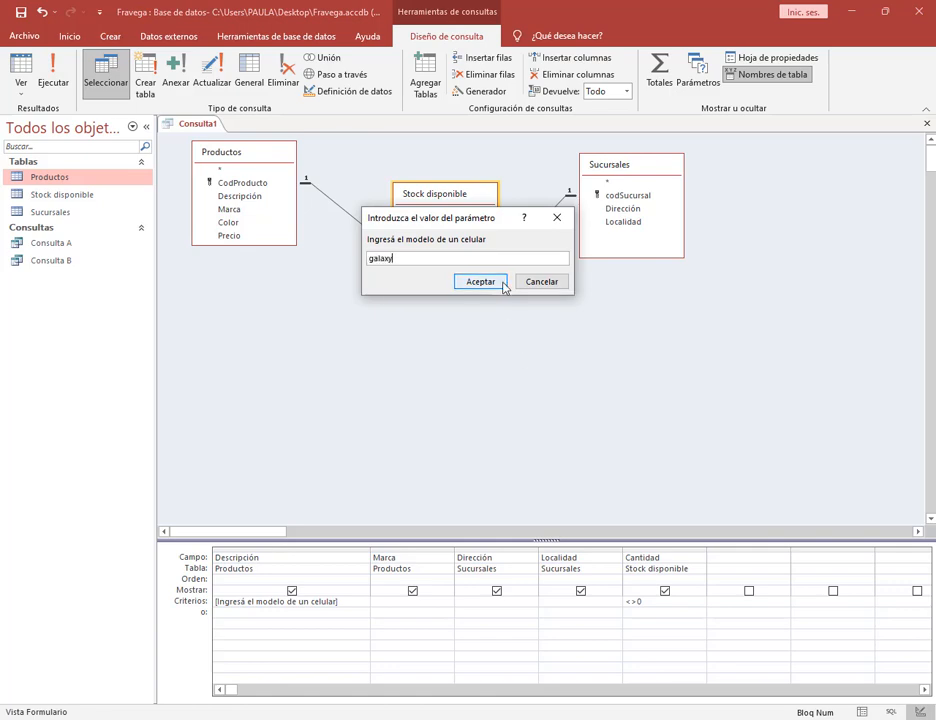
type("galaxy")
left_click(490, 284)
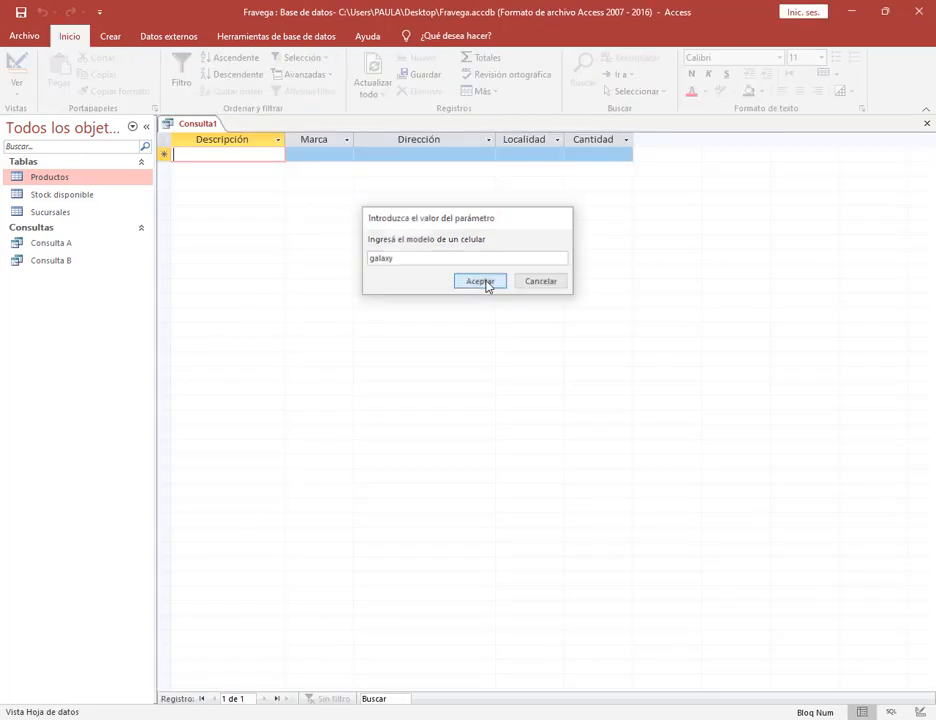
Widen the Descripción column, try the quoted wildcard criterion "[Ingresá el modelo de un celular] *" and run the query.
left_click(22, 66)
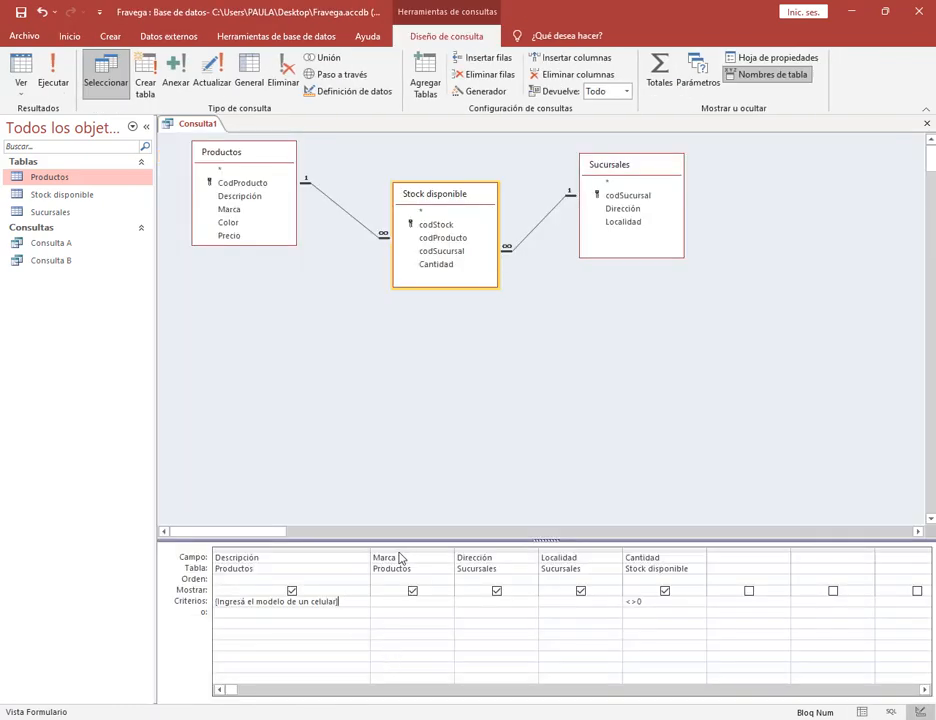
left_click_drag(371, 553, 428, 549)
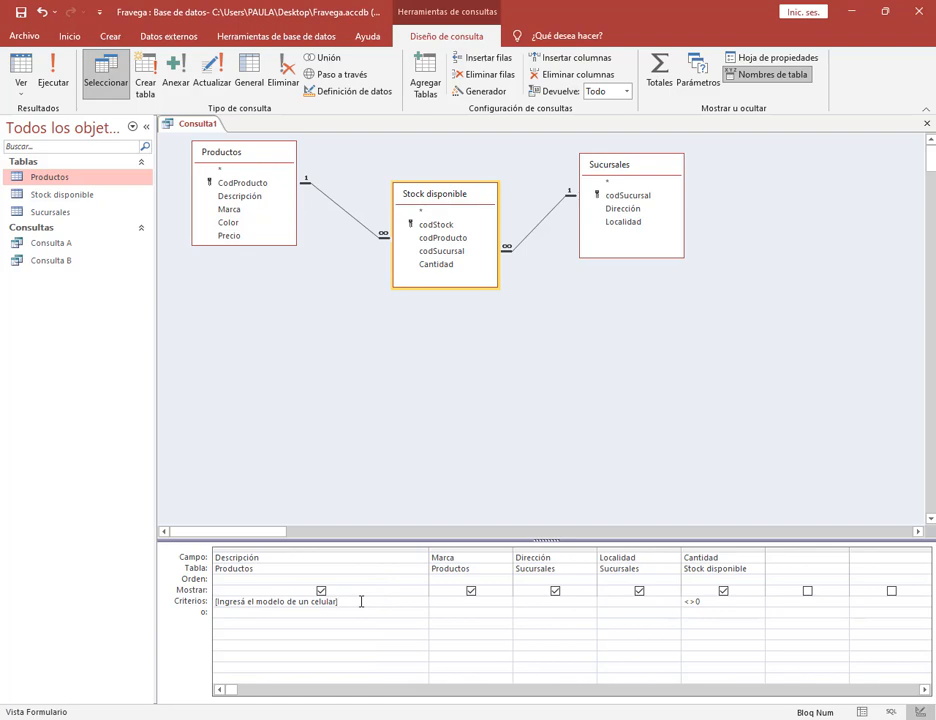
type("\"")
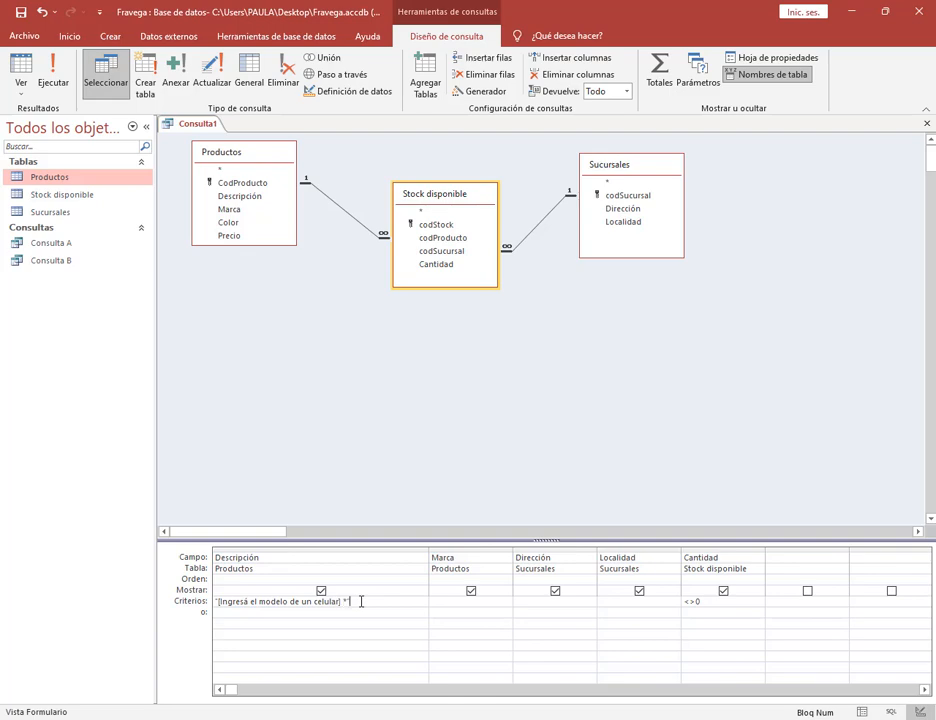
key("Down")
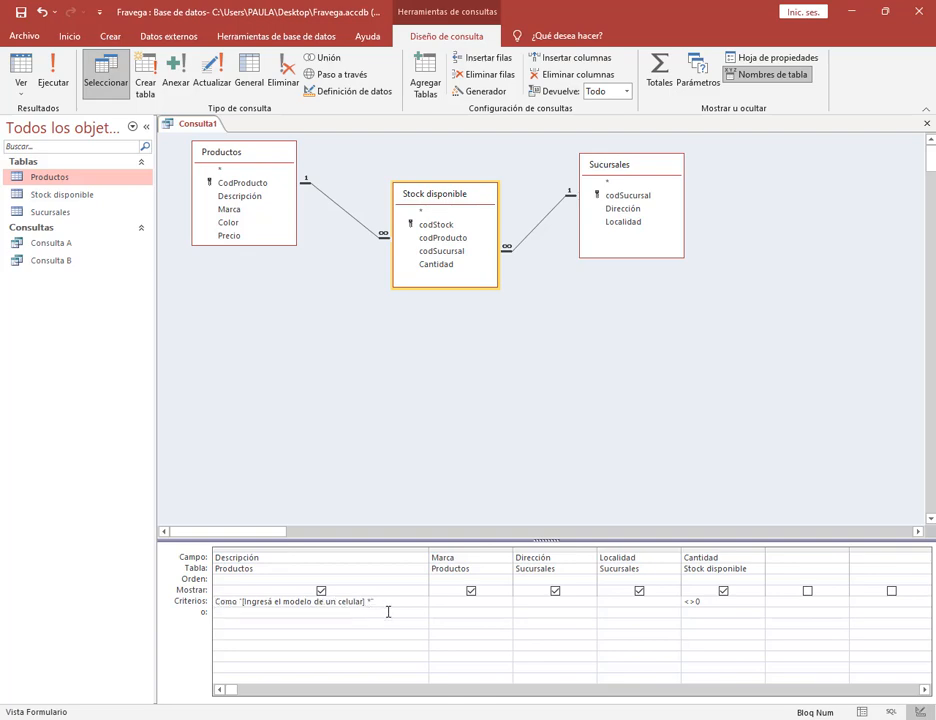
left_click(42, 62)
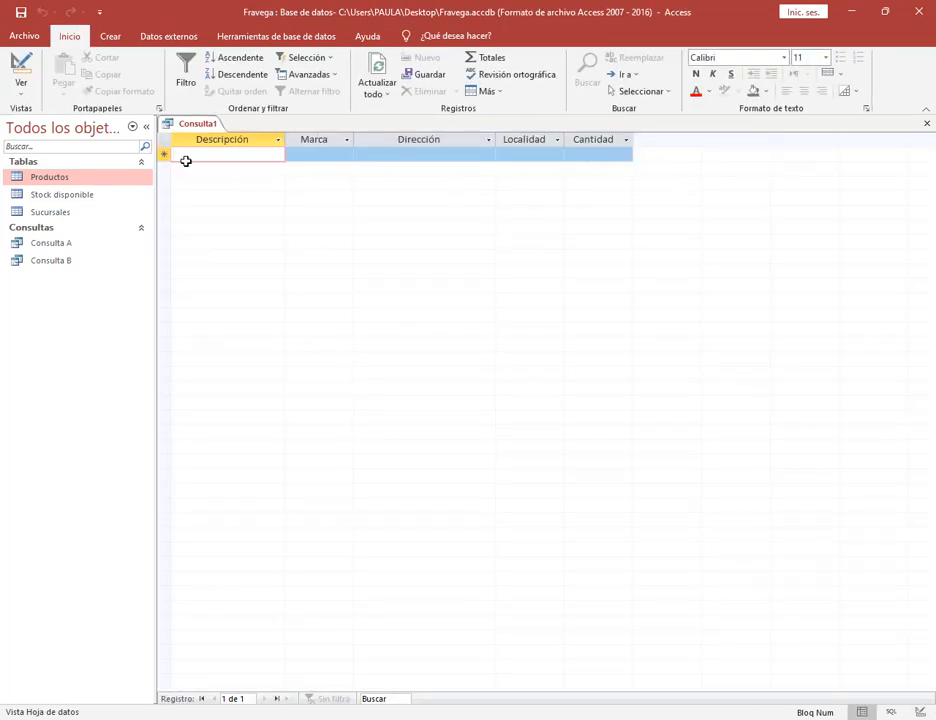
Rewrite the Descripción criterion in the query design as Como [Ingresá el modelo de un celular] & "*".
left_click(18, 68)
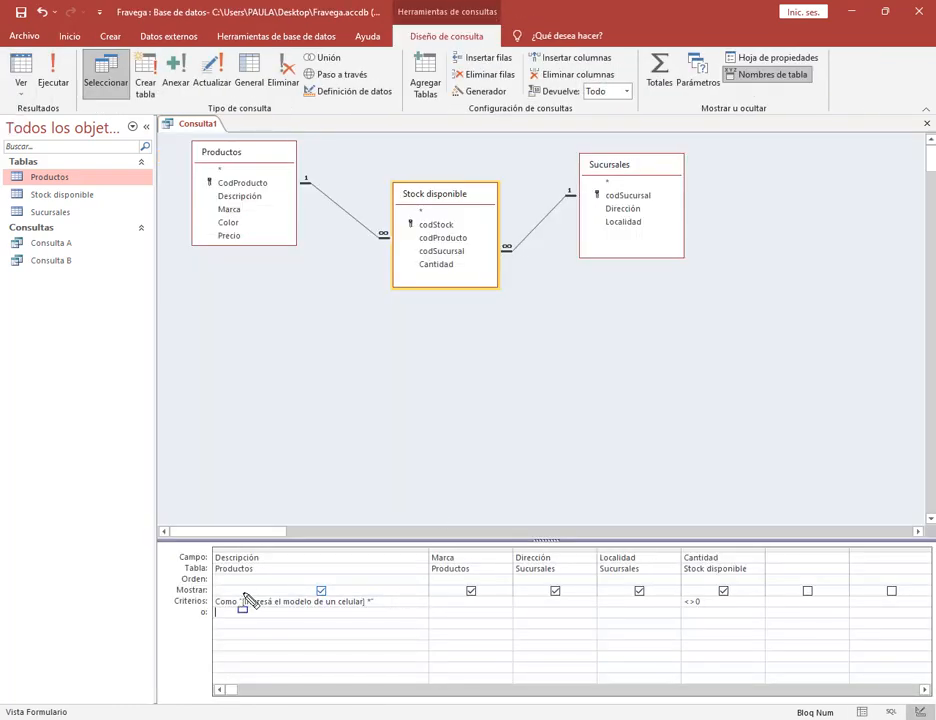
mouse_move(244, 601)
left_mouse_down()
mouse_move(382, 617)
mouse_move(296, 562)
mouse_move(296, 546)
mouse_move(289, 596)
left_mouse_up()
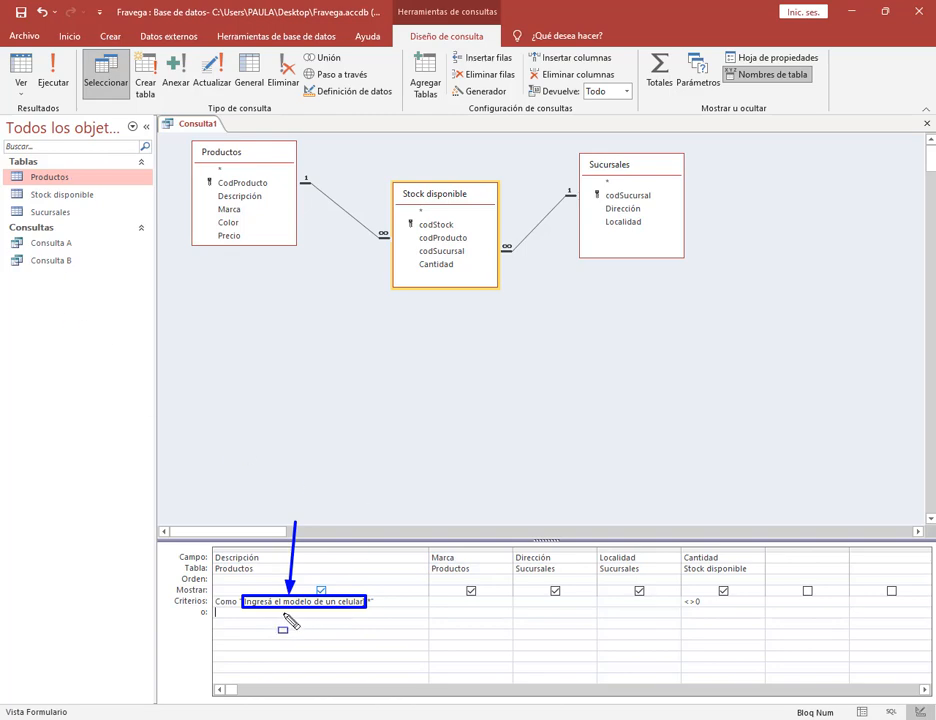
key("Escape")
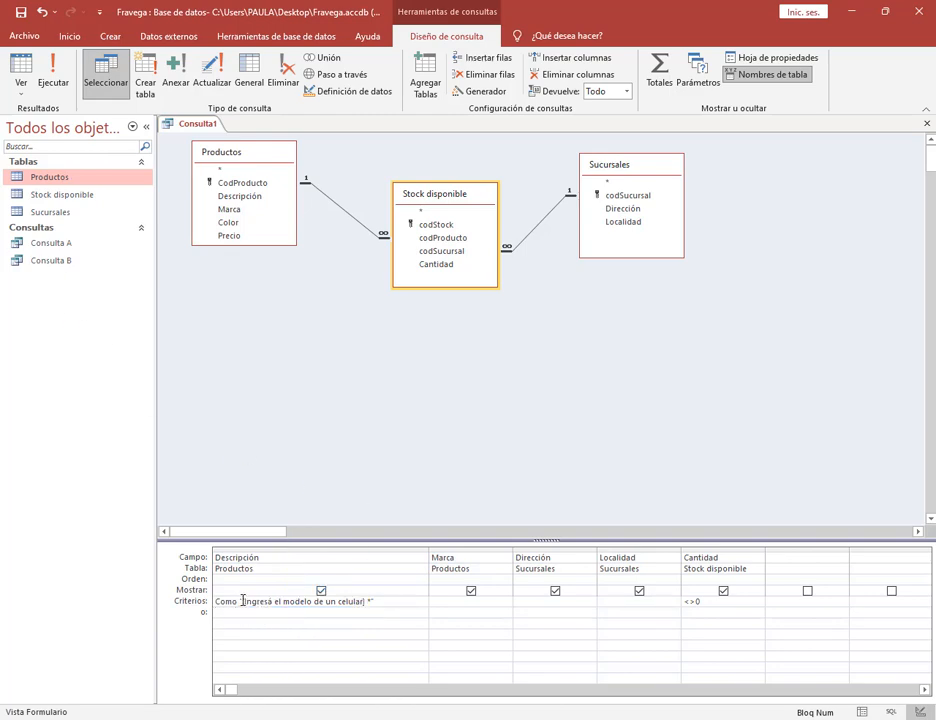
left_click_drag(242, 601, 370, 601)
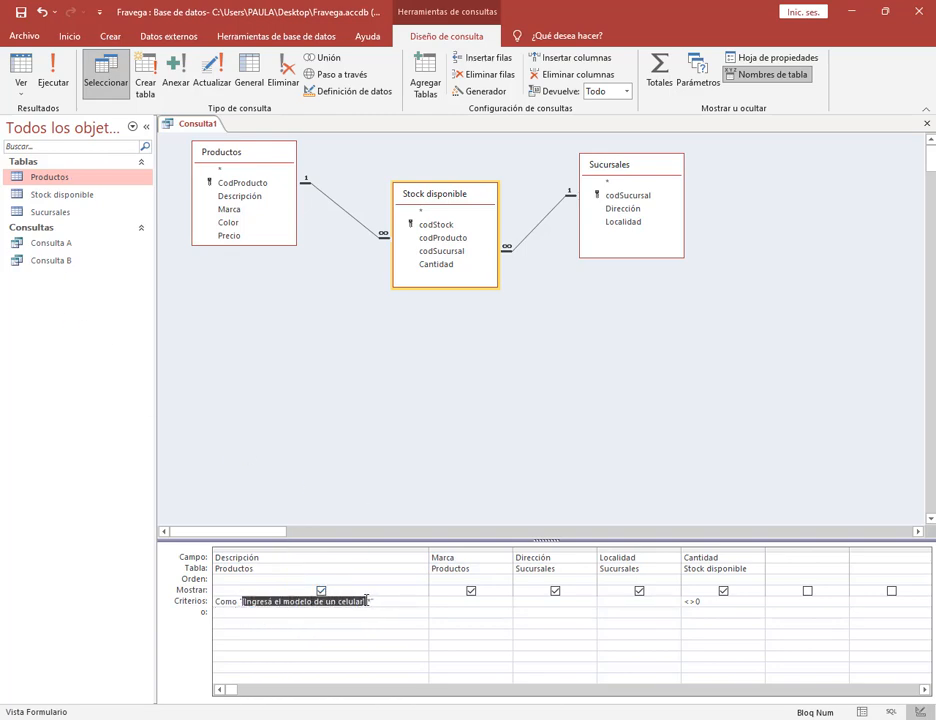
left_click(358, 602)
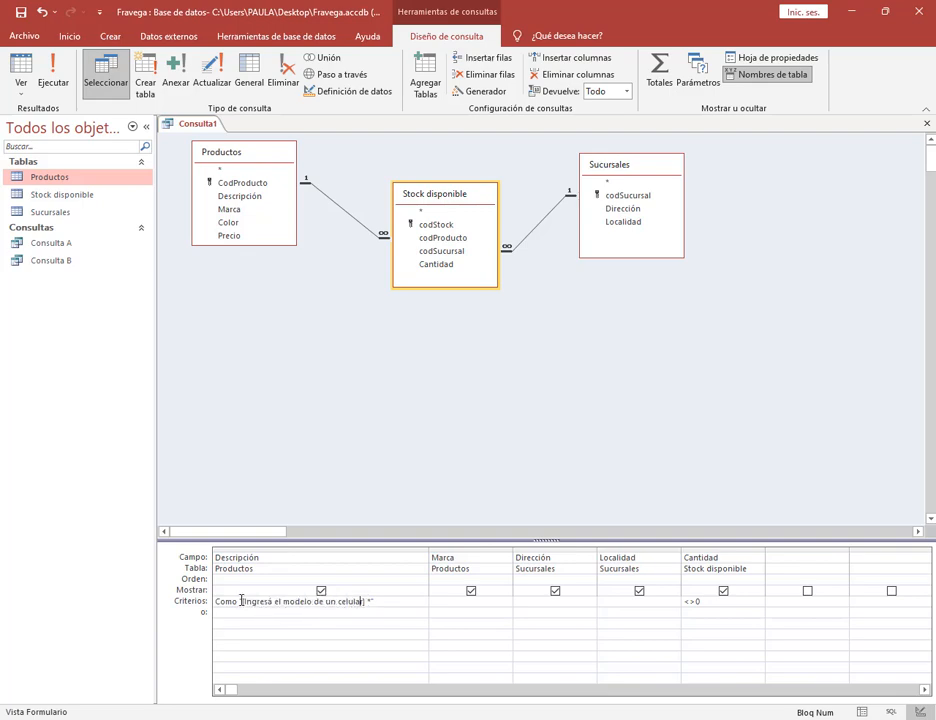
left_click_drag(242, 601, 205, 601)
key("Delete")
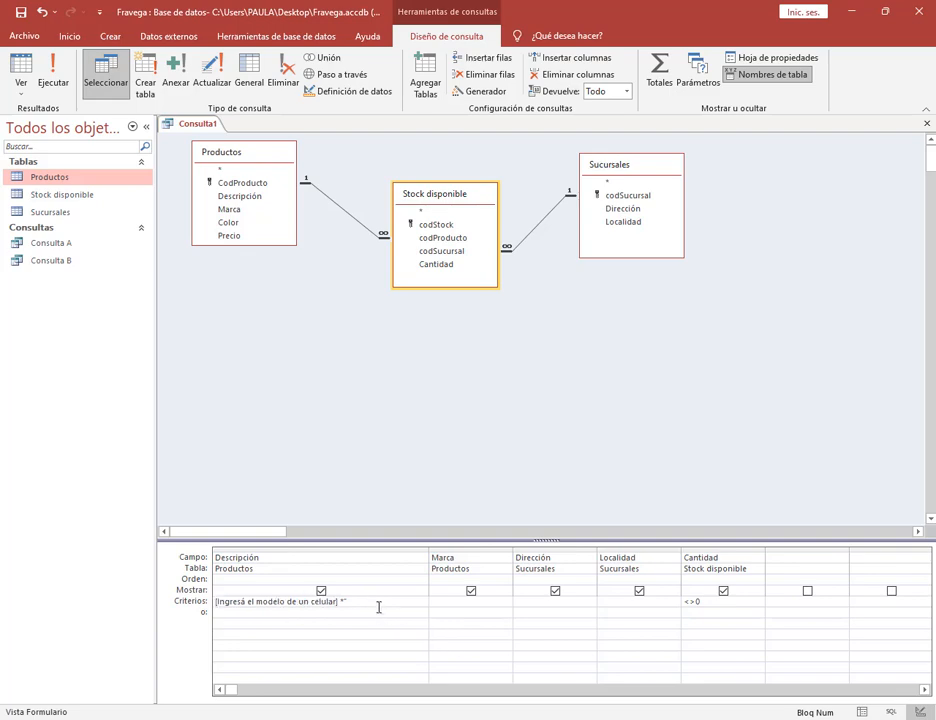
left_click(374, 601)
type("Como")
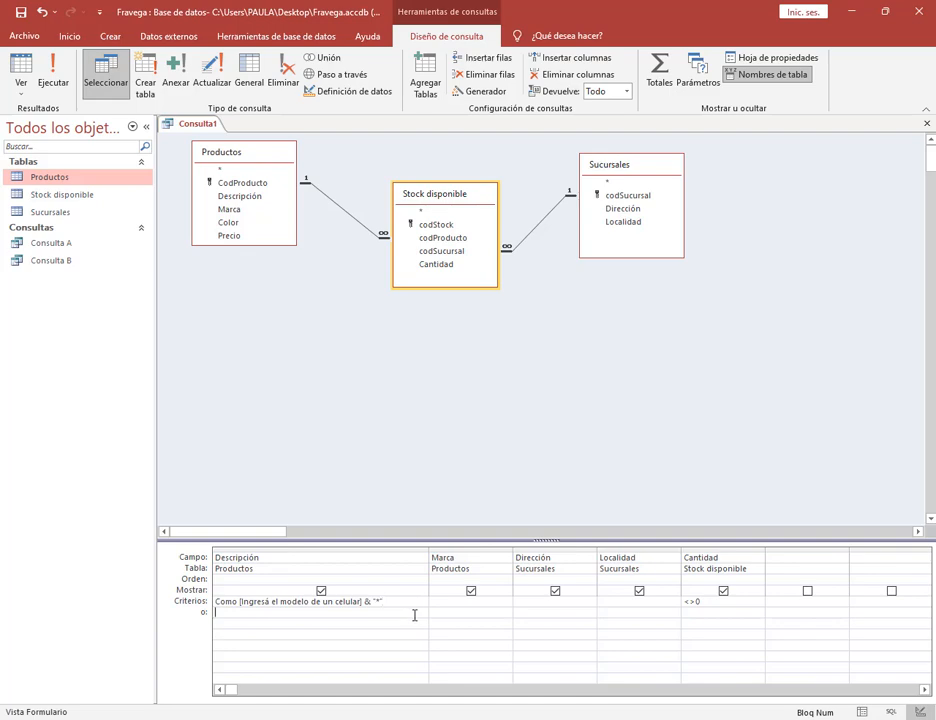
Test the parameter query with galaxy and with iphone as the model, returning to the query design.
left_click(41, 82)
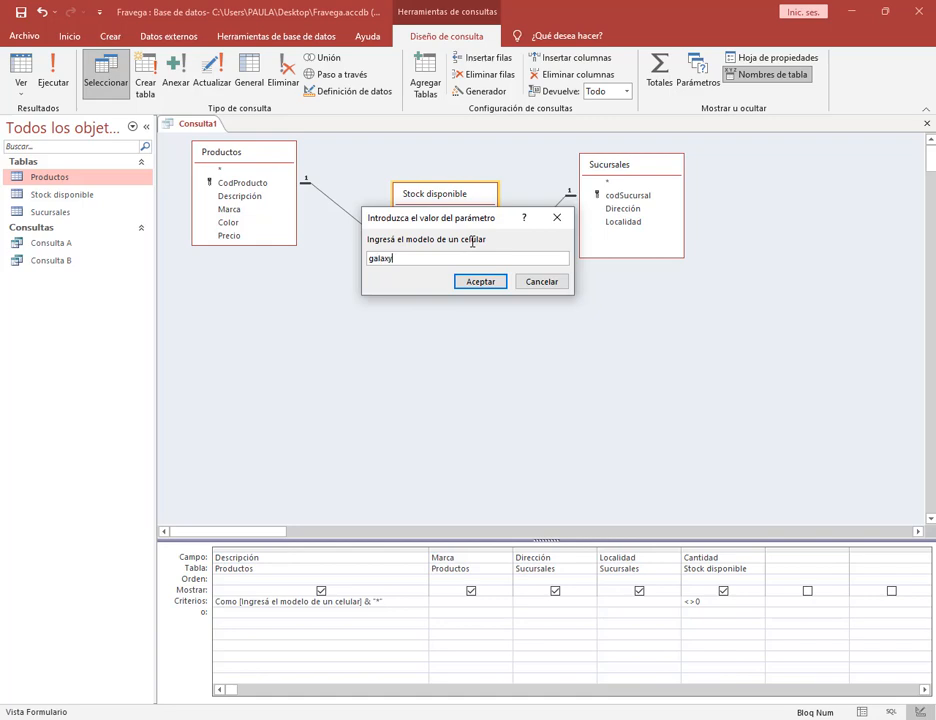
type("galaxy")
left_click(474, 284)
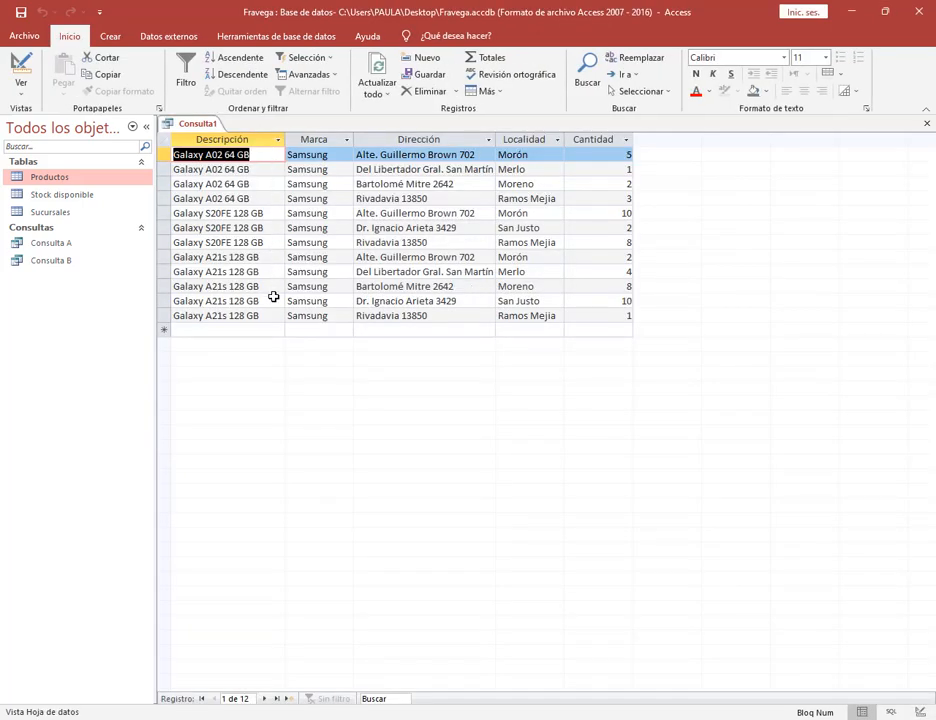
left_click(25, 62)
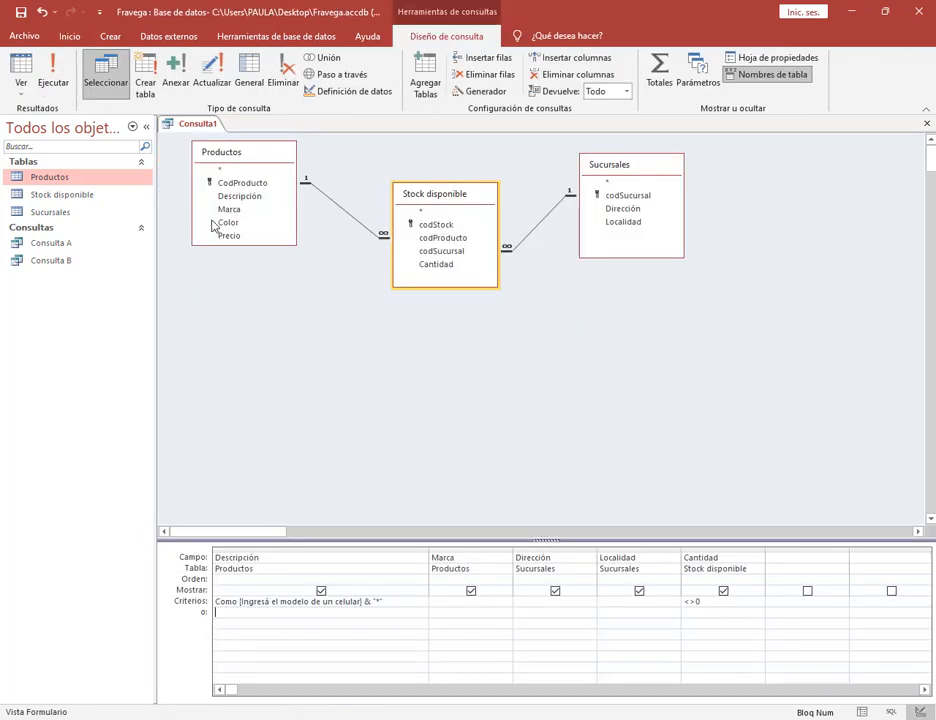
left_click(53, 82)
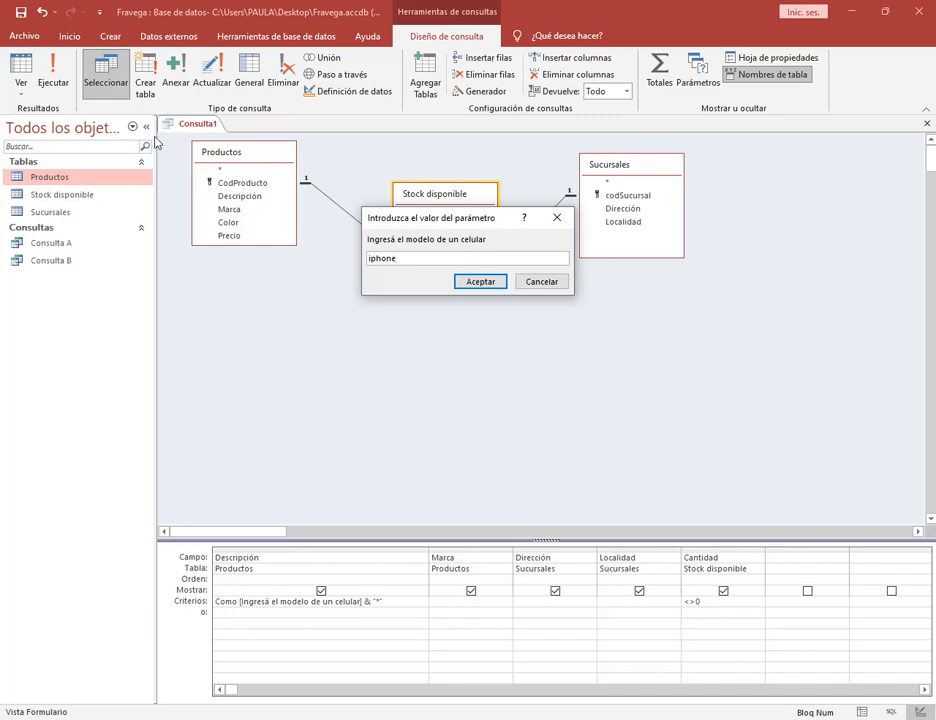
left_click(487, 282)
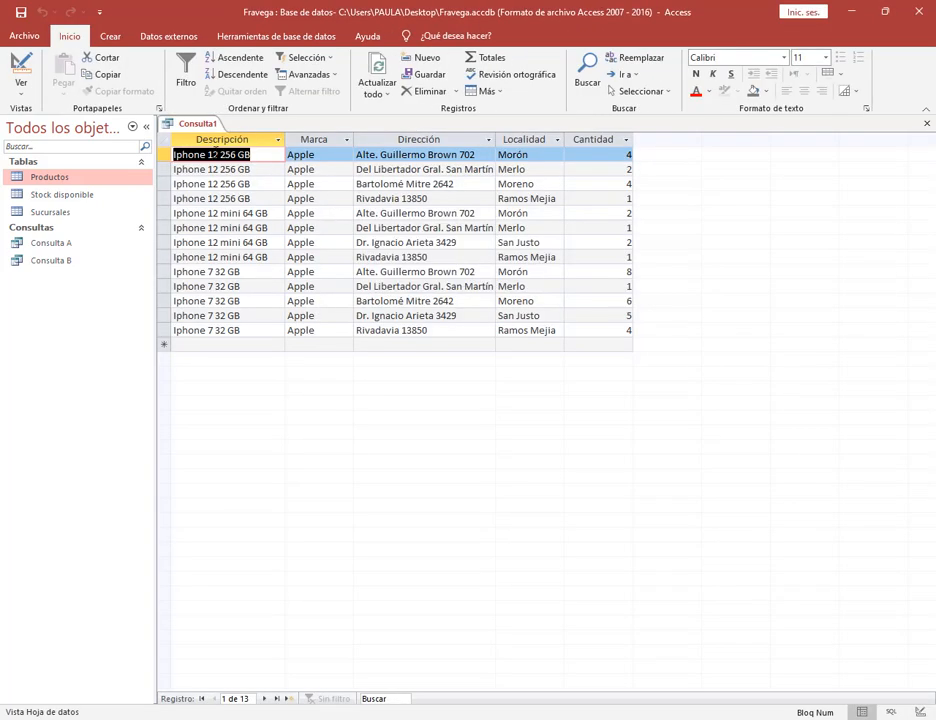
left_click(20, 65)
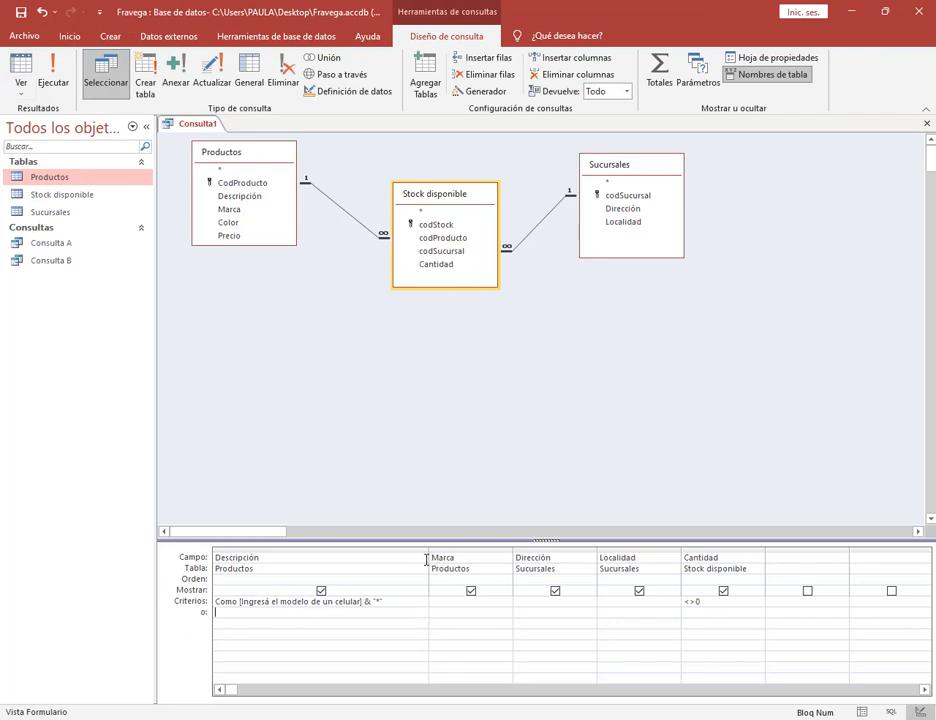
key("ctrl+alt+d")
left_click_drag(213, 593, 242, 612)
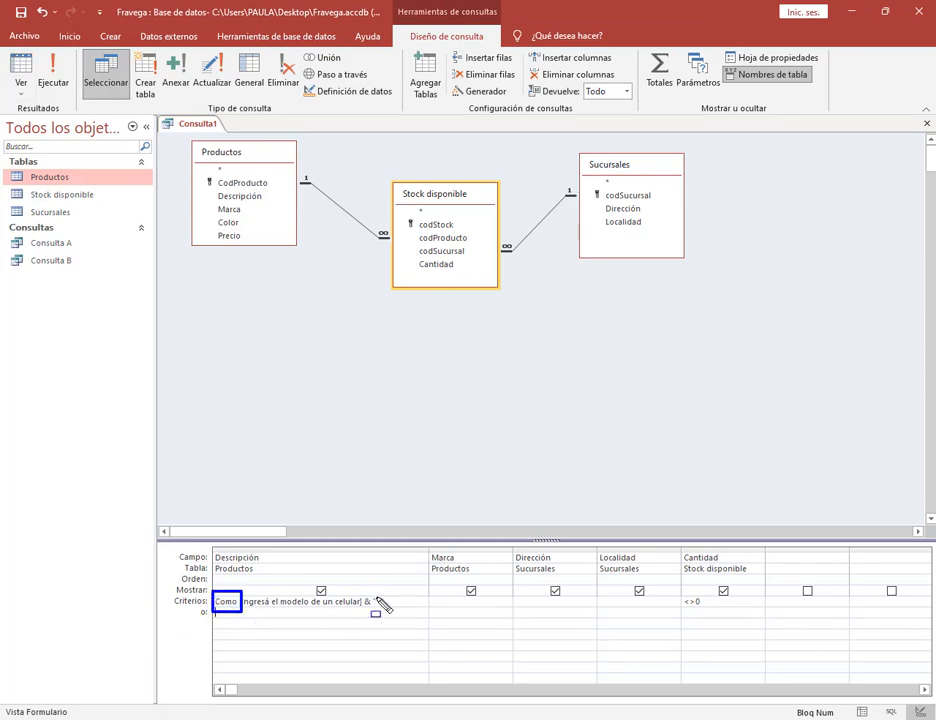
left_click_drag(370, 593, 384, 606)
left_click_drag(402, 545, 386, 598)
key("Escape")
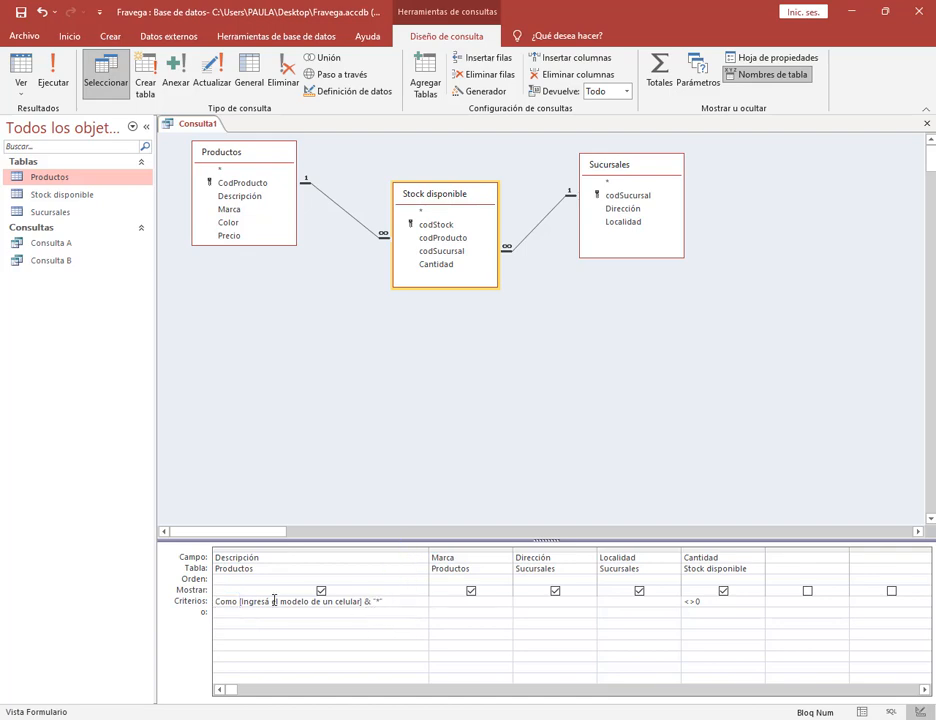
mouse_move(236, 591)
left_mouse_down()
mouse_move(285, 612)
mouse_move(362, 614)
left_mouse_up()
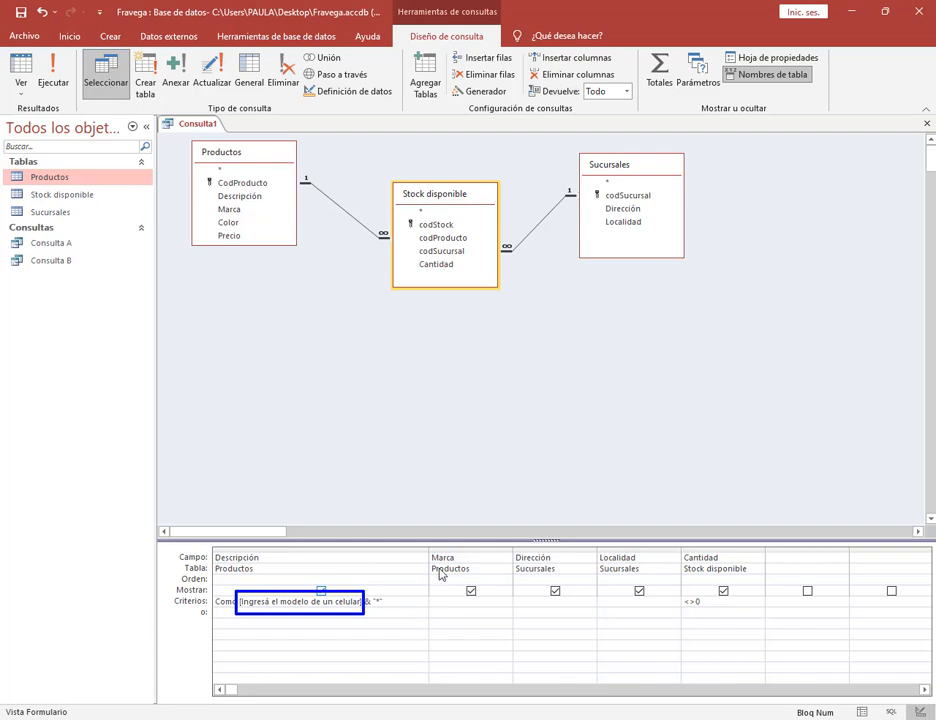
left_click_drag(375, 656, 369, 612)
key("Escape")
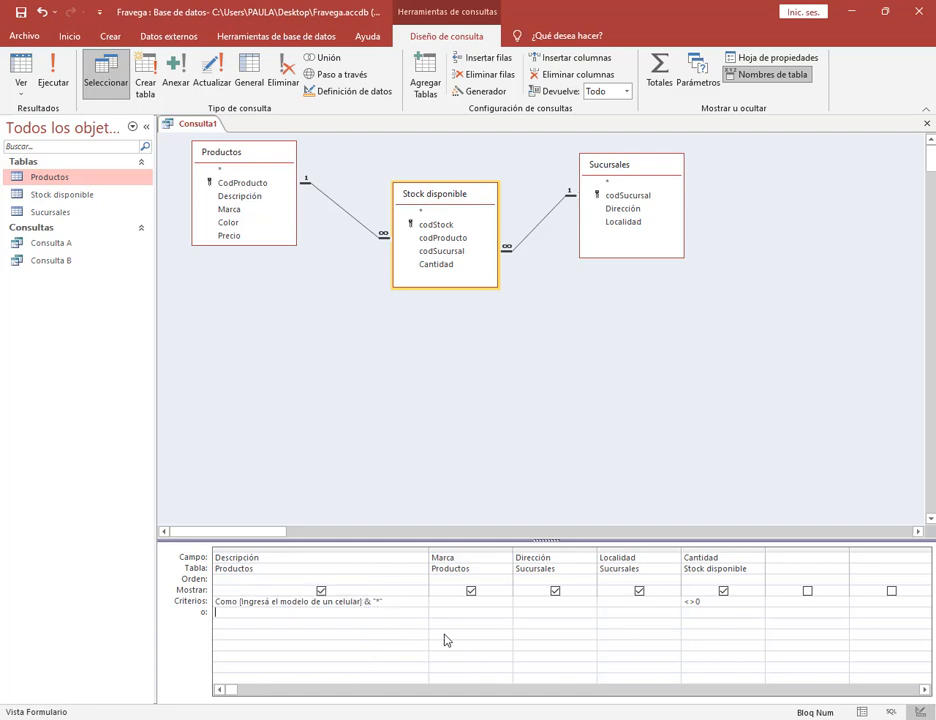
Save the query as Consulta C and close it.
left_click(21, 14)
left_click(448, 251)
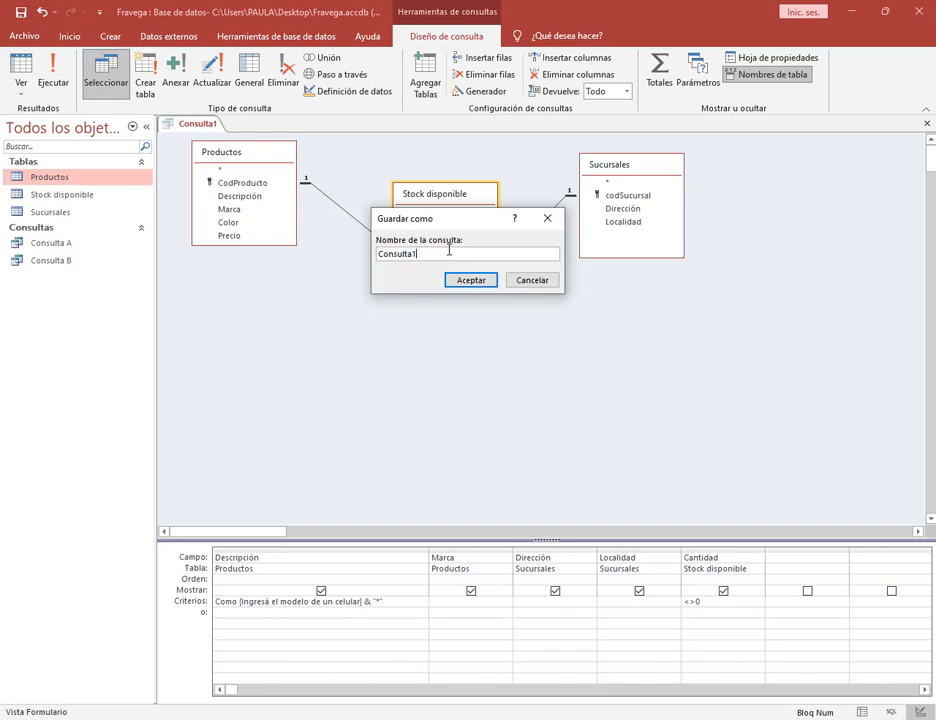
type("C")
key("Return")
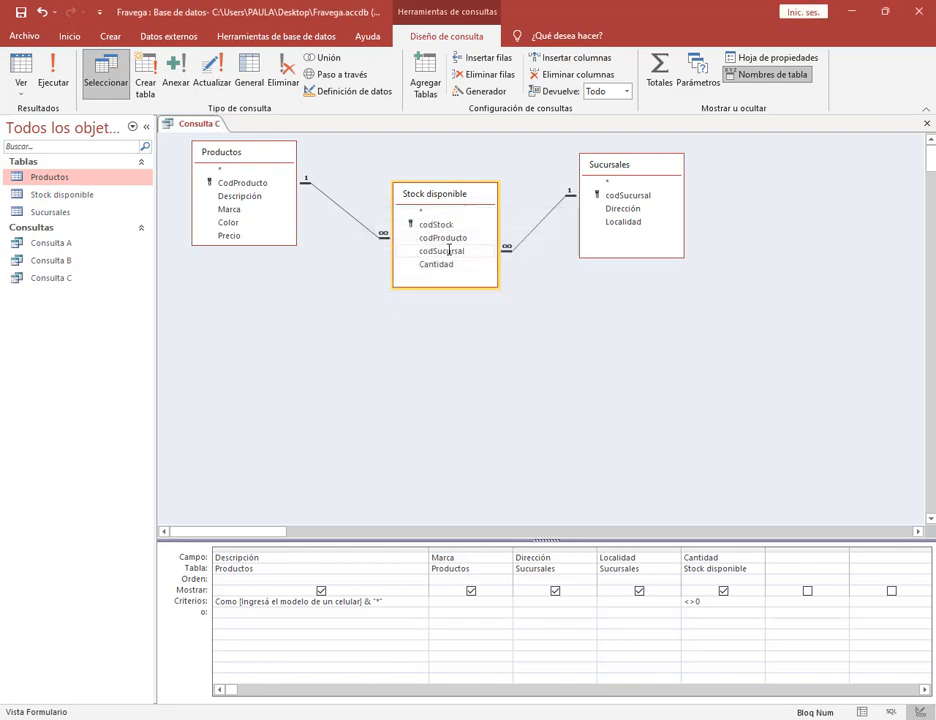
left_click(927, 123)
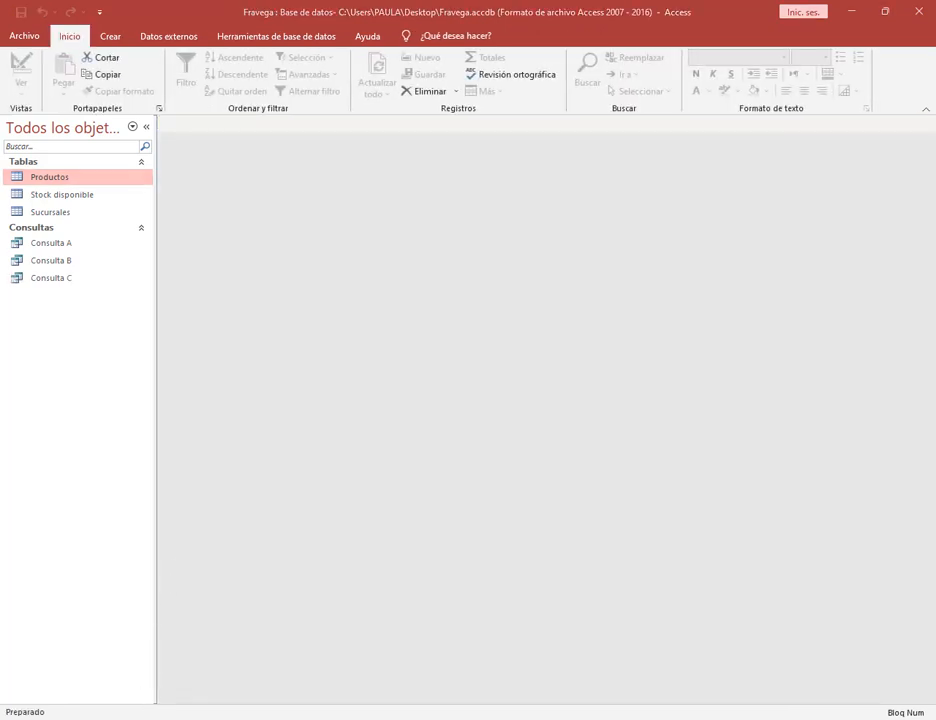
Switch to Fravega.pdf in the browser to read the next query exercise.
key("alt+Tab")
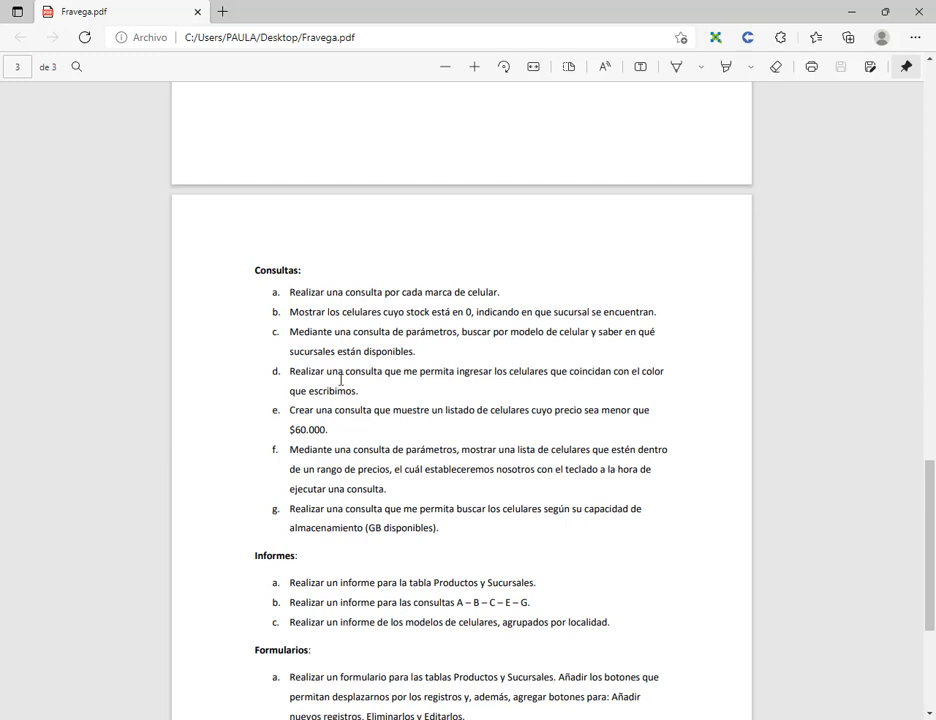
Return to the Fravega database in Access and create a new query design based on the Productos table.
left_click(852, 11)
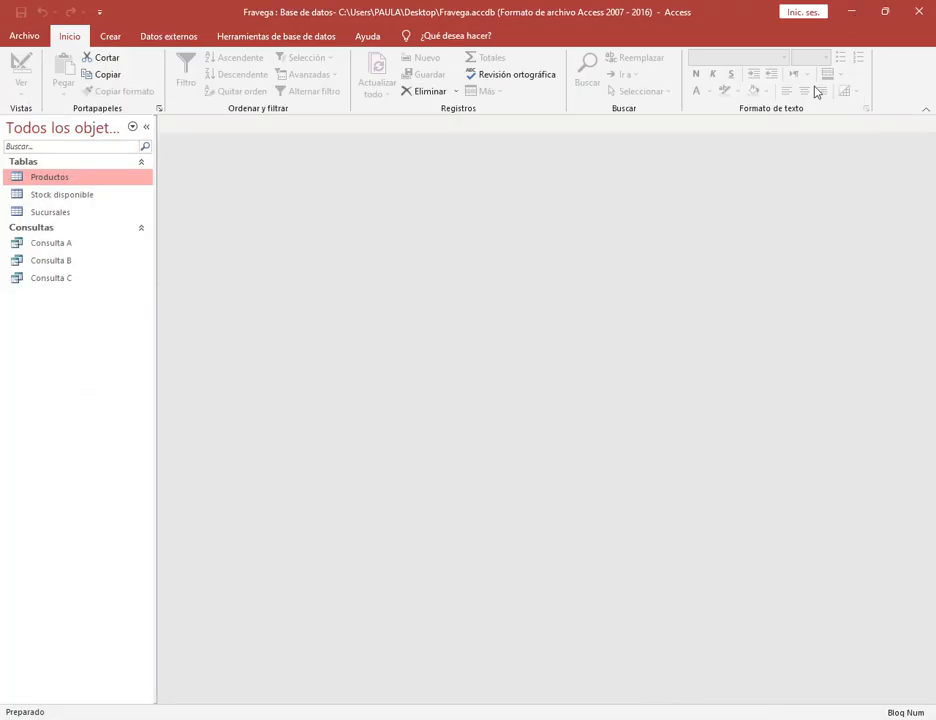
left_click(112, 36)
left_click(279, 84)
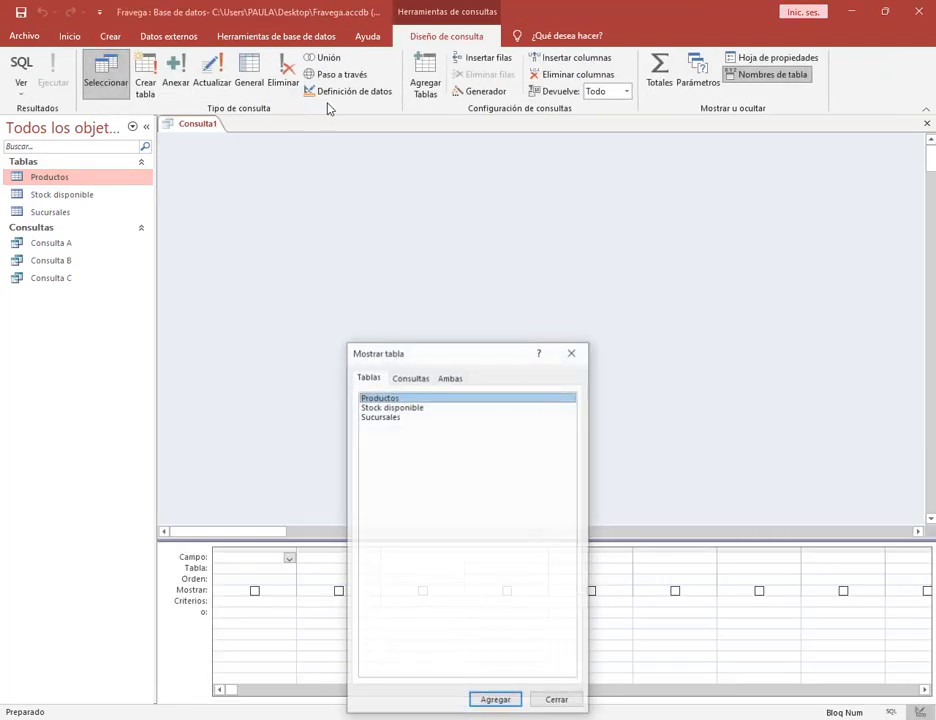
double_click(379, 397)
left_click(572, 352)
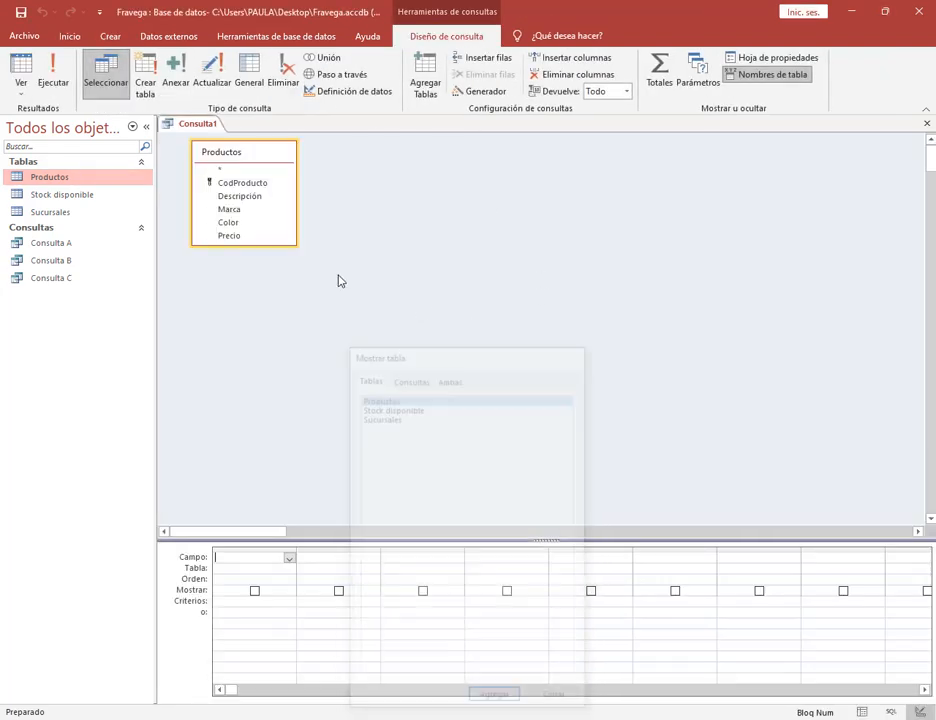
Add the Descripción, Marca, Color and Precio fields from Productos to the query grid.
double_click(240, 196)
double_click(230, 209)
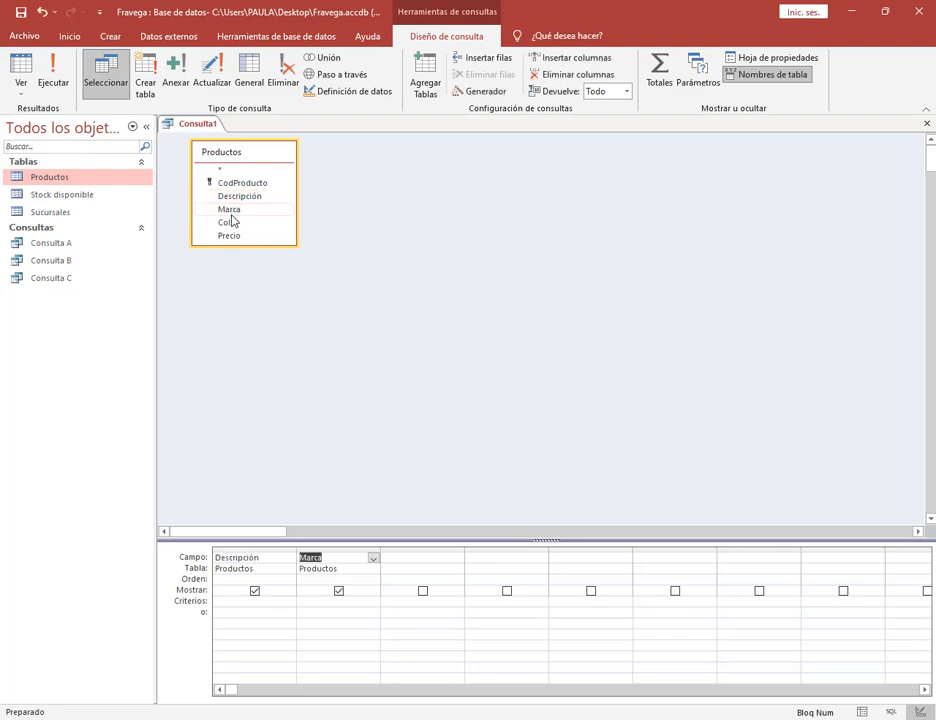
double_click(229, 223)
double_click(233, 236)
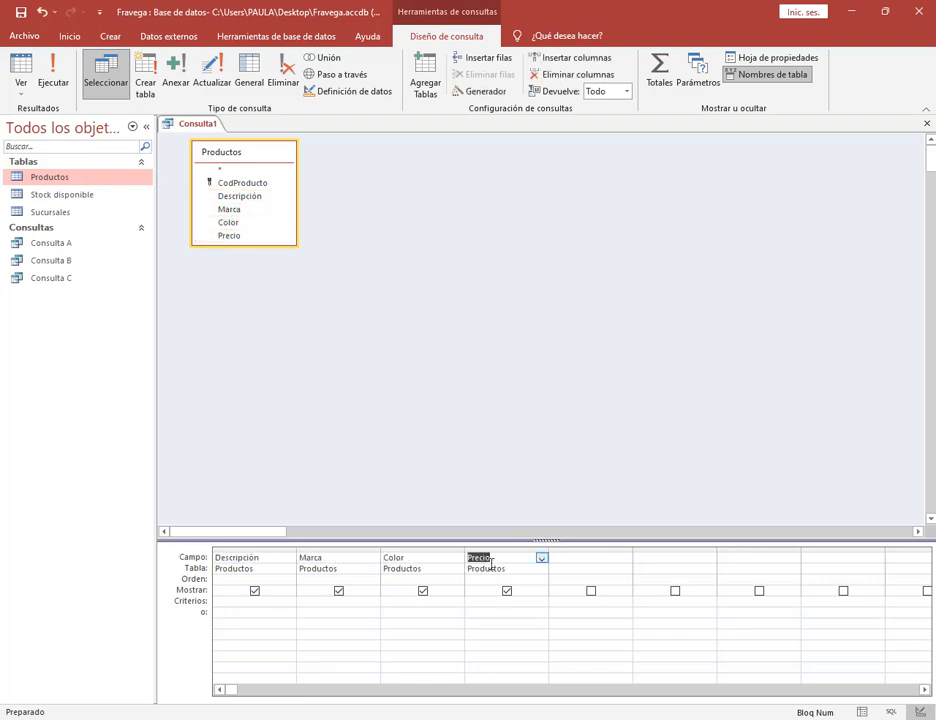
Widen the Color column in the query grid and set its criterion to [Ingresá el color del celular].
left_click_drag(464, 549, 533, 551)
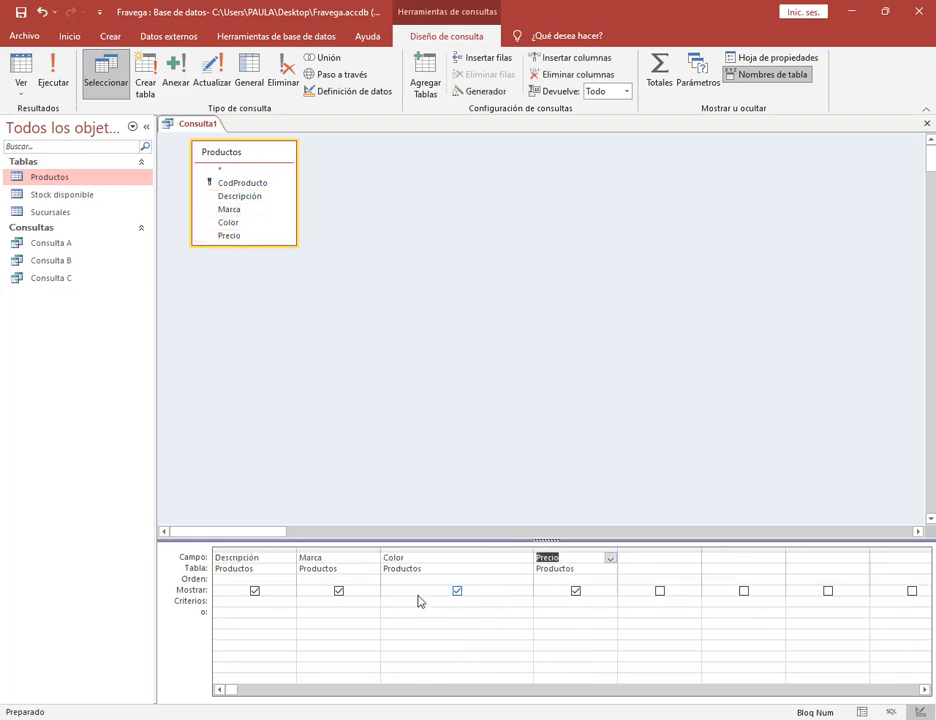
left_click(368, 604)
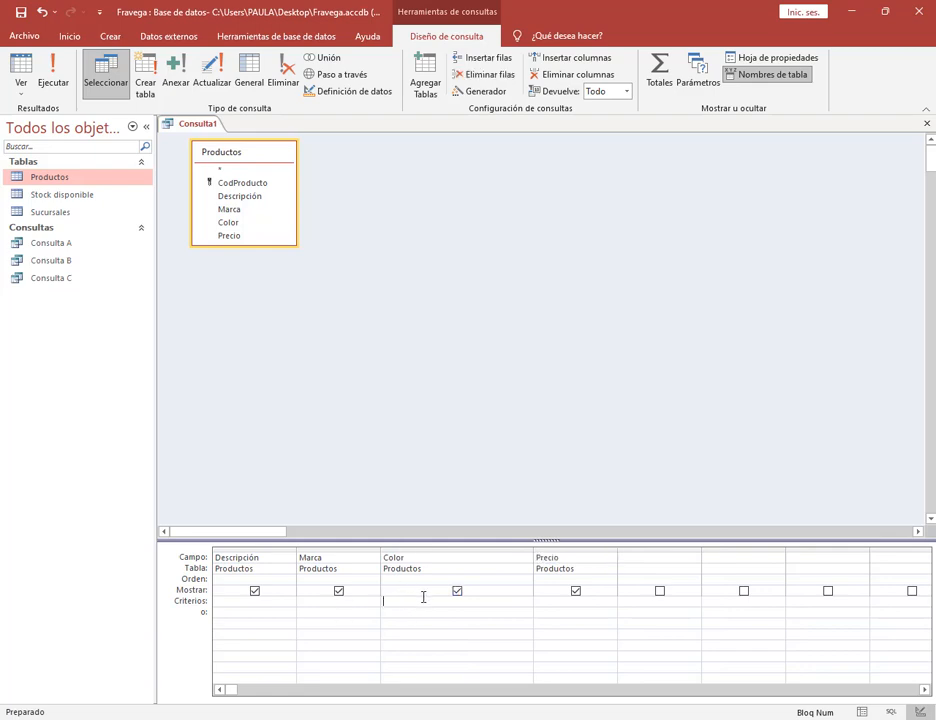
type("[Ingresá el color del celular")
Test the parameter query with gris and with negro as the colour, returning to the query design.
left_click(55, 76)
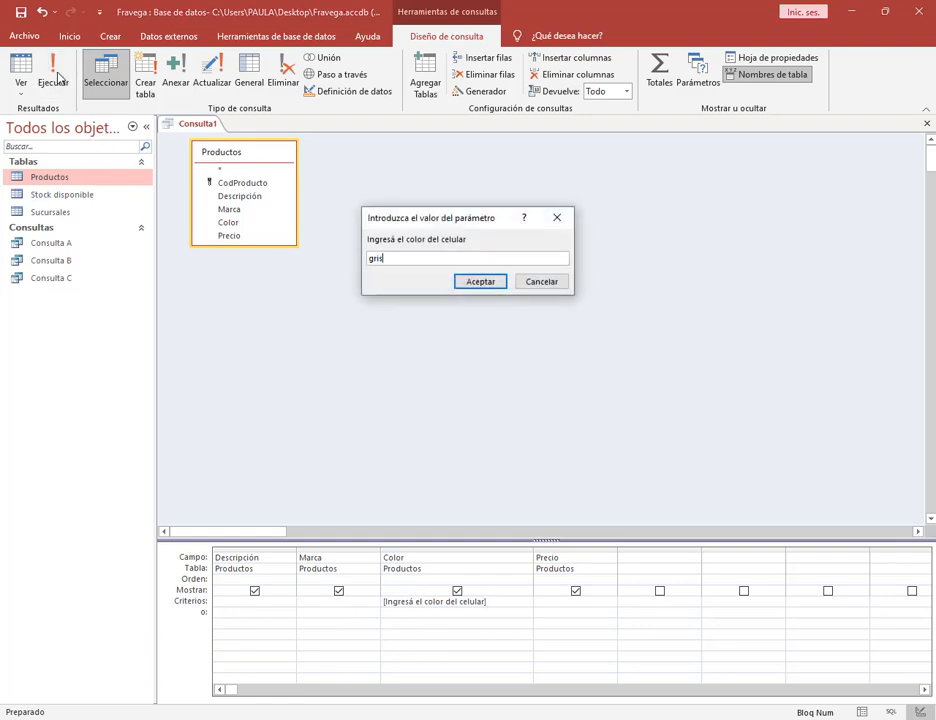
left_click(476, 285)
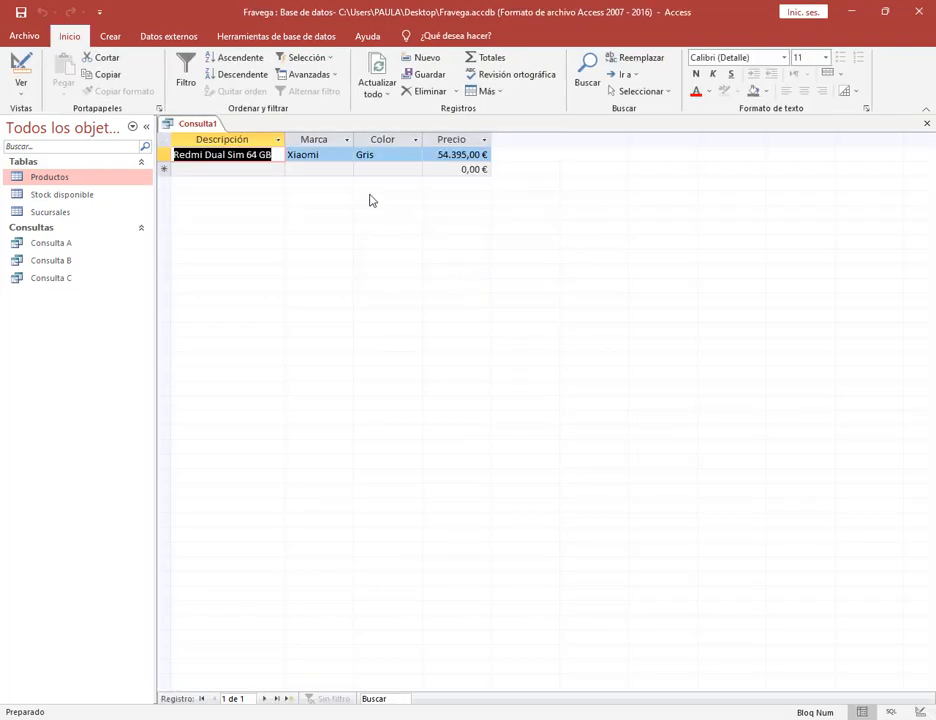
left_click(20, 70)
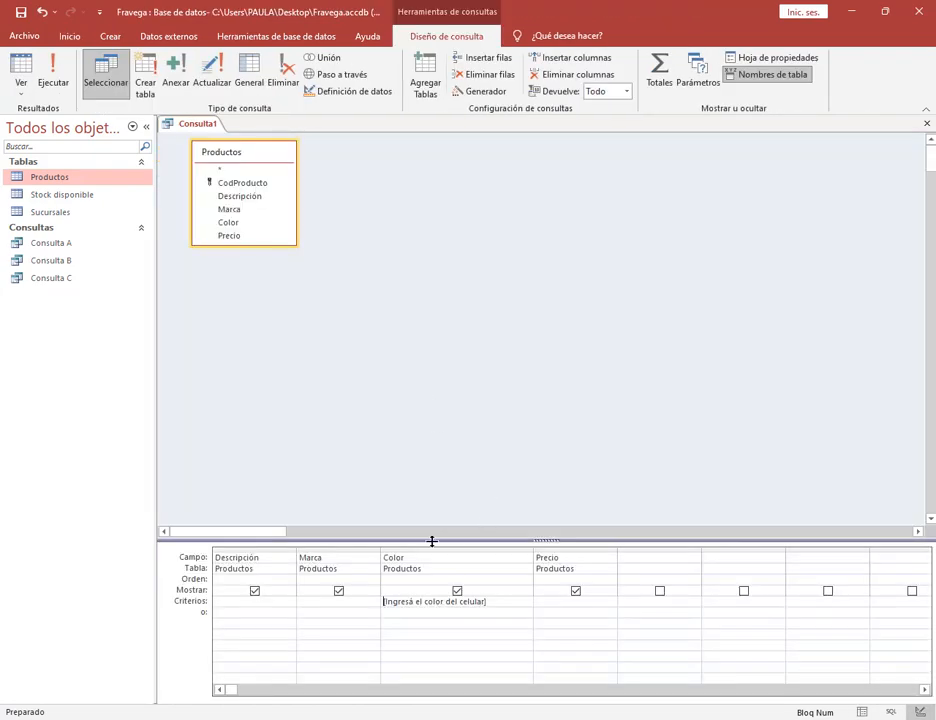
left_click(55, 68)
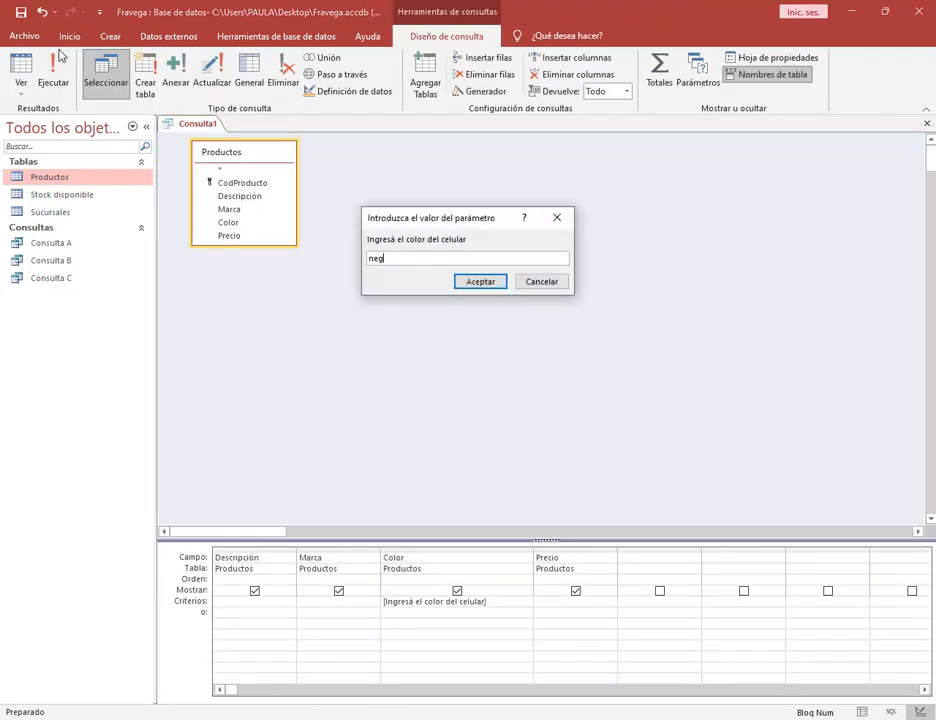
left_click(488, 281)
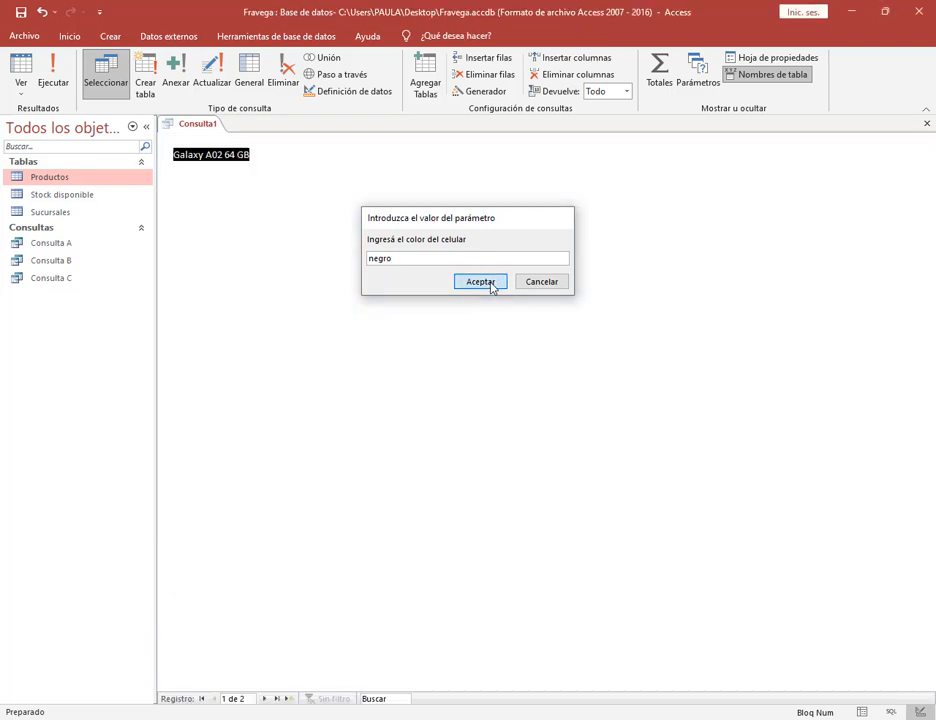
left_click(20, 66)
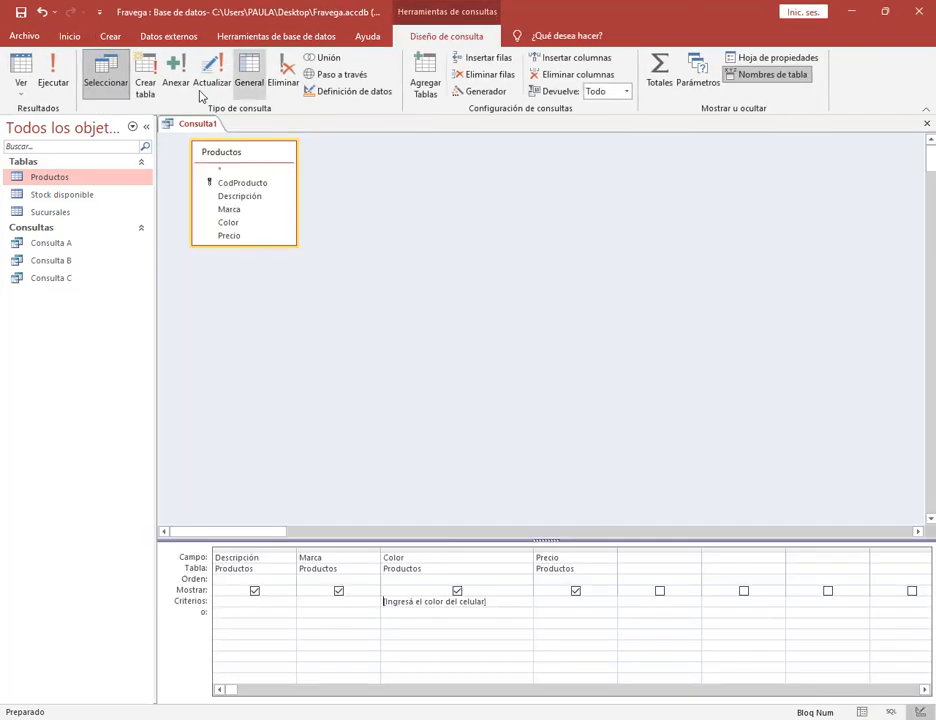
Save the query as Consulta D and close it.
left_click(20, 12)
left_click(447, 254)
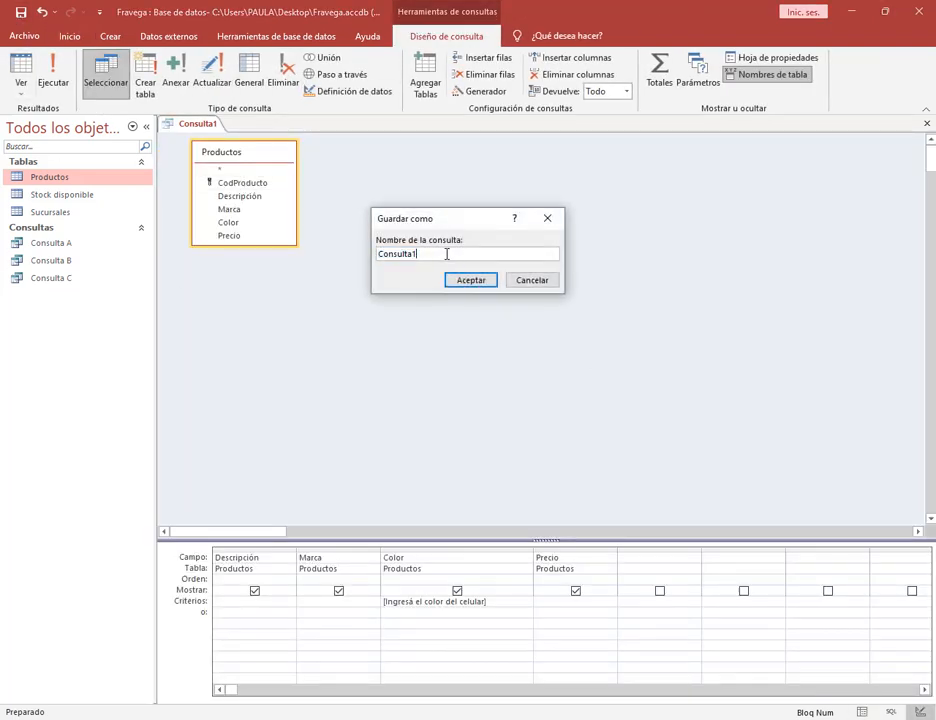
key("Return")
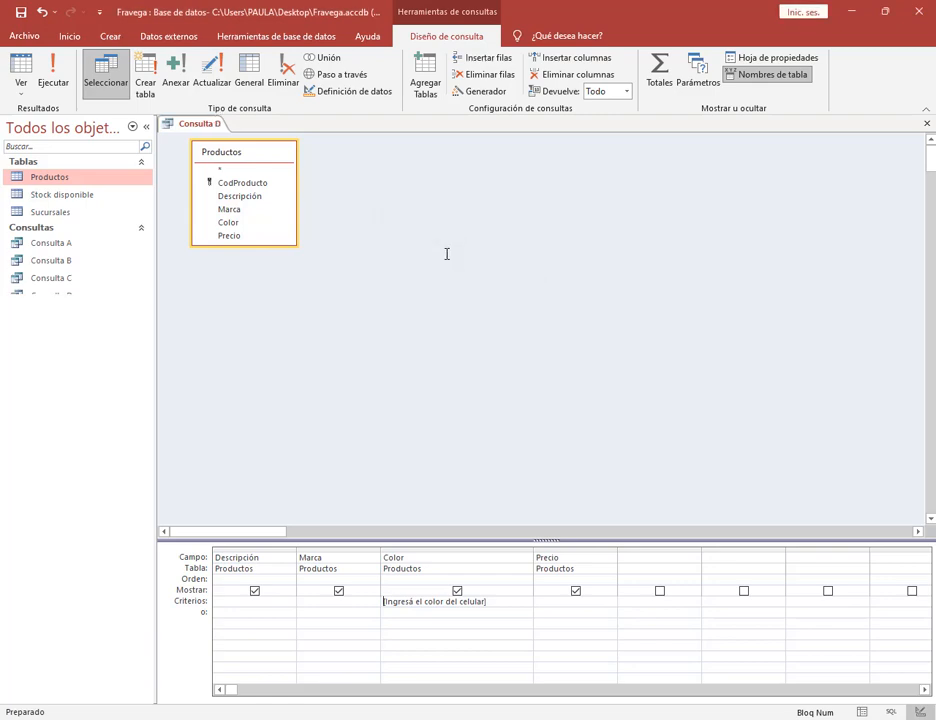
left_click(927, 127)
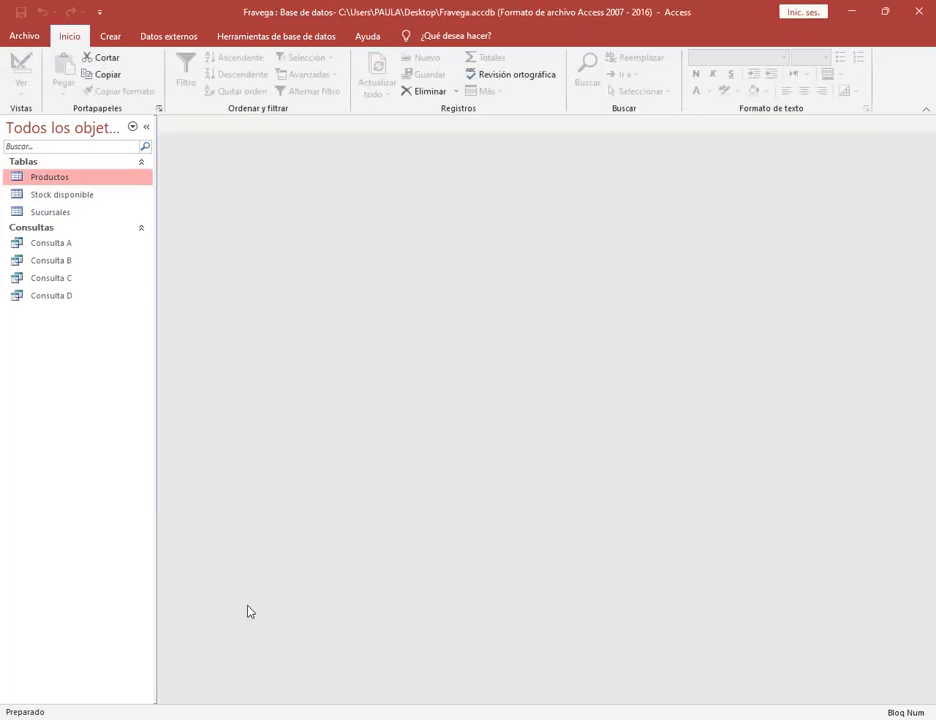
Check exercise e in Fravega.pdf in the browser and create a new Access query design with the Productos table.
key("alt+Tab")
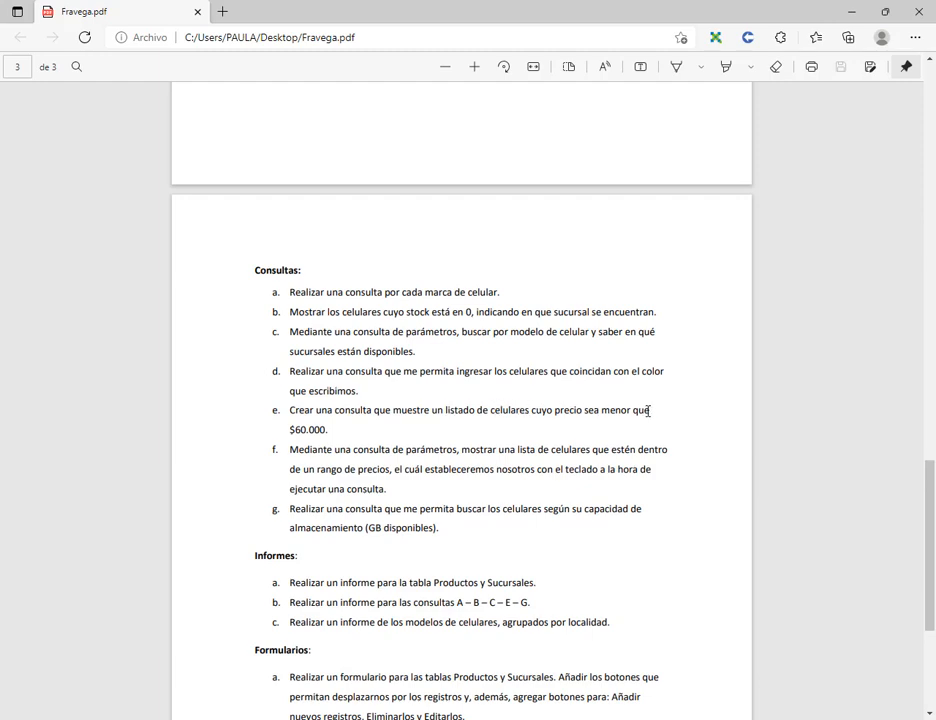
key("alt+Tab")
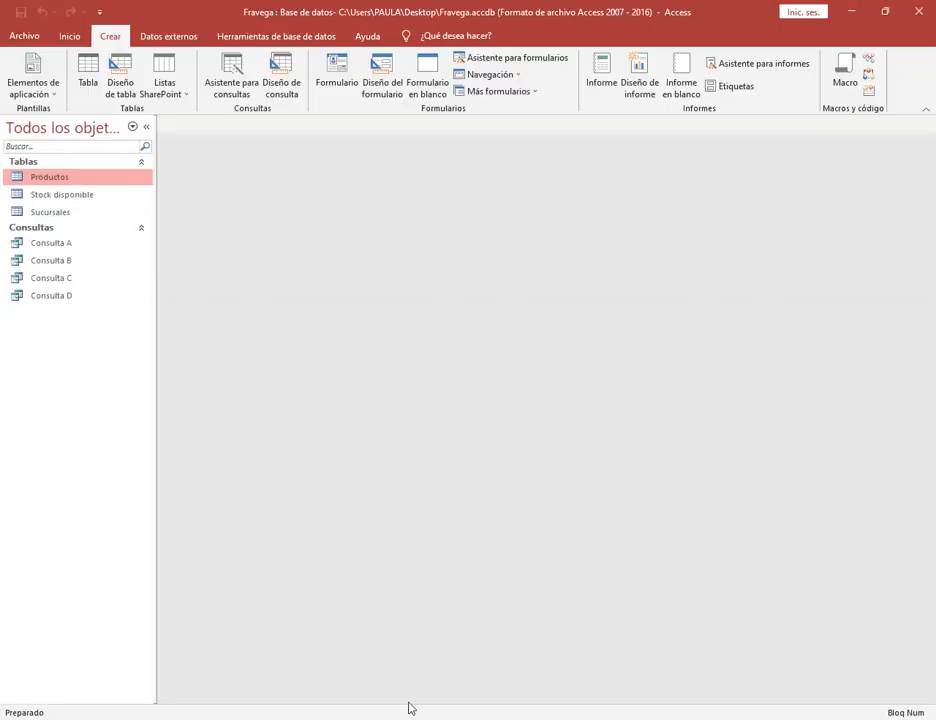
left_click(280, 72)
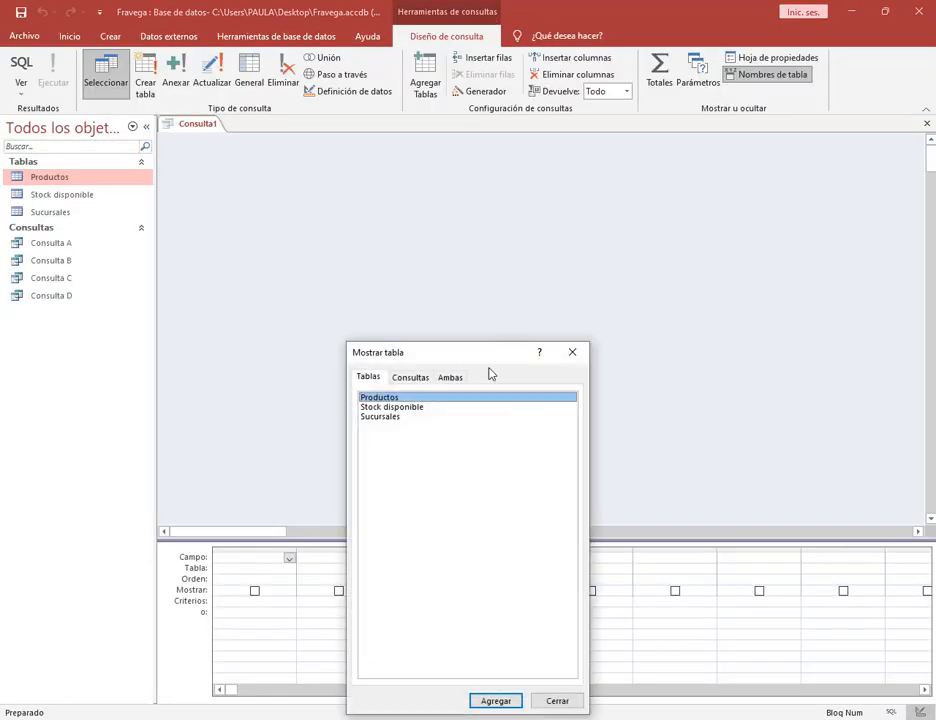
double_click(385, 398)
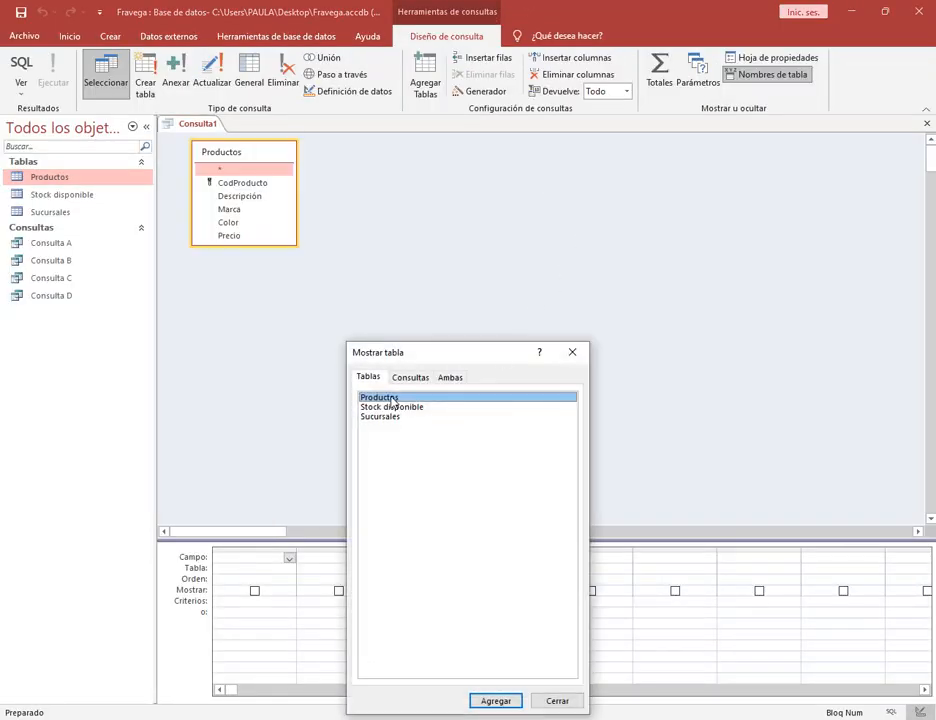
left_click(559, 700)
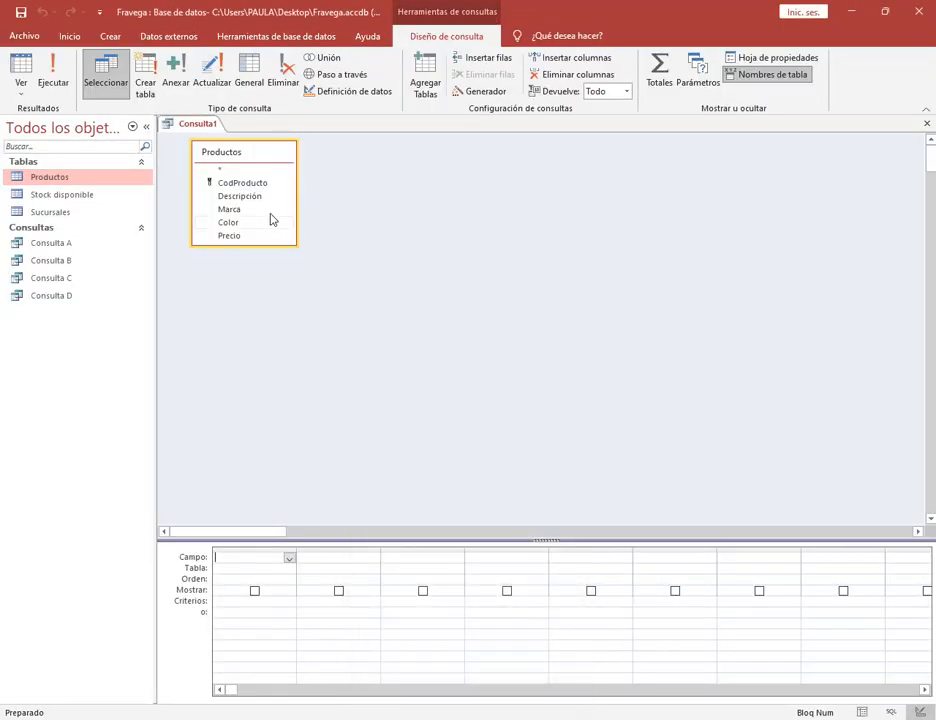
Add the CodProducto, Descripción, Marca, Color and Precio fields of Productos to the query grid.
double_click(257, 153)
left_click_drag(249, 182, 270, 564)
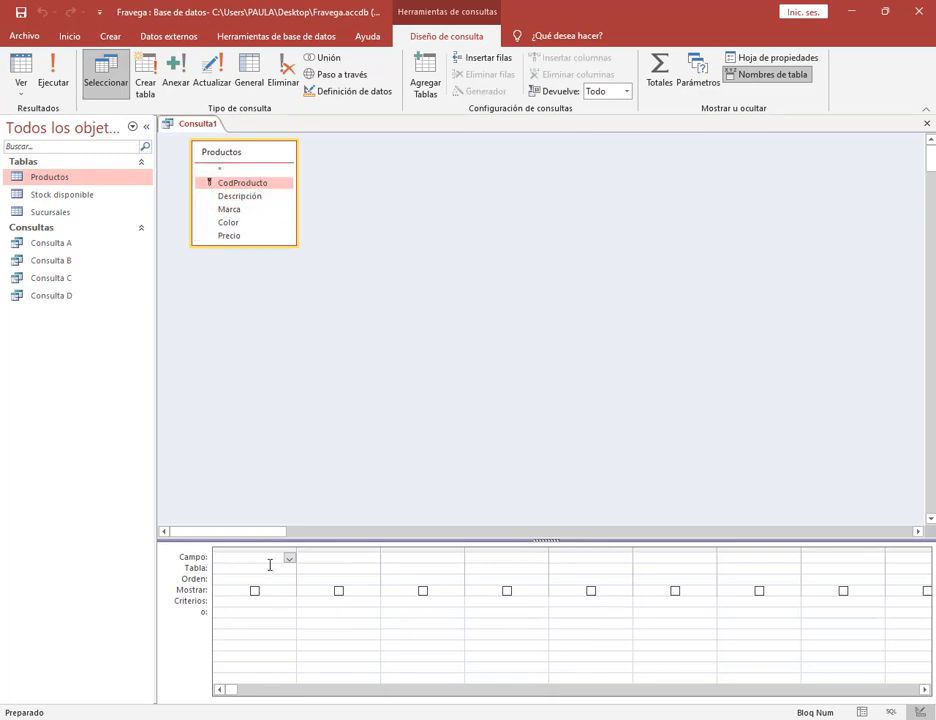
double_click(244, 196)
double_click(236, 210)
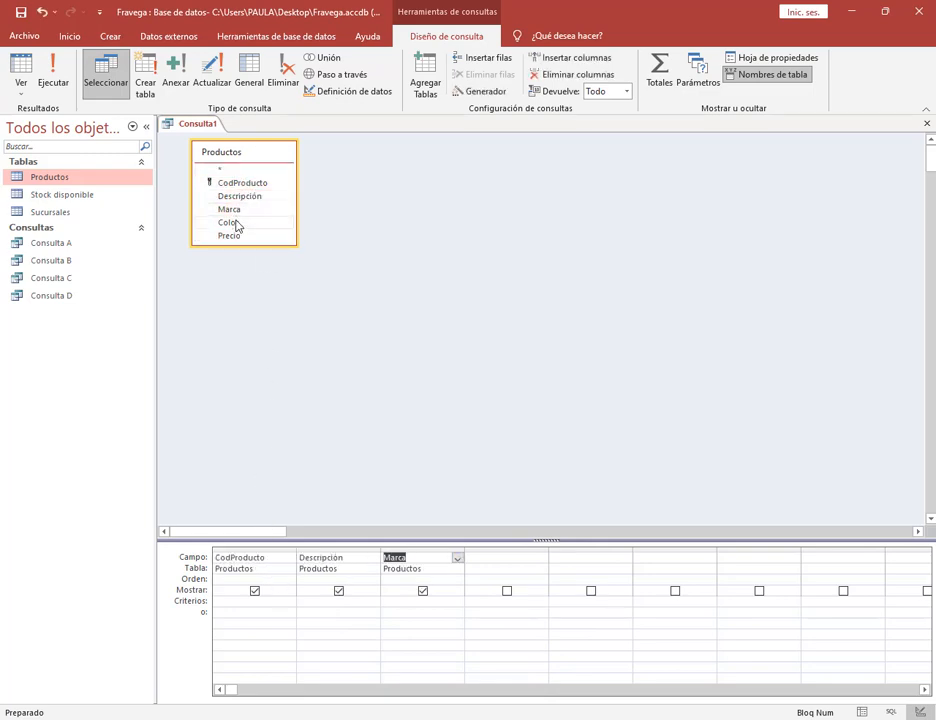
double_click(236, 222)
left_click_drag(236, 235, 604, 562)
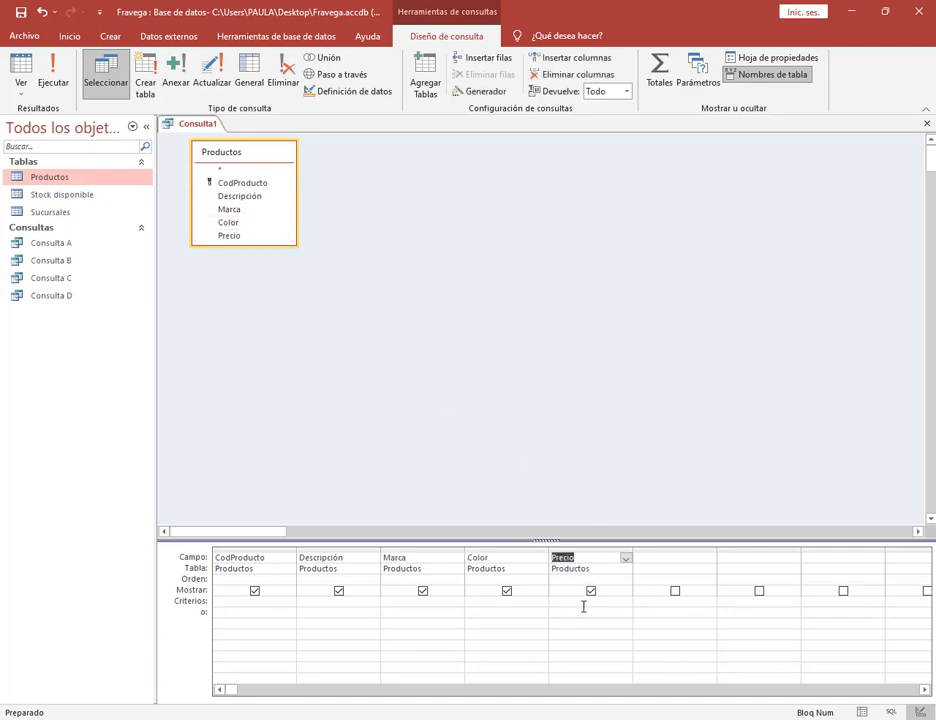
Set the Precio criterion to <60000 and run the query.
left_click(574, 601)
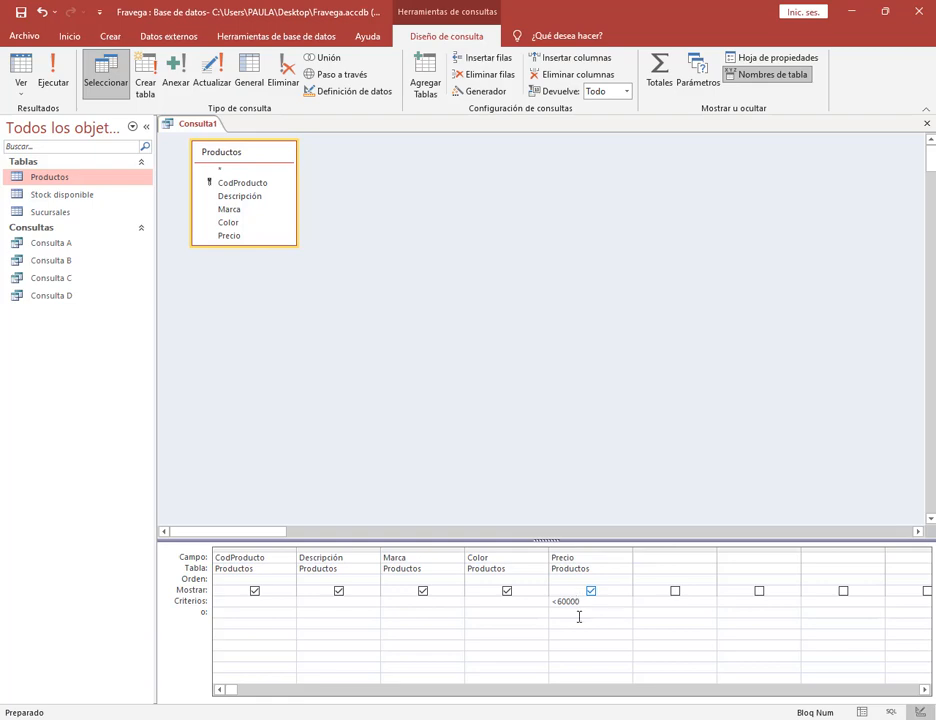
left_click(46, 87)
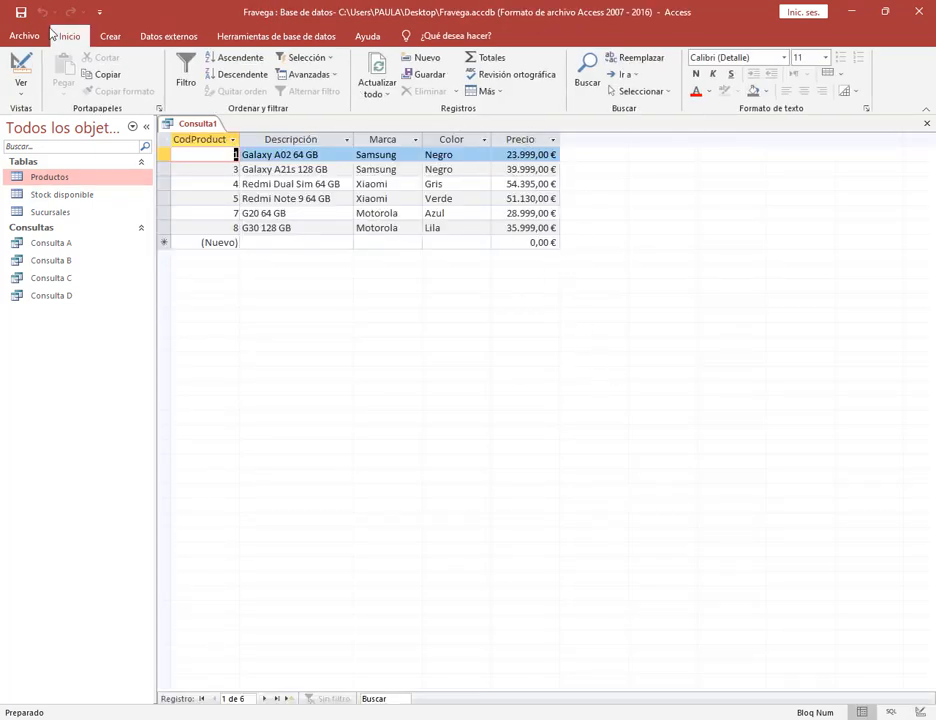
Save the query of phones under 60000 as Consulta E.
left_click(20, 12)
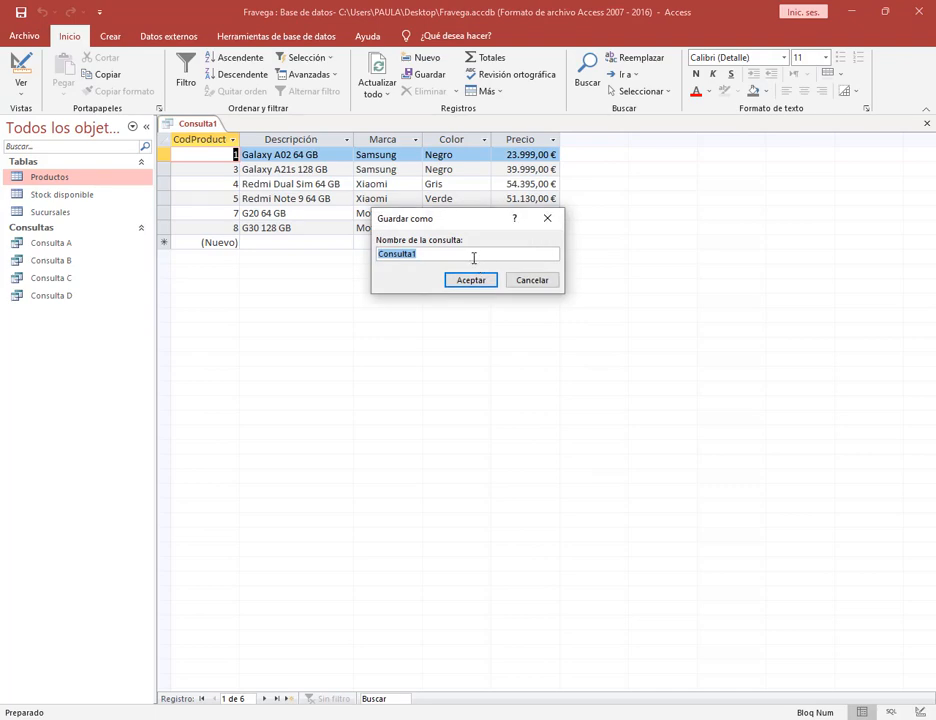
left_click(471, 256)
key("Return")
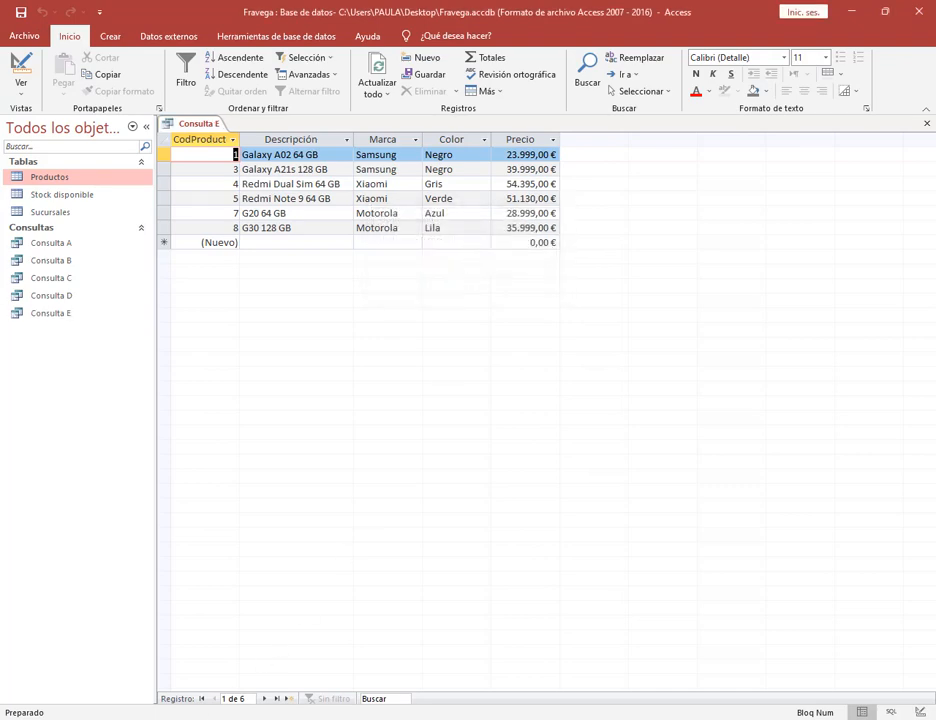
Read exercise f in Fravega.pdf in the browser, returning to Access to close Consulta E.
key("alt+Tab")
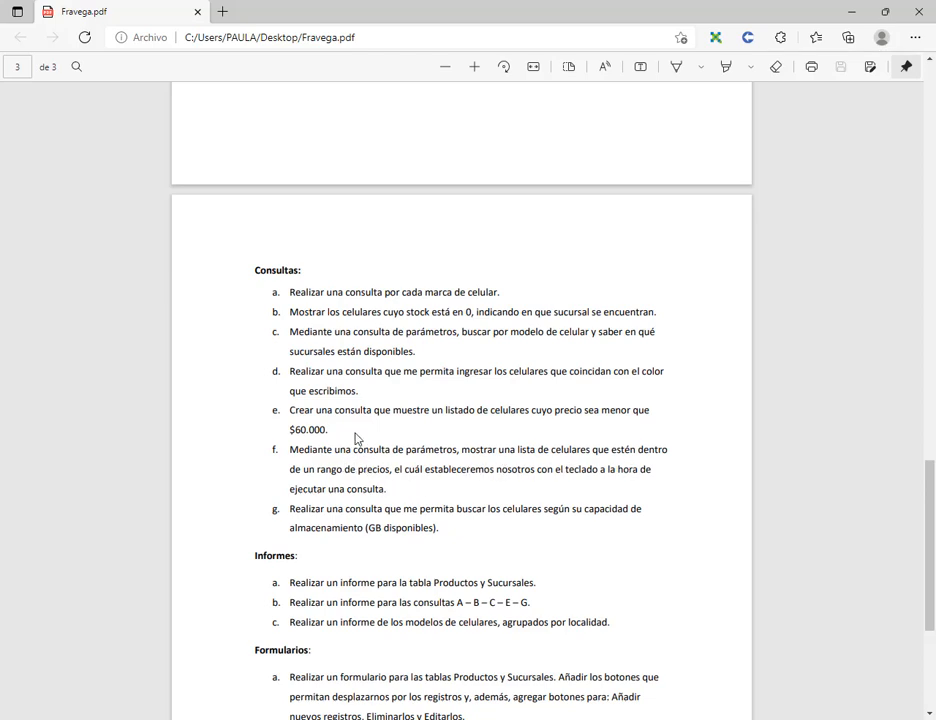
left_click(851, 15)
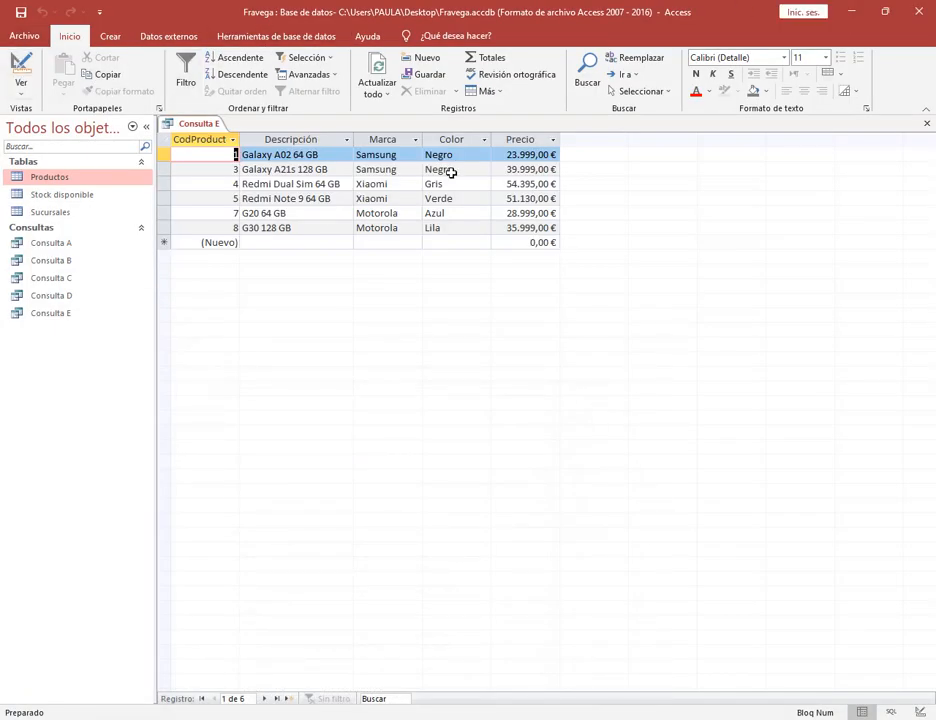
left_click(926, 123)
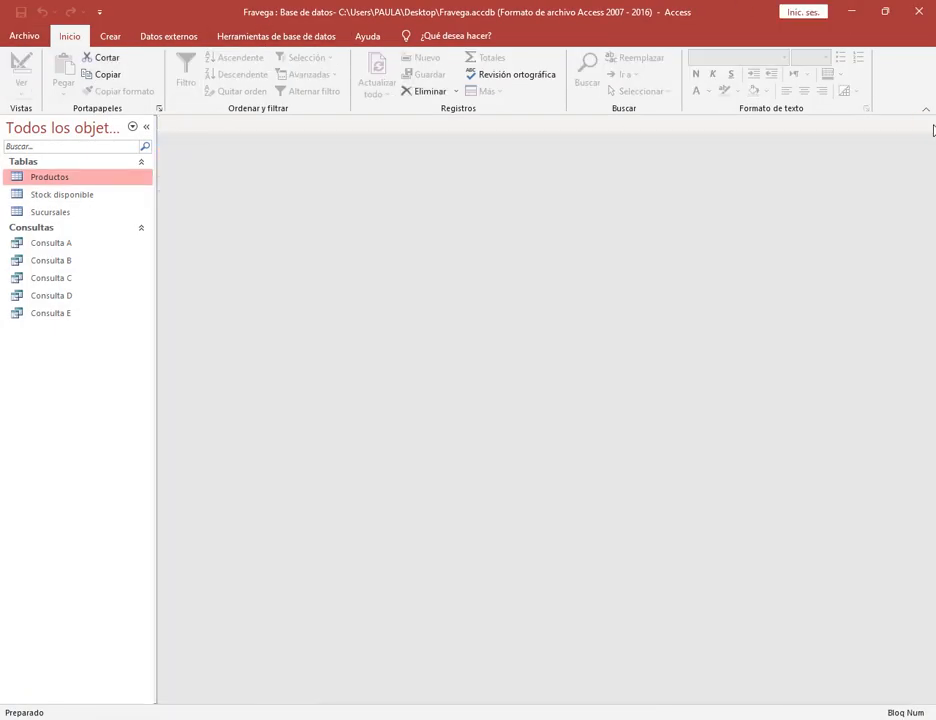
Create a new query design from the Productos table with the fields CodProducto, Descripción, Marca, Color and Precio.
left_click(110, 37)
left_click(282, 80)
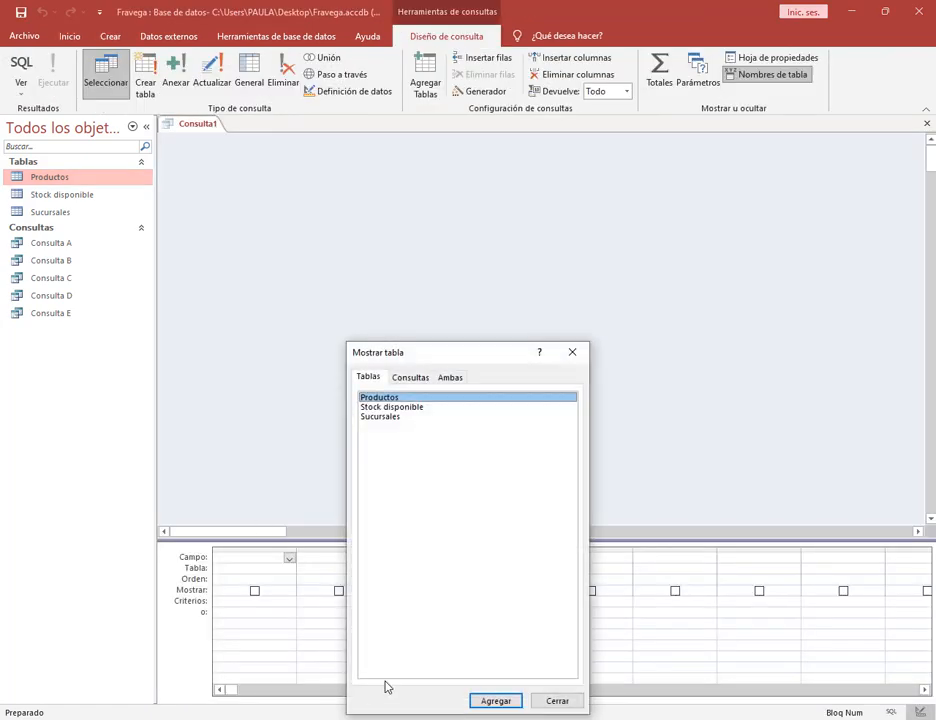
double_click(390, 400)
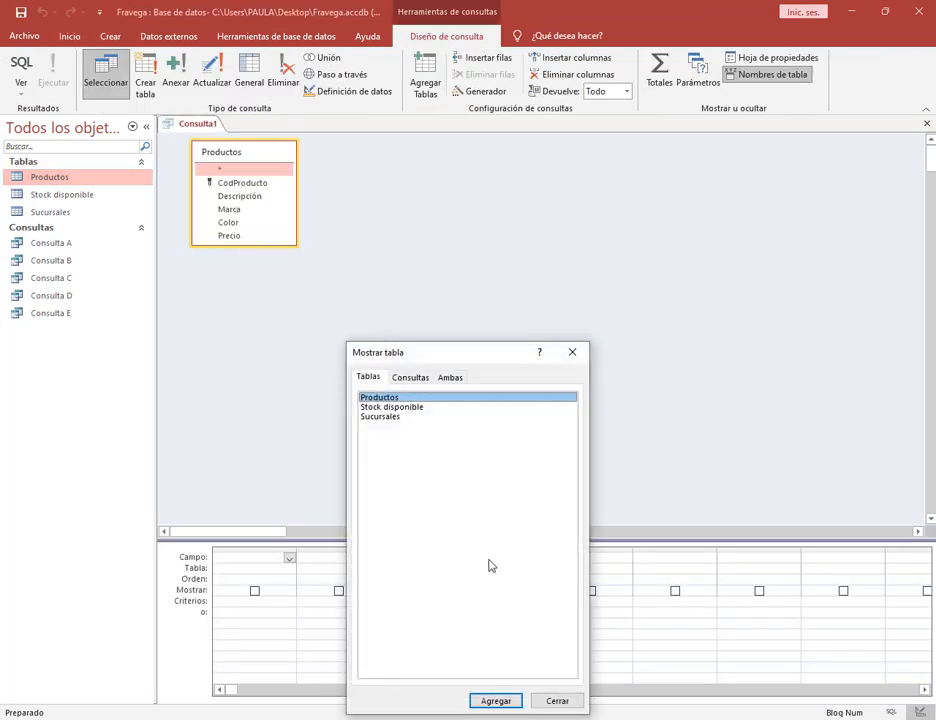
left_click(555, 700)
double_click(288, 158)
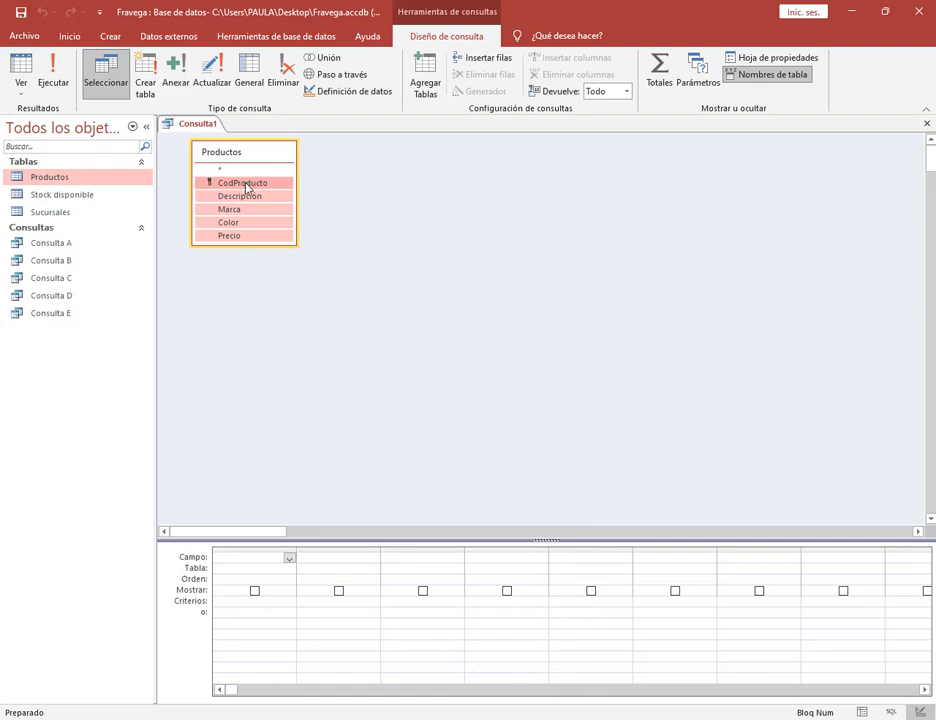
left_click_drag(249, 190, 267, 556)
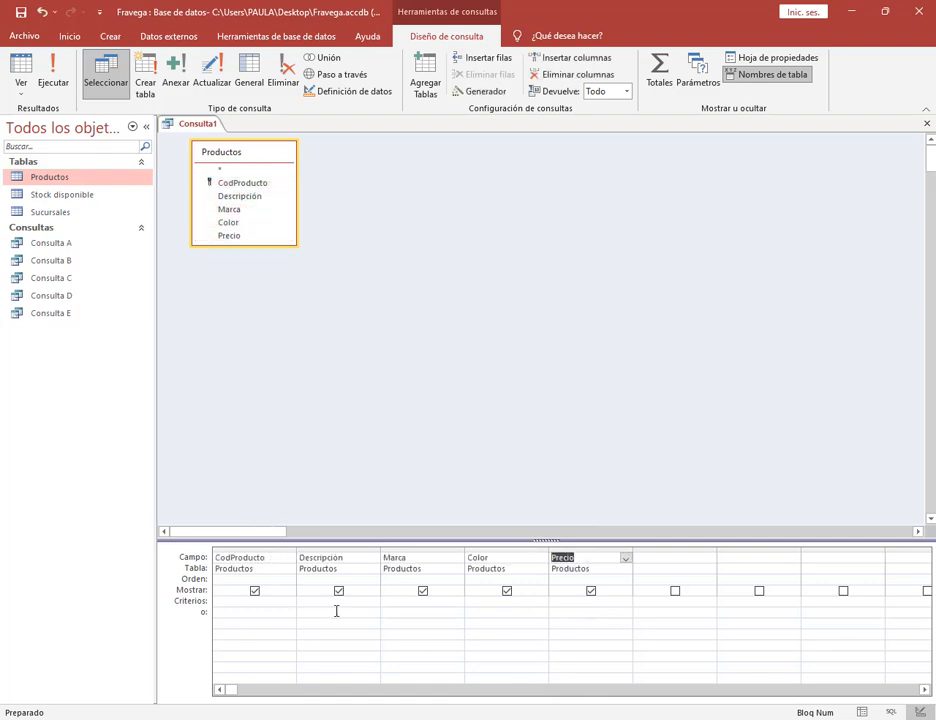
Widen the Precio column and set its criterion to Entre [Ingresá el valor minimo de precio] Y [Ingresá el valor maximo del precio].
left_click(579, 625)
left_click_drag(633, 549, 758, 551)
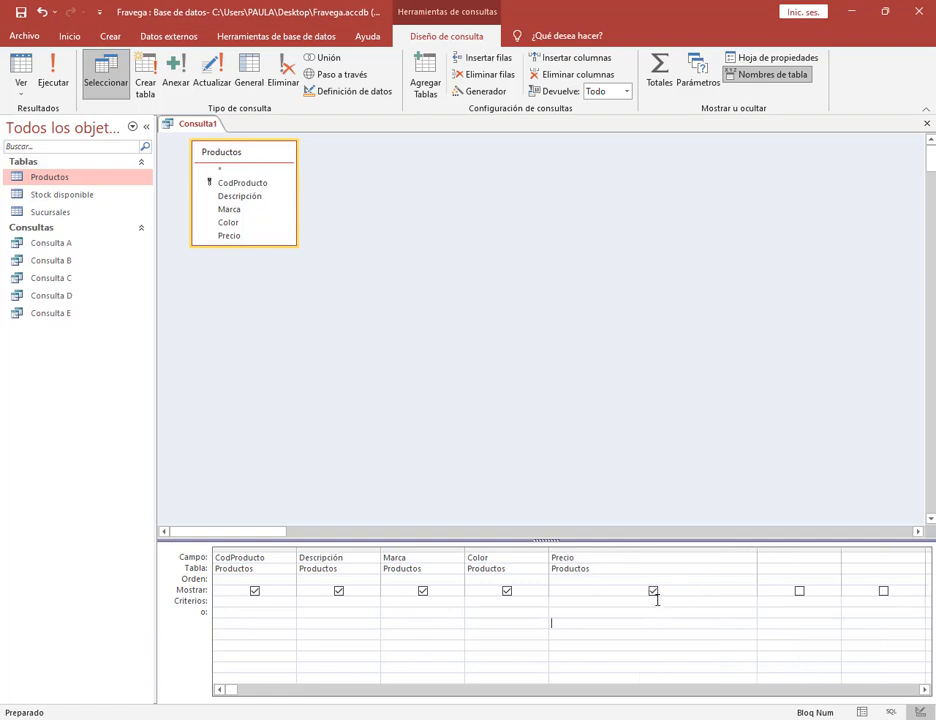
left_click(574, 601)
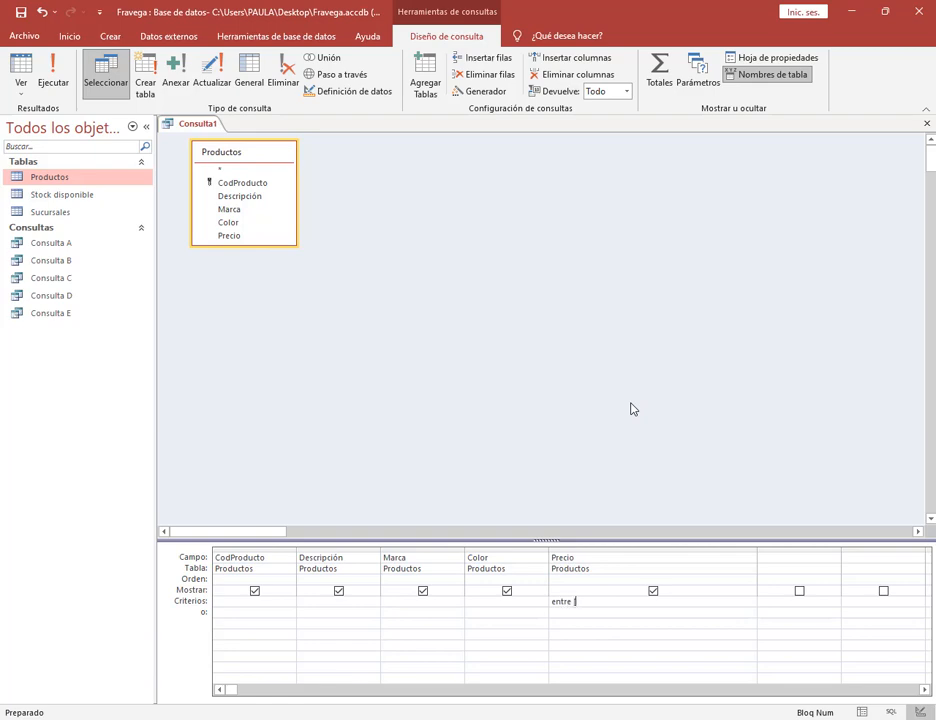
type("entre [In")
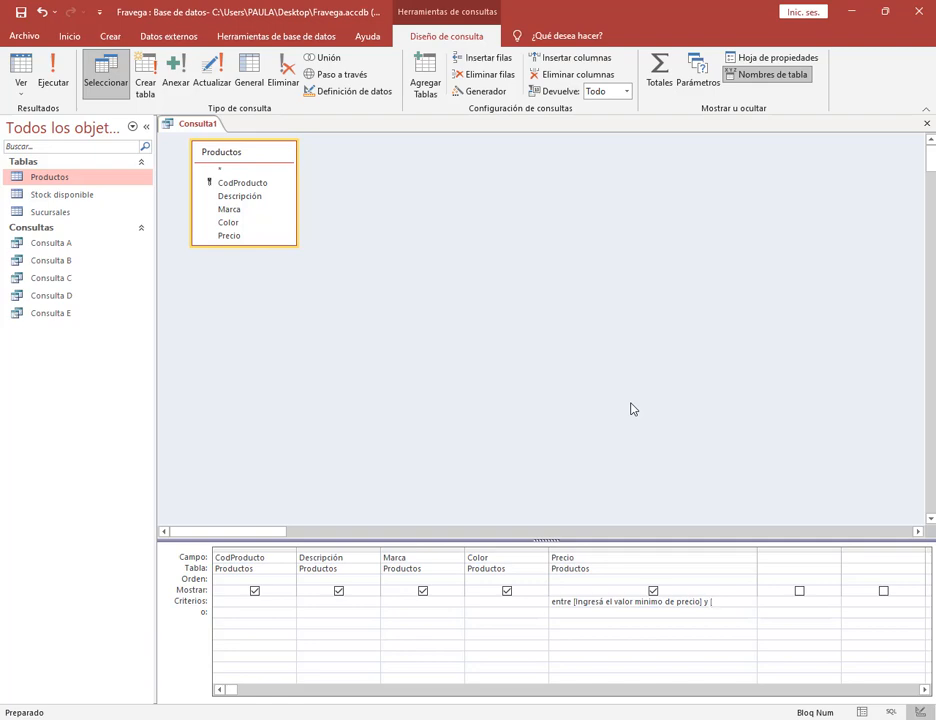
type("[Ingresá el valor maxi")
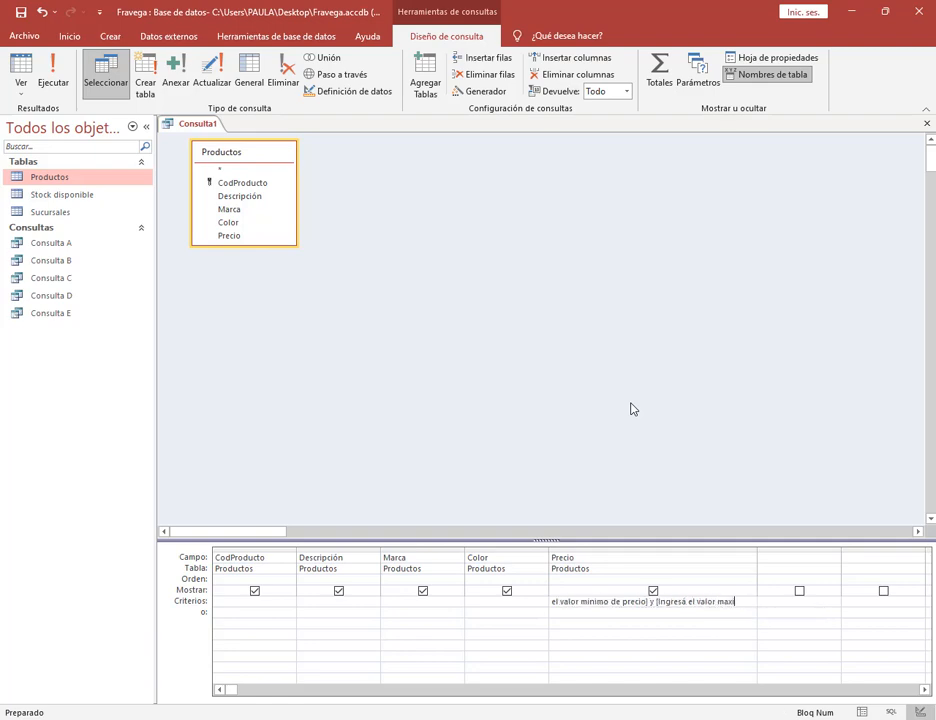
type("mo del")
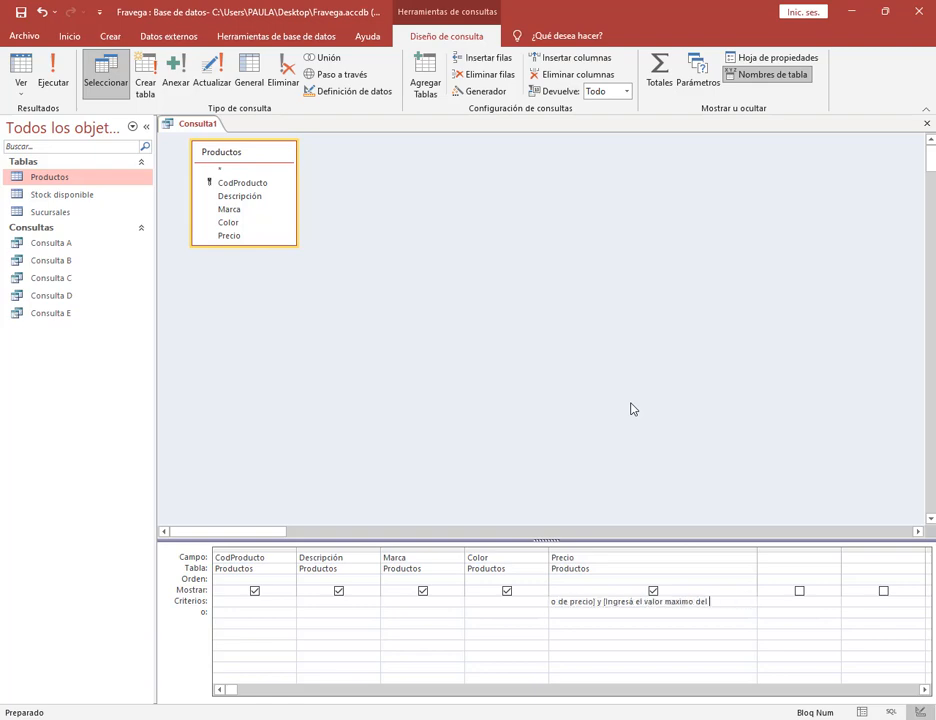
type("]")
key("Return")
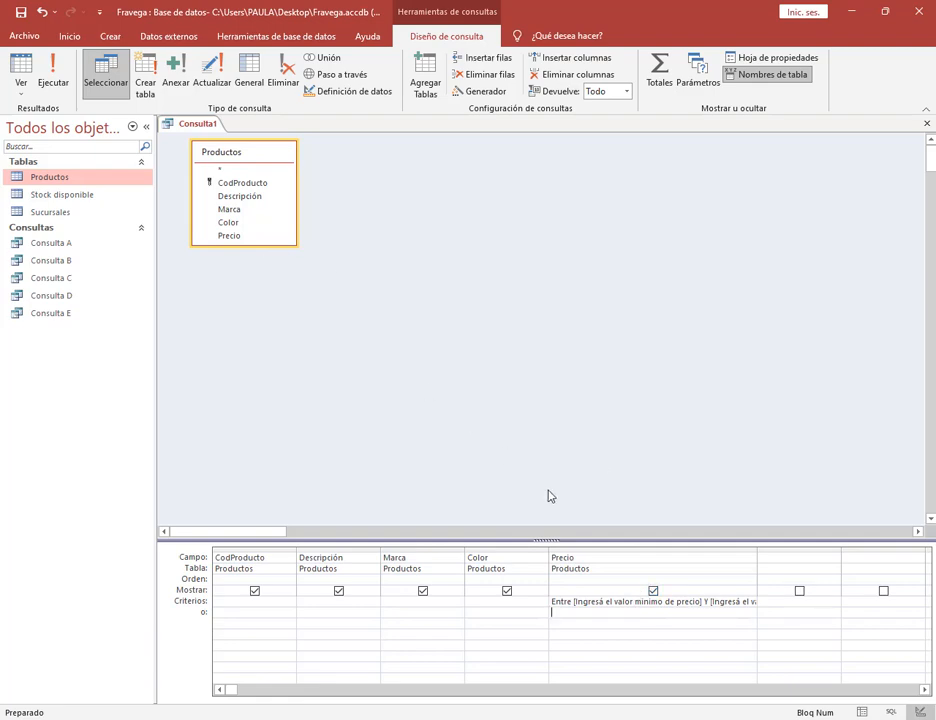
Check the prices in the Productos table and run the query with a minimum price of 38000 and a maximum of 40000.
double_click(40, 177)
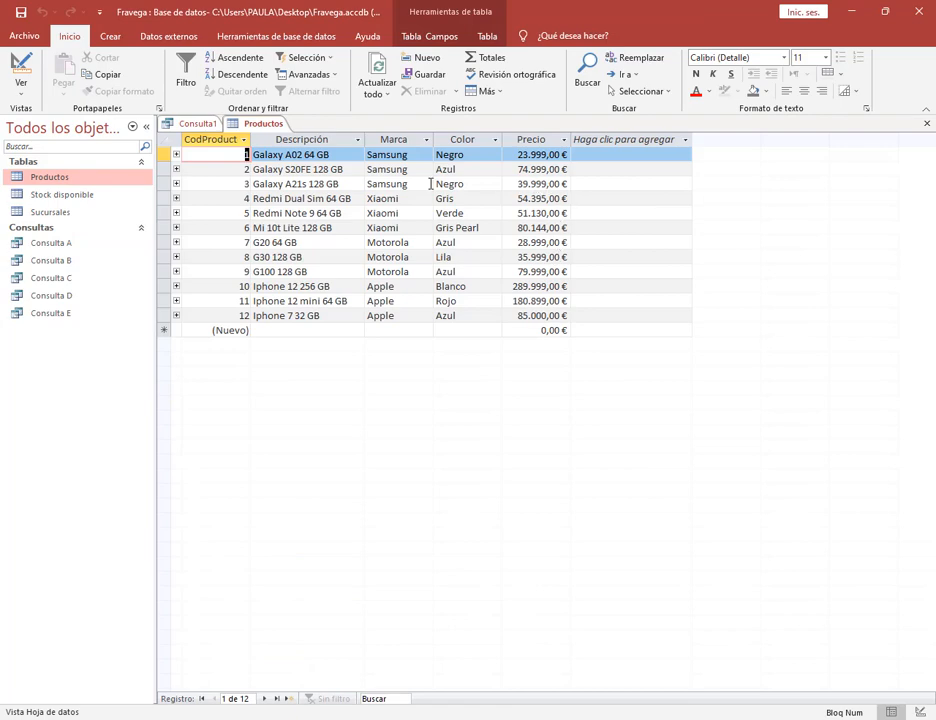
left_click(173, 122)
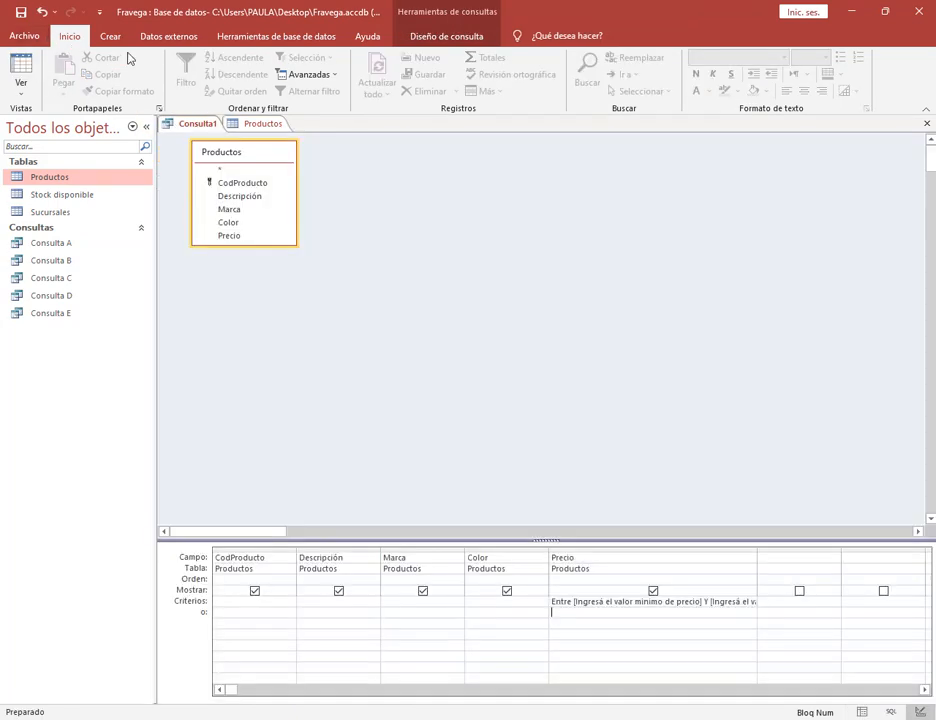
left_click(430, 36)
left_click(55, 68)
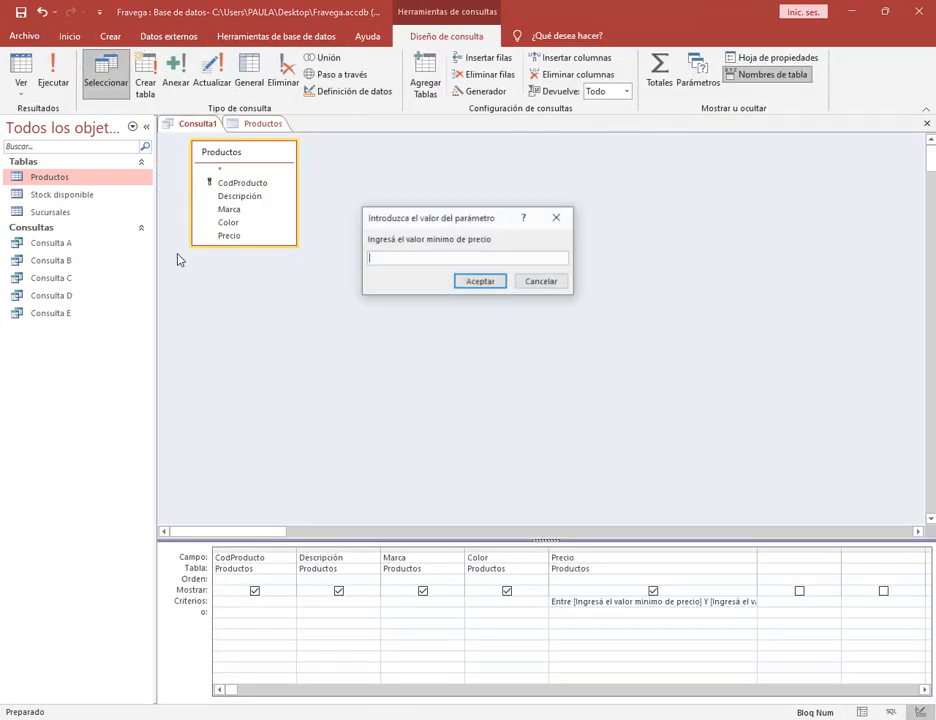
type("38000")
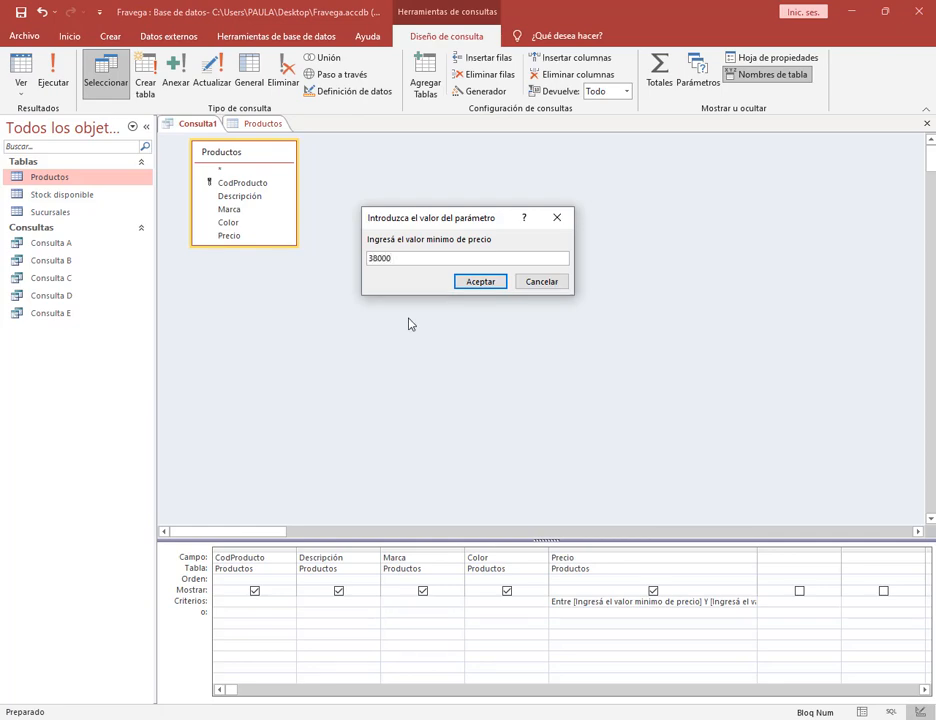
left_click(489, 283)
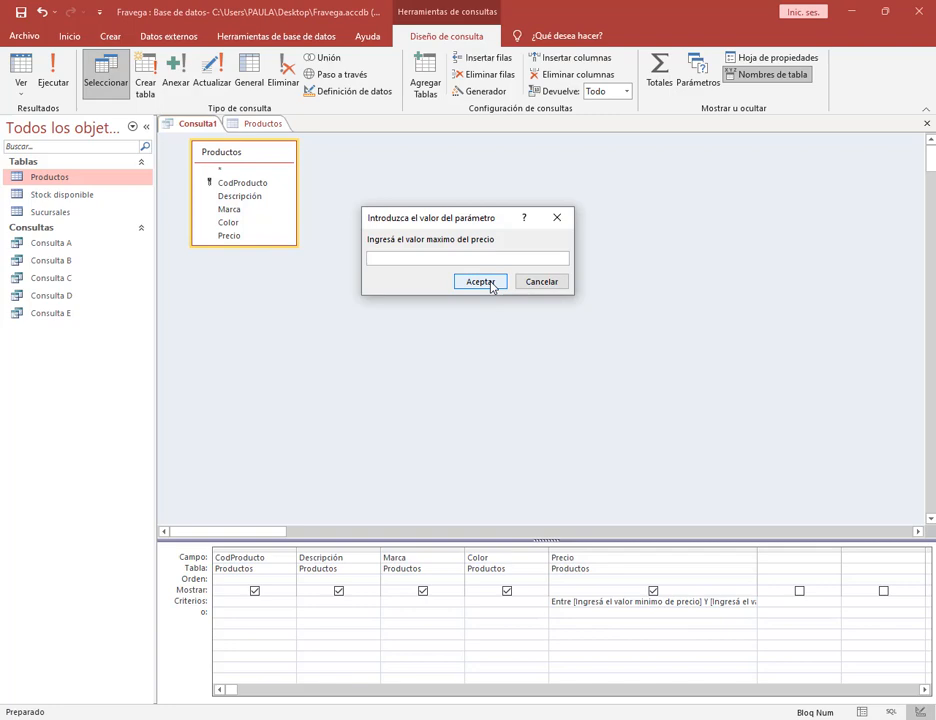
type("40000")
left_click(484, 283)
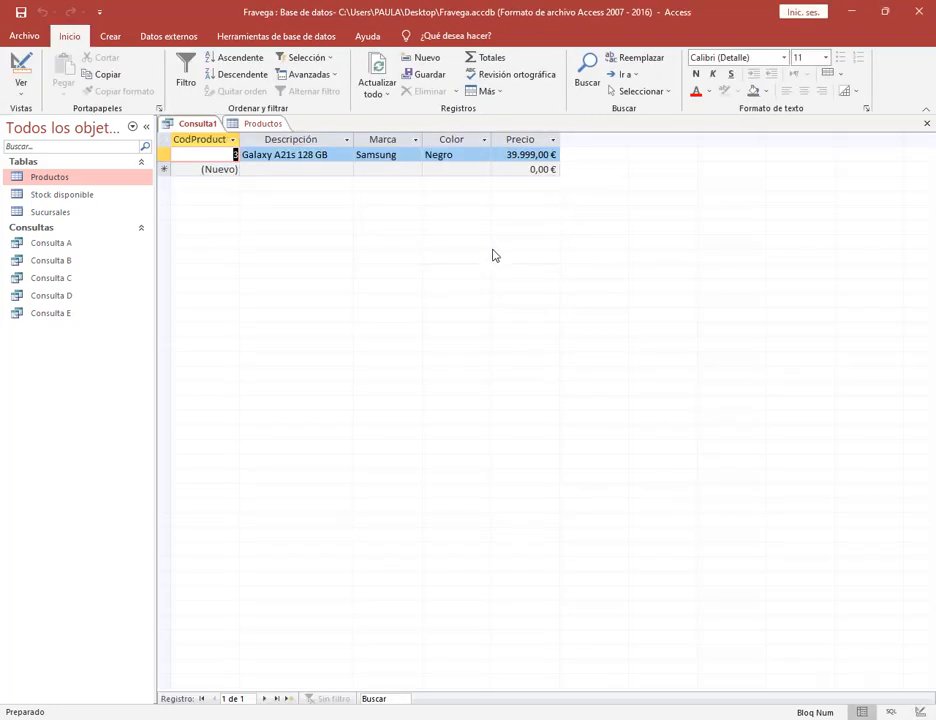
Save the price-range query as Consulta F.
left_click(20, 12)
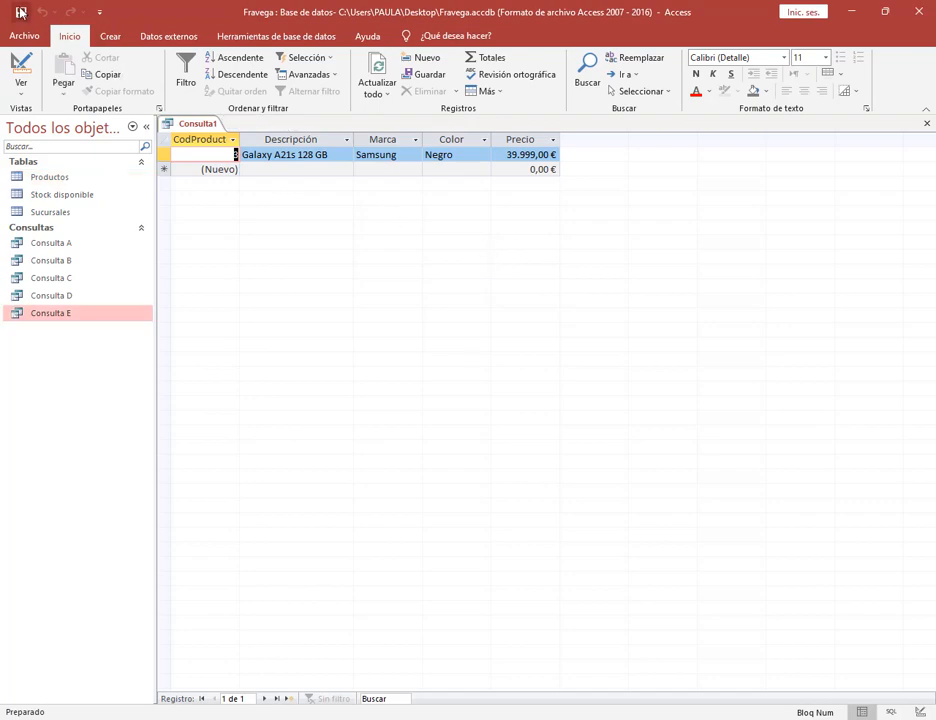
left_click(414, 257)
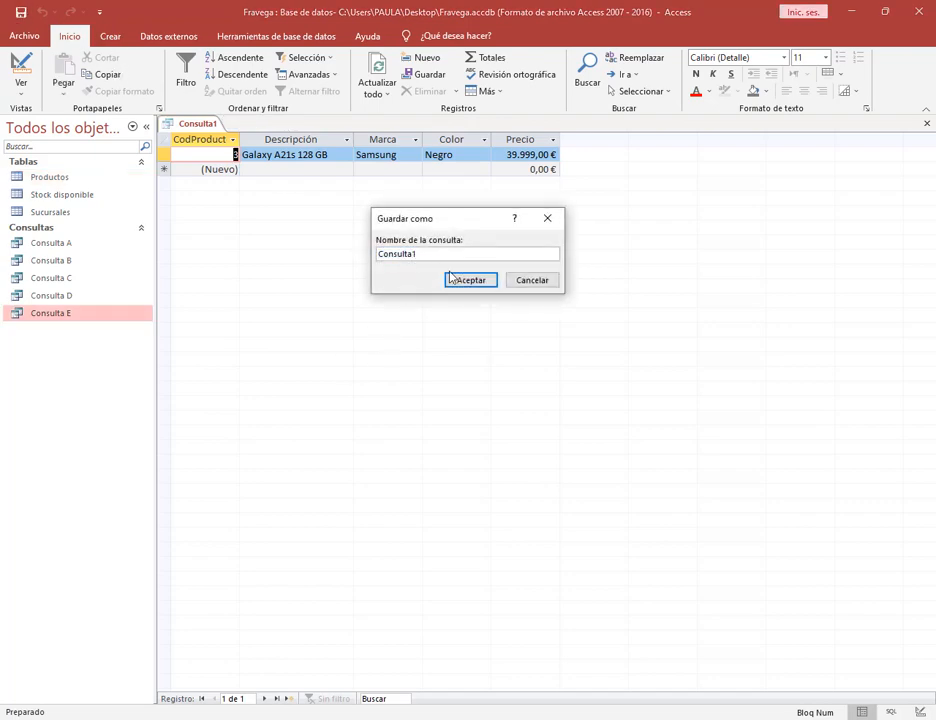
left_click(451, 279)
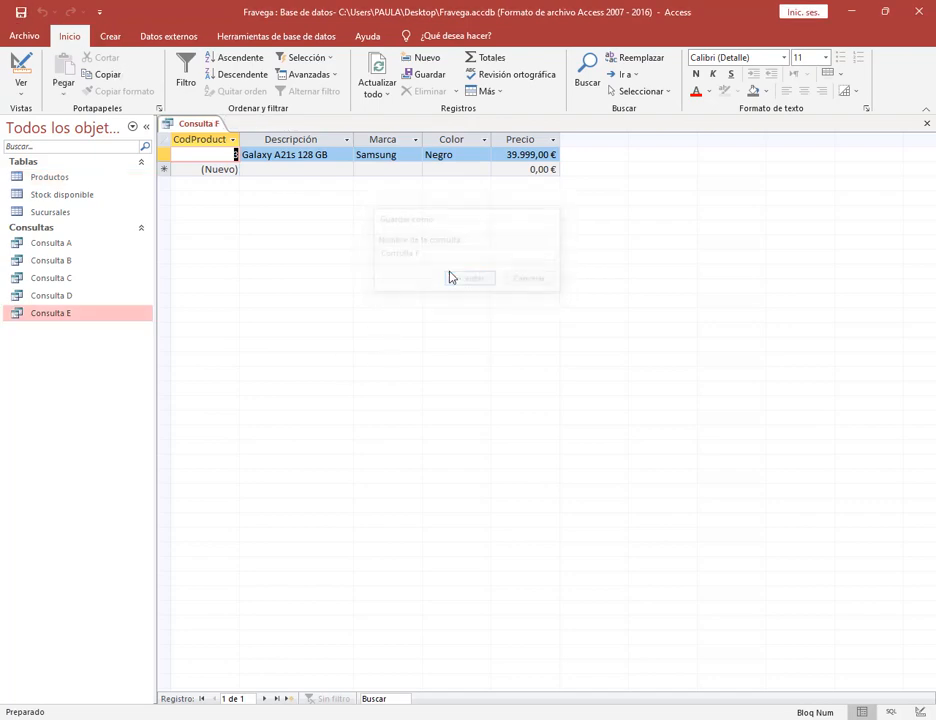
Read exercise g in Fravega.pdf in the browser, returning to Access to close Consulta F.
key("alt+Tab")
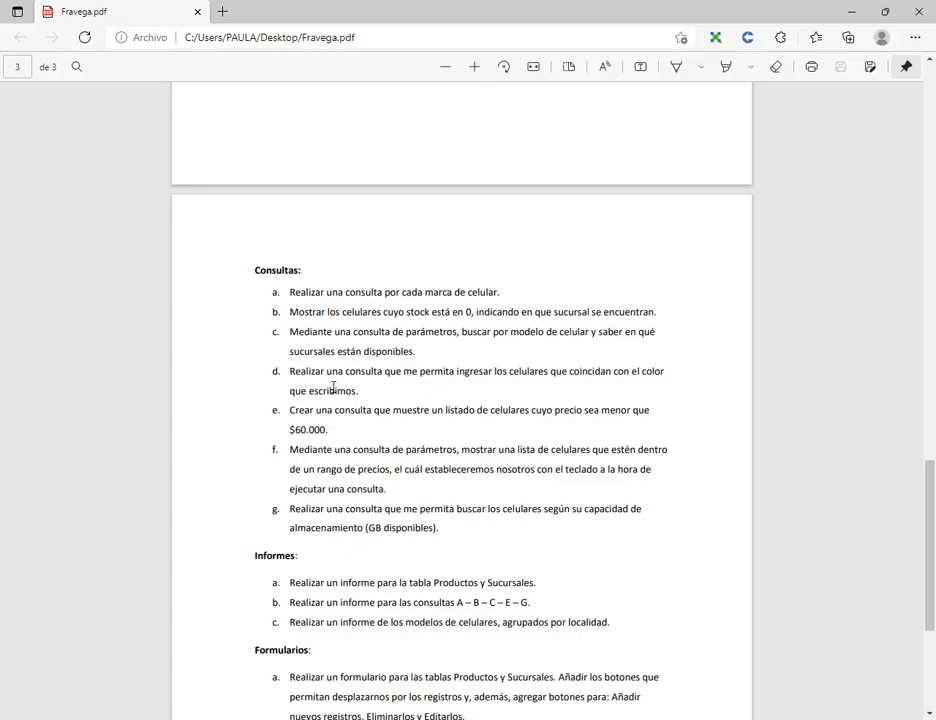
scroll(334, 385, "down", 2)
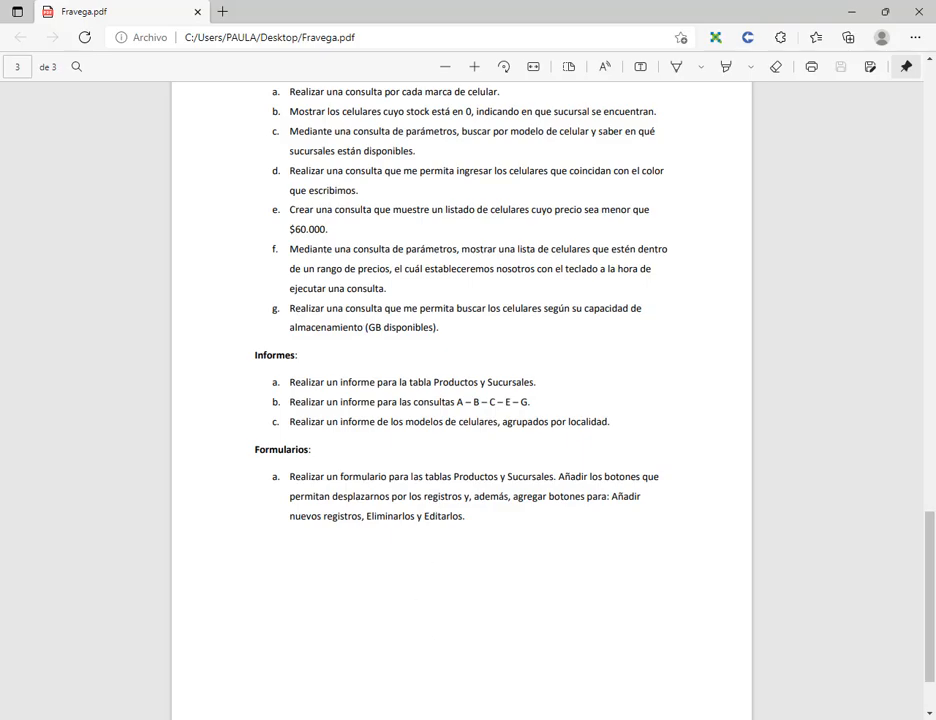
key("alt+Tab")
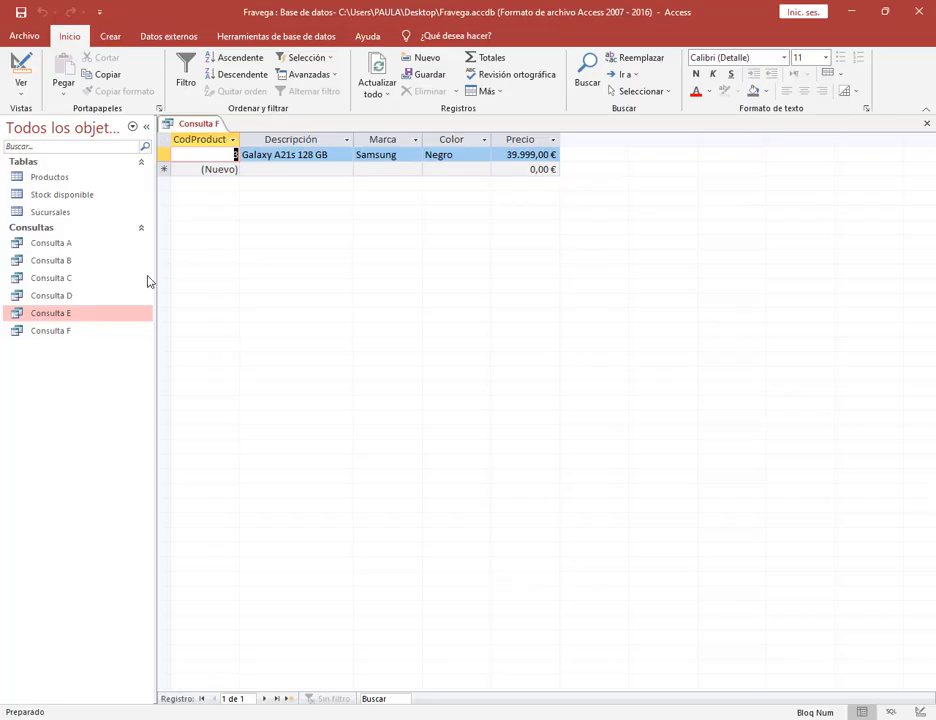
left_click(927, 123)
Examine how model, storage number and GB are written in the Descripción values of the Productos table, and close the table.
double_click(55, 178)
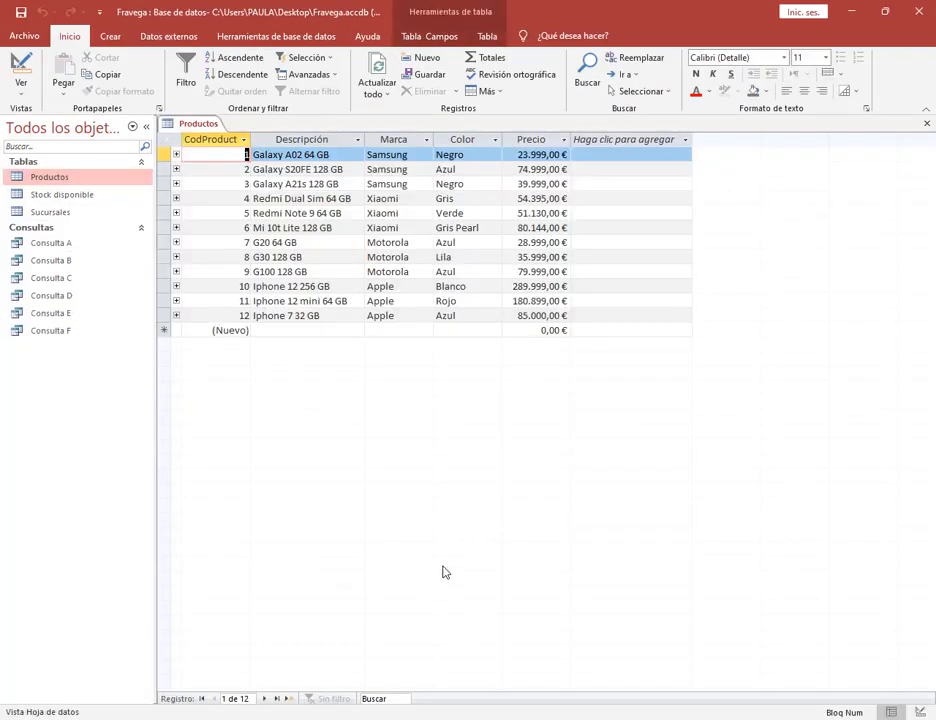
double_click(323, 155)
left_click_drag(251, 149, 316, 161)
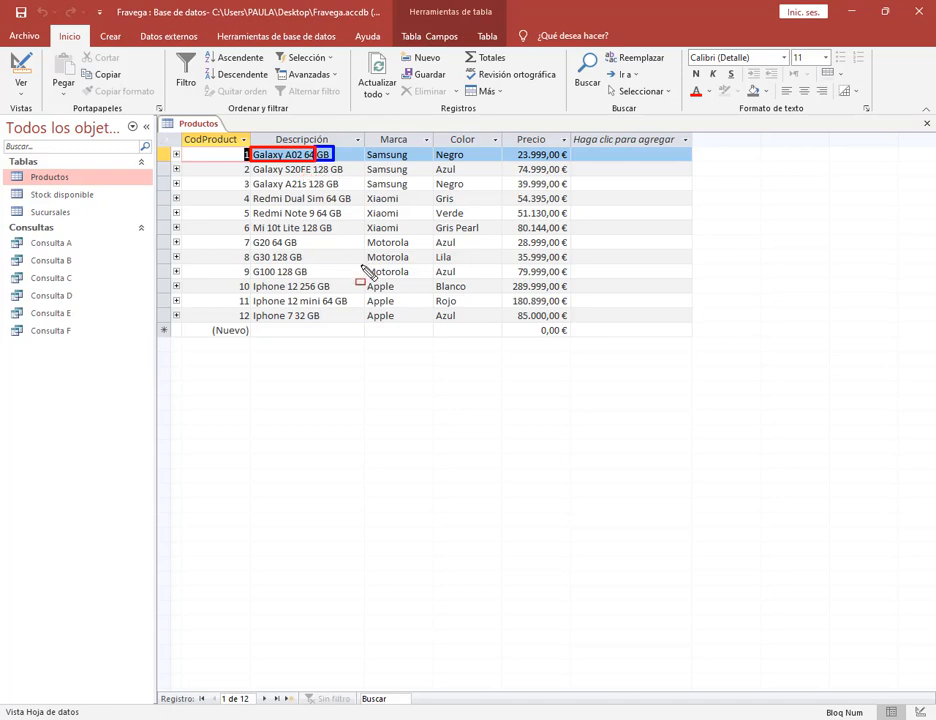
key("b")
key("Escape")
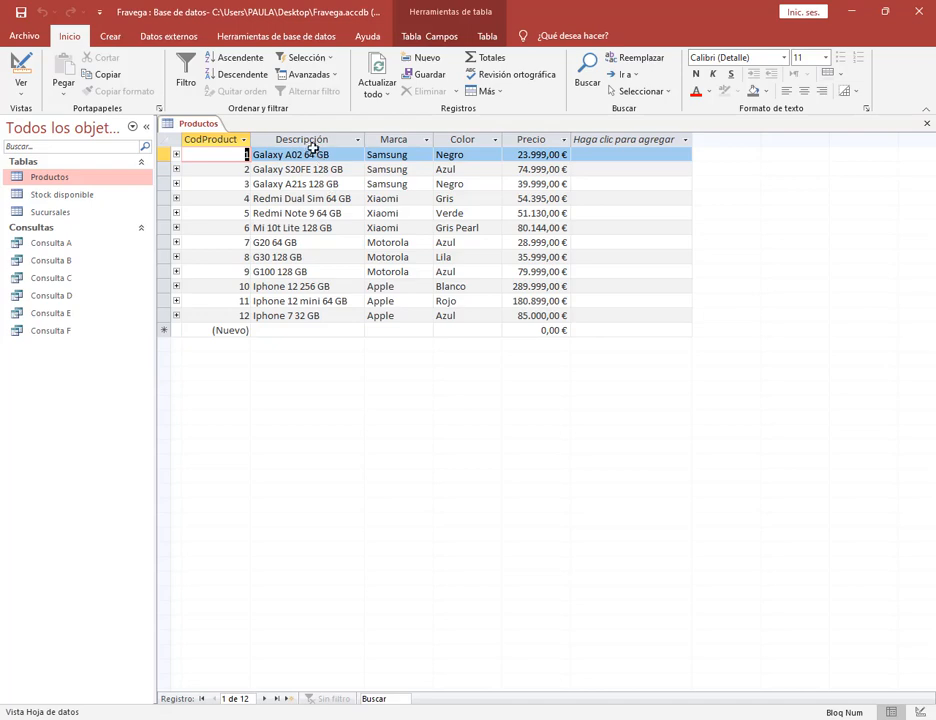
left_click_drag(315, 149, 333, 161)
left_click_drag(301, 147, 318, 164)
key("r")
left_click_drag(302, 148, 251, 161)
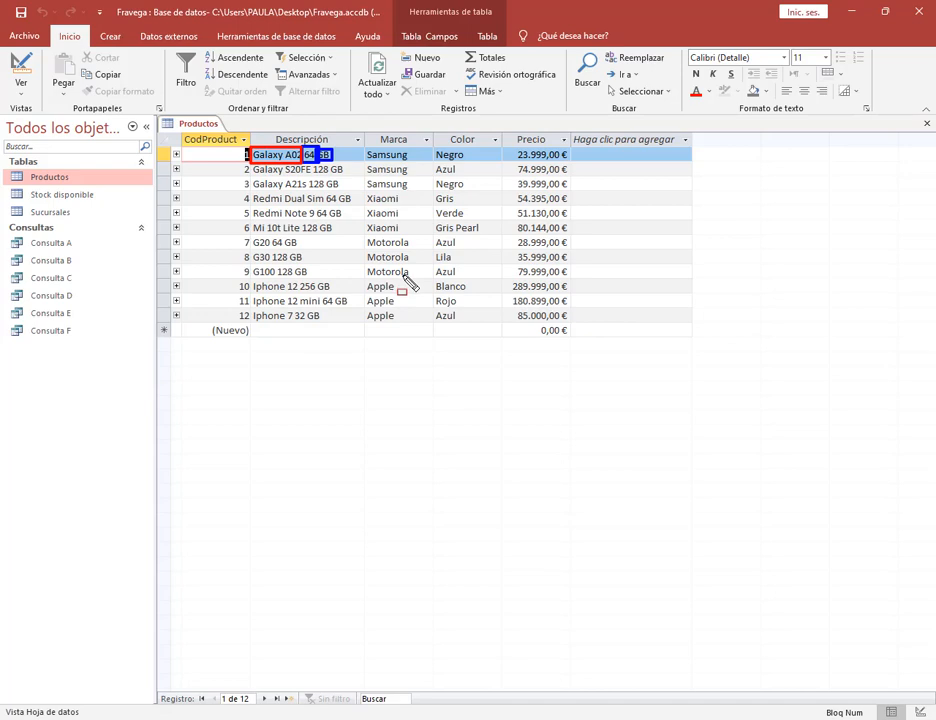
key("Escape")
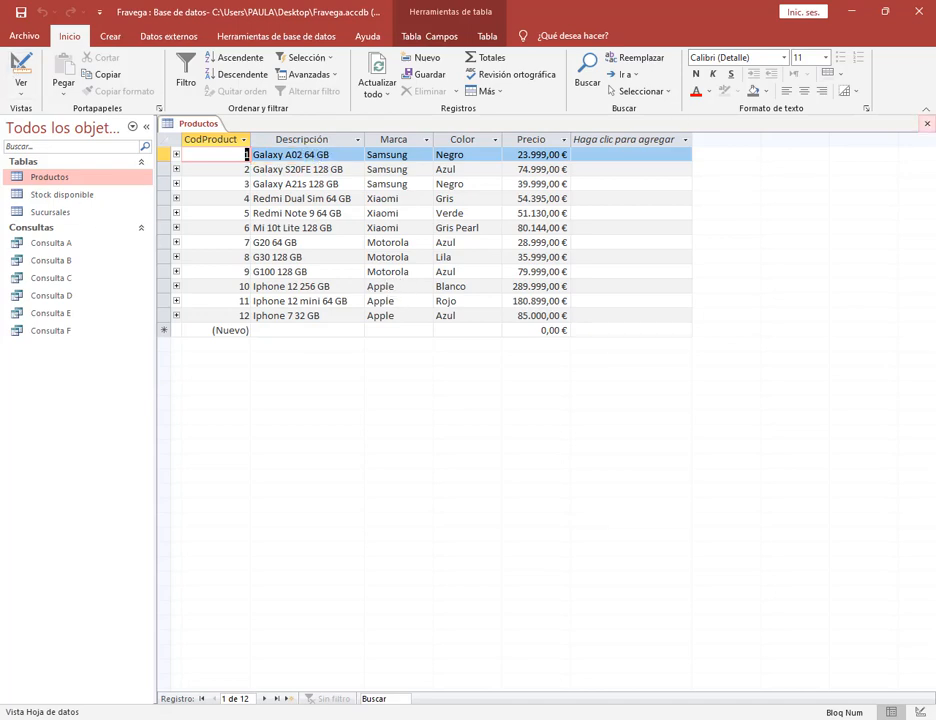
left_click(927, 123)
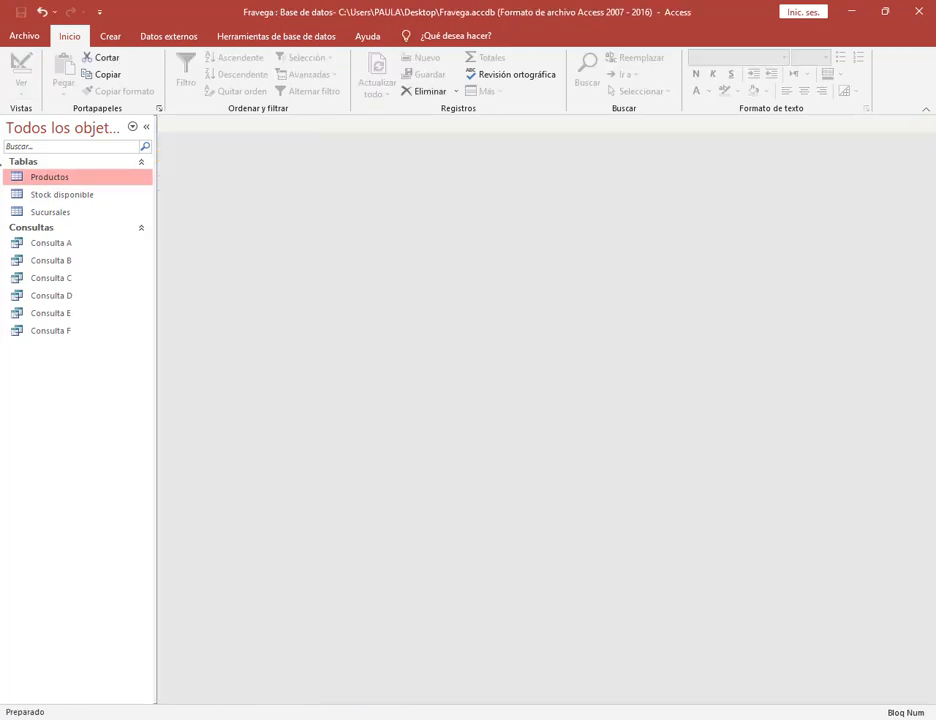
Create a query design from the Productos table with all its fields, from CodProducto to Precio.
left_click(103, 38)
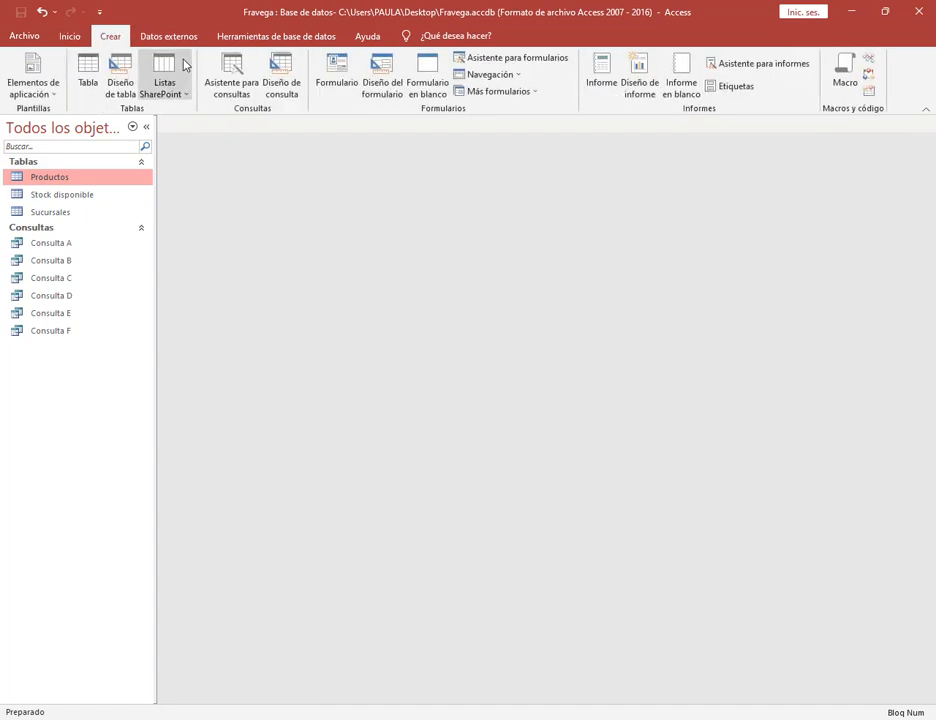
left_click(282, 80)
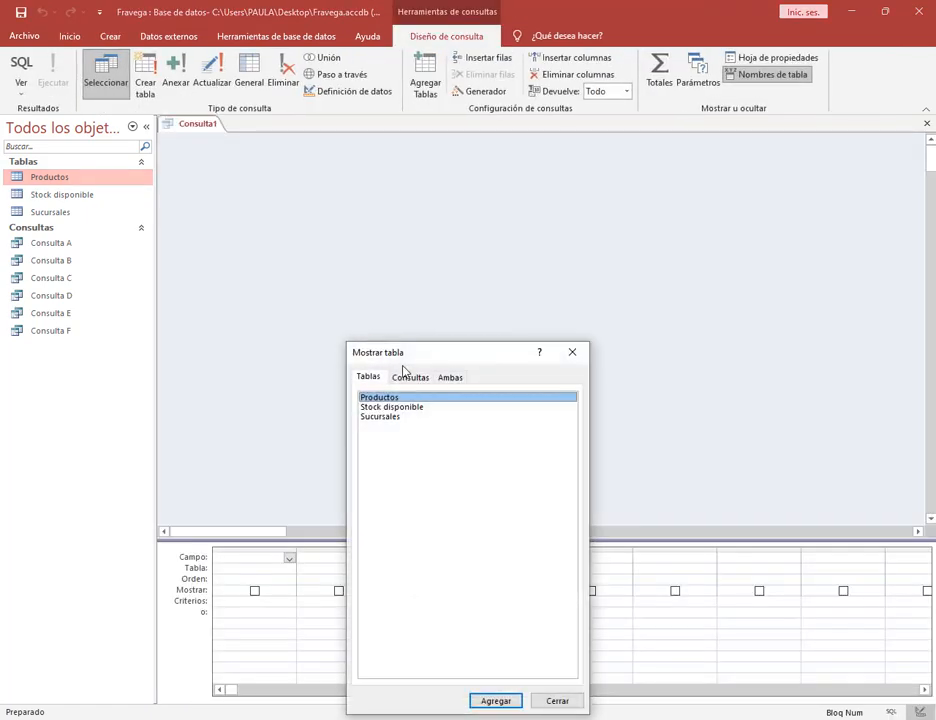
left_click(497, 701)
left_click(557, 702)
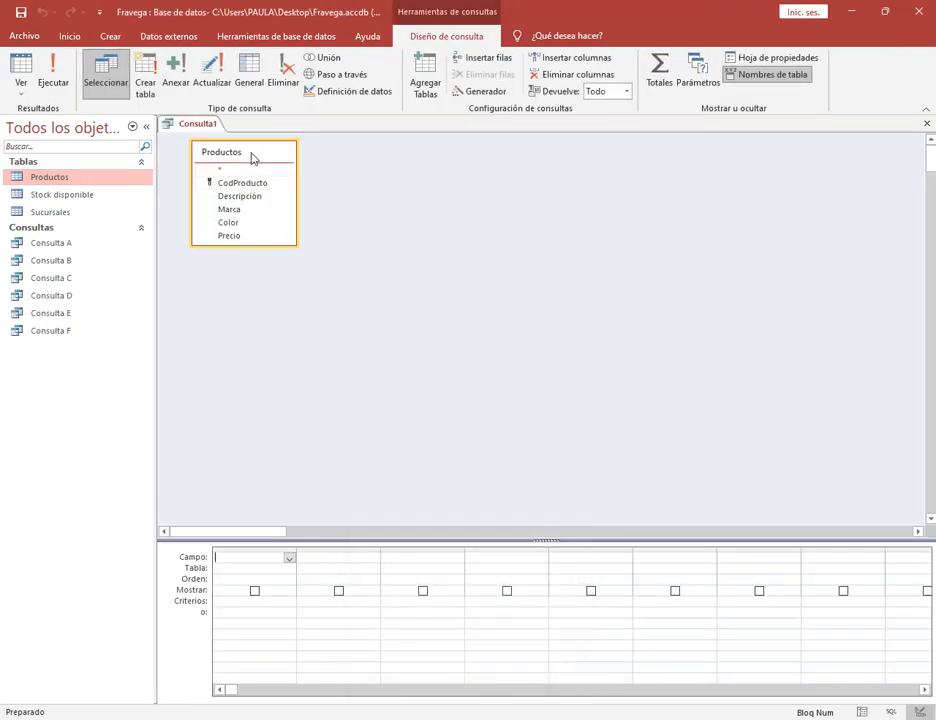
double_click(253, 153)
left_click_drag(253, 184, 284, 562)
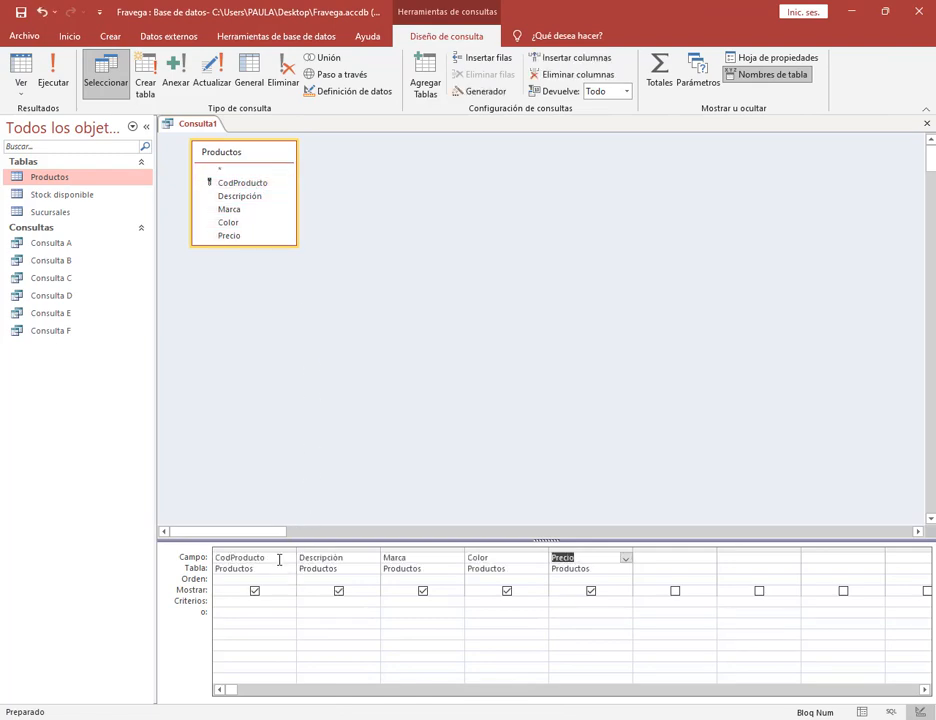
Widen the Descripción column and set its criterion to [Ingresá la cantidad de Gigas] & " GB".
left_click(359, 614)
left_click_drag(382, 550, 491, 550)
left_click(414, 613)
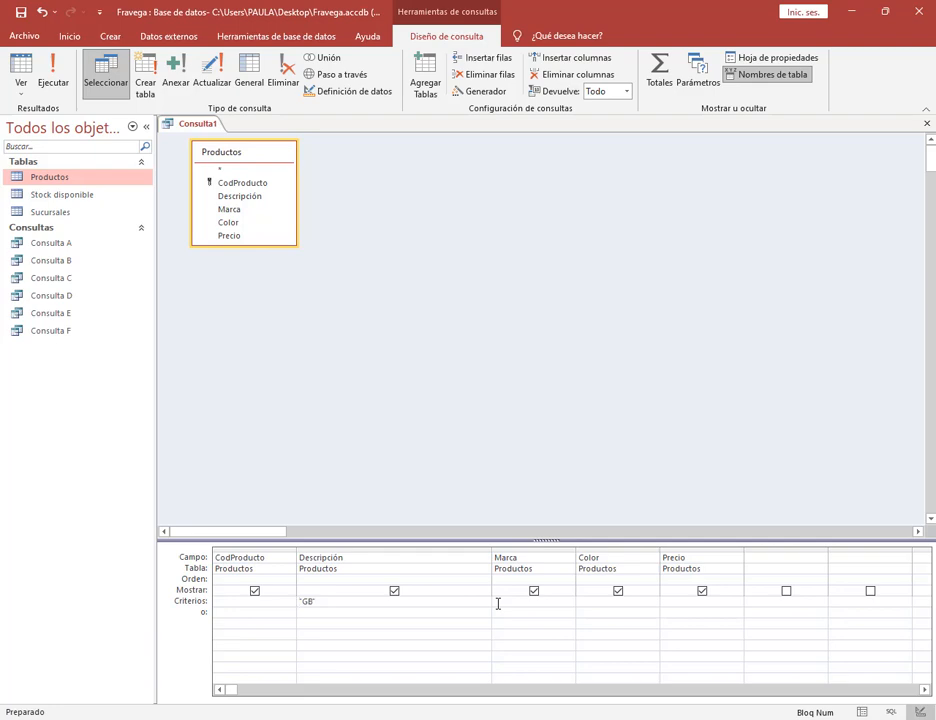
type("[Ingresá la cantidad de G")
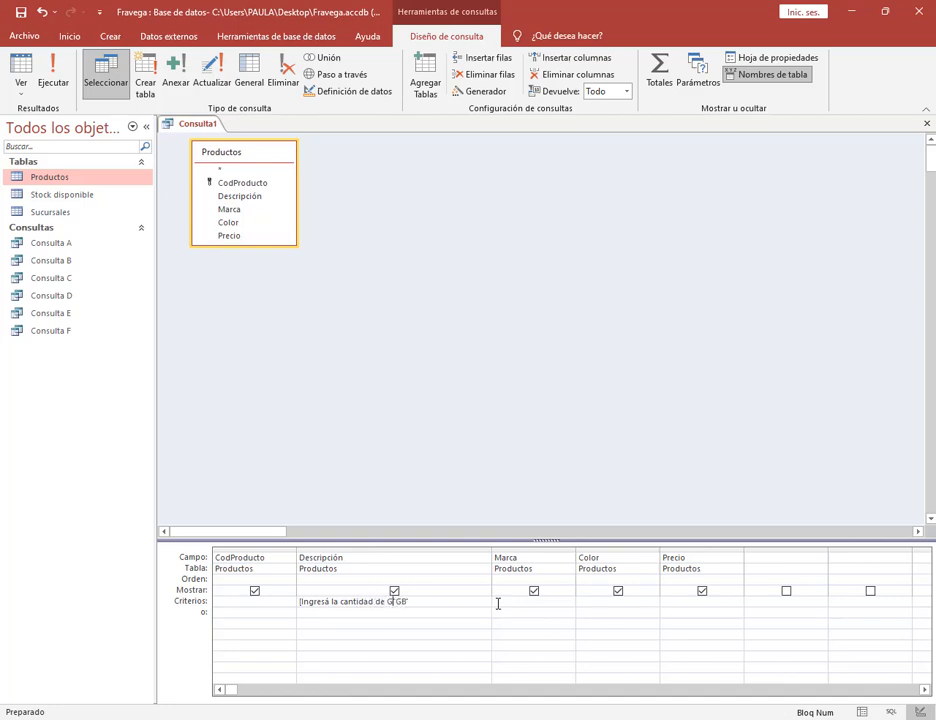
type("igas] &")
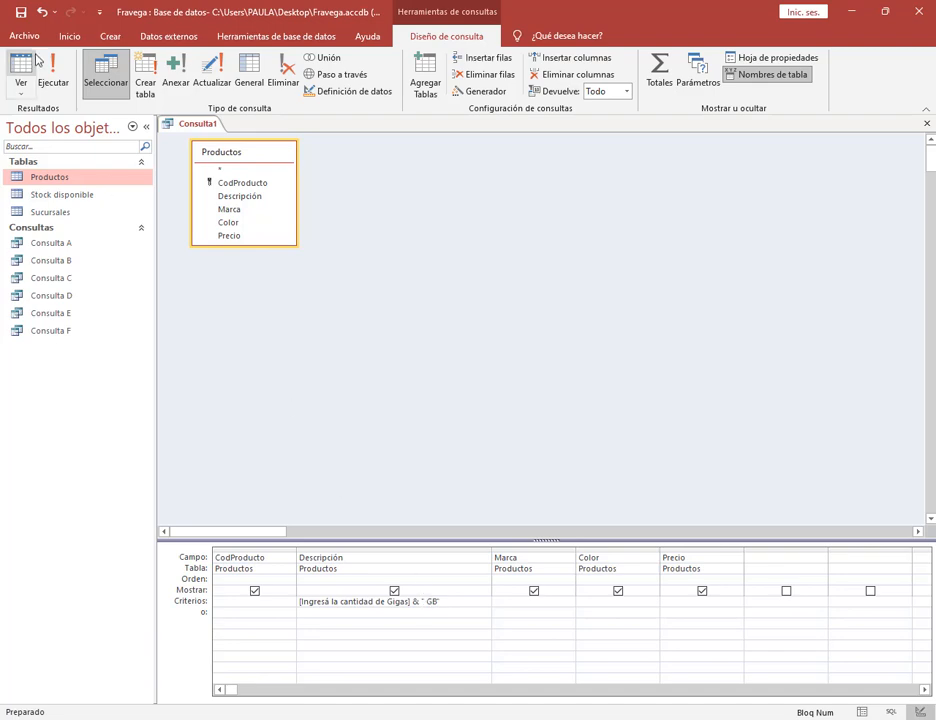
Open the Productos table and compare the spacing of its Descripción values with the query criterion.
double_click(54, 178)
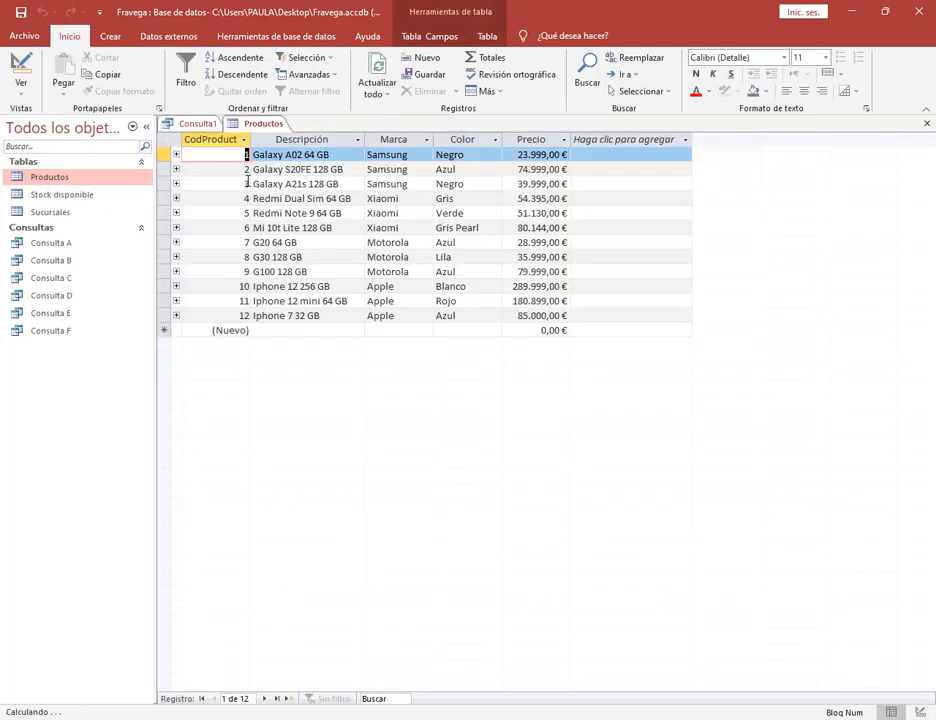
left_click(315, 154)
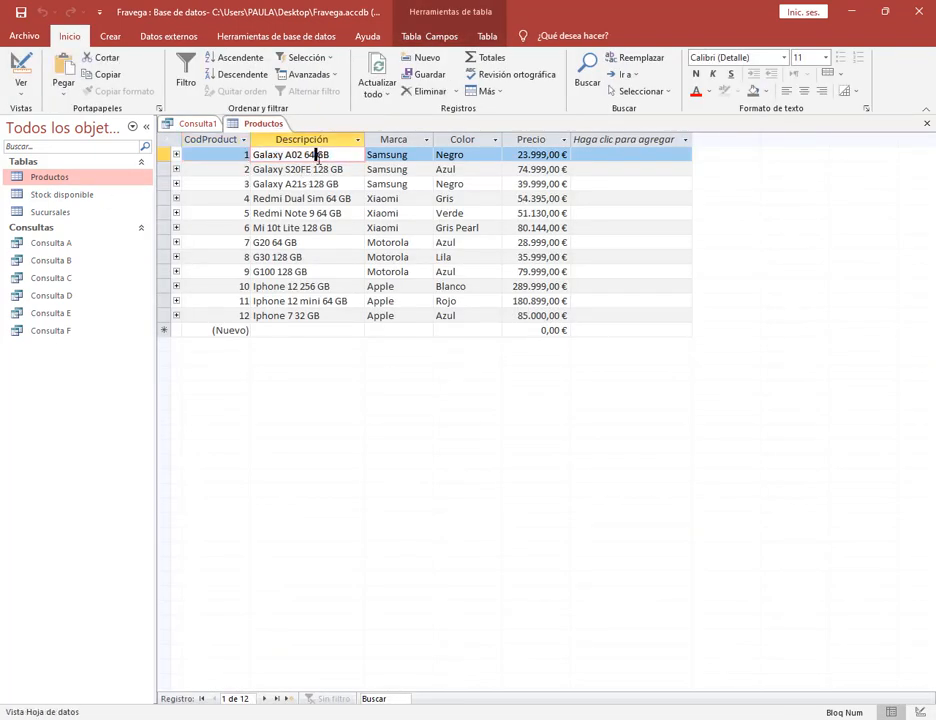
left_click(199, 124)
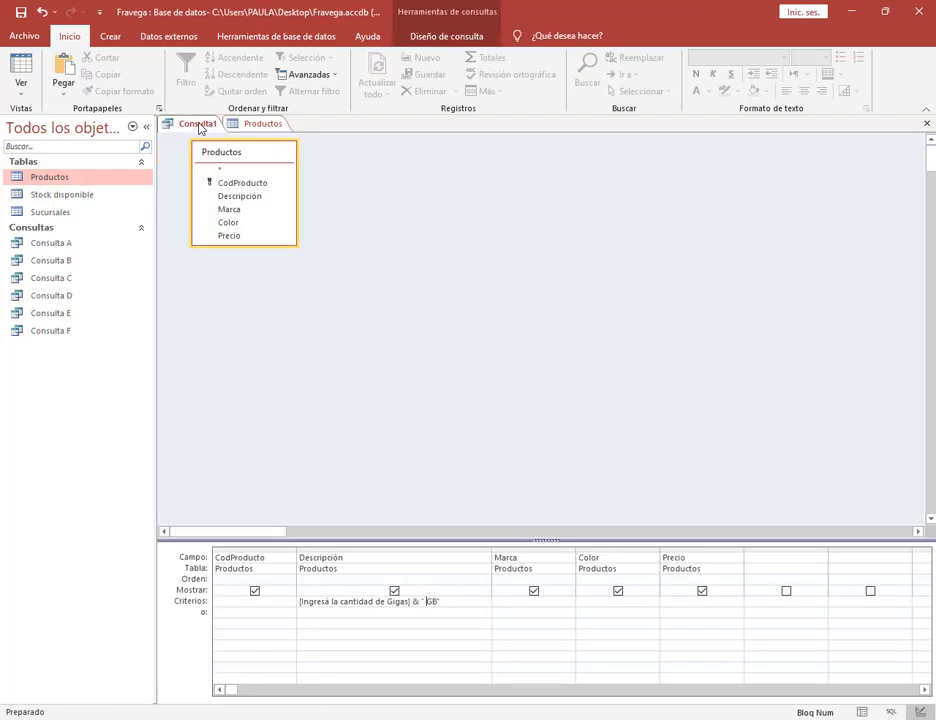
left_click(233, 124)
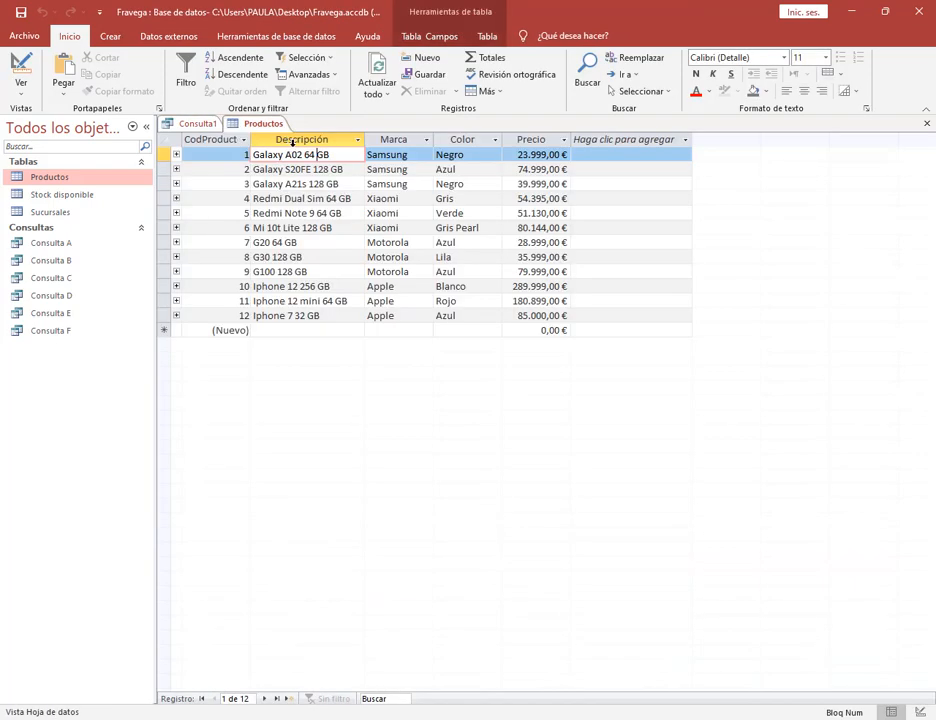
left_click(195, 125)
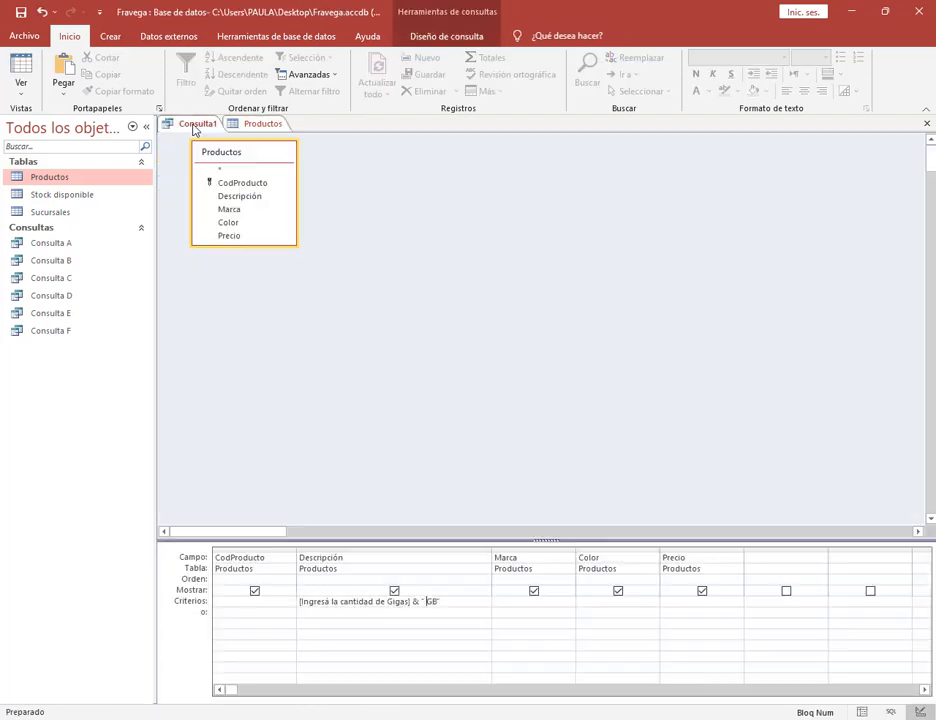
Change the Descripción criterion to Como "* " & [Ingresá la cantidad de Gigas] & " GB" and widen the column to fit.
left_click(398, 613)
left_click(299, 603)
type("como \"")
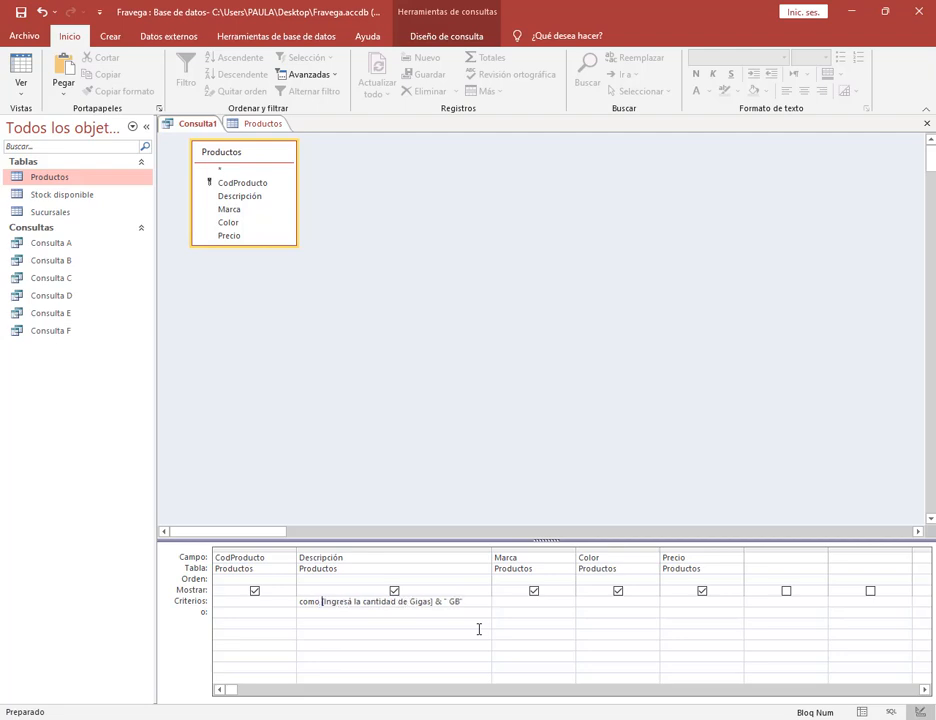
type("*")
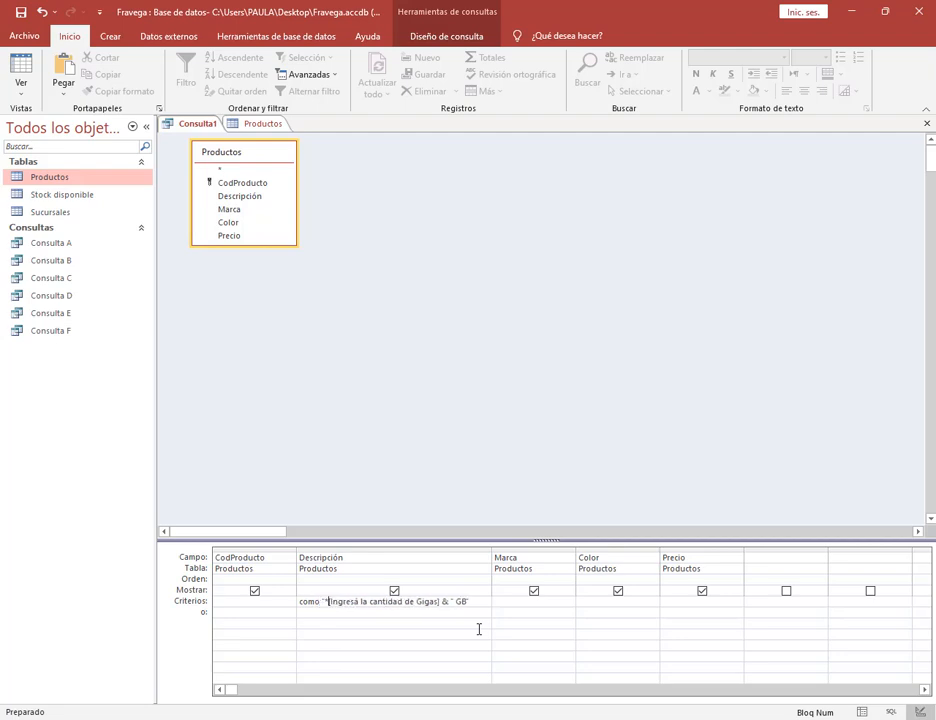
type("\"")
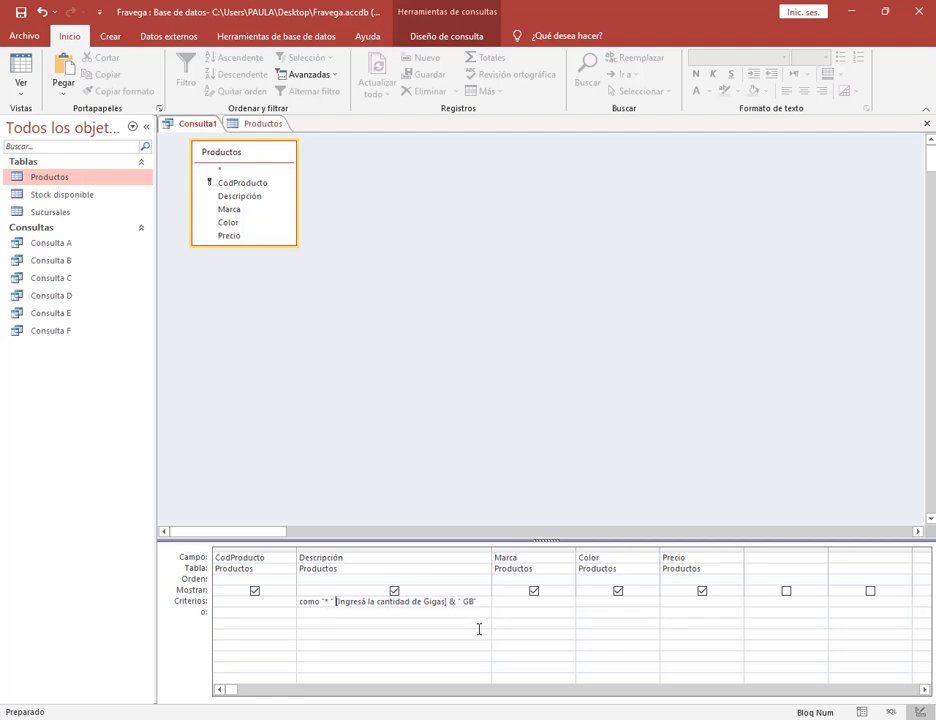
type("&")
key("Down")
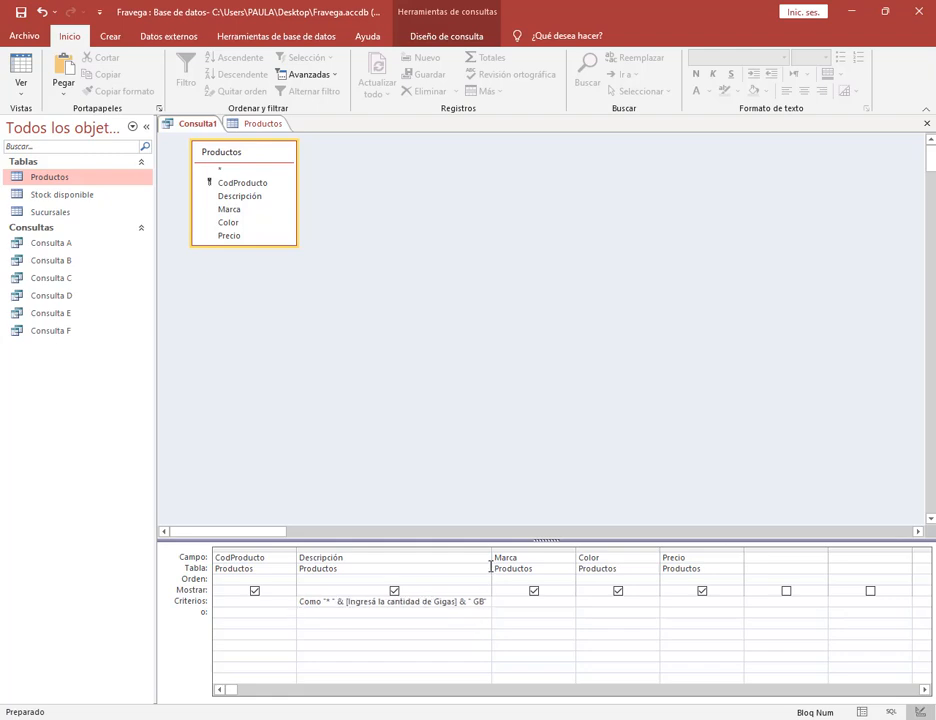
left_click_drag(490, 548, 553, 549)
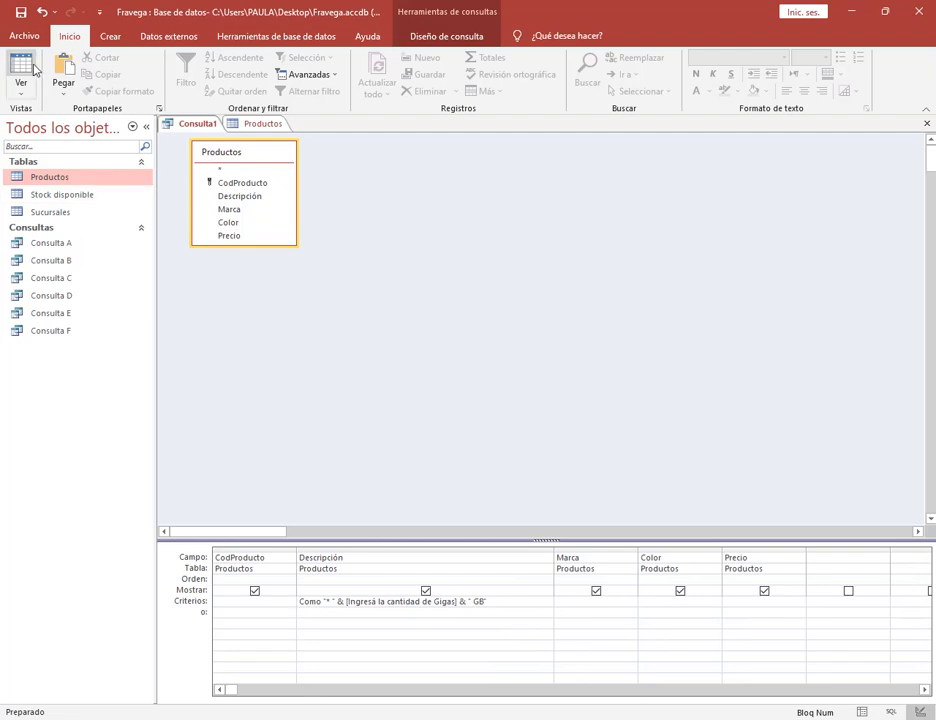
Run the query for 64 gigas, compare the results with the Productos table, and return to the query's design view.
left_click(440, 40)
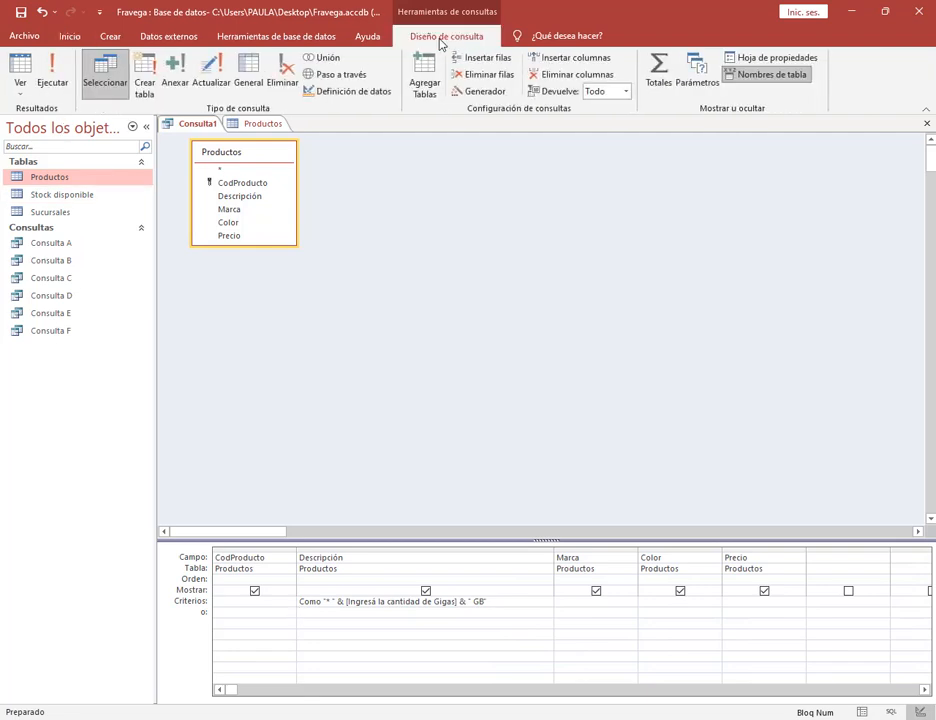
left_click(50, 72)
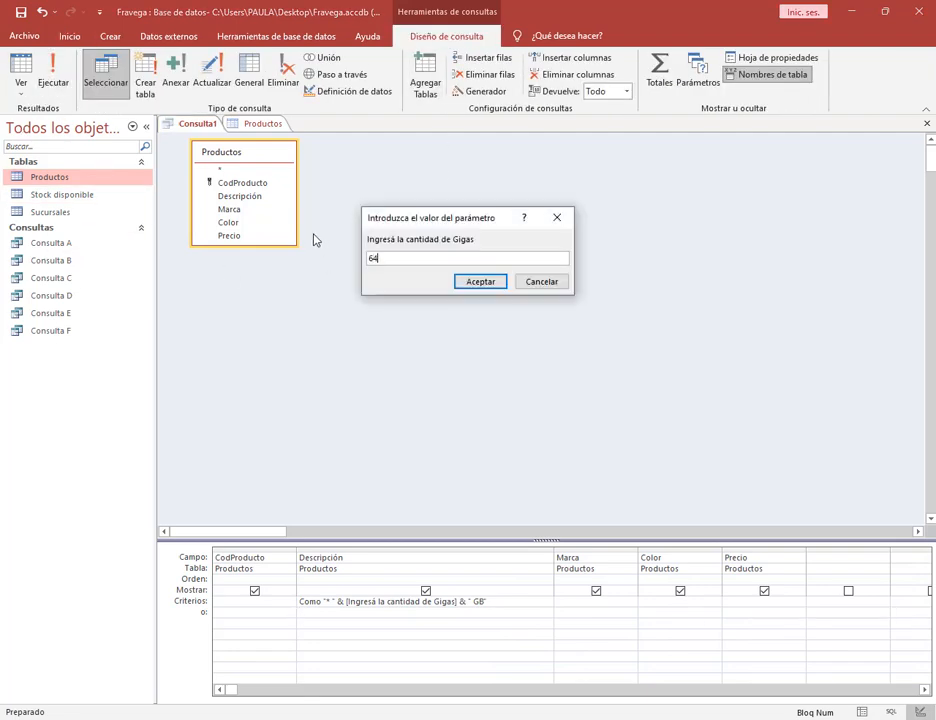
left_click(499, 281)
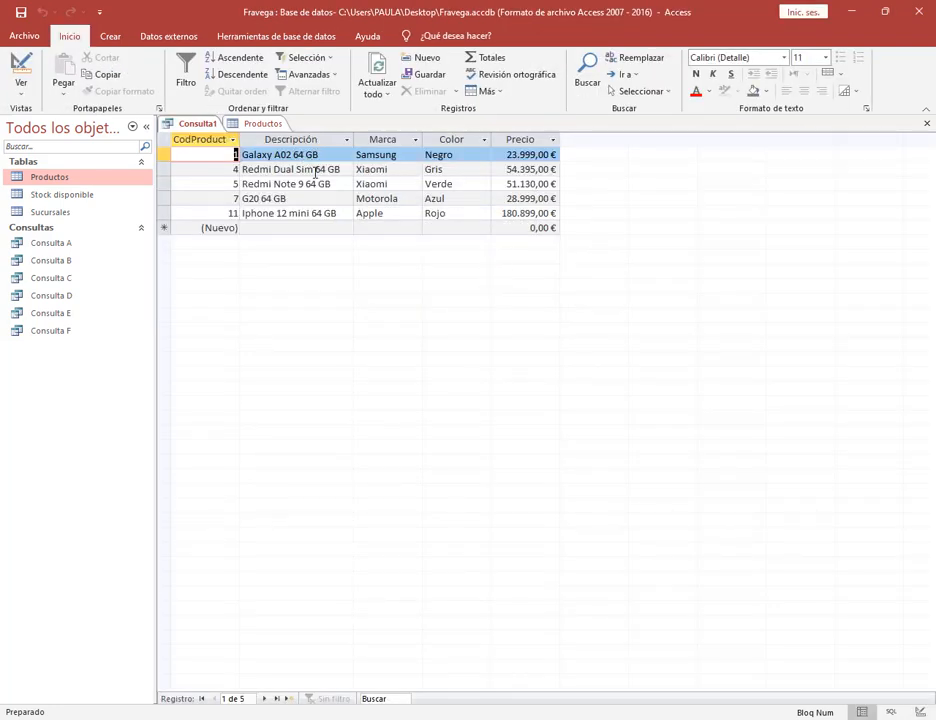
left_click(268, 123)
left_click(205, 121)
left_click(20, 60)
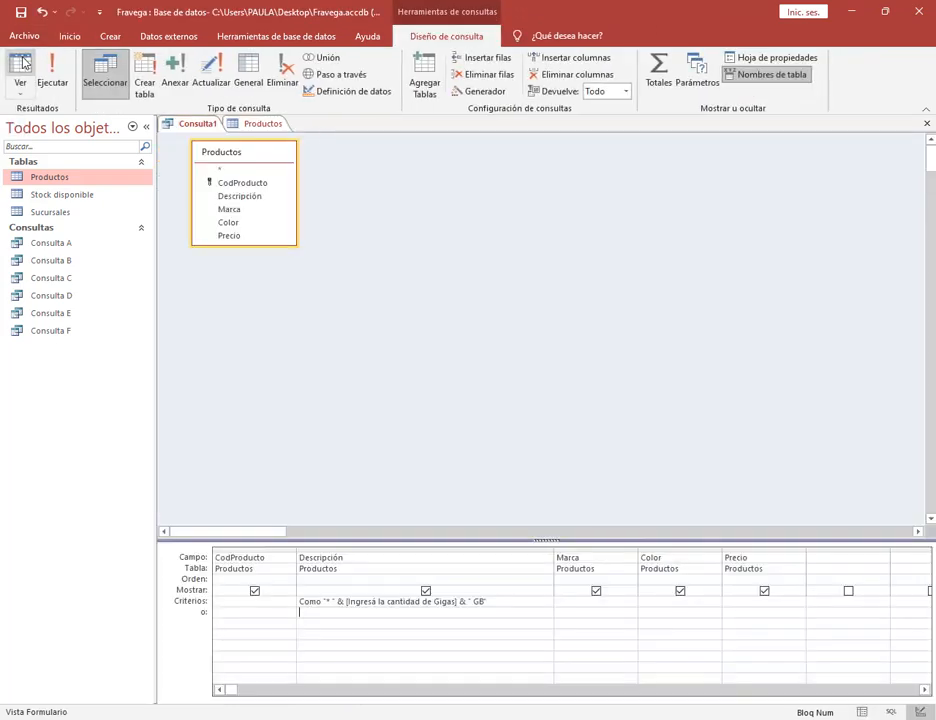
Run the query for 128 gigas and return to its design view.
left_click(55, 70)
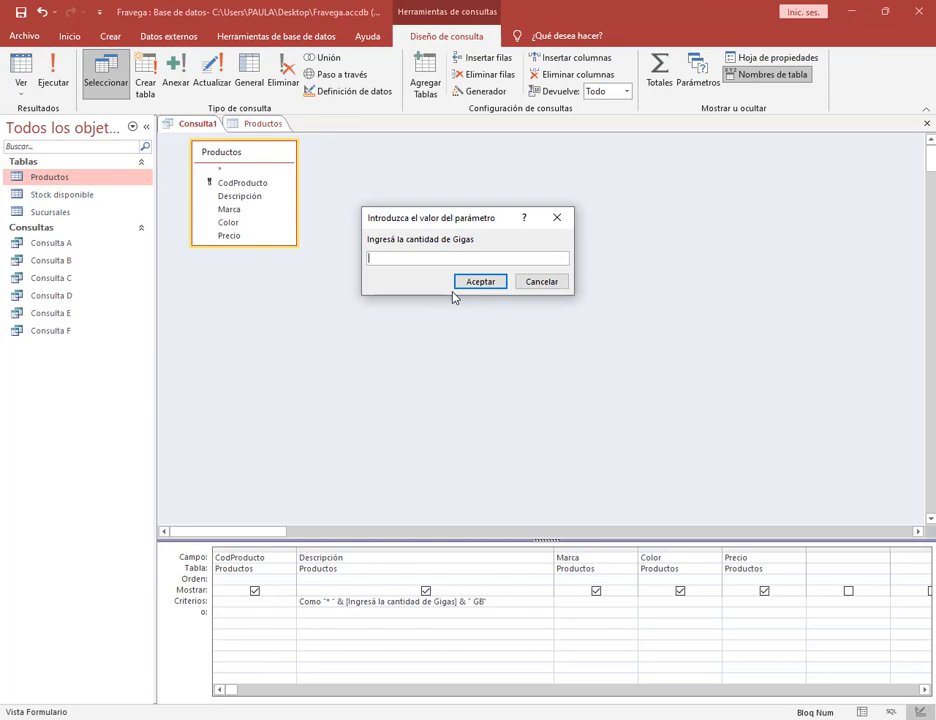
type("128")
left_click(485, 284)
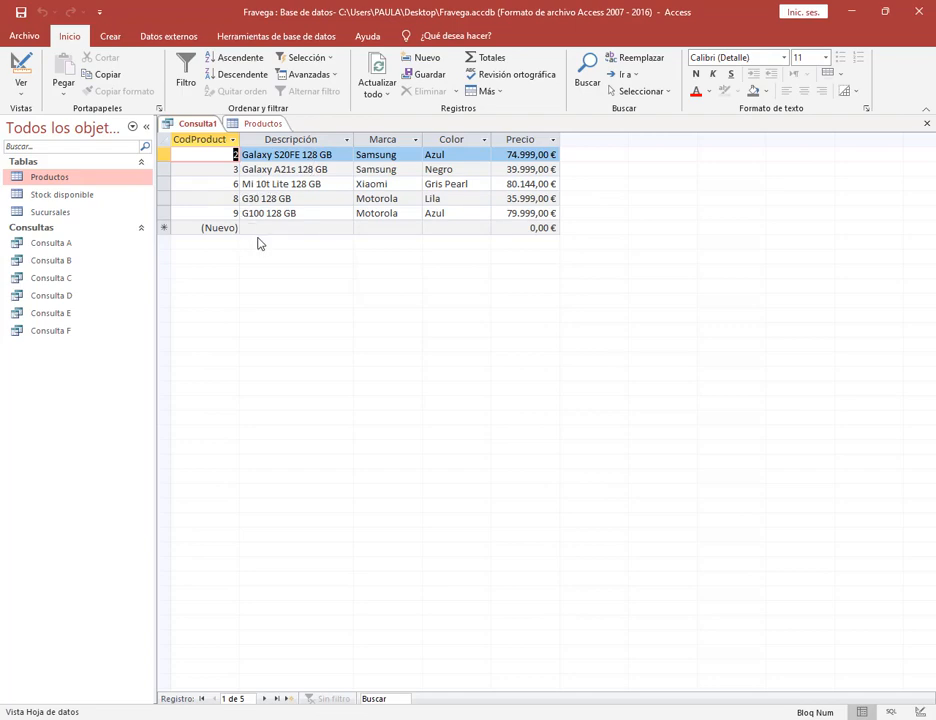
left_click(20, 66)
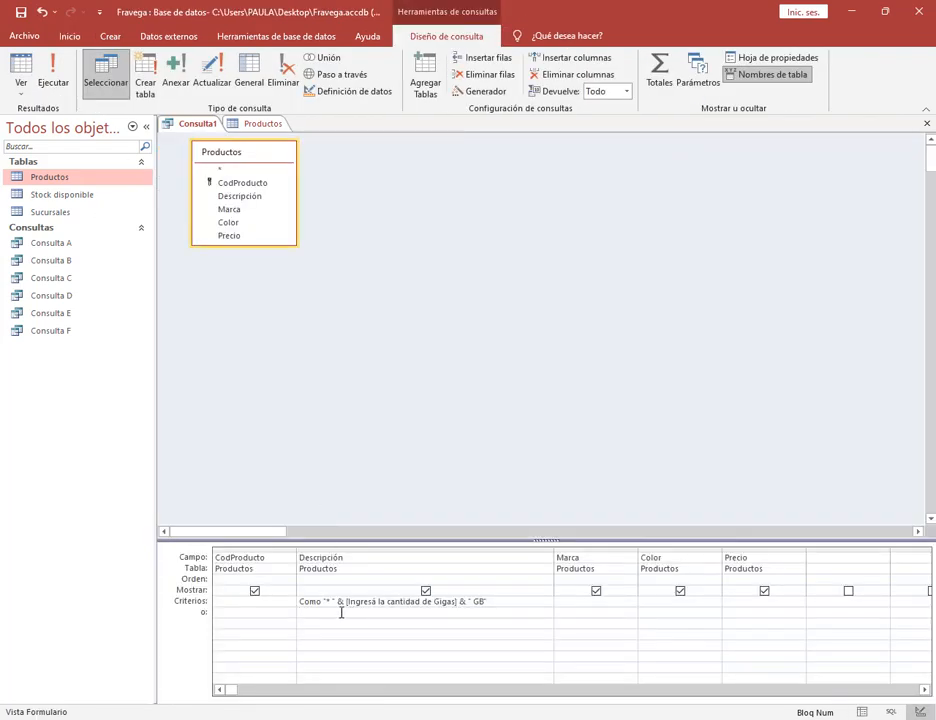
key("ctrl+2")
left_click_drag(296, 590, 510, 622)
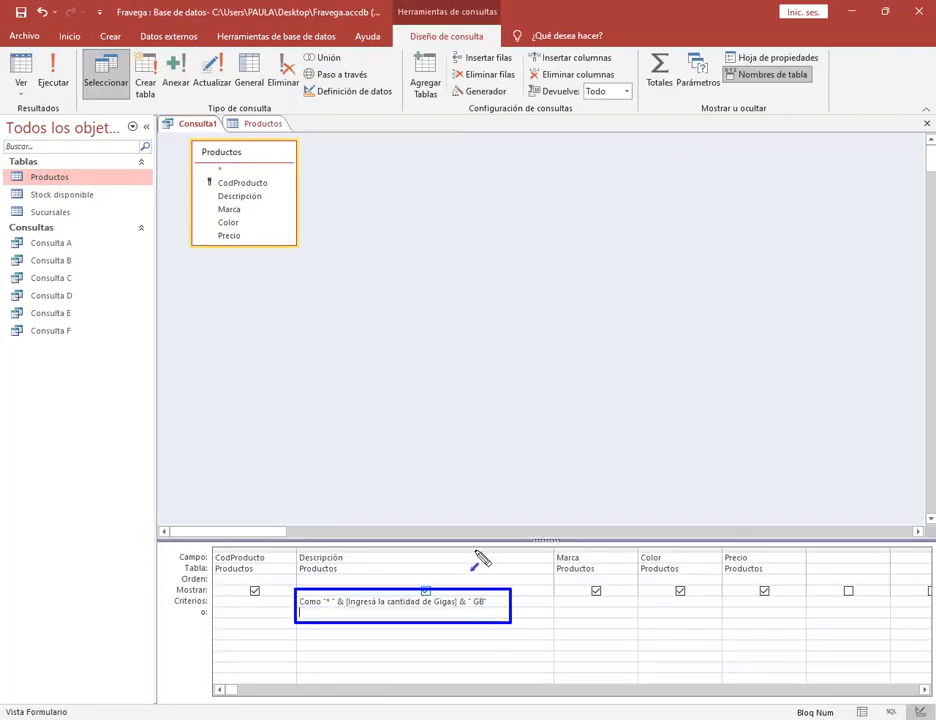
left_click_drag(474, 544, 474, 592)
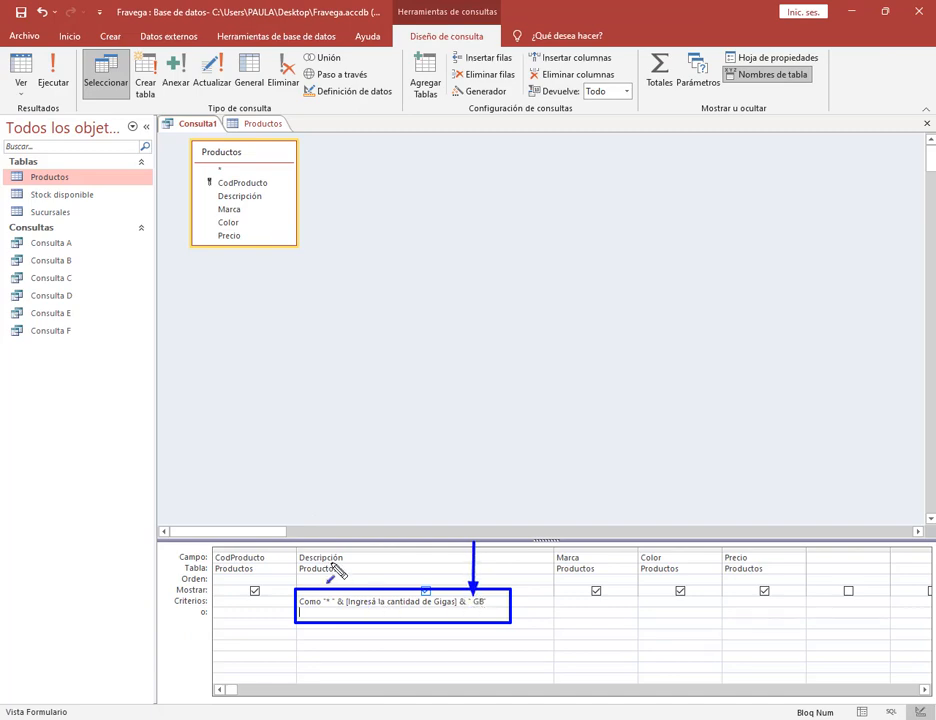
left_click_drag(331, 565, 330, 592)
key("f")
left_click_drag(458, 611, 465, 614)
left_click_drag(336, 609, 343, 612)
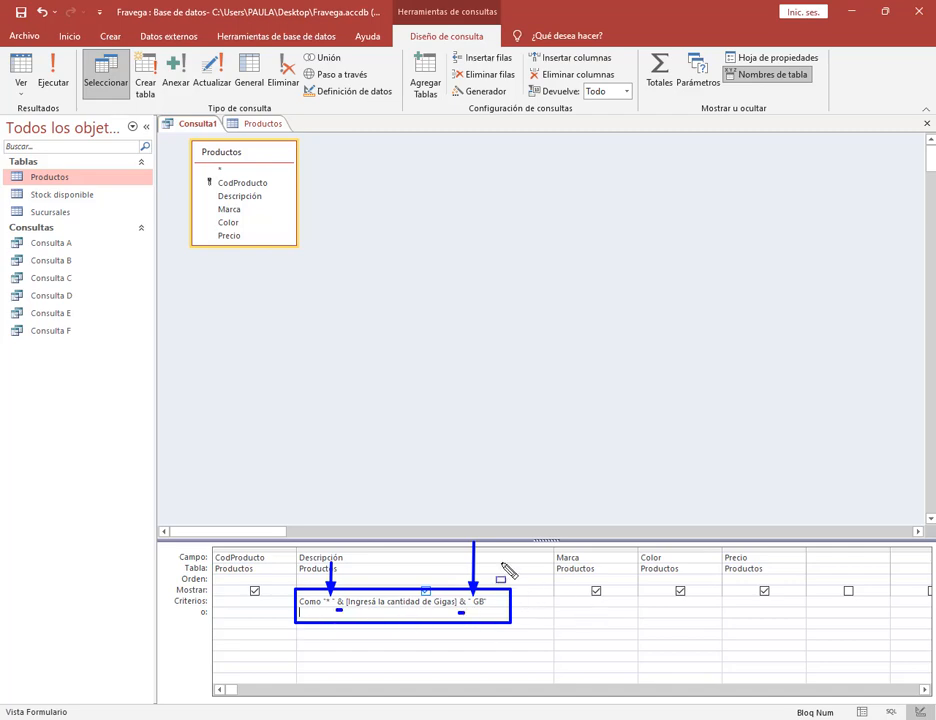
key("Escape")
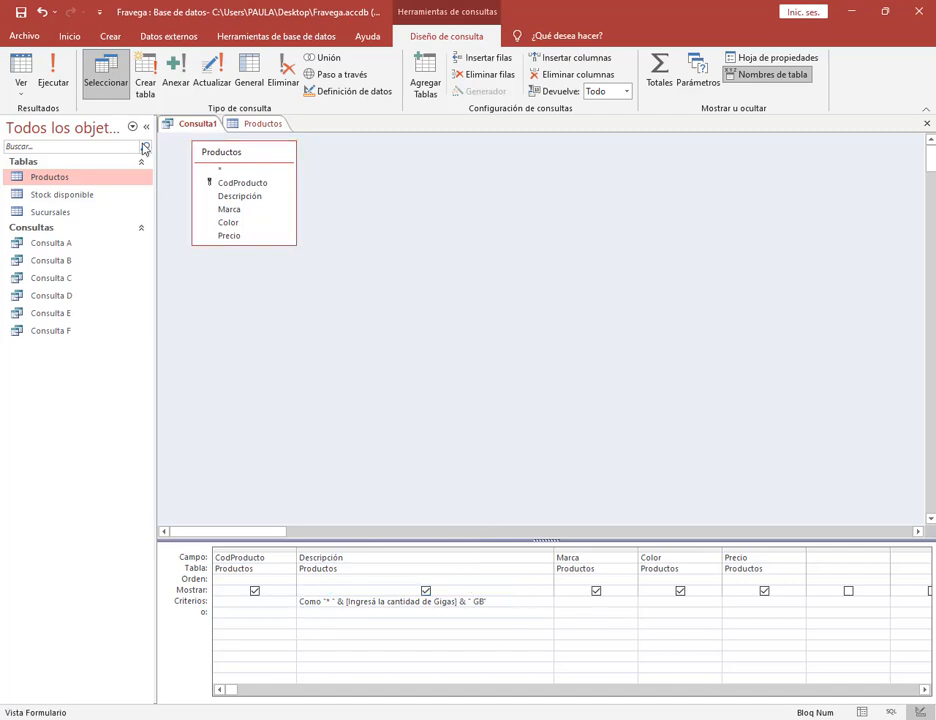
Save the query as Consulta G and close it together with the Productos table.
left_click(20, 12)
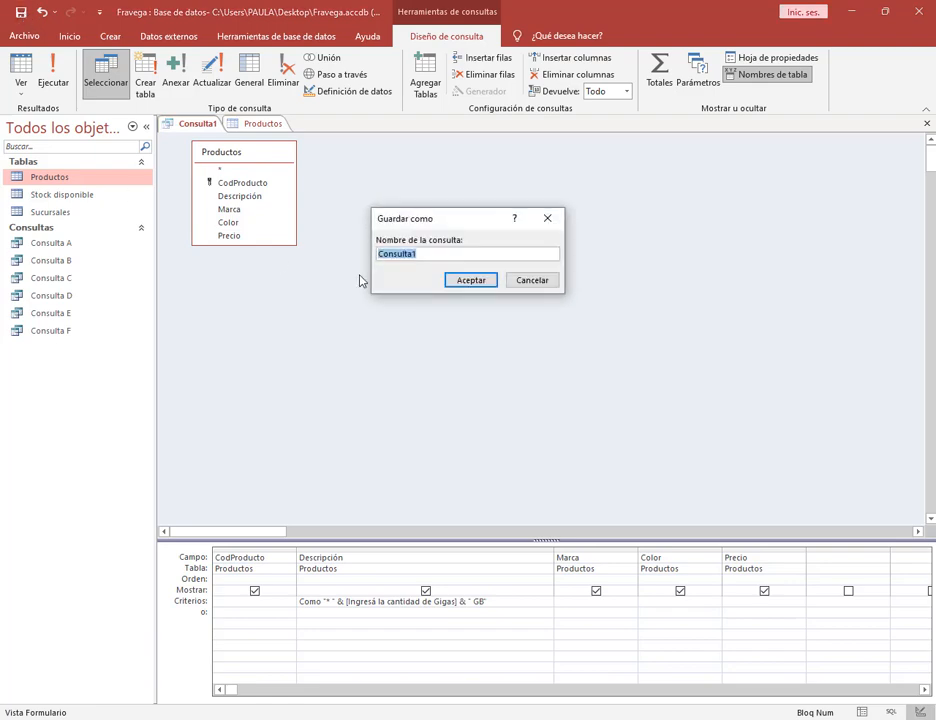
left_click(432, 253)
type("G")
key("Return")
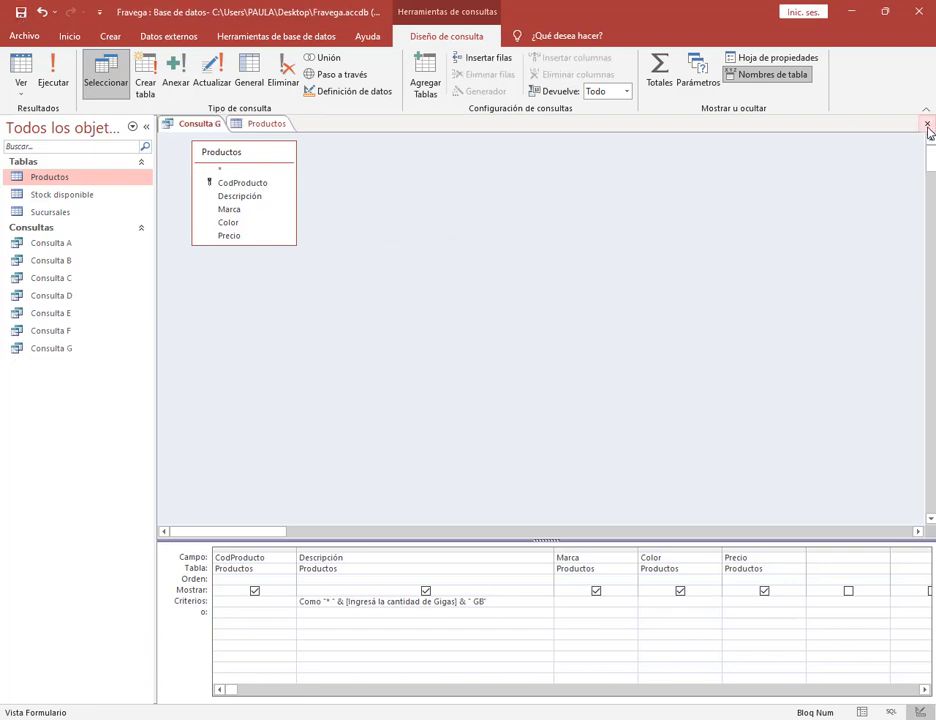
left_click(927, 125)
Check the Informes exercises in Fravega.pdf in the browser, and create a trial Productos report in Access, viewing its design and discarding it unsaved.
key("alt+Tab")
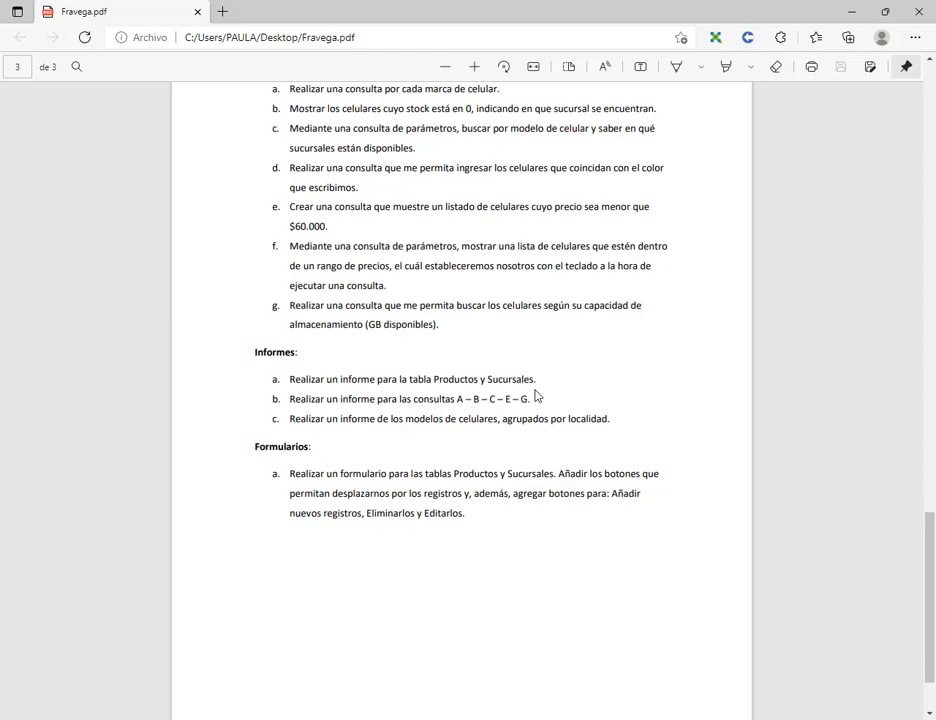
key("alt+Tab")
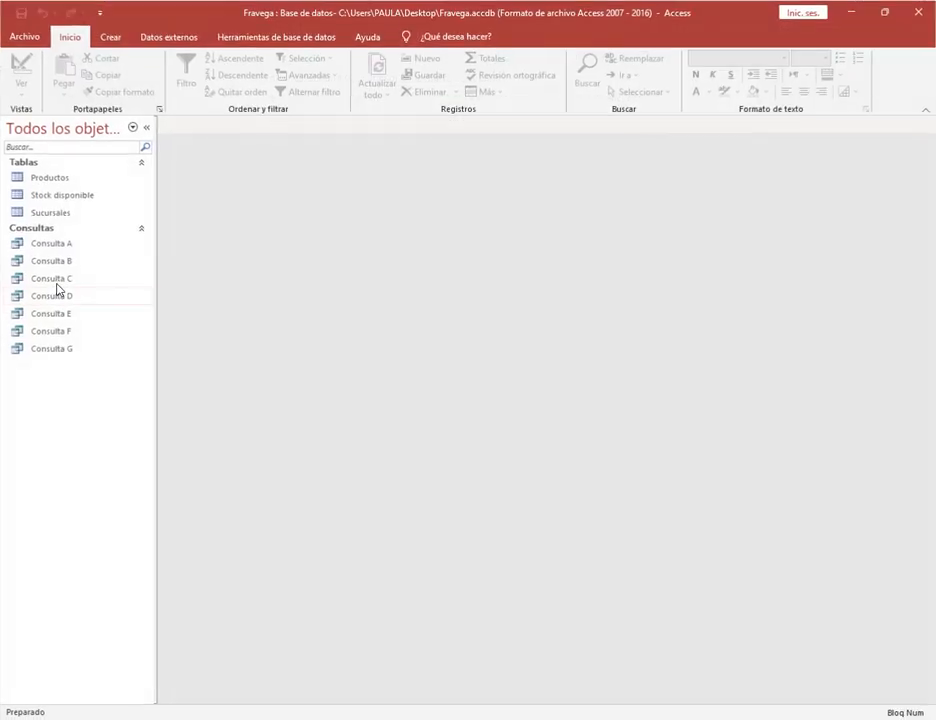
left_click(62, 176)
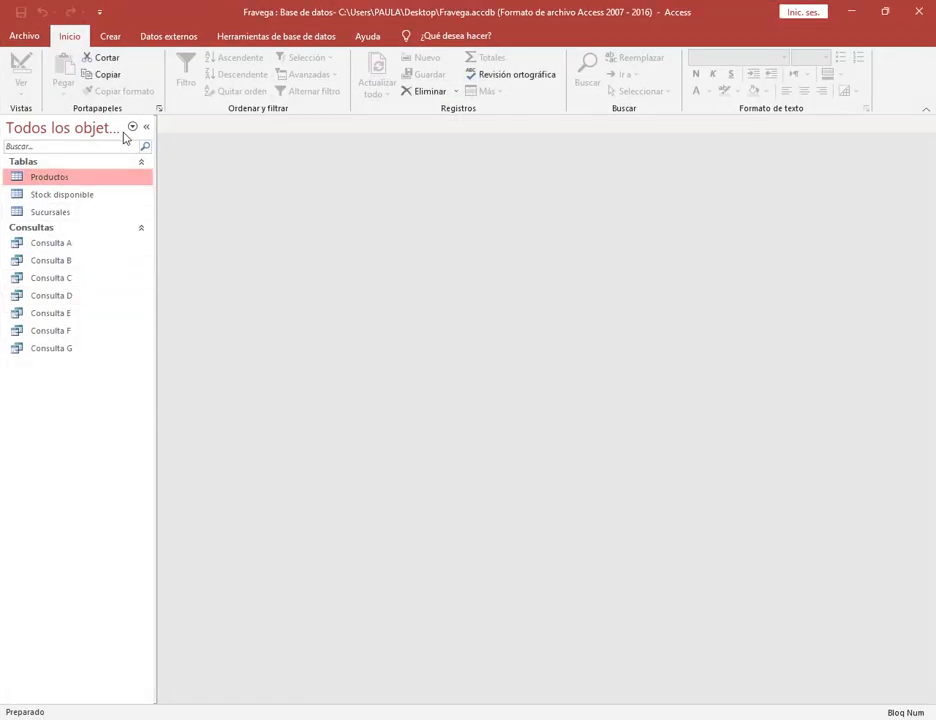
left_click(108, 37)
left_click(601, 78)
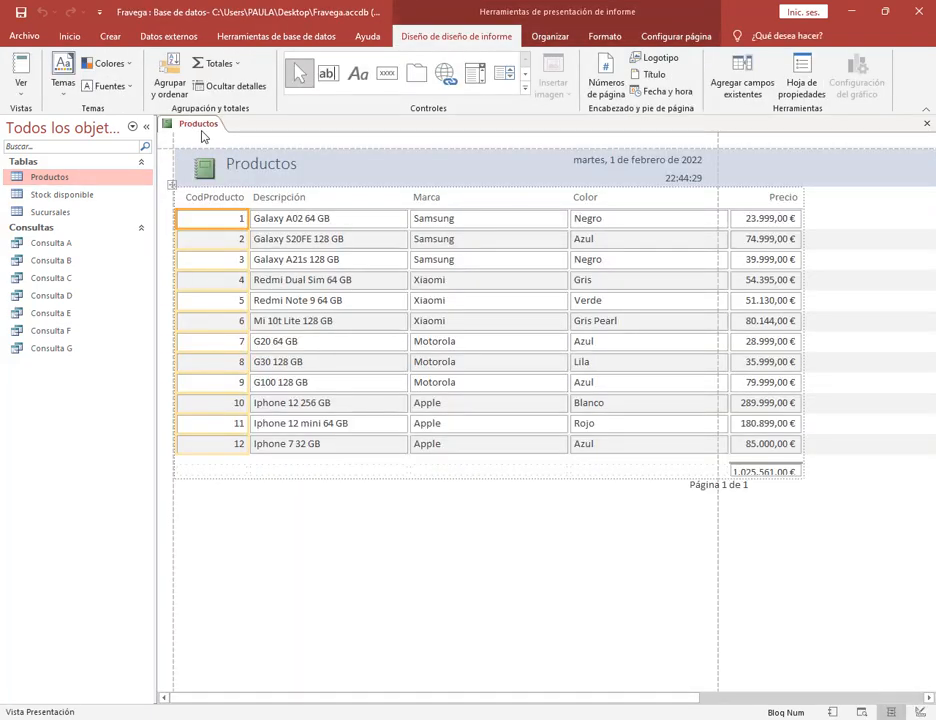
right_click(203, 128)
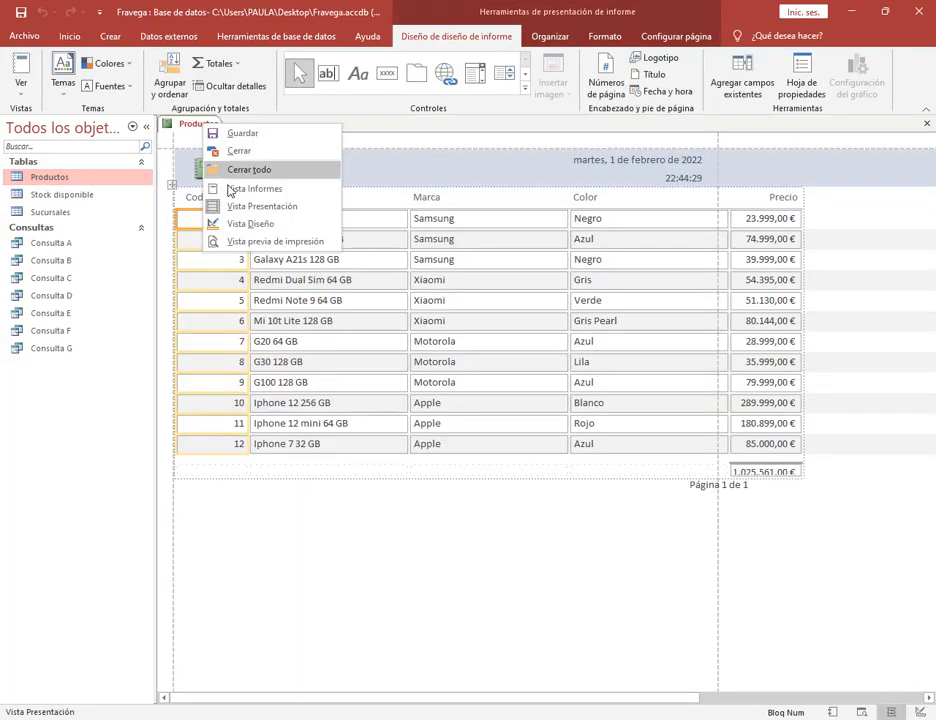
left_click(257, 226)
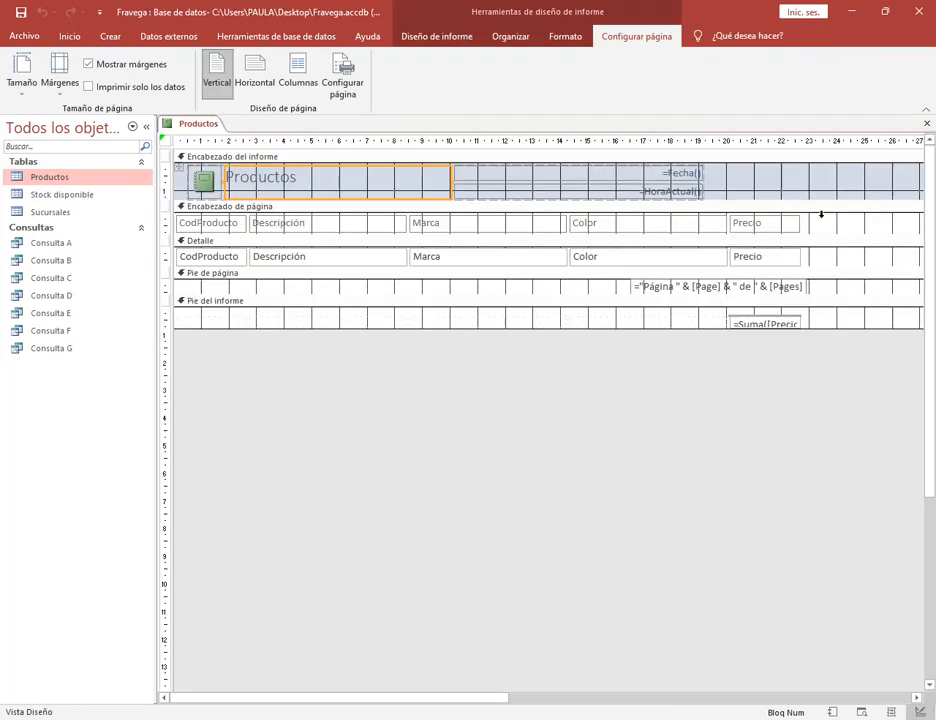
left_click(927, 123)
left_click(473, 408)
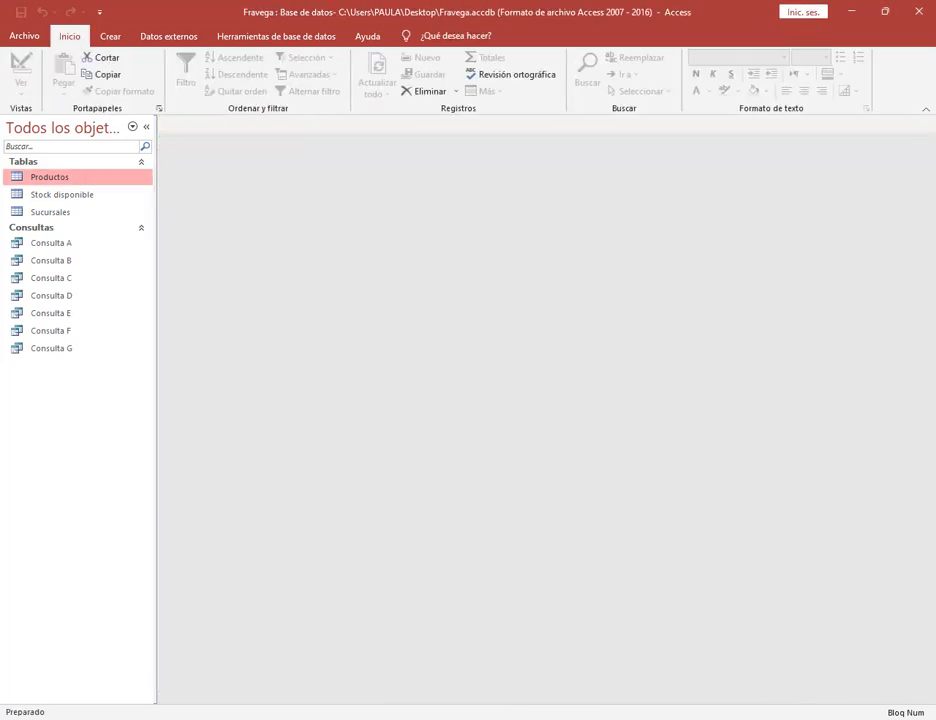
Switch to Fravega.pdf in the browser, read the Informes and Formularios exercises, and return to Access.
key("alt+Tab")
left_click_drag(492, 380, 500, 380)
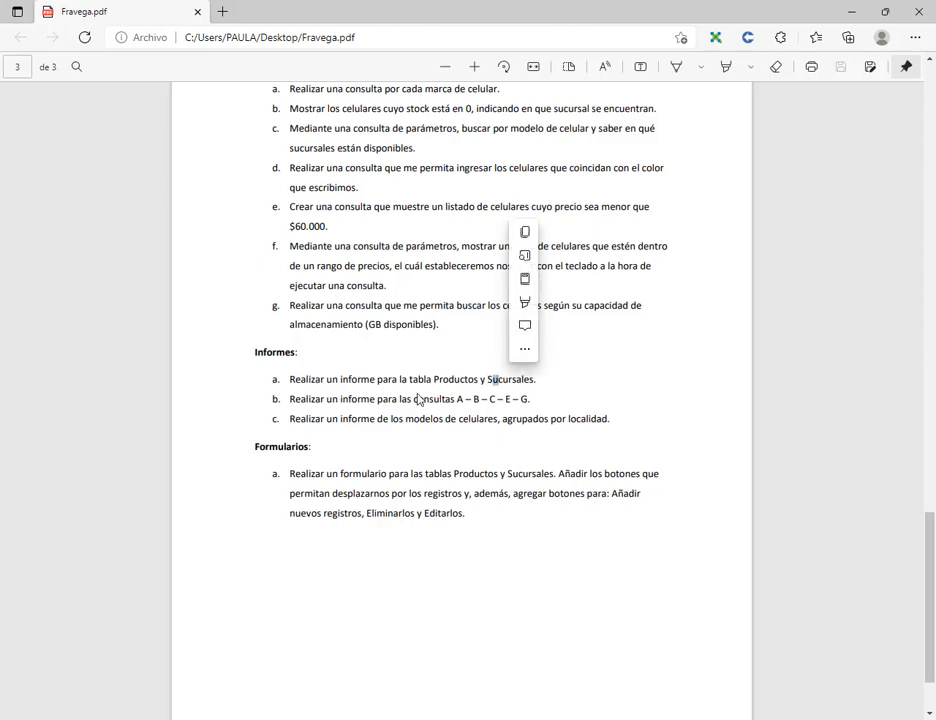
left_click(402, 400)
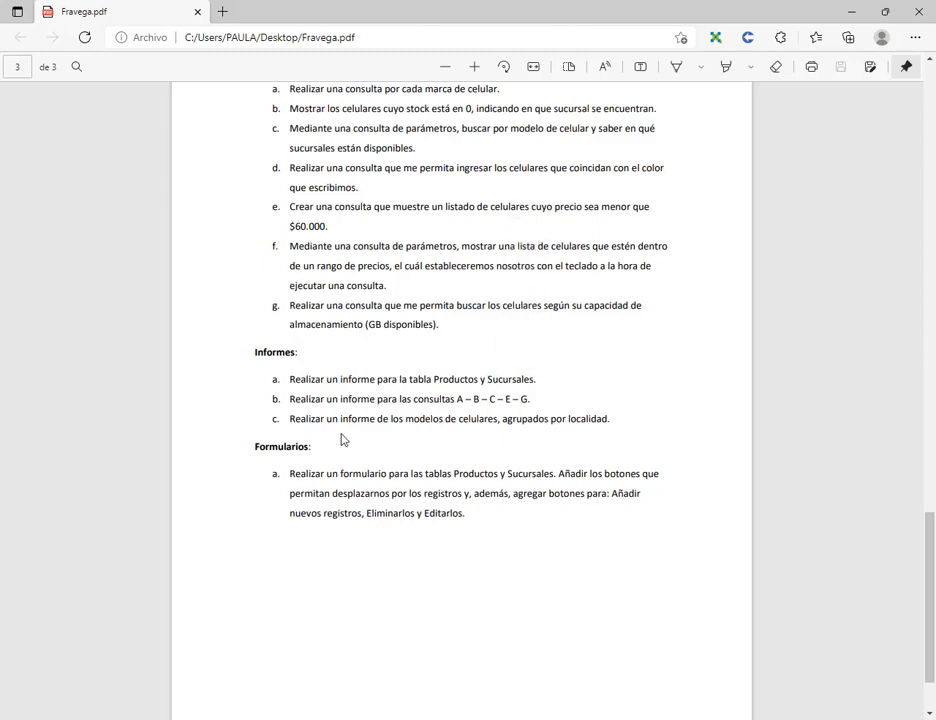
left_click_drag(289, 418, 600, 418)
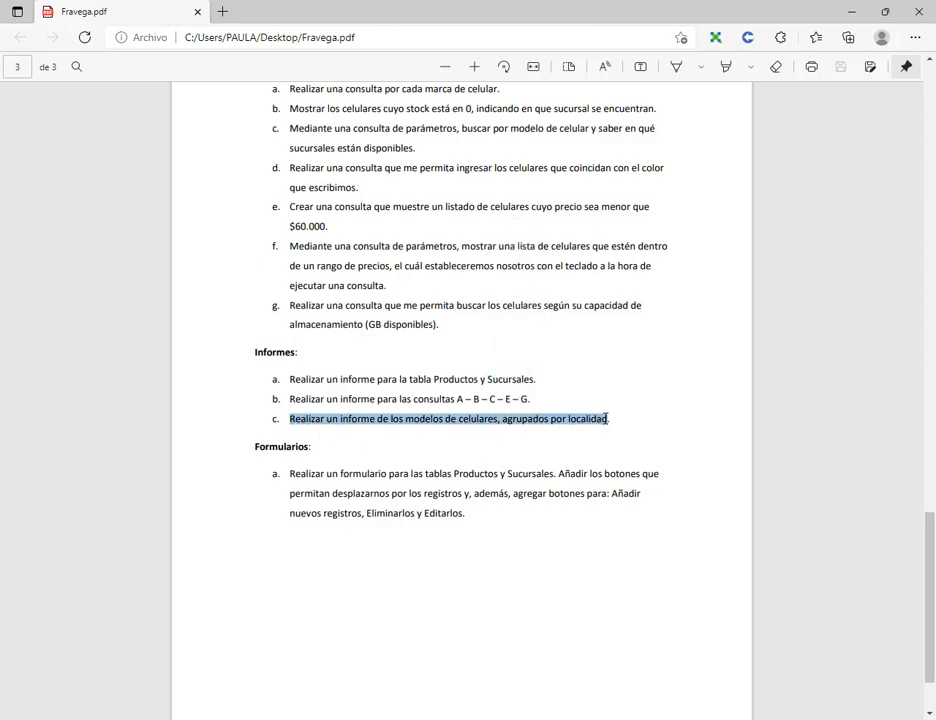
left_click(454, 418)
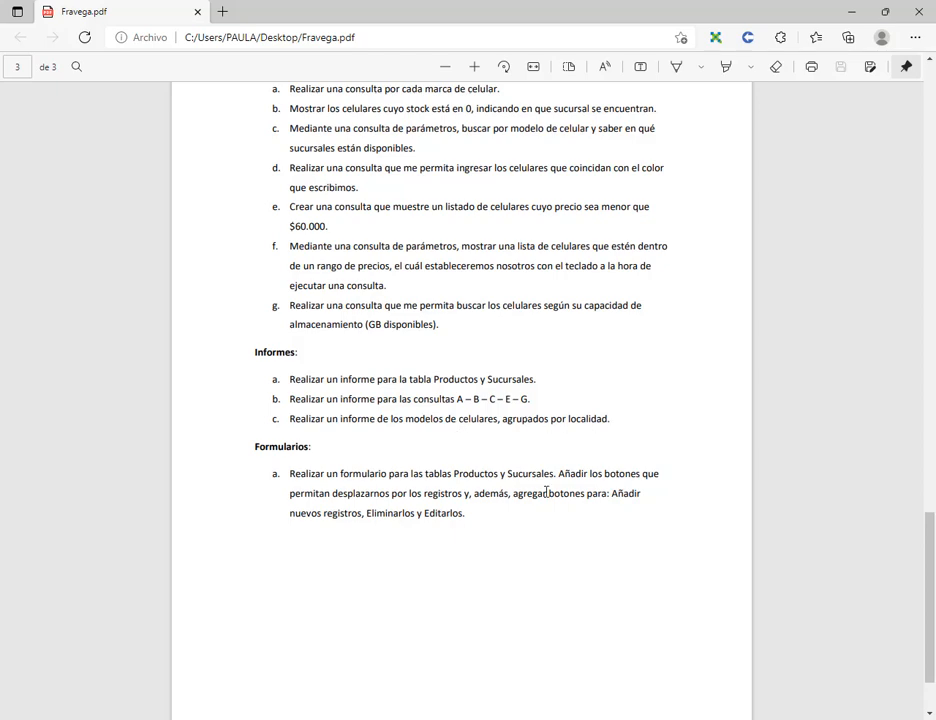
left_click(366, 718)
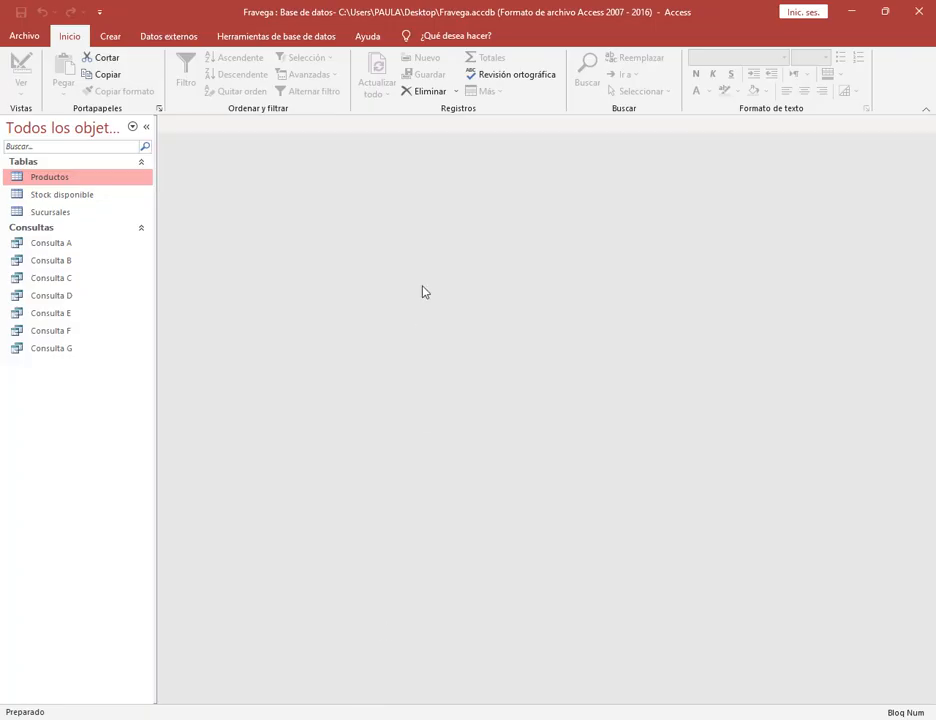
Start the report wizard and check the Informes exercises in Fravega.pdf in the browser, returning to Access.
left_click(98, 37)
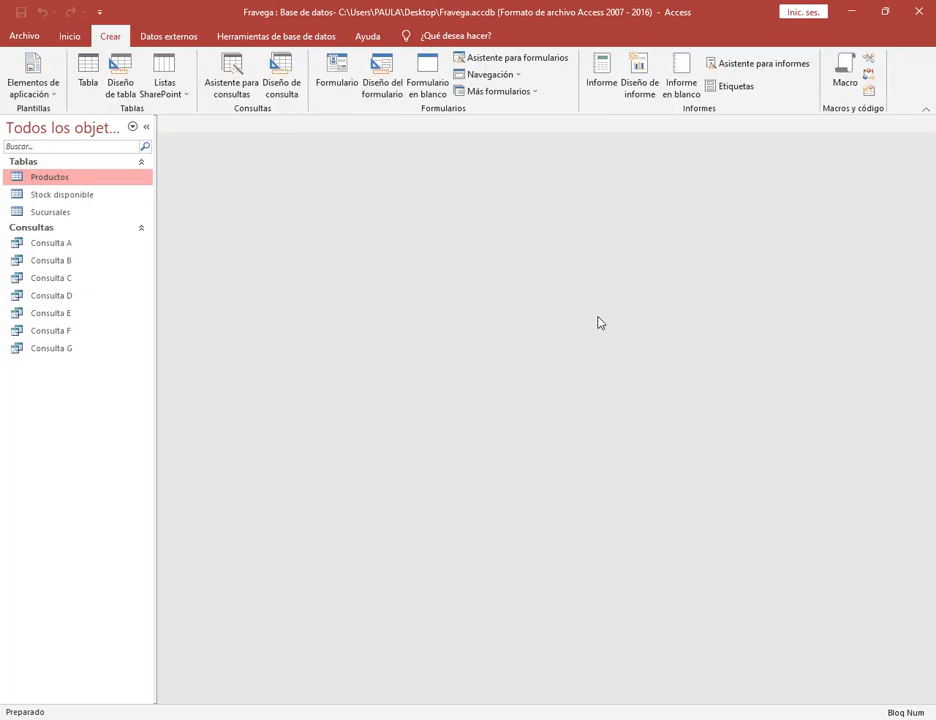
left_click_drag(587, 41, 621, 103)
key("Escape")
left_click_drag(701, 49, 816, 76)
key("Escape")
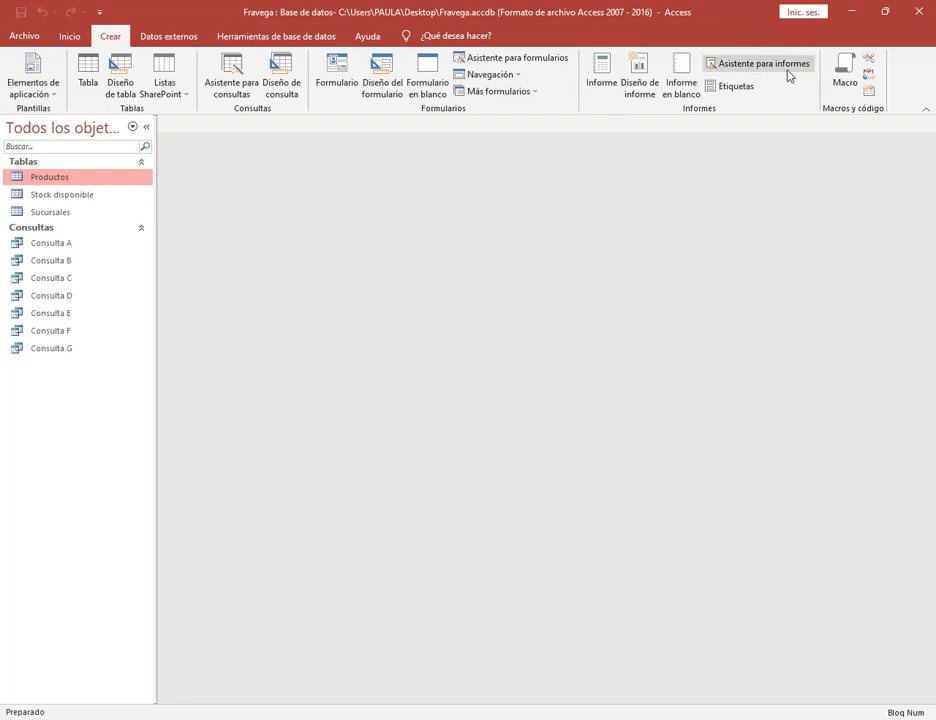
left_click(790, 70)
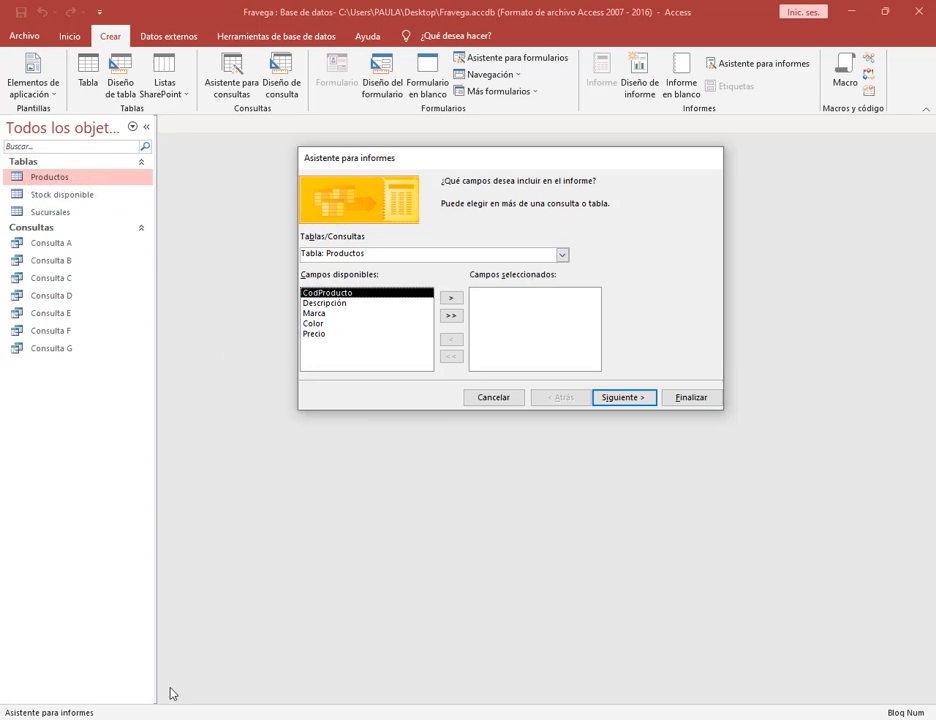
left_click(141, 718)
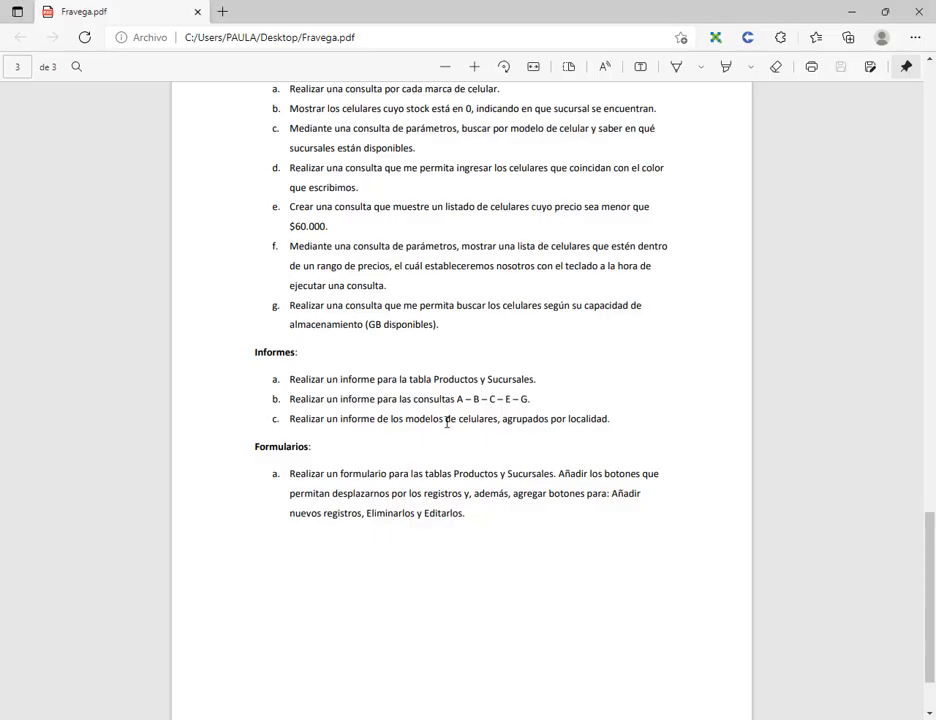
left_click(849, 10)
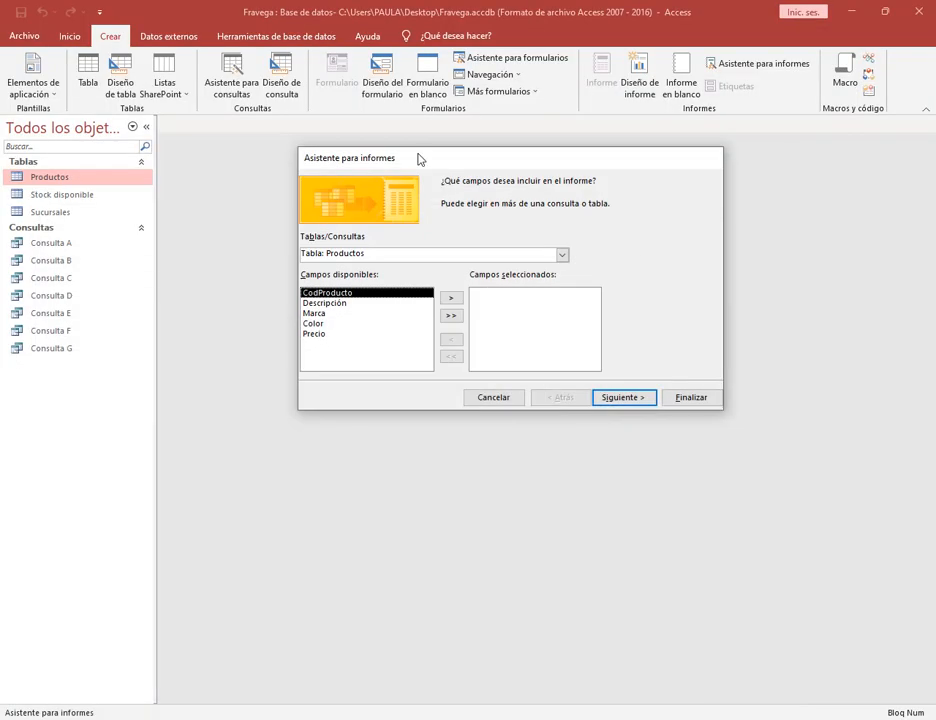
Add the Descripción, Marca and Precio fields of the Productos table to the report.
left_click(342, 303)
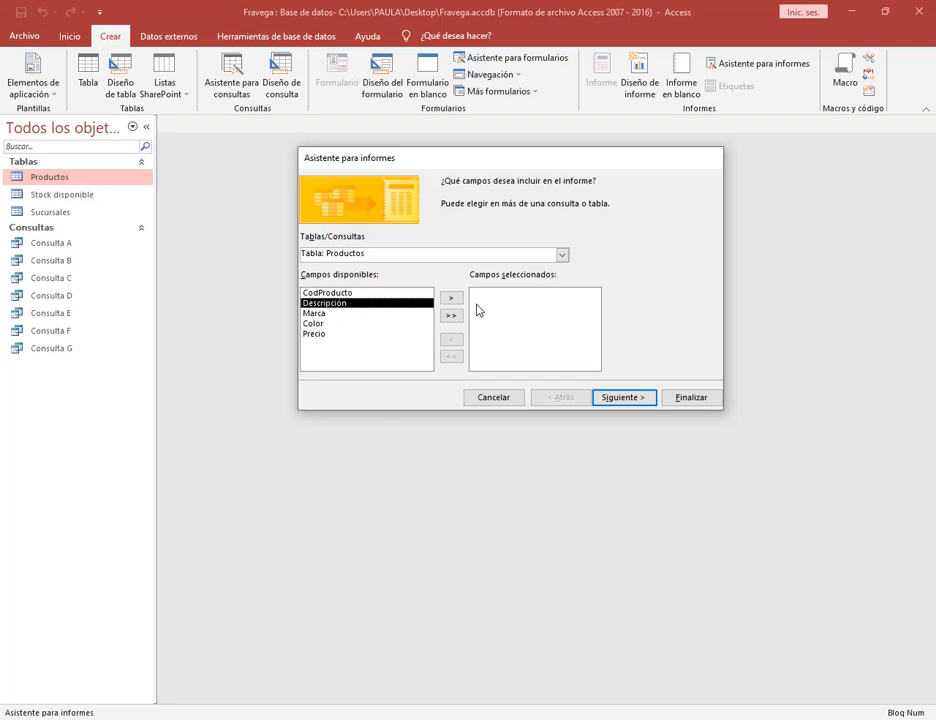
left_click(451, 299)
left_click(451, 299)
left_click(320, 323)
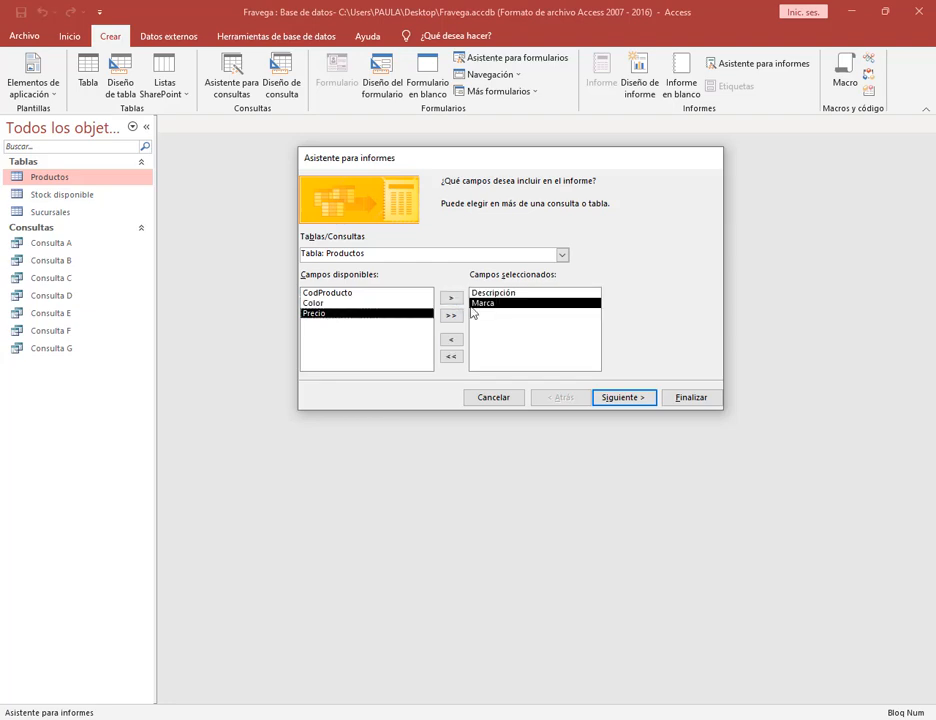
left_click(451, 299)
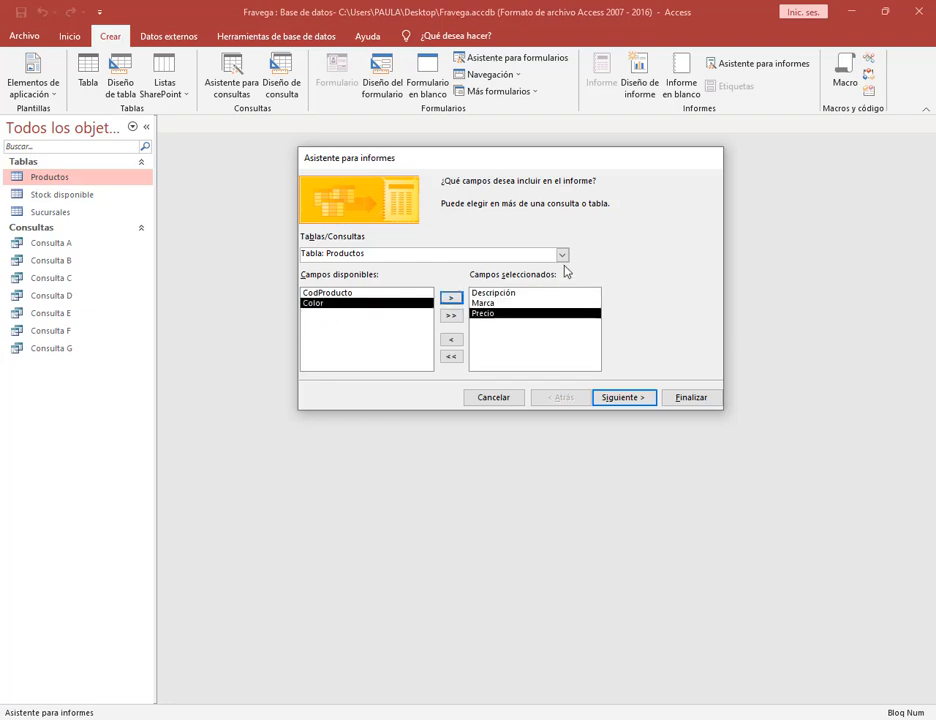
Add the Localidad field of the Sucursales table to the report, checking the grouping exercise in Fravega.pdf.
left_click(563, 256)
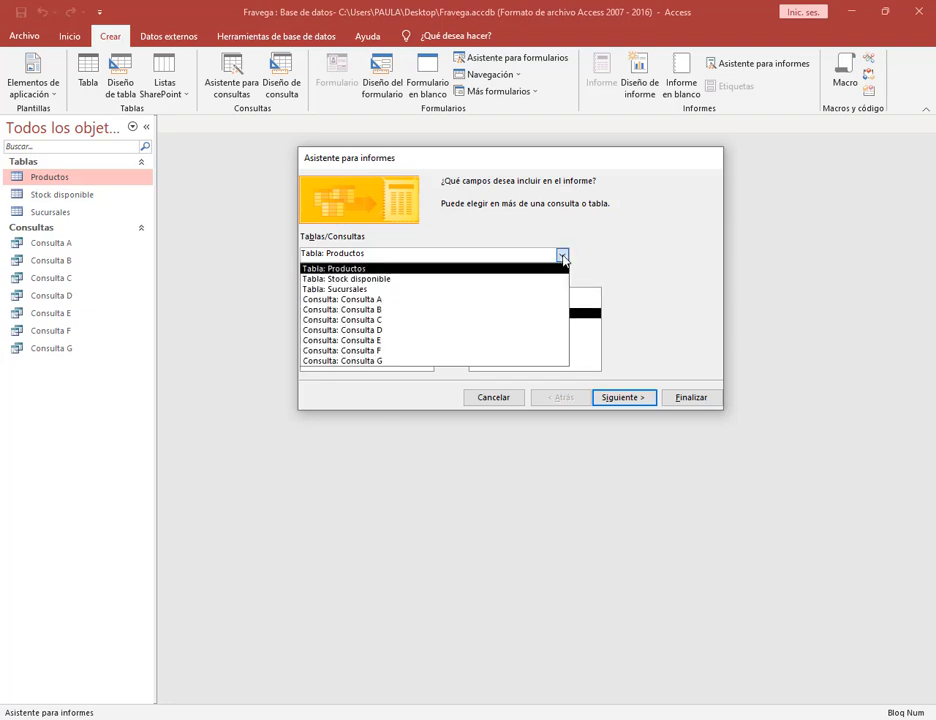
left_click(330, 289)
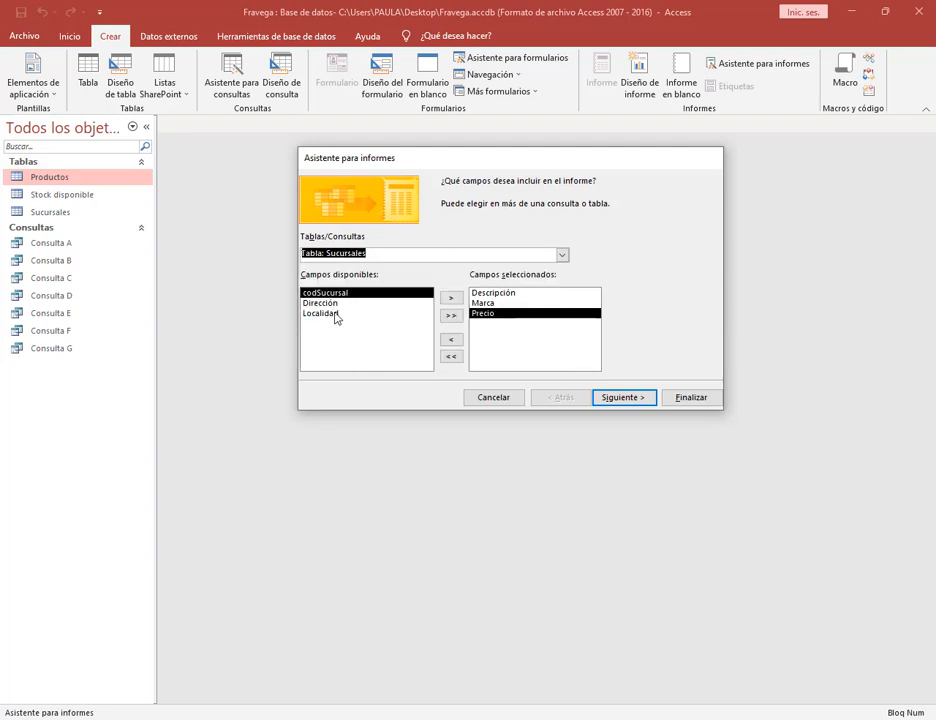
left_click(322, 322)
key("alt+Tab")
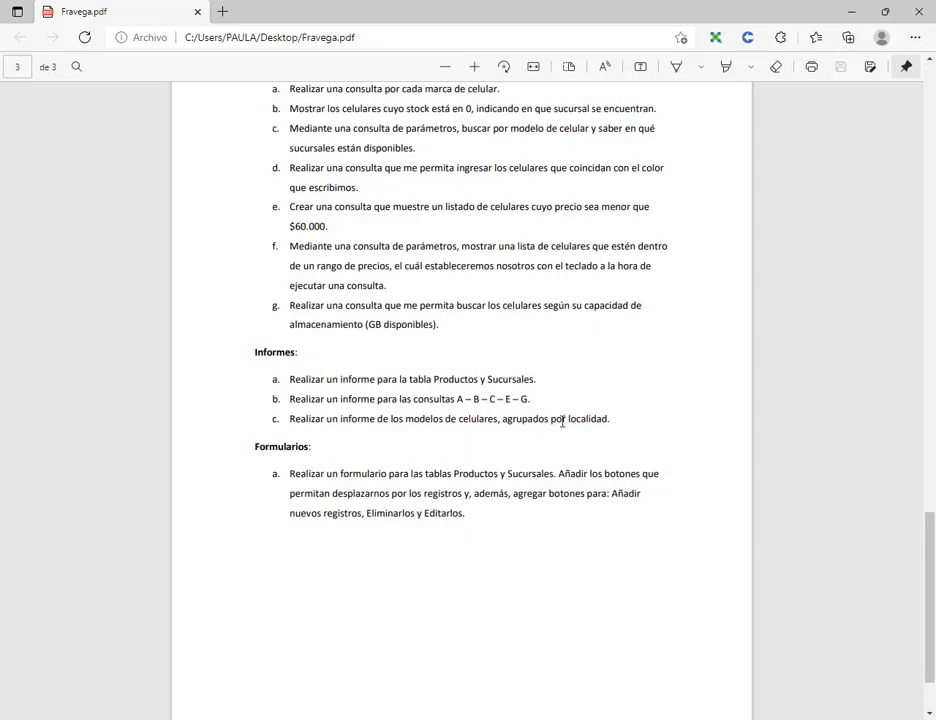
left_click(868, 10)
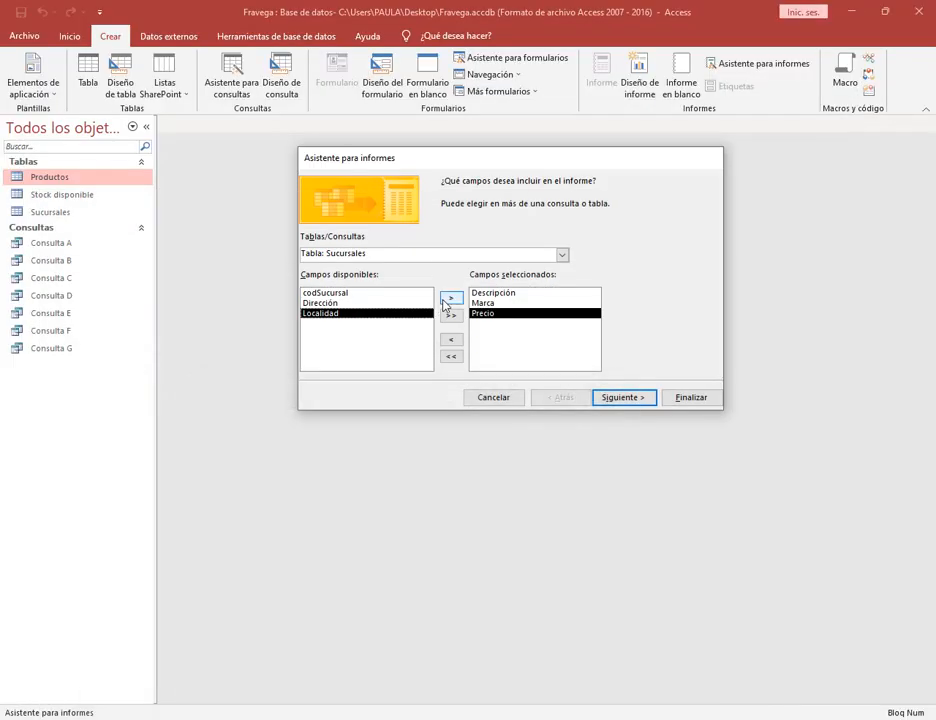
left_click(451, 298)
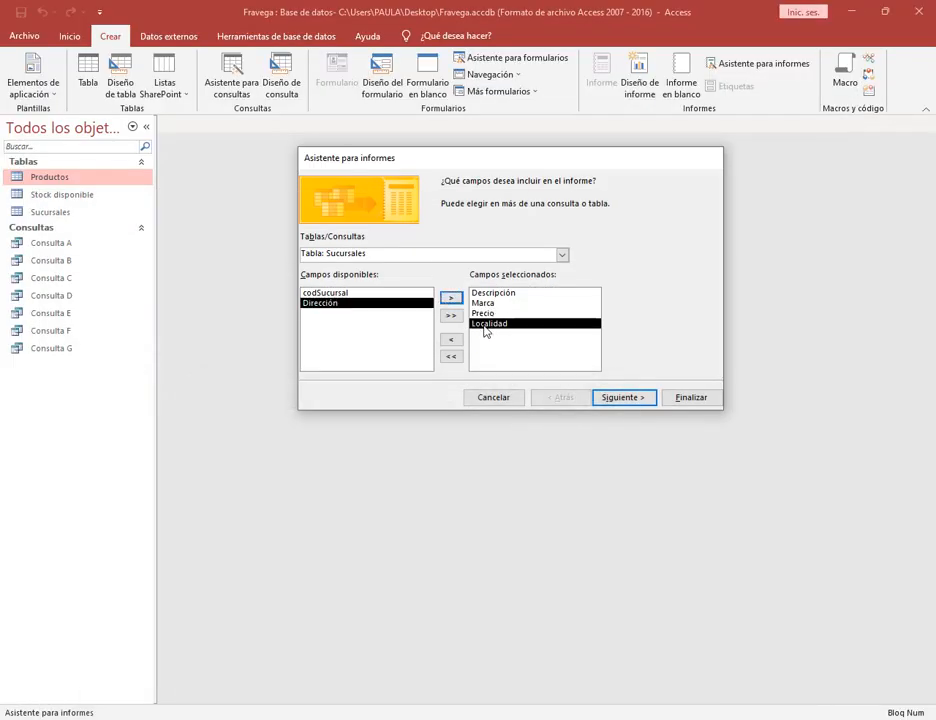
Add the Cantidad field of the Stock disponible table to the report's selected fields.
left_click(562, 254)
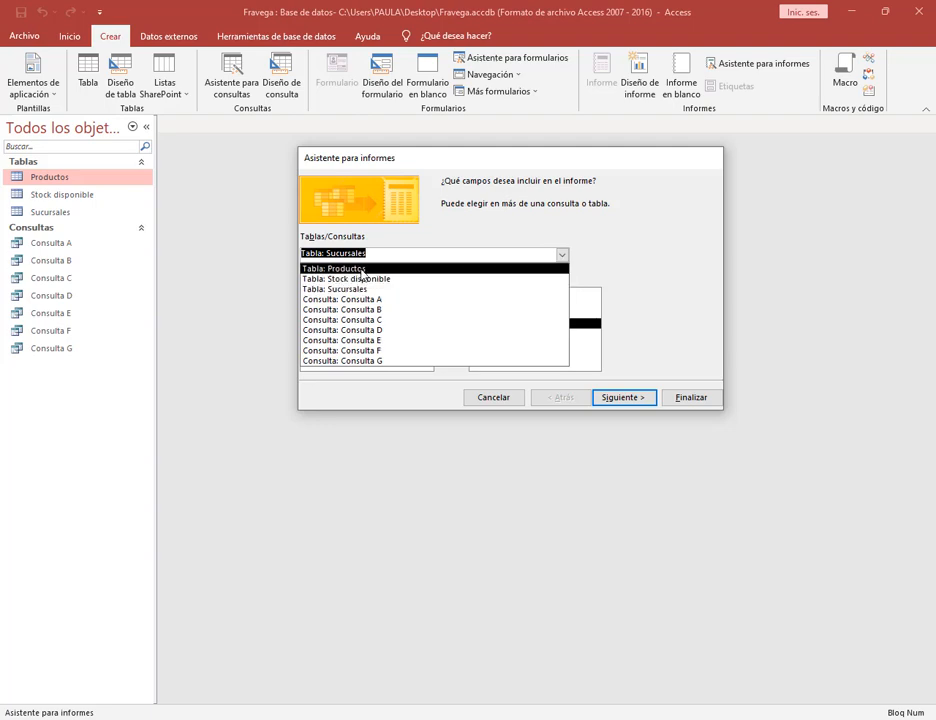
left_click(624, 257)
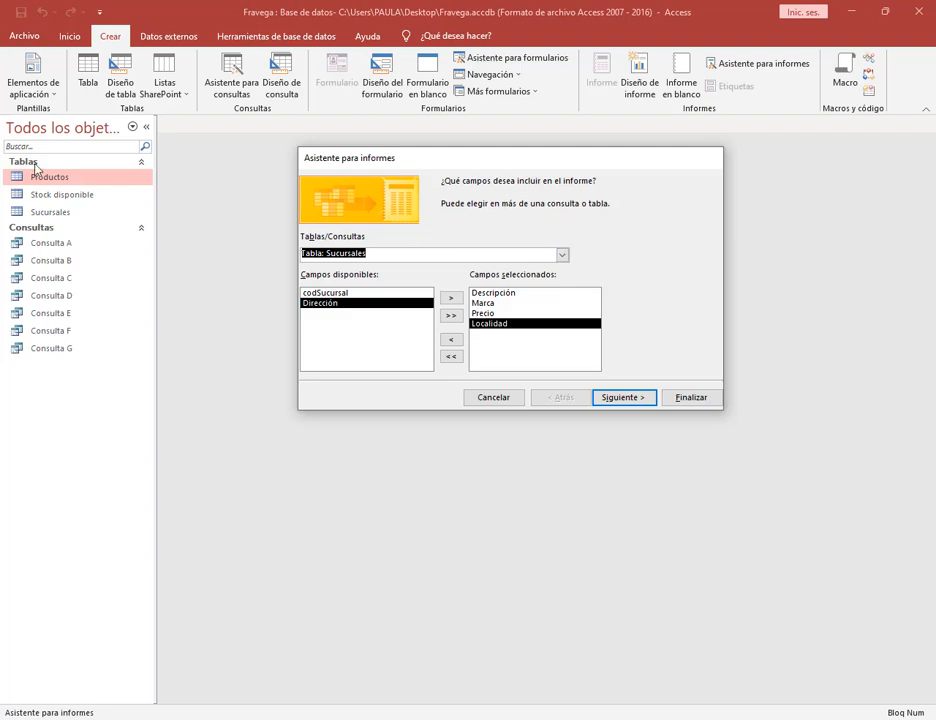
left_click(563, 256)
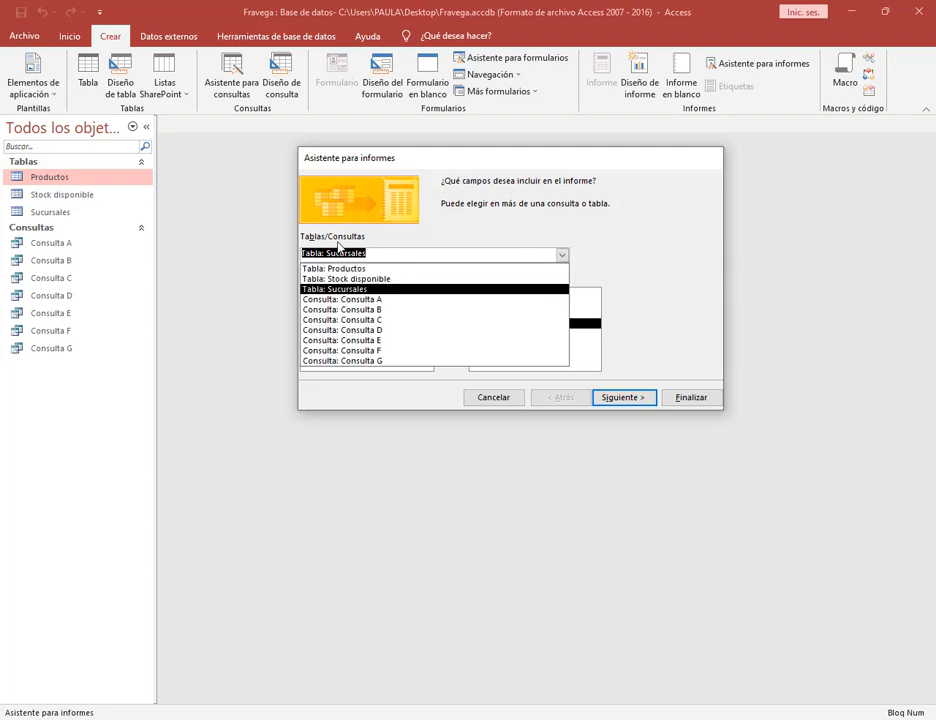
left_click(361, 280)
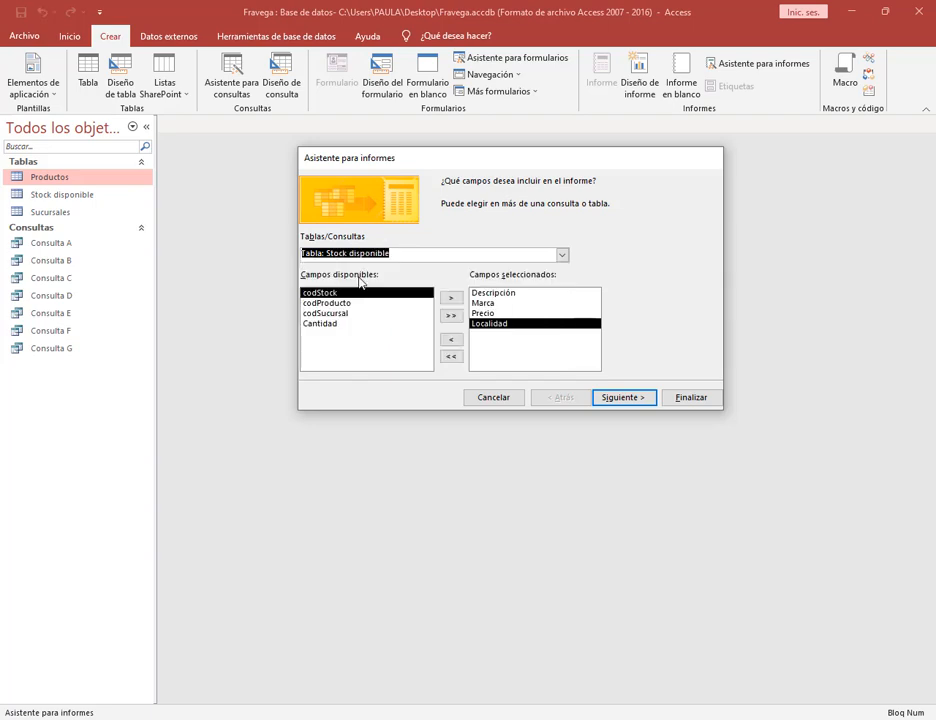
left_click(333, 324)
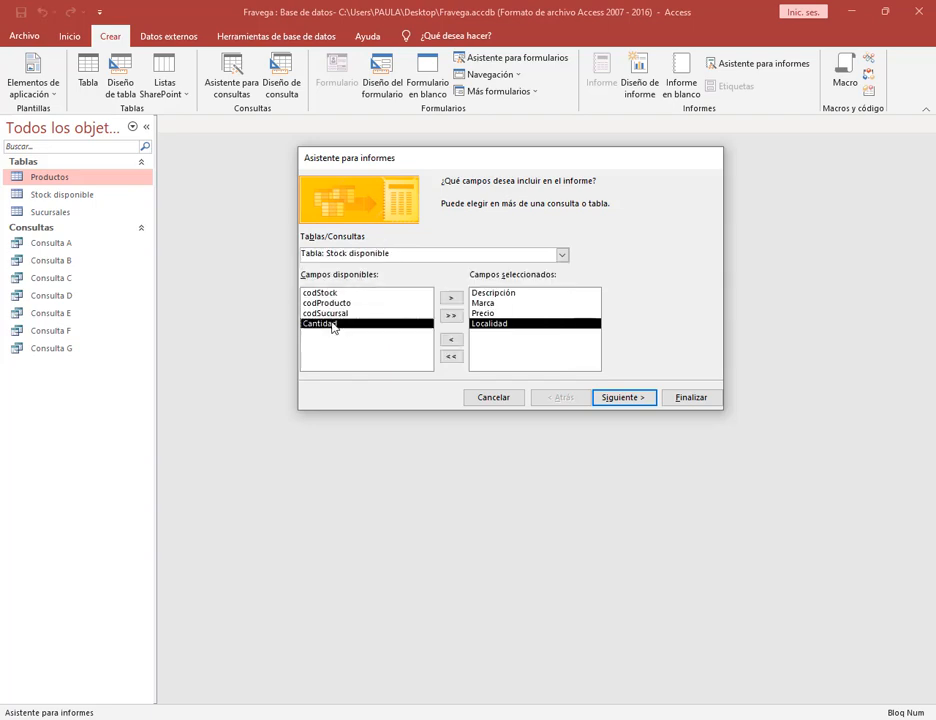
left_click(452, 299)
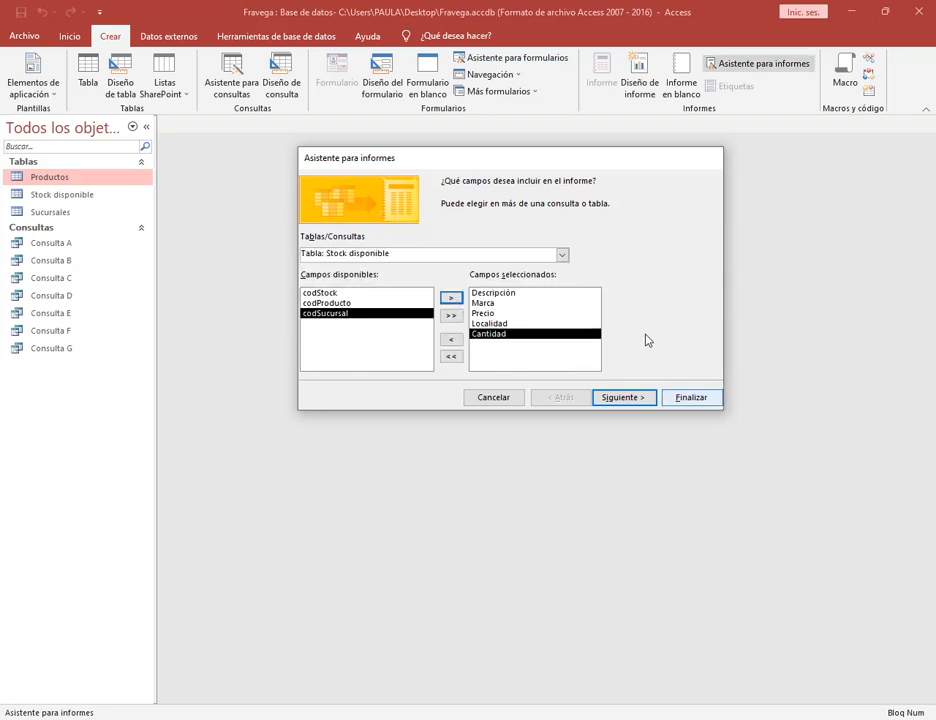
Remove Localidad from the selected fields and add it again from the Sucursales table so it follows Cantidad.
left_click(499, 327)
left_click(500, 335)
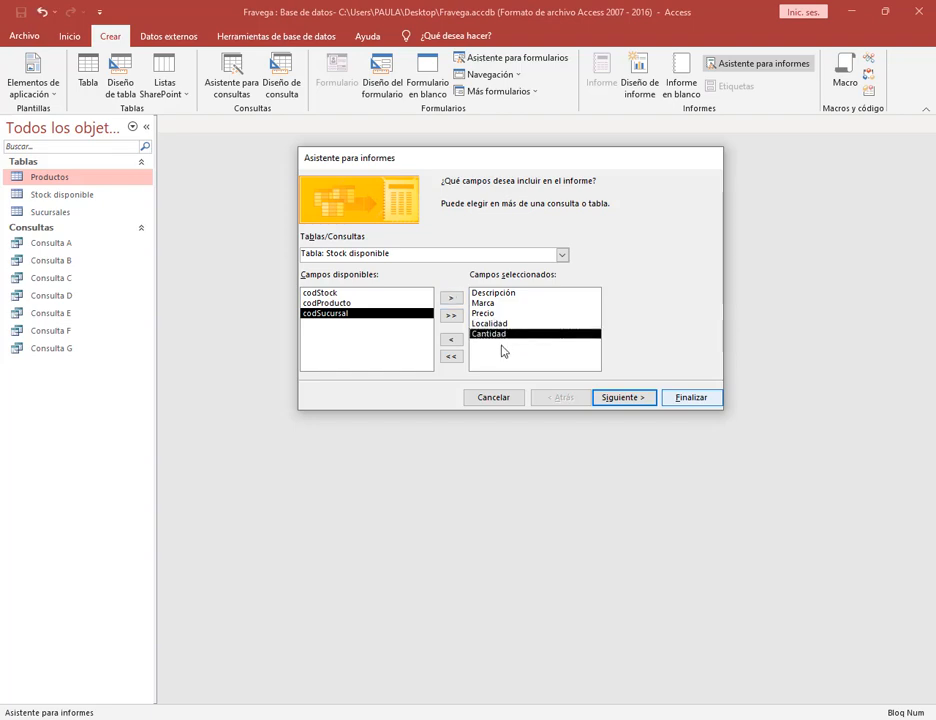
left_click(560, 324)
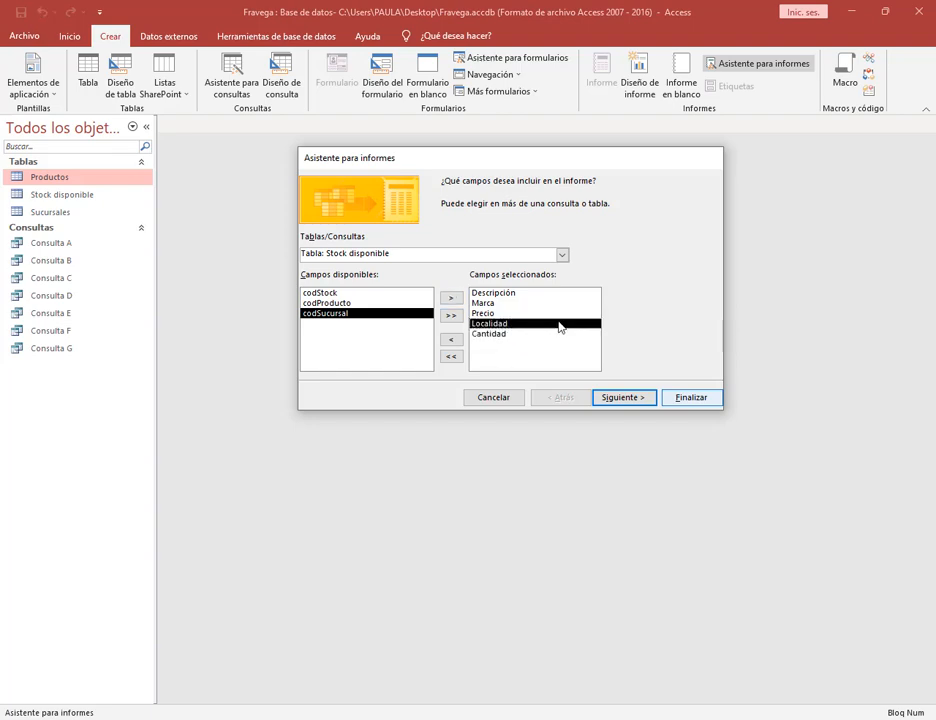
double_click(500, 325)
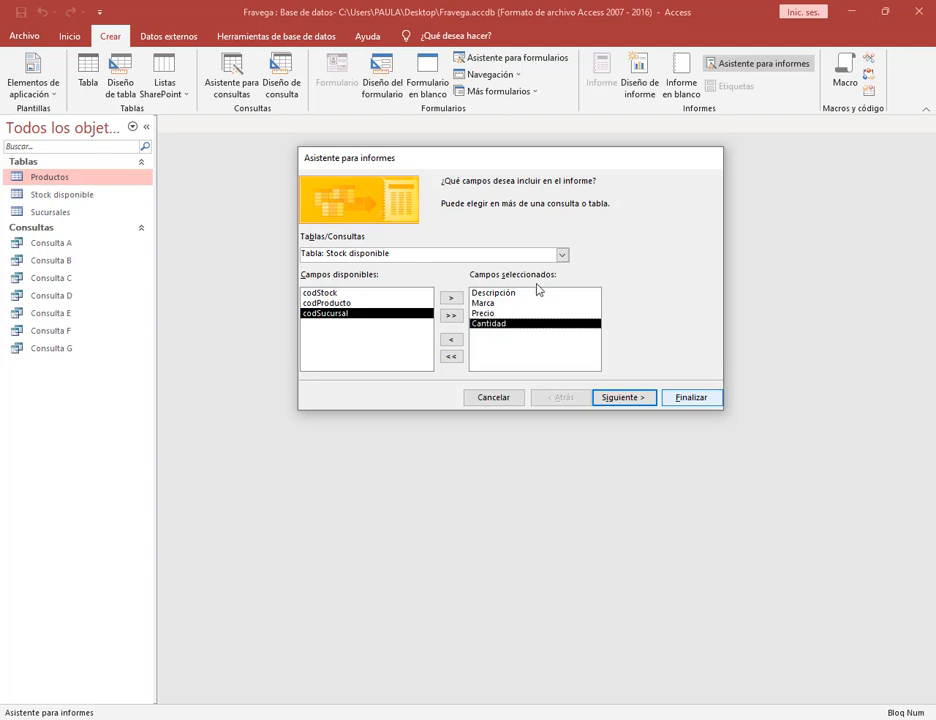
left_click(563, 256)
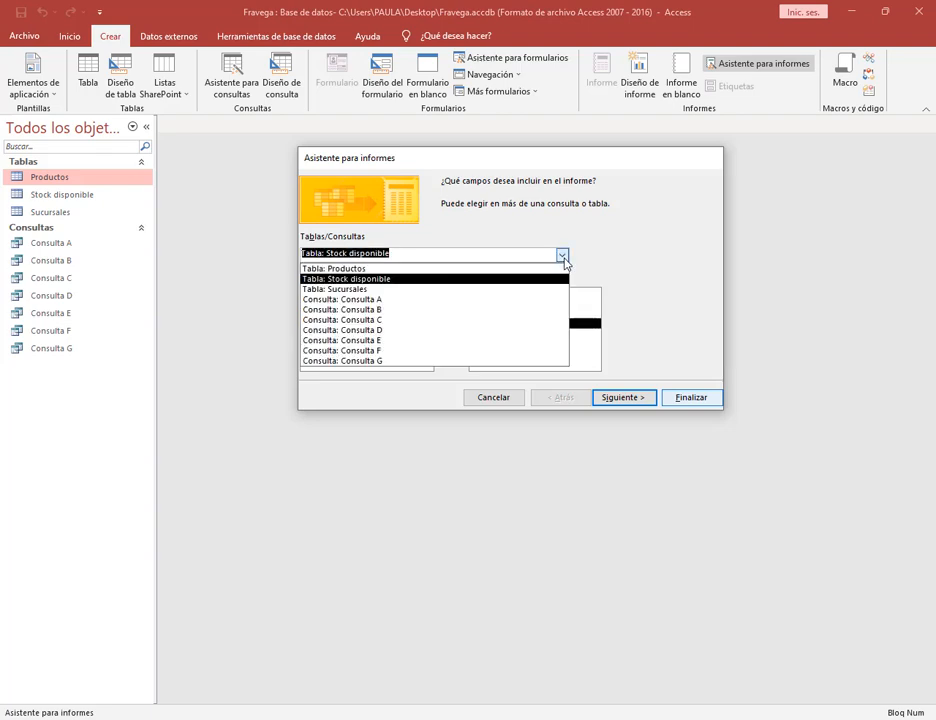
left_click(340, 287)
left_click(345, 313)
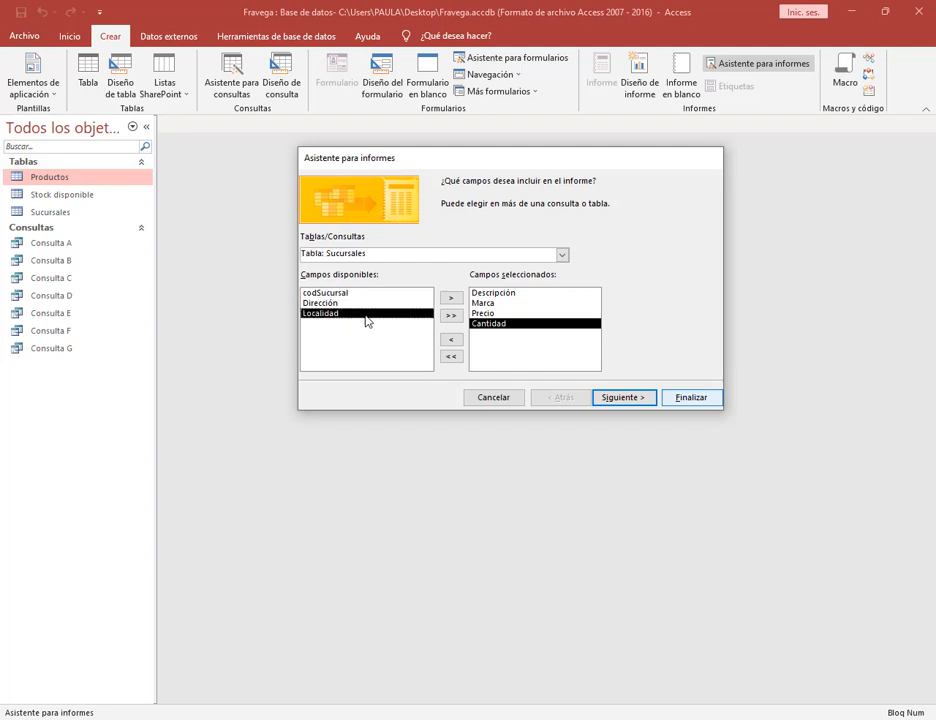
left_click(451, 298)
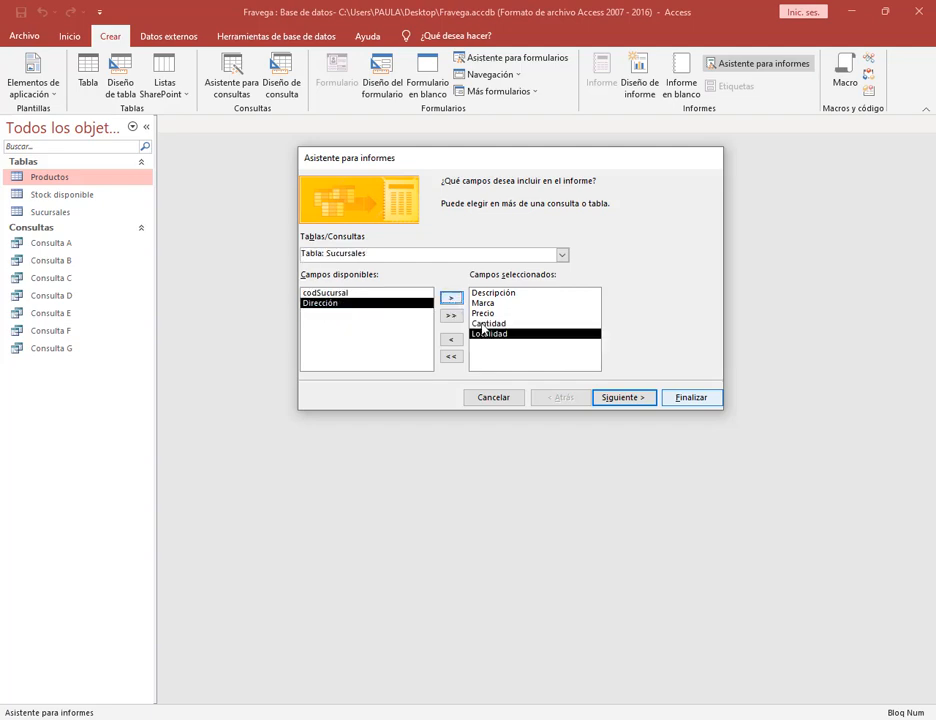
Compare the ways of viewing the report data and continue with the view by Stock disponible.
left_click(628, 400)
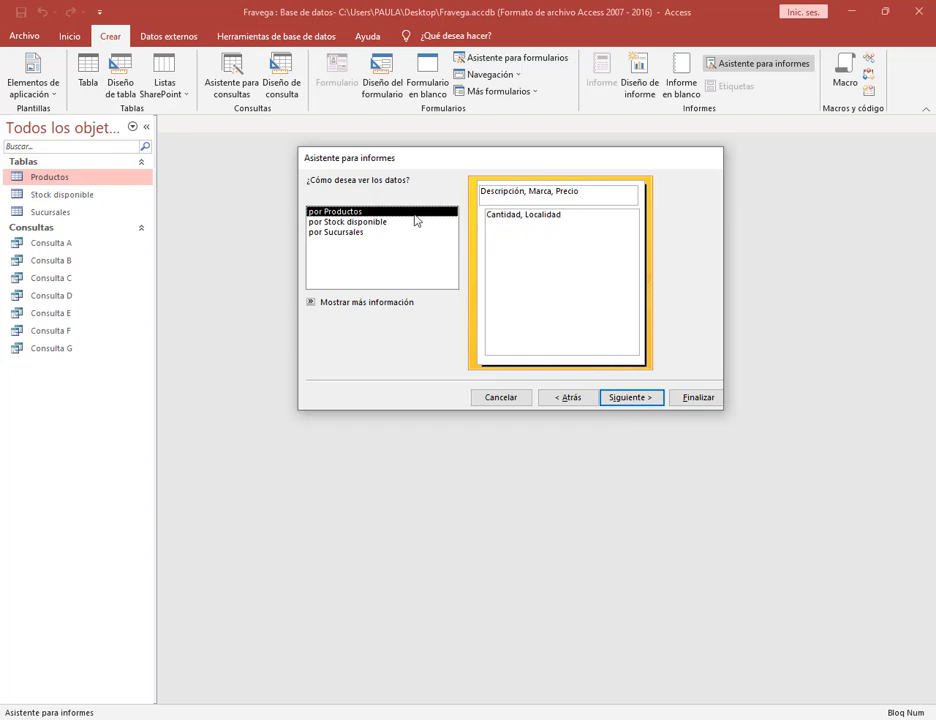
left_click(374, 222)
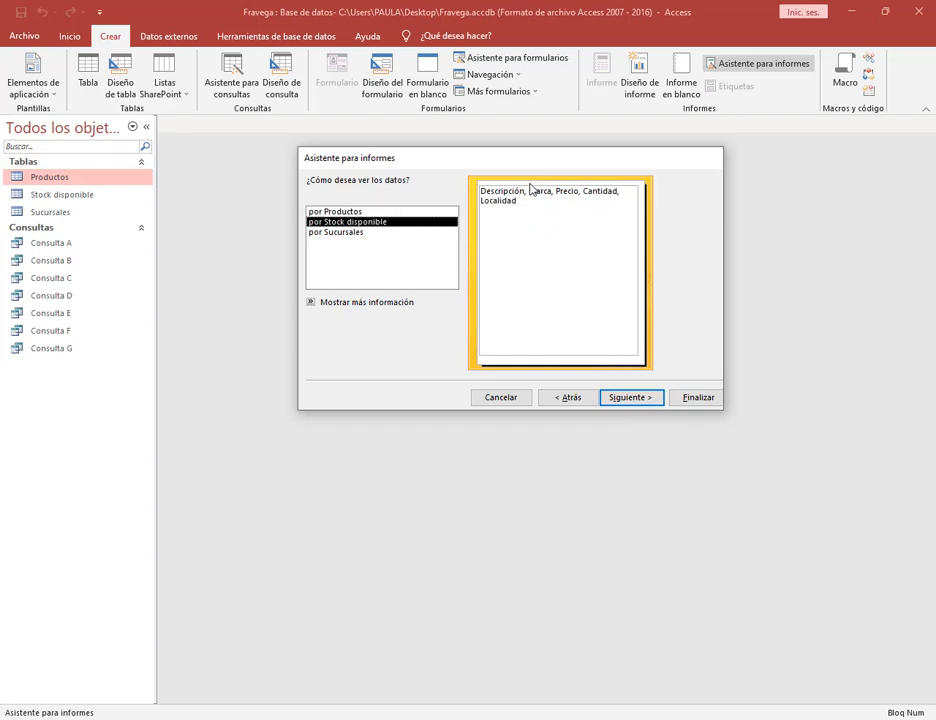
left_click(346, 236)
left_click(317, 226)
left_click(631, 398)
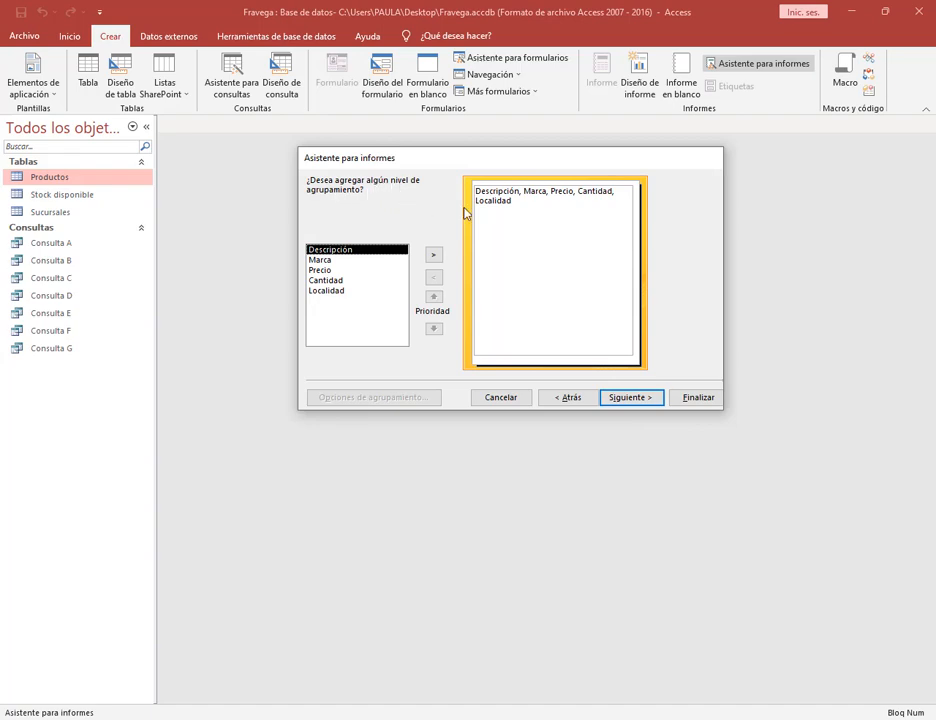
Add Localidad as the grouping level of the report.
left_click(330, 291)
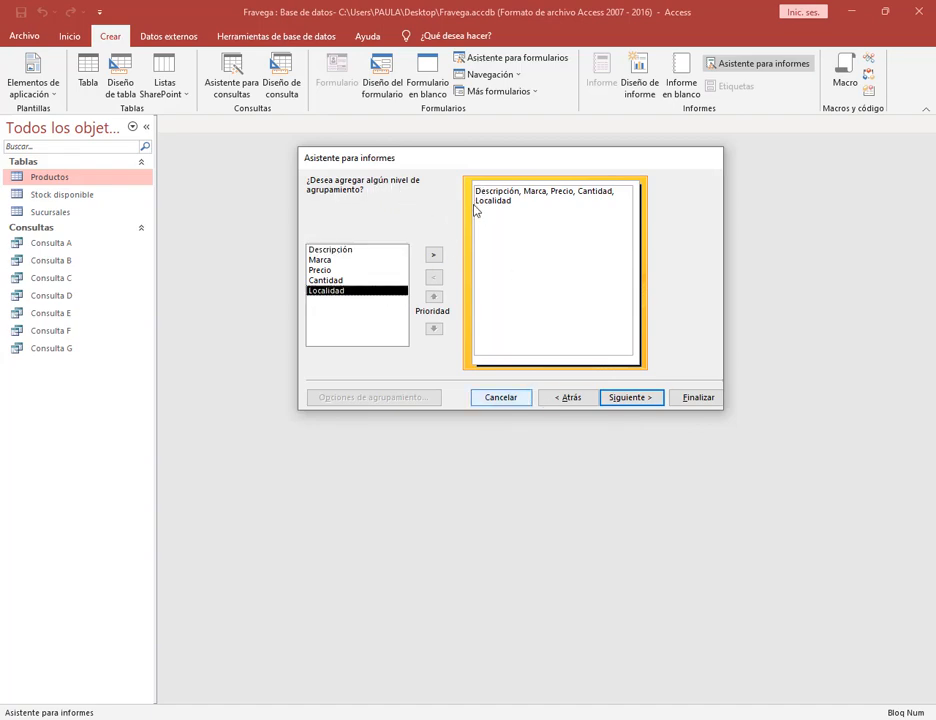
left_click(434, 256)
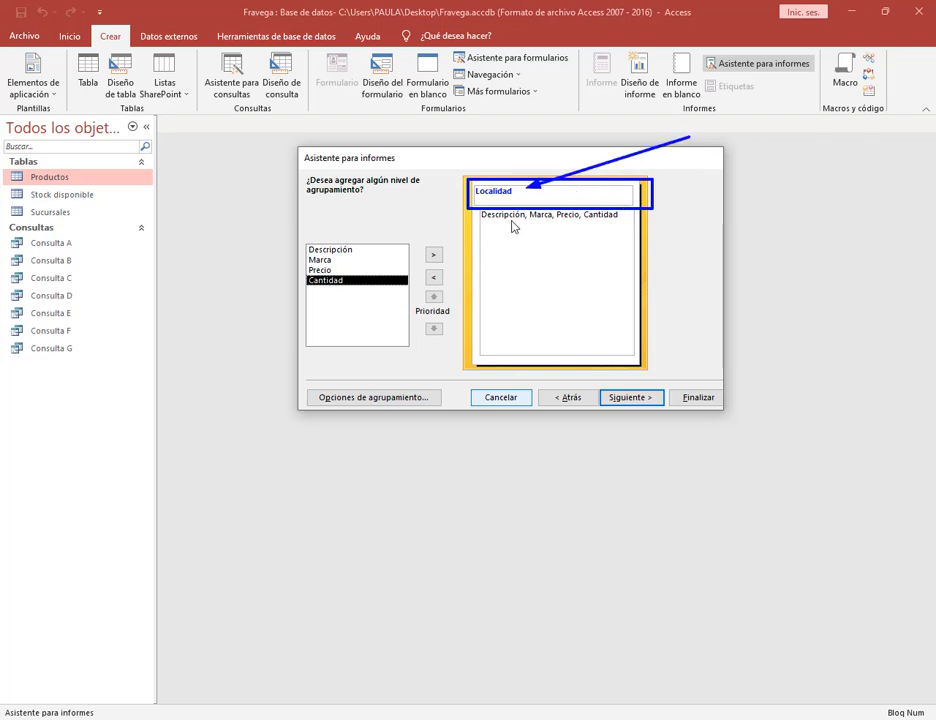
mouse_move(480, 210)
left_mouse_down()
mouse_move(631, 242)
mouse_move(627, 226)
left_mouse_up()
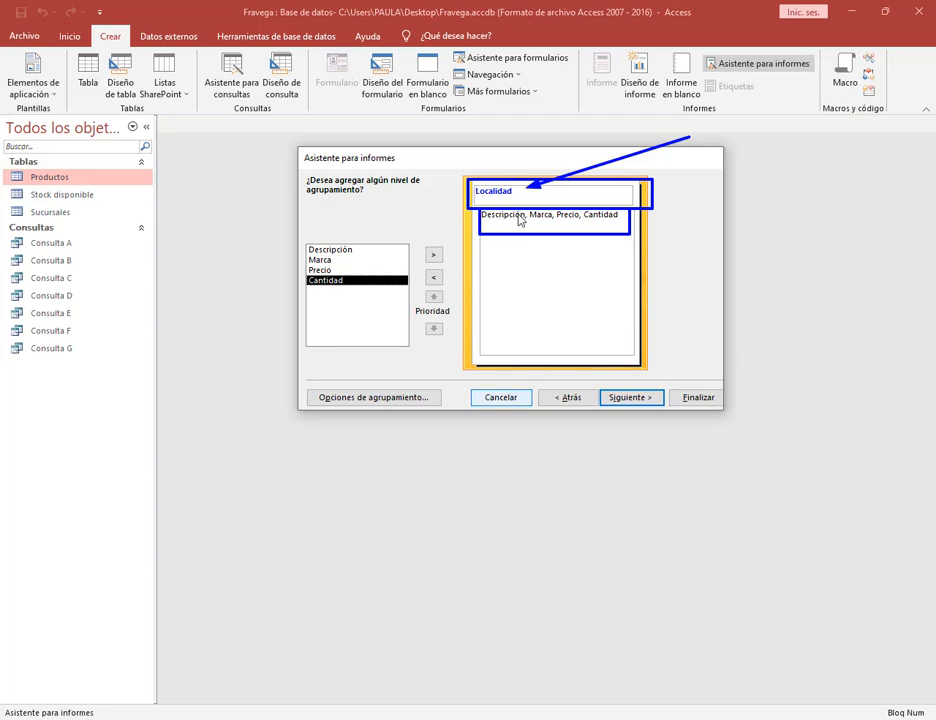
key("Escape")
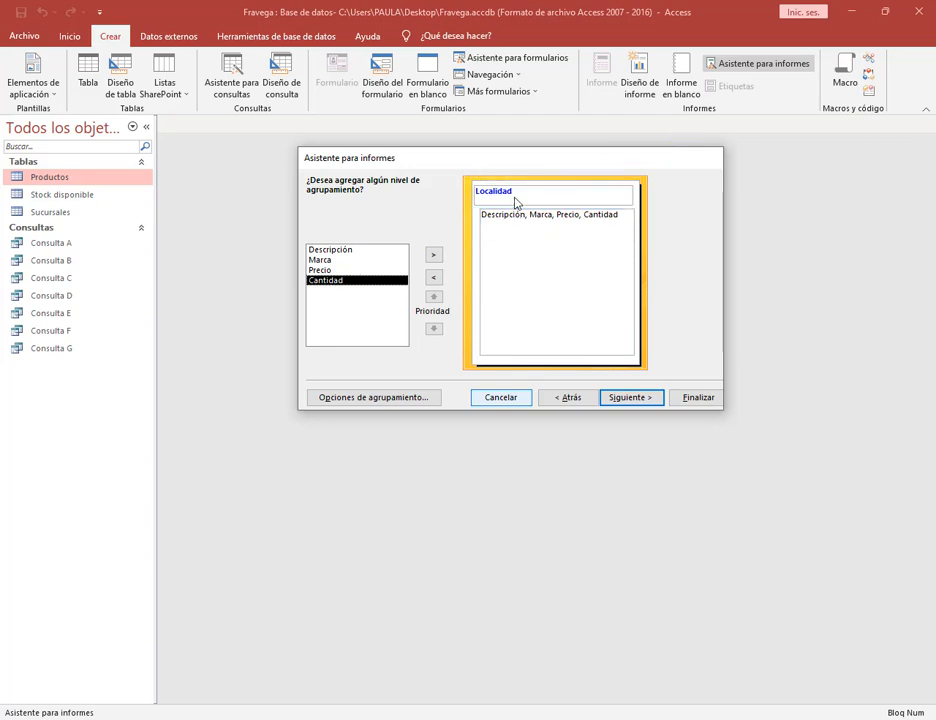
Keep the default sorting, layout and title Stock disponible, finish the report in preview, and examine the records grouped by locality.
left_click(638, 396)
left_click(648, 397)
left_click(646, 397)
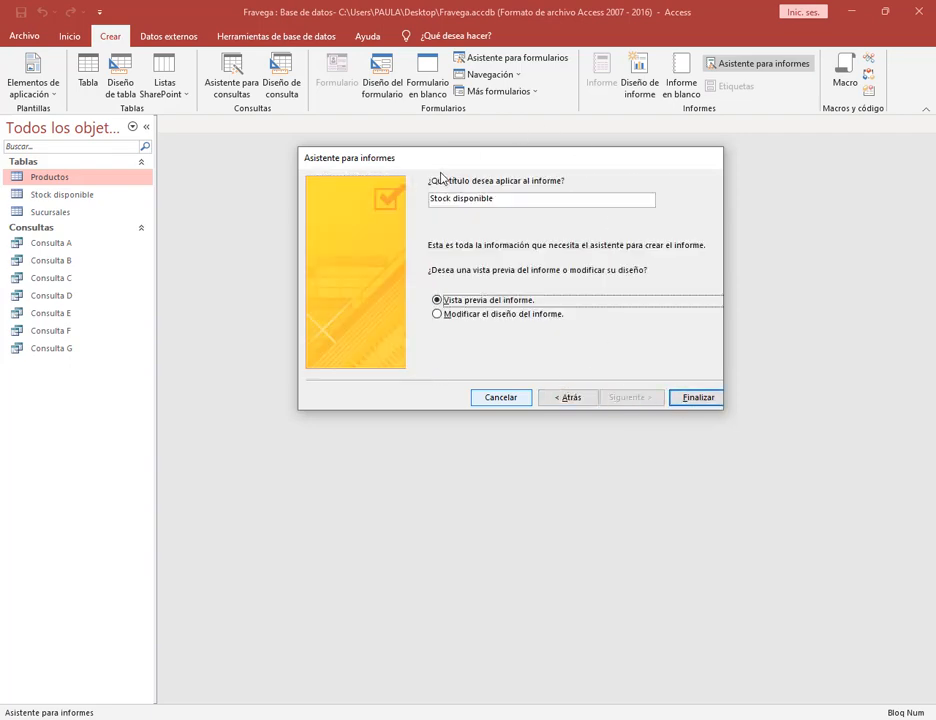
left_click(684, 399)
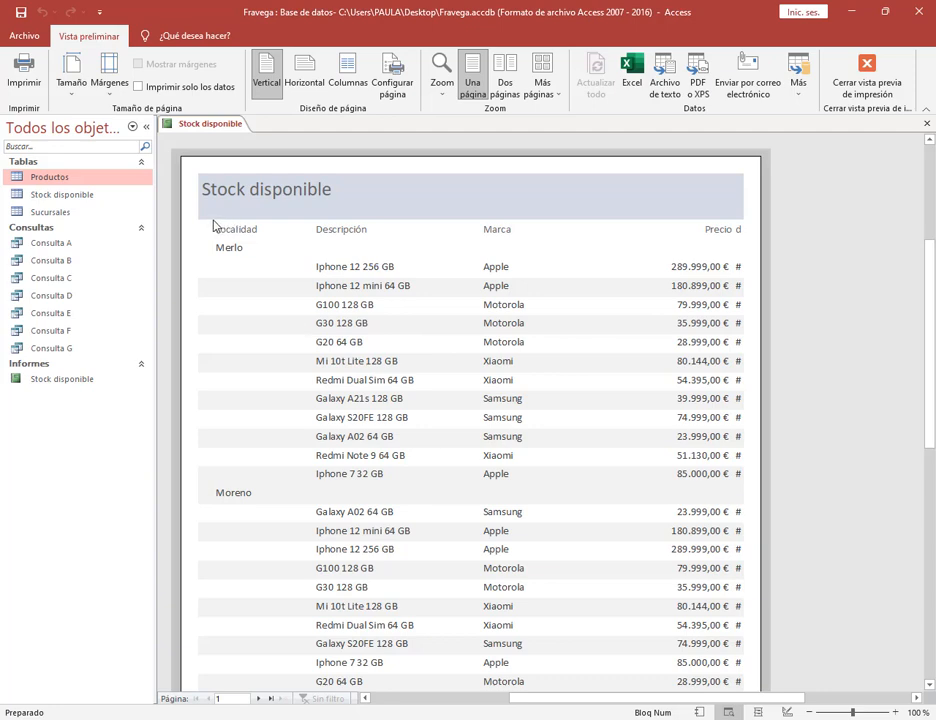
left_click_drag(207, 225, 752, 243)
mouse_move(202, 242)
left_mouse_down()
mouse_move(771, 470)
mouse_move(752, 545)
mouse_move(746, 481)
left_mouse_up()
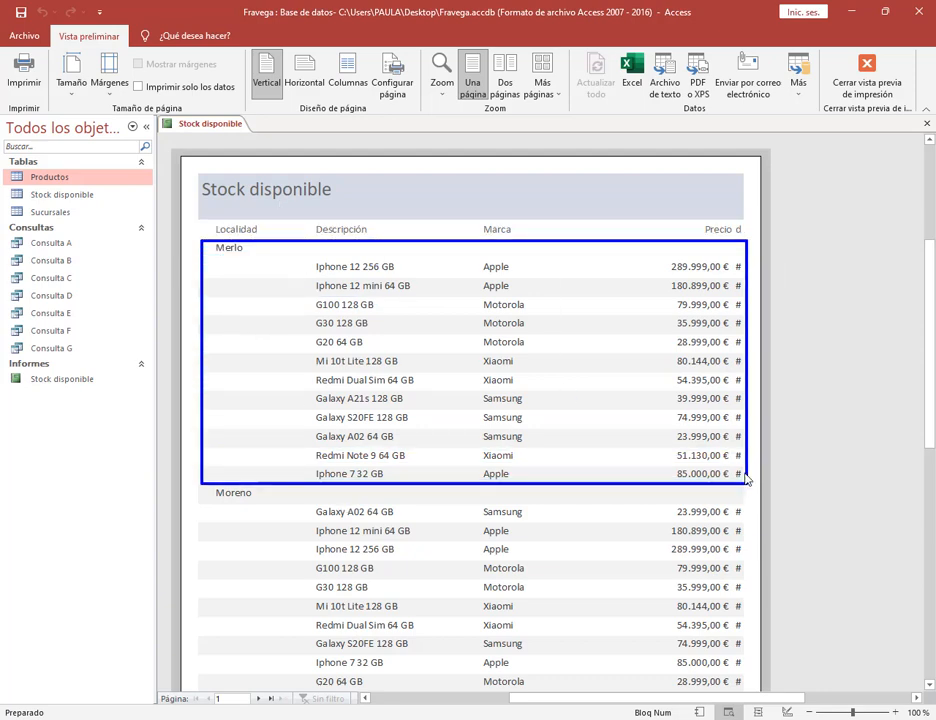
Examine the records of each locality across both pages of the Stock disponible report.
scroll(690, 418, "down", 1)
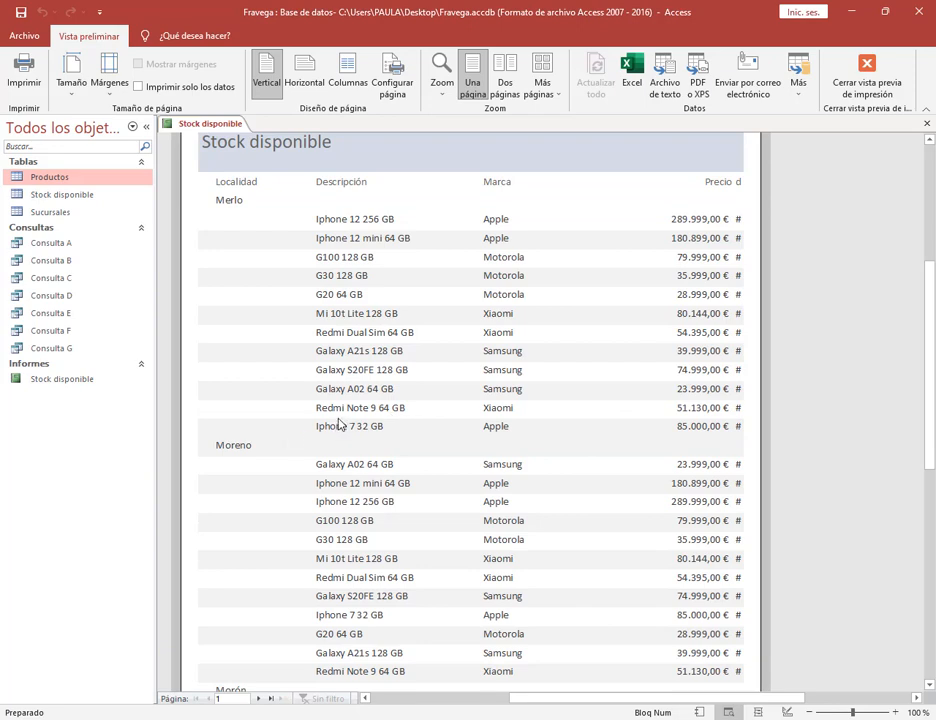
left_click_drag(226, 454, 756, 691)
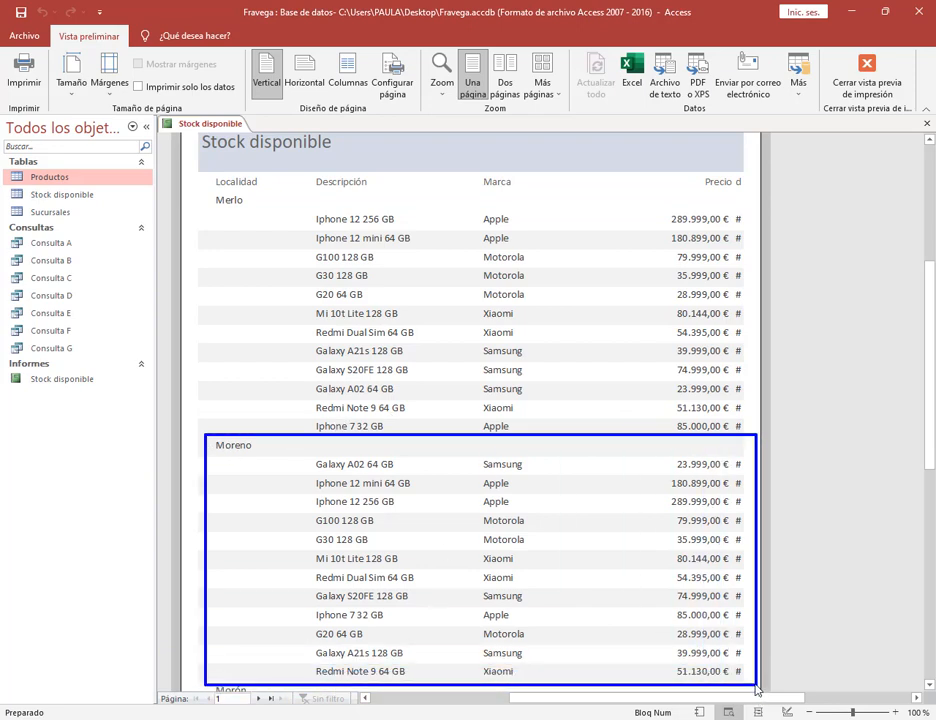
scroll(716, 540, "down", 2)
scroll(716, 540, "down", 4)
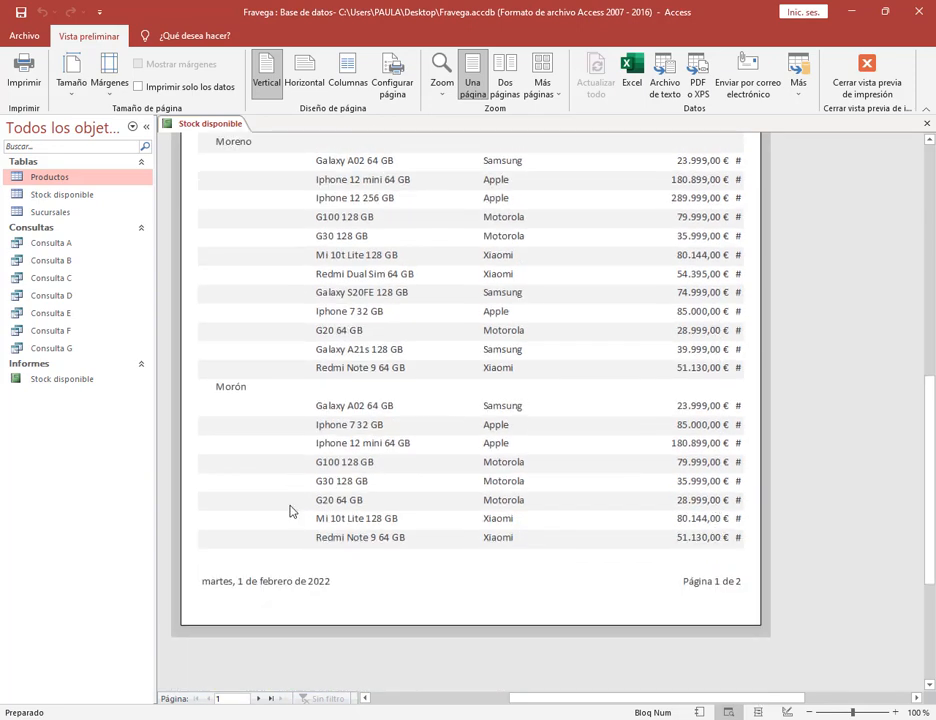
left_click(258, 700)
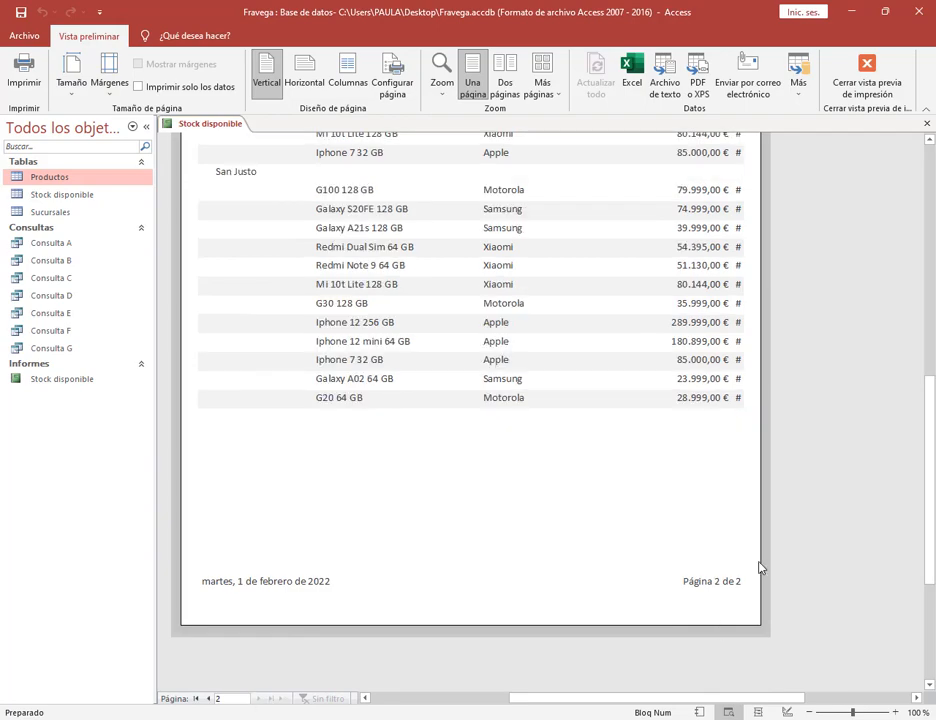
scroll(648, 543, "up", 5)
scroll(272, 322, "up", 1)
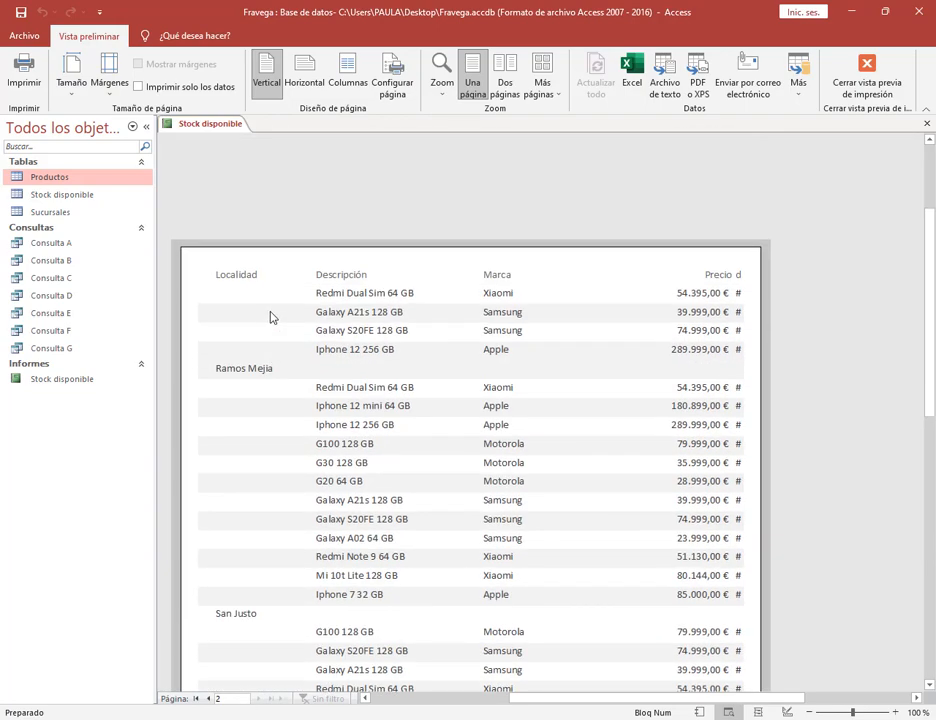
scroll(272, 326, "down", 7)
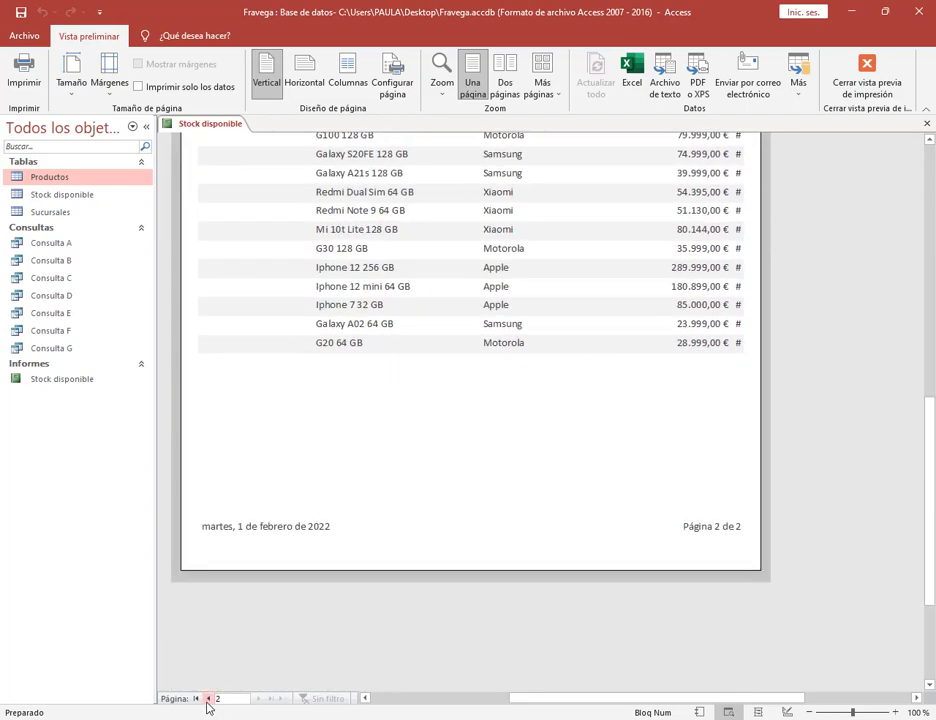
left_click(208, 698)
scroll(550, 430, "up", 10)
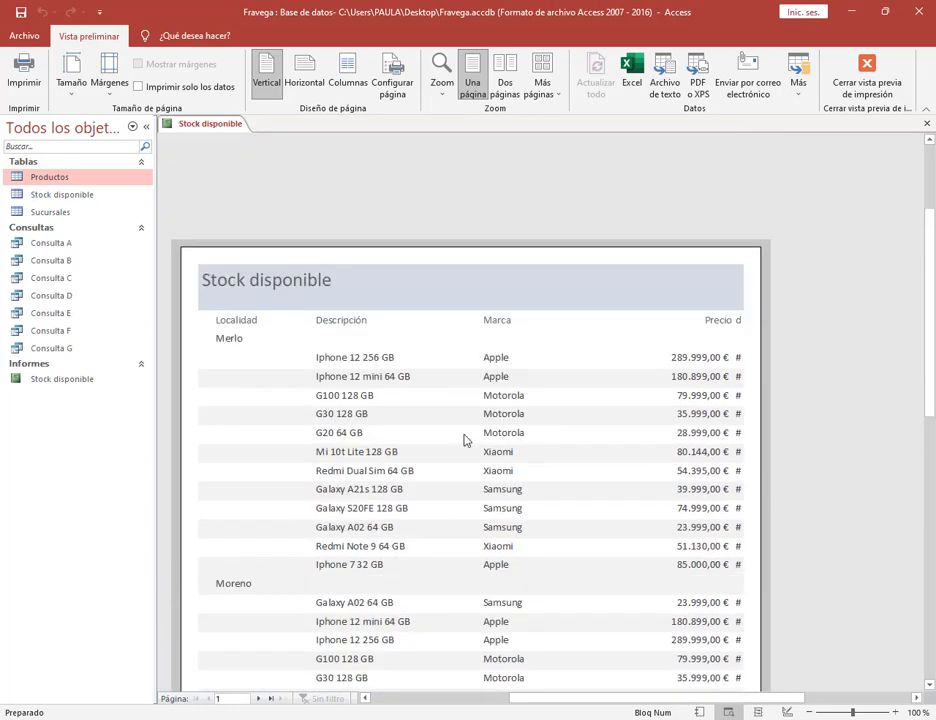
scroll(464, 420, "down", 1)
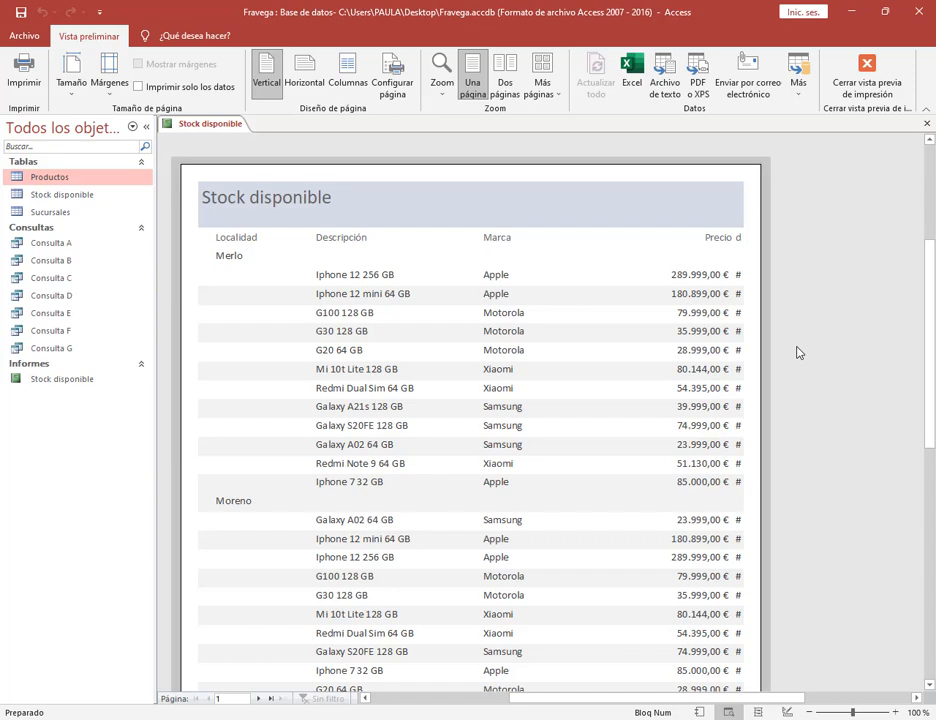
Leave the print preview and close the Stock disponible report.
left_click_drag(831, 46, 913, 110)
left_click(867, 76)
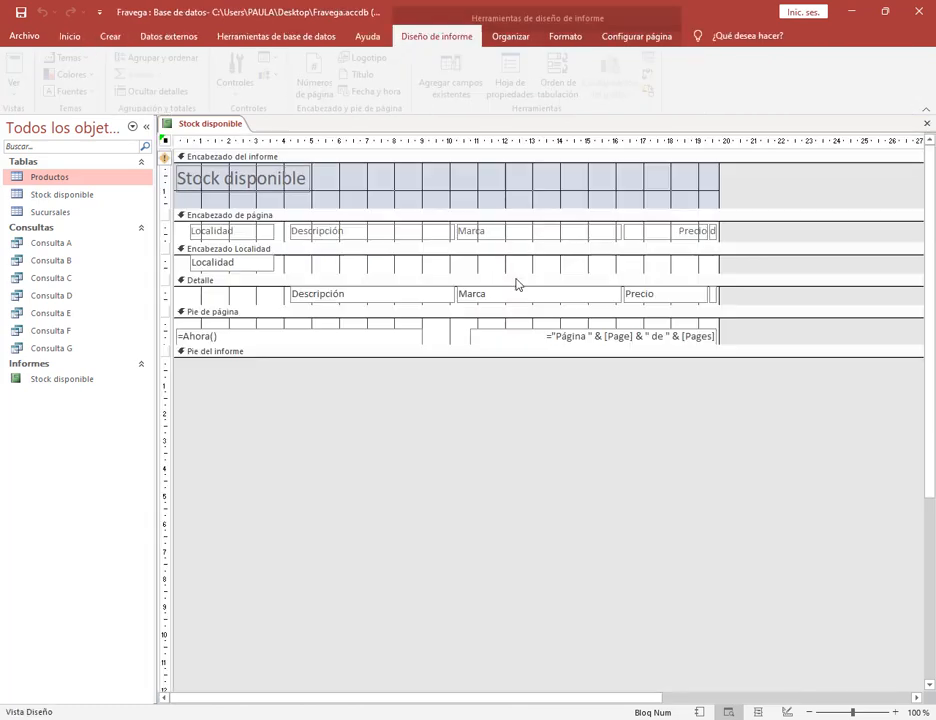
left_click(926, 123)
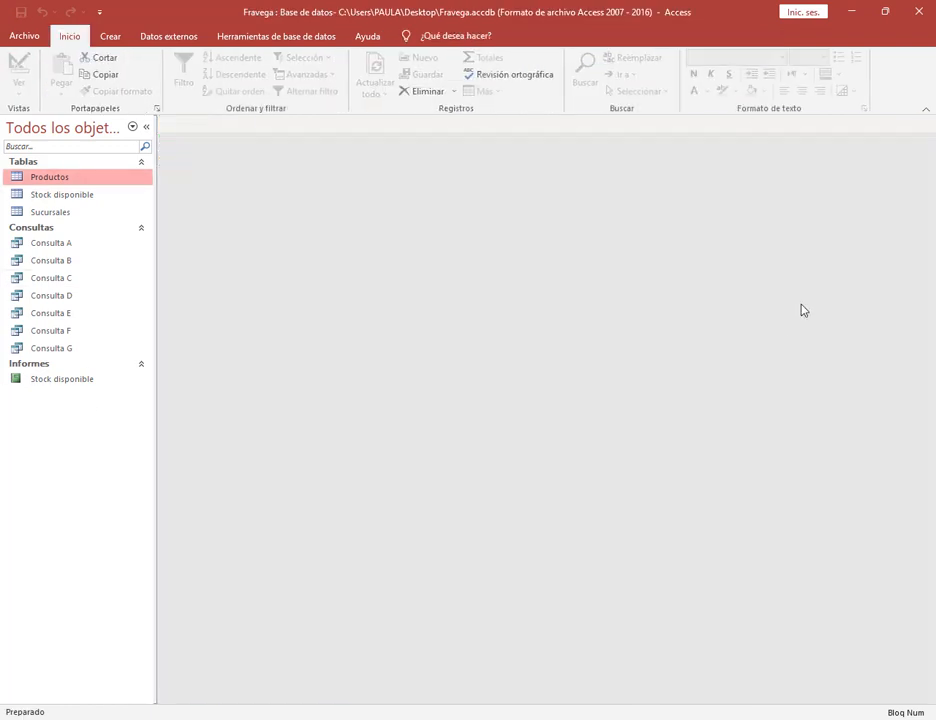
left_click_drag(3, 356, 121, 390)
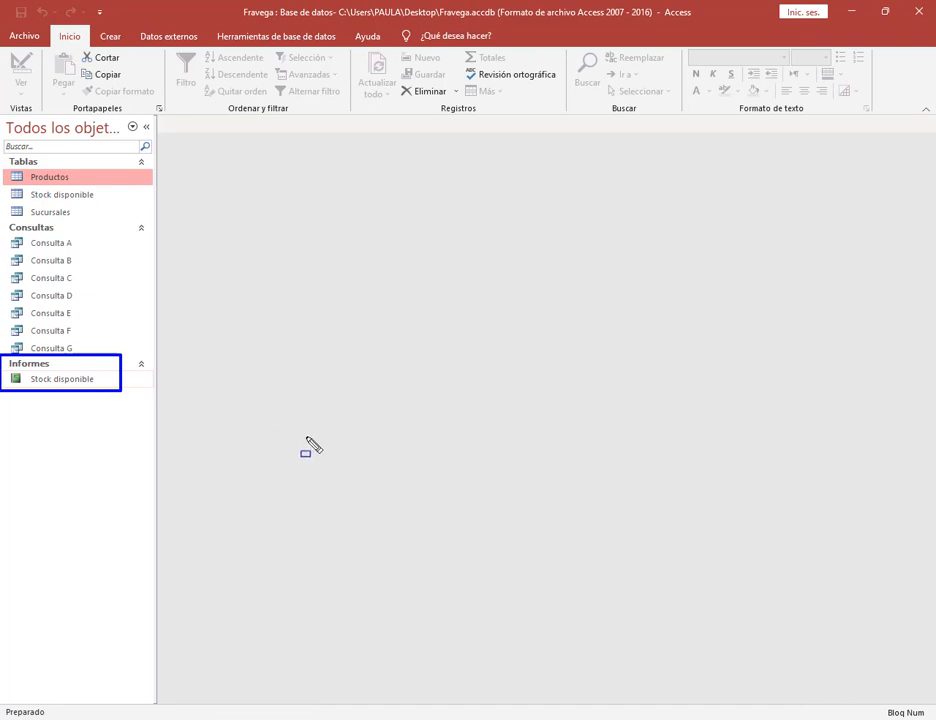
key("Escape")
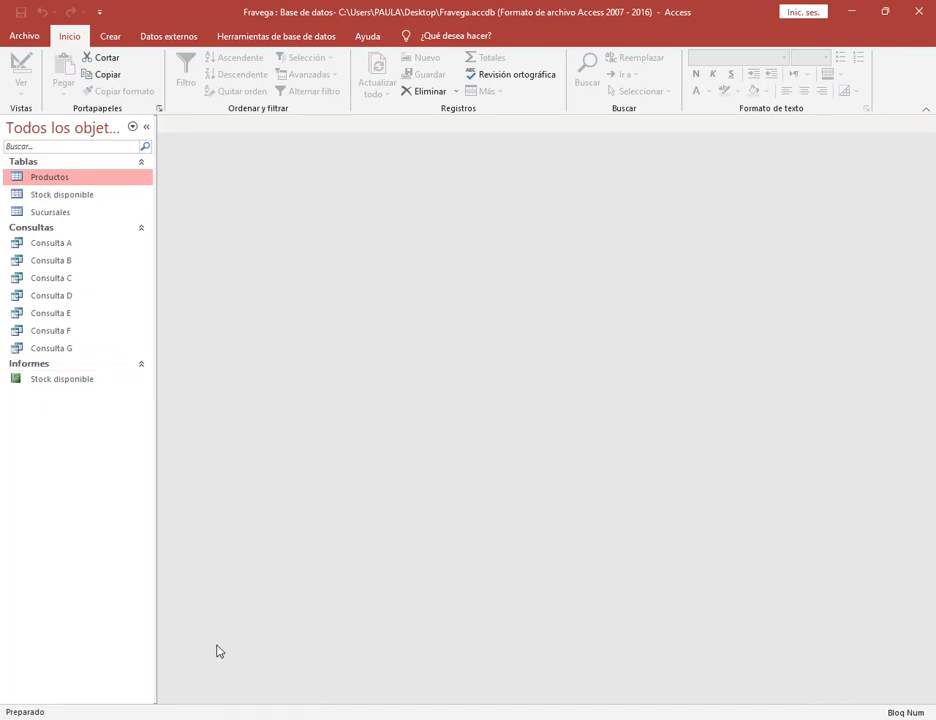
Check the Formularios exercise in Fravega.pdf, return to Access and create a form from the Productos table.
left_click(166, 719)
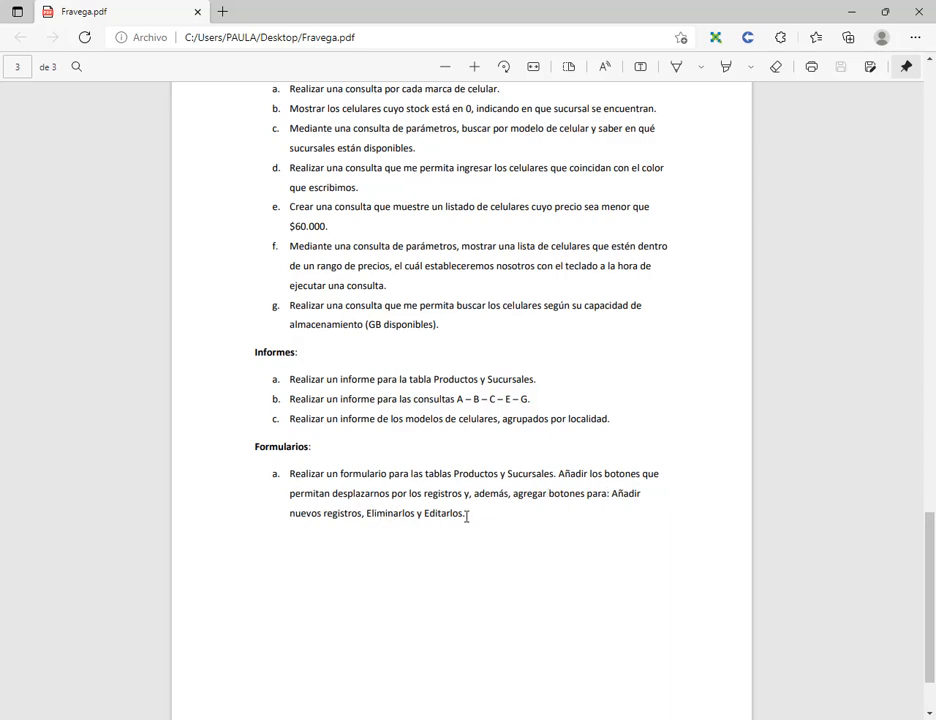
left_click(852, 12)
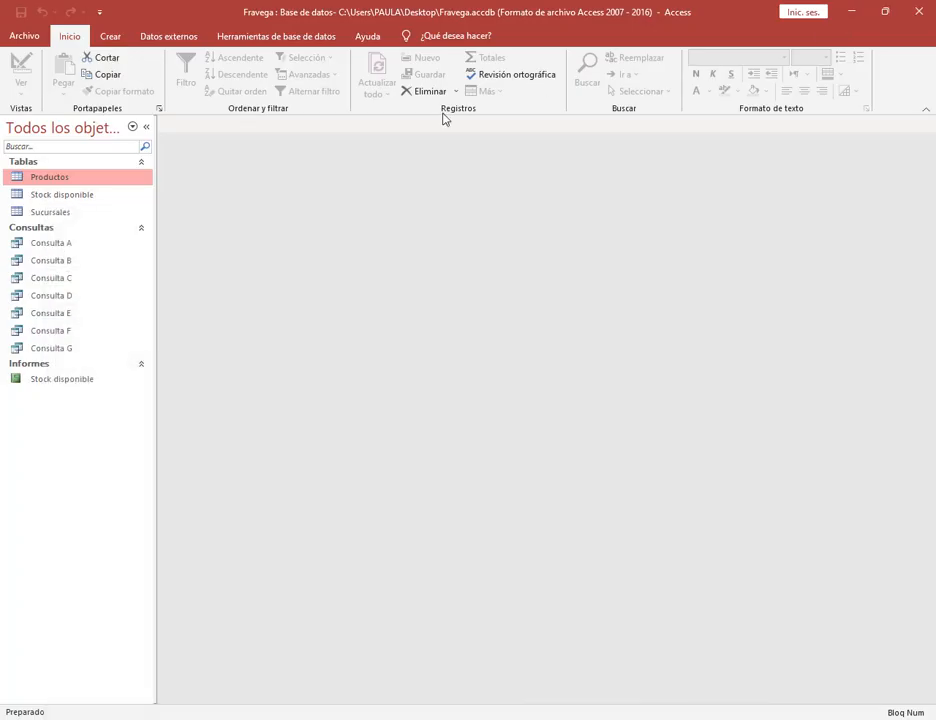
left_click(110, 38)
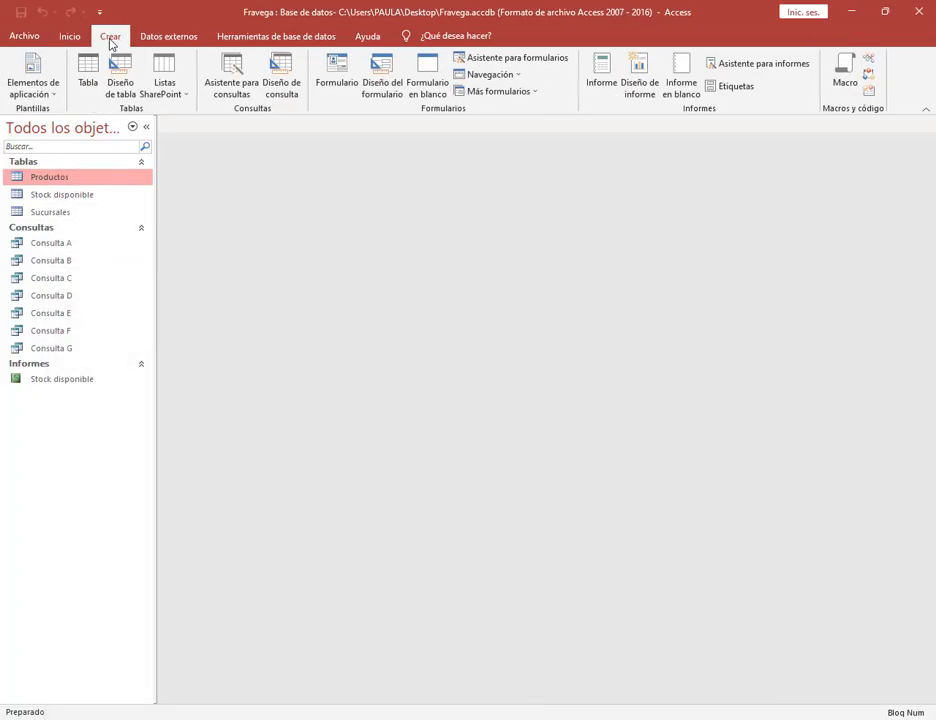
left_click(337, 70)
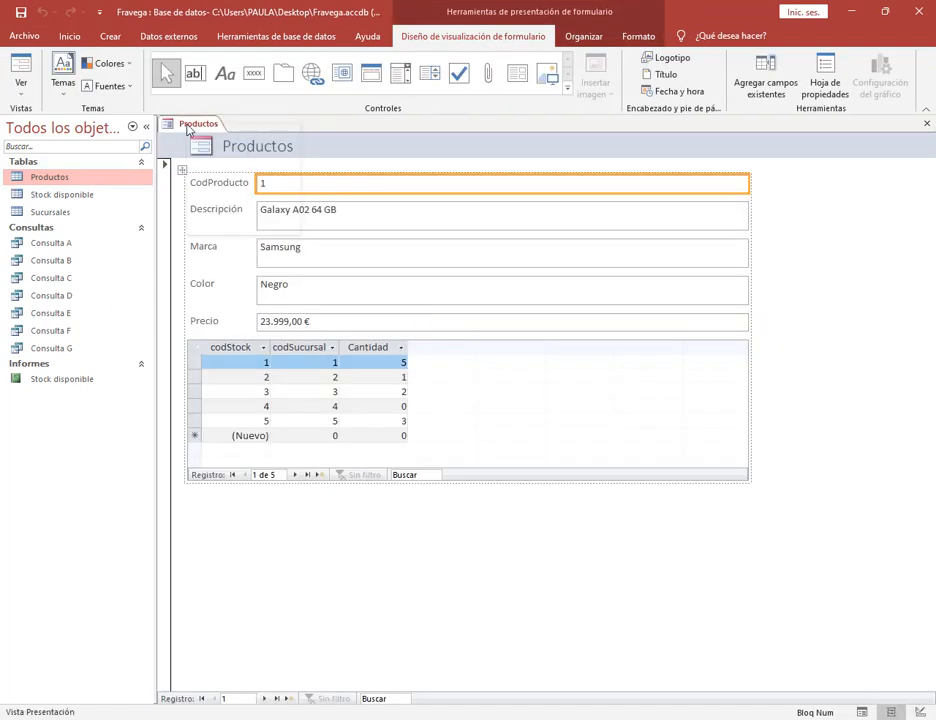
Switch the Productos form to Design view and delete the Stock disponible subform from the detail section.
right_click(188, 124)
left_click(253, 225)
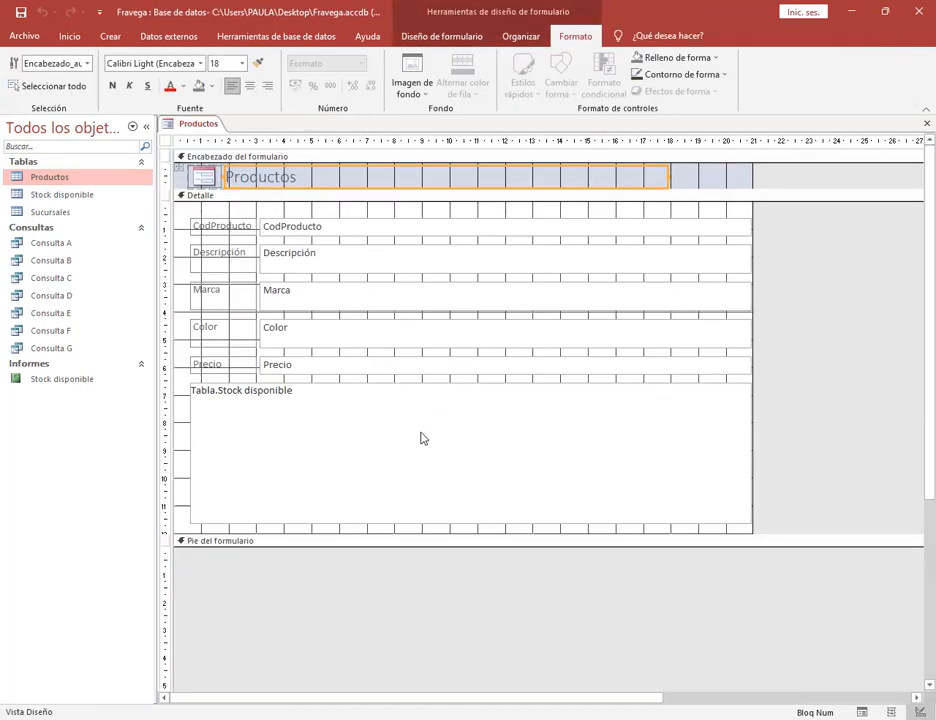
left_click(230, 396)
key("Delete")
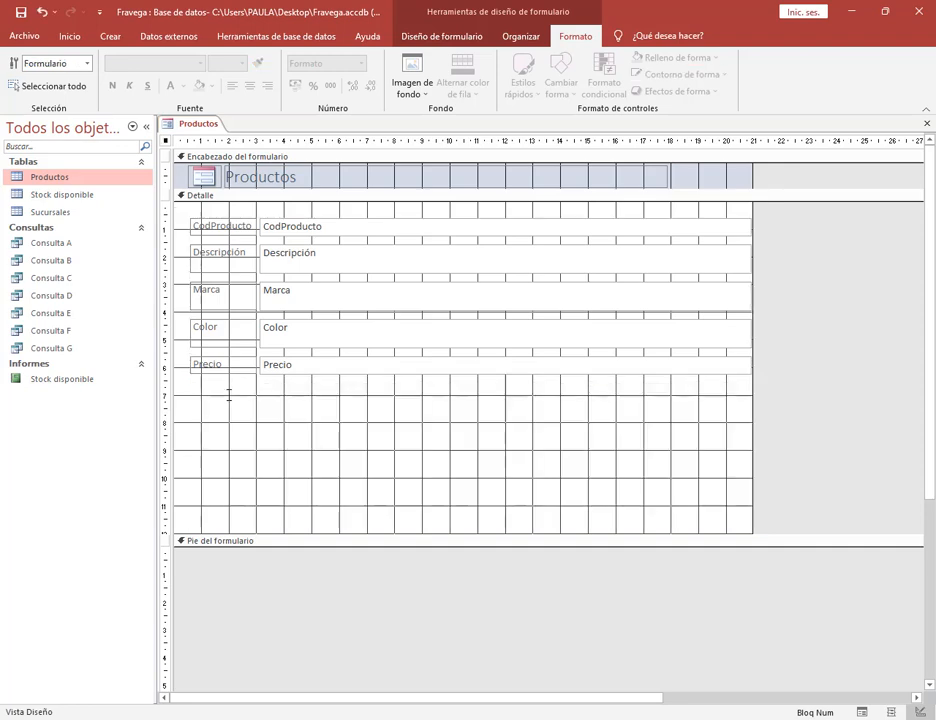
left_click(251, 438)
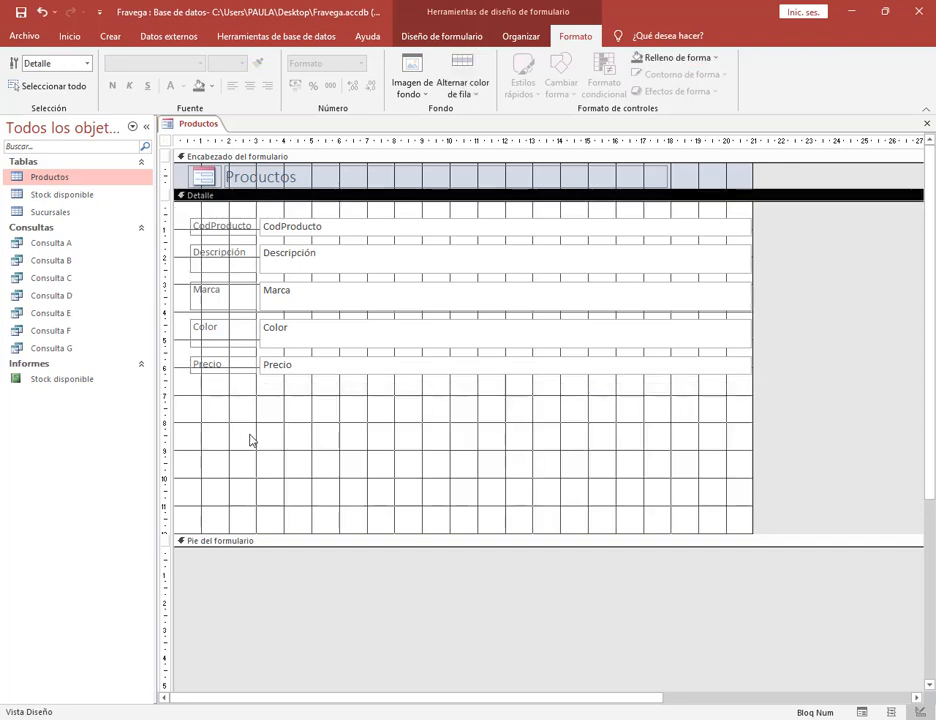
Place a command button below the Precio field and examine the wizard's record navigation actions.
left_click(442, 34)
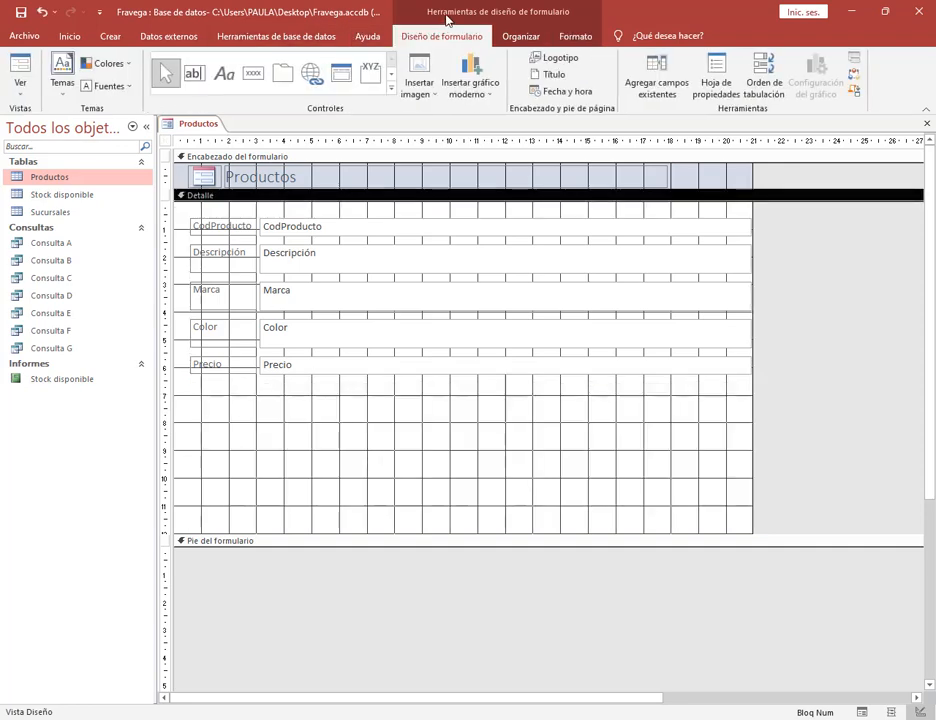
left_click(254, 73)
left_click_drag(217, 399, 251, 429)
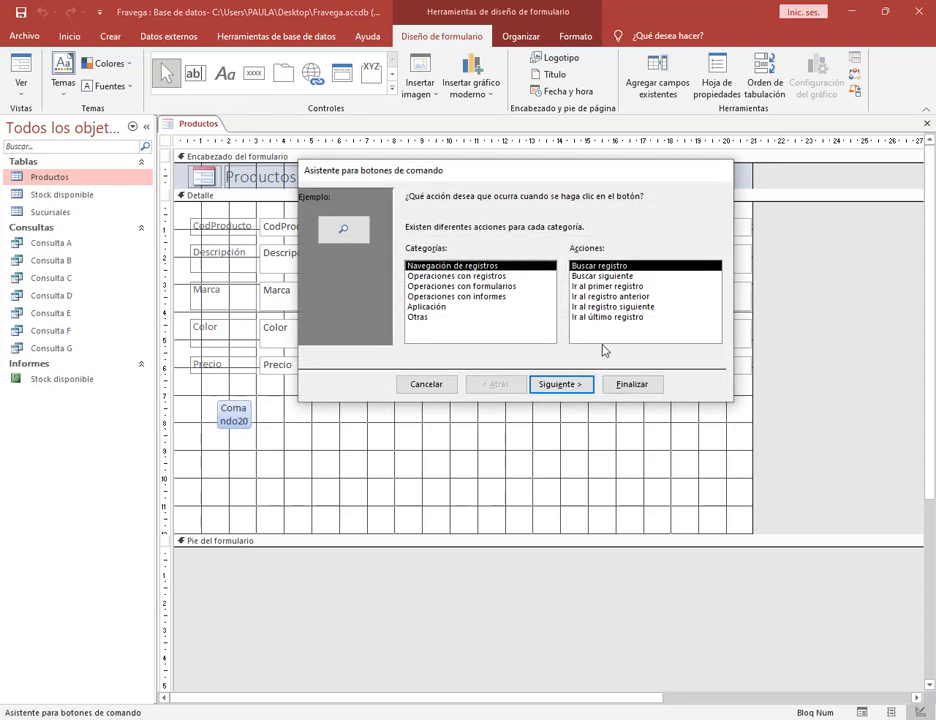
mouse_move(398, 257)
left_mouse_down()
mouse_move(540, 290)
mouse_move(520, 273)
mouse_move(674, 325)
left_mouse_up()
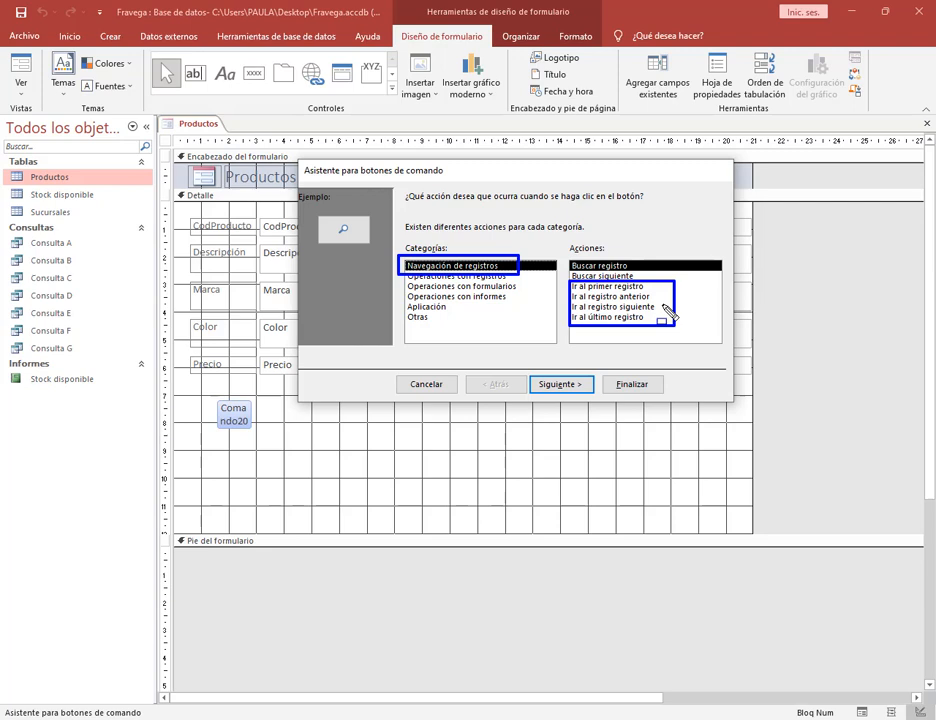
key("Escape")
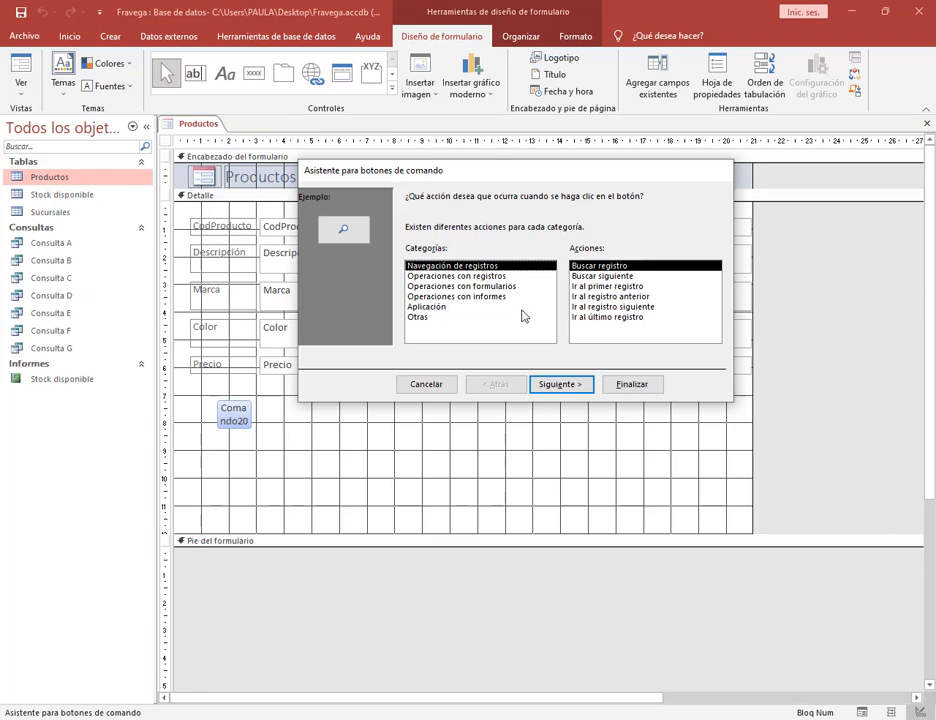
Select the Operaciones con registros category for the button and examine its Agregar nuevo registro and Eliminar registro actions.
key("ctrl+2")
left_click_drag(400, 268, 519, 283)
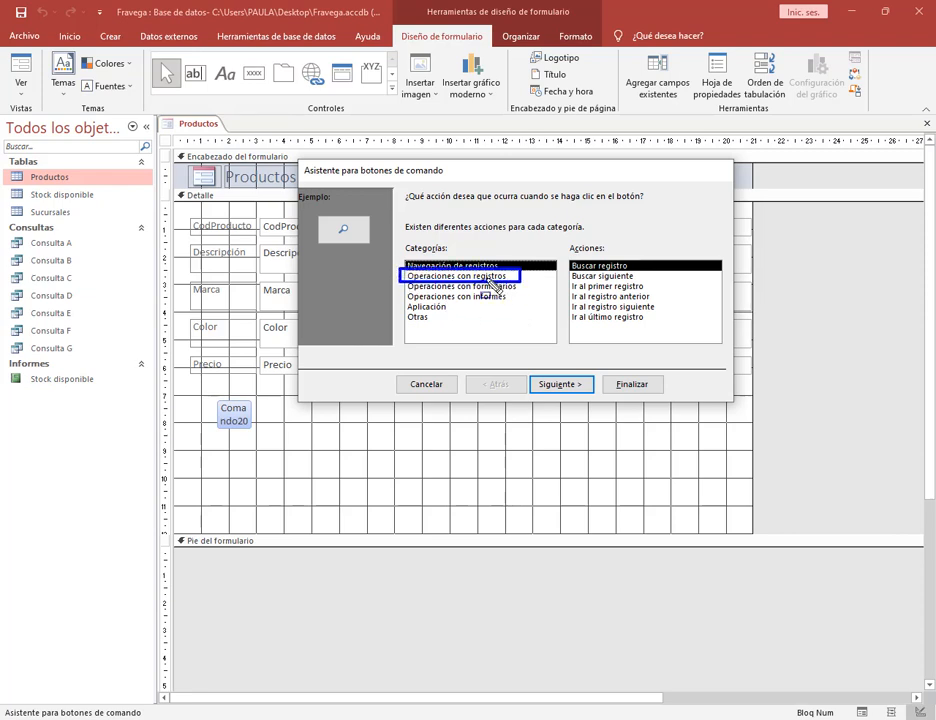
key("Escape")
left_click(477, 277)
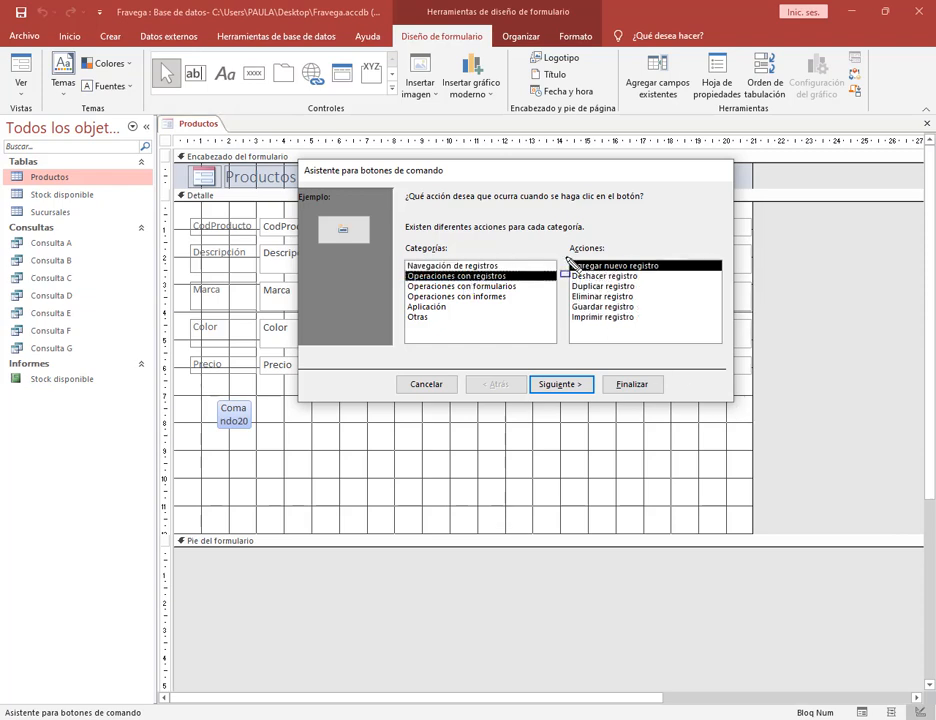
left_click_drag(563, 258, 668, 272)
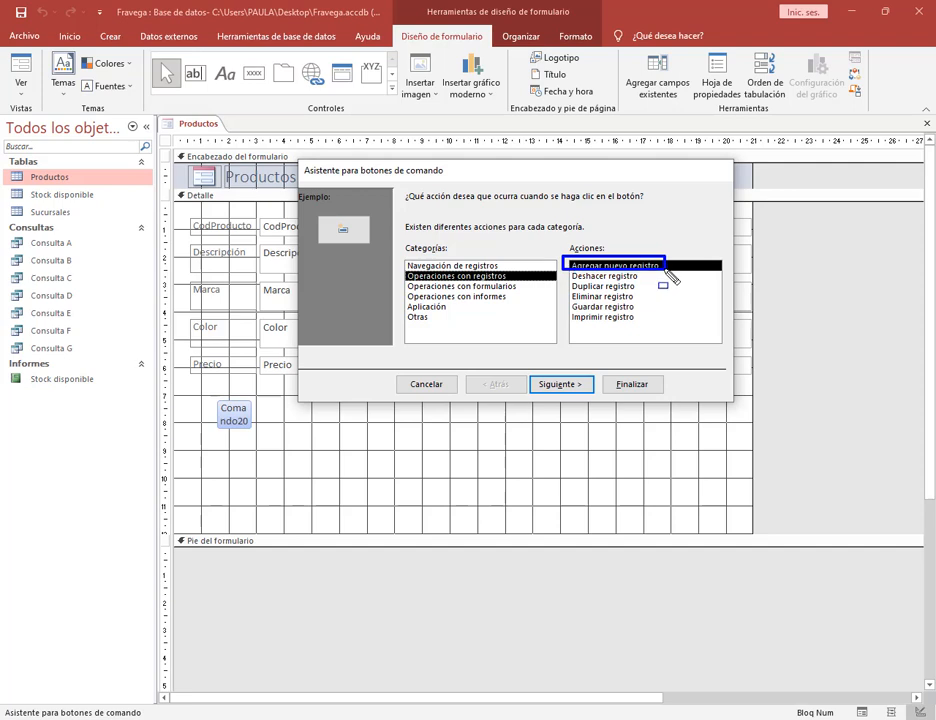
left_click_drag(563, 289, 645, 302)
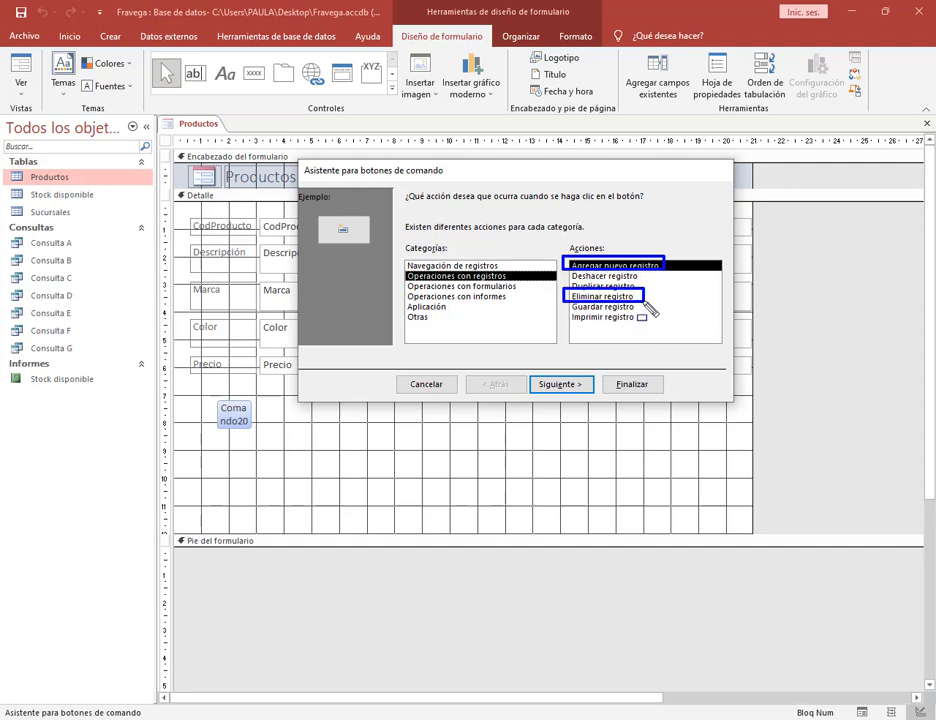
key("Escape")
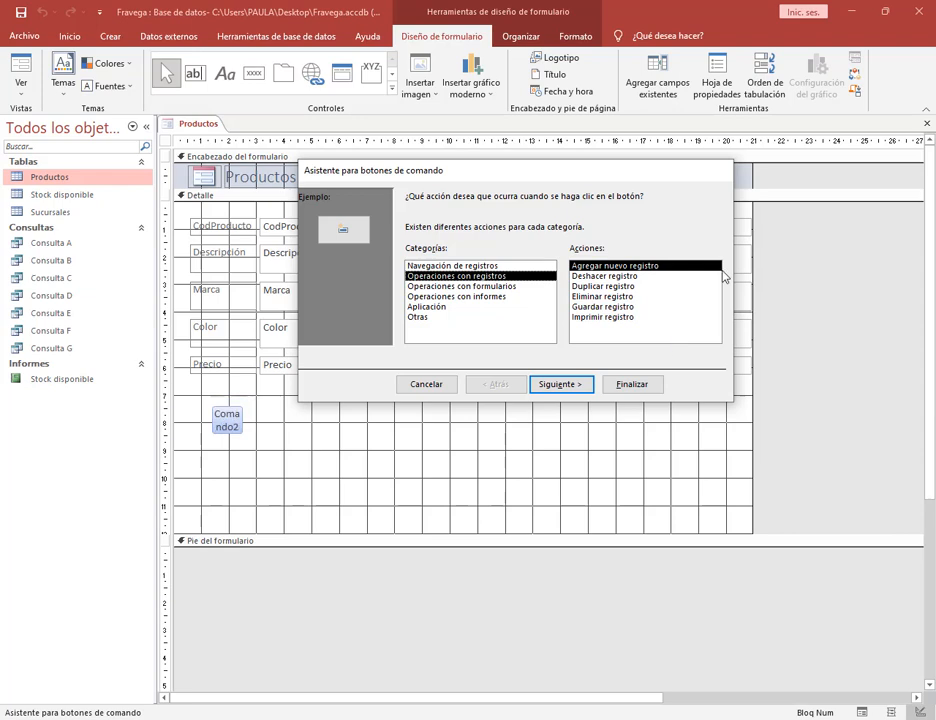
Compare the Guardar registro action with Agregar nuevo registro and Eliminar registro, moving the wizard aside to see the form's fields.
key("ctrl+alt+d")
left_click_drag(565, 299, 645, 316)
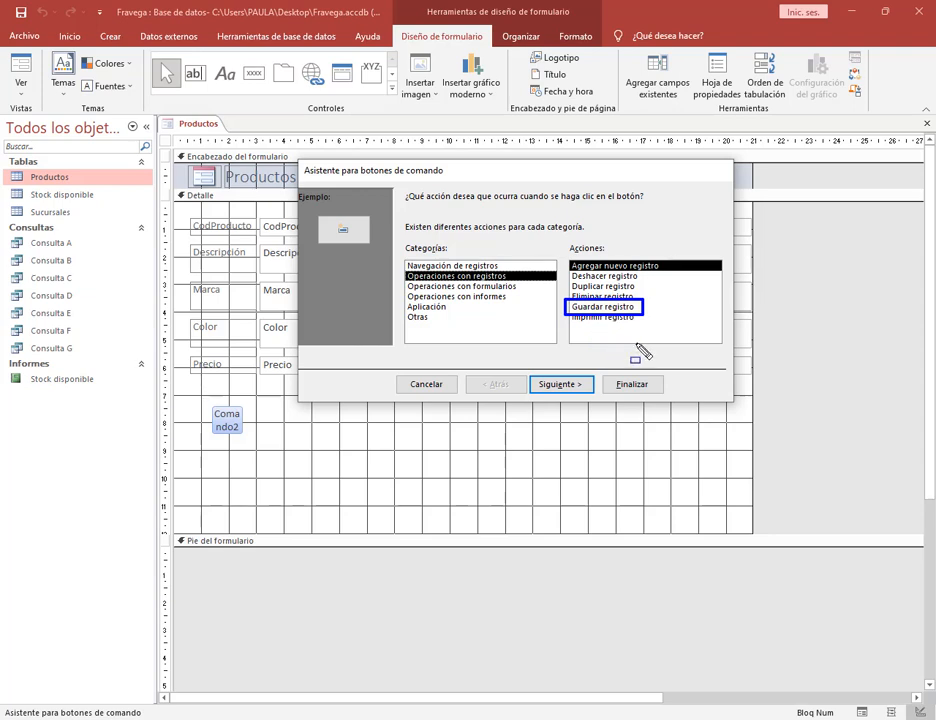
key("Escape")
left_click_drag(375, 174, 585, 242)
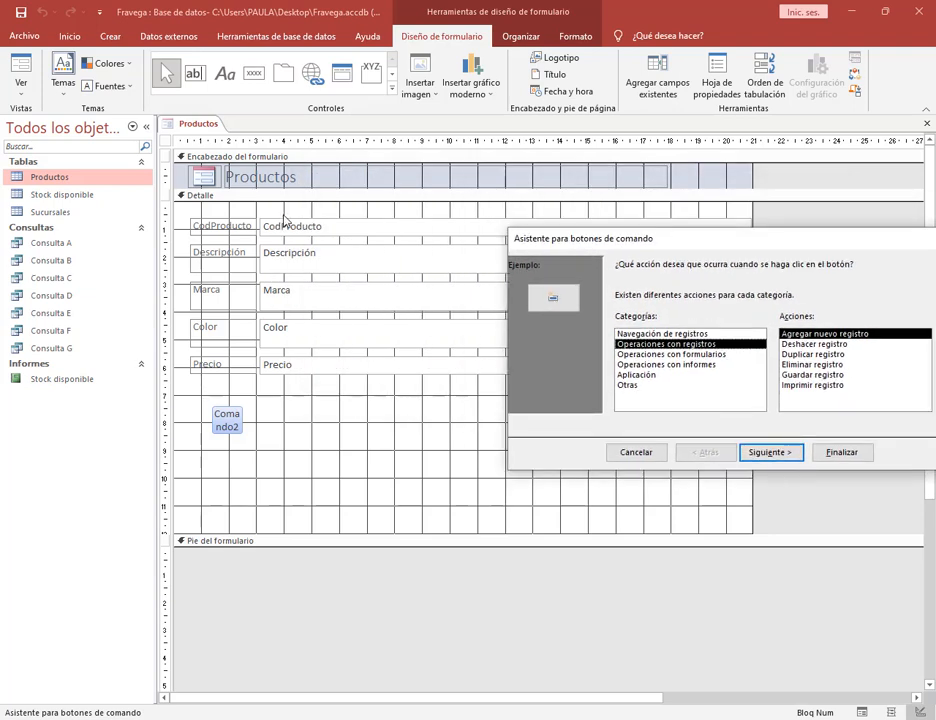
left_click_drag(799, 240, 662, 195)
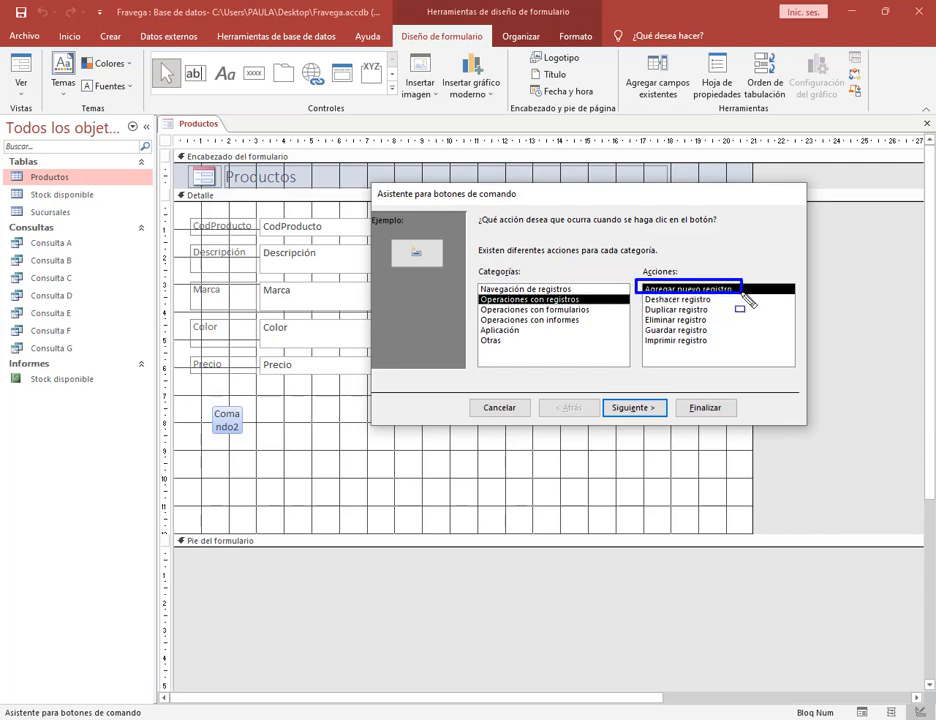
mouse_move(638, 315)
left_mouse_down()
mouse_move(720, 325)
mouse_move(714, 339)
left_mouse_up()
key("Escape")
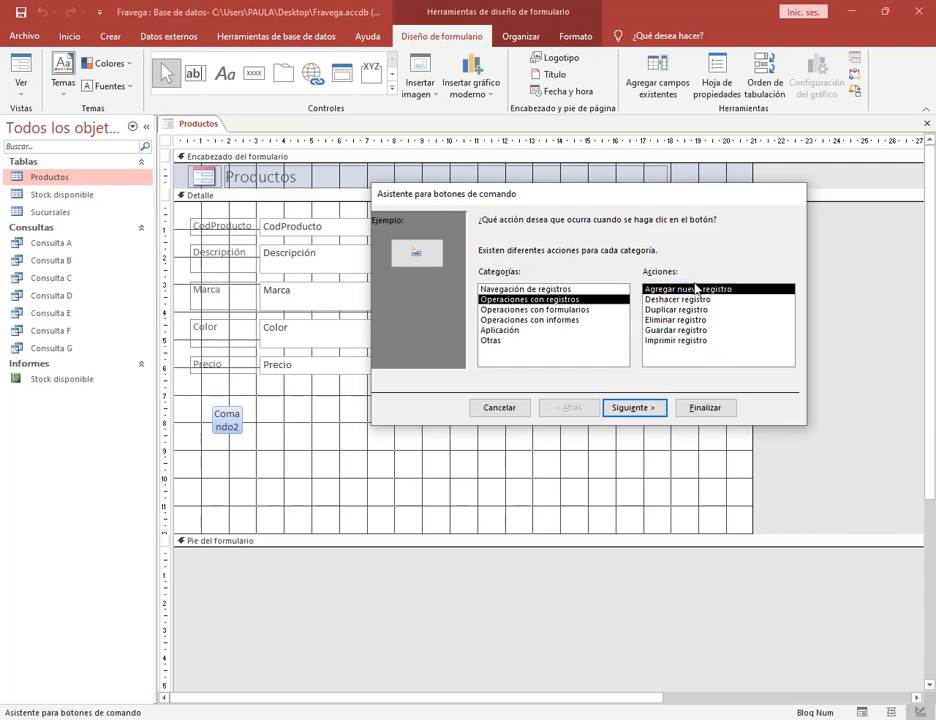